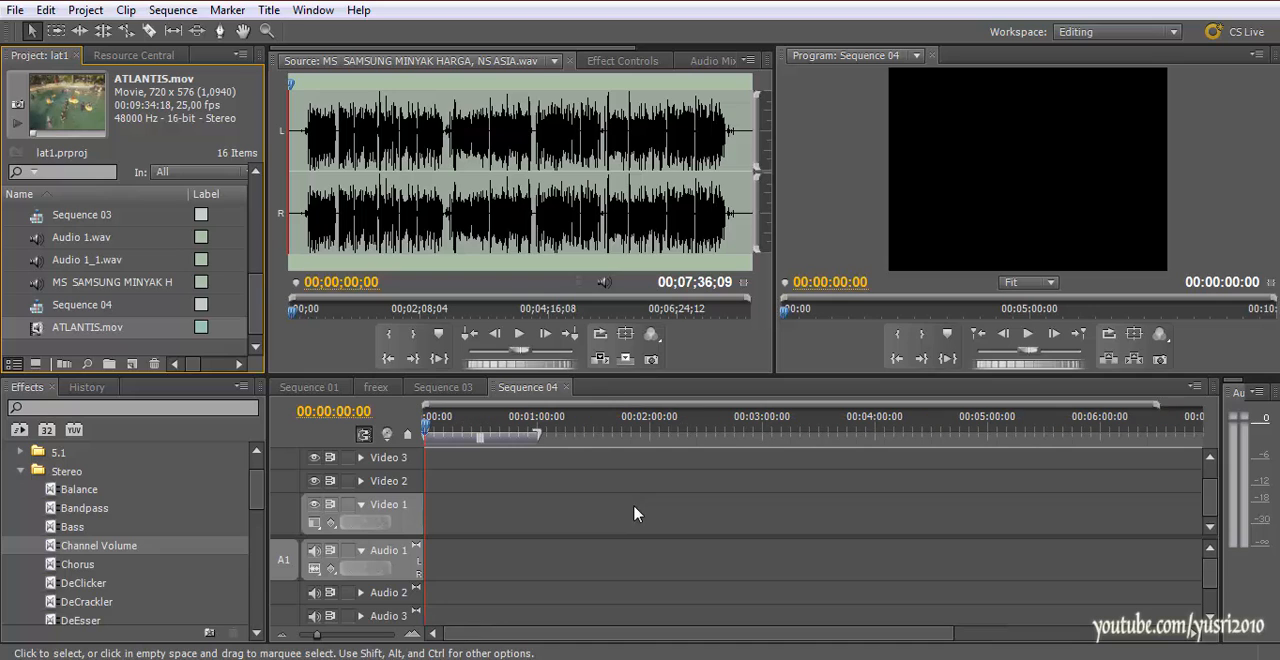
pyautogui.scroll(-5, 635, 514)
pyautogui.scroll(5, 635, 514)
pyautogui.click(622, 61)
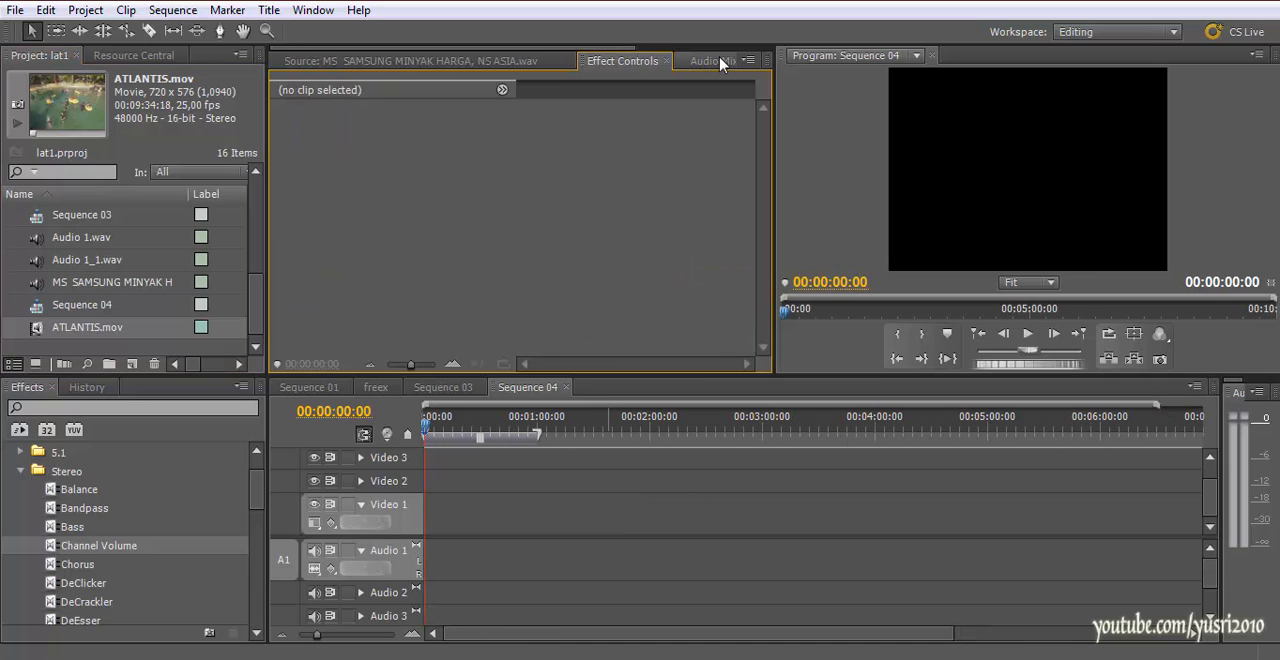
pyautogui.click(429, 61)
pyautogui.moveTo(258, 309); pyautogui.dragTo(257, 337)
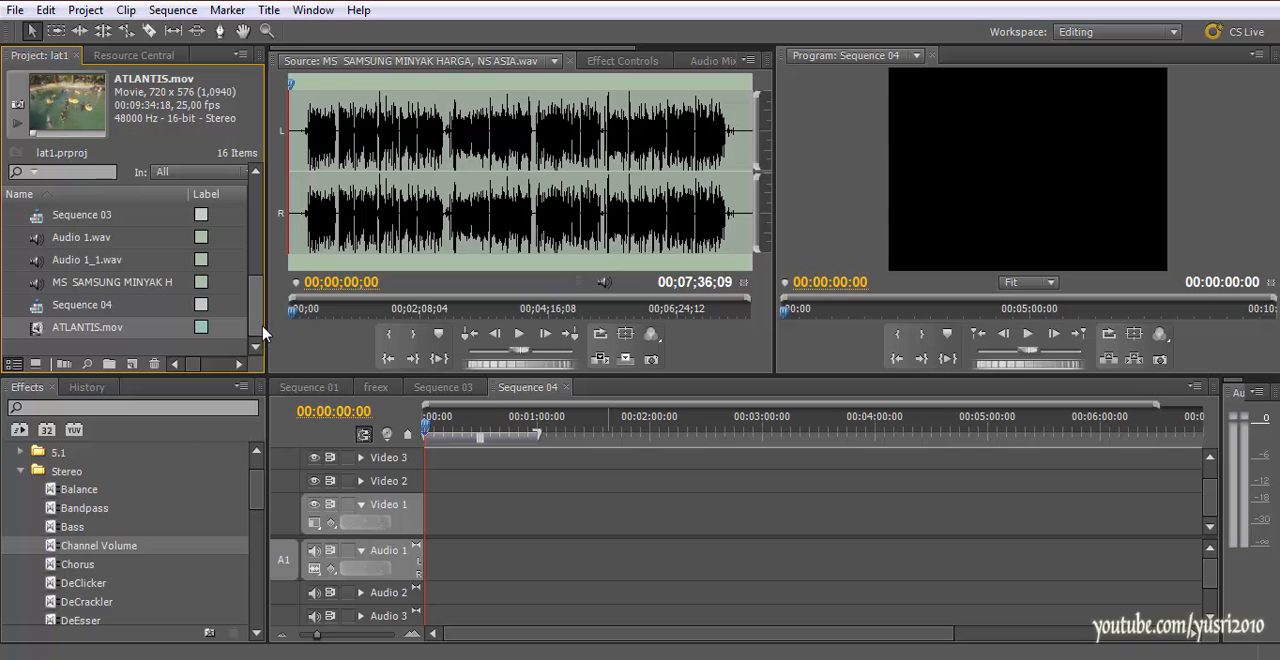
pyautogui.moveTo(261, 327)
pyautogui.mouseDown()
pyautogui.moveTo(260, 309)
pyautogui.moveTo(258, 335)
pyautogui.mouseUp()
pyautogui.scroll(2, 259, 311)
pyautogui.scroll(-2, 259, 311)
pyautogui.scroll(10, 259, 311)
pyautogui.scroll(-10, 259, 311)
# Examine the audio clips laid out along the Audio 1 track of Sequence 03
pyautogui.click(478, 389)
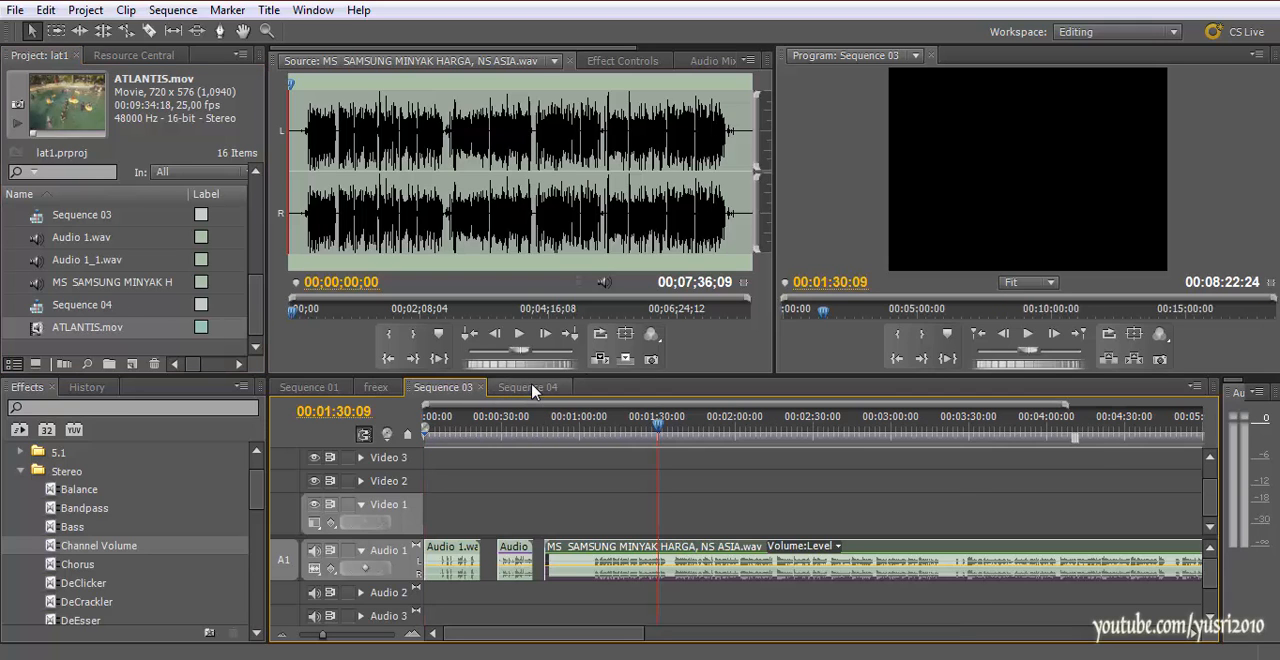
pyautogui.click(530, 390)
pyautogui.click(449, 392)
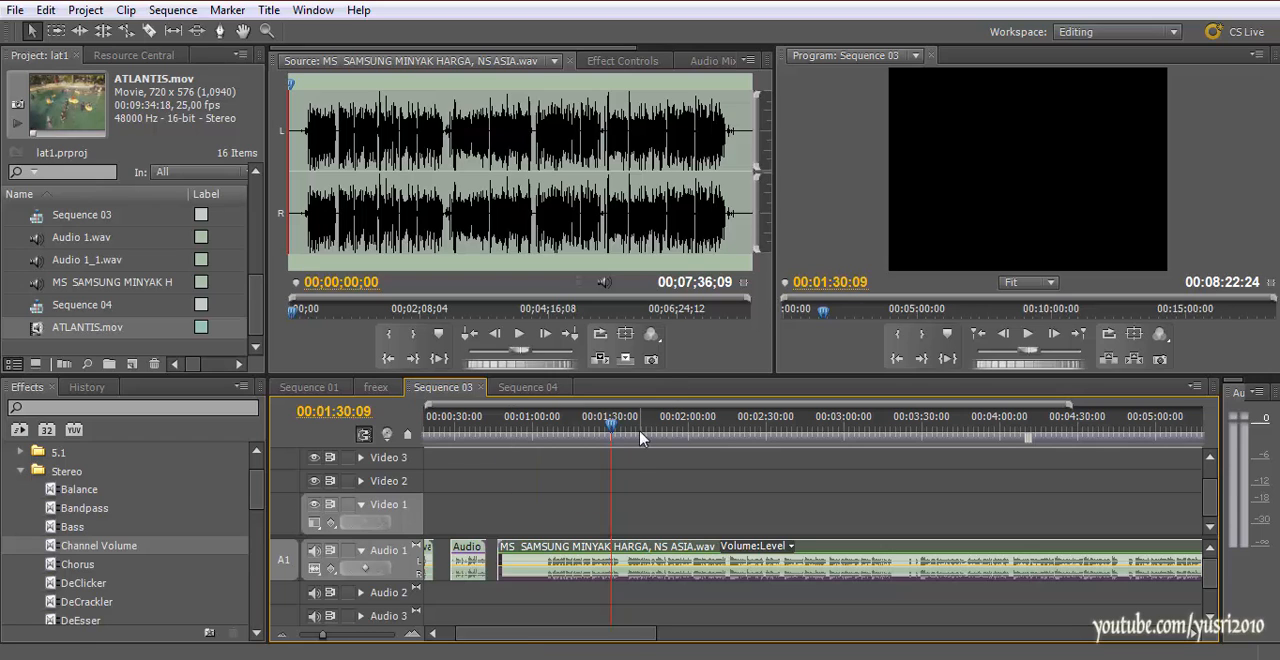
pyautogui.scroll(-2, 632, 450)
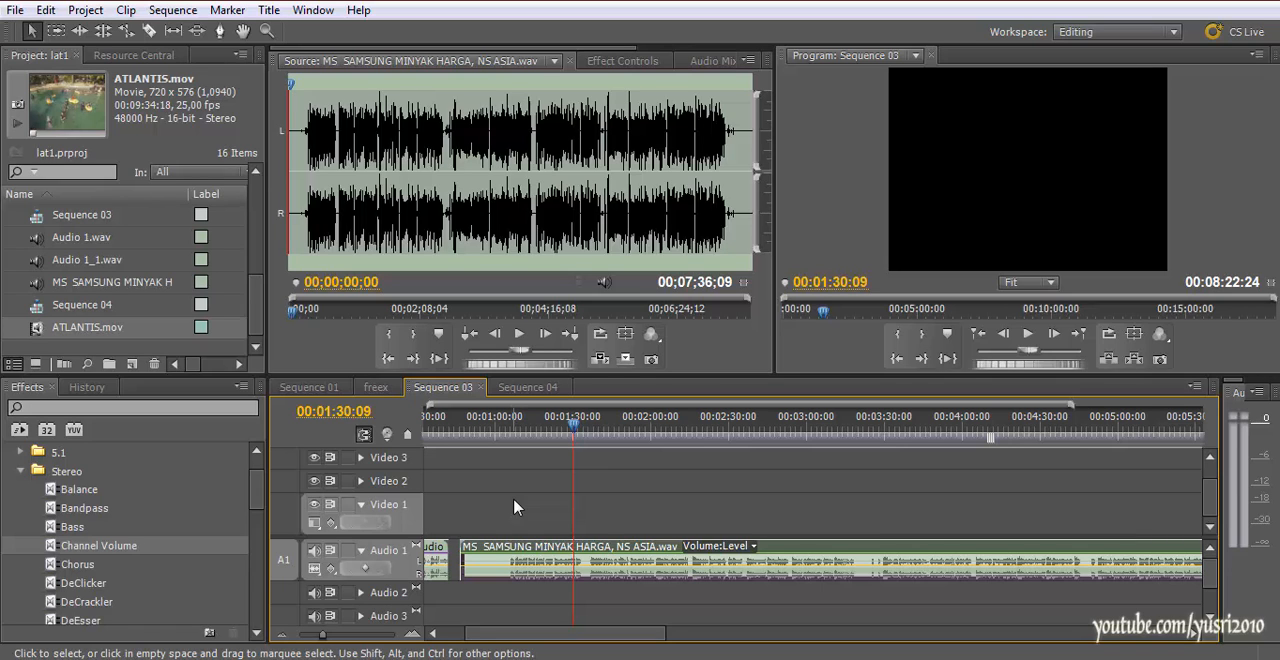
pyautogui.scroll(3, 515, 508)
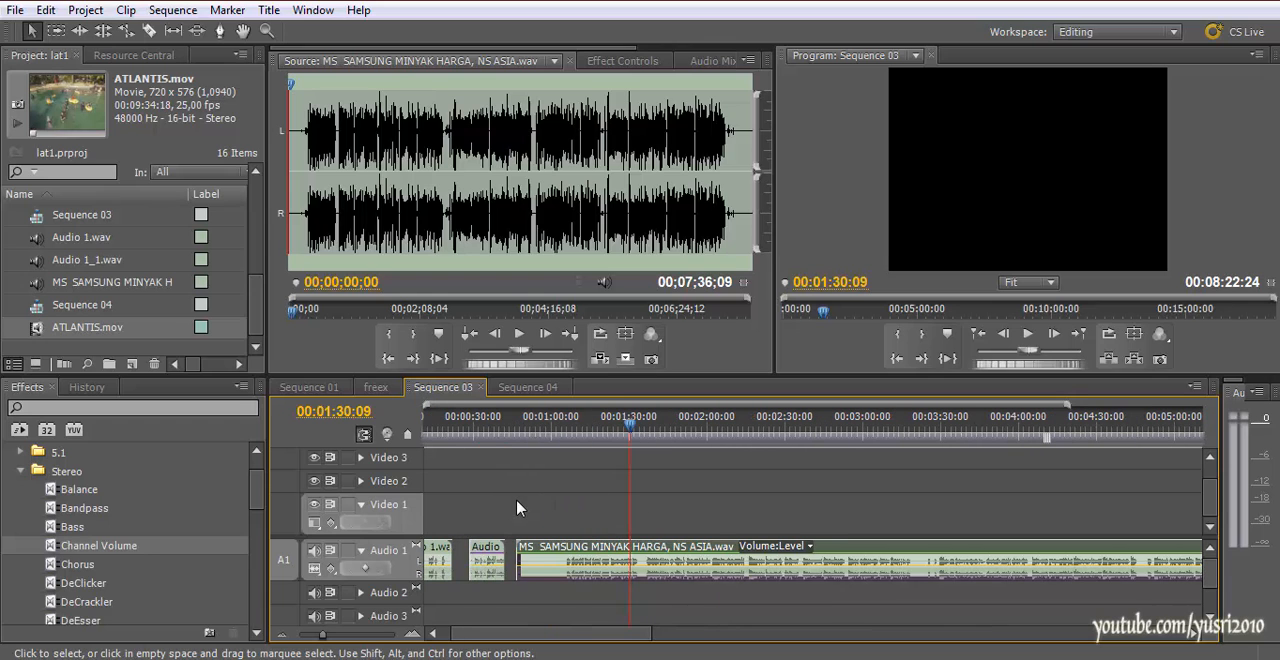
pyautogui.scroll(-3, 517, 508)
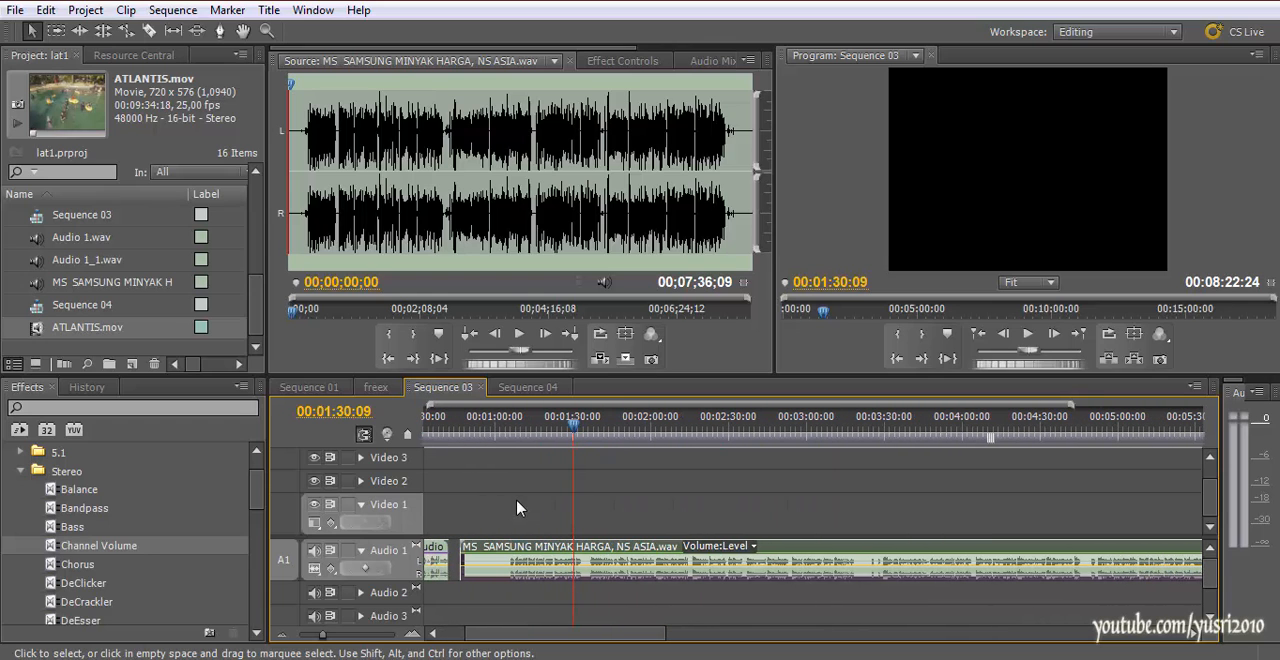
pyautogui.scroll(4, 520, 518)
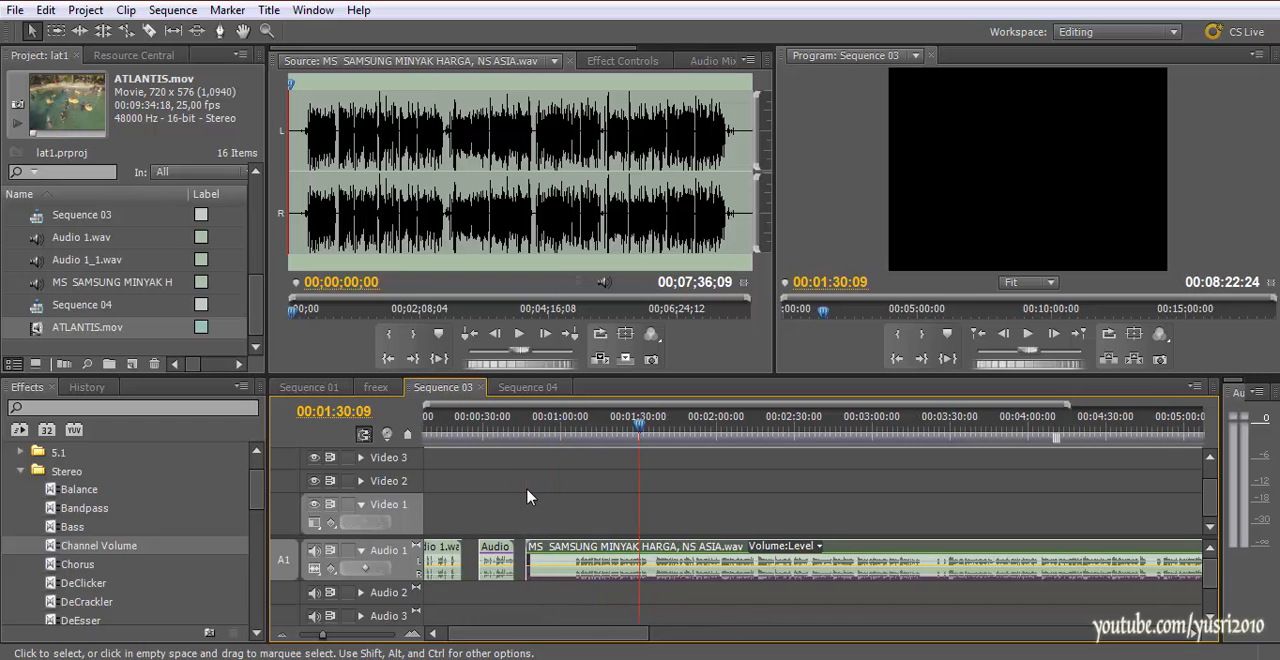
pyautogui.scroll(-13, 528, 497)
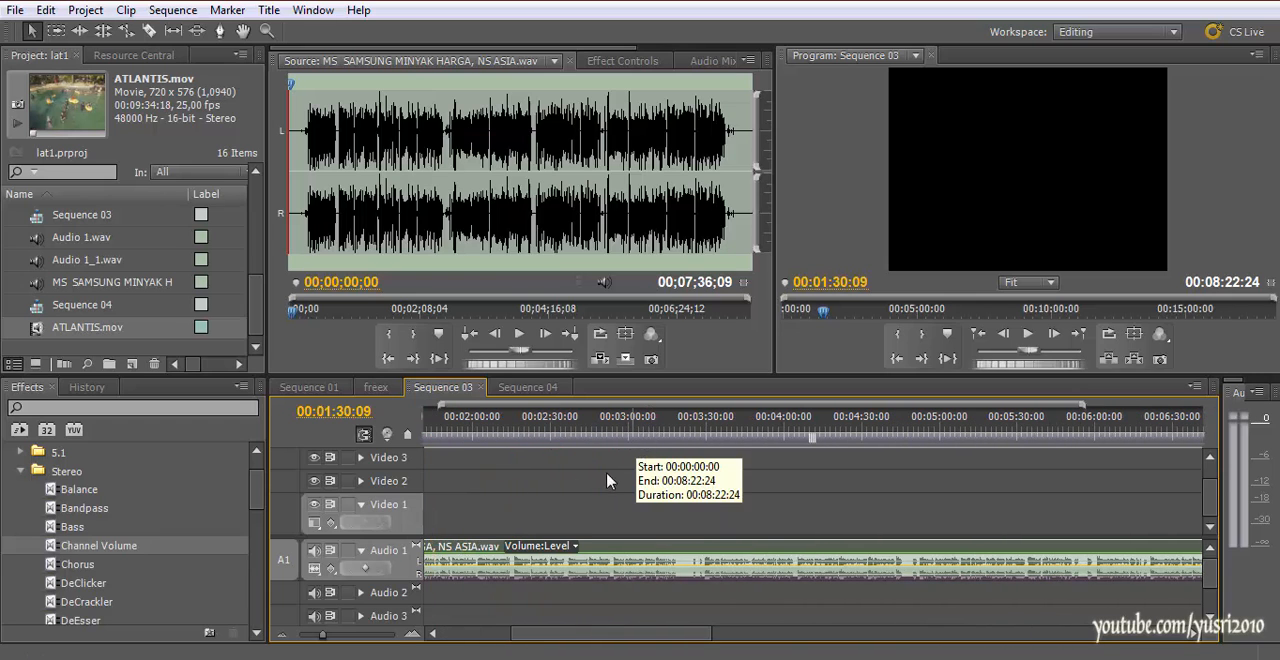
pyautogui.scroll(9, 575, 512)
pyautogui.scroll(4, 575, 512)
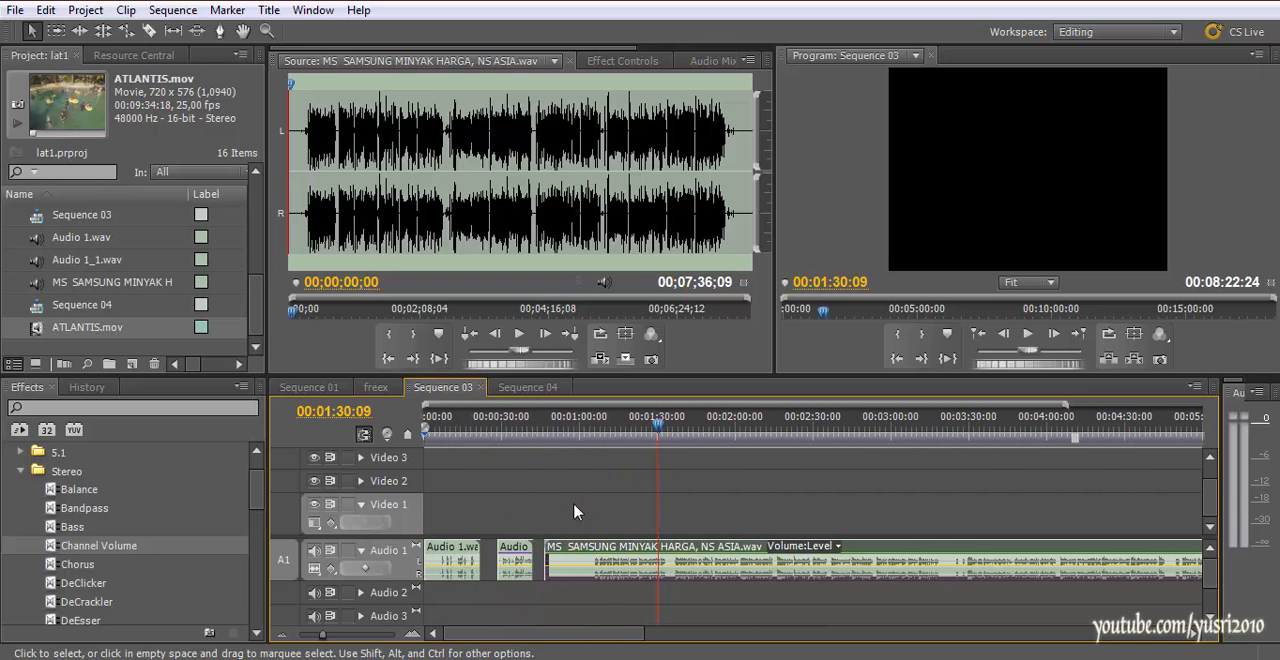
# Save the project and bring up the Audio Mixer for Sequence 04
pyautogui.hotkey('ctrl', 's')
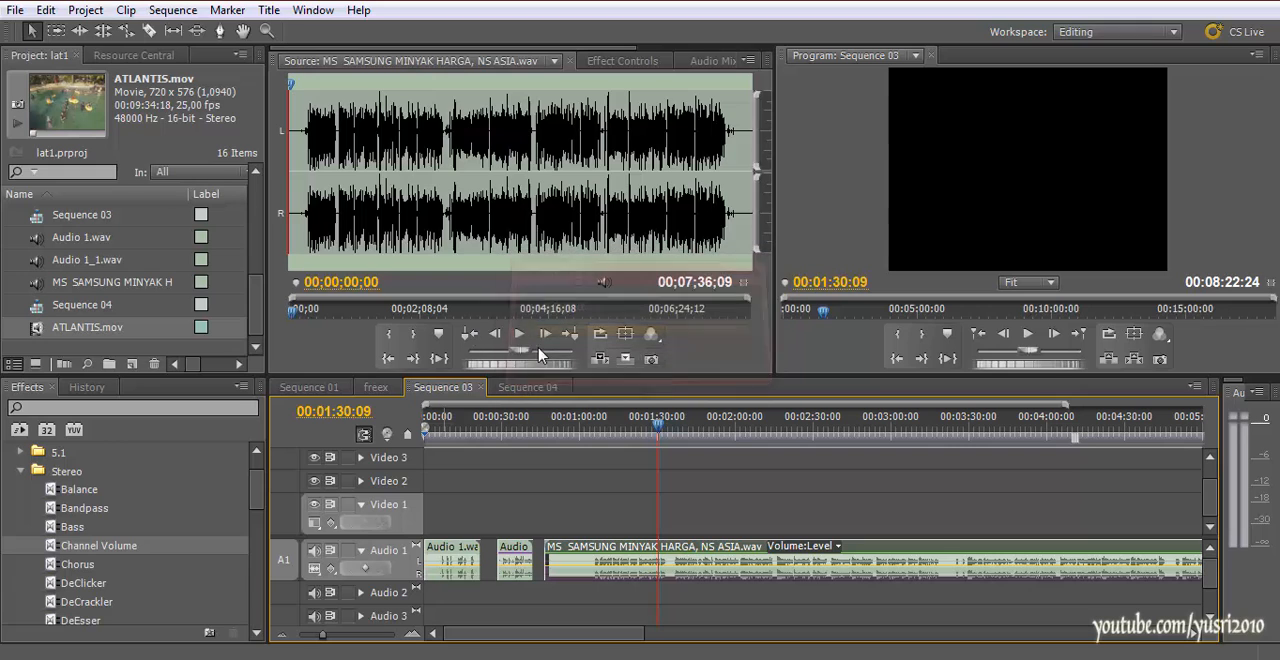
pyautogui.click(524, 387)
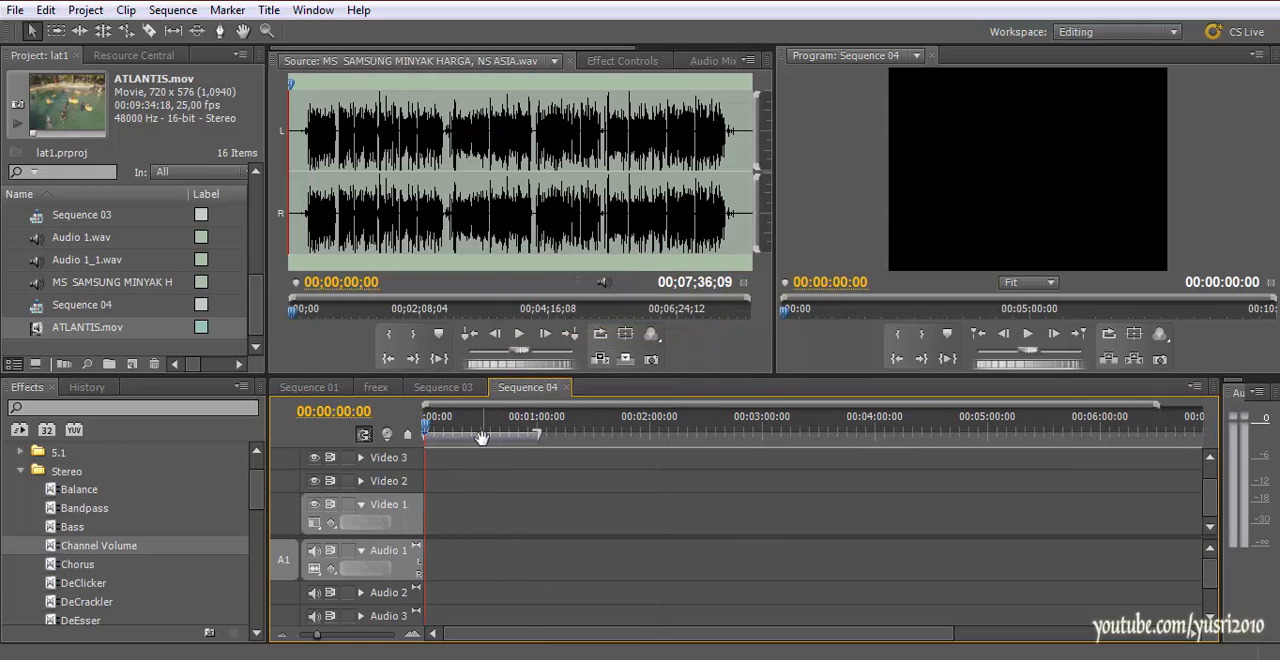
pyautogui.click(694, 63)
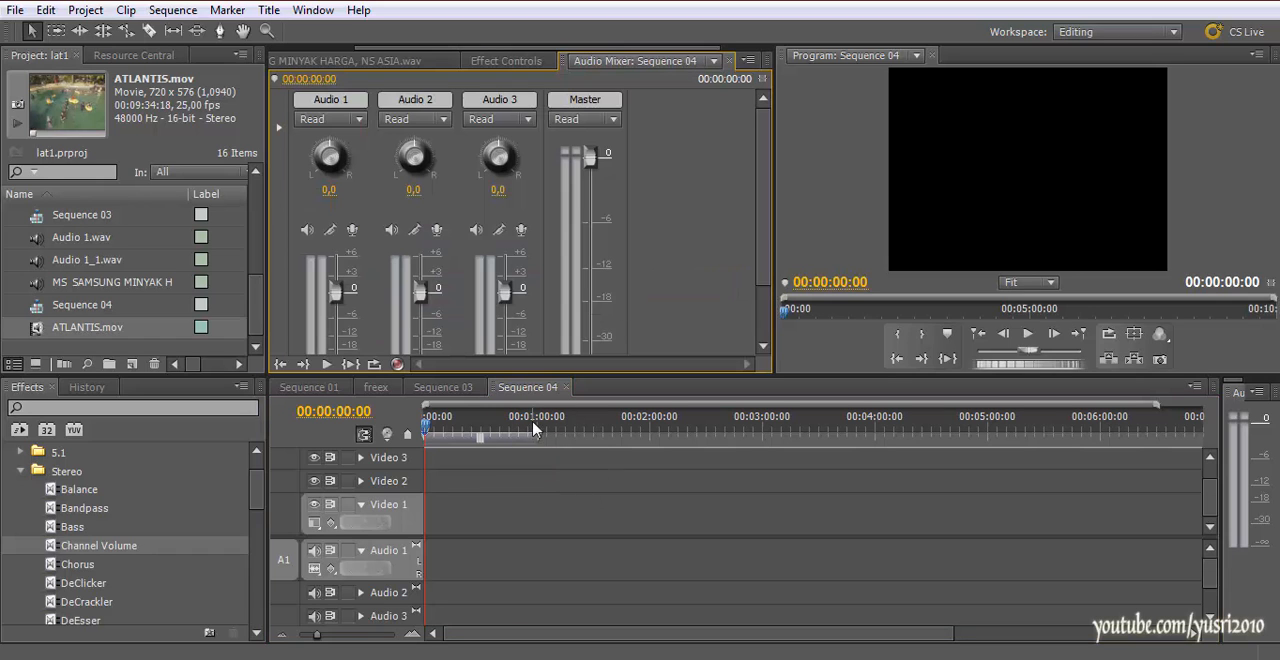
pyautogui.click(714, 62)
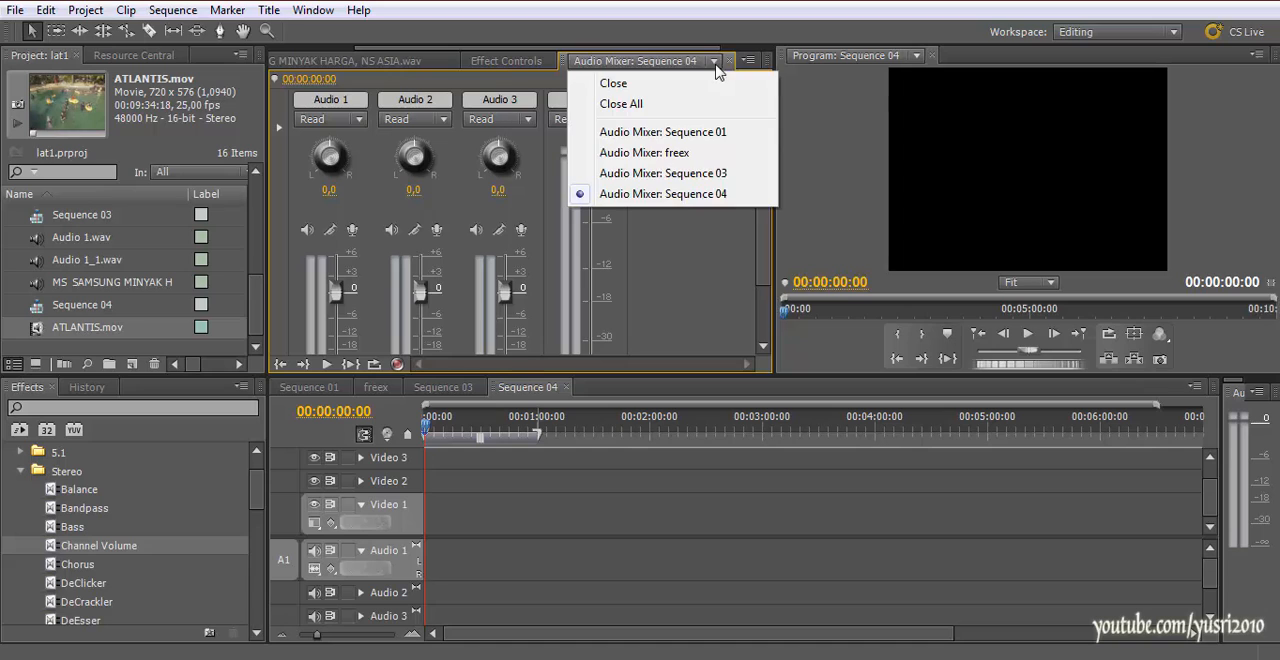
pyautogui.click(678, 194)
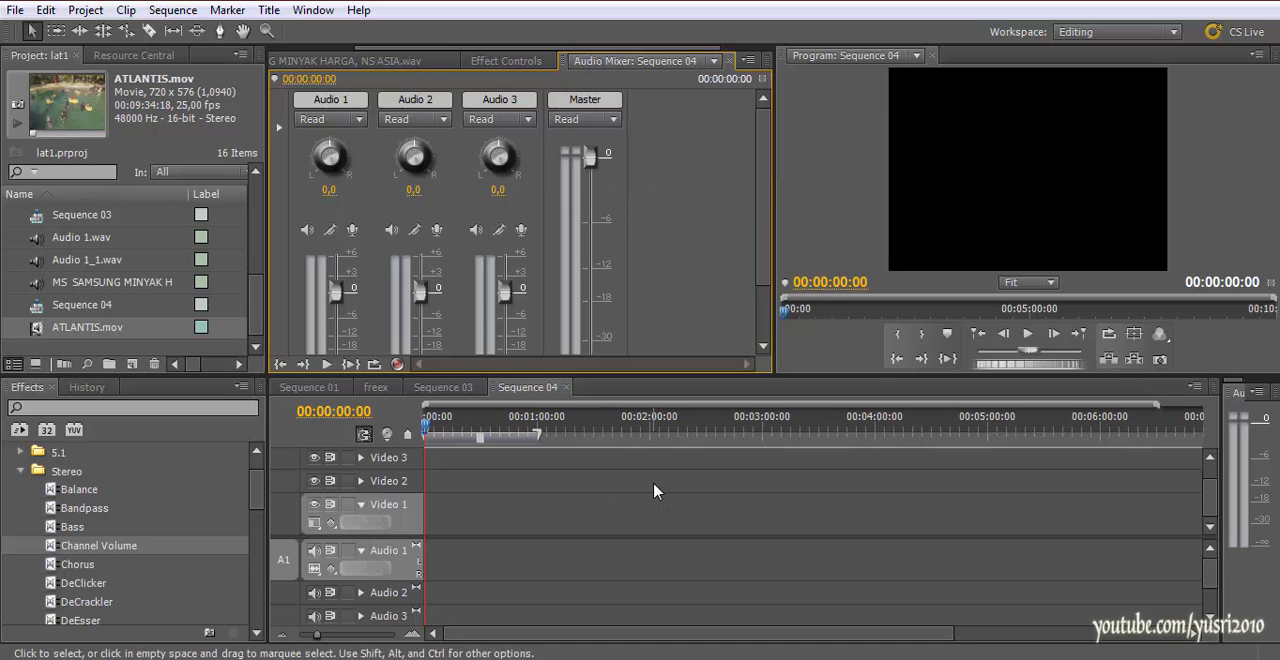
# Look over the track faders, recording controls and output assignments in Sequence 04's Audio Mixer
pyautogui.moveTo(764, 227); pyautogui.dragTo(766, 263)
pyautogui.moveTo(464, 432); pyautogui.dragTo(427, 456)
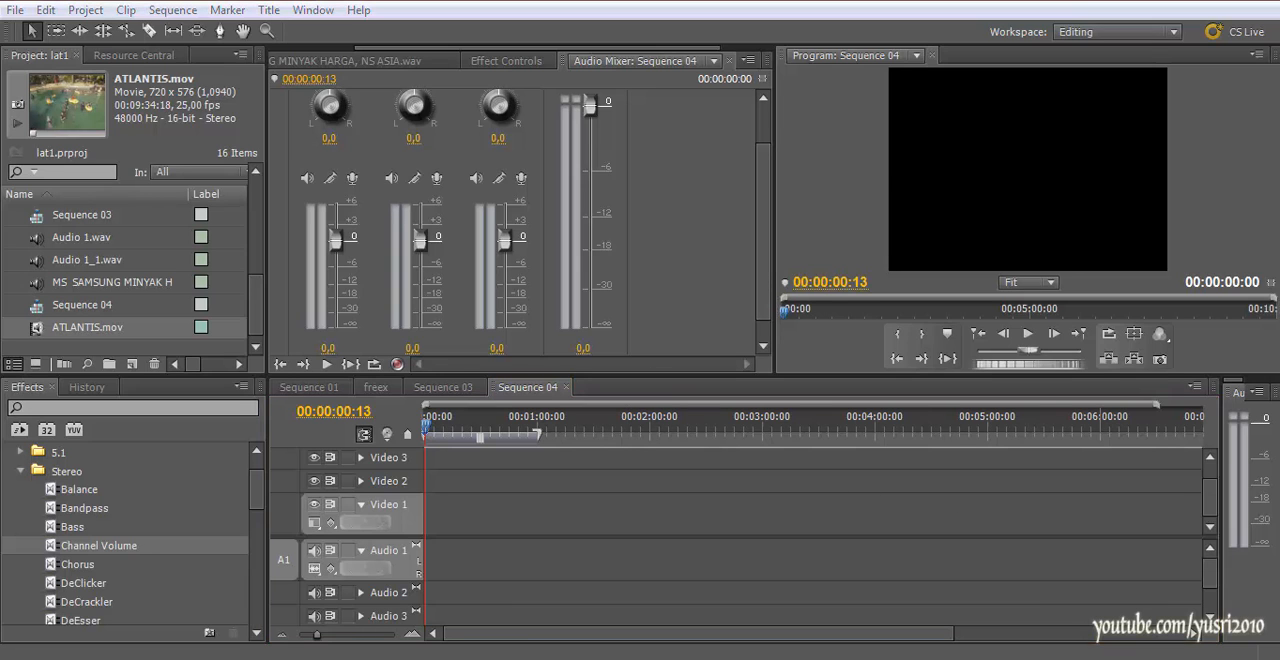
pyautogui.click(1110, 659)
pyautogui.click(935, 552)
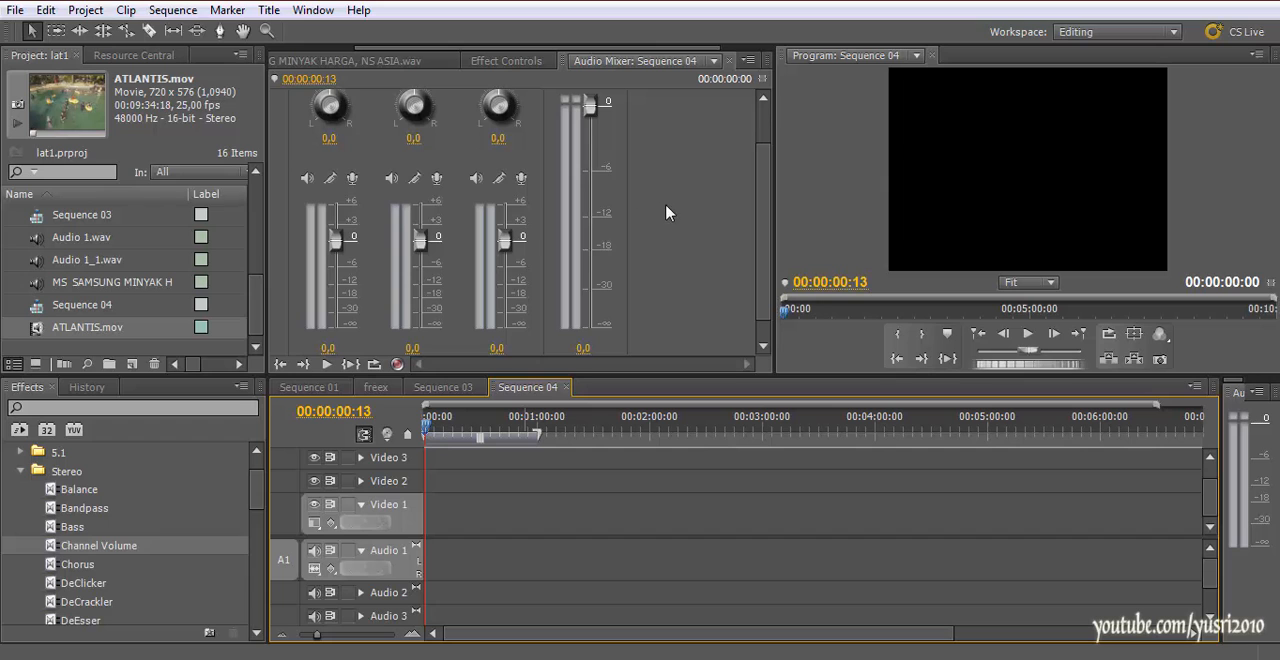
pyautogui.moveTo(758, 173); pyautogui.dragTo(755, 116)
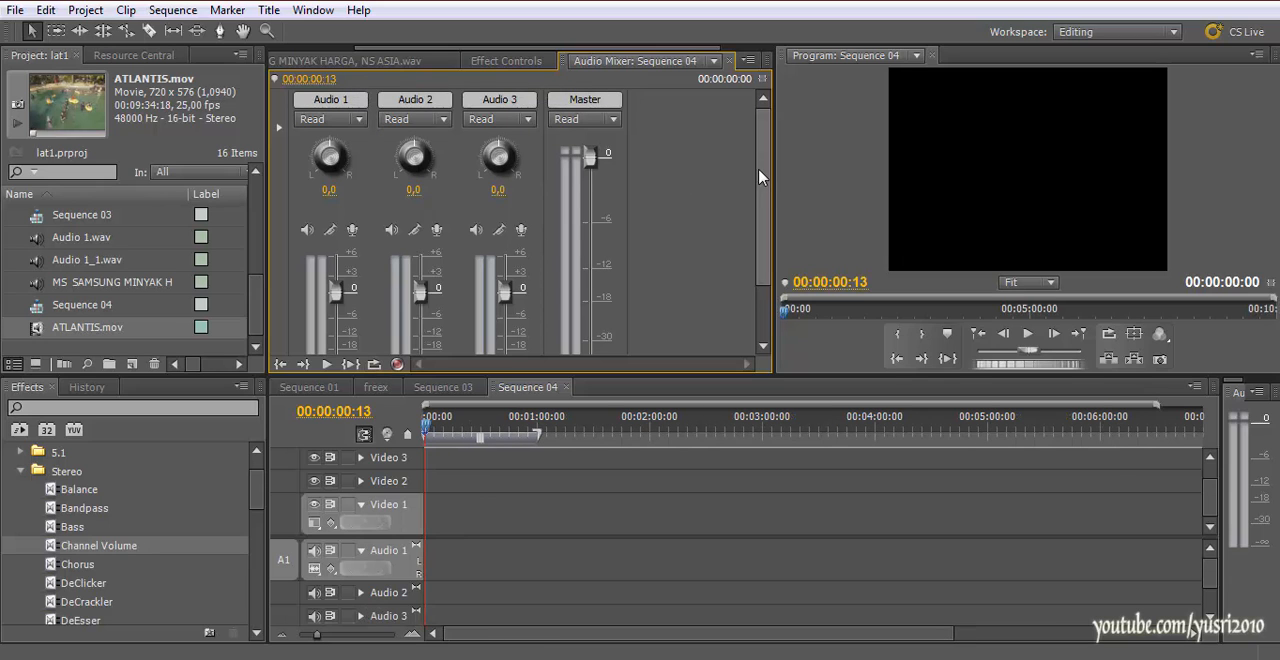
pyautogui.moveTo(759, 177); pyautogui.dragTo(766, 251)
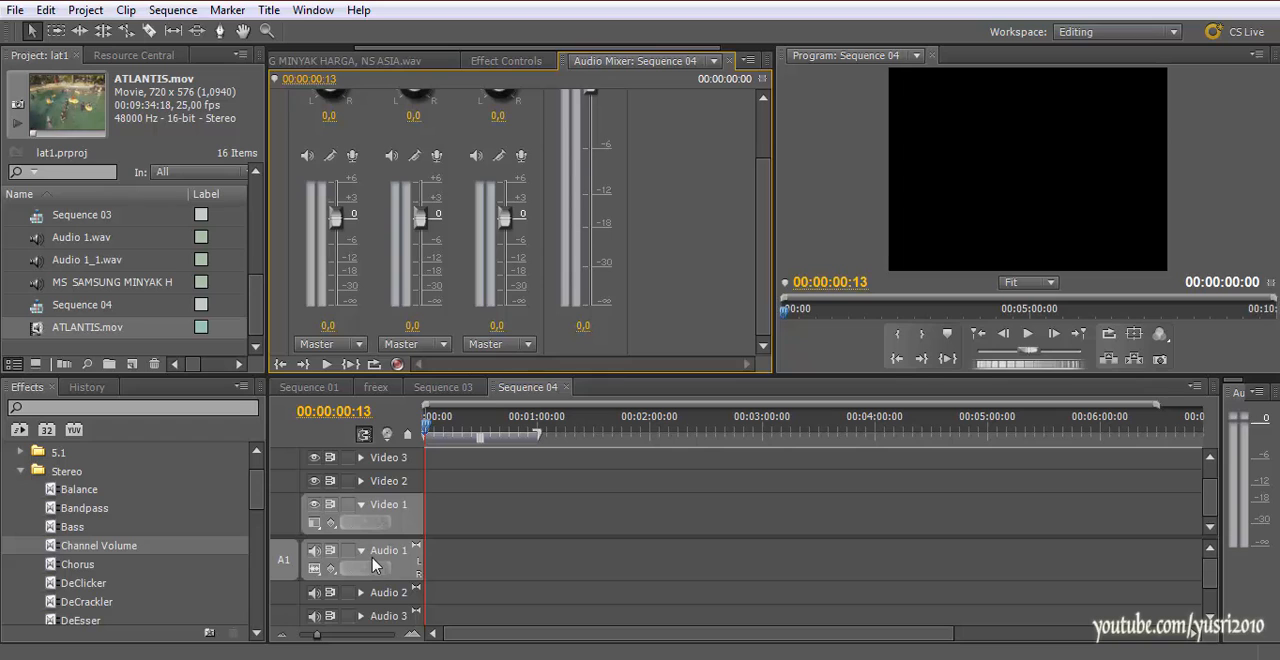
# Set the Audio 1 track's automation mode to Read in the mixer
pyautogui.scroll(3, 363, 141)
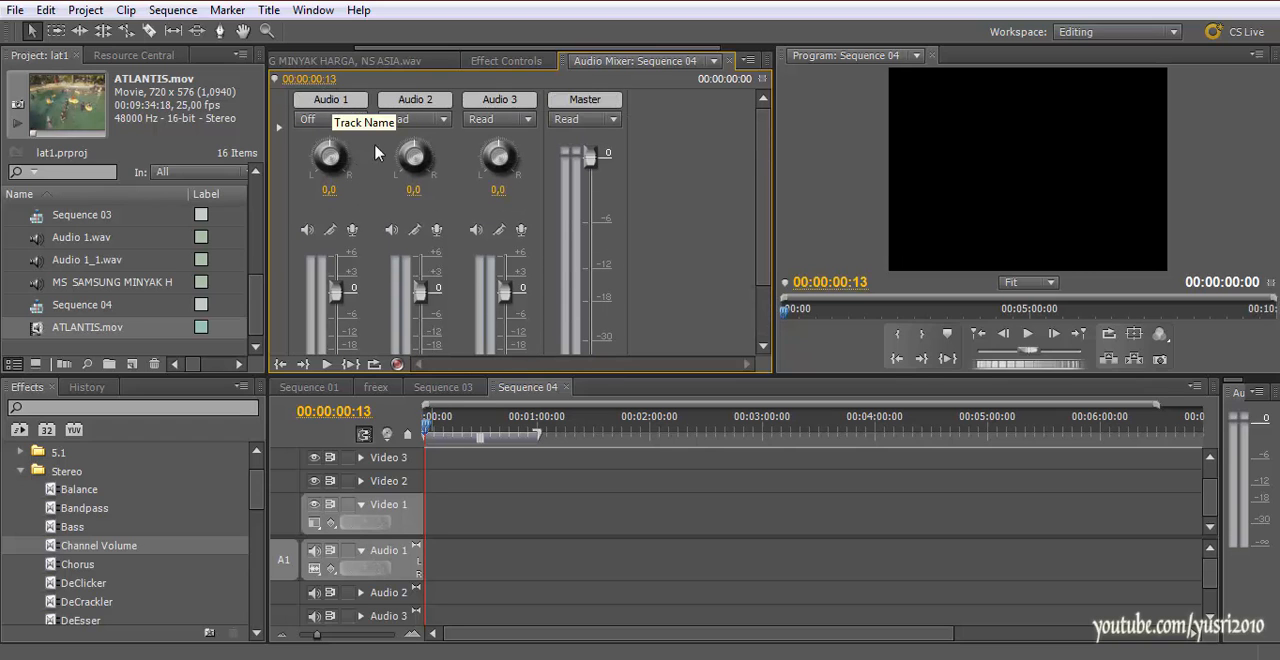
pyautogui.click(359, 121)
pyautogui.click(343, 162)
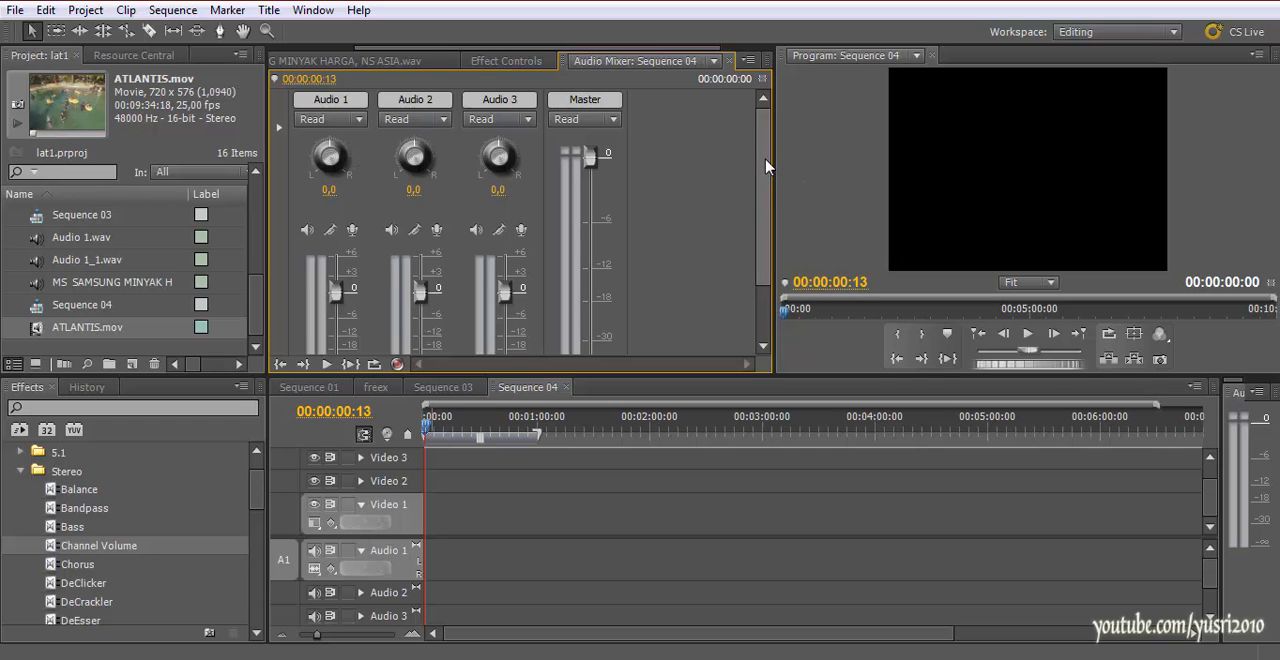
pyautogui.scroll(-3, 758, 240)
pyautogui.scroll(3, 763, 203)
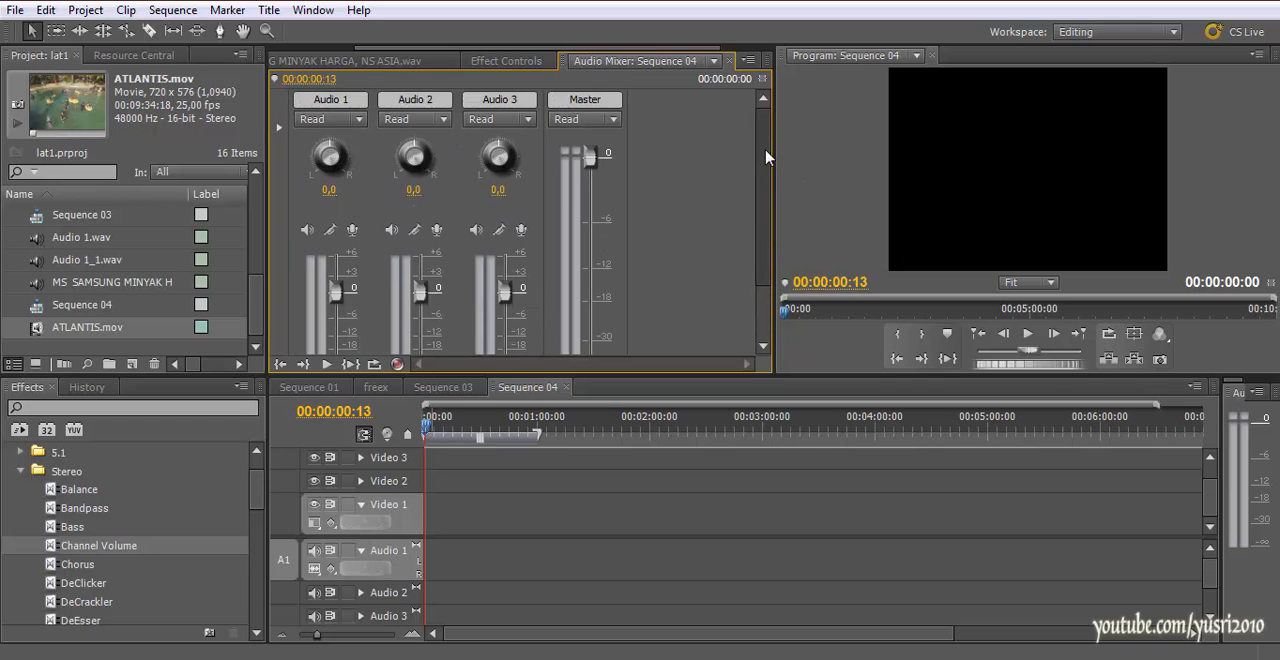
# Enable Audio 1 for recording, check its list of microphone inputs, and disable its recording again
pyautogui.click(350, 231)
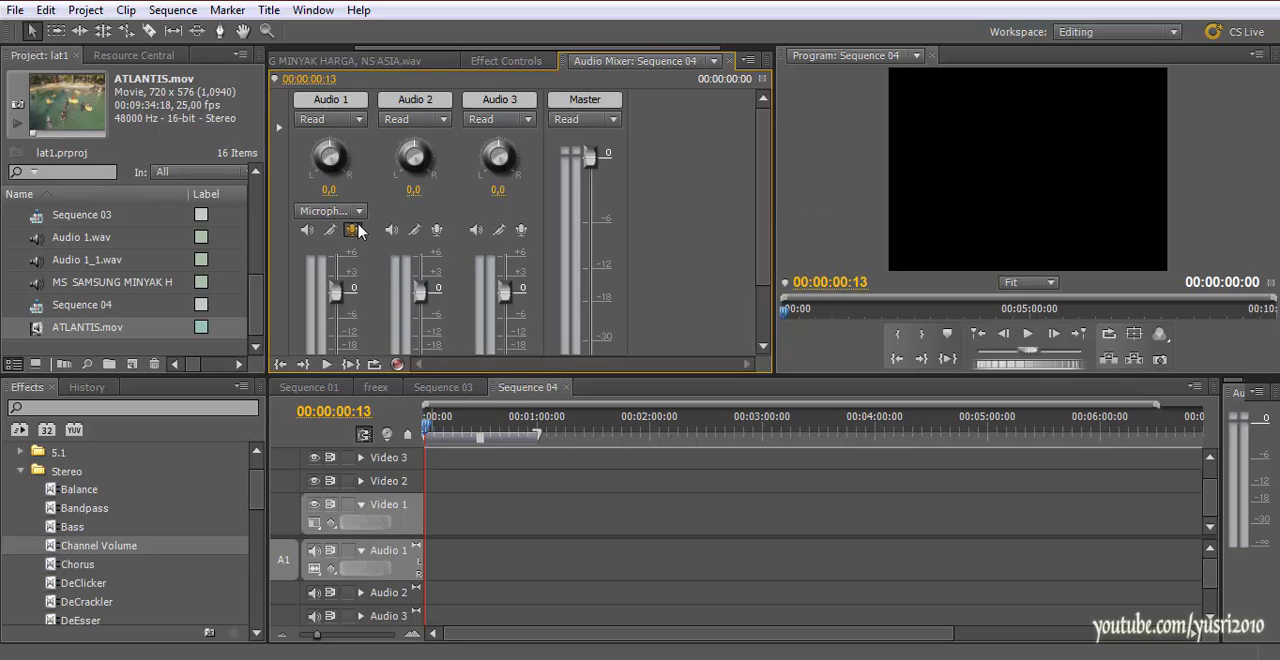
pyautogui.moveTo(764, 190)
pyautogui.mouseDown()
pyautogui.moveTo(758, 250)
pyautogui.moveTo(757, 199)
pyautogui.mouseUp()
pyautogui.click(356, 220)
pyautogui.click(355, 220)
pyautogui.click(357, 202)
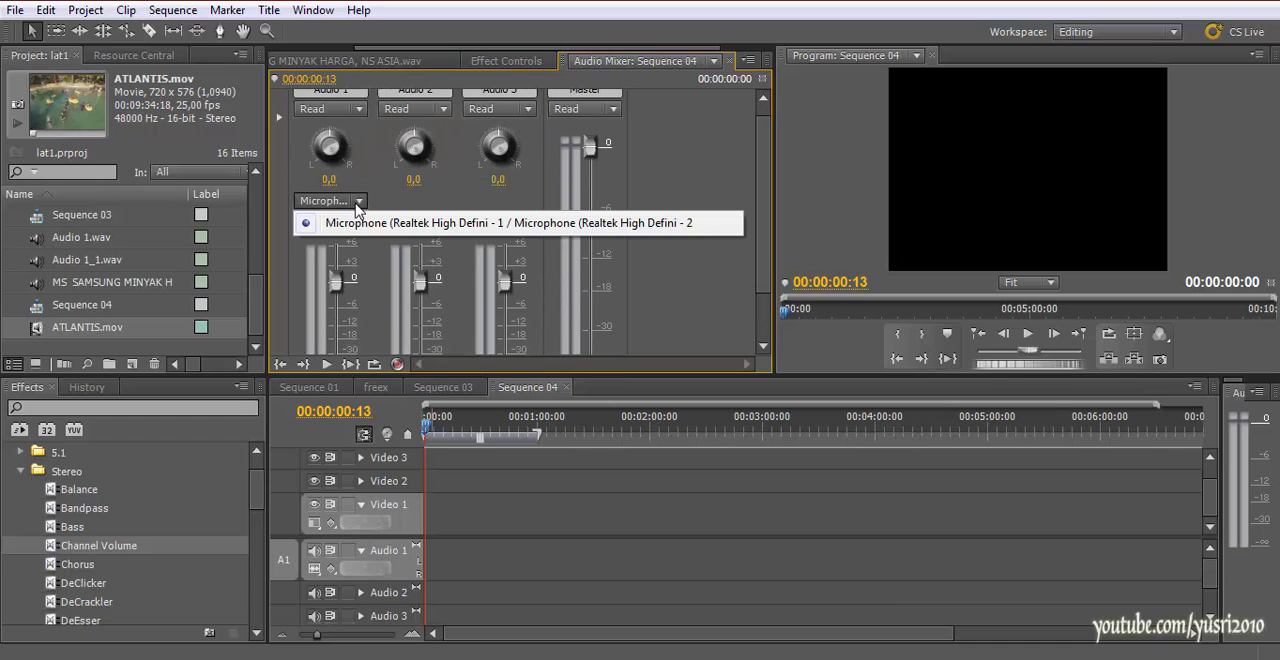
pyautogui.click(668, 172)
pyautogui.click(355, 221)
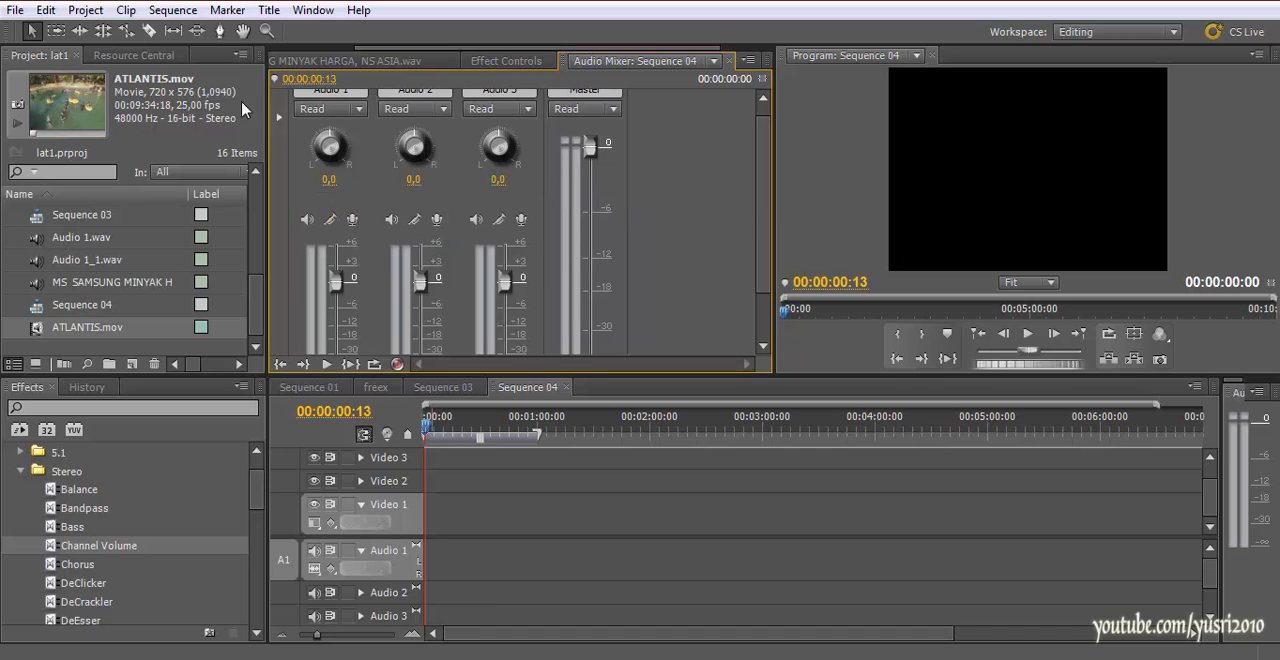
# Open the Audio Hardware preferences and check the available default devices
pyautogui.click(50, 10)
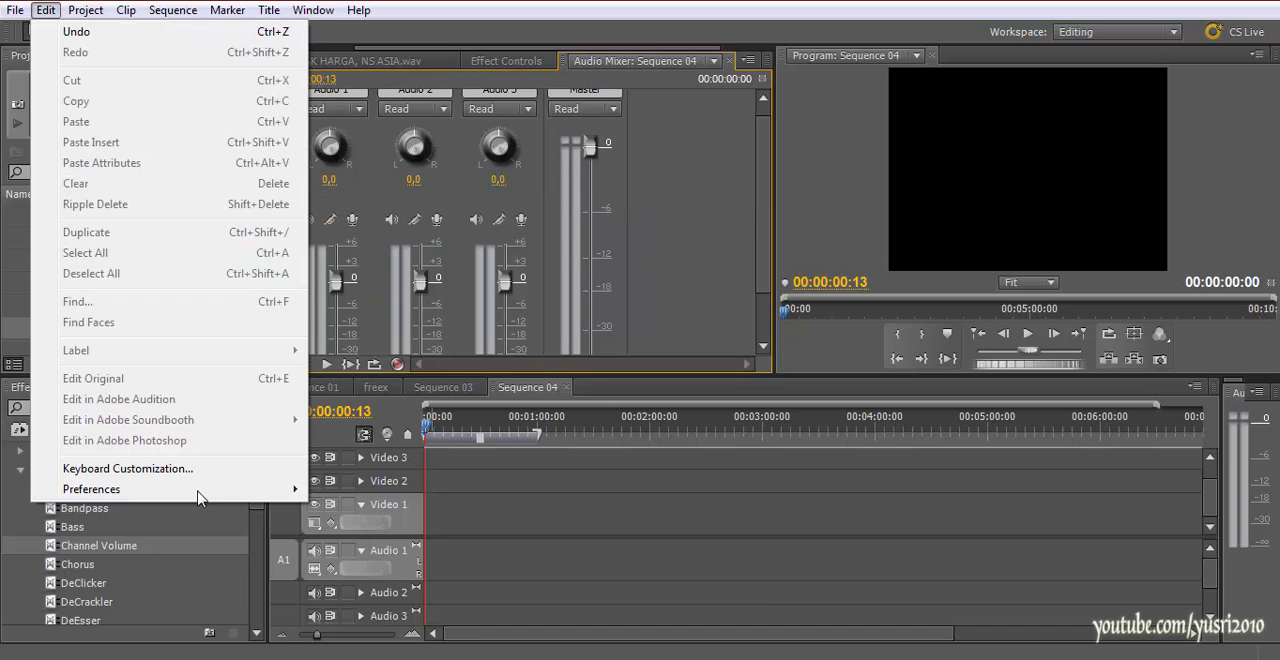
pyautogui.moveTo(200, 492)
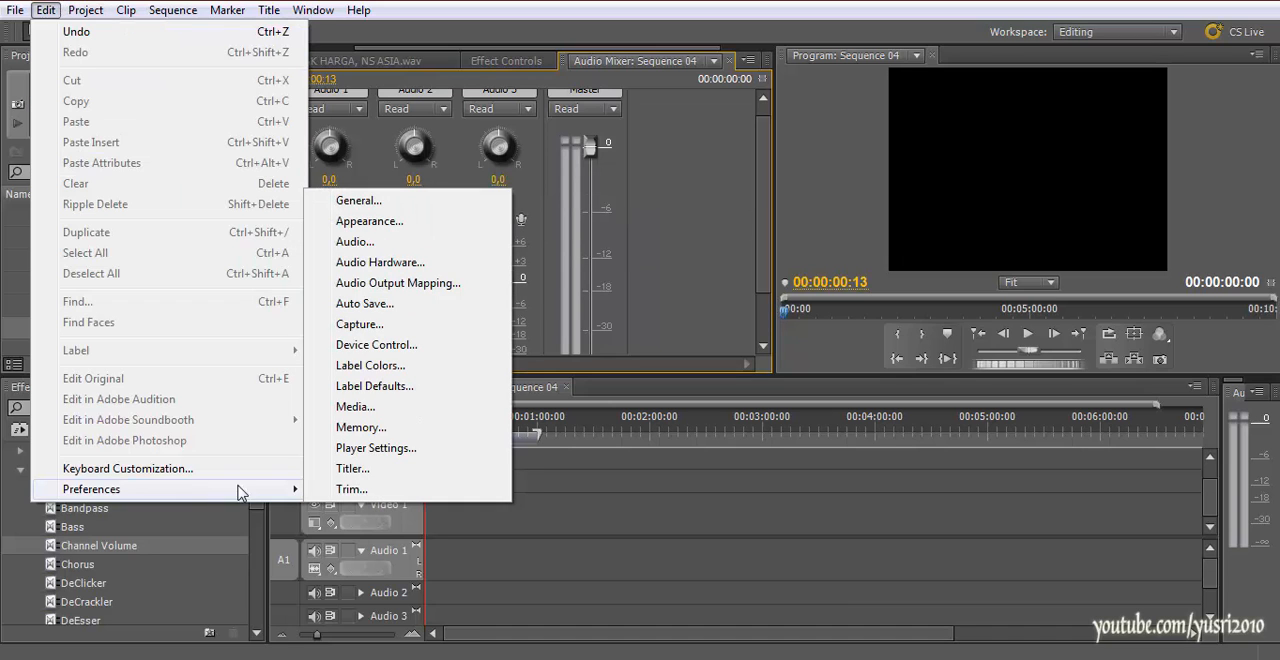
pyautogui.click(414, 264)
pyautogui.click(645, 121)
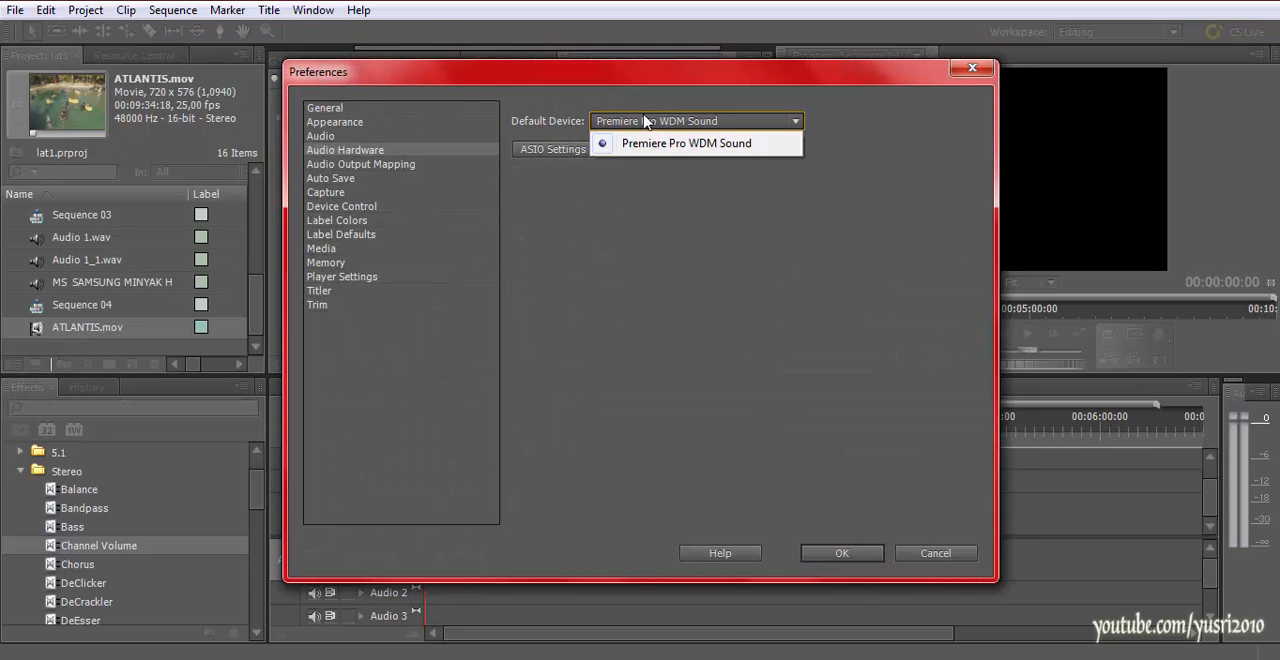
pyautogui.click(645, 121)
# Review the Audio and Audio Output Mapping preferences, including the device choices for mapping the output
pyautogui.click(344, 137)
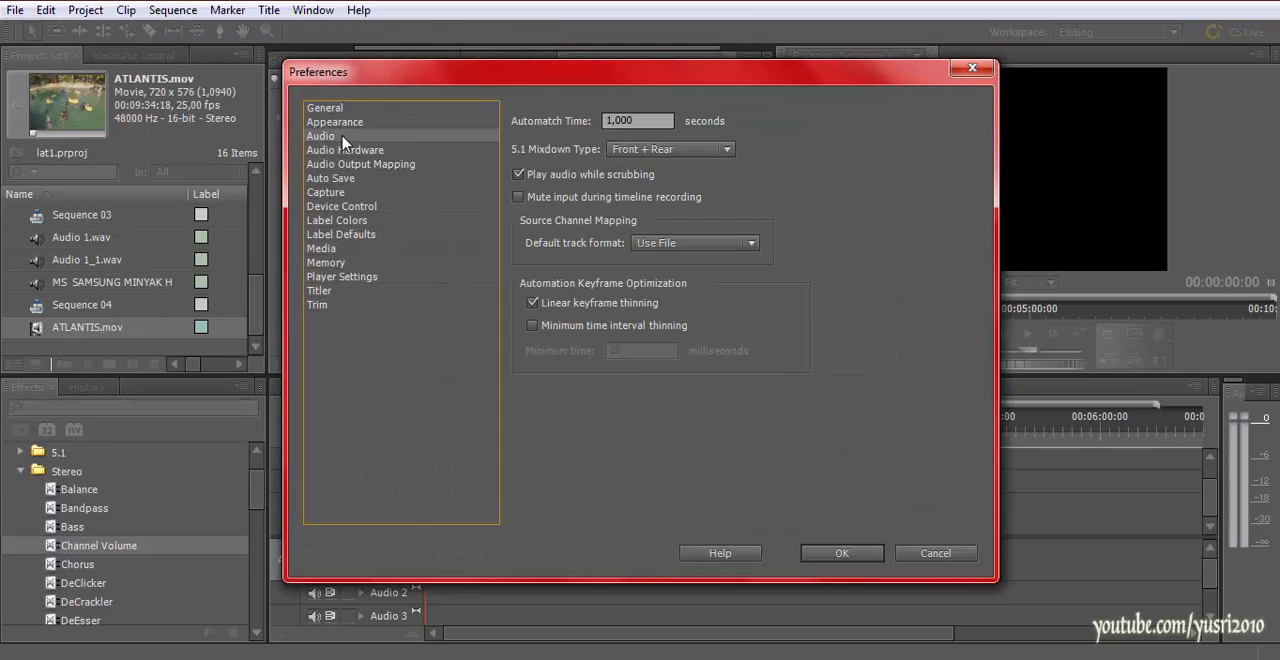
pyautogui.click(385, 166)
pyautogui.click(700, 121)
pyautogui.click(690, 137)
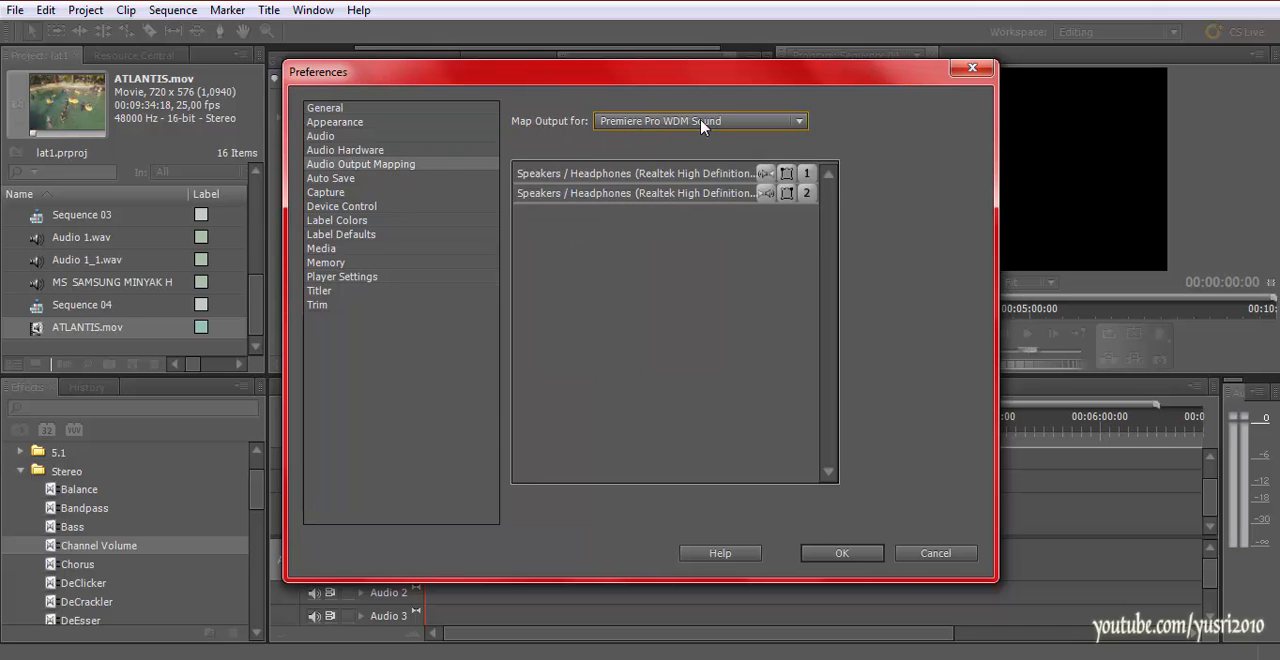
pyautogui.click(330, 137)
pyautogui.click(330, 165)
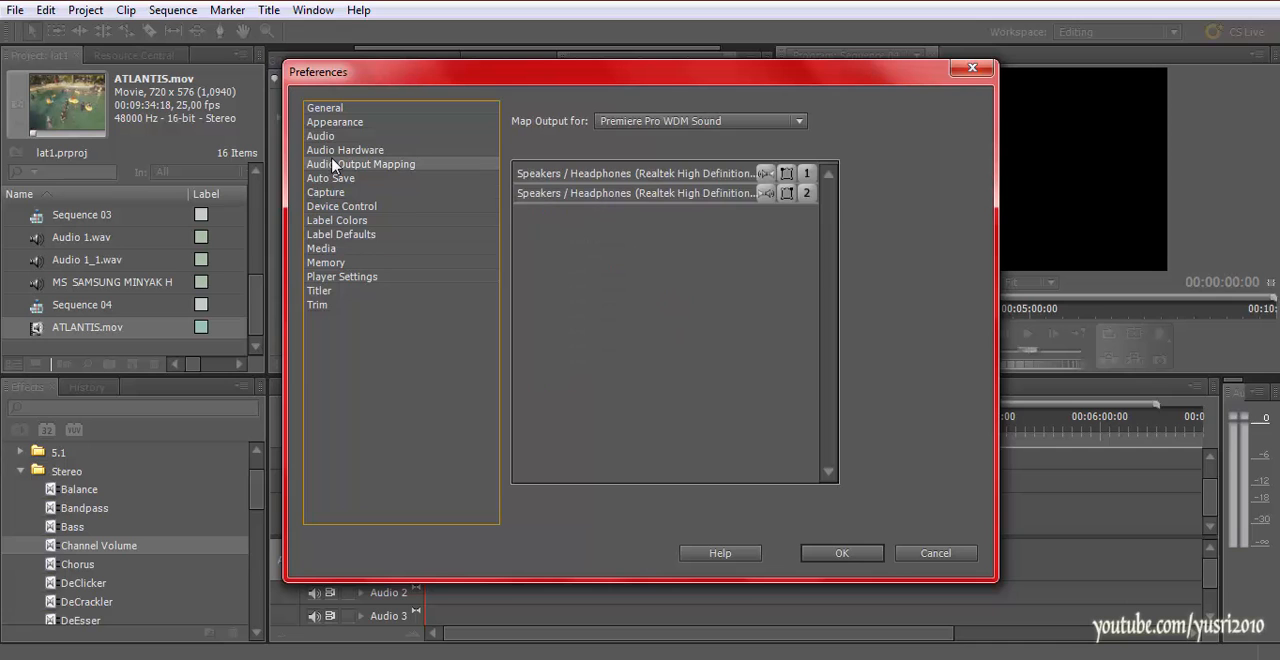
pyautogui.click(336, 140)
# Check the input devices in the Audio Hardware ASIO settings, then accept the settings and the preferences
pyautogui.click(340, 151)
pyautogui.click(553, 149)
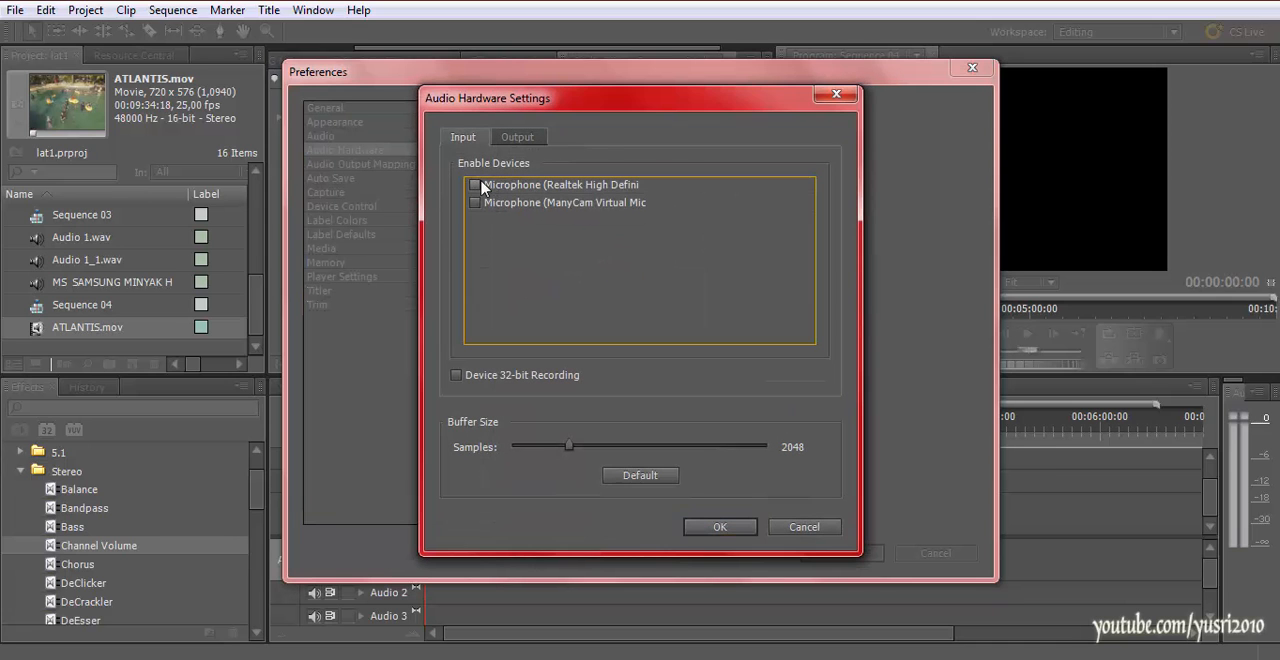
pyautogui.click(722, 526)
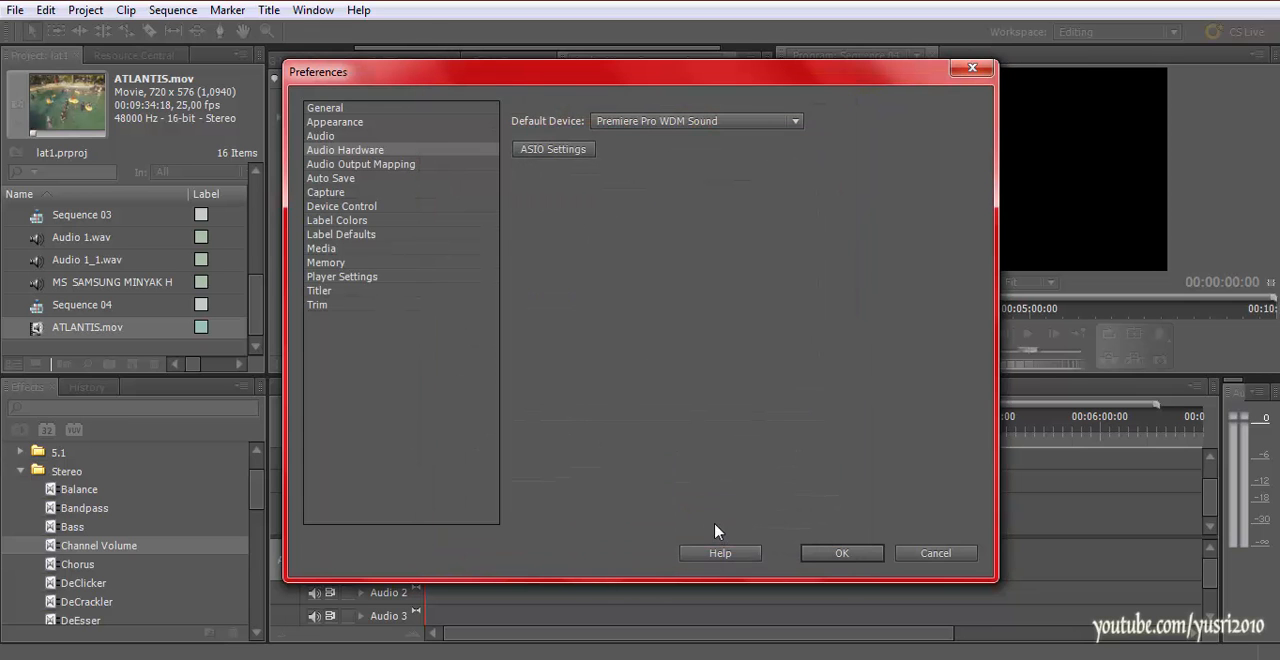
pyautogui.click(840, 554)
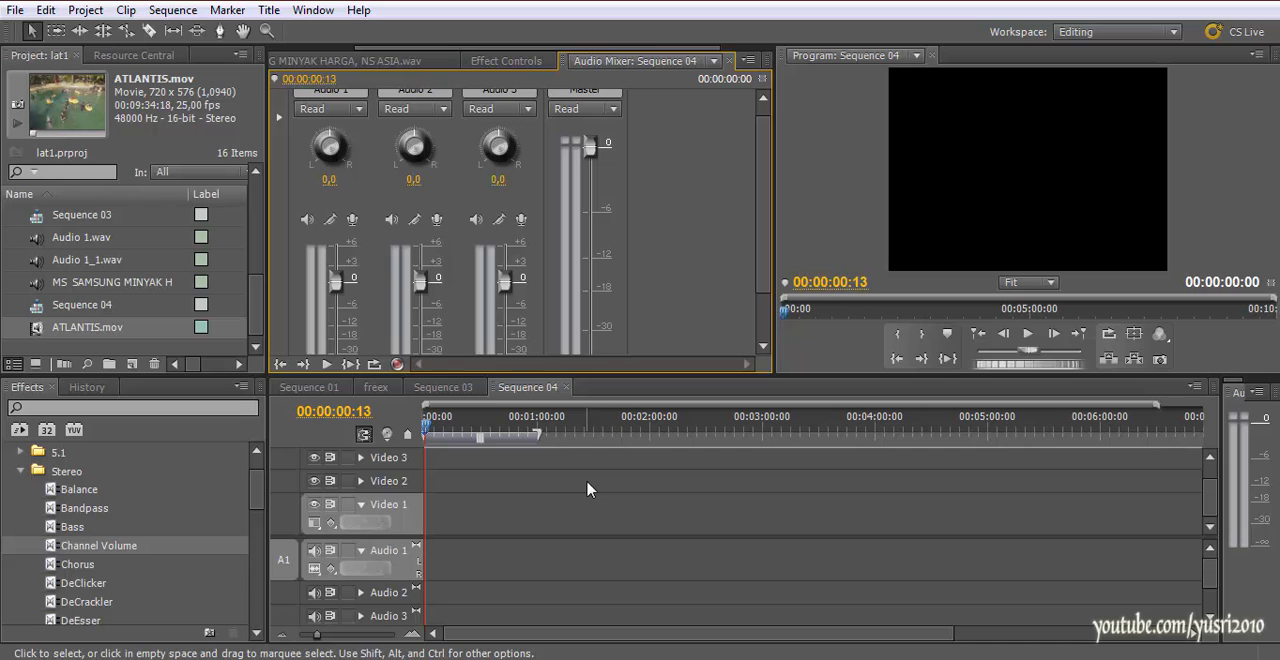
# Move the playhead of Sequence 04 back to 00:00:00:00
pyautogui.moveTo(600, 420); pyautogui.dragTo(423, 440)
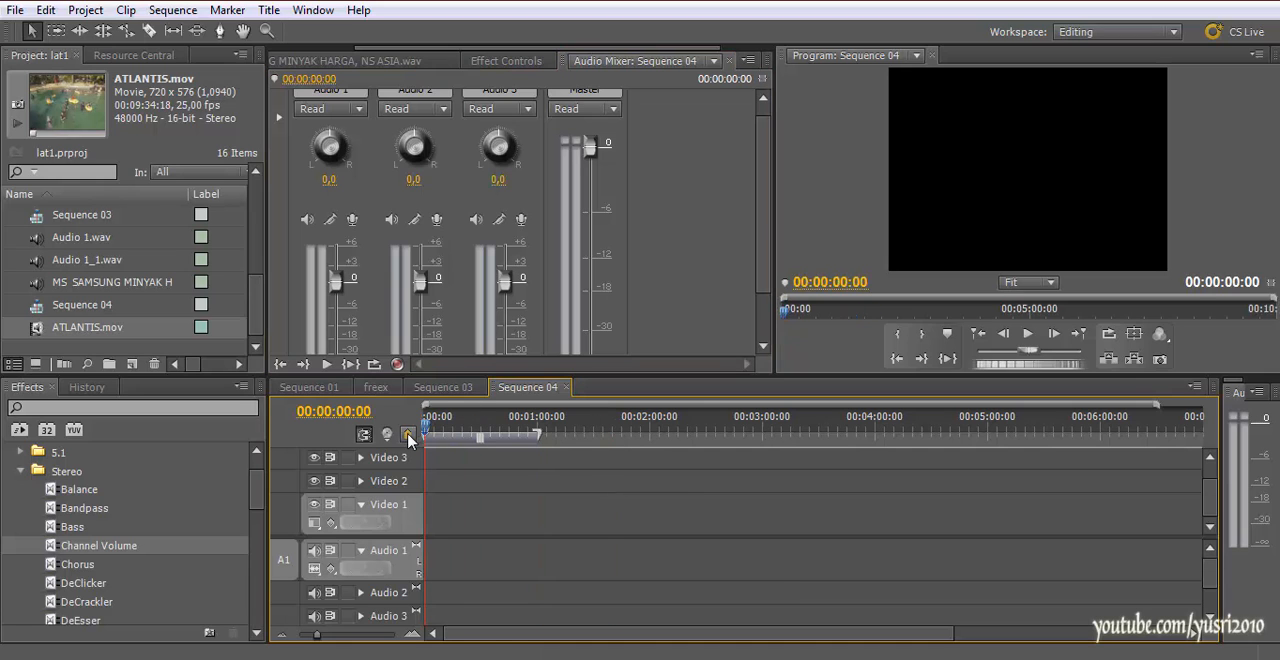
# Try to arm the Audio 1 track for recording in the Audio Mixer, dismissing the audio recording alerts
pyautogui.click(754, 268)
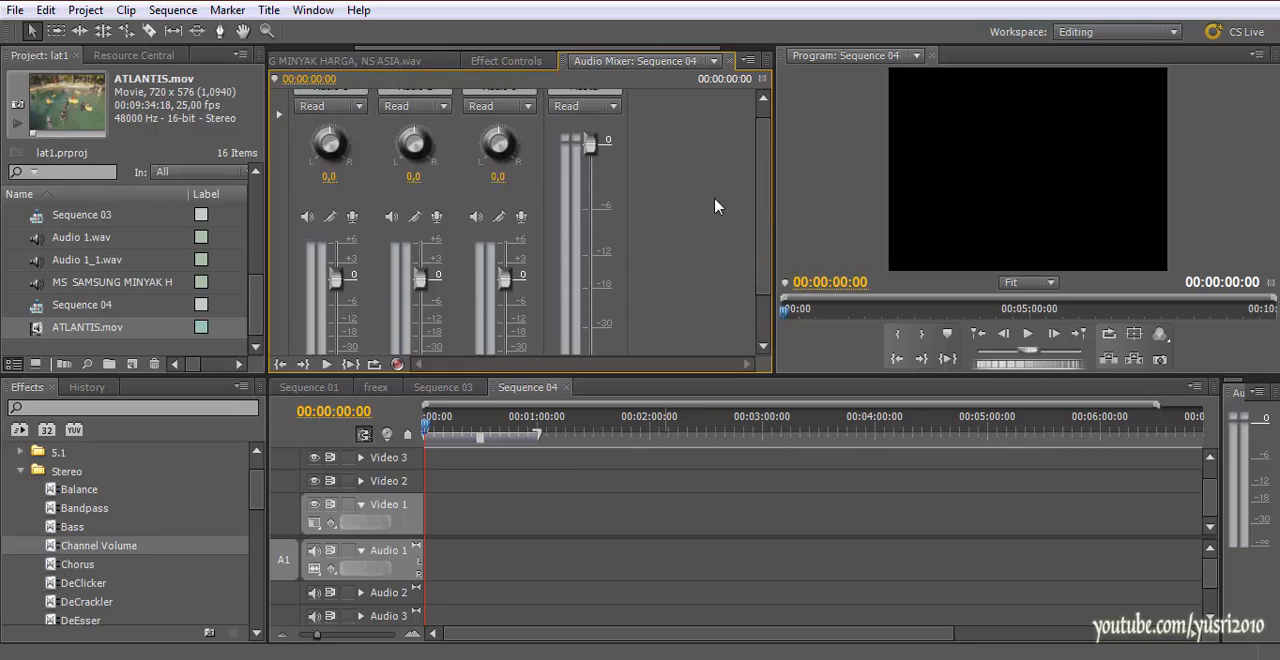
pyautogui.scroll(1, 760, 163)
pyautogui.scroll(1, 760, 163)
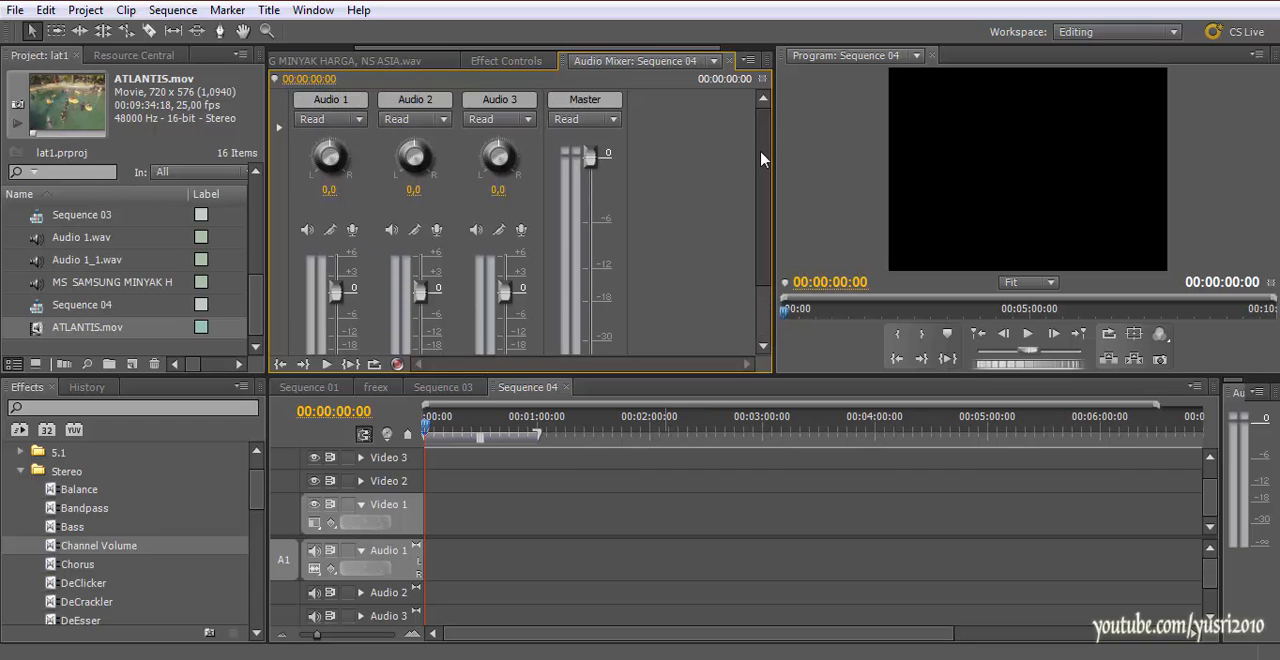
pyautogui.click(351, 231)
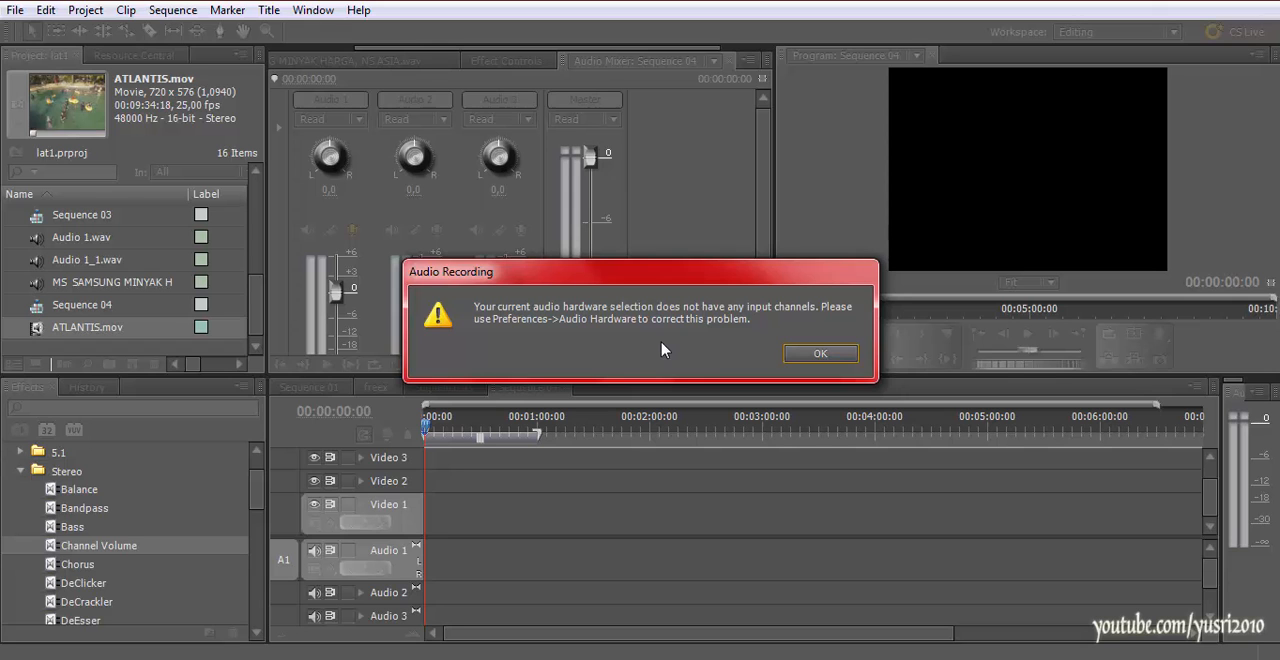
pyautogui.moveTo(571, 279)
pyautogui.mouseDown()
pyautogui.moveTo(568, 215)
pyautogui.moveTo(572, 281)
pyautogui.mouseUp()
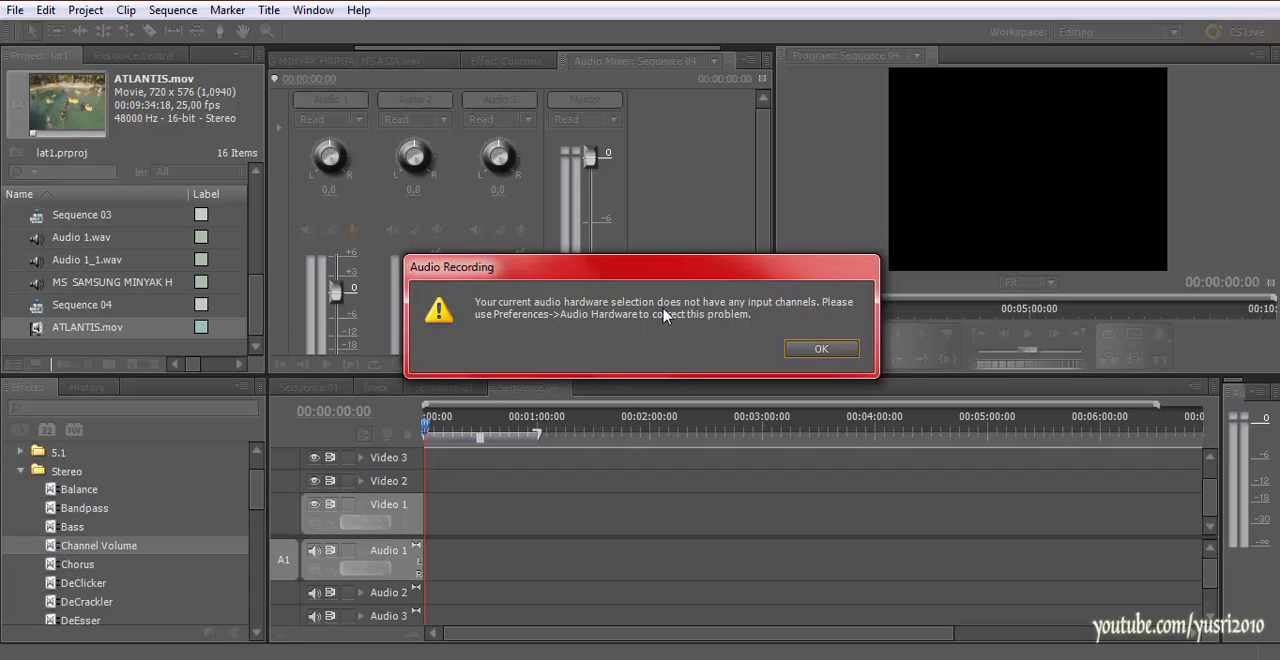
pyautogui.click(822, 347)
pyautogui.click(353, 233)
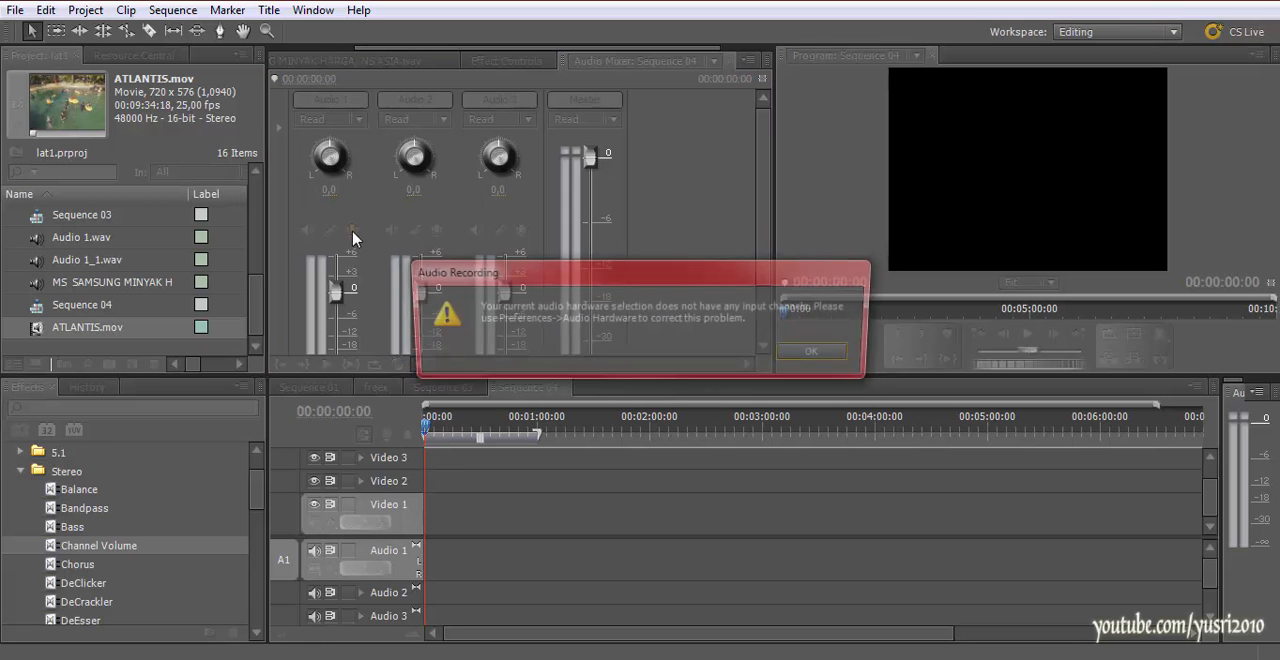
pyautogui.click(822, 350)
pyautogui.click(353, 231)
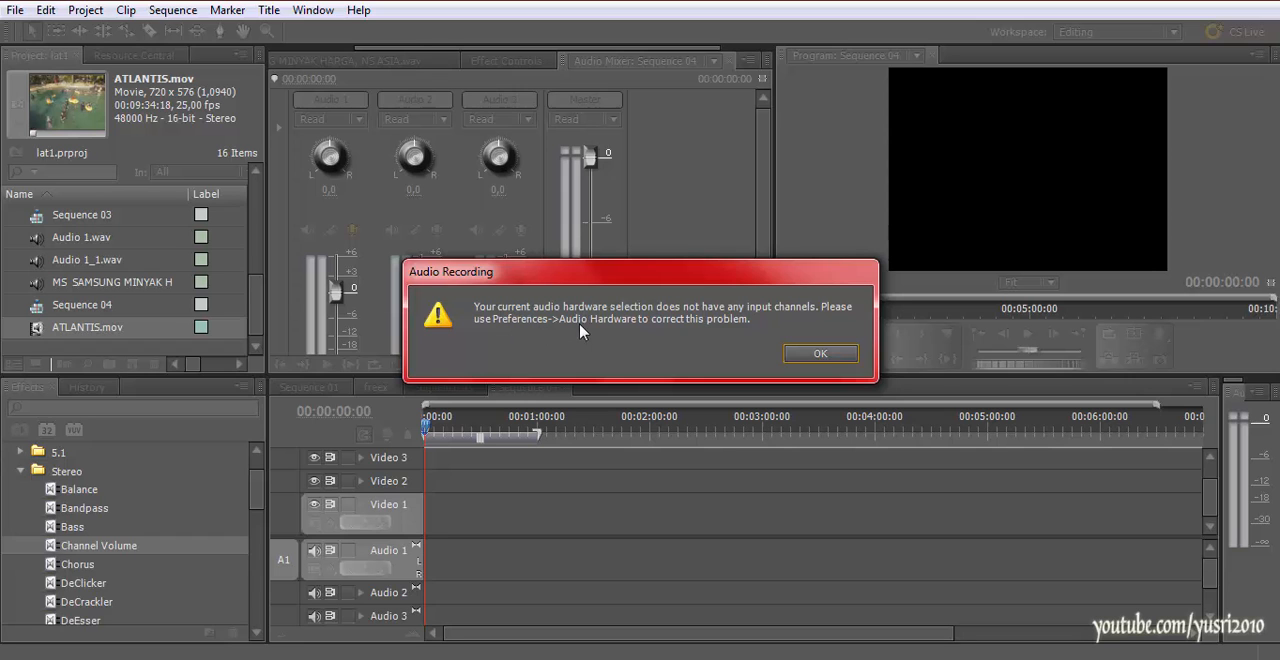
pyautogui.click(818, 354)
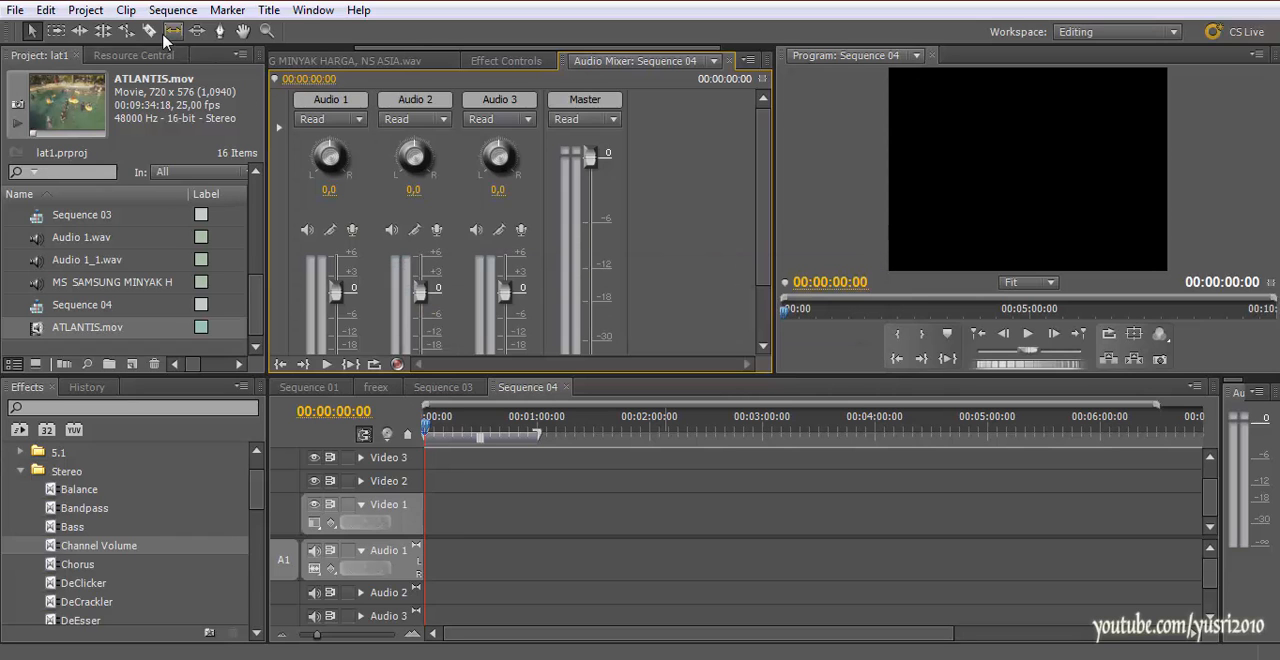
# Open the Audio Hardware preferences and check the default device choices, comparing them with the Audio Output Mapping page
pyautogui.click(42, 11)
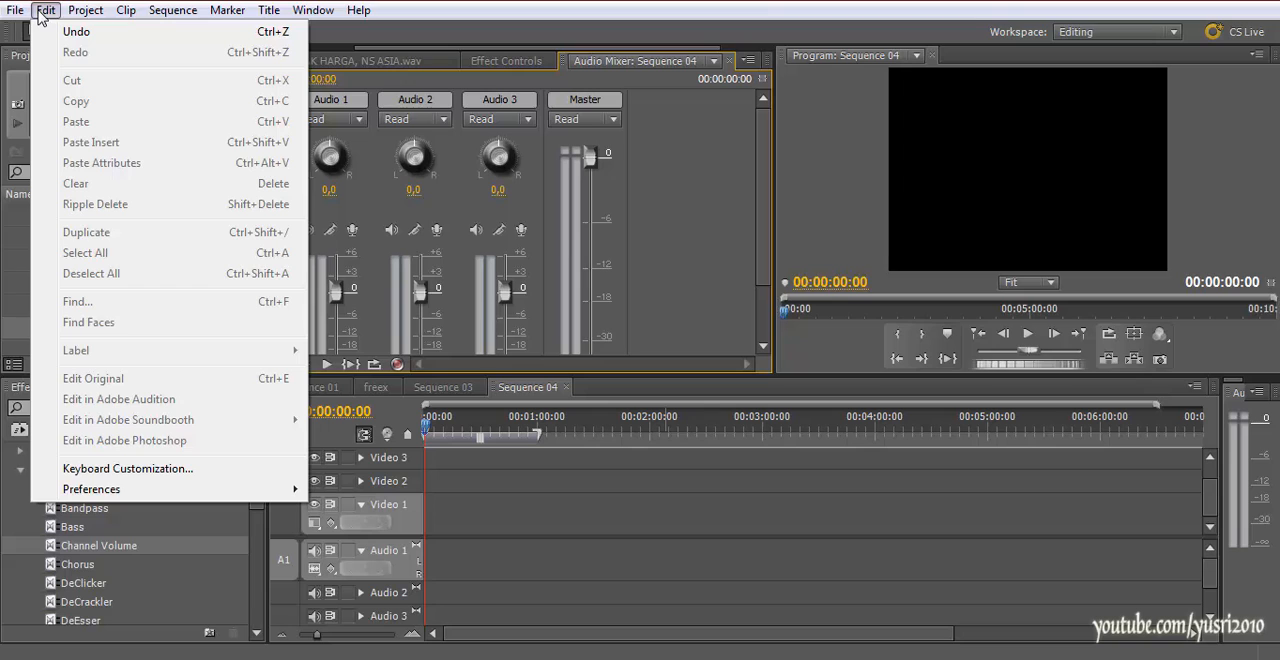
pyautogui.moveTo(101, 491)
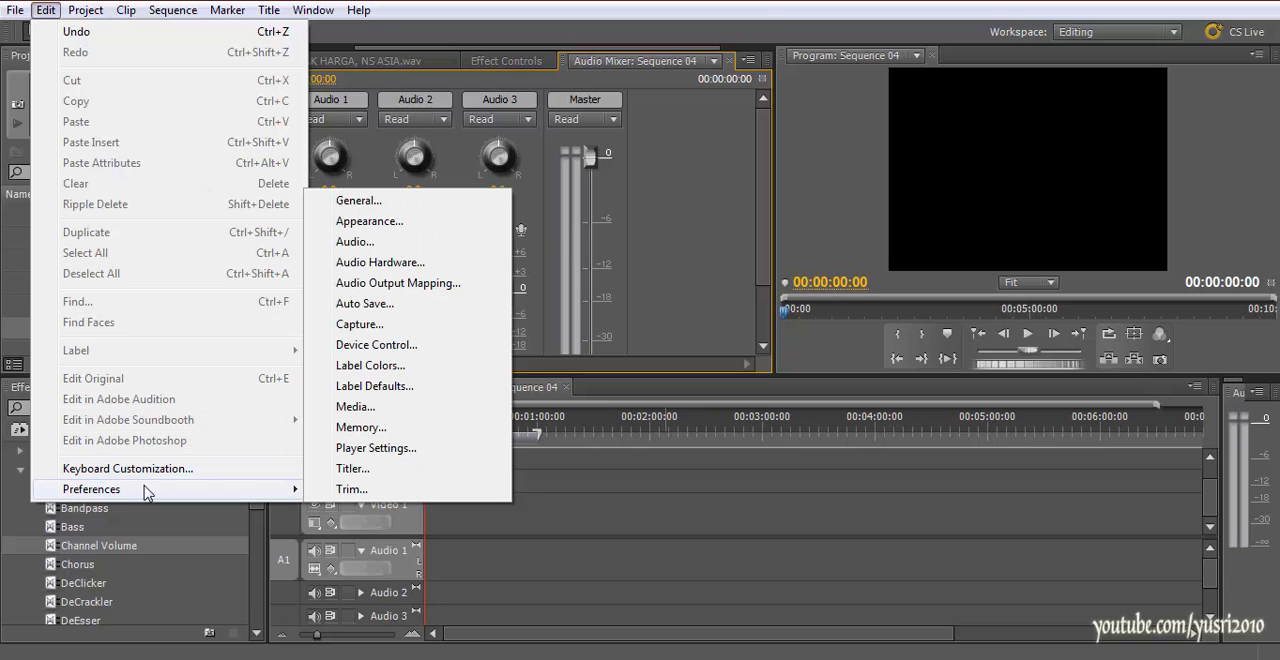
pyautogui.click(384, 264)
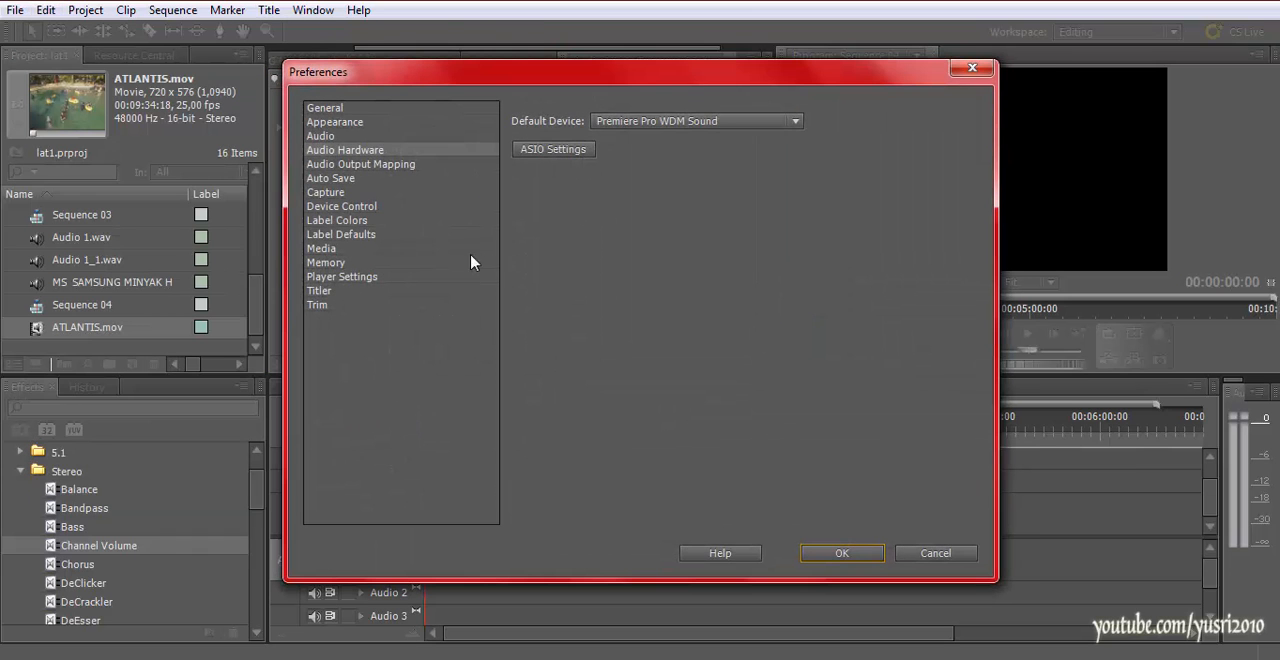
pyautogui.click(381, 168)
pyautogui.click(371, 151)
pyautogui.click(371, 165)
pyautogui.click(366, 151)
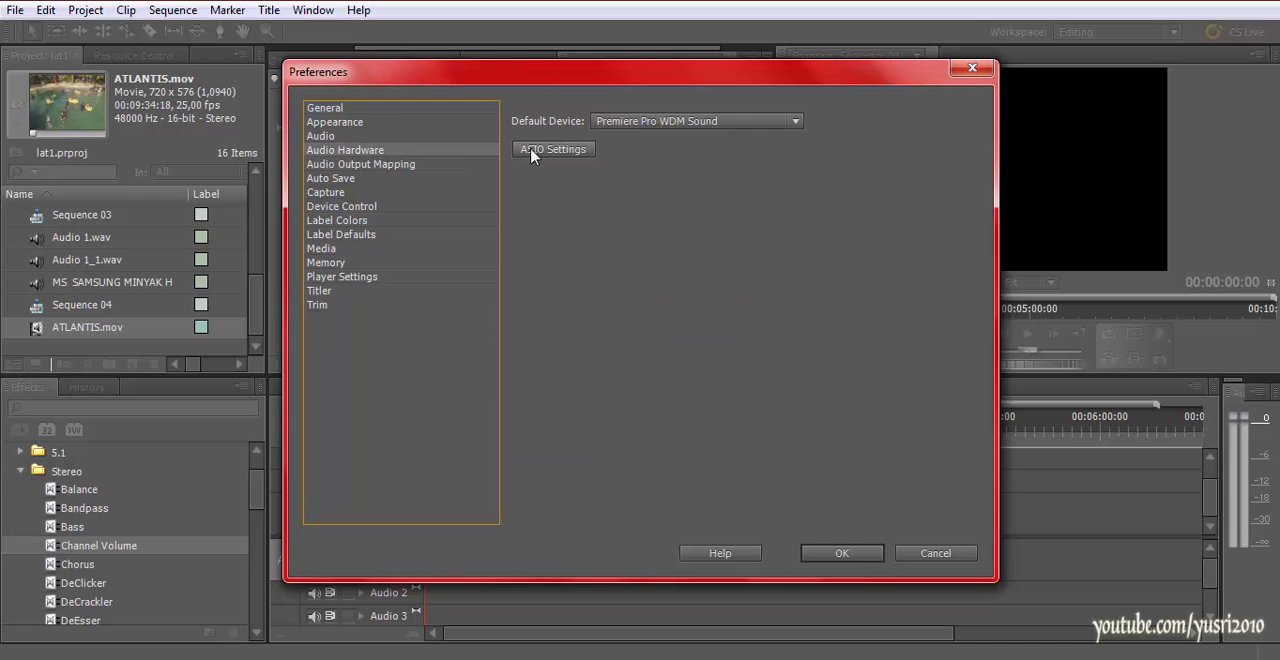
pyautogui.click(664, 125)
pyautogui.click(664, 128)
# Enable the Realtek High Definition microphone as an input device in the ASIO settings, and accept the settings and the preferences
pyautogui.click(556, 154)
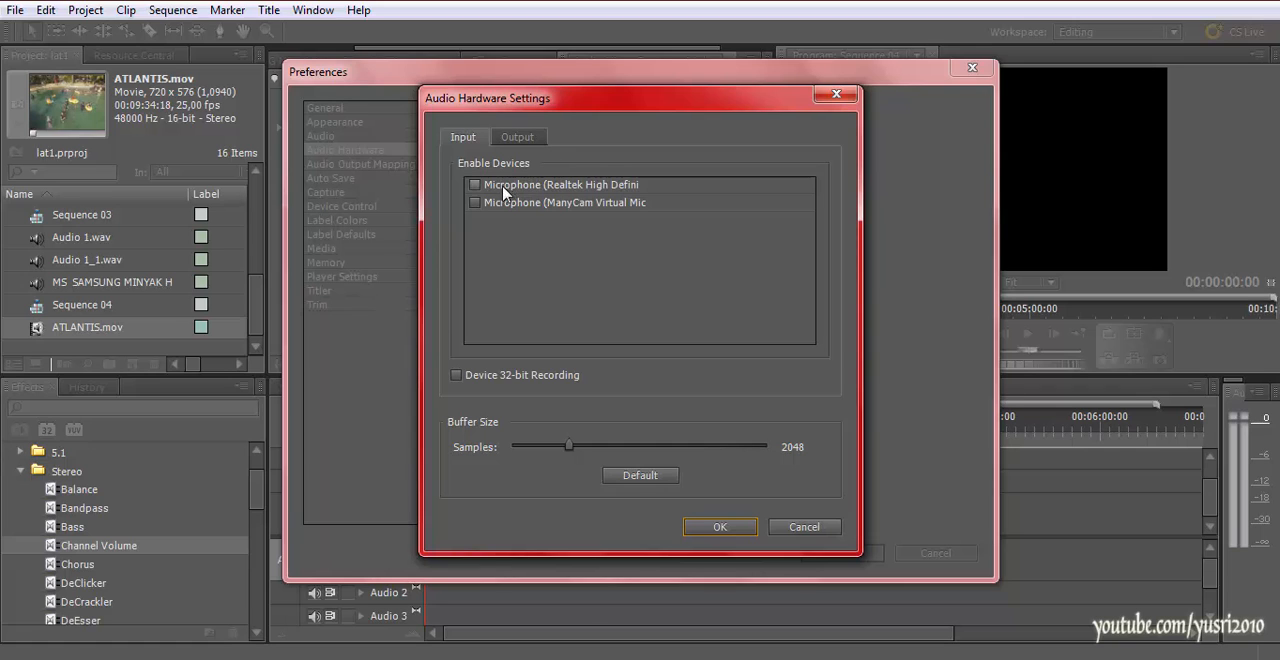
pyautogui.click(650, 188)
pyautogui.click(720, 527)
pyautogui.click(815, 554)
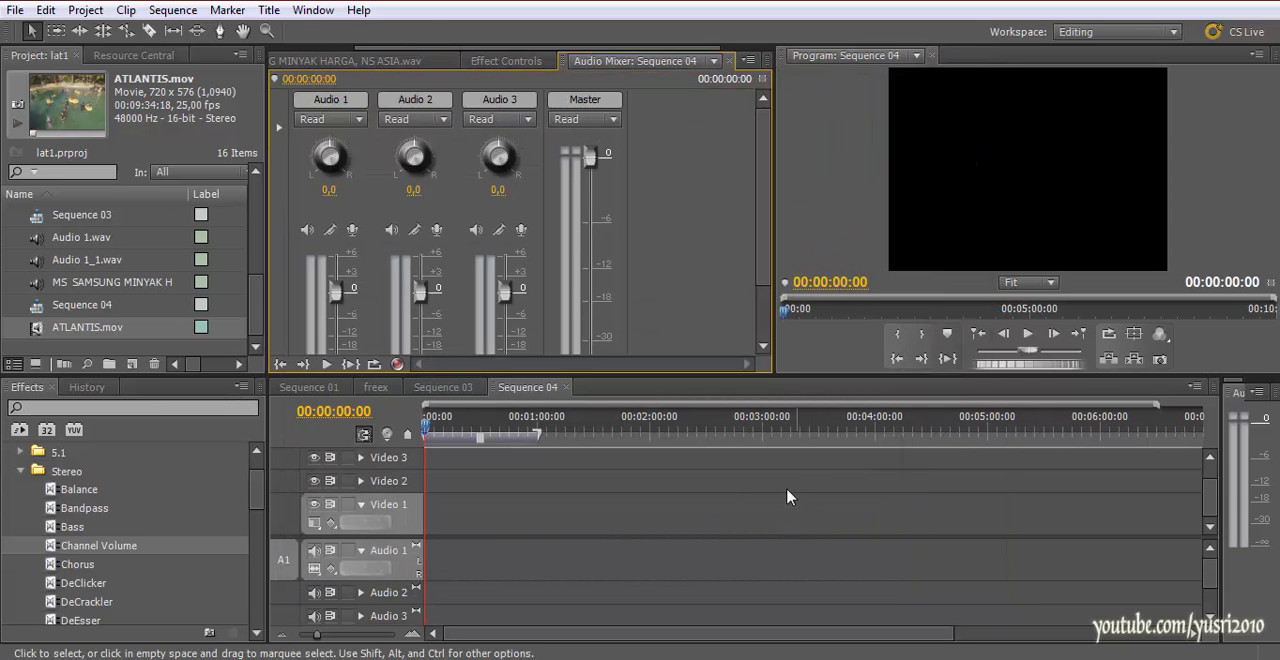
# Arm the Audio 1 track for recording in the Audio Mixer and check its Realtek microphone input source
pyautogui.moveTo(767, 240)
pyautogui.mouseDown()
pyautogui.moveTo(767, 264)
pyautogui.moveTo(765, 222)
pyautogui.mouseUp()
pyautogui.click(352, 229)
pyautogui.click(361, 211)
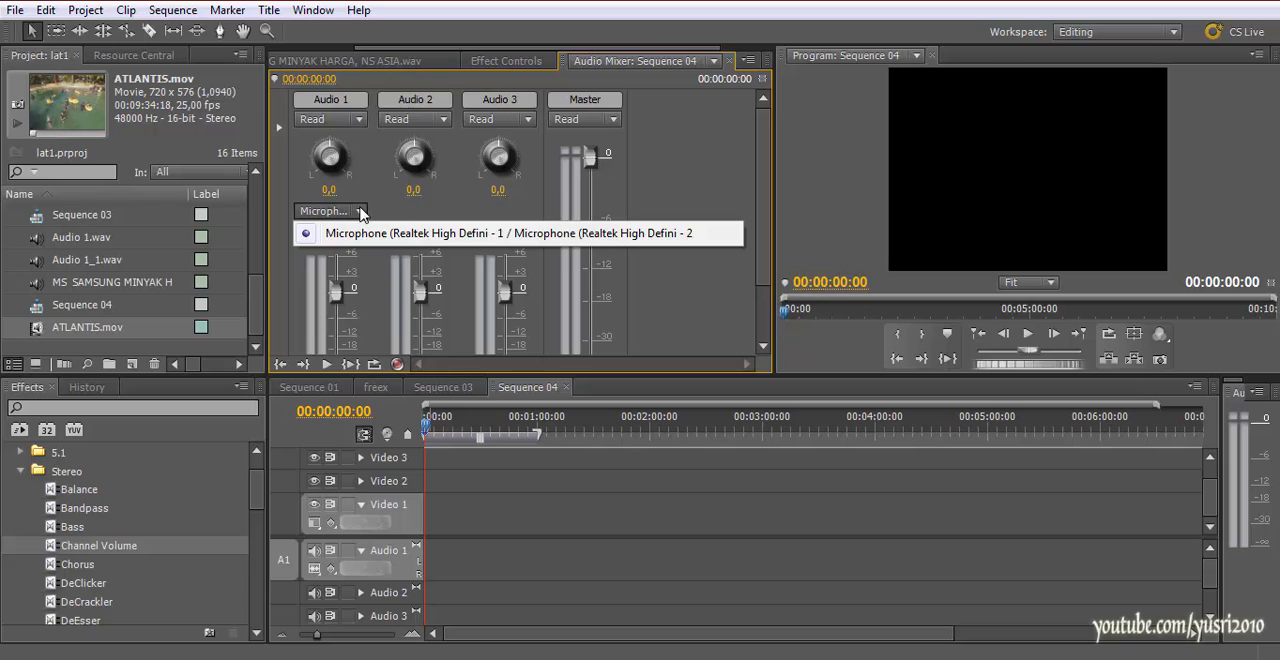
pyautogui.click(361, 213)
# Record a microphone take of about 5 seconds onto Audio 1 from the start of Sequence 04
pyautogui.moveTo(767, 252); pyautogui.dragTo(767, 306)
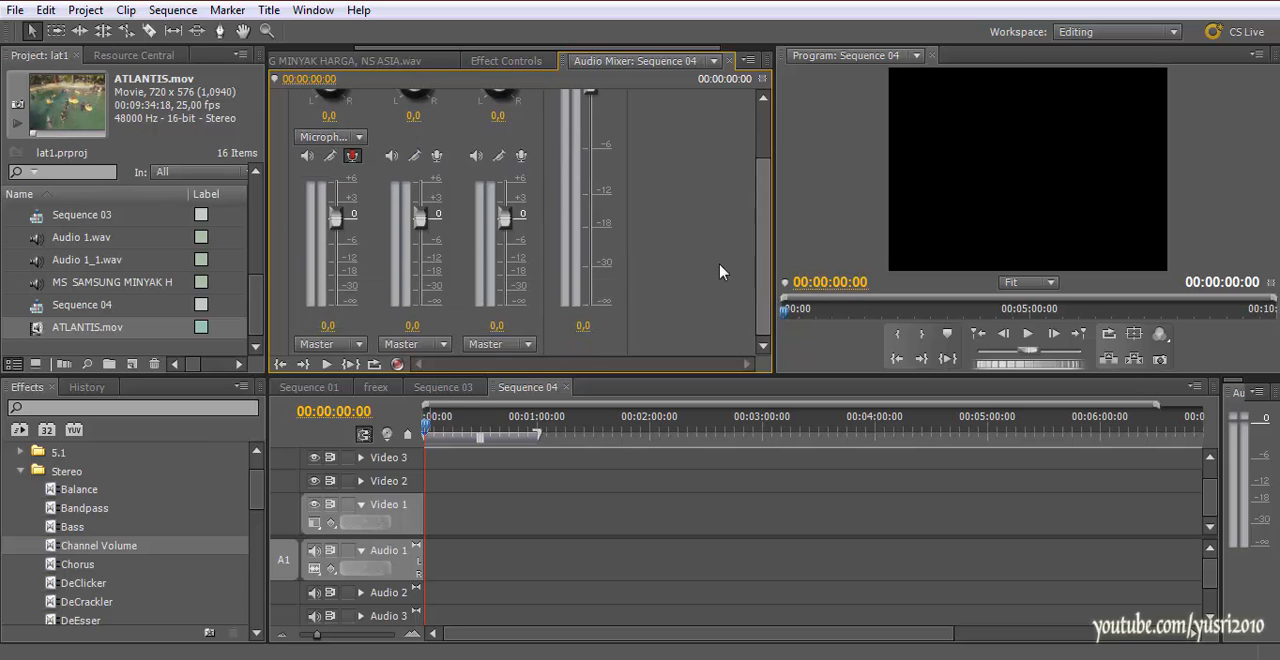
pyautogui.click(399, 365)
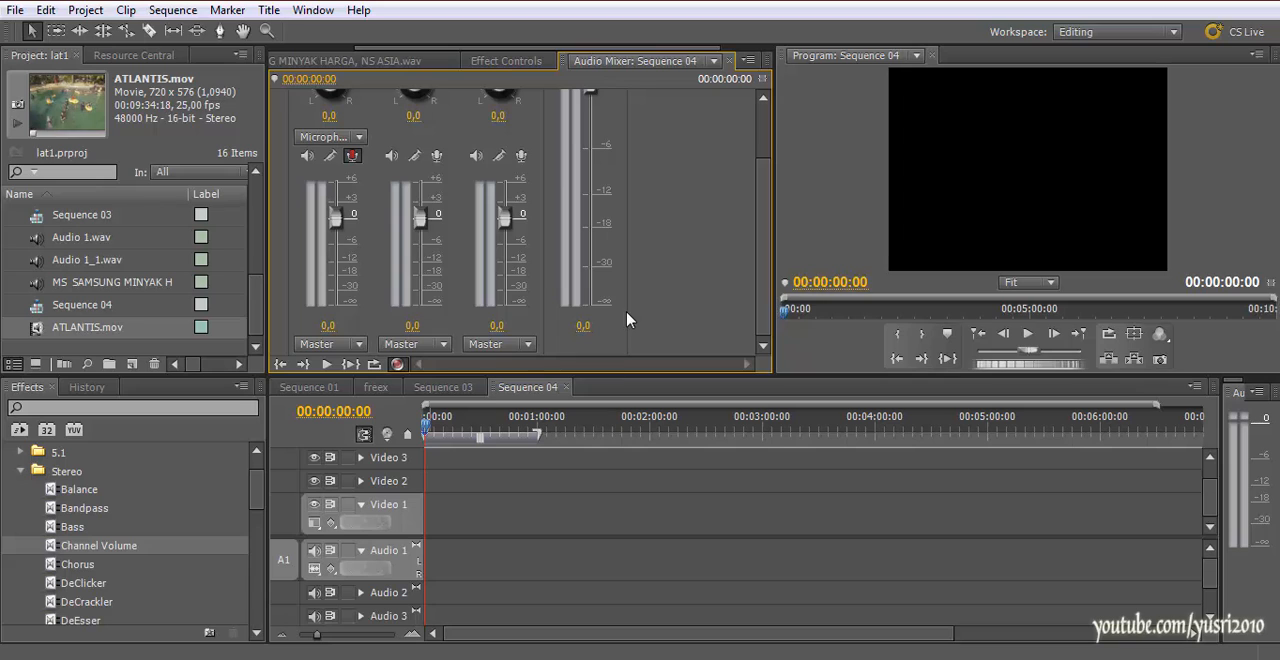
pyautogui.press('space')
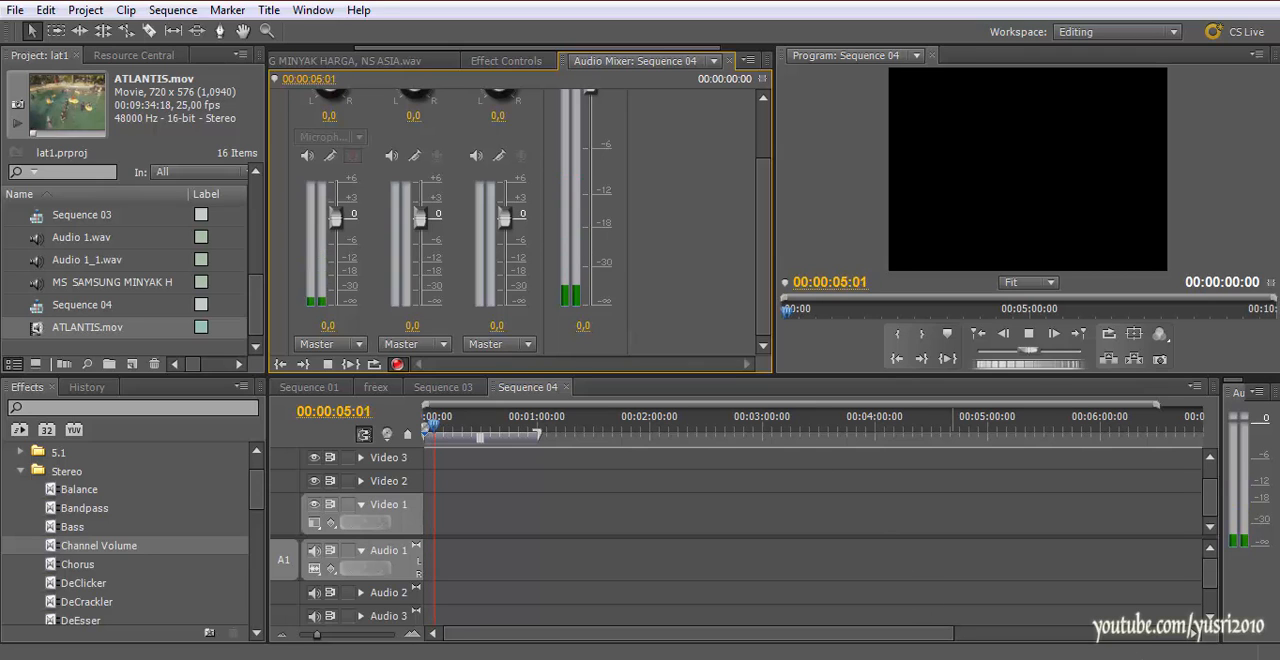
pyautogui.click(1133, 659)
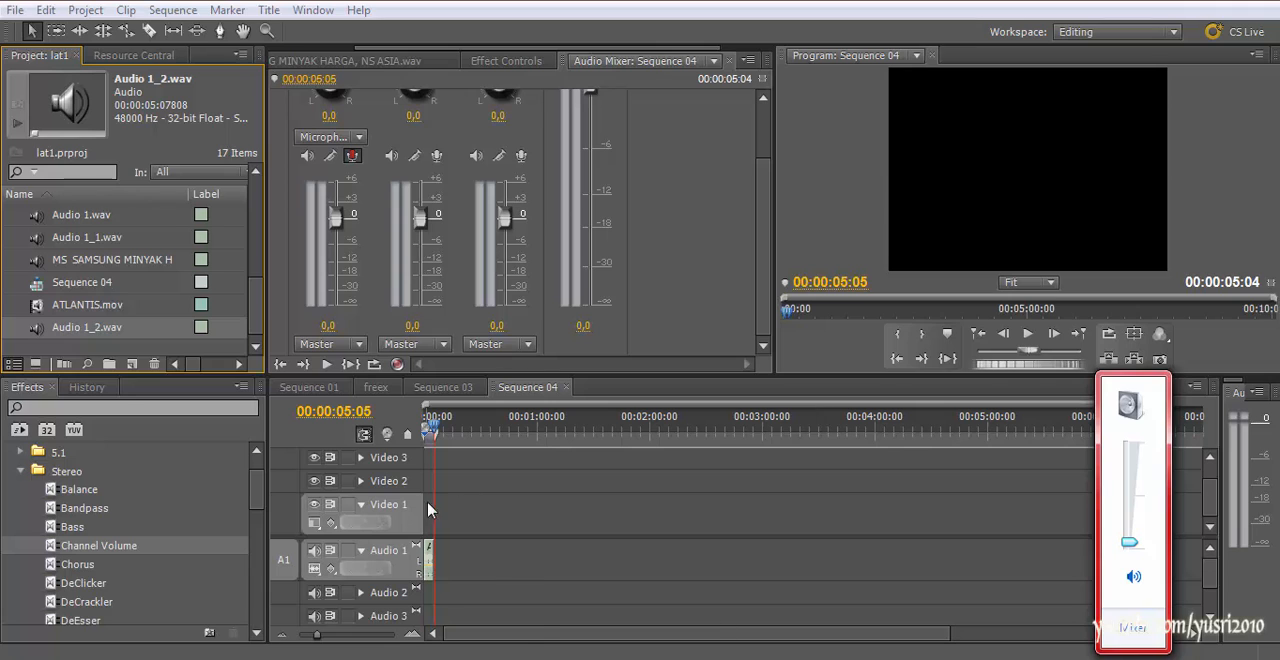
# Move the playhead to 00:00:22:00 and record a second microphone take of about 47 seconds onto Audio 1
pyautogui.moveTo(452, 430); pyautogui.dragTo(466, 430)
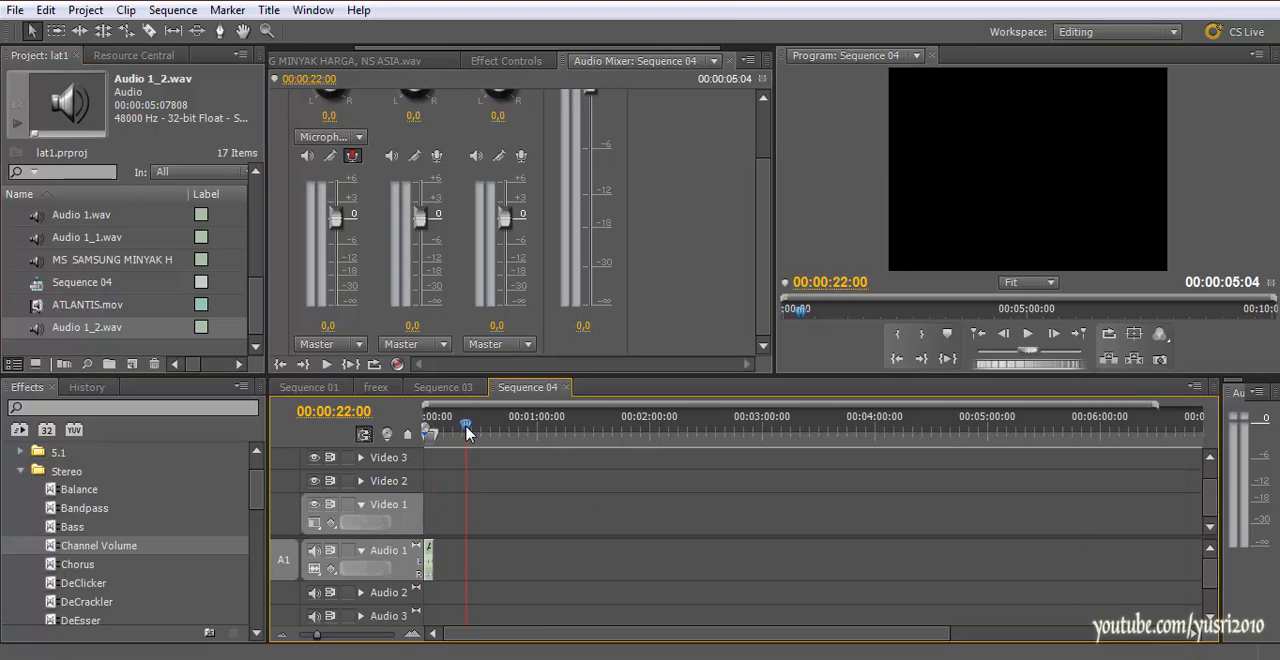
pyautogui.click(397, 364)
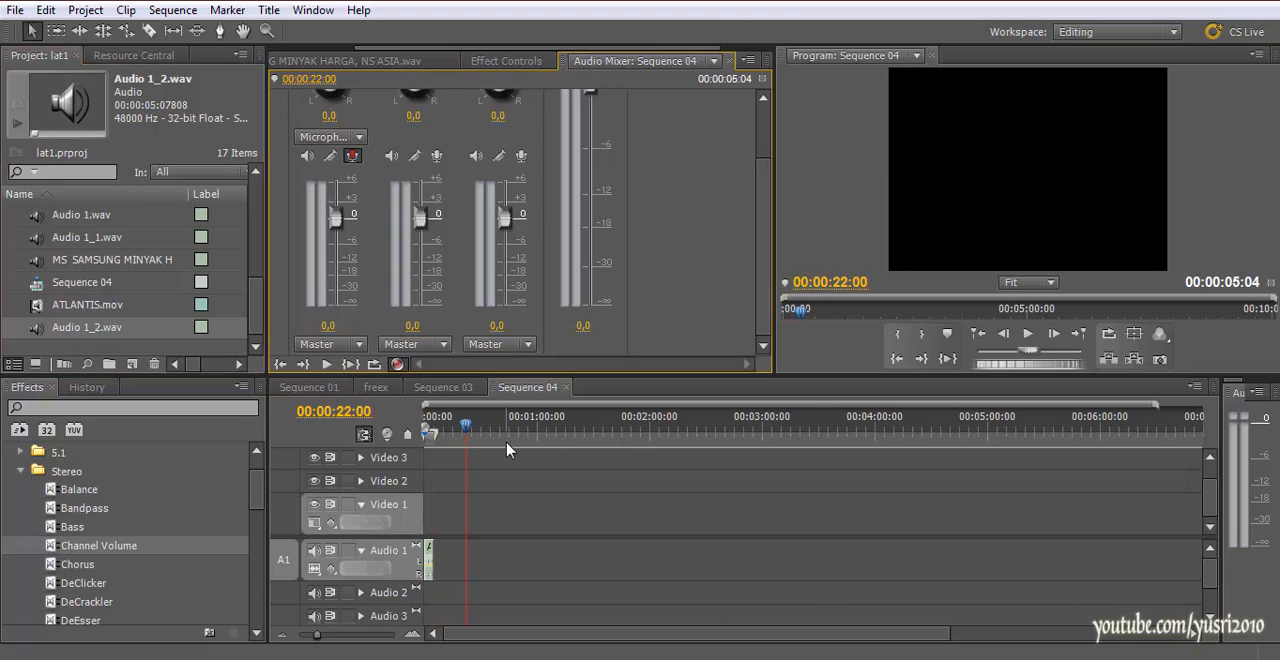
pyautogui.press('space')
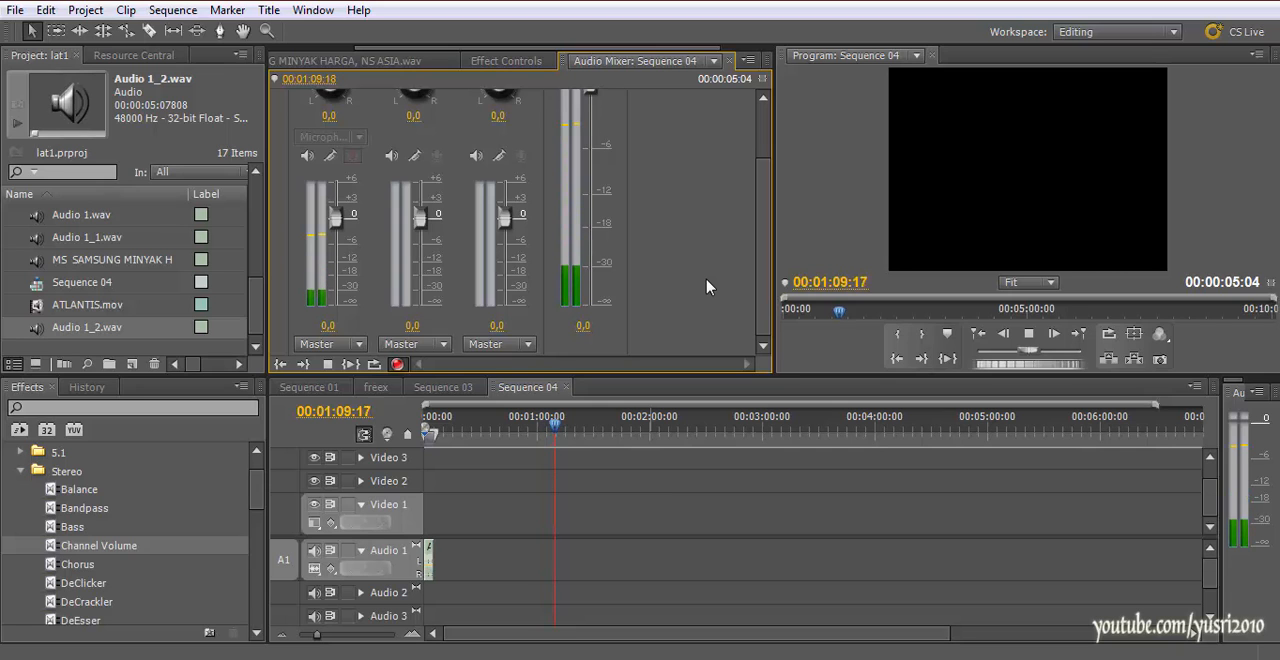
pyautogui.press('space')
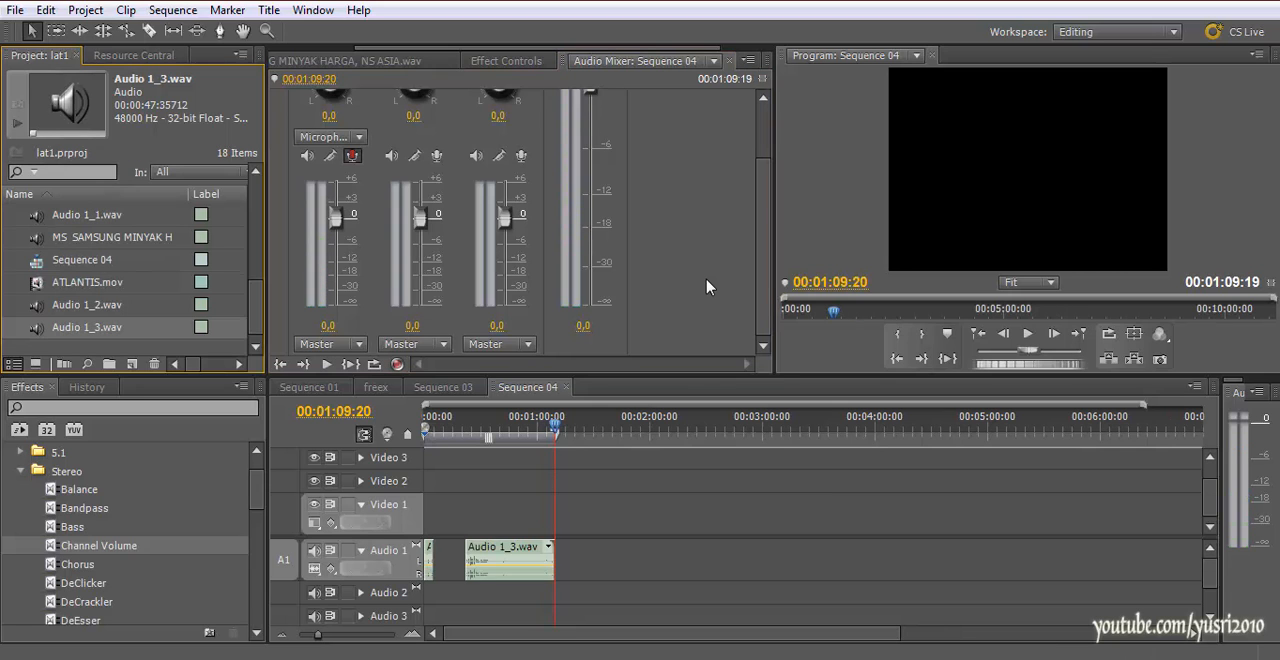
# Increase the height of the Audio 1 track and bring the second recording's full waveform into view
pyautogui.scroll(3, 655, 474)
pyautogui.scroll(-1, 600, 575)
pyautogui.scroll(2, 535, 575)
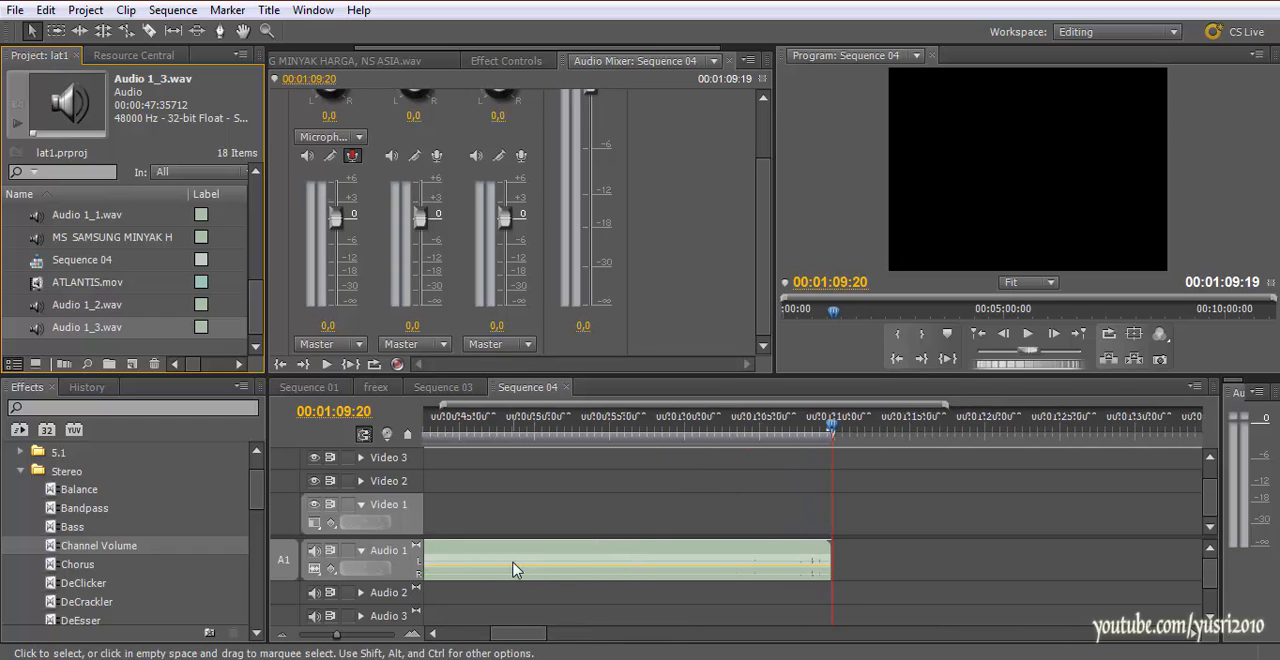
pyautogui.scroll(4, 512, 569)
pyautogui.click(395, 592)
pyautogui.moveTo(395, 592); pyautogui.dragTo(397, 621)
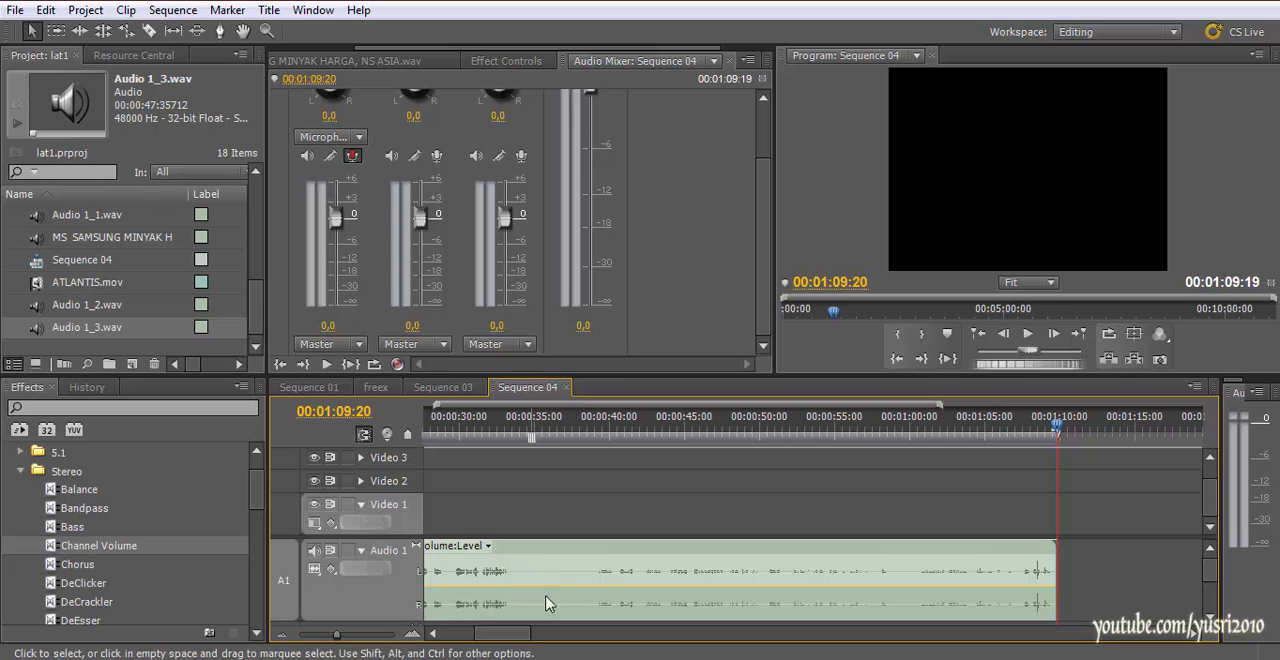
pyautogui.scroll(3, 548, 603)
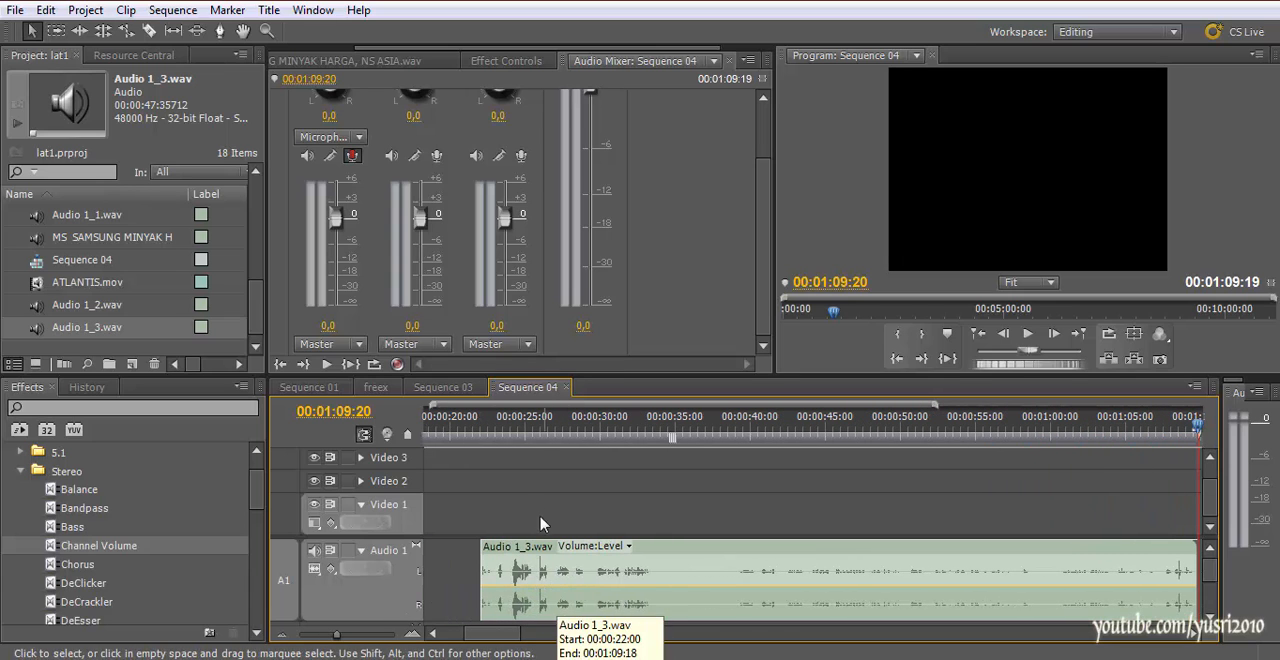
# Raise the system speaker volume and play back the second recording from about 00:00:24:00, skipping ahead to 00:00:57:07
pyautogui.click(520, 426)
pyautogui.moveTo(520, 426); pyautogui.dragTo(511, 466)
pyautogui.click(1137, 659)
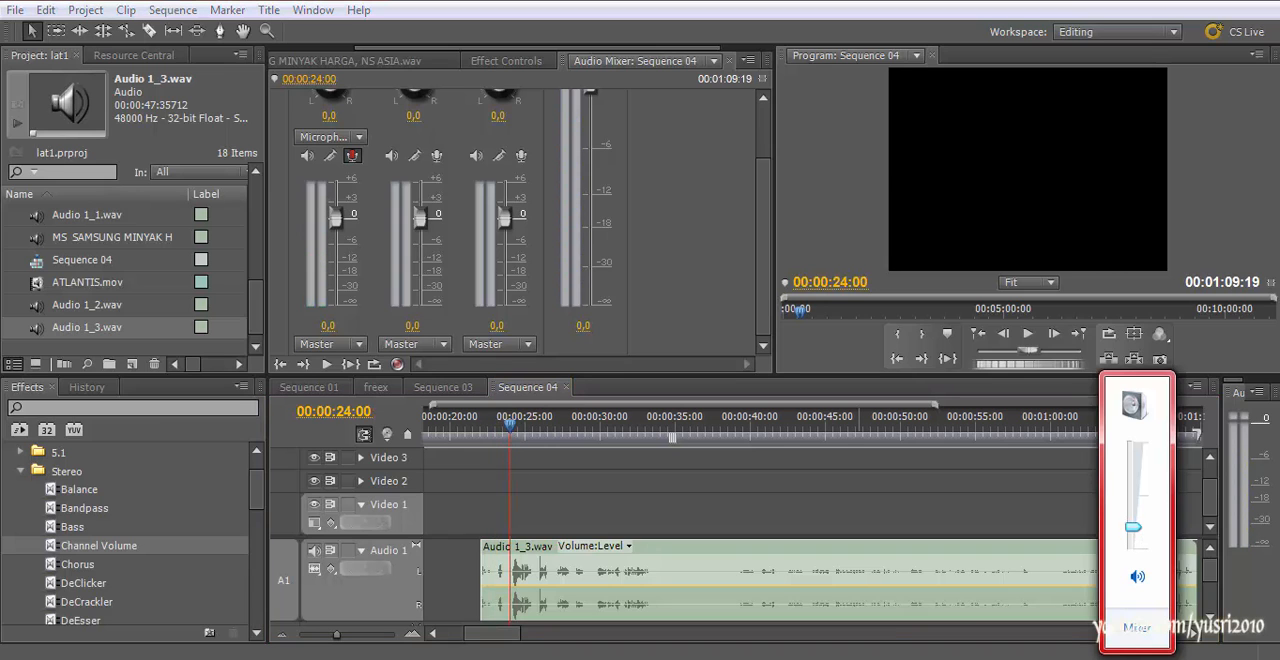
pyautogui.click(505, 428)
pyautogui.press('space')
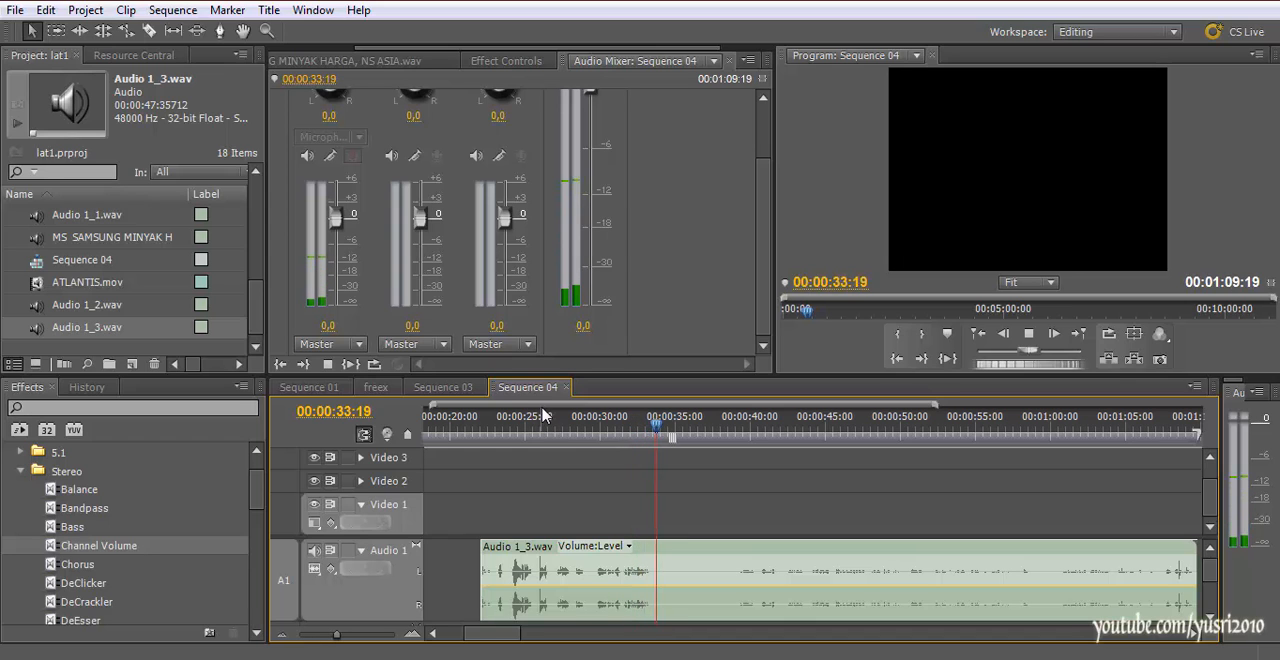
pyautogui.click(745, 438)
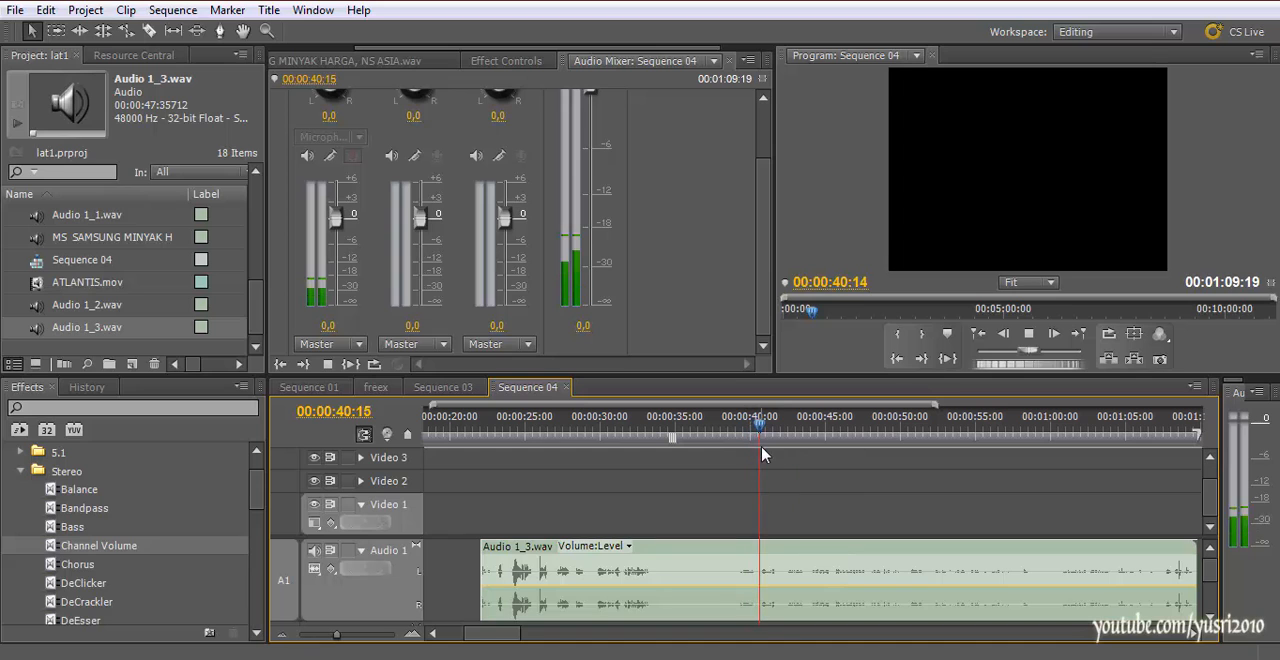
pyautogui.moveTo(865, 429); pyautogui.dragTo(1008, 487)
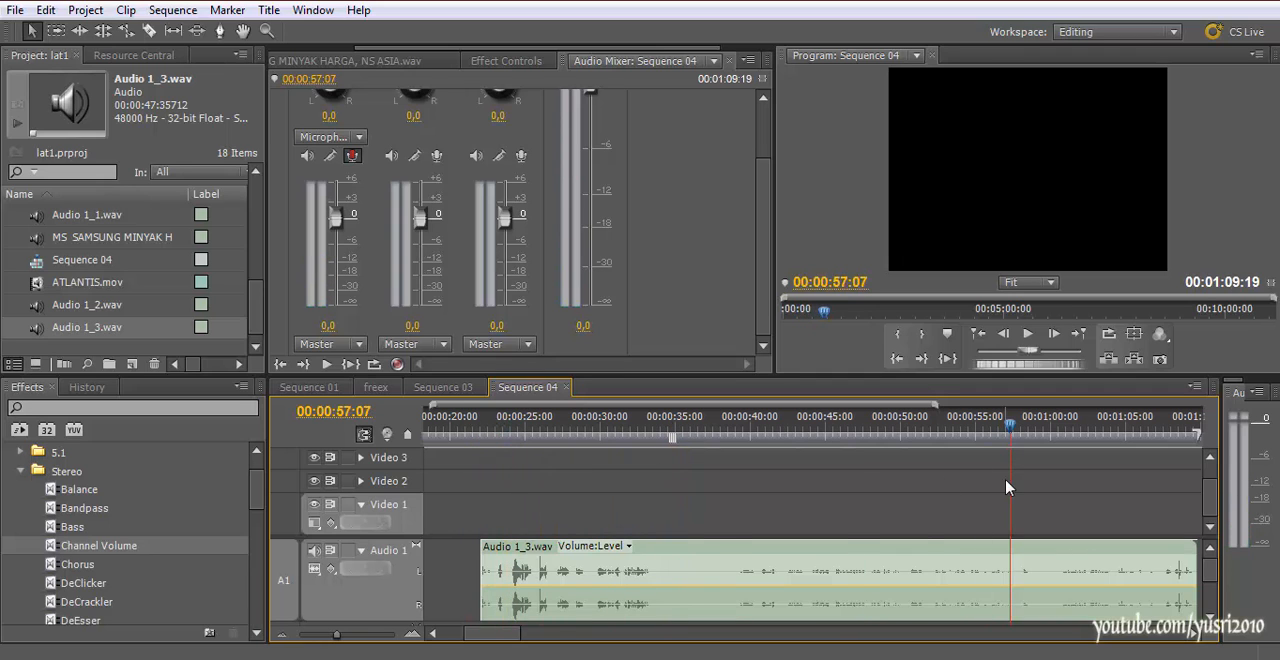
# Select the second recording on Audio 1 and try to raise its volume level line
pyautogui.press('-')
pyautogui.press('-')
pyautogui.press('-')
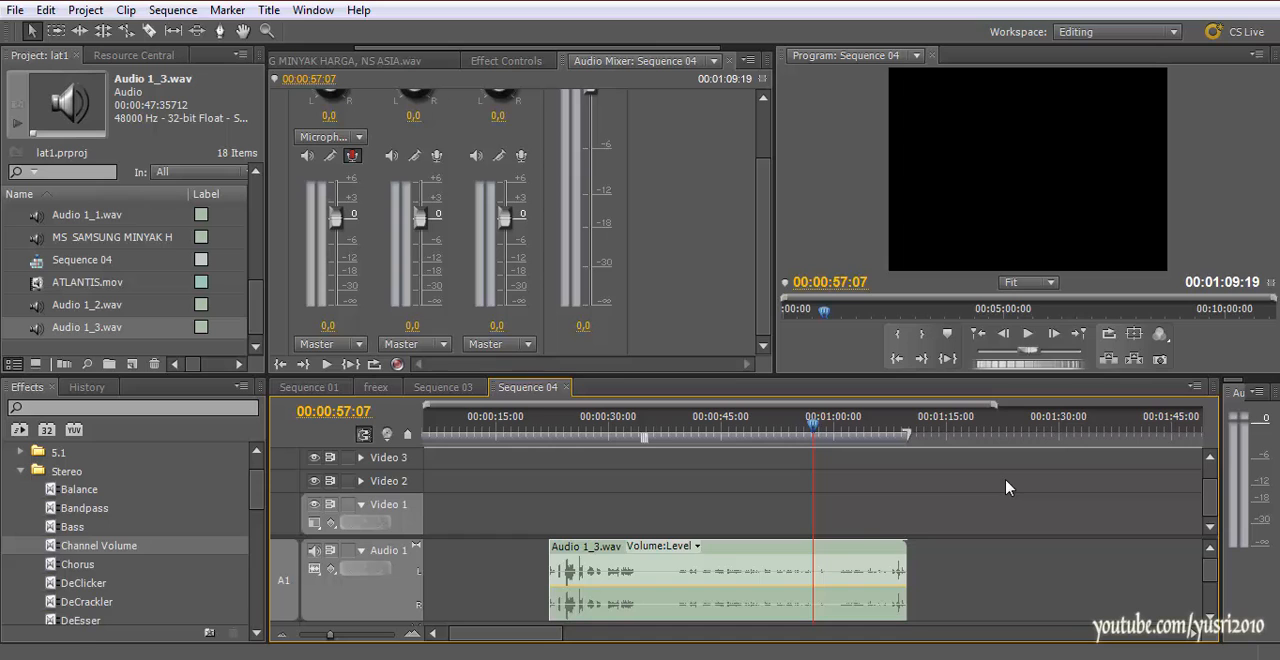
pyautogui.scroll(-2, 809, 563)
pyautogui.scroll(3, 809, 563)
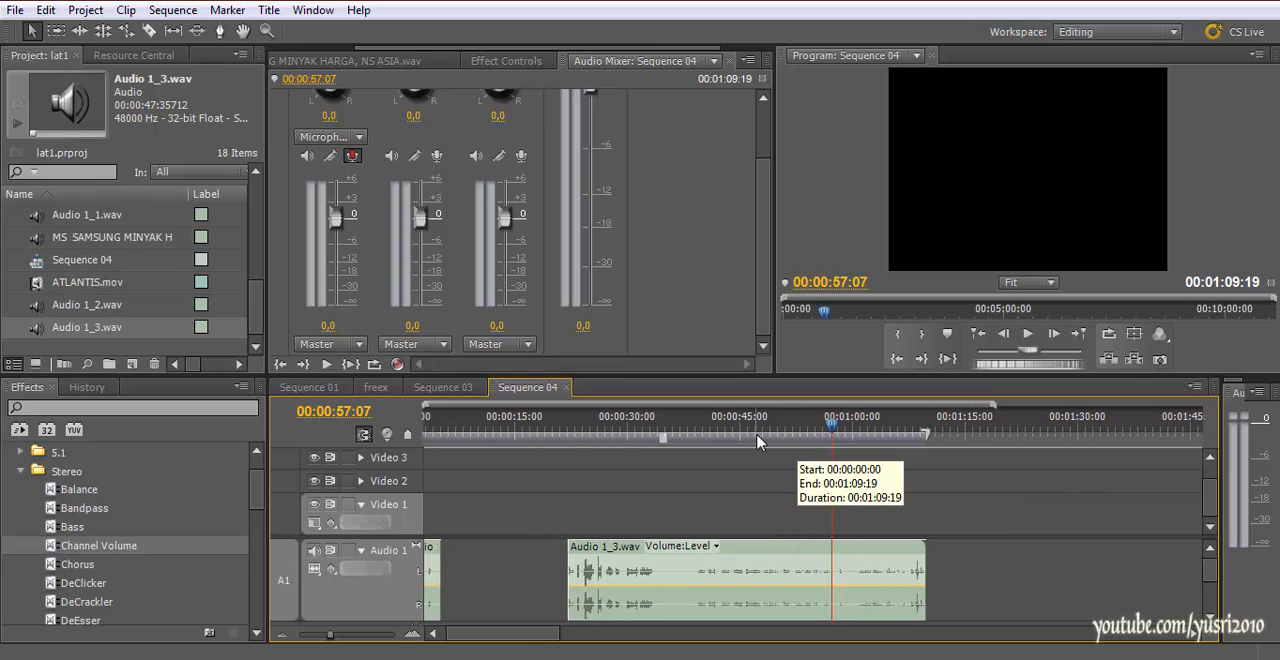
pyautogui.click(817, 583)
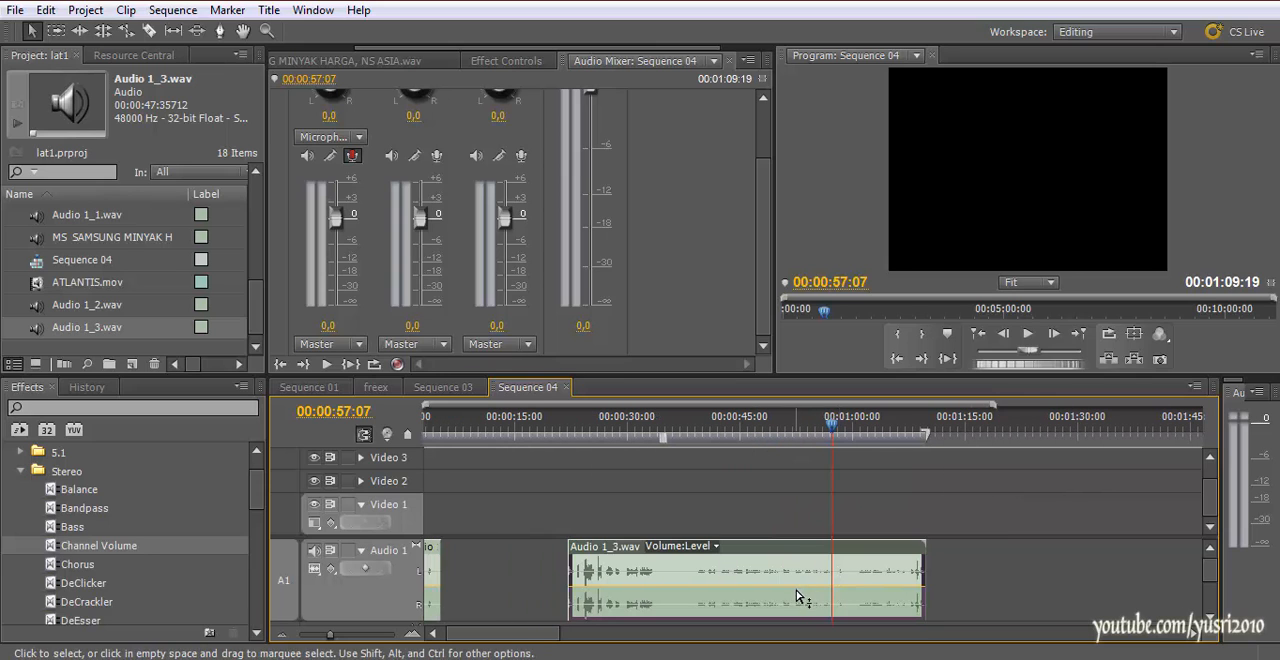
pyautogui.moveTo(798, 587); pyautogui.dragTo(796, 572)
pyautogui.scroll(1, 614, 543)
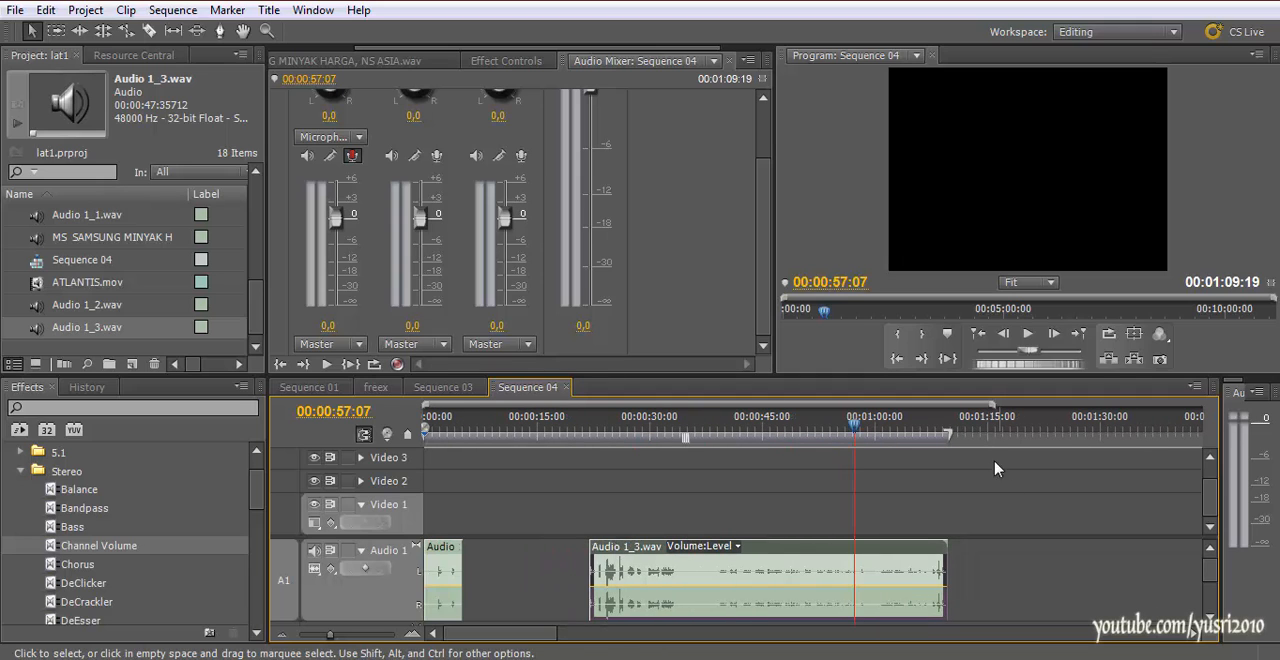
# Move the playhead back to the start of the second recording and switch to Adobe Audition
pyautogui.click(765, 266)
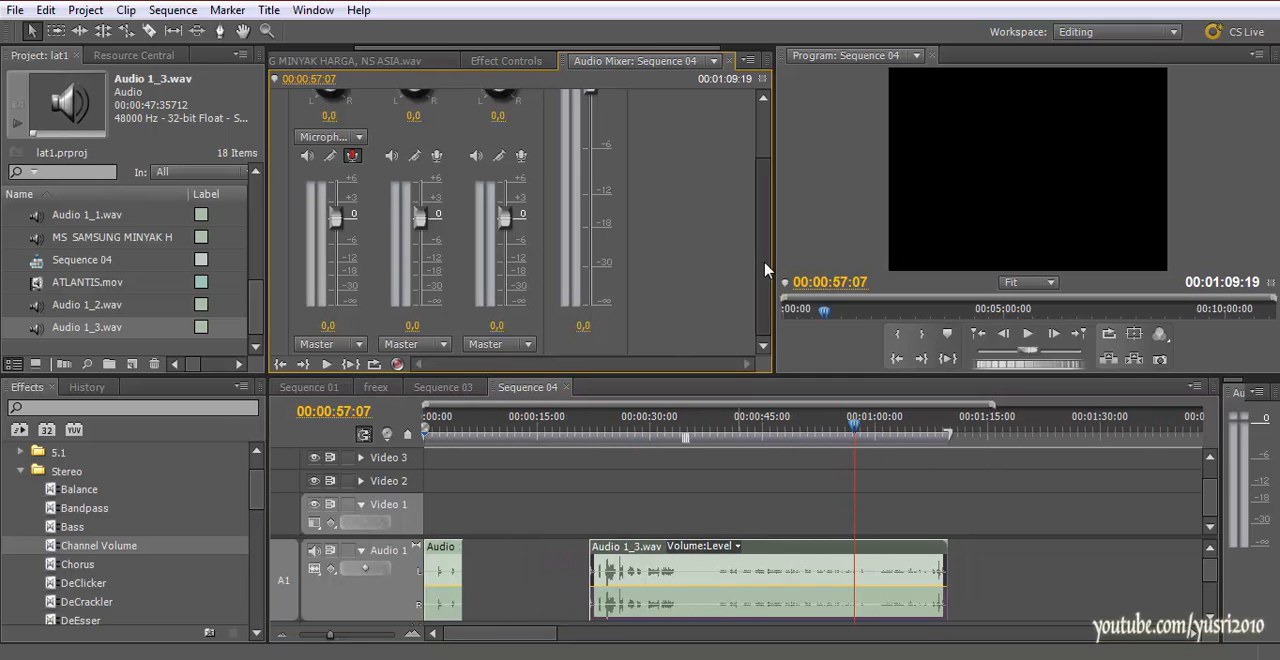
pyautogui.moveTo(765, 262)
pyautogui.mouseDown()
pyautogui.moveTo(765, 229)
pyautogui.moveTo(765, 284)
pyautogui.mouseUp()
pyautogui.rightClick(678, 580)
pyautogui.moveTo(886, 432); pyautogui.dragTo(586, 467)
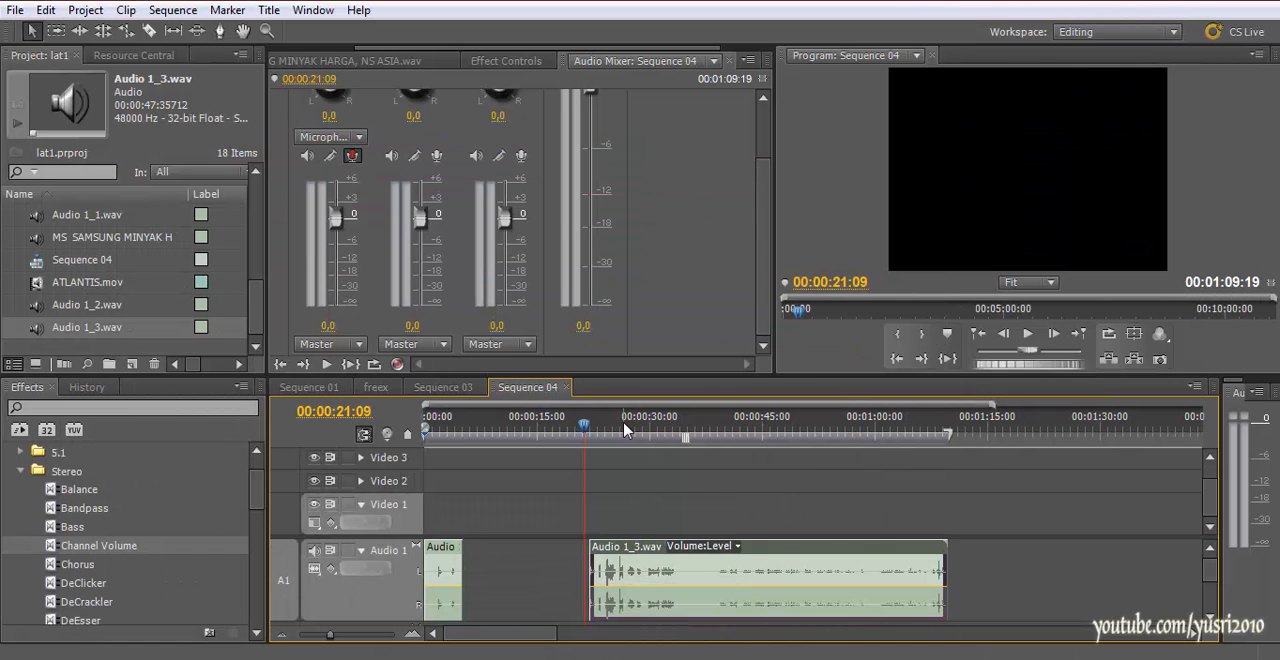
# Return to Premiere Pro and rename the Audio 1_3.wav recording in the project as TES1
pyautogui.moveTo(633, 432); pyautogui.dragTo(882, 432)
pyautogui.moveTo(586, 434); pyautogui.dragTo(591, 434)
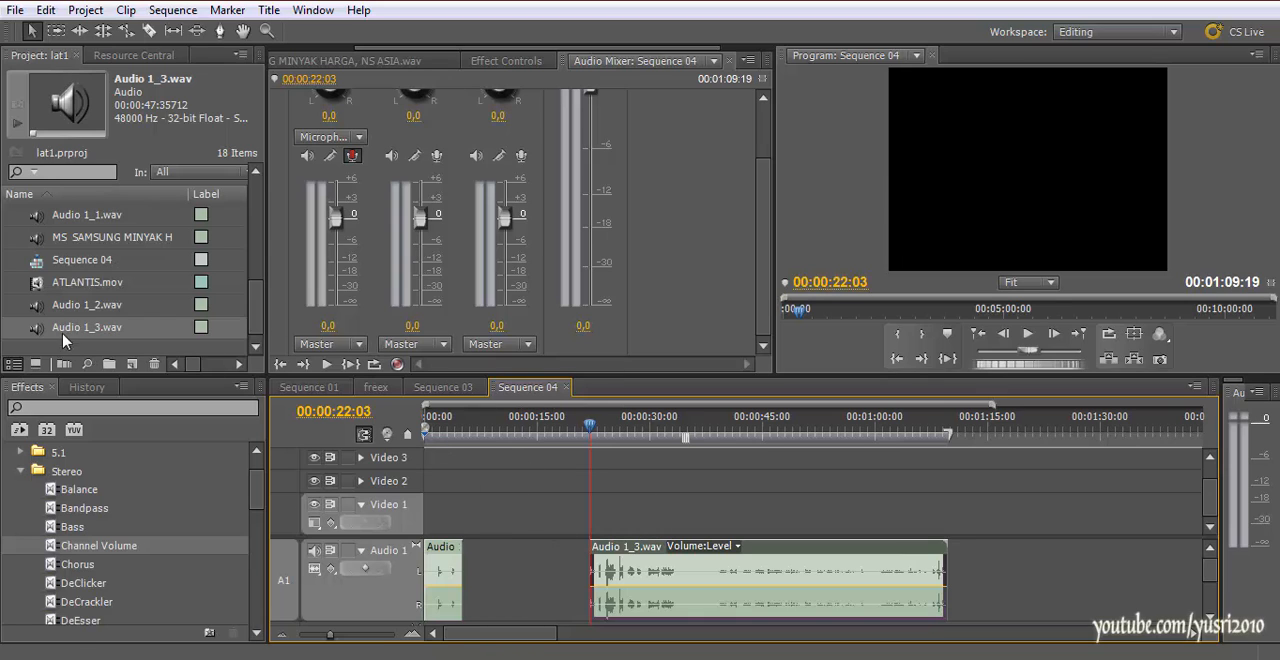
pyautogui.click(79, 328)
pyautogui.write('TES1')
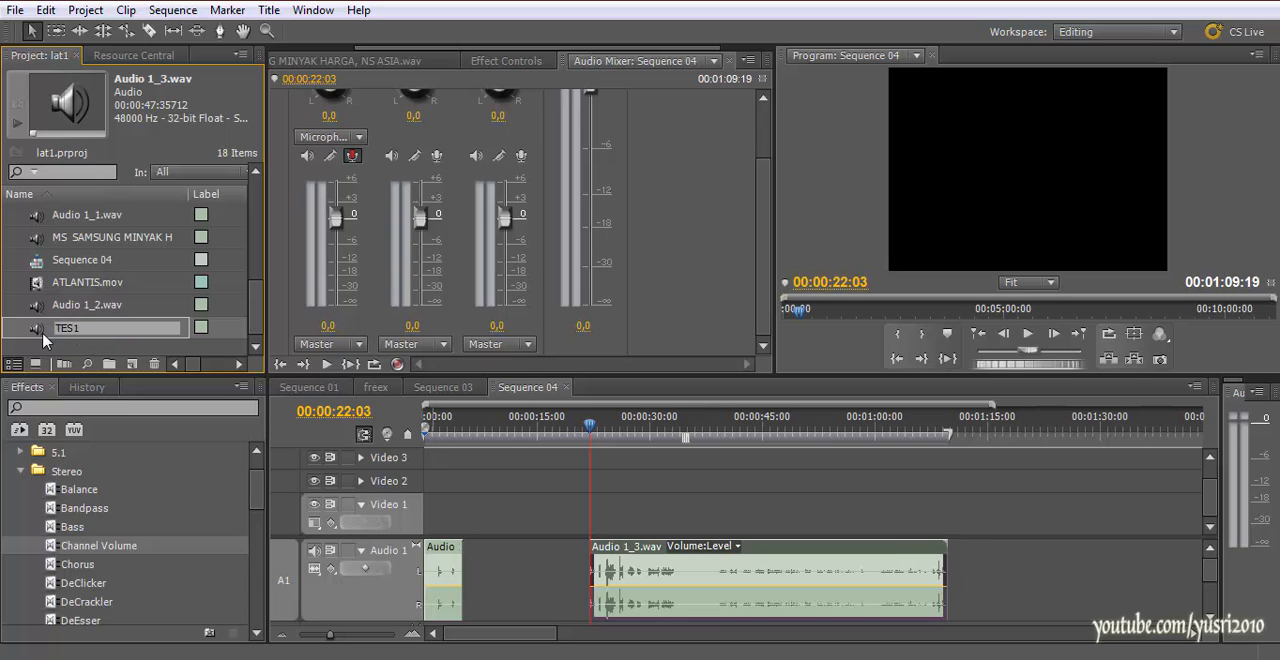
pyautogui.press('Return')
# Preview the TES1 recording in the Source monitor, skipping ahead to about 00:00:19, and return to its beginning
pyautogui.doubleClick(50, 330)
pyautogui.moveTo(307, 225); pyautogui.dragTo(313, 215)
pyautogui.press('space')
pyautogui.click(306, 80)
pyautogui.press('space')
pyautogui.moveTo(317, 89); pyautogui.dragTo(481, 95)
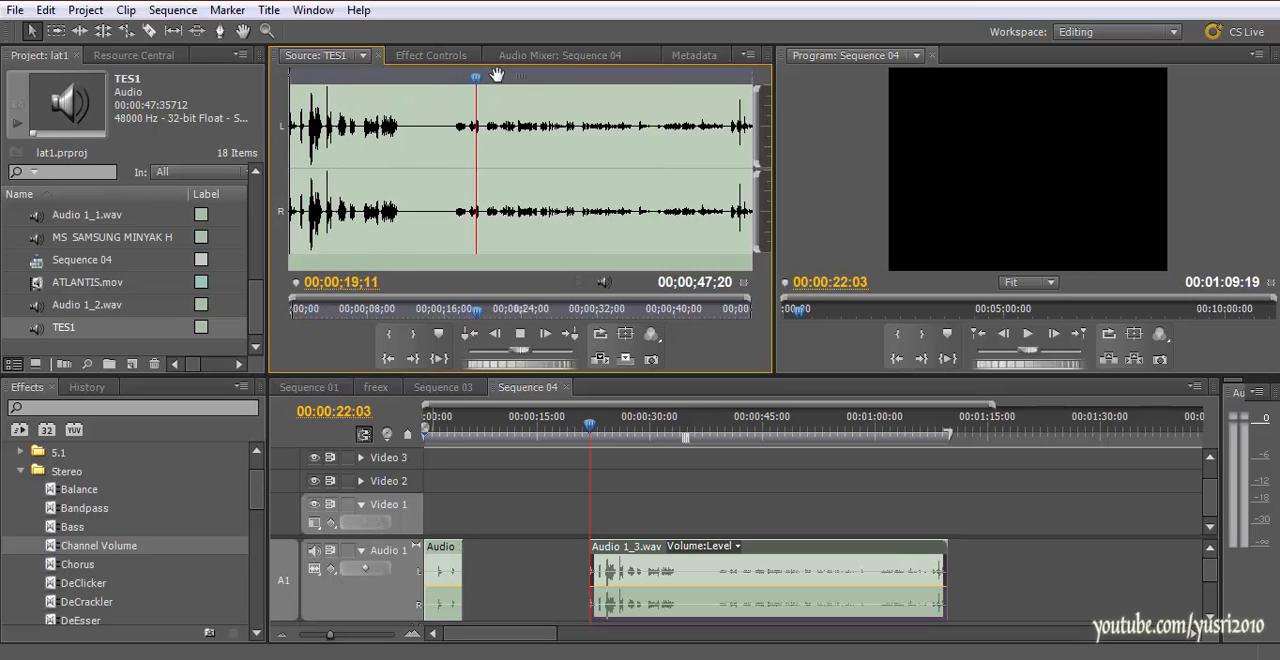
pyautogui.press('space')
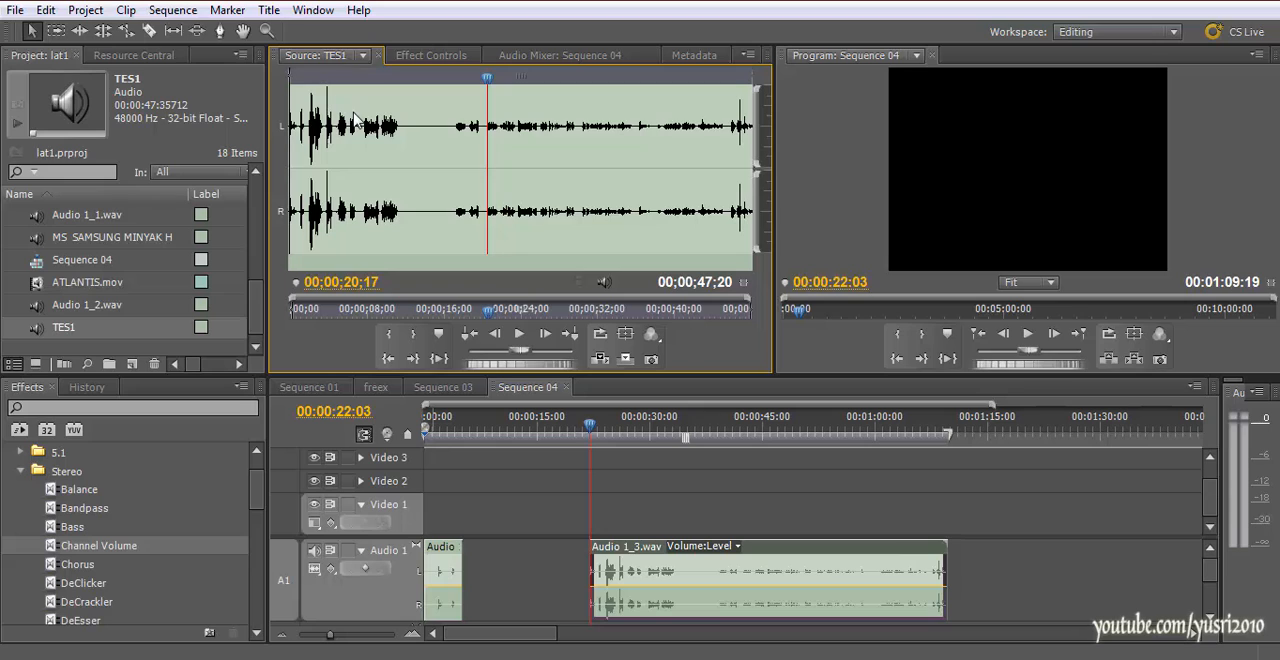
pyautogui.click(395, 103)
pyautogui.moveTo(393, 86); pyautogui.dragTo(291, 98)
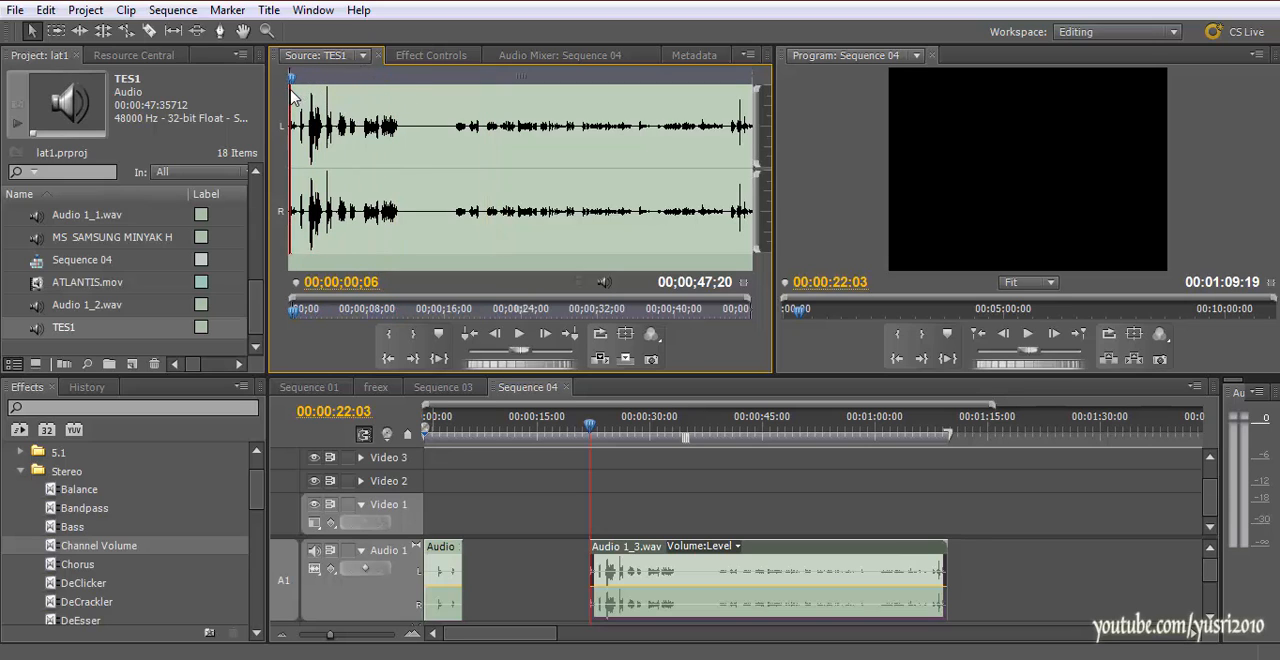
# Try placing the TES1 recording on Audio 1 of Sequence 01, undo the placement and go back to Sequence 04
pyautogui.click(420, 390)
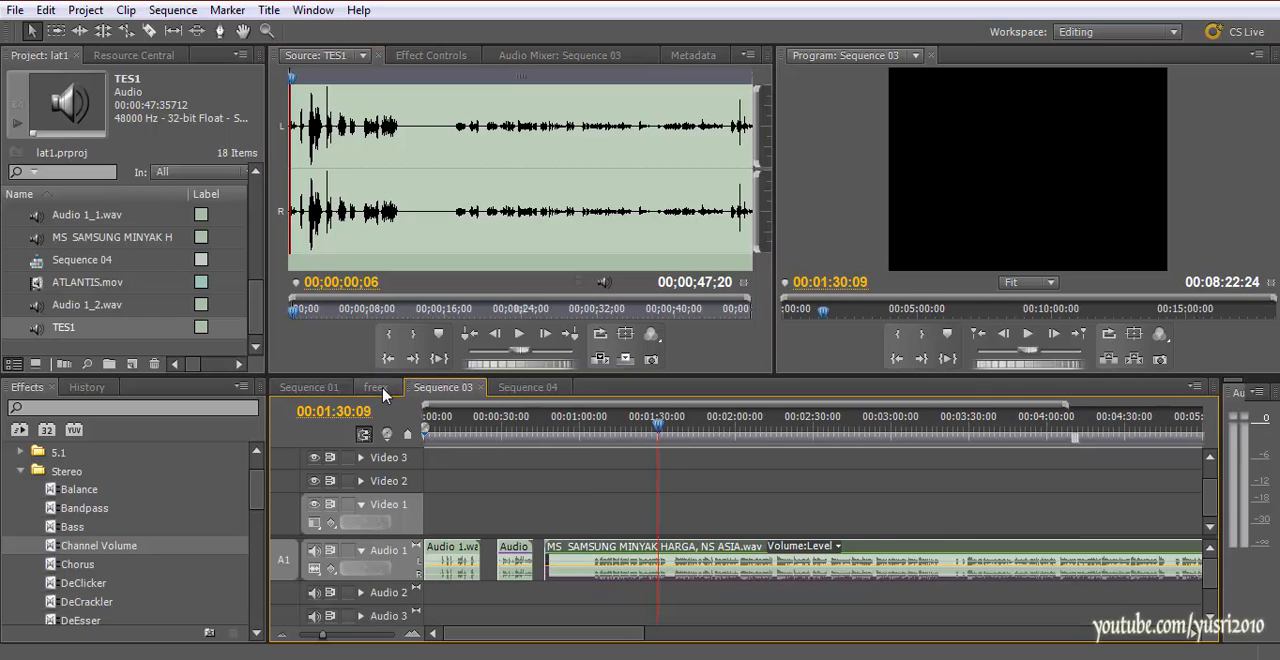
pyautogui.click(312, 388)
pyautogui.moveTo(620, 428); pyautogui.dragTo(575, 428)
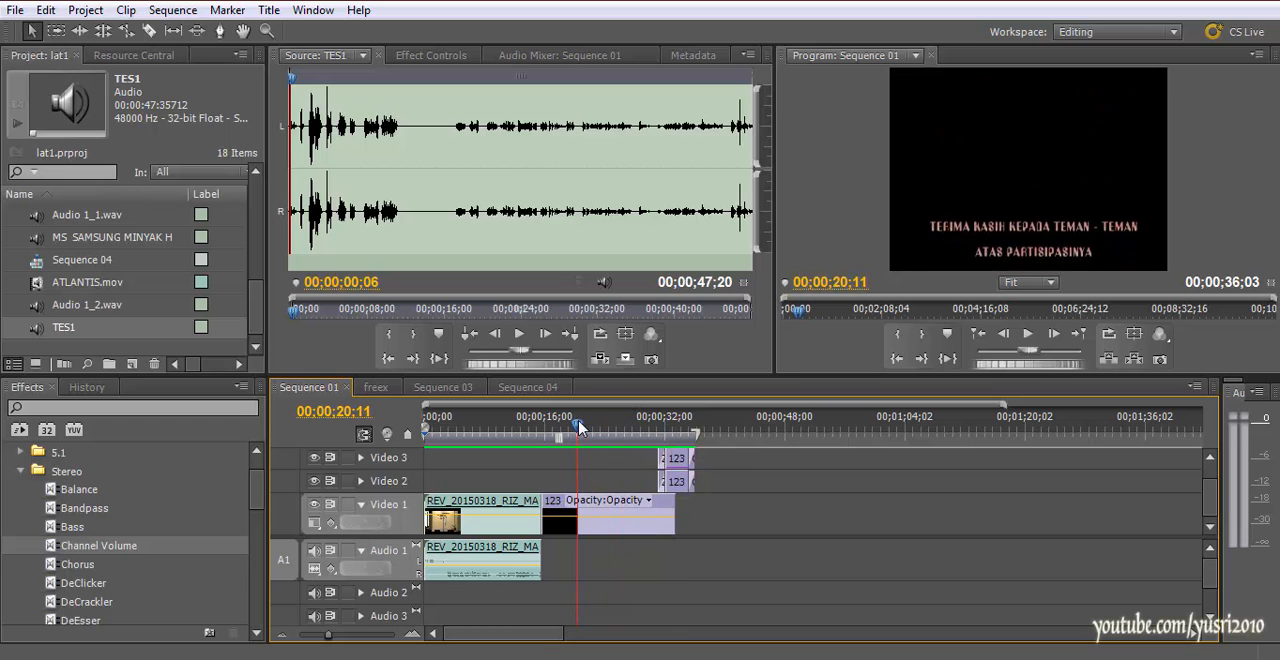
pyautogui.moveTo(45, 330); pyautogui.dragTo(604, 530)
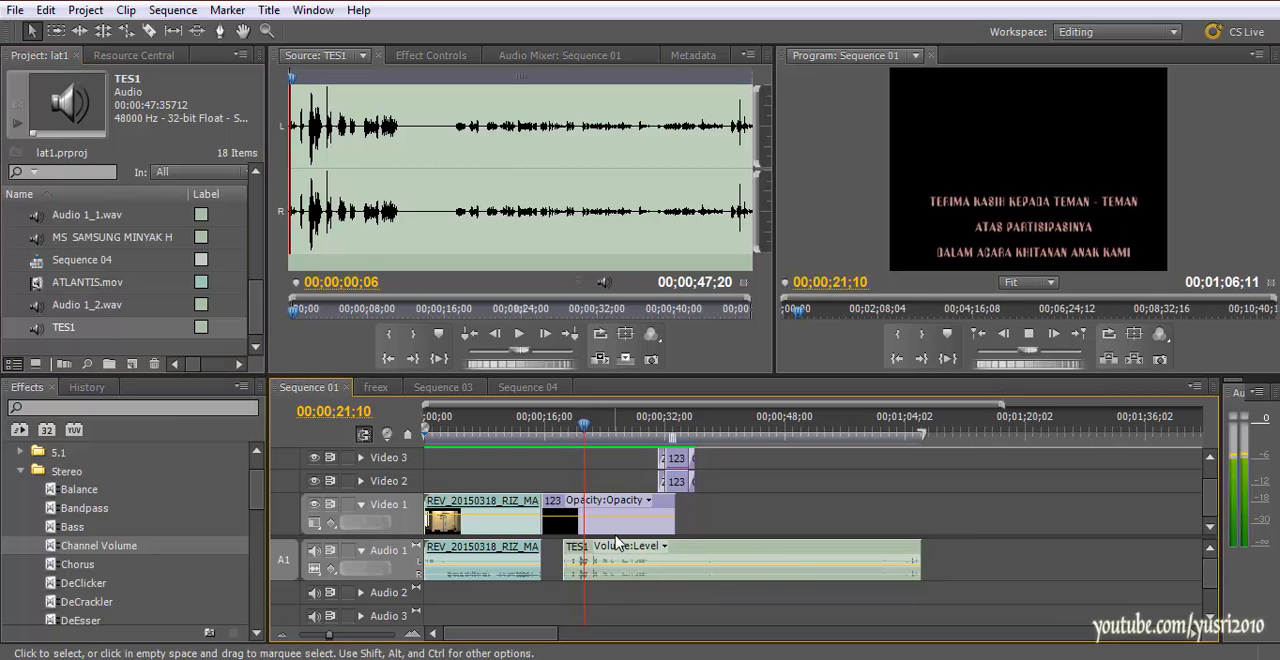
pyautogui.hotkey('ctrl', 'z')
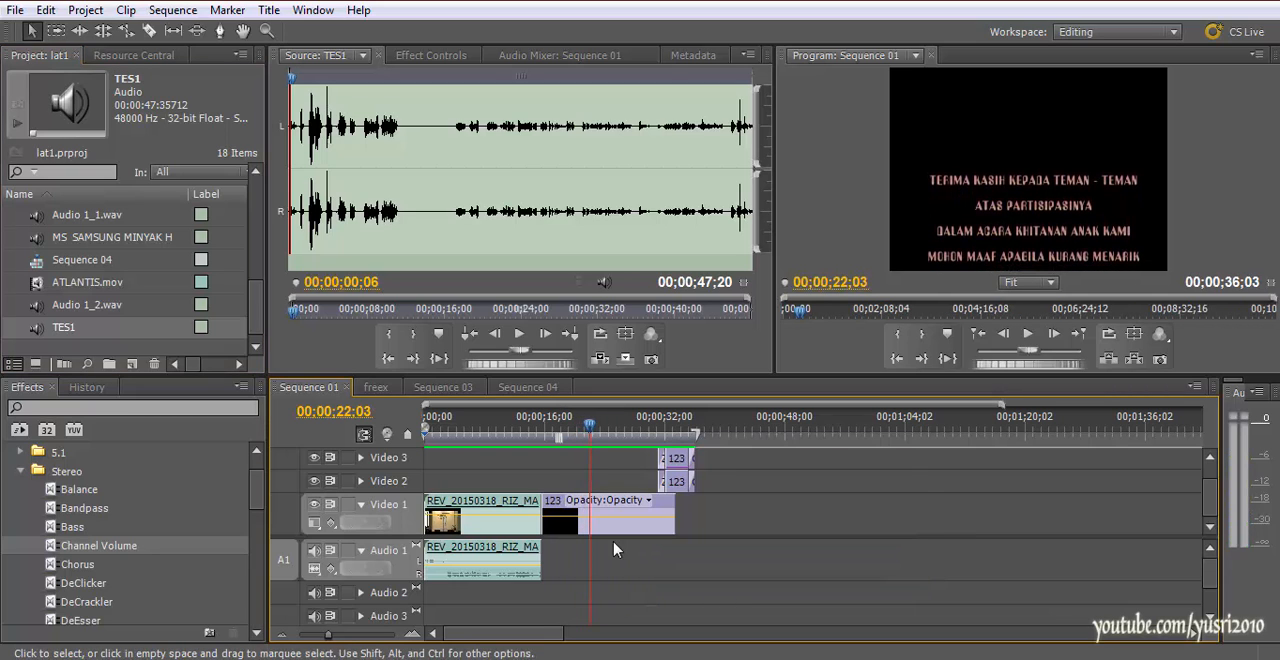
pyautogui.click(527, 387)
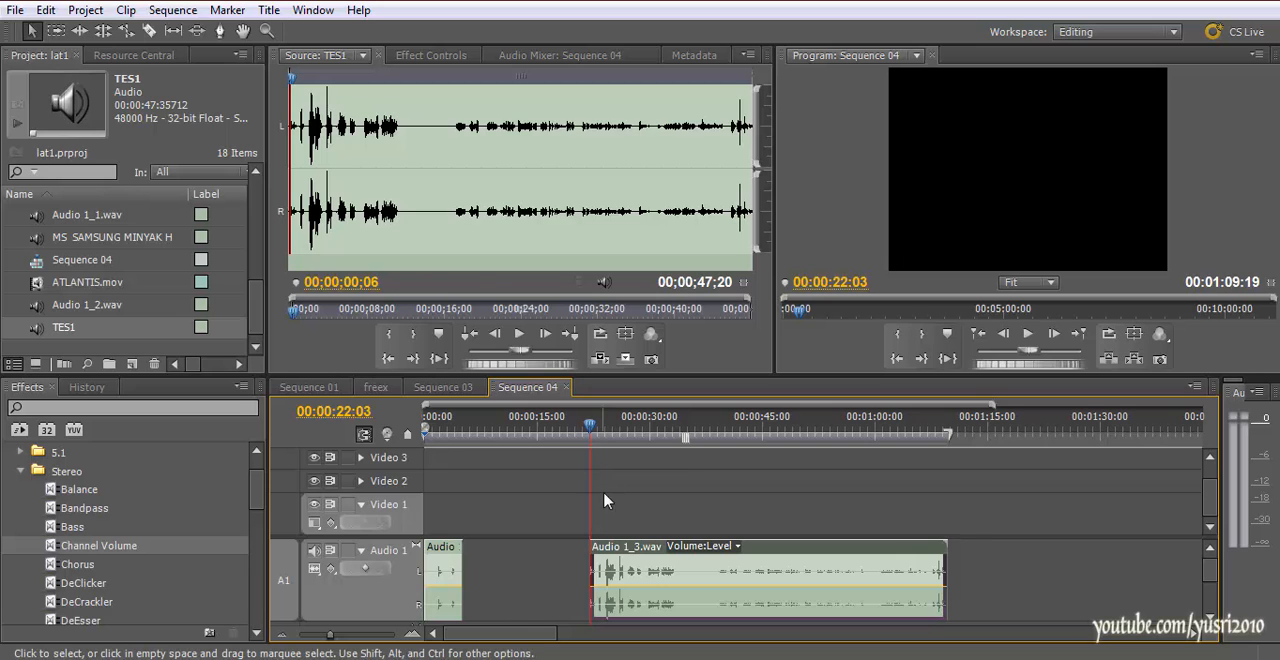
# Delete the first short recording from Audio 1 and move the Audio 1_3.wav clip to the start of Sequence 04
pyautogui.rightClick(630, 581)
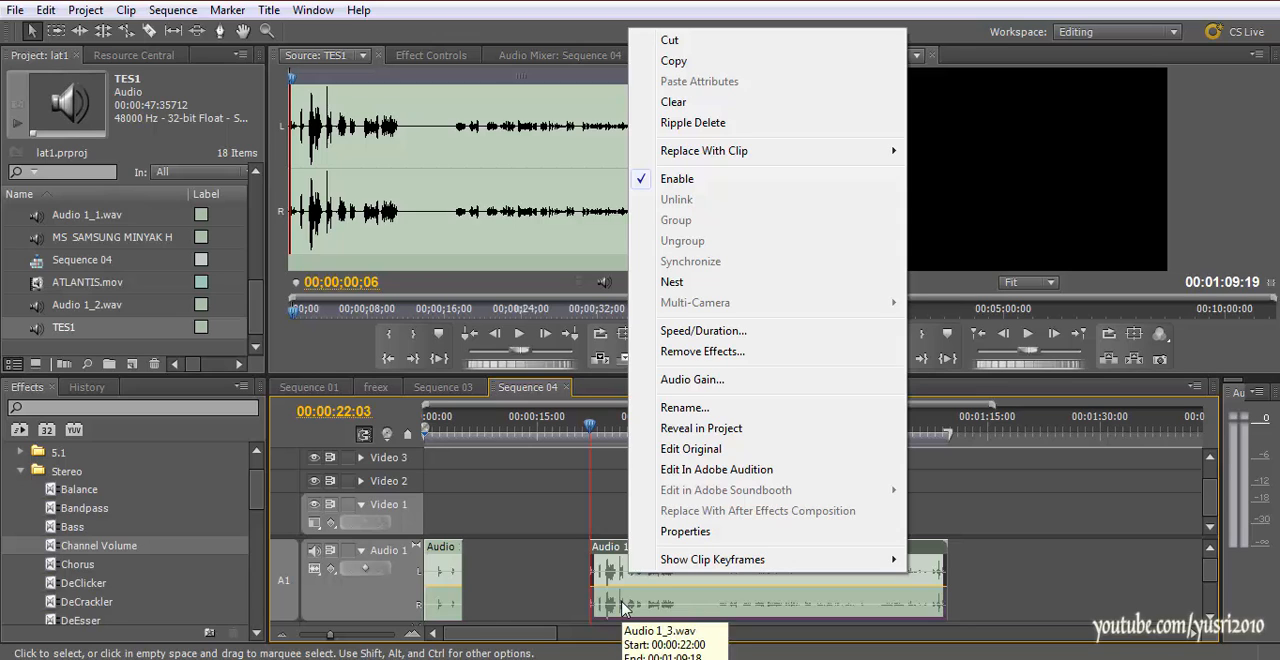
pyautogui.click(622, 602)
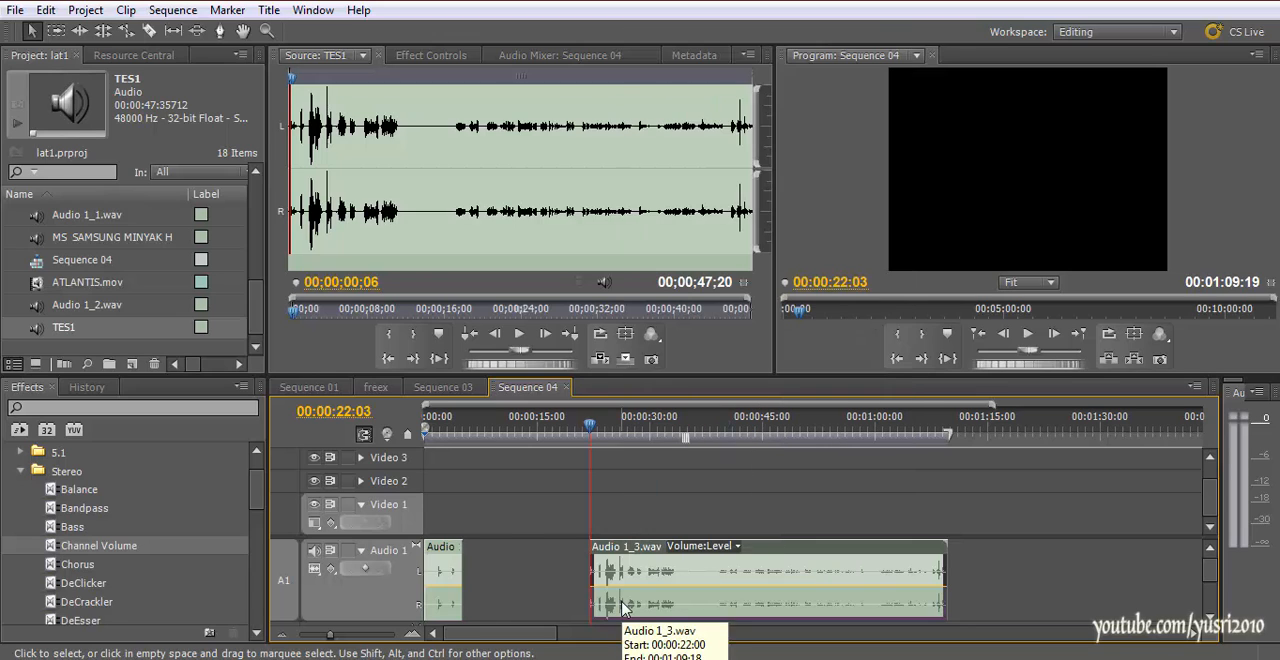
pyautogui.click(440, 572)
pyautogui.click(718, 594)
pyautogui.moveTo(718, 594); pyautogui.dragTo(538, 588)
pyautogui.moveTo(482, 434); pyautogui.dragTo(838, 495)
pyautogui.press('Home')
# Open the media export settings for Sequence 04 and choose MP3 as the output format
pyautogui.click(18, 10)
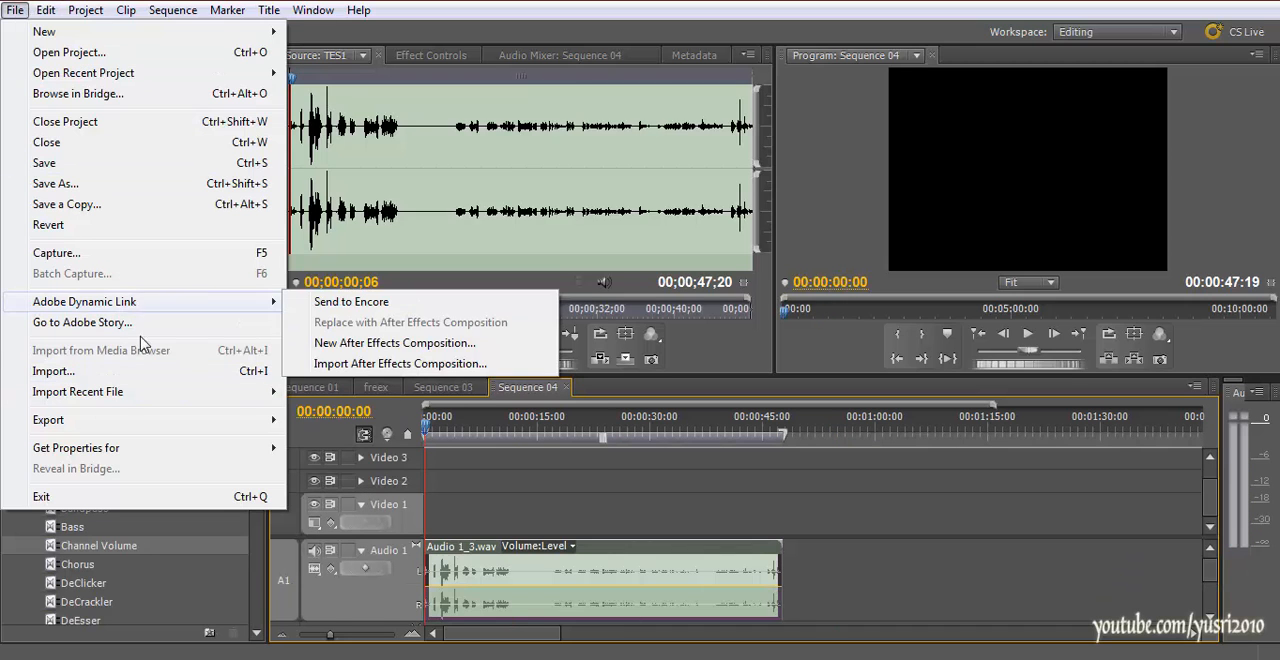
pyautogui.moveTo(155, 433)
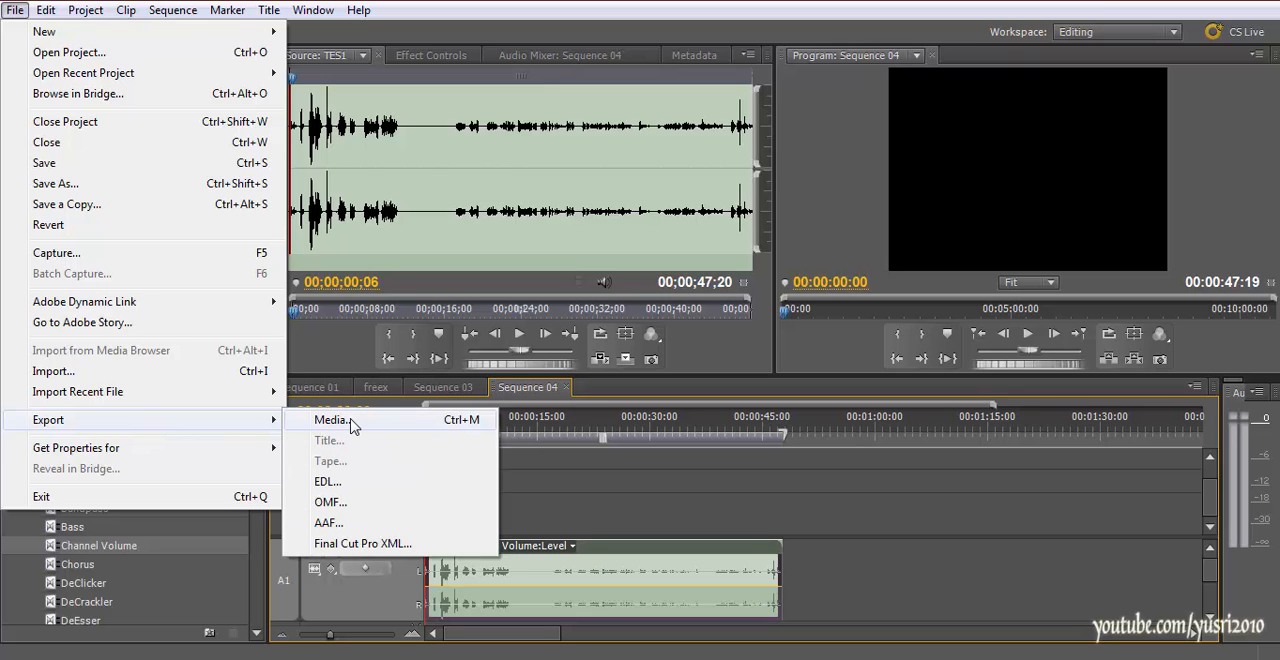
pyautogui.click(380, 424)
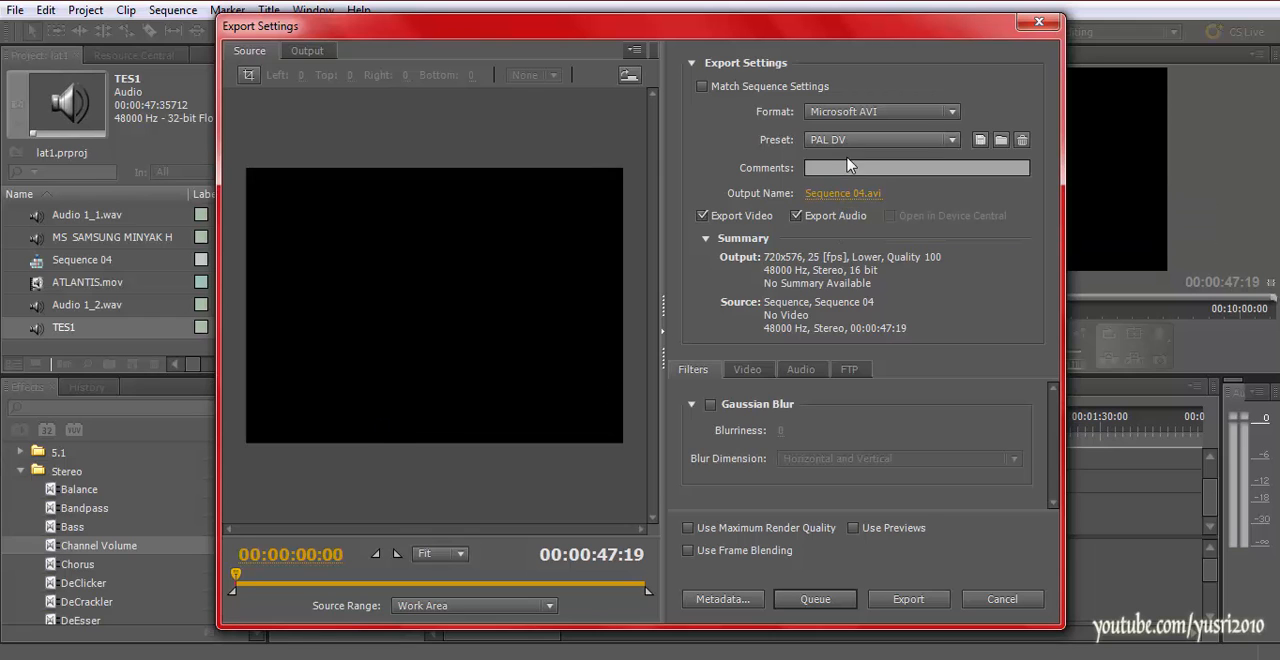
pyautogui.click(857, 112)
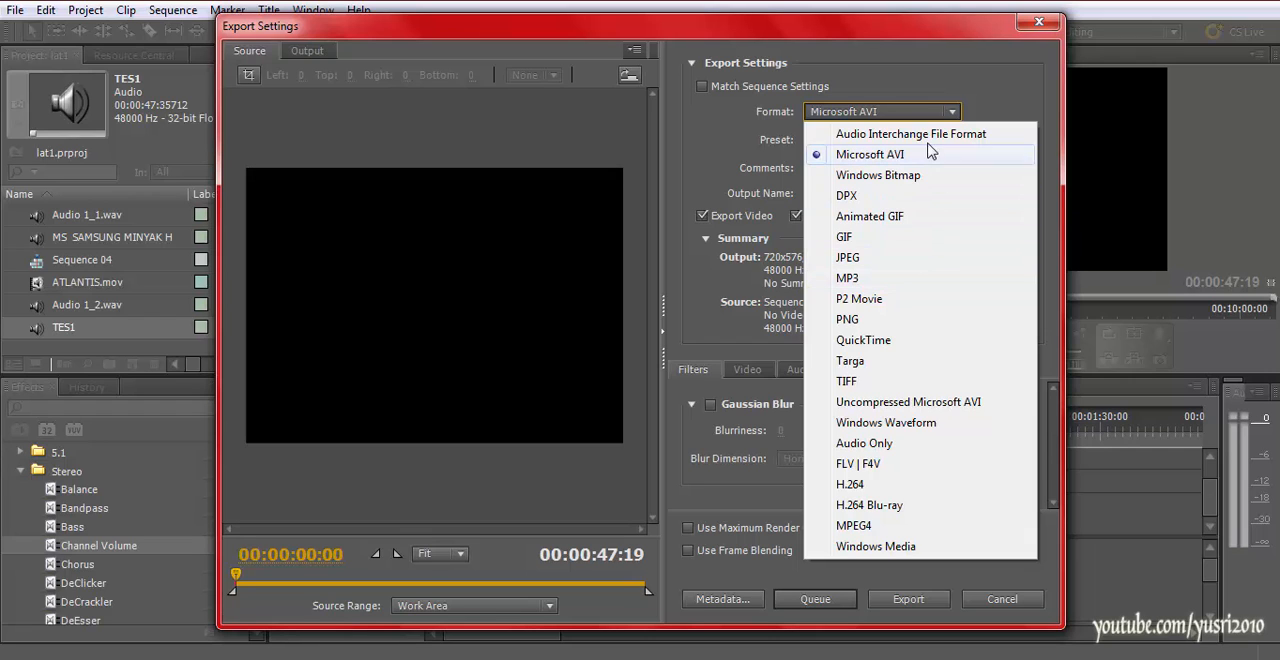
pyautogui.click(869, 548)
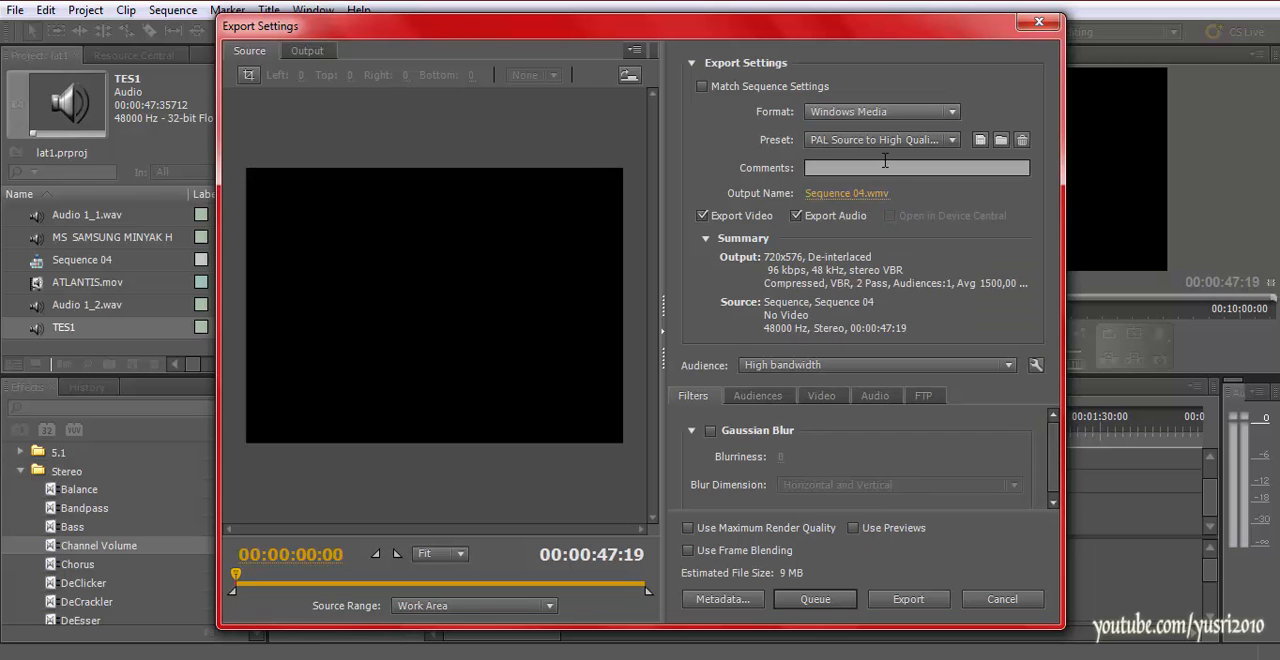
pyautogui.click(887, 118)
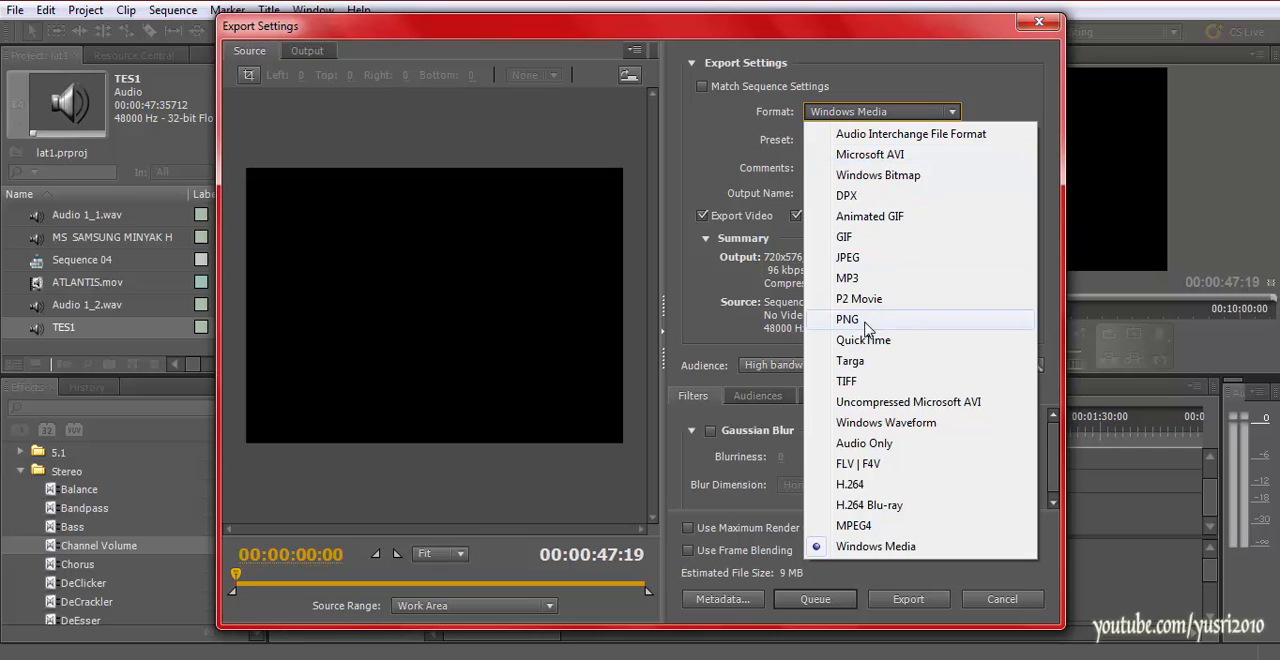
pyautogui.click(857, 278)
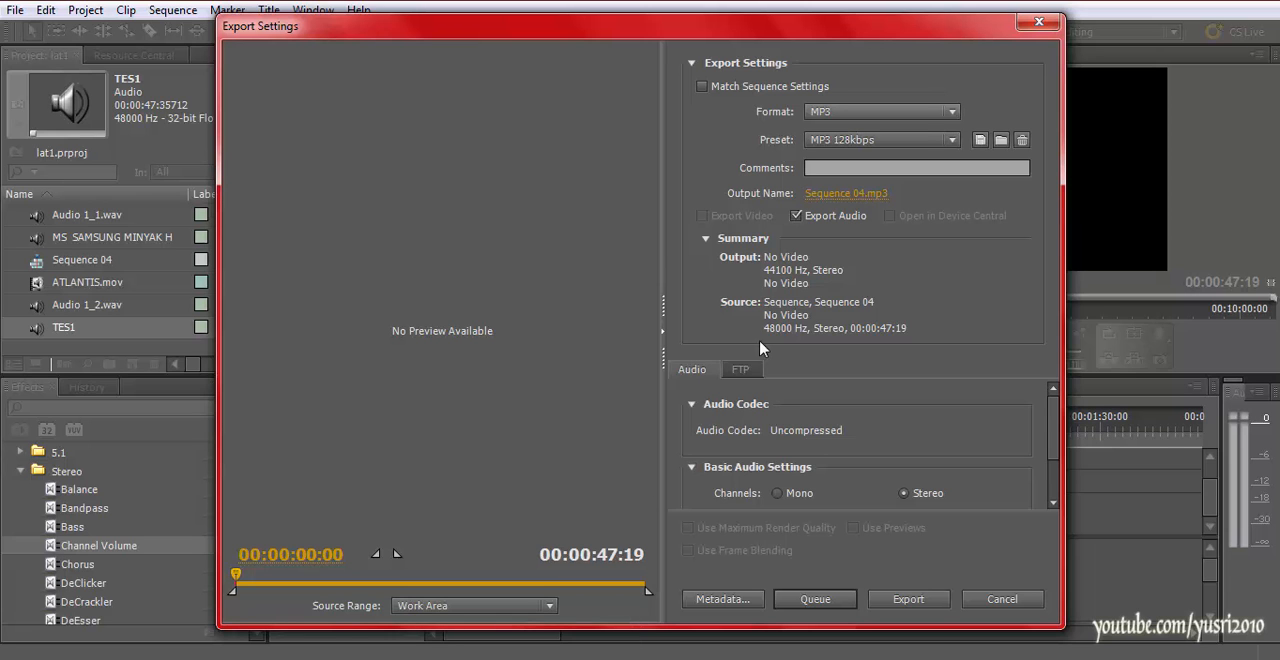
# Set the output file to TESS.mp3 on the desktop and export the sequence audio
pyautogui.click(848, 194)
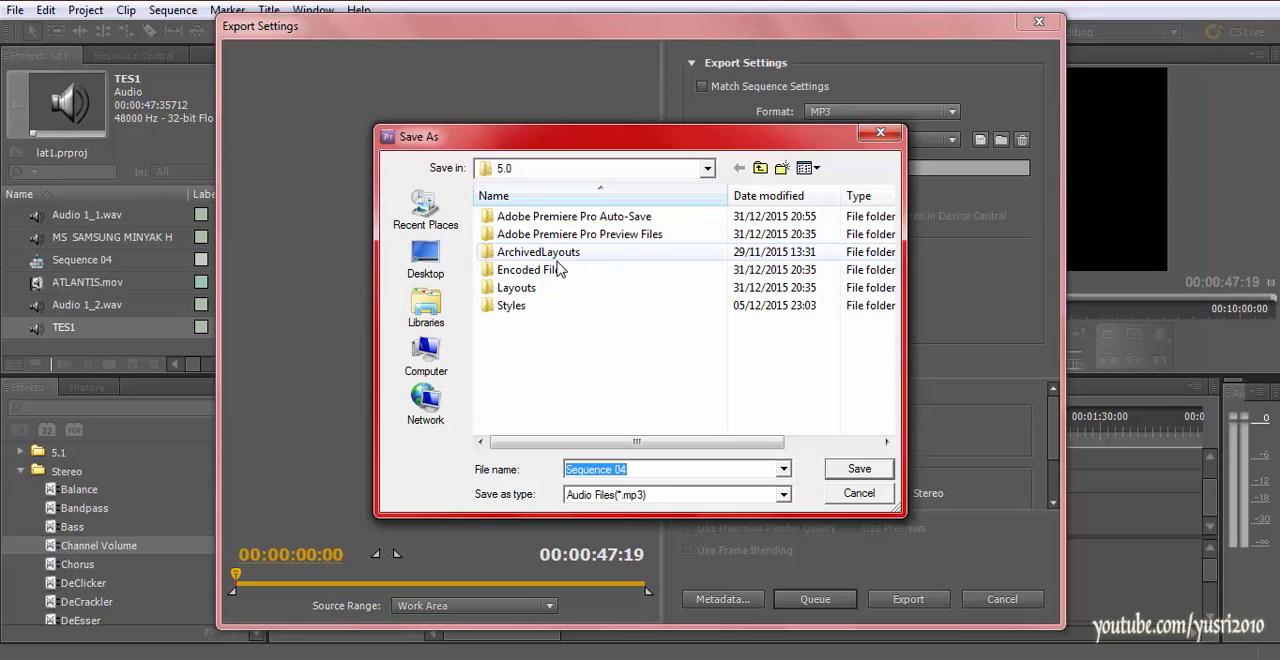
pyautogui.click(425, 305)
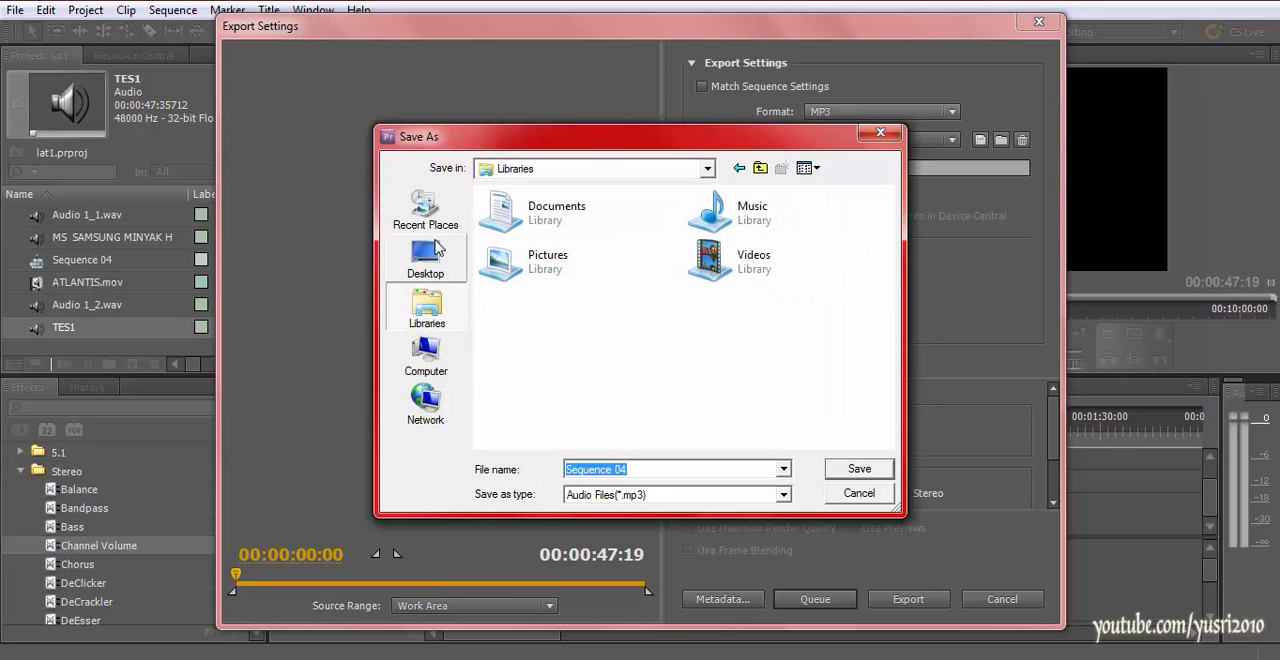
pyautogui.click(449, 340)
pyautogui.click(455, 303)
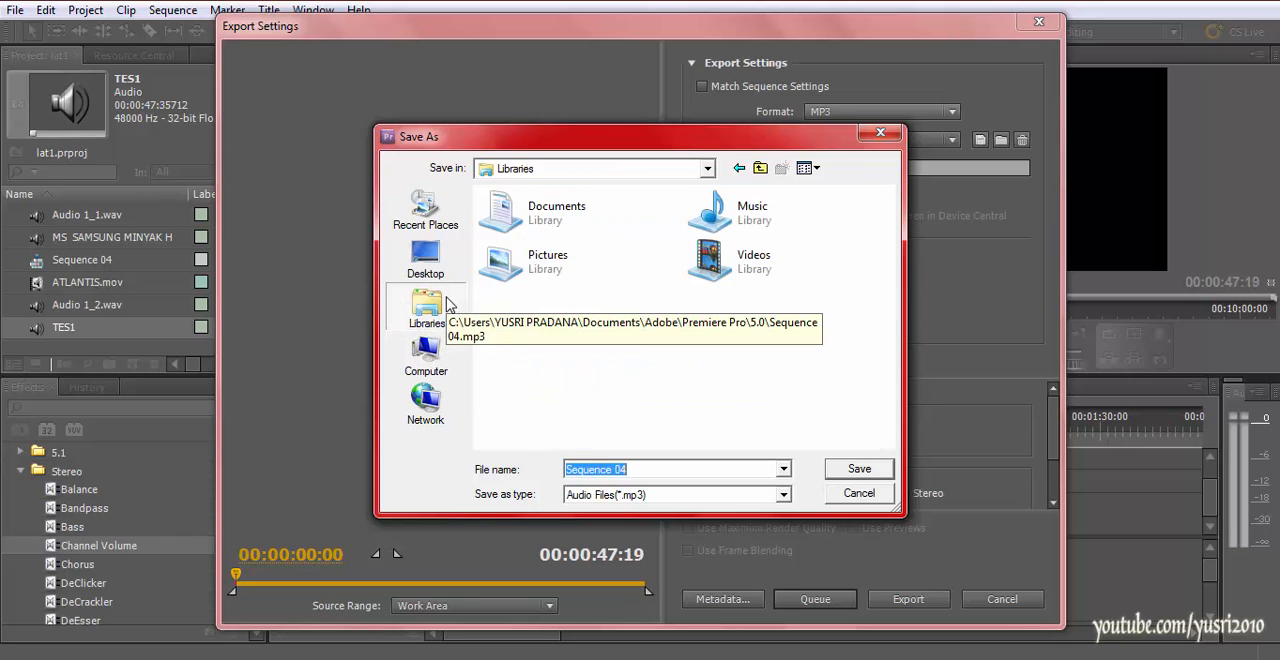
pyautogui.click(456, 264)
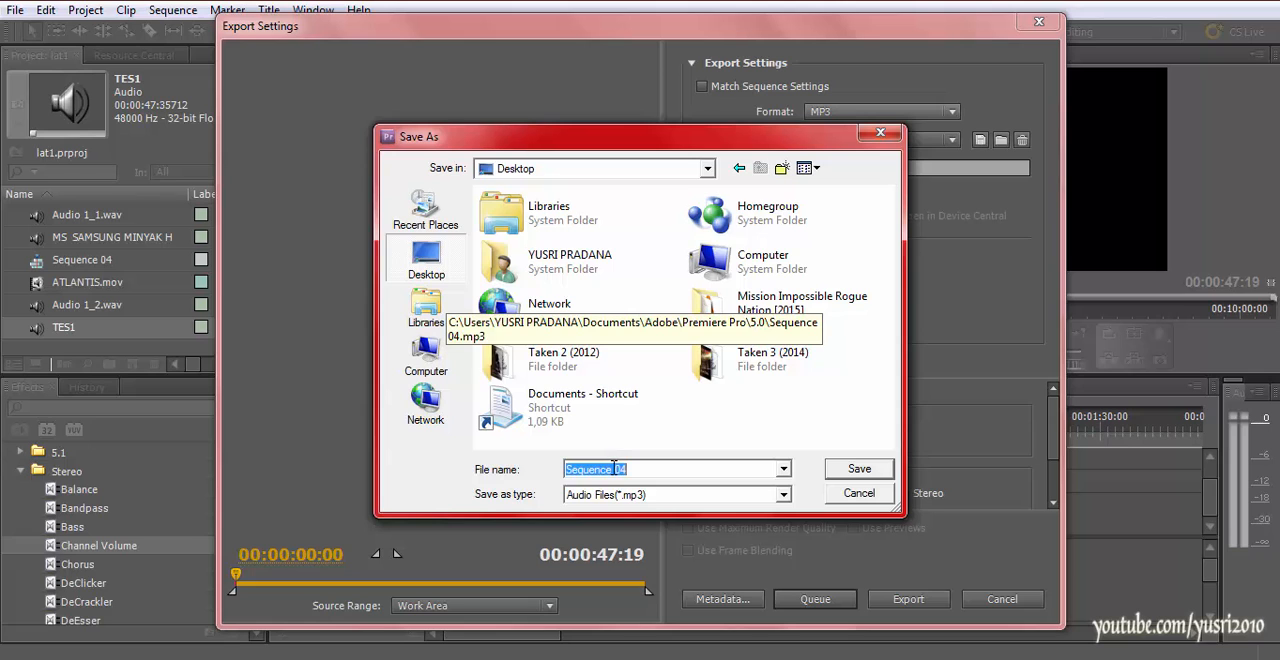
pyautogui.write('TESS')
pyautogui.click(850, 472)
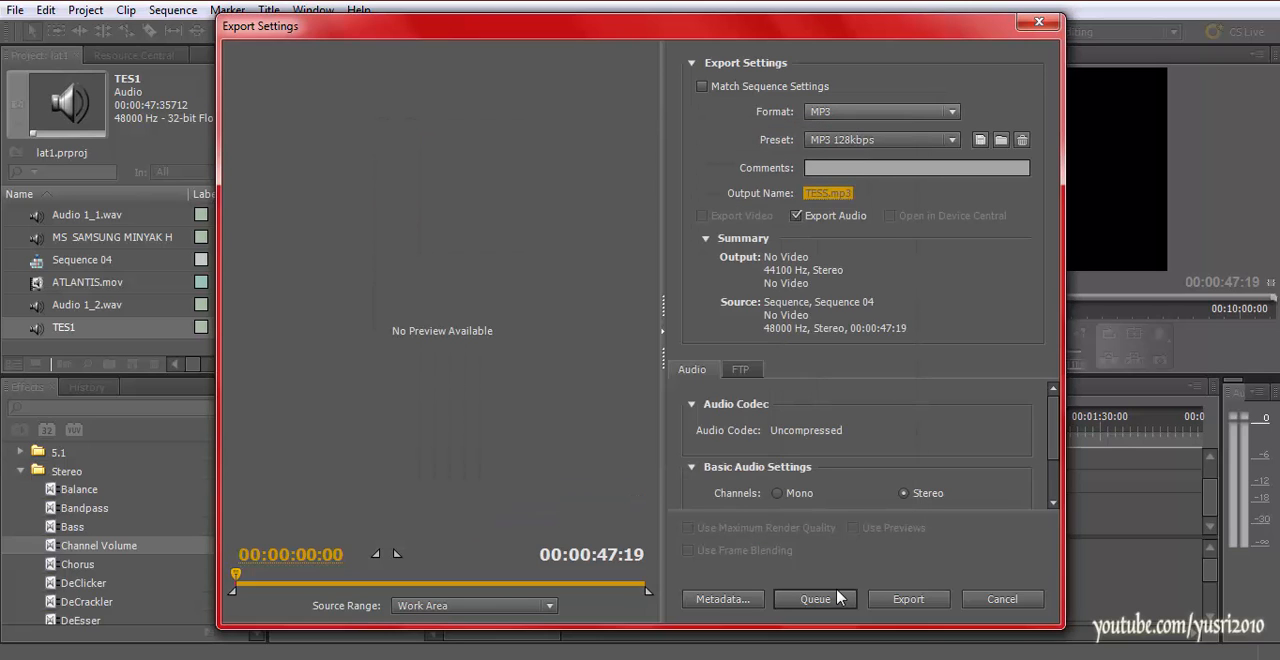
pyautogui.click(891, 606)
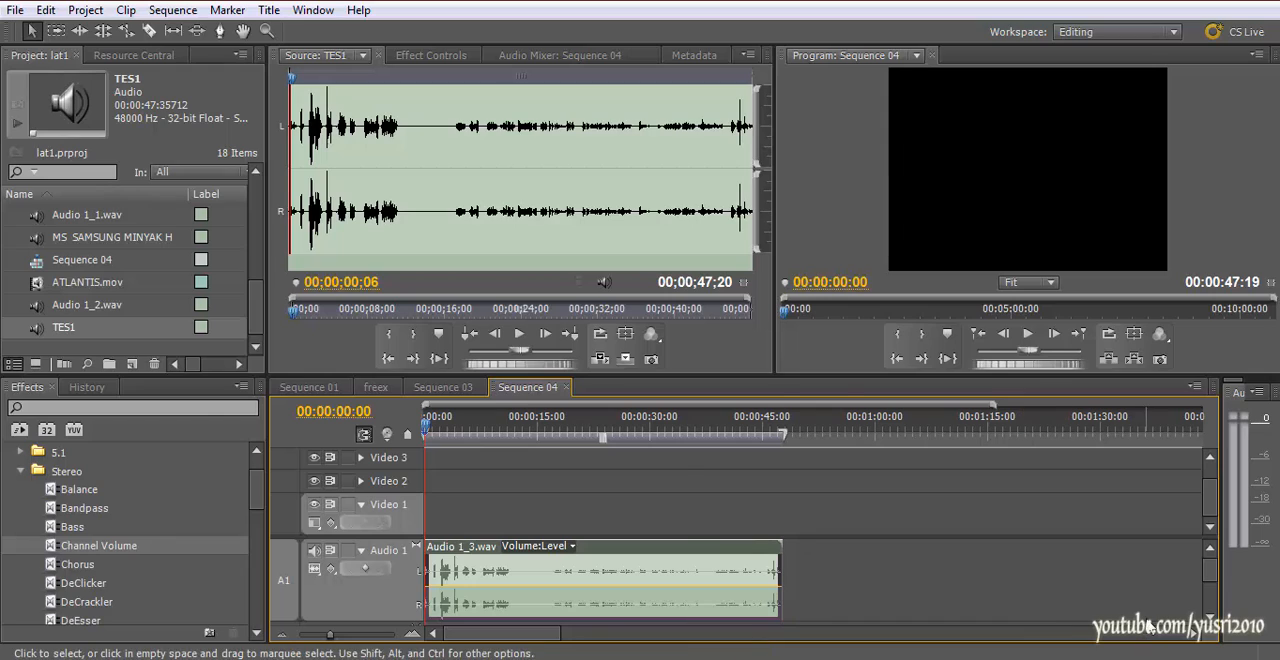
# Find the exported TESS file on the desktop, play it in the media player and stop playback
pyautogui.click(1276, 656)
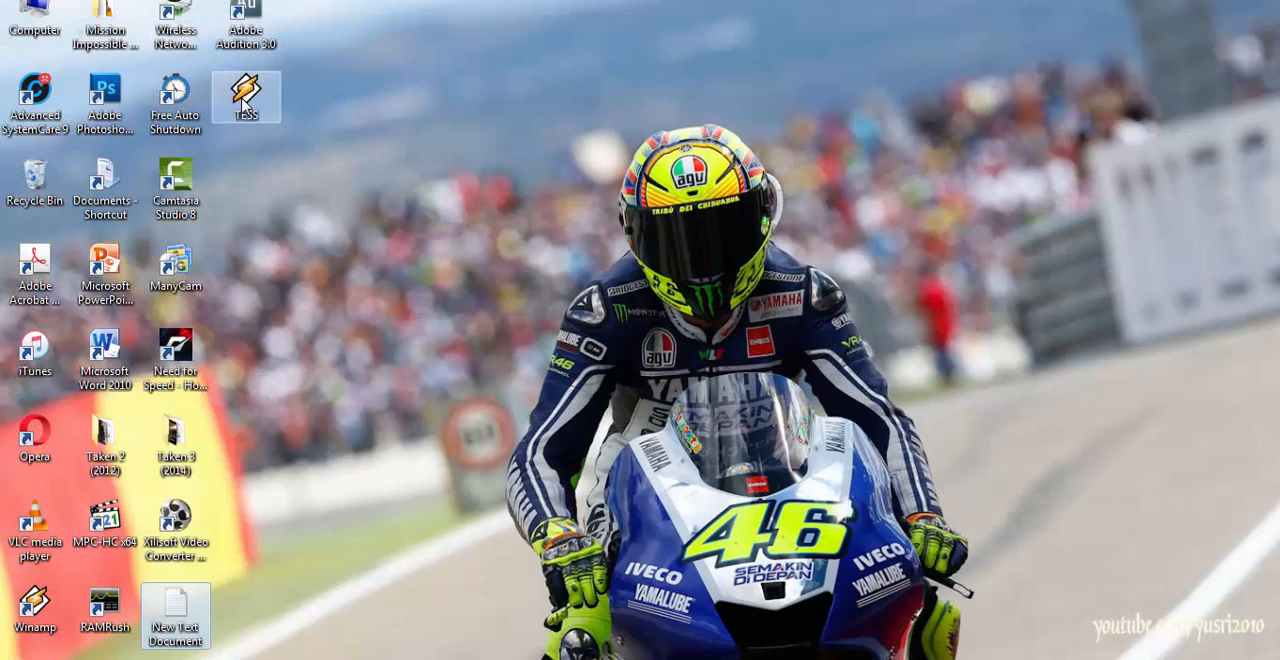
pyautogui.click(243, 100)
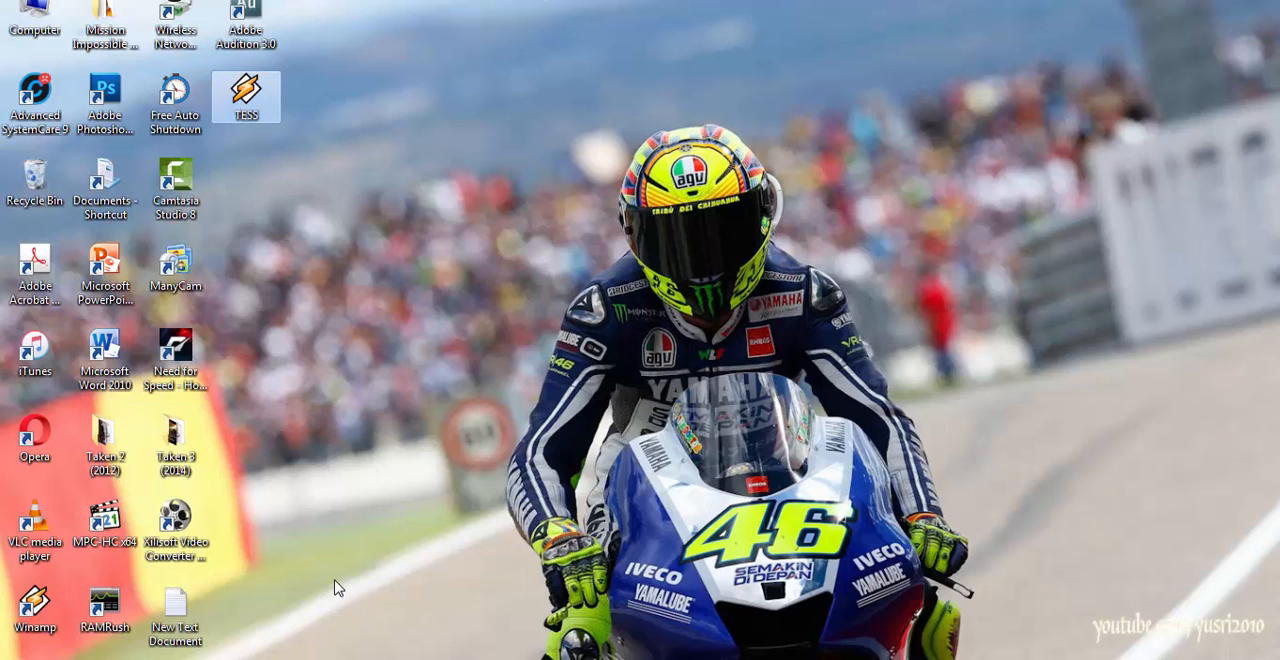
pyautogui.click(292, 576)
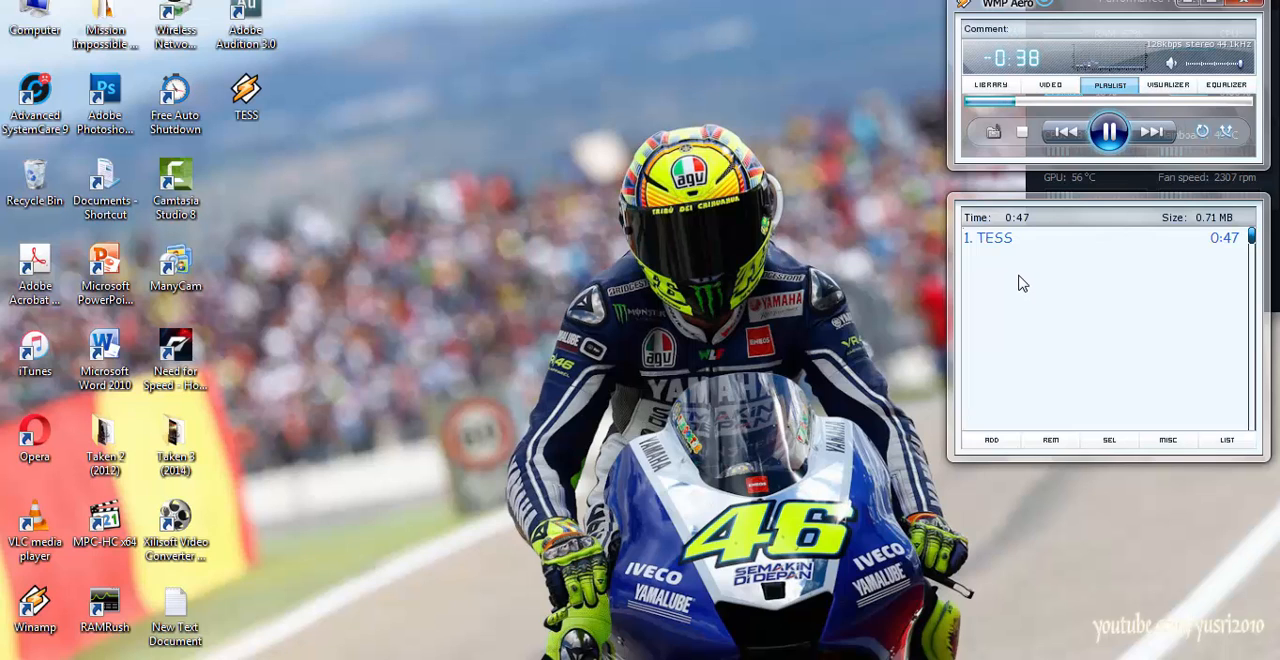
pyautogui.click(1022, 133)
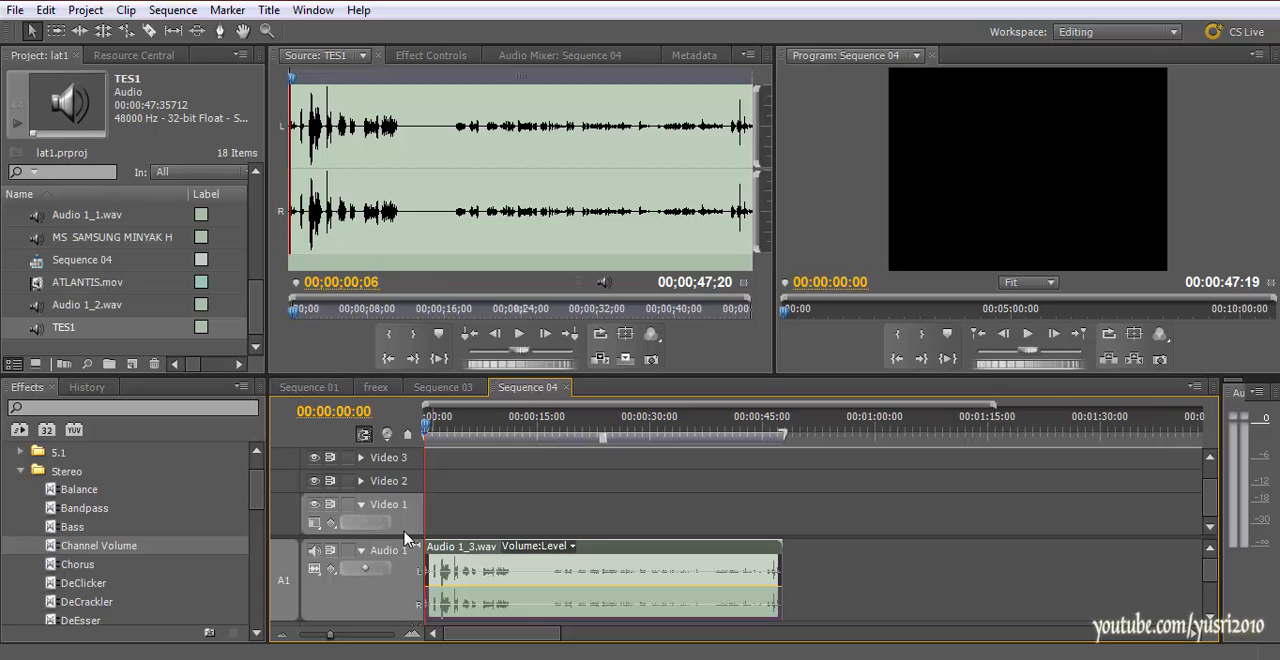
# Return to Premiere Pro and scrub through the recording in Sequence 04, ending back at its start
pyautogui.click(514, 438)
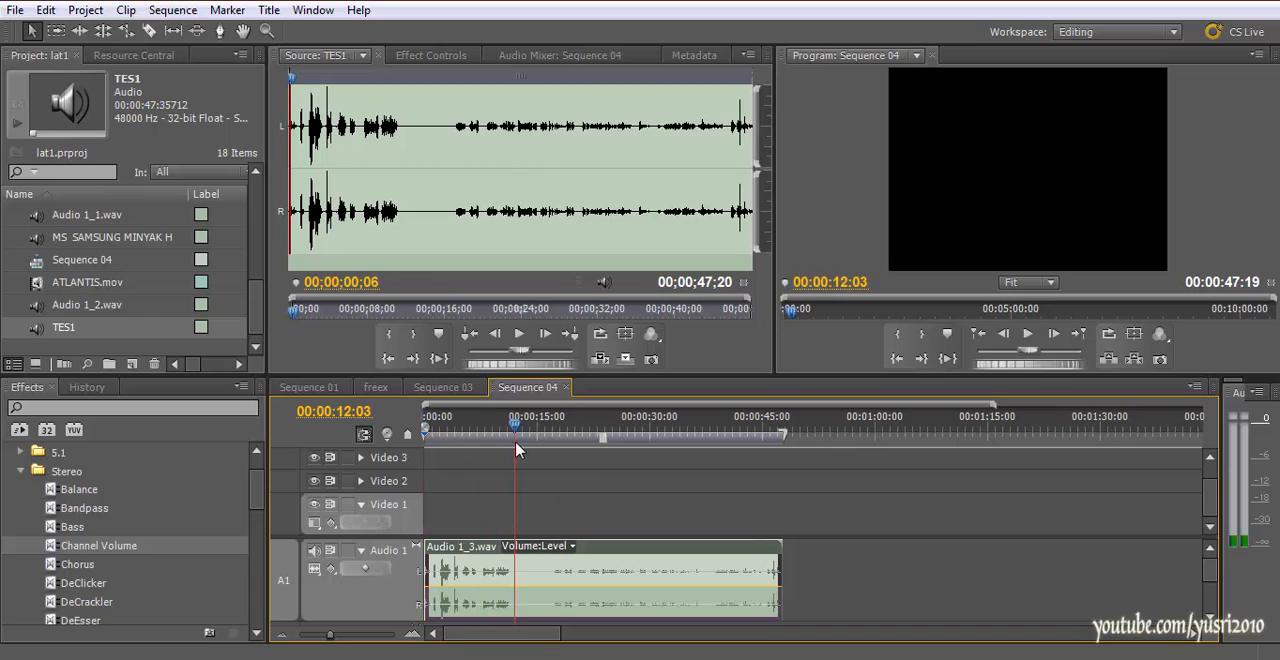
pyautogui.click(731, 432)
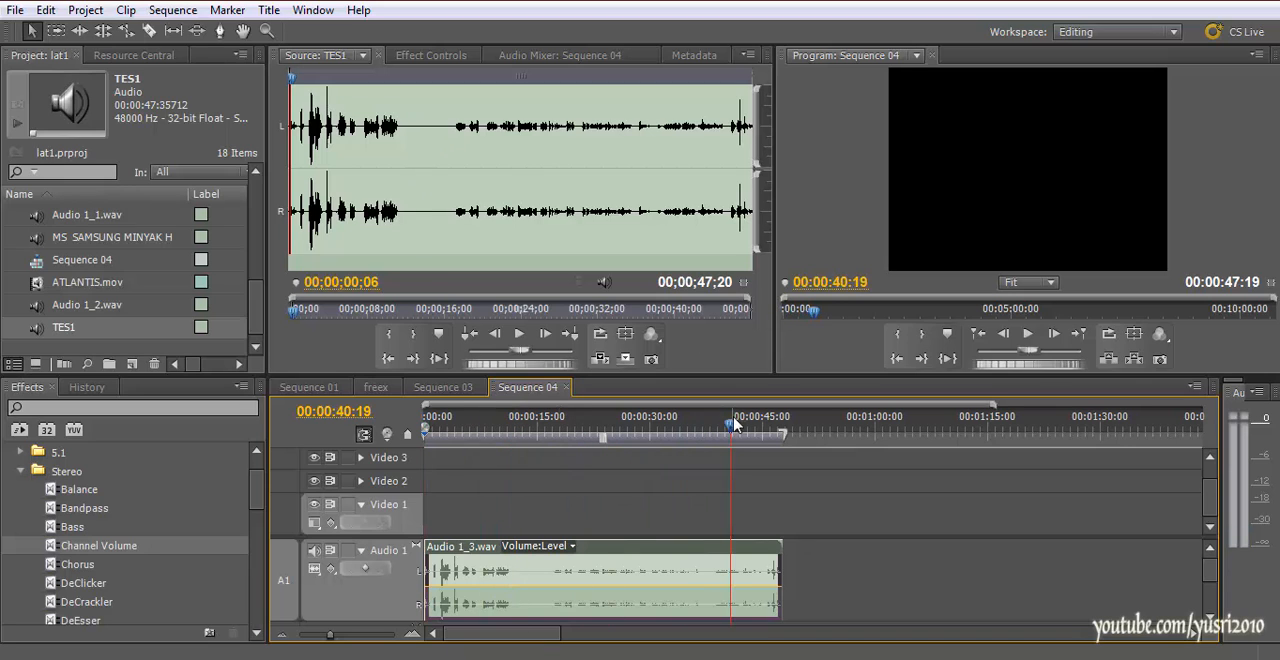
pyautogui.moveTo(733, 428); pyautogui.dragTo(433, 448)
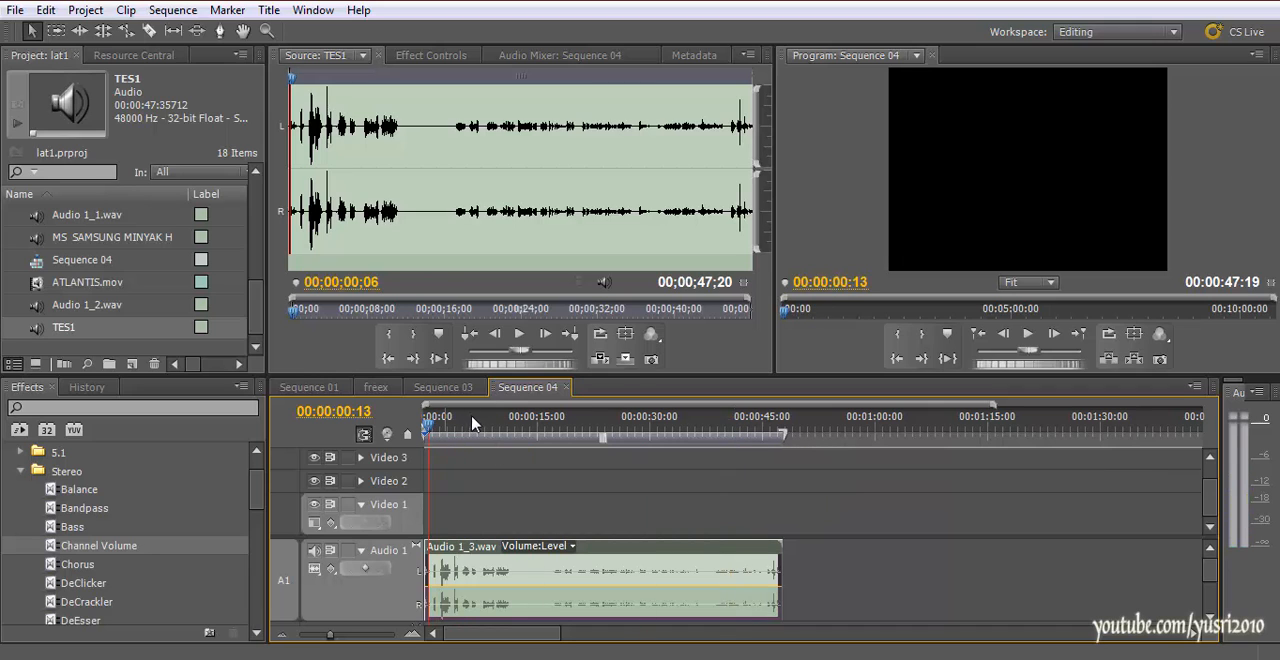
pyautogui.moveTo(798, 434); pyautogui.dragTo(426, 460)
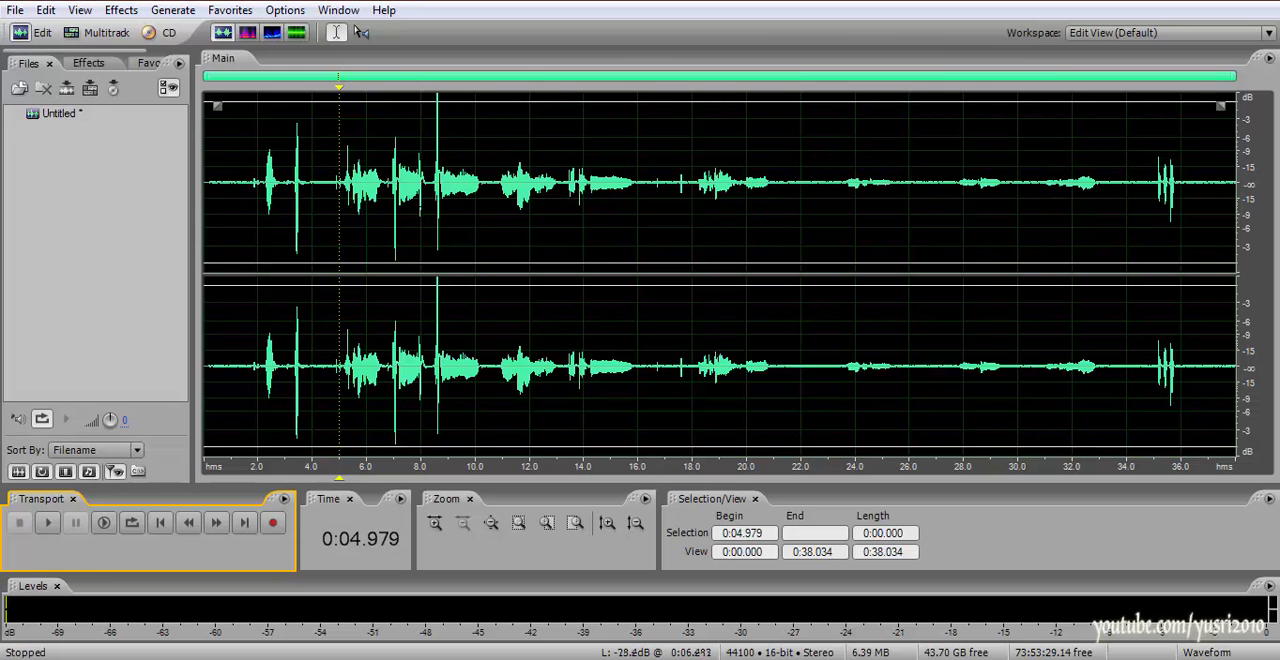
# Switch to Adobe Audition and create a new stereo 16-bit waveform with a 44100 Hz sample rate
pyautogui.click(14, 10)
pyautogui.click(48, 31)
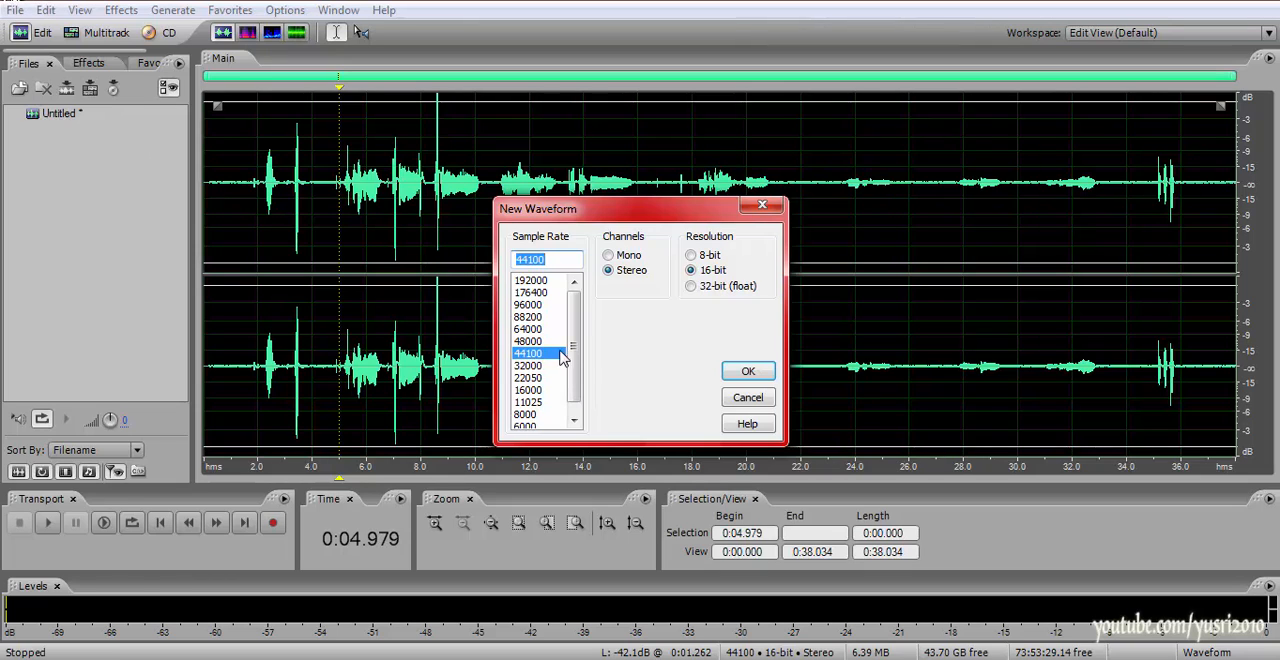
pyautogui.click(746, 371)
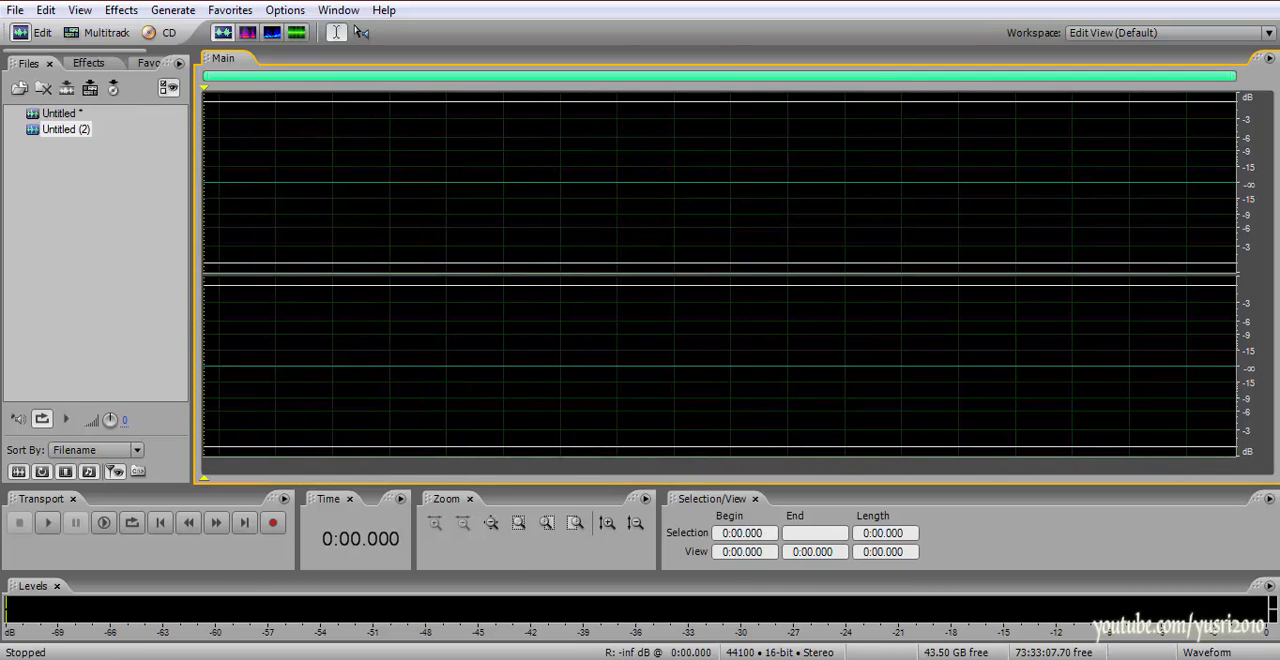
# Record a microphone voice-over of about 17 seconds into the new waveform and stop recording
pyautogui.click(277, 525)
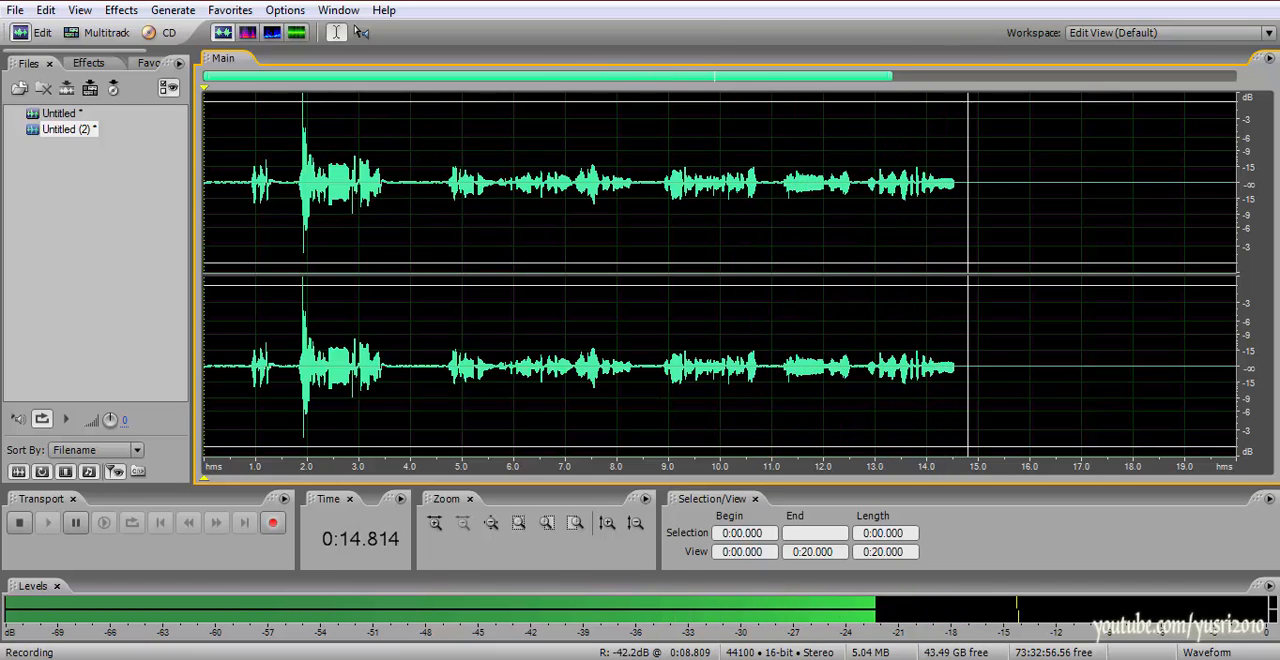
pyautogui.click(21, 523)
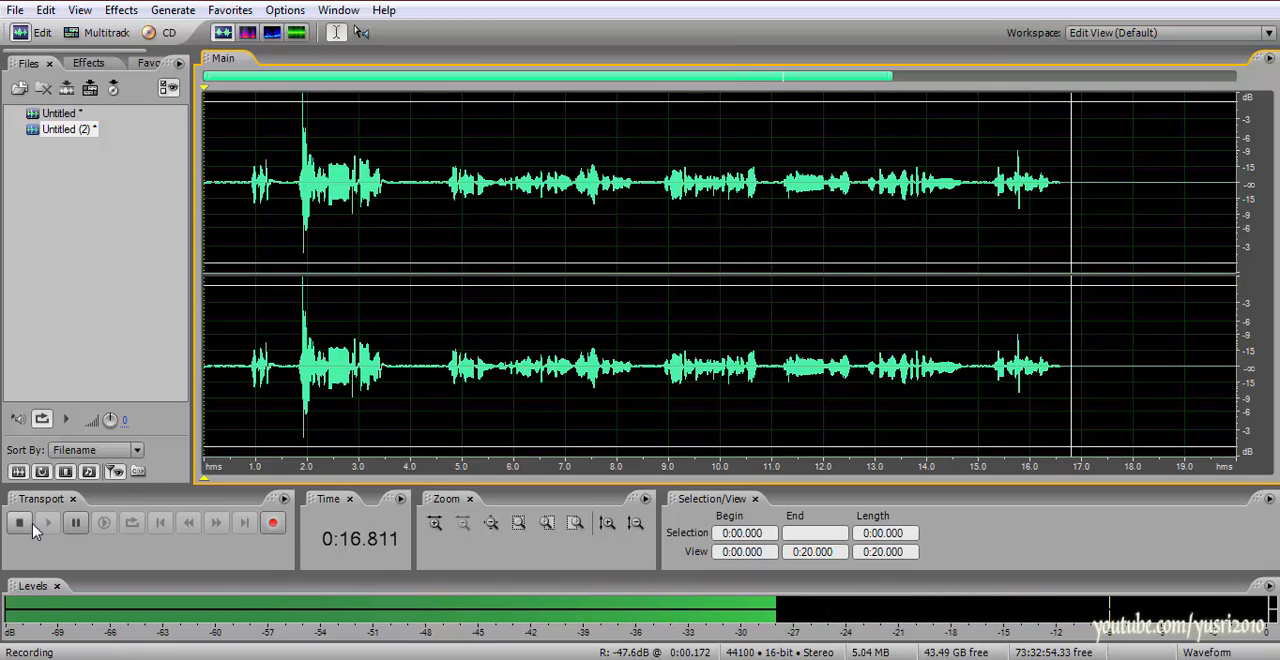
# Review the file formats available for saving the new recording, keeping Windows PCM selected, and cancel the save
pyautogui.click(15, 11)
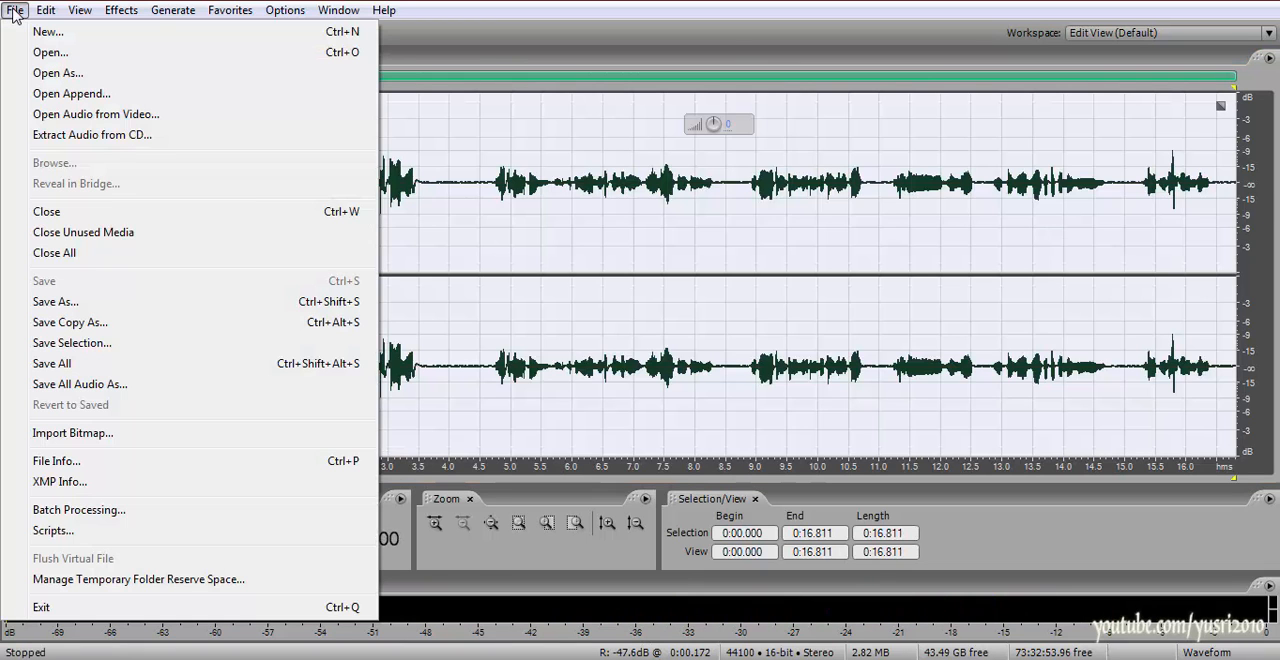
pyautogui.click(86, 302)
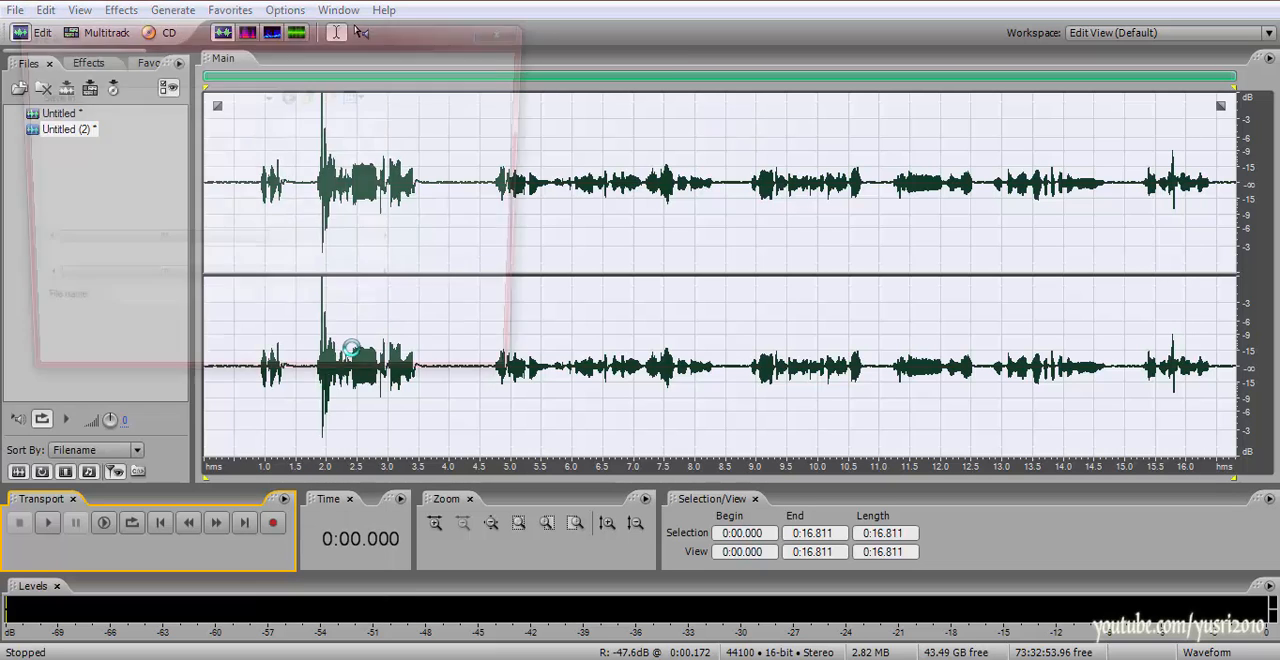
pyautogui.click(215, 339)
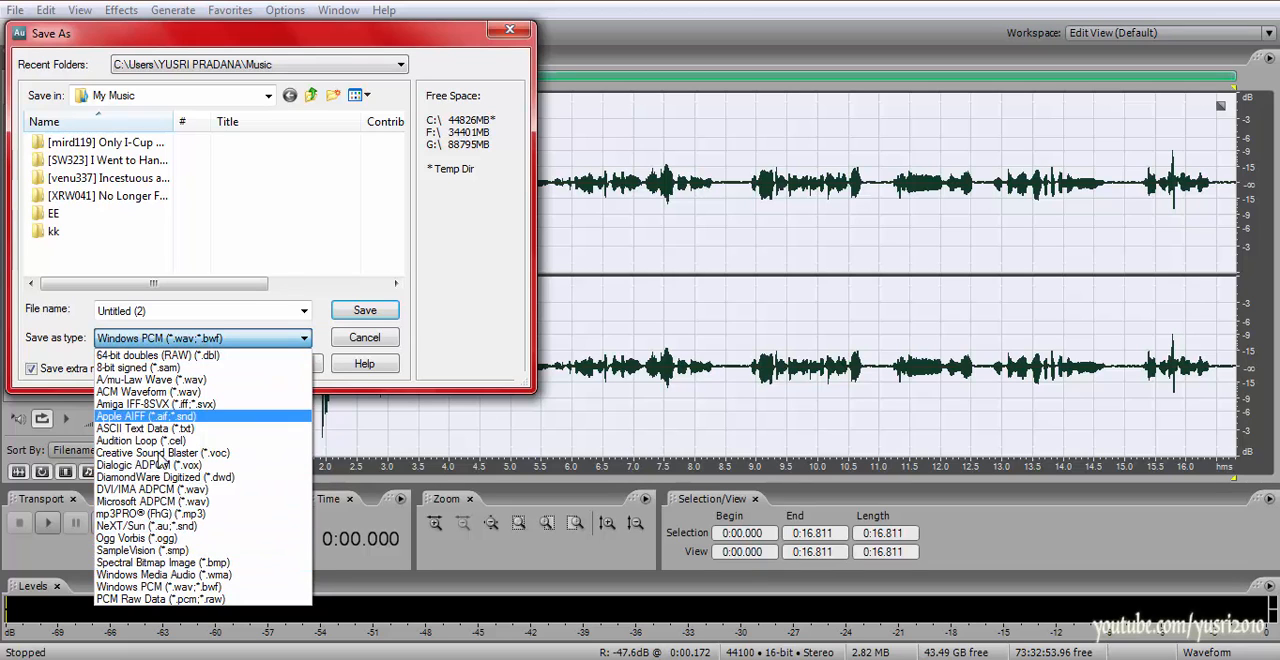
pyautogui.click(245, 285)
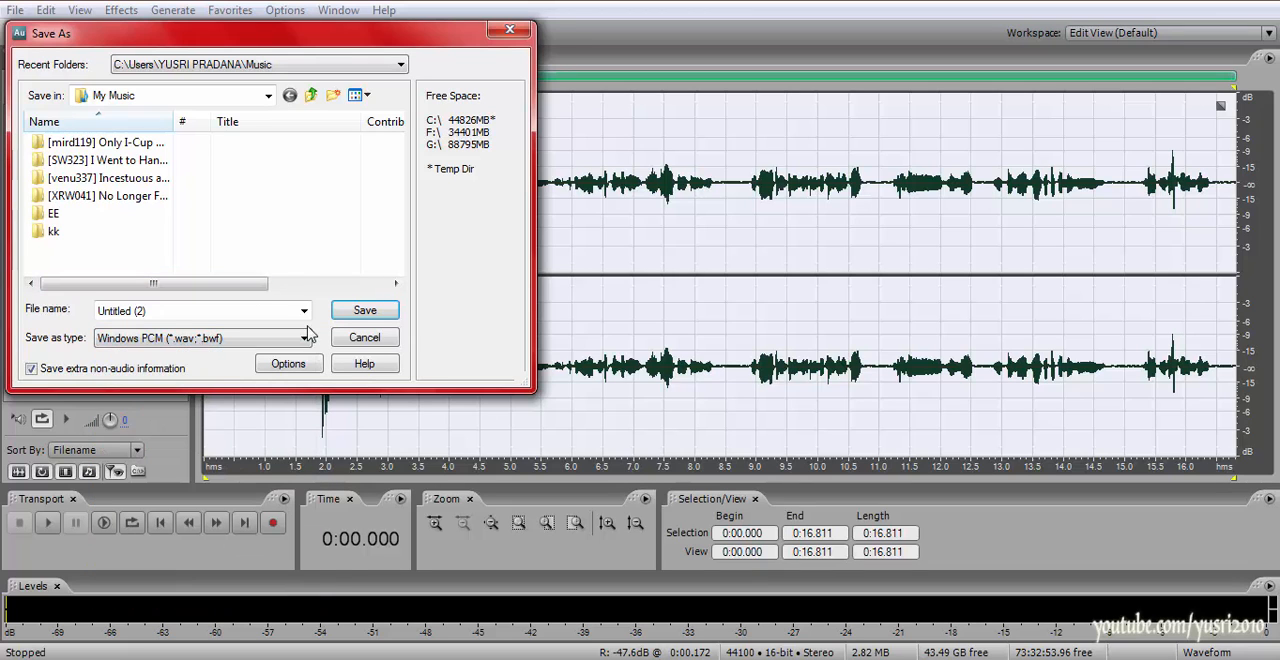
pyautogui.click(364, 337)
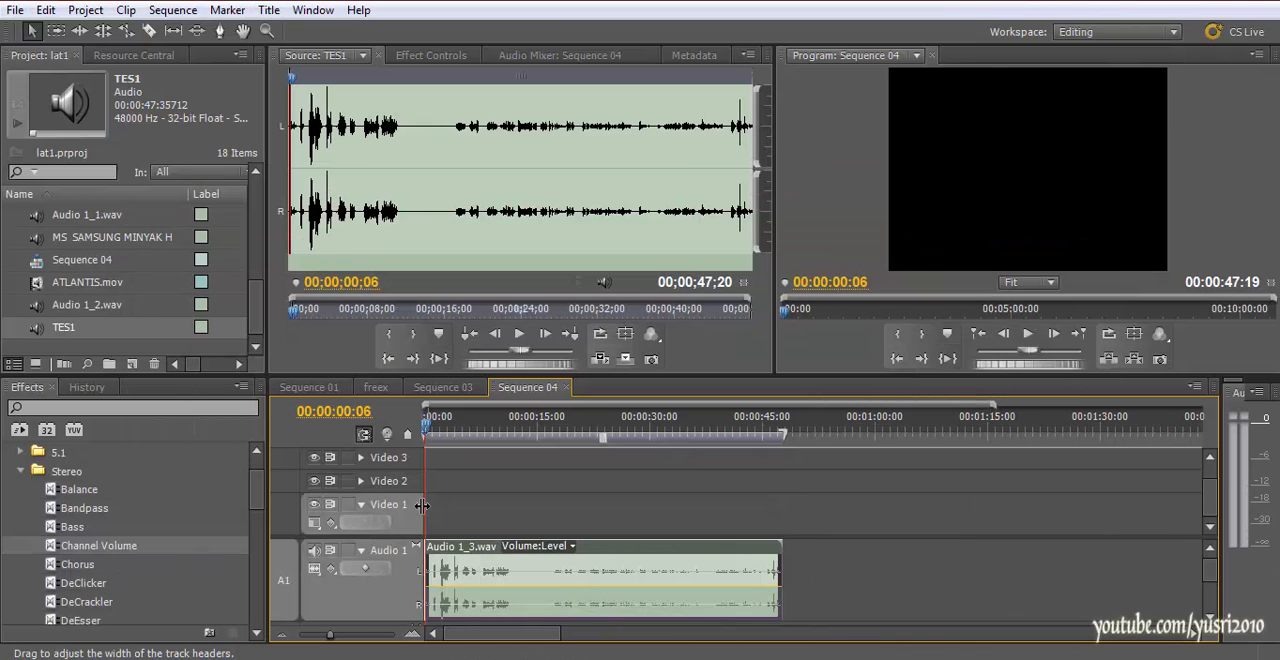
# Return to Premiere Pro and scrub the Sequence 04 playhead back to the start, ending at 00:00:01:13
pyautogui.moveTo(755, 451); pyautogui.dragTo(772, 451)
pyautogui.moveTo(541, 430); pyautogui.dragTo(412, 452)
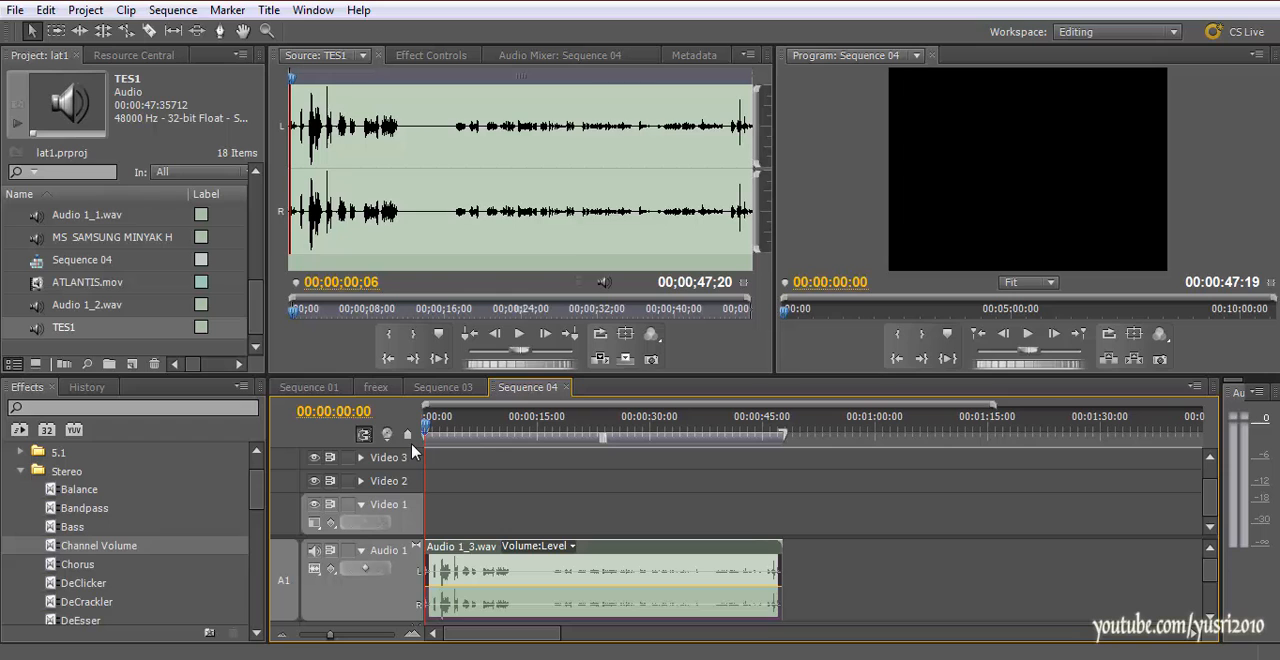
pyautogui.moveTo(455, 425); pyautogui.dragTo(437, 436)
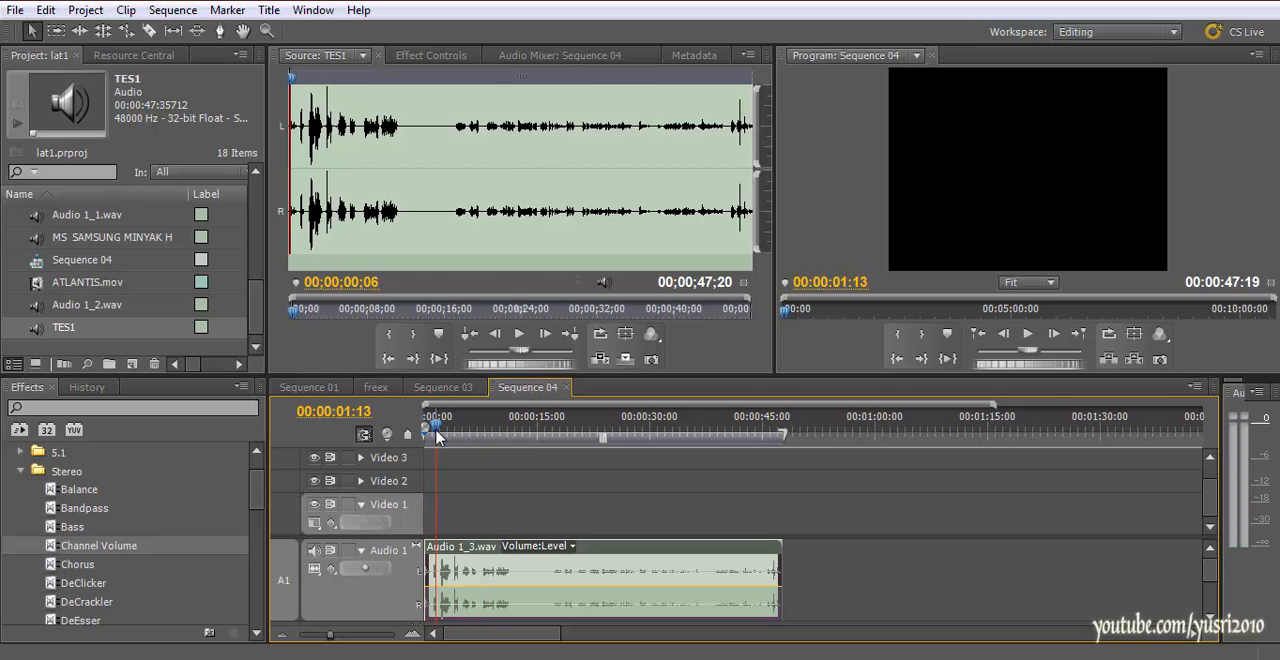
pyautogui.press('=')
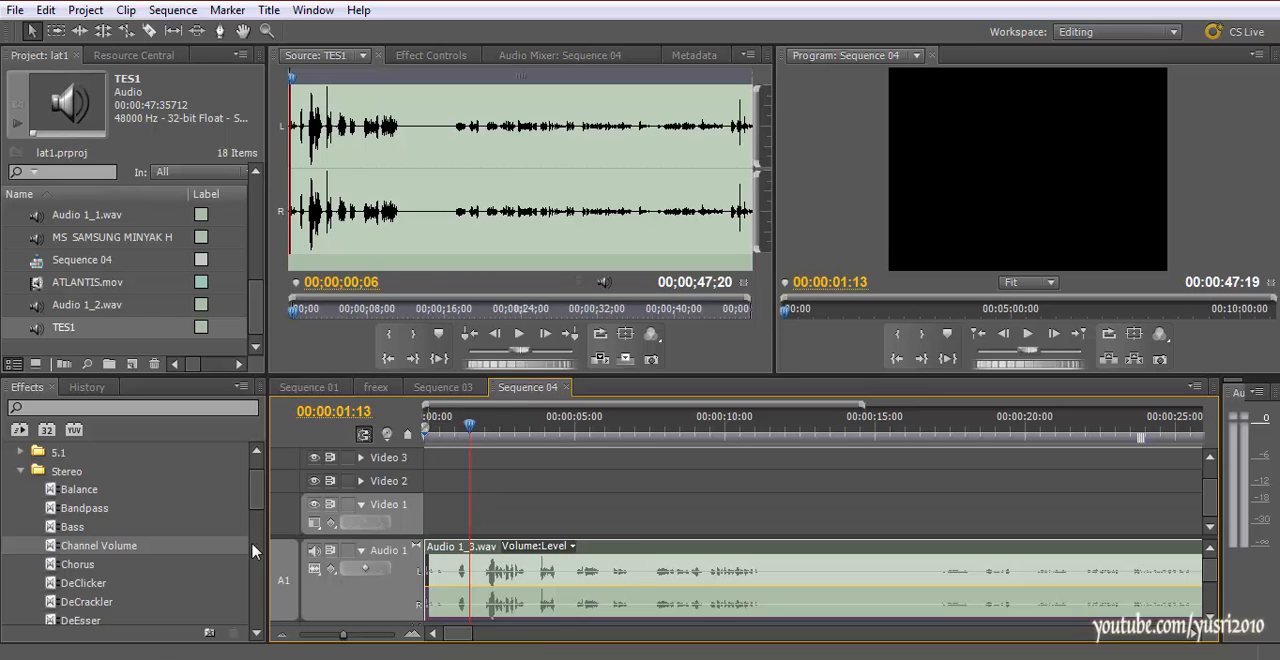
# Collapse and reopen the Audio Effects folder, leaving its Stereo effects expanded
pyautogui.scroll(1, 128, 546)
pyautogui.click(22, 510)
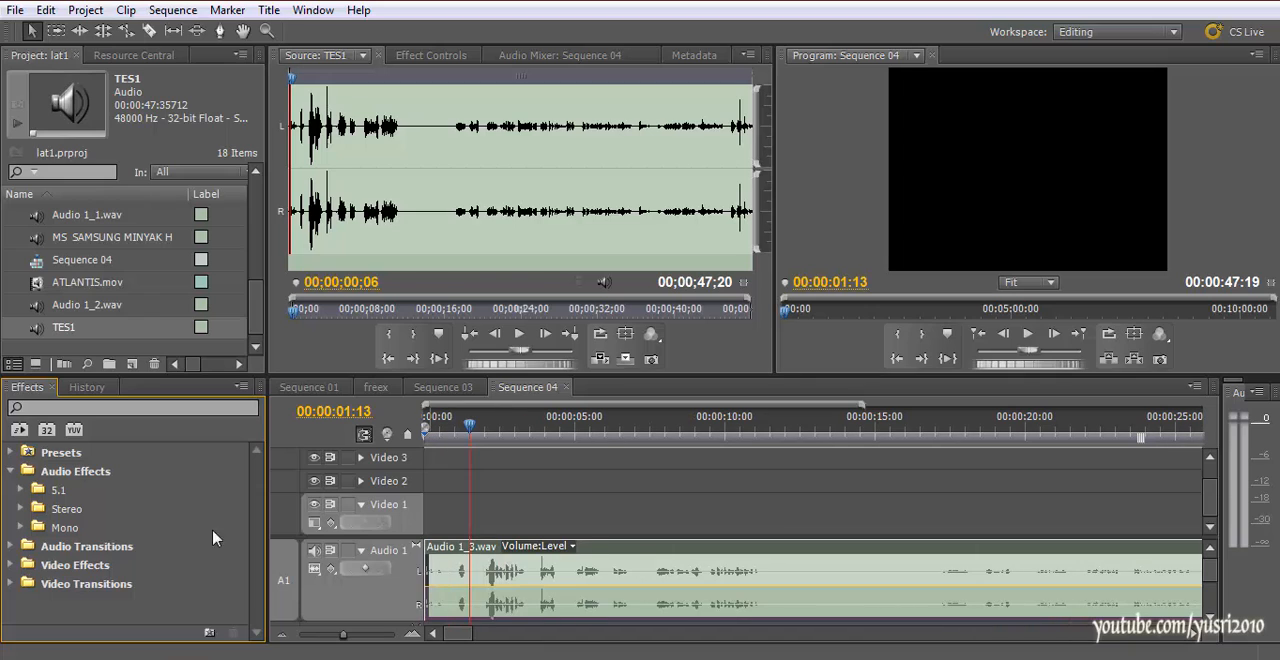
pyautogui.click(12, 472)
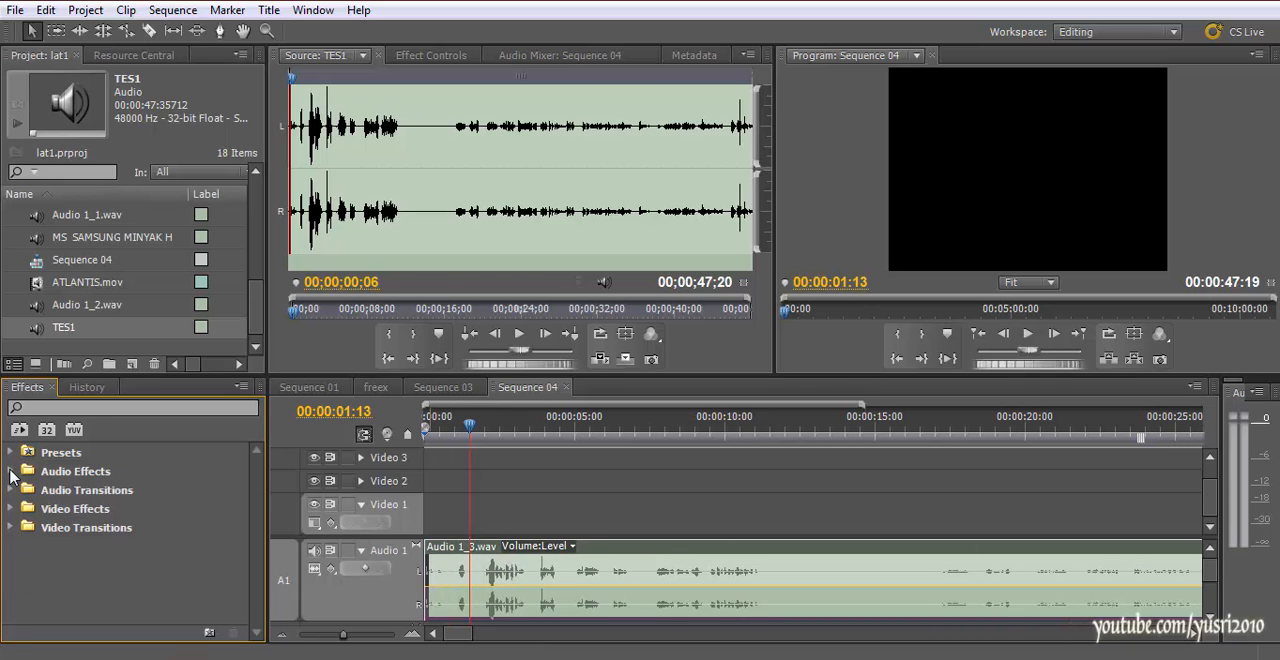
pyautogui.click(12, 472)
pyautogui.click(21, 509)
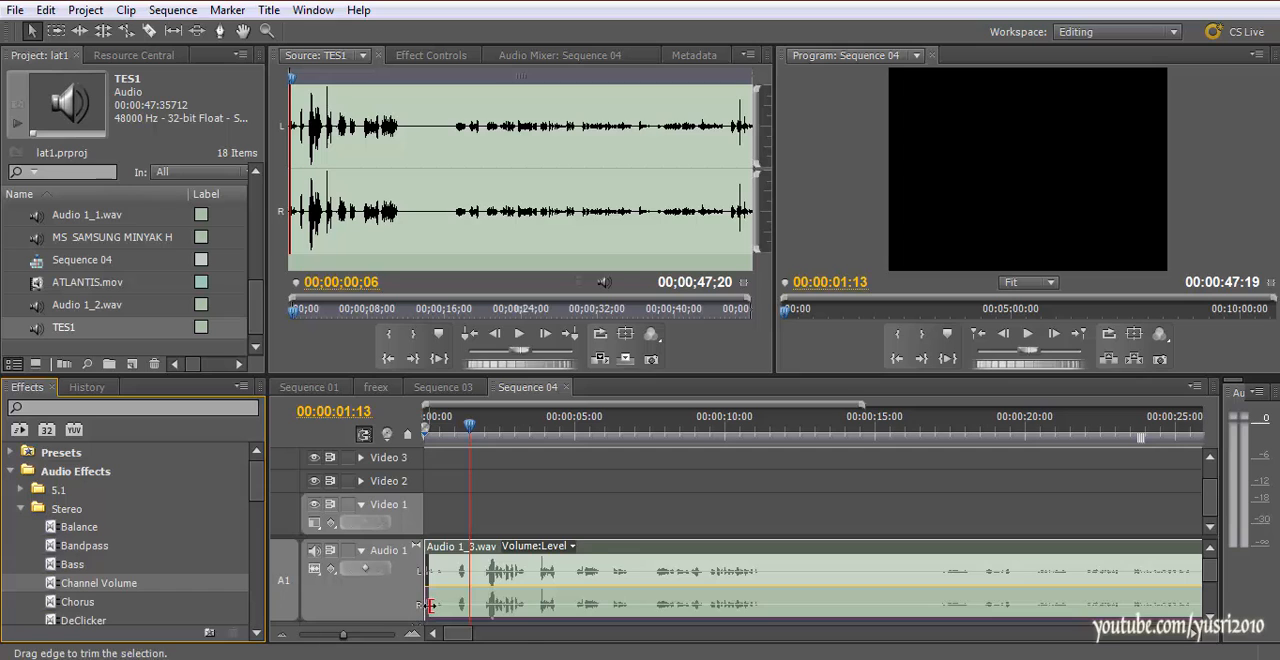
# Increase the Audio 1 track's height in a maximized timeline, play the recording to 00:00:03:09, and restore the panel layout
pyautogui.press('`')
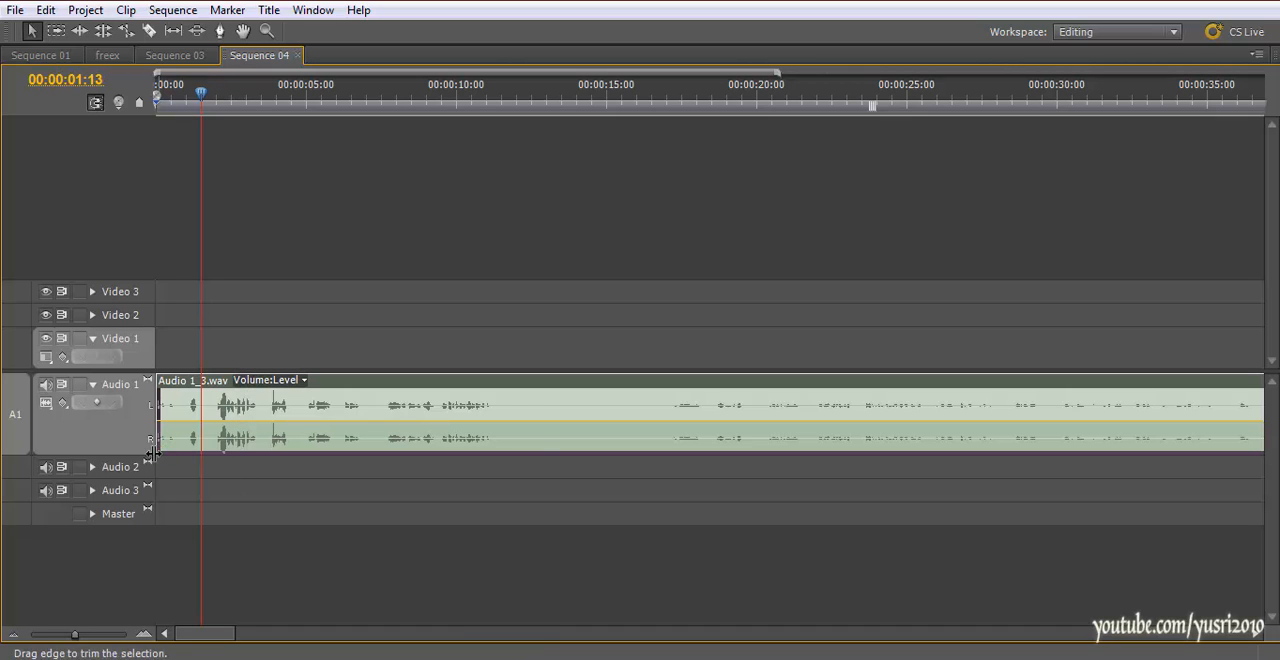
pyautogui.moveTo(135, 453); pyautogui.dragTo(126, 568)
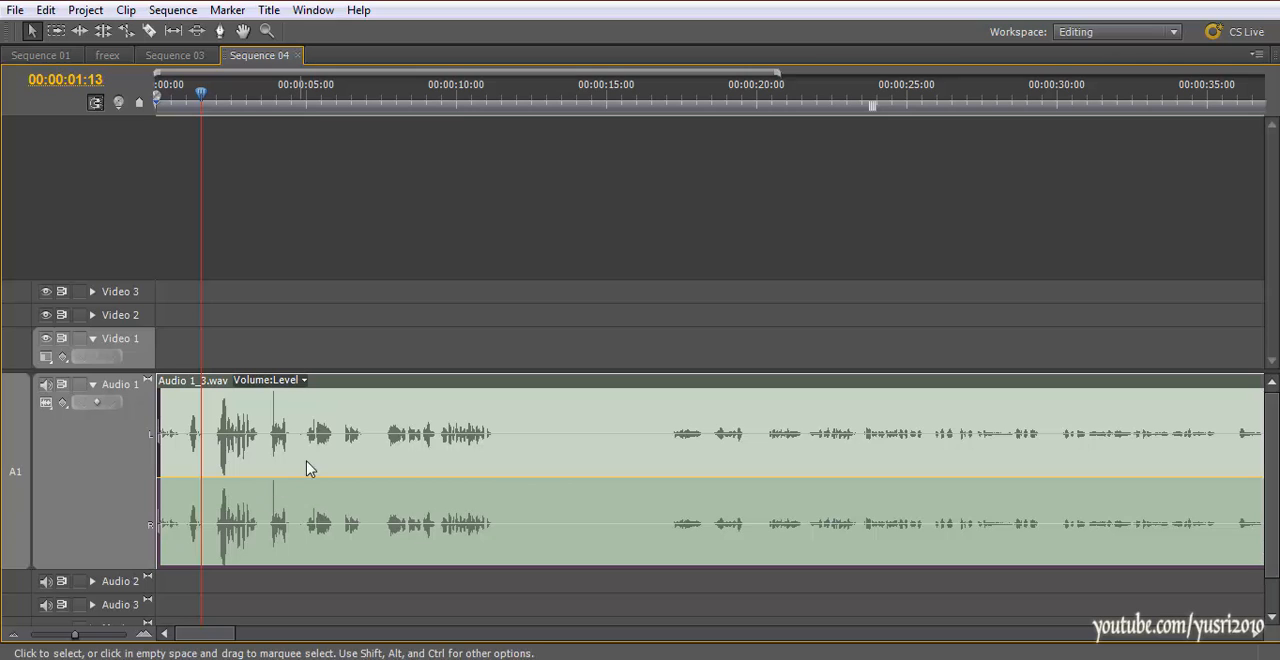
pyautogui.press('space')
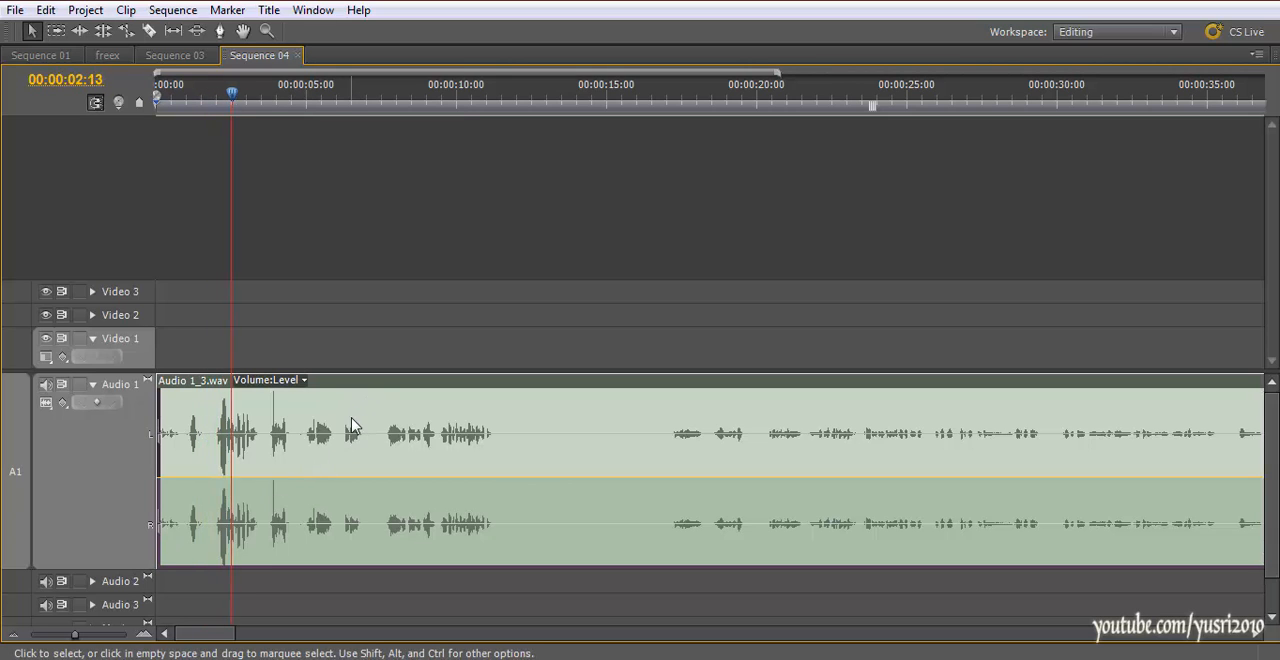
pyautogui.press('space')
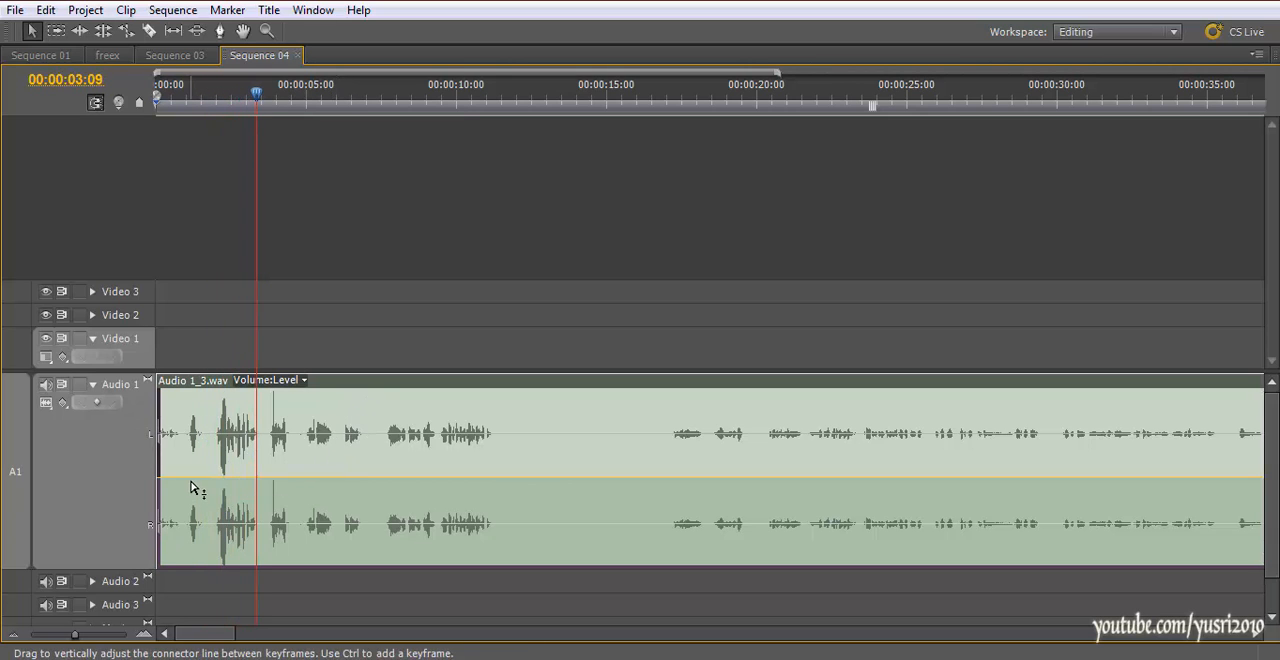
pyautogui.press('`')
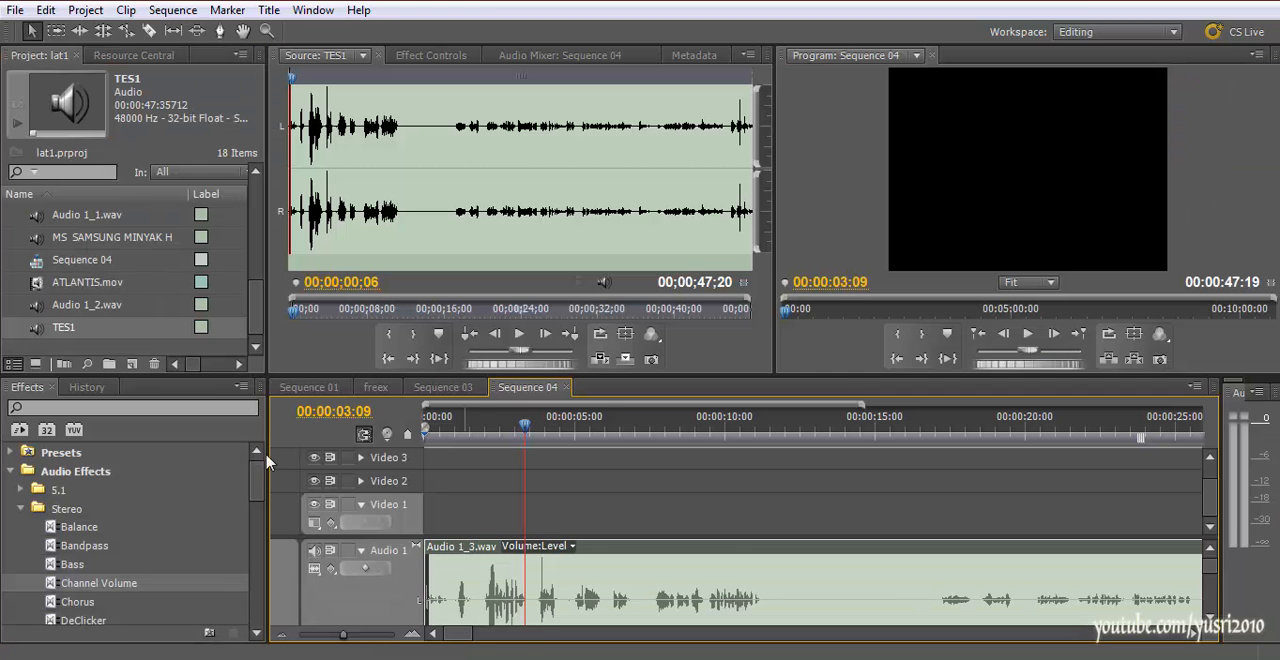
# Switch to the Audio workspace and enlarge the timeline area for Sequence 04
pyautogui.moveTo(1209, 567)
pyautogui.mouseDown()
pyautogui.moveTo(1210, 580)
pyautogui.moveTo(1209, 562)
pyautogui.mouseUp()
pyautogui.moveTo(651, 376); pyautogui.dragTo(651, 336)
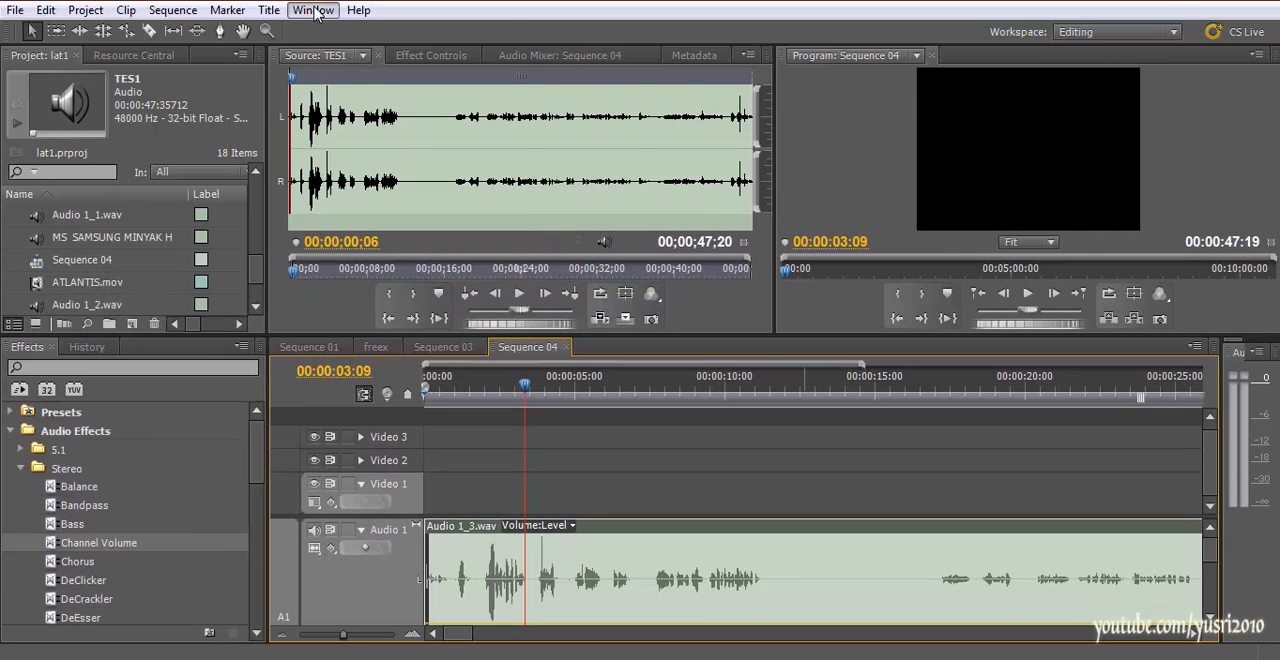
pyautogui.click(314, 11)
pyautogui.moveTo(320, 34)
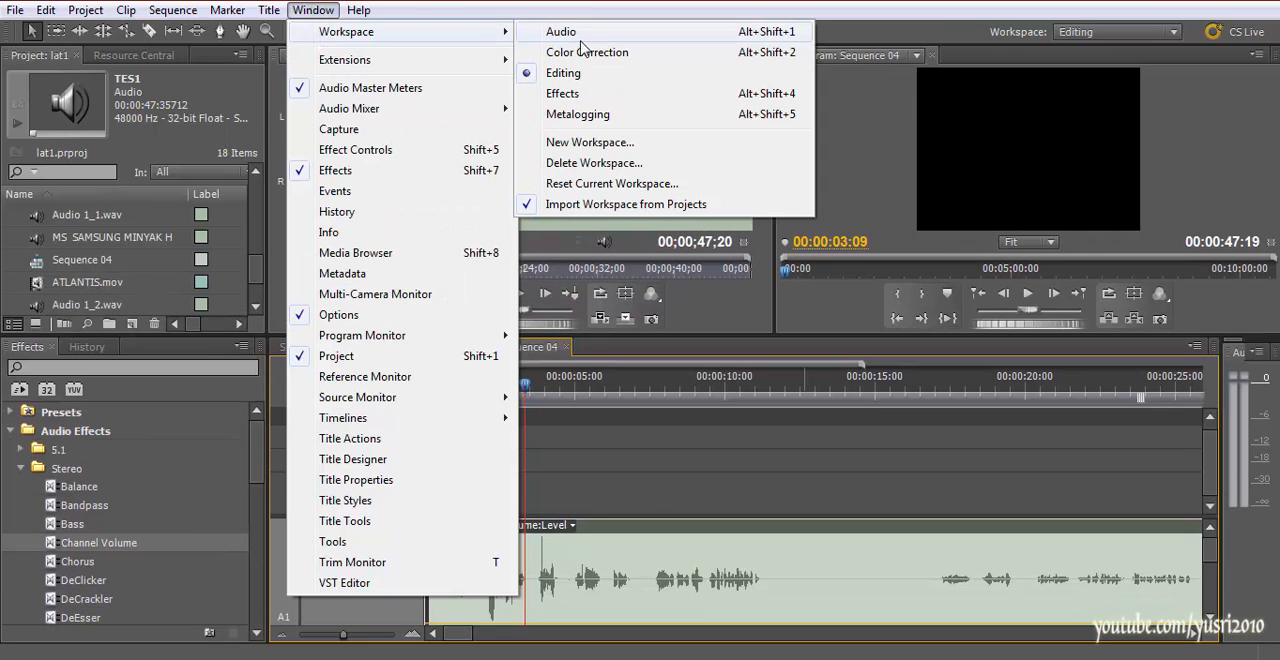
pyautogui.click(582, 72)
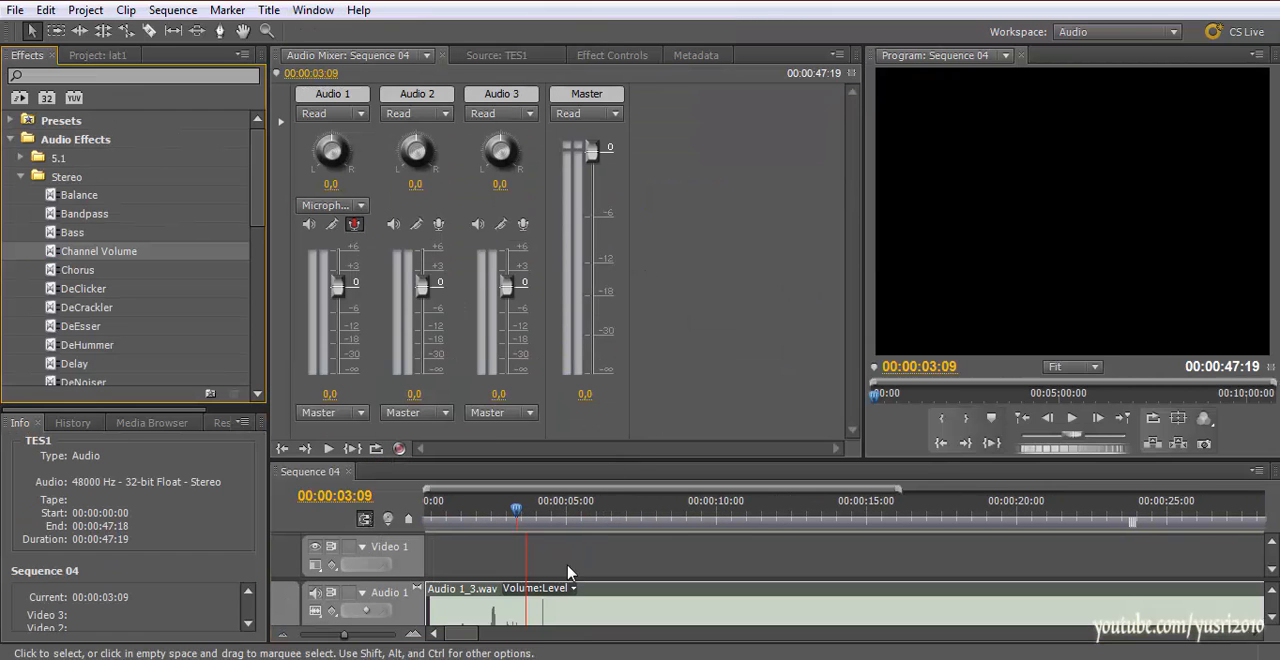
pyautogui.moveTo(555, 461); pyautogui.dragTo(555, 318)
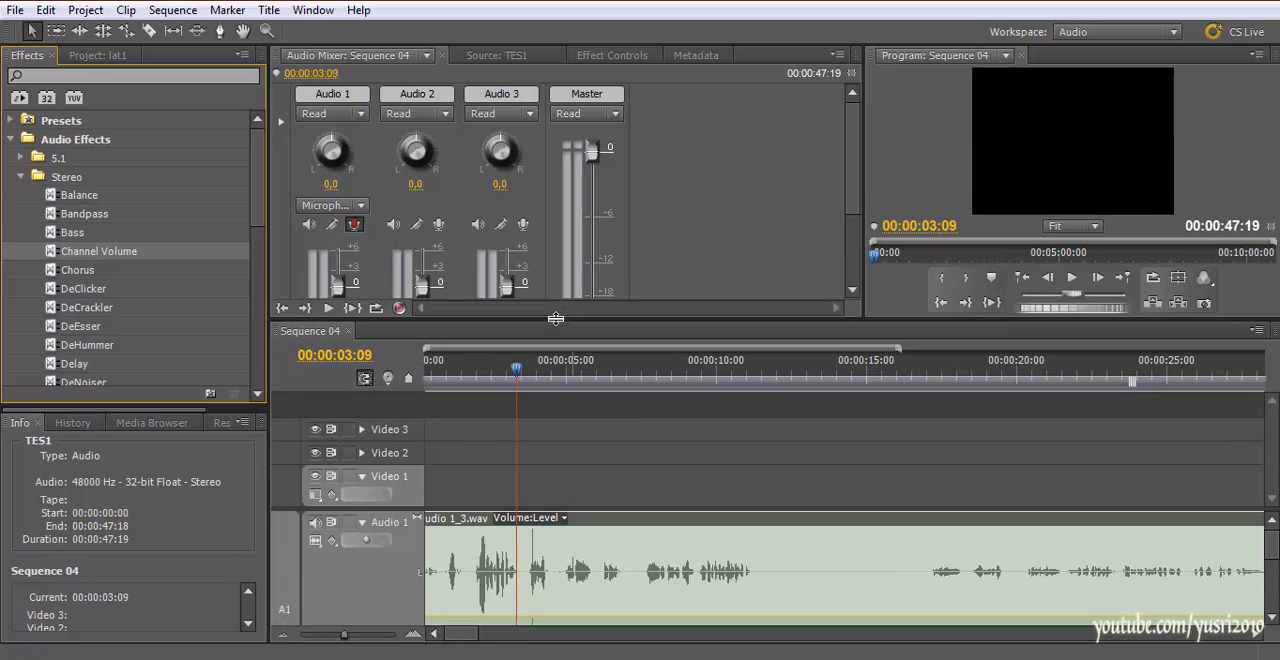
# Give the audio tracks more room in the timeline and reduce Audio 1's height until both clip channels fit
pyautogui.scroll(-1, 574, 487)
pyautogui.moveTo(1273, 551); pyautogui.dragTo(1274, 581)
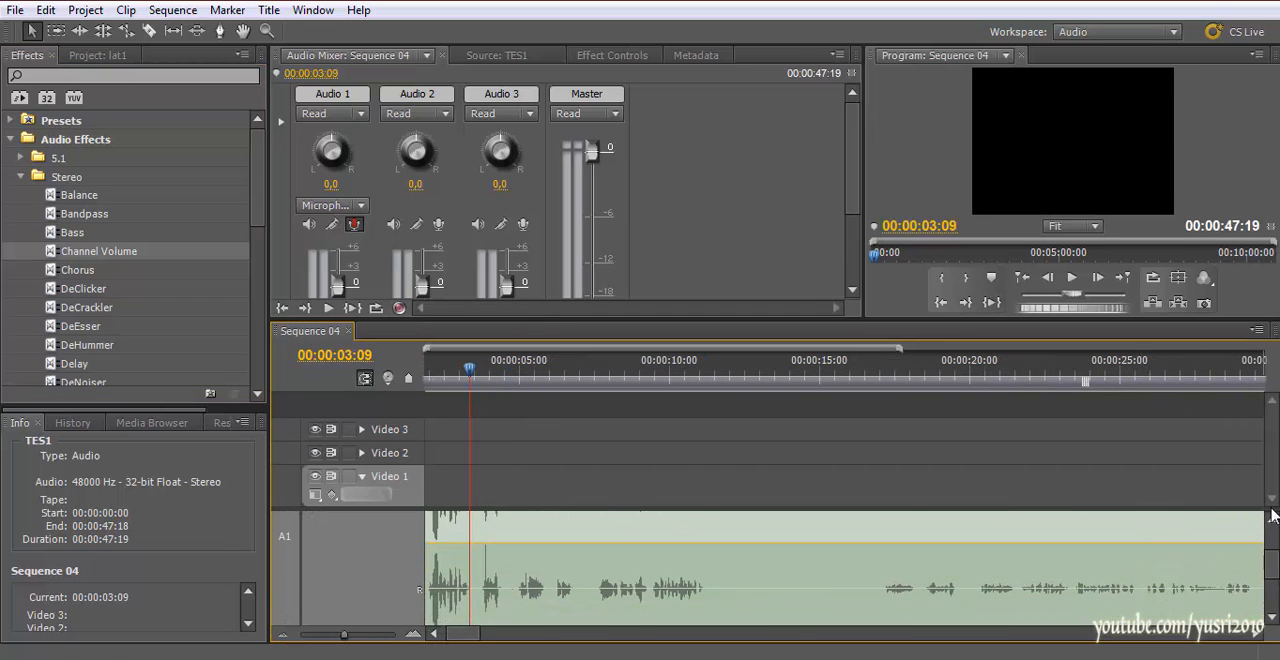
pyautogui.moveTo(1264, 465); pyautogui.dragTo(1264, 453)
pyautogui.scroll(3, 1156, 538)
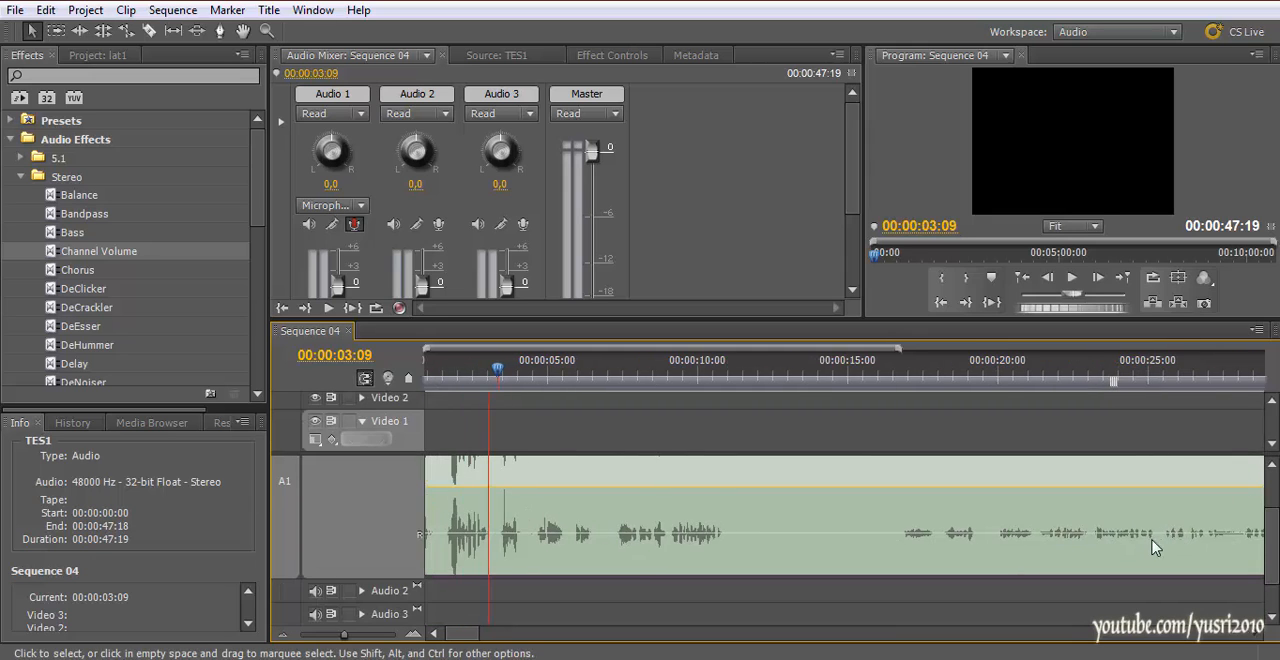
pyautogui.moveTo(1276, 536)
pyautogui.mouseDown()
pyautogui.moveTo(1274, 505)
pyautogui.moveTo(1275, 534)
pyautogui.mouseUp()
pyautogui.scroll(-1, 387, 606)
pyautogui.scroll(-1, 461, 533)
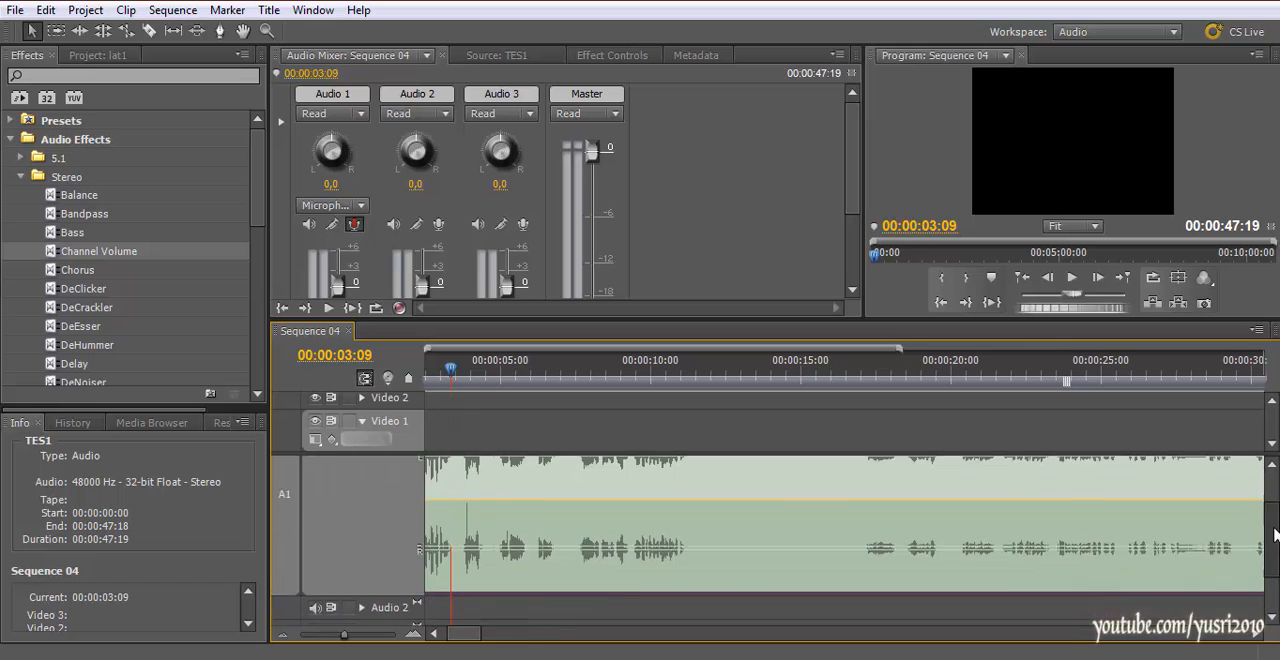
pyautogui.moveTo(392, 593); pyautogui.dragTo(389, 538)
pyautogui.scroll(5, 944, 500)
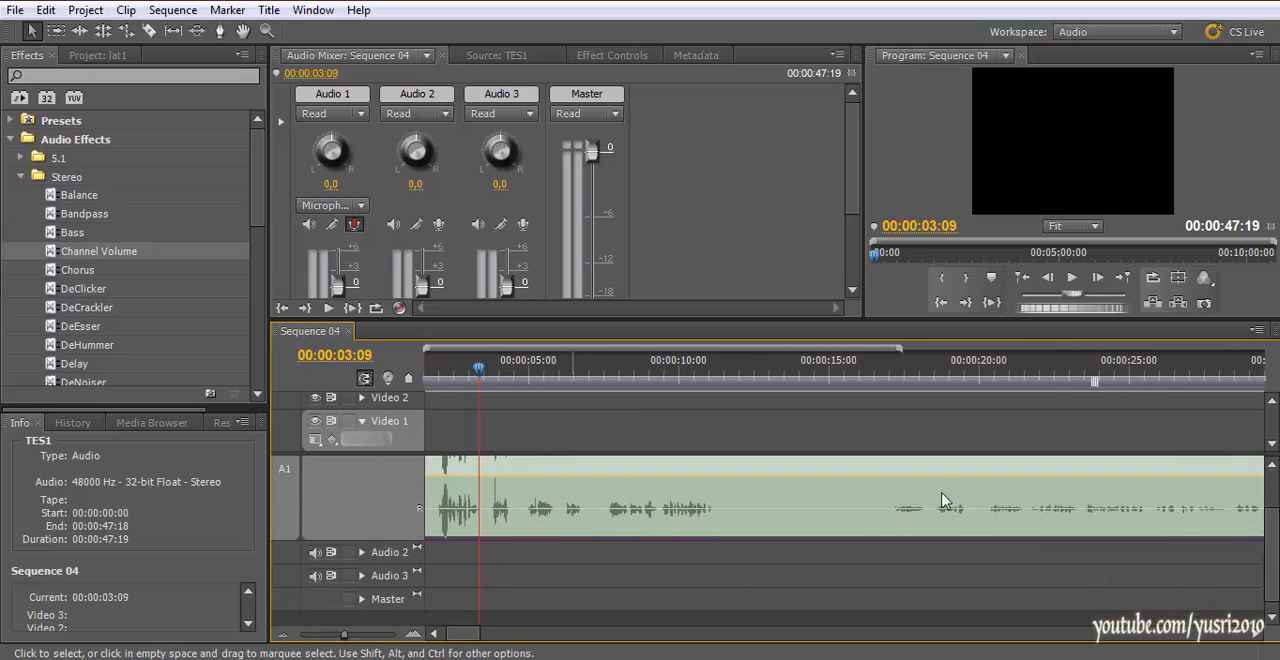
pyautogui.moveTo(1276, 530); pyautogui.dragTo(1274, 492)
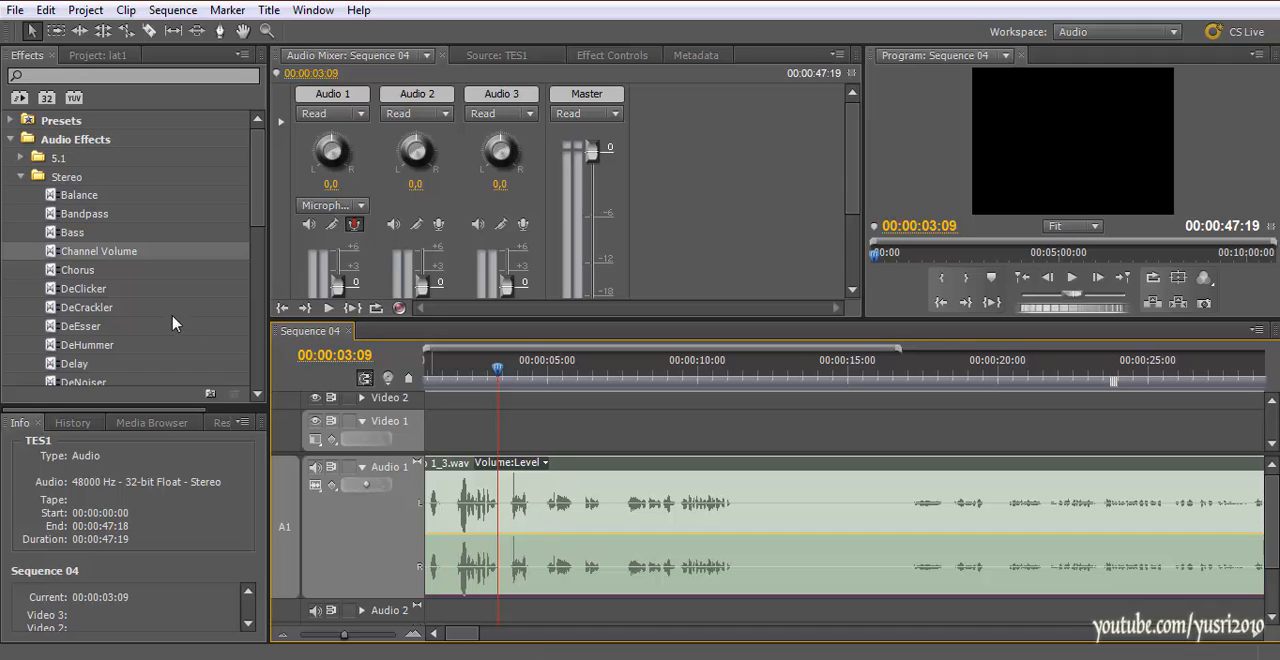
# Compare the Stereo and Mono audio effect lists, leaving the Stereo list expanded
pyautogui.click(18, 178)
pyautogui.click(18, 178)
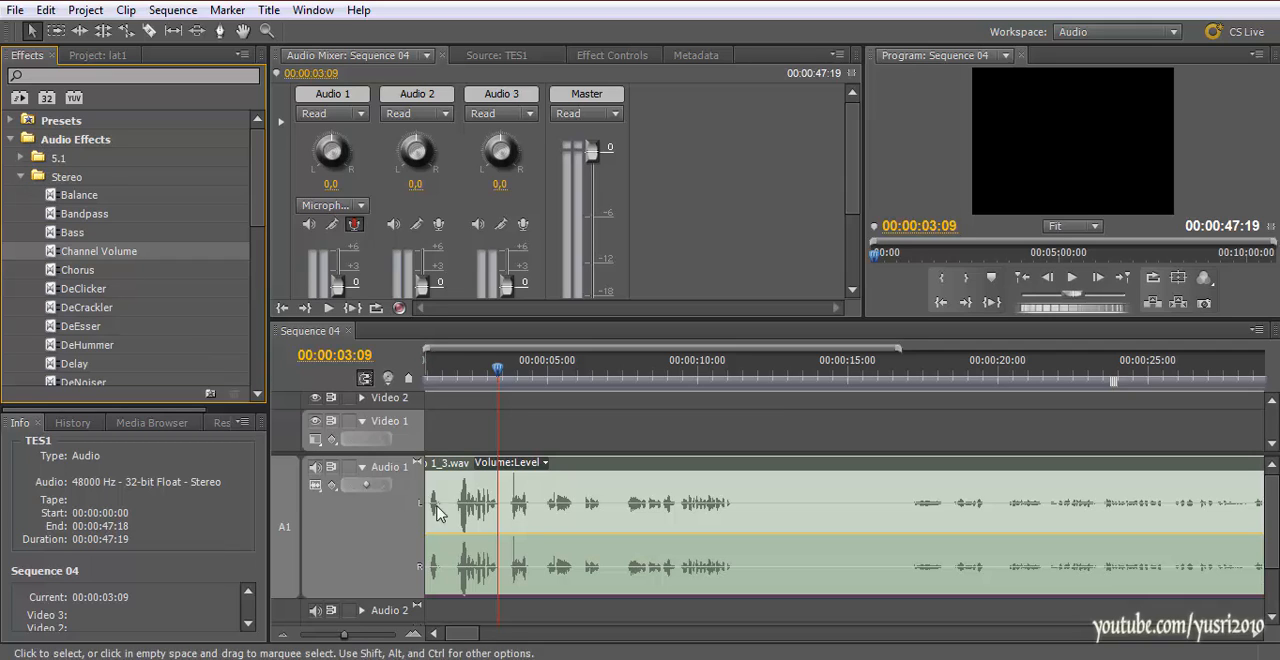
pyautogui.click(22, 177)
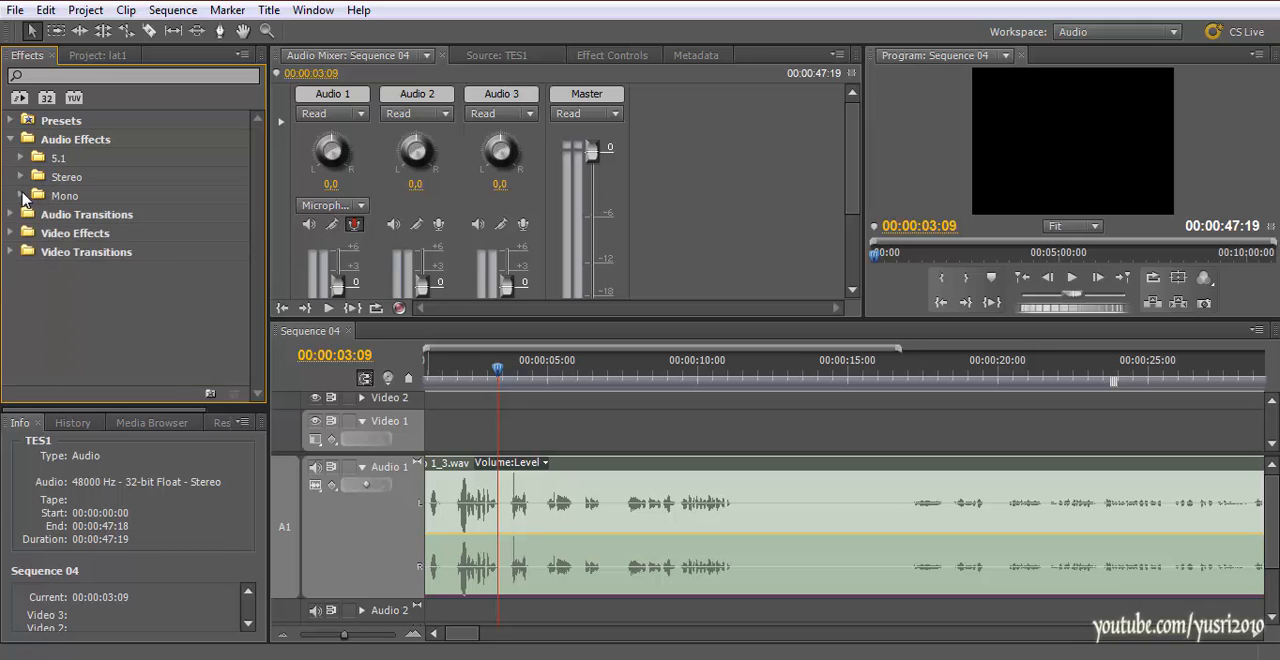
pyautogui.click(22, 196)
pyautogui.click(21, 196)
pyautogui.click(20, 197)
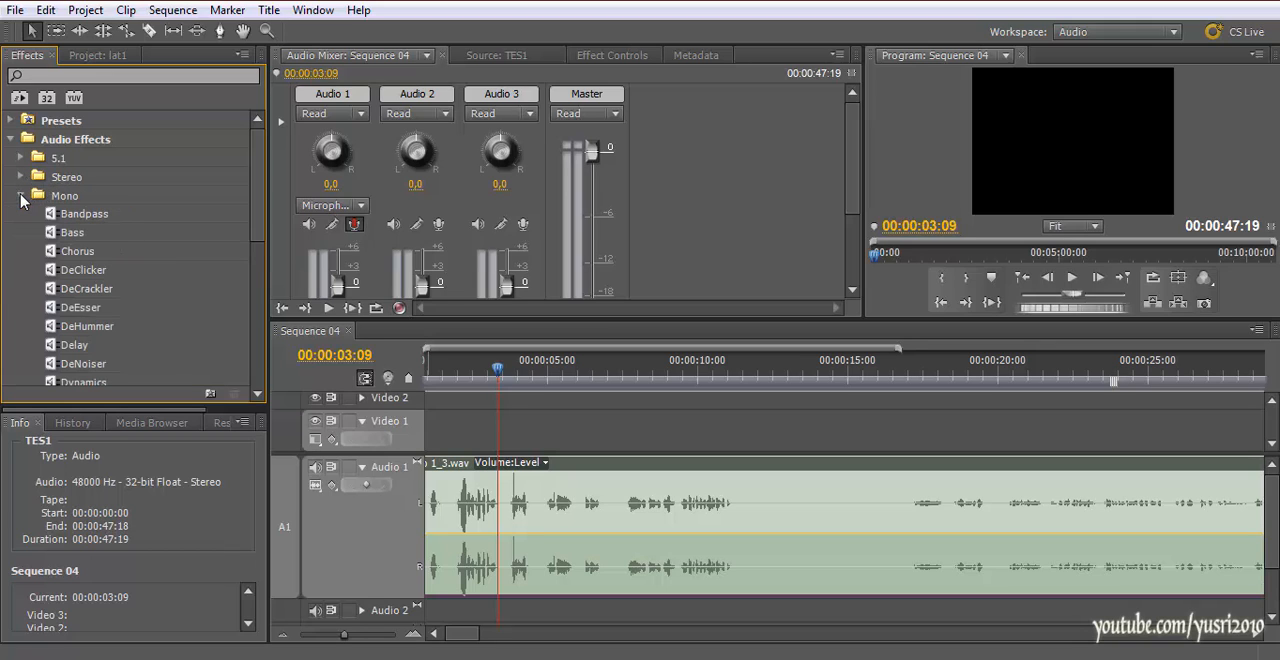
pyautogui.click(21, 177)
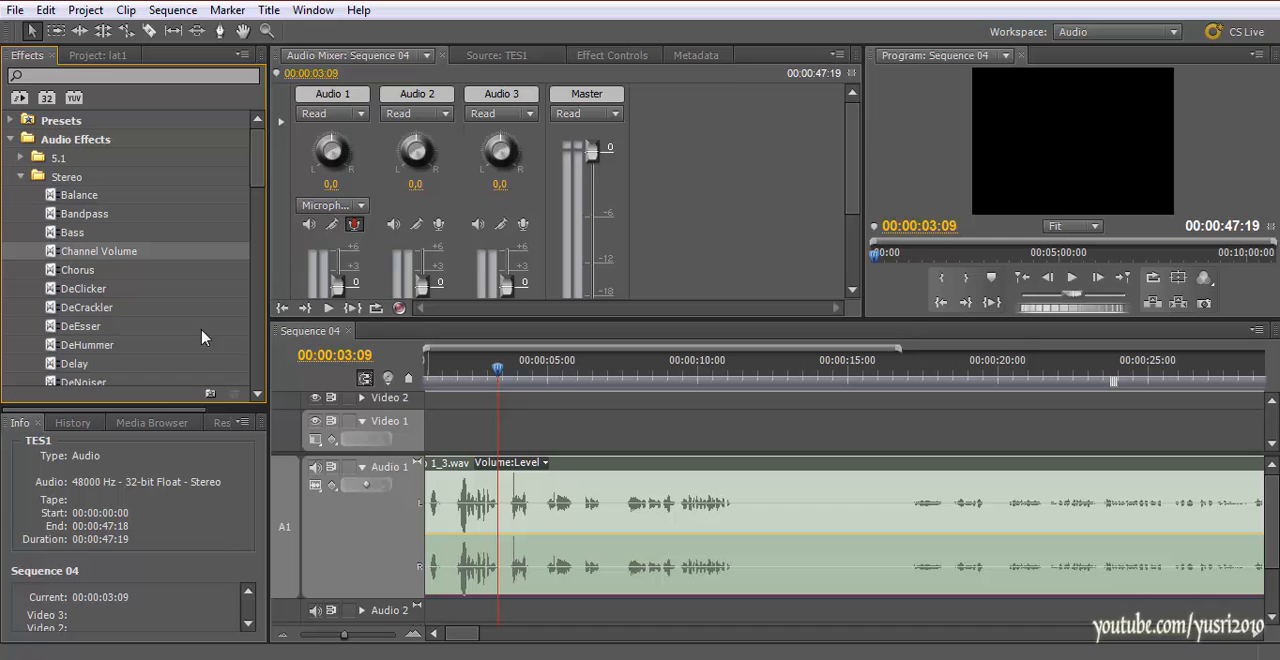
# Apply the stereo Volume effect to the Audio 1_3.wav clip and show its settings in Effect Controls
pyautogui.scroll(1, 543, 540)
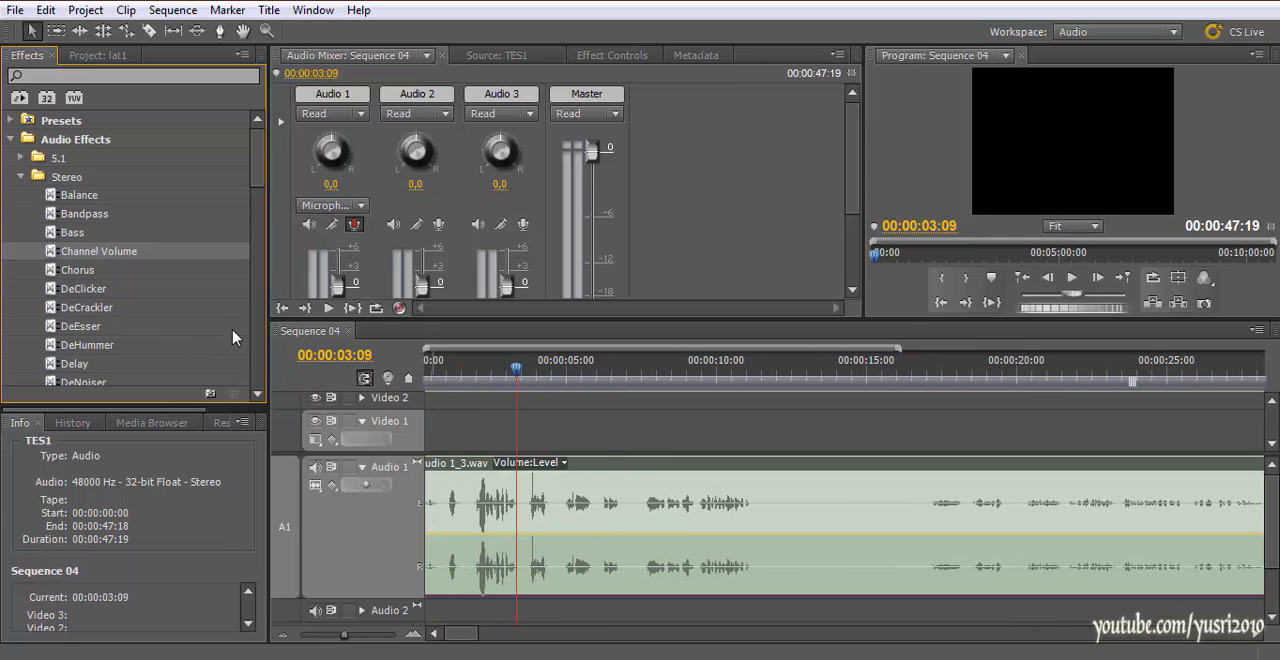
pyautogui.scroll(-5, 200, 270)
pyautogui.scroll(-2, 215, 261)
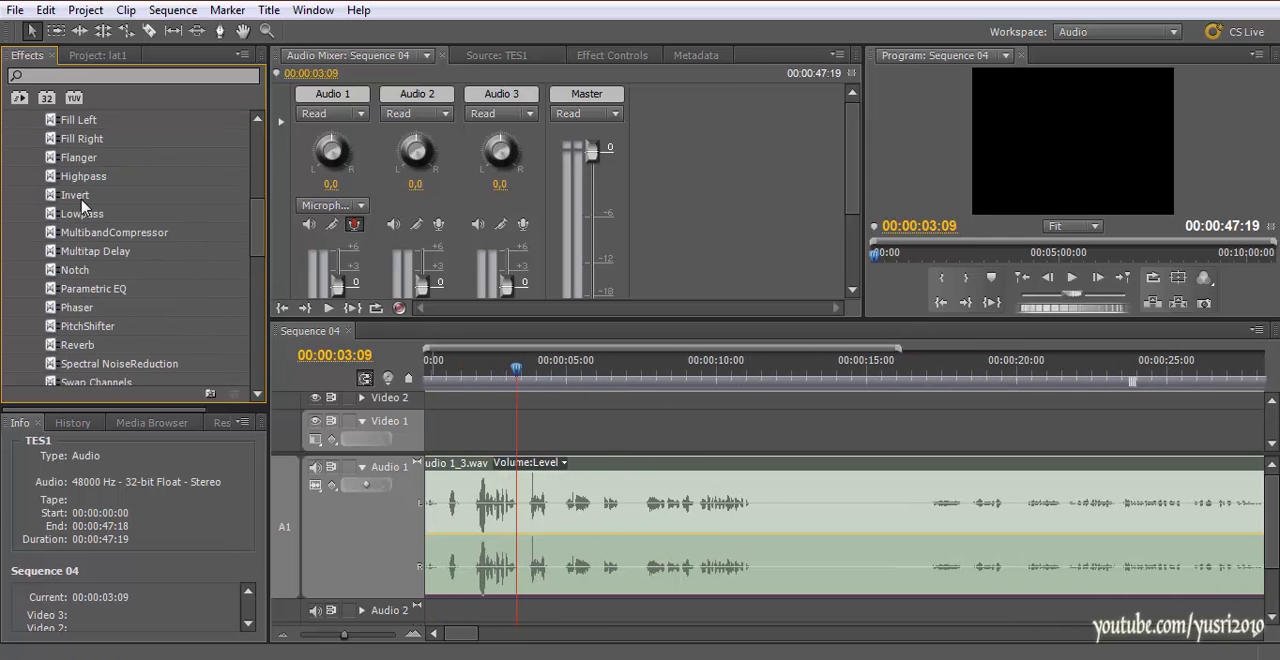
pyautogui.scroll(-2, 77, 329)
pyautogui.scroll(2, 78, 333)
pyautogui.scroll(-2, 77, 333)
pyautogui.moveTo(77, 330); pyautogui.dragTo(495, 517)
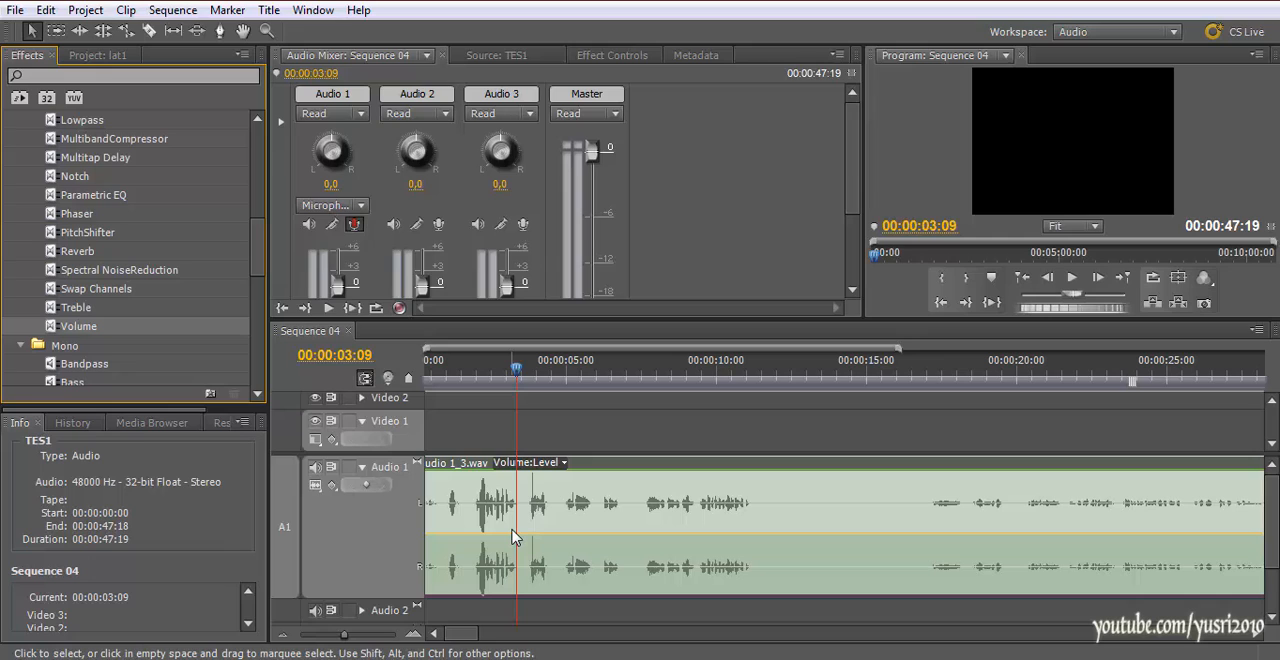
pyautogui.doubleClick(512, 537)
pyautogui.click(789, 61)
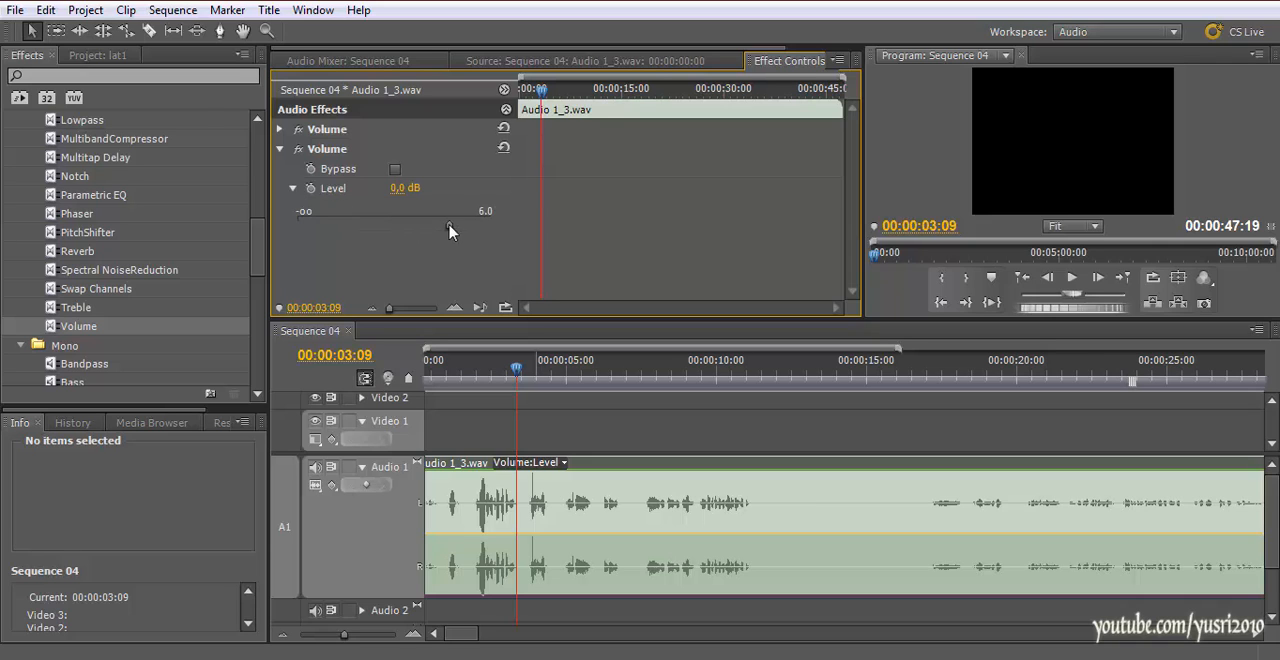
# Set the added Volume effect's Level to 6.0 dB on the Audio 1_3.wav clip and play it back
pyautogui.press('space')
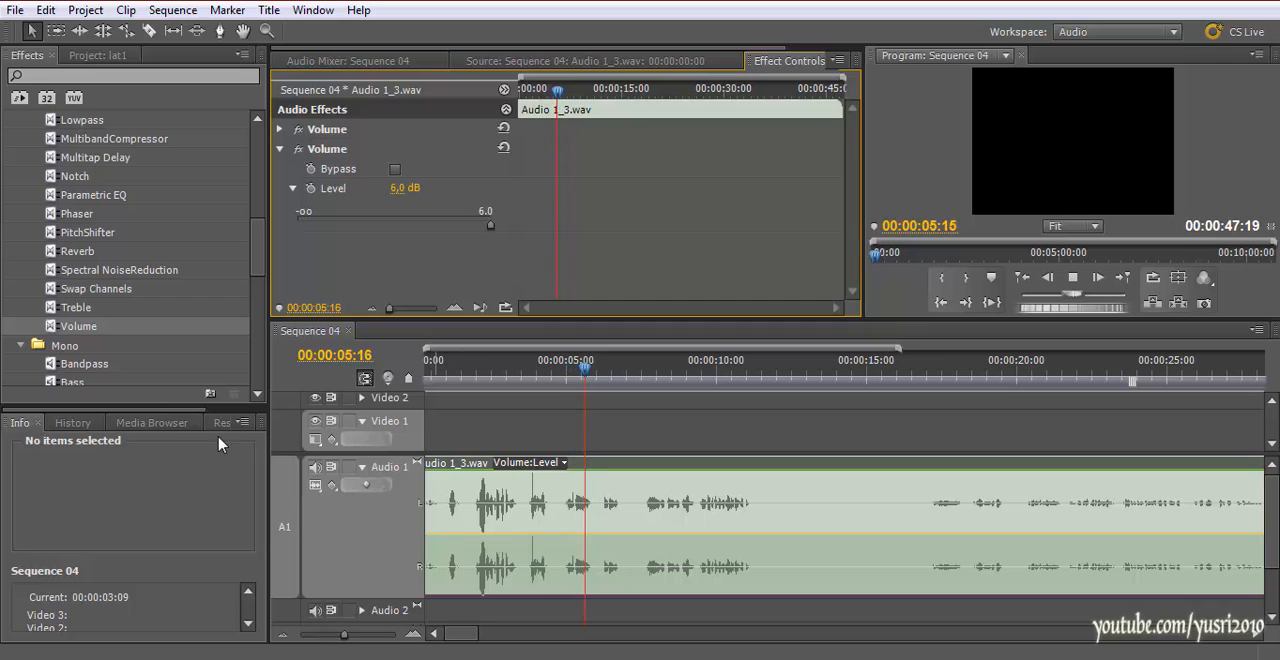
pyautogui.press('space')
# Switch to the Editing workspace and play Sequence 04 from an early point while watching the audio meters
pyautogui.click(318, 17)
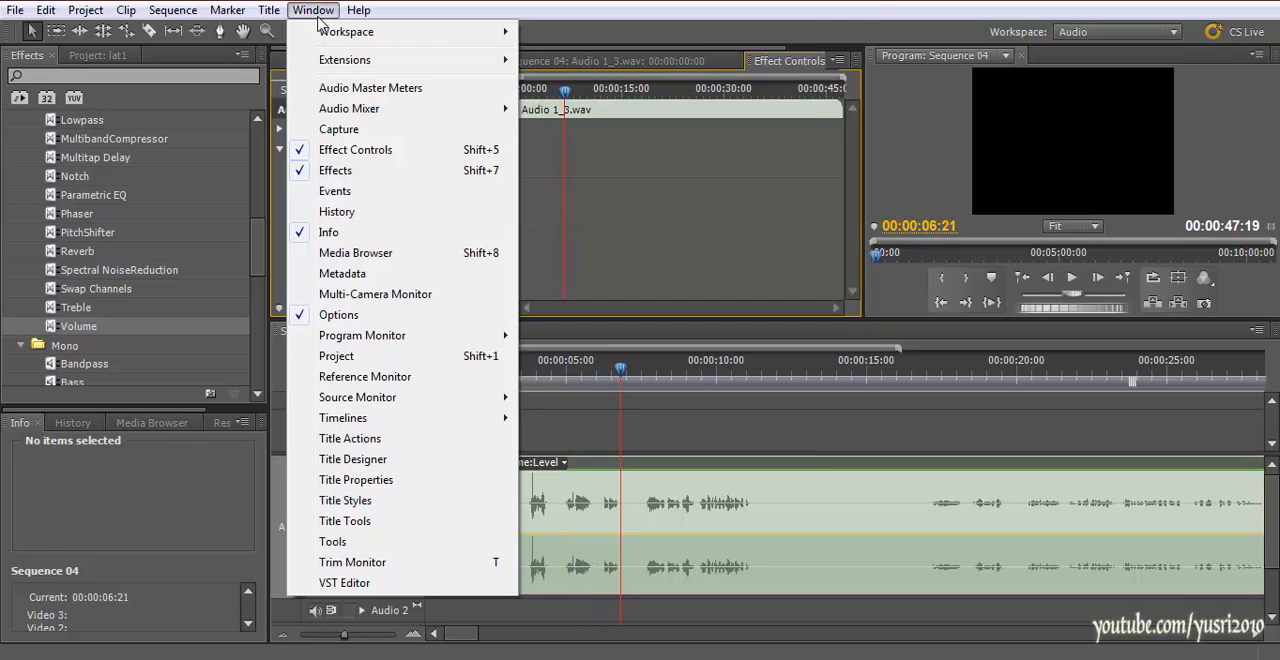
pyautogui.moveTo(408, 33)
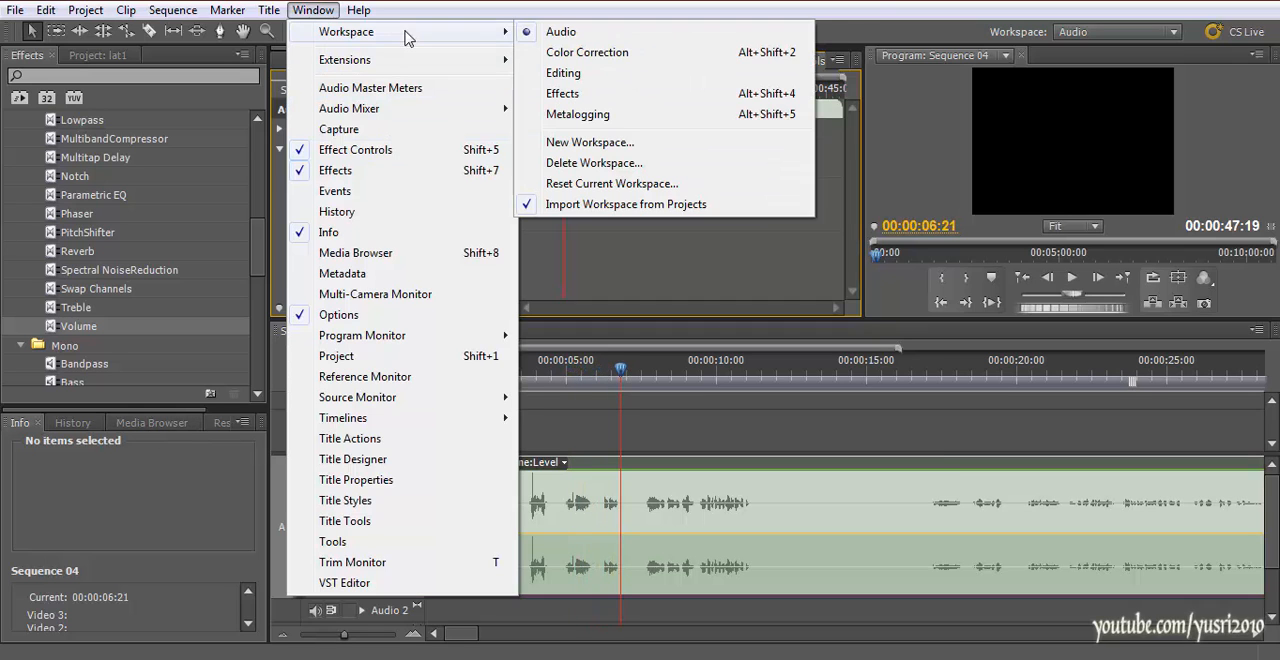
pyautogui.click(563, 73)
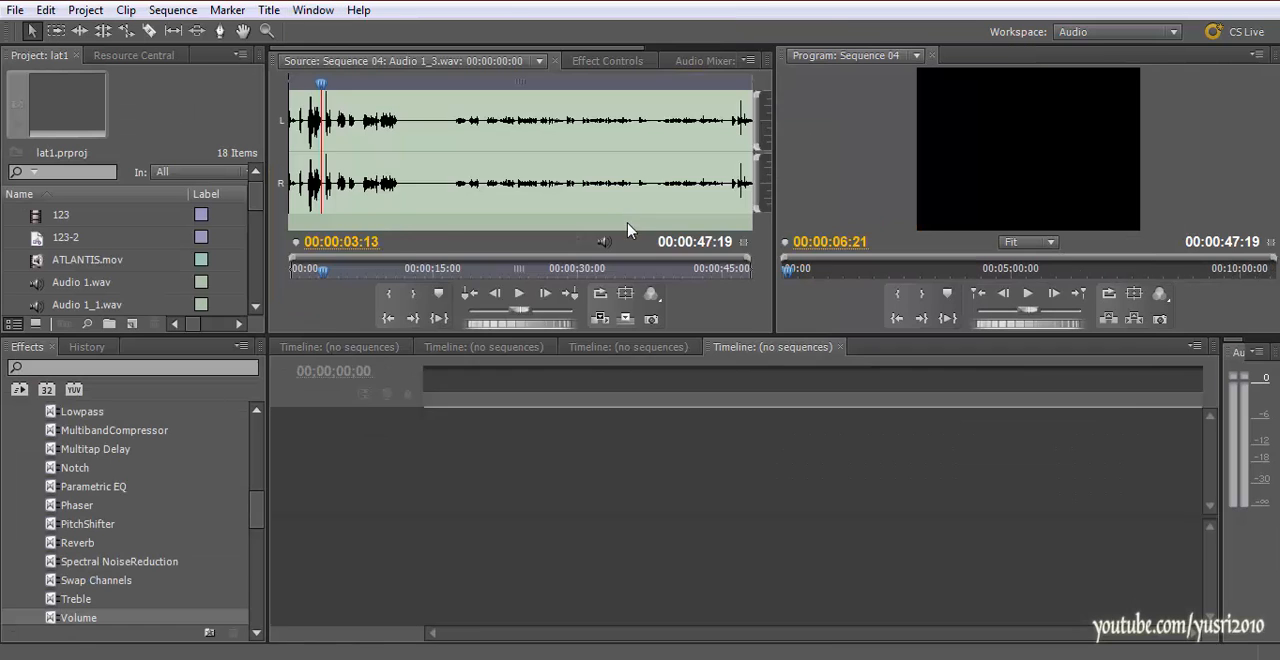
pyautogui.moveTo(612, 390); pyautogui.dragTo(558, 388)
pyautogui.press('space')
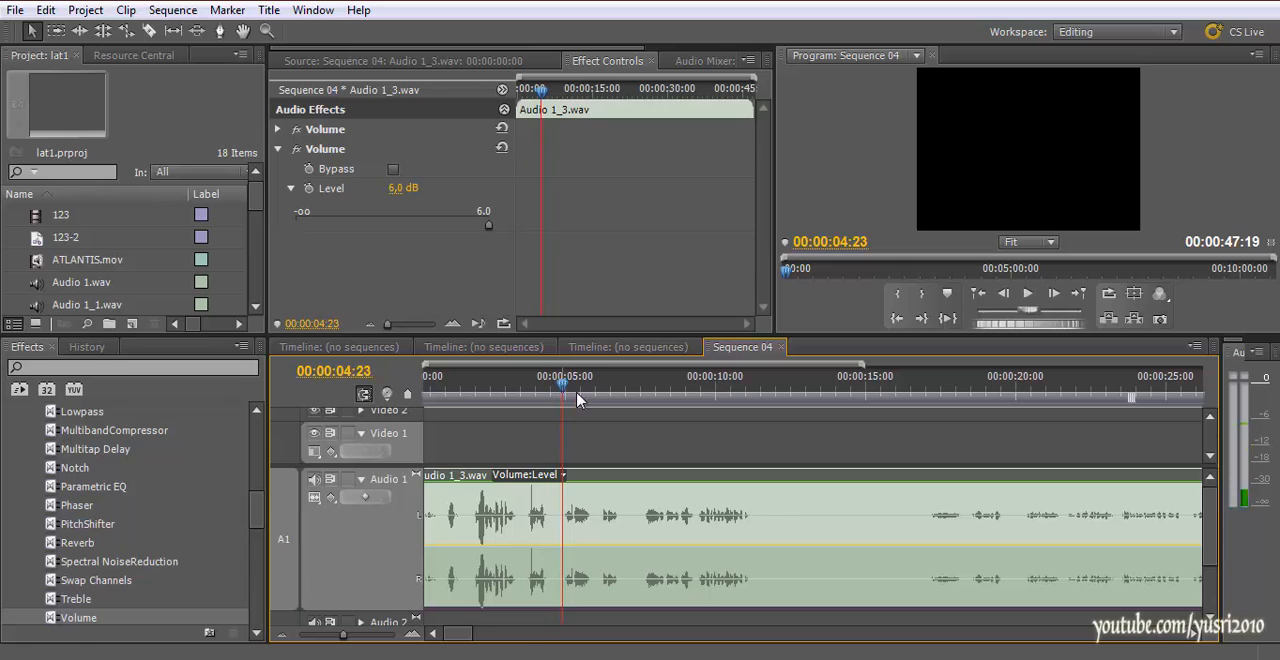
pyautogui.press('space')
# Turn off both Volume effects on the Audio 1_3.wav clip and play the sequence to check the audio meters
pyautogui.press('space')
pyautogui.press('space')
pyautogui.click(296, 130)
pyautogui.press('space')
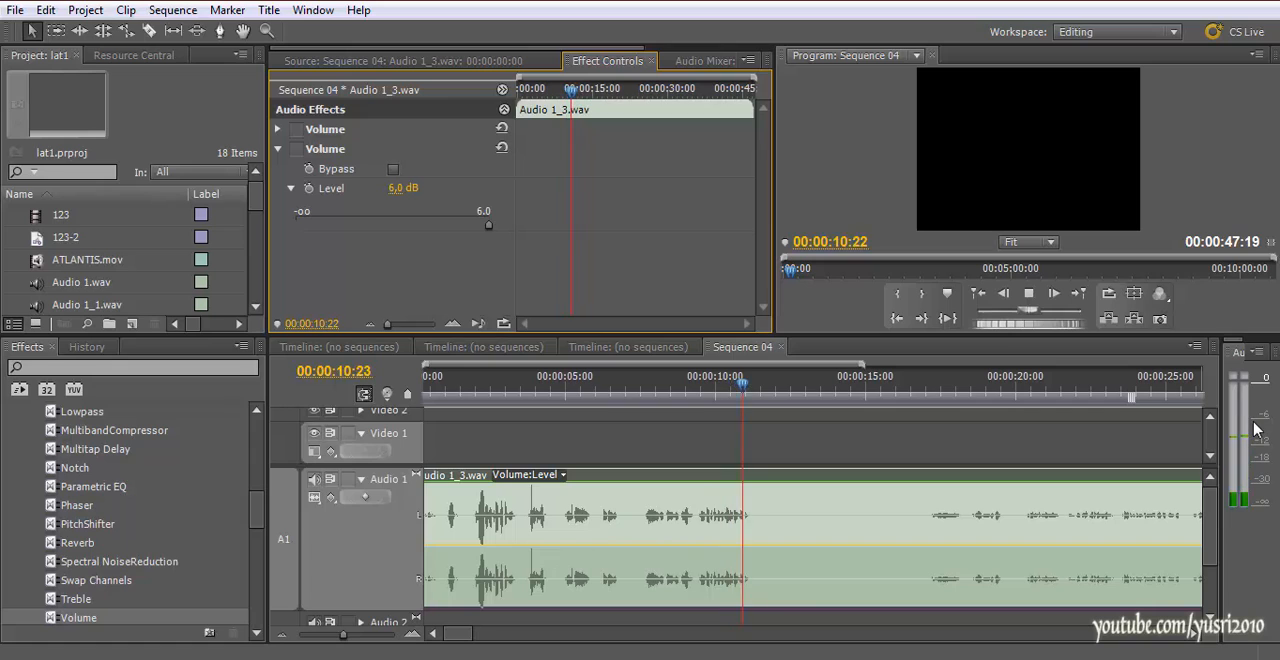
pyautogui.press('space')
pyautogui.moveTo(676, 396); pyautogui.dragTo(655, 395)
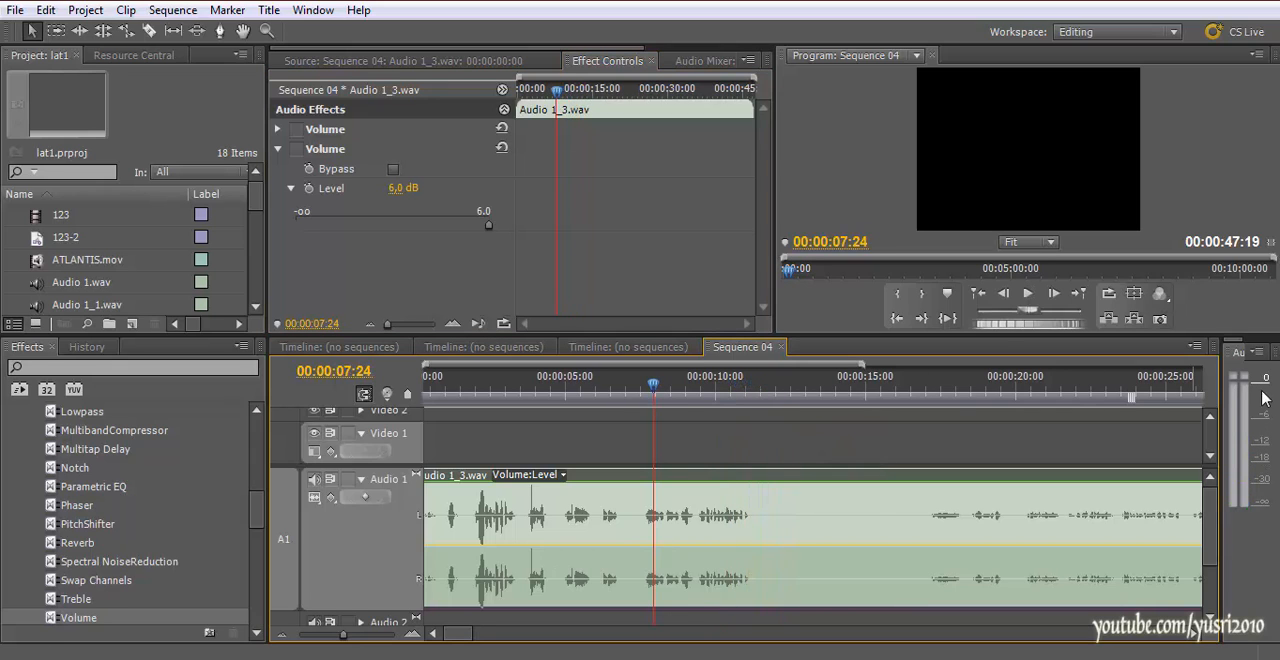
pyautogui.click(477, 398)
pyautogui.press('space')
# Turn the added 6.0 dB Volume effect back on and replay the clip to compare its loudness
pyautogui.press('space')
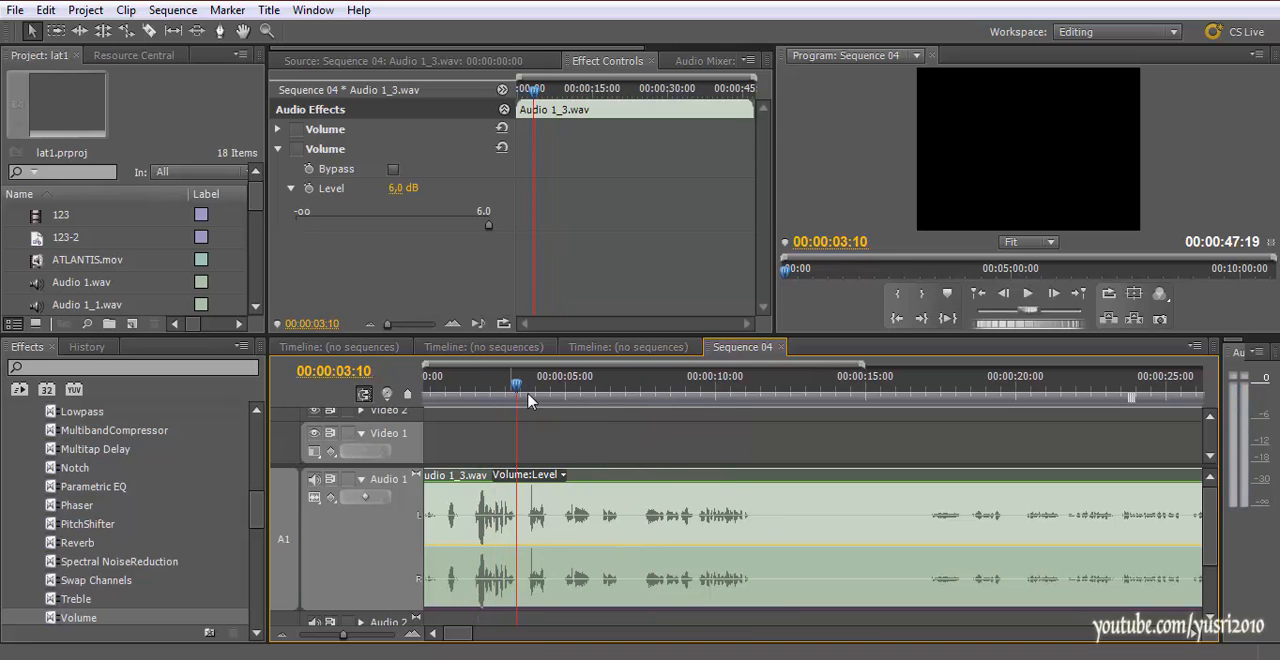
pyautogui.click(296, 149)
pyautogui.moveTo(577, 408); pyautogui.dragTo(571, 408)
pyautogui.press('space')
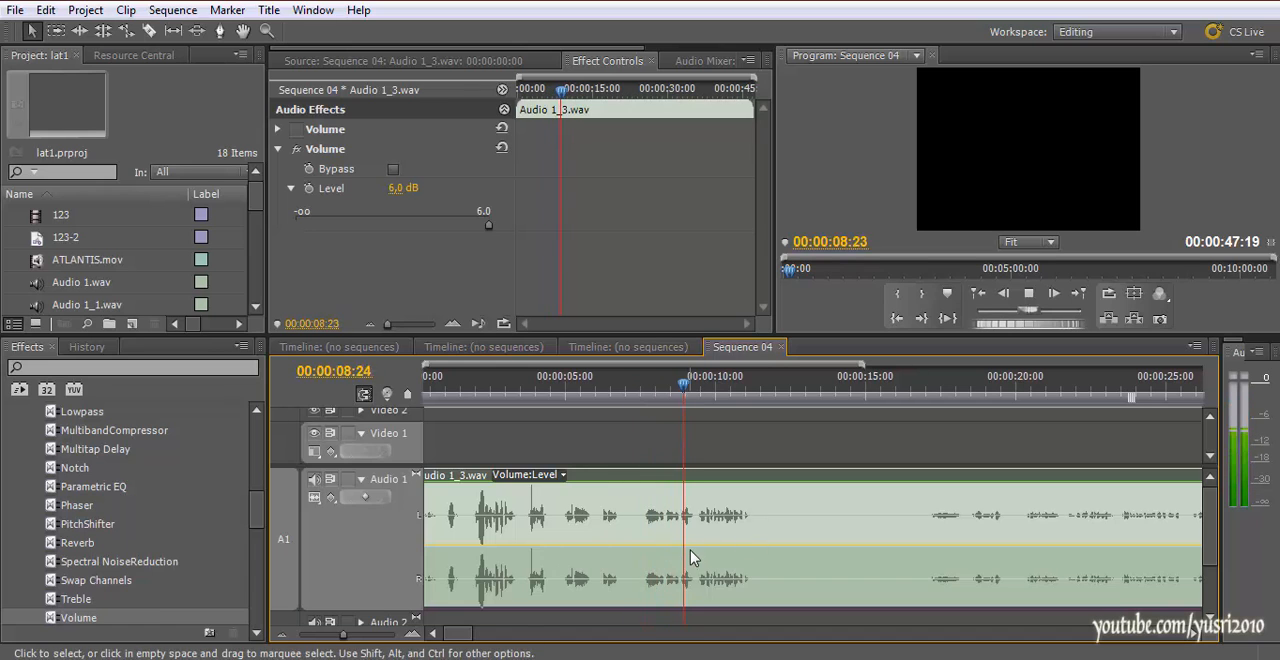
pyautogui.click(714, 389)
pyautogui.press('space')
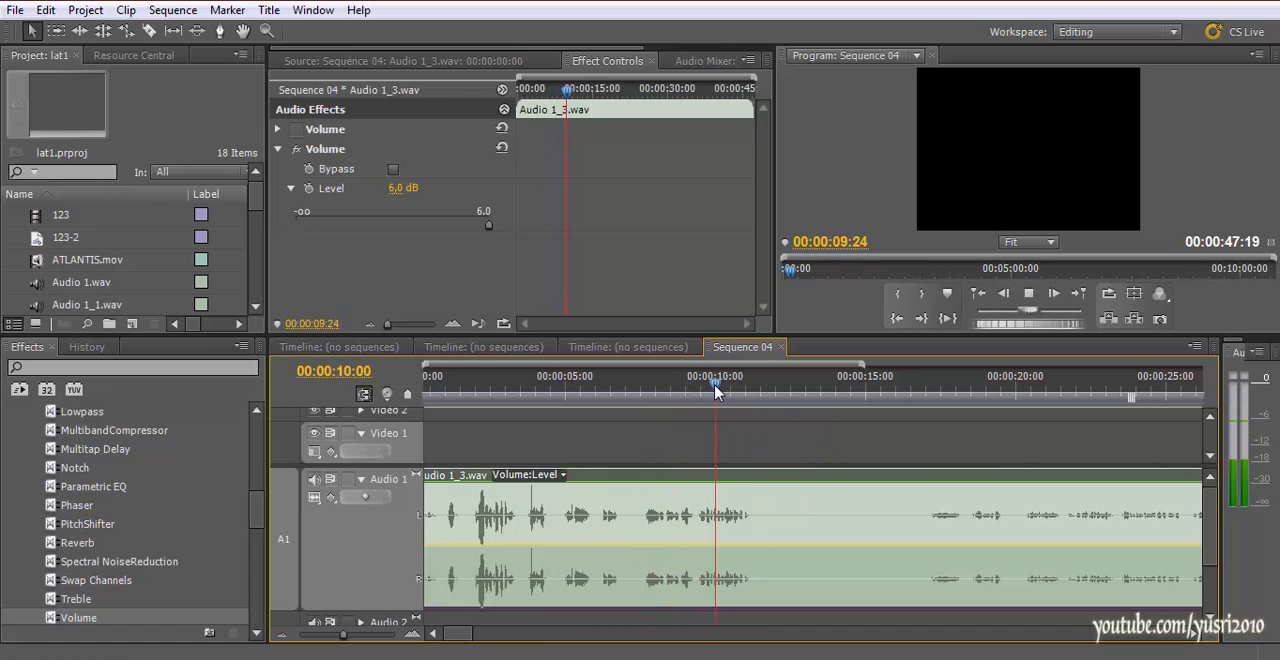
pyautogui.click(598, 390)
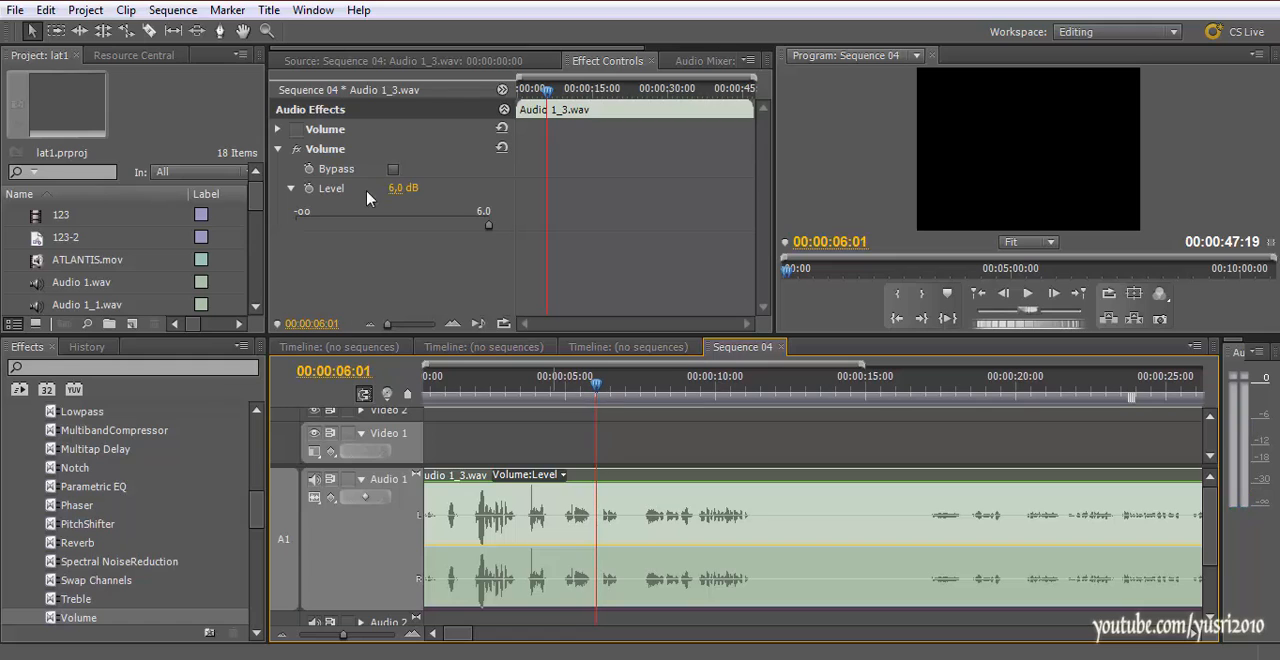
# Apply the stereo DeNoiser effect to the Audio 1_3.wav clip, expand its settings and play the clip
pyautogui.scroll(-2, 90, 520)
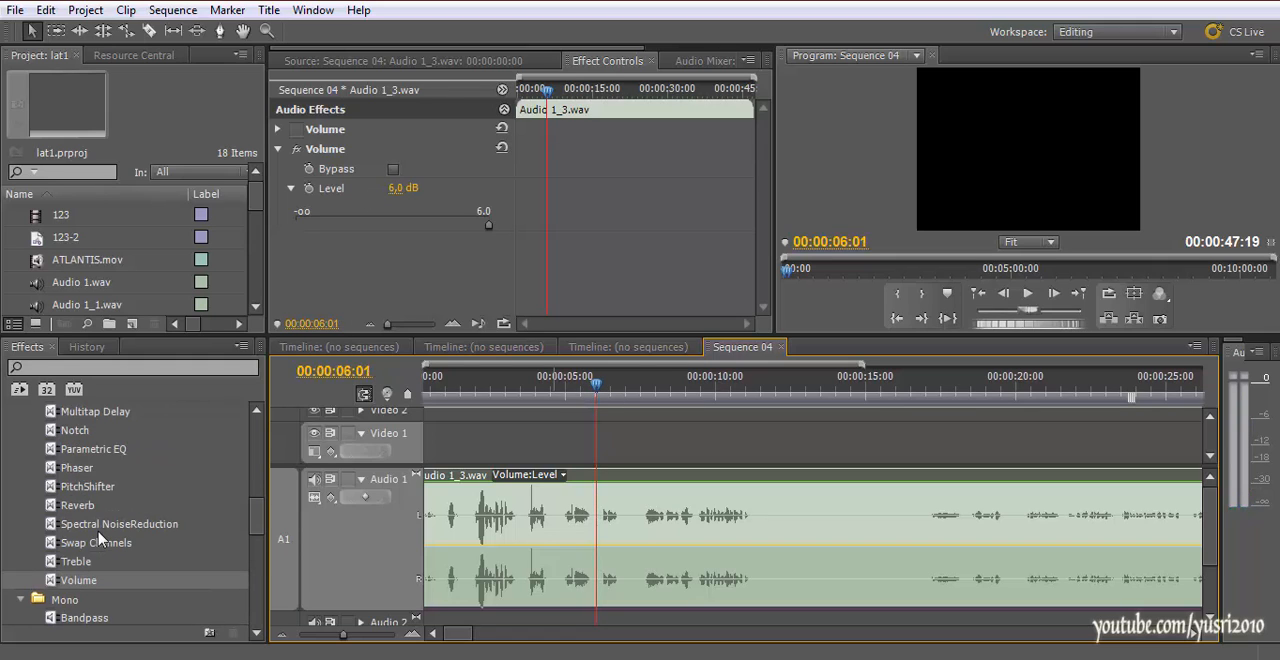
pyautogui.scroll(6, 98, 538)
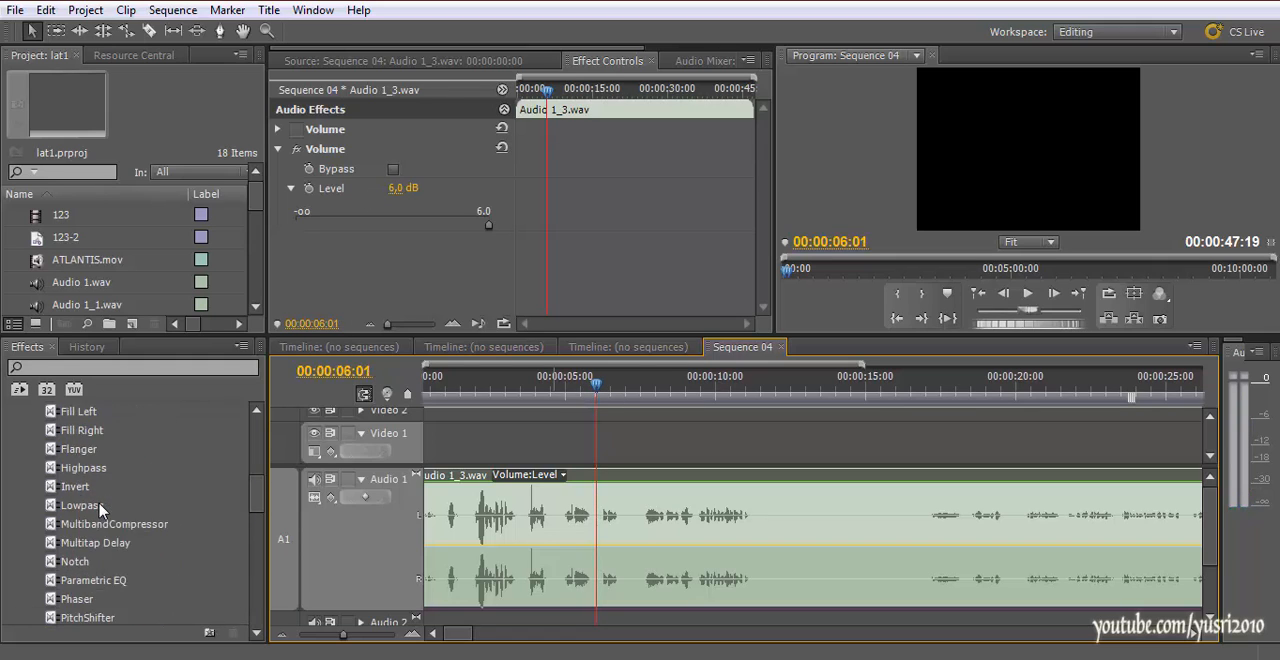
pyautogui.scroll(2, 100, 511)
pyautogui.moveTo(95, 488); pyautogui.dragTo(515, 540)
pyautogui.click(278, 242)
pyautogui.scroll(-1, 446, 255)
pyautogui.click(539, 381)
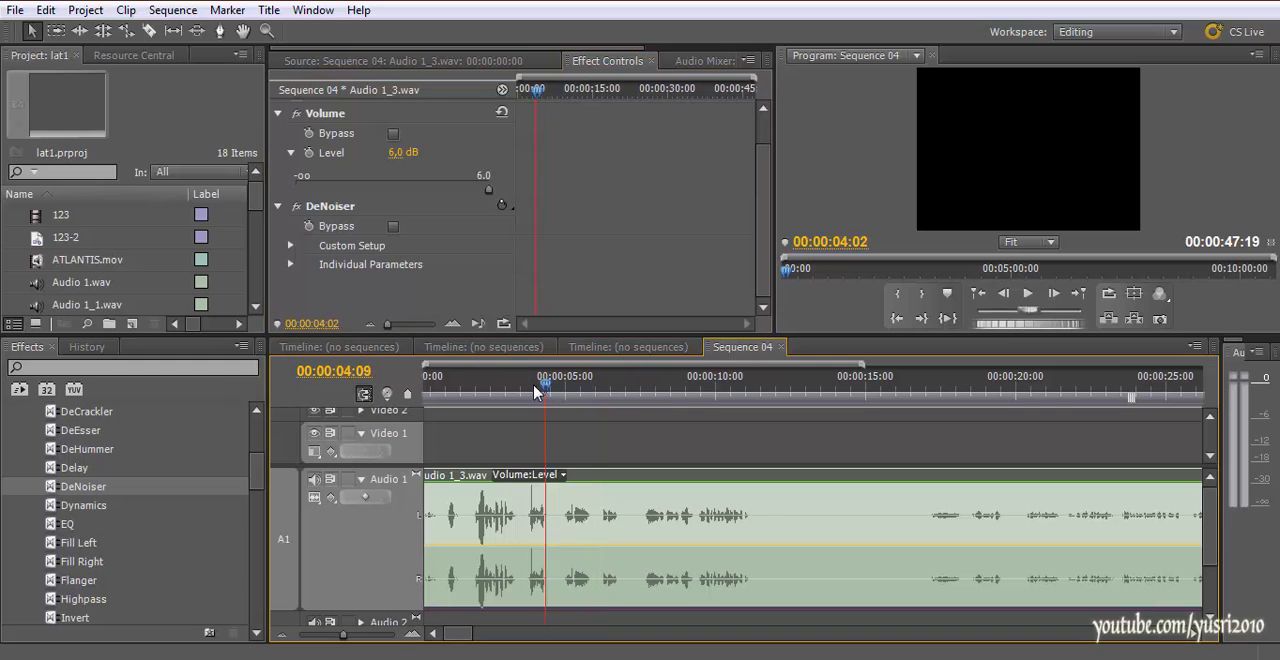
pyautogui.press('space')
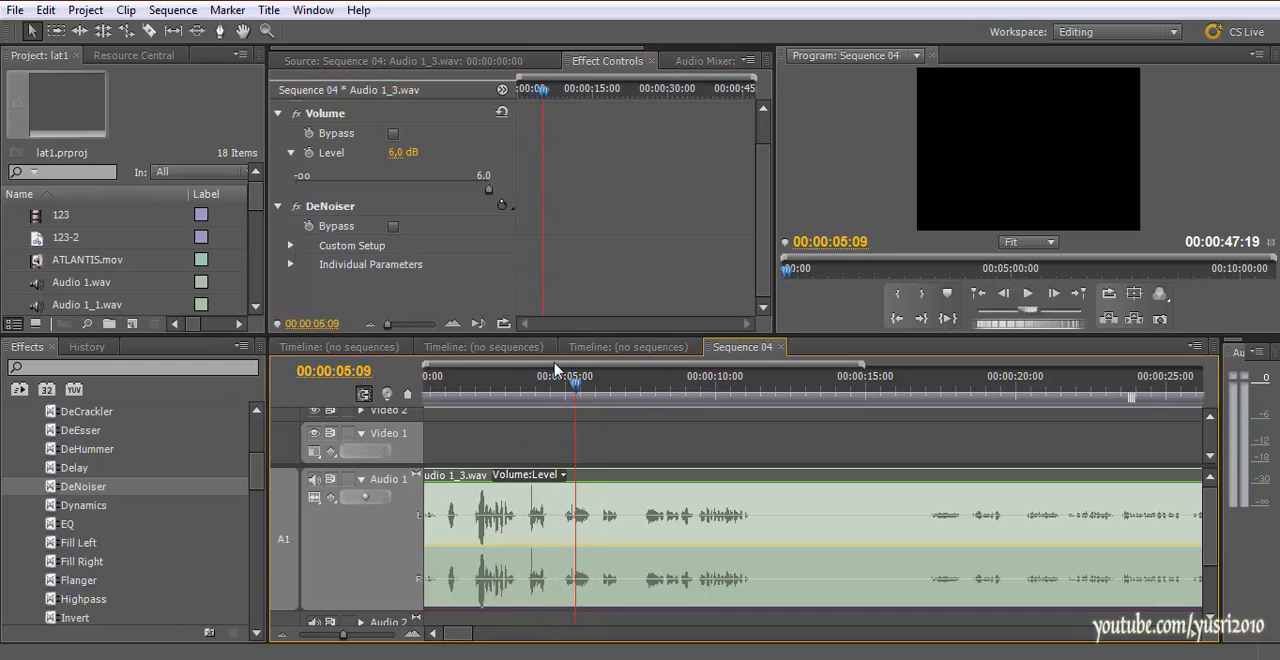
# Set the DeNoiser's Reduction to -6.8 dB under Individual Parameters and play several parts of the clip
pyautogui.click(290, 265)
pyautogui.scroll(-1, 332, 286)
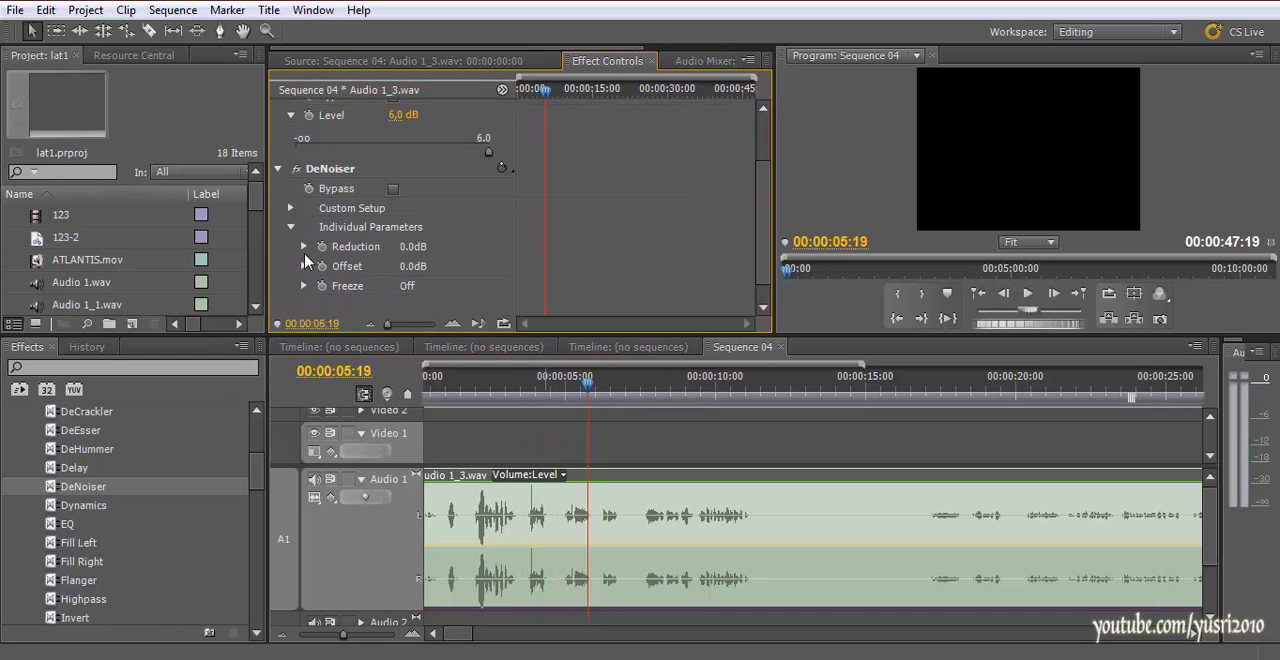
pyautogui.click(304, 246)
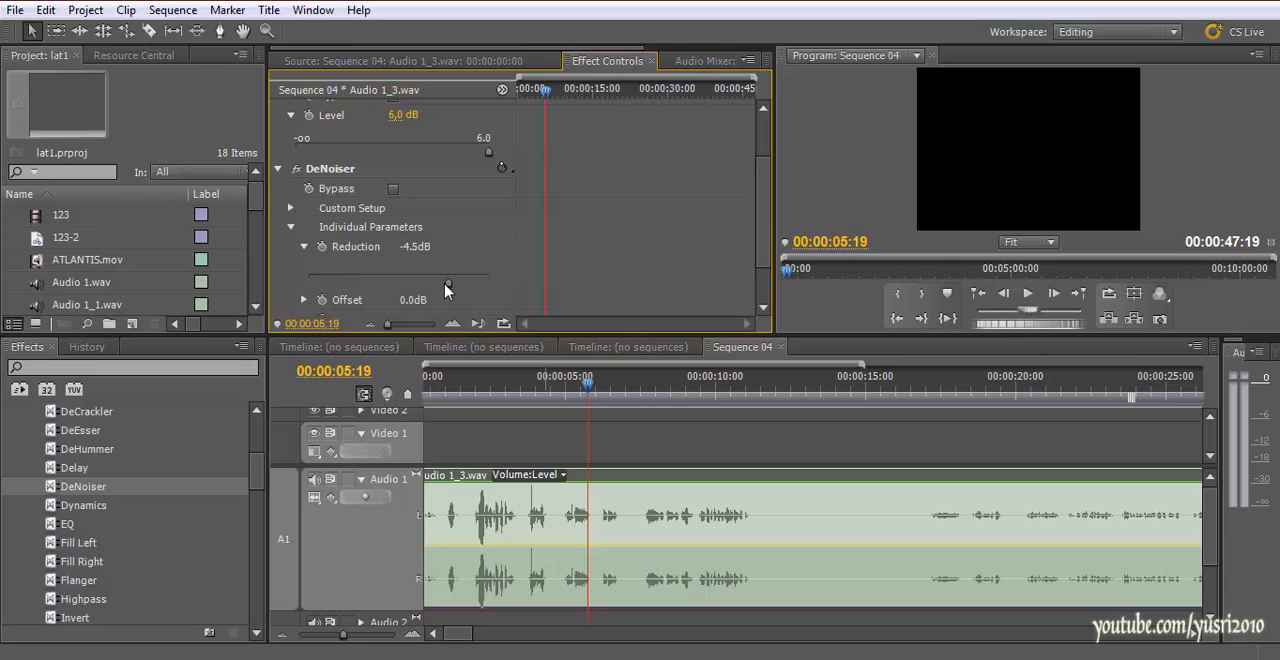
pyautogui.press('space')
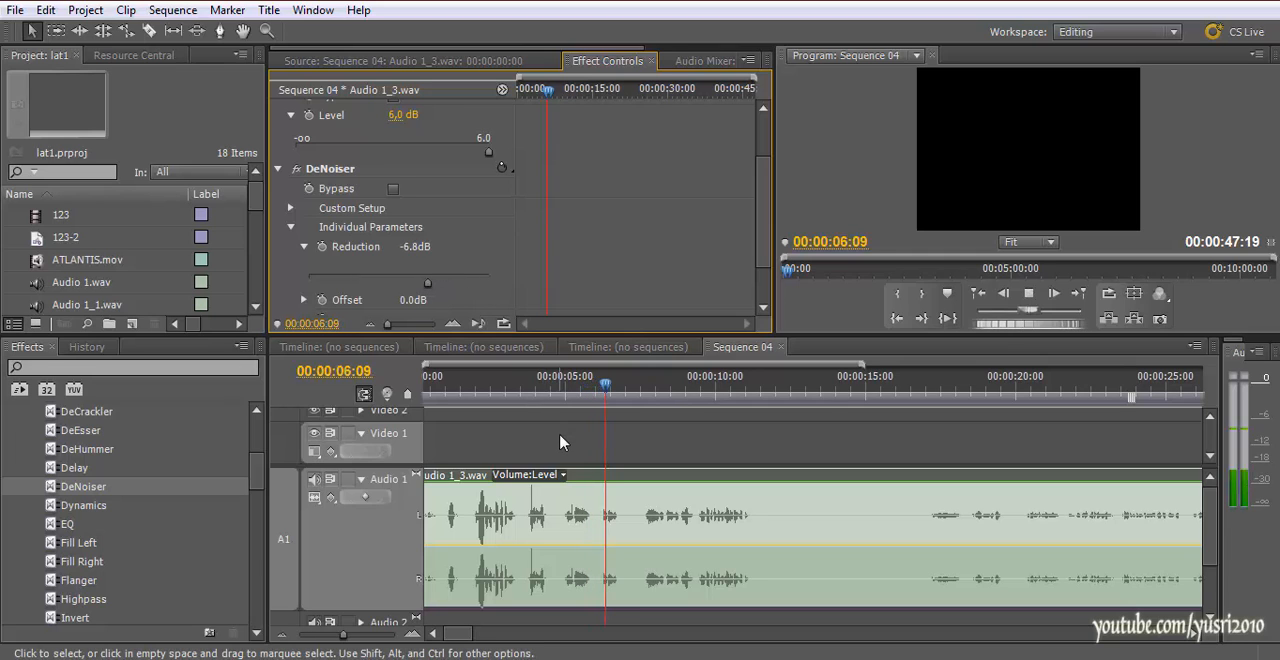
pyautogui.click(558, 392)
pyautogui.moveTo(575, 392); pyautogui.dragTo(480, 387)
pyautogui.press('space')
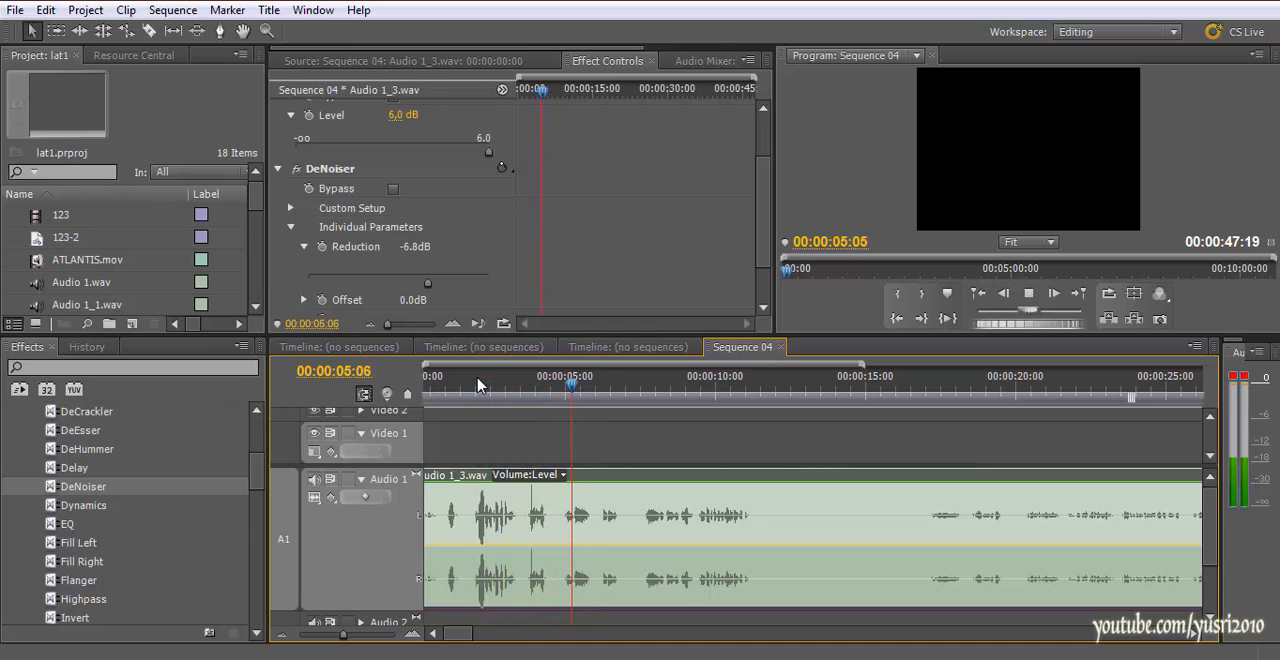
pyautogui.moveTo(580, 391); pyautogui.dragTo(643, 393)
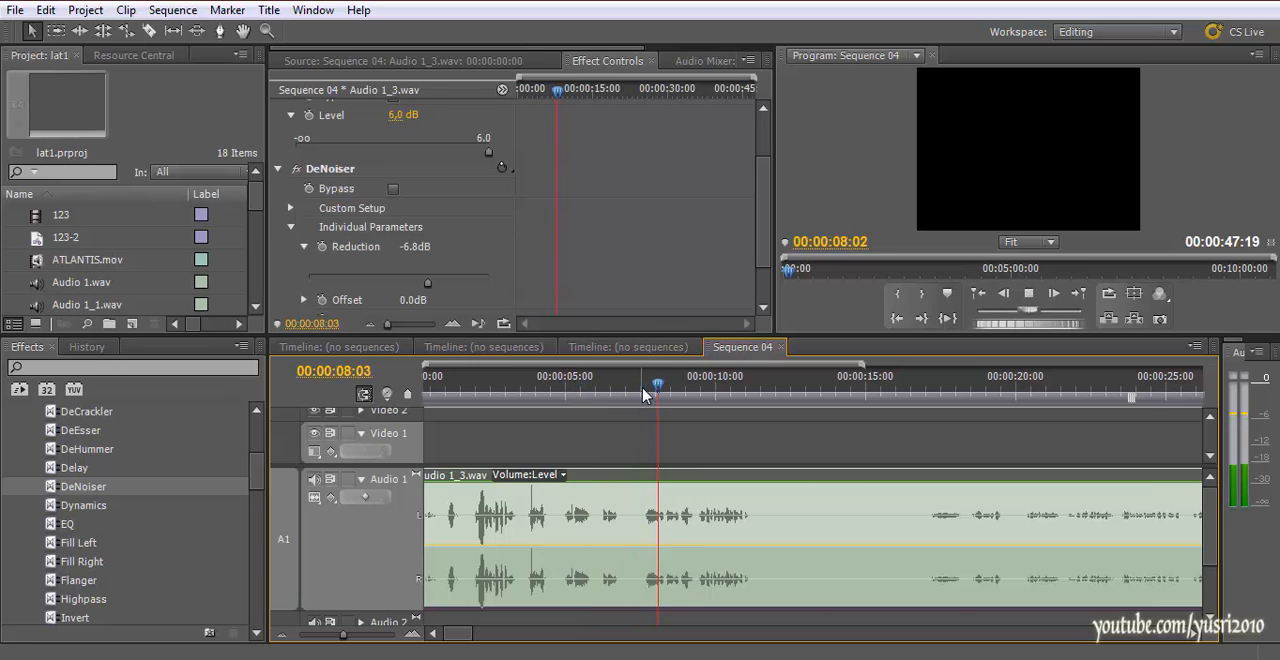
pyautogui.press('space')
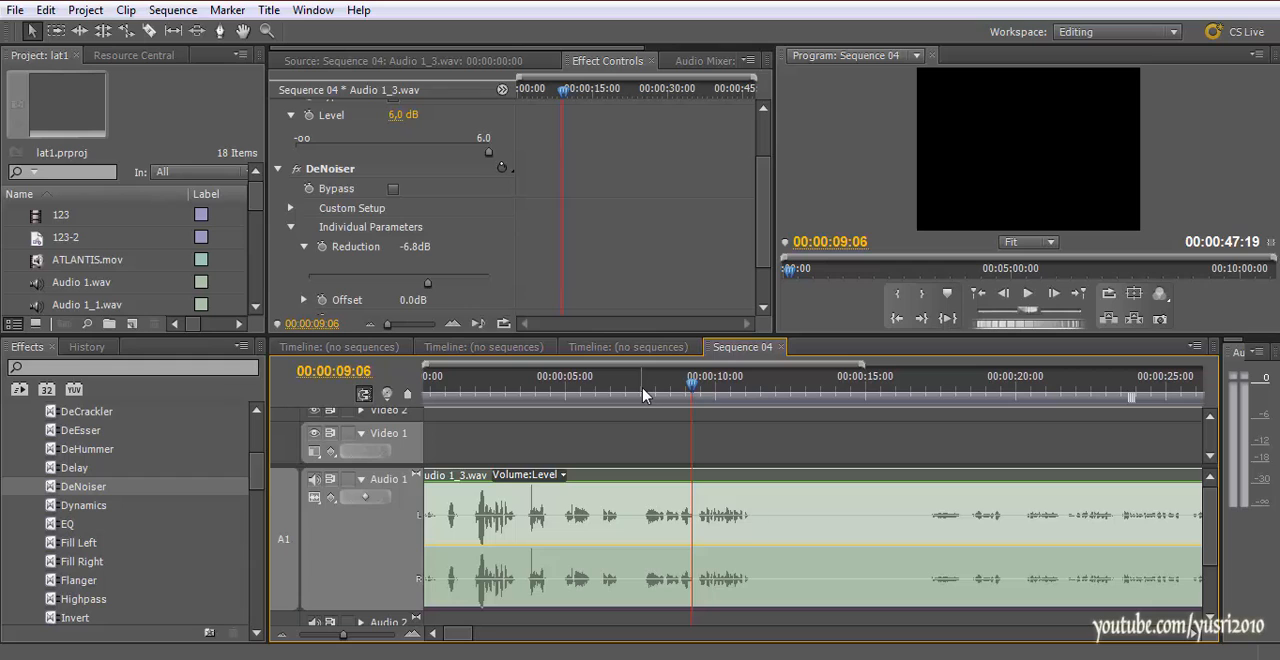
# Apply the stereo Channel Volume effect to the Audio 1_3.wav clip and reveal its Left and Right settings
pyautogui.scroll(1, 143, 412)
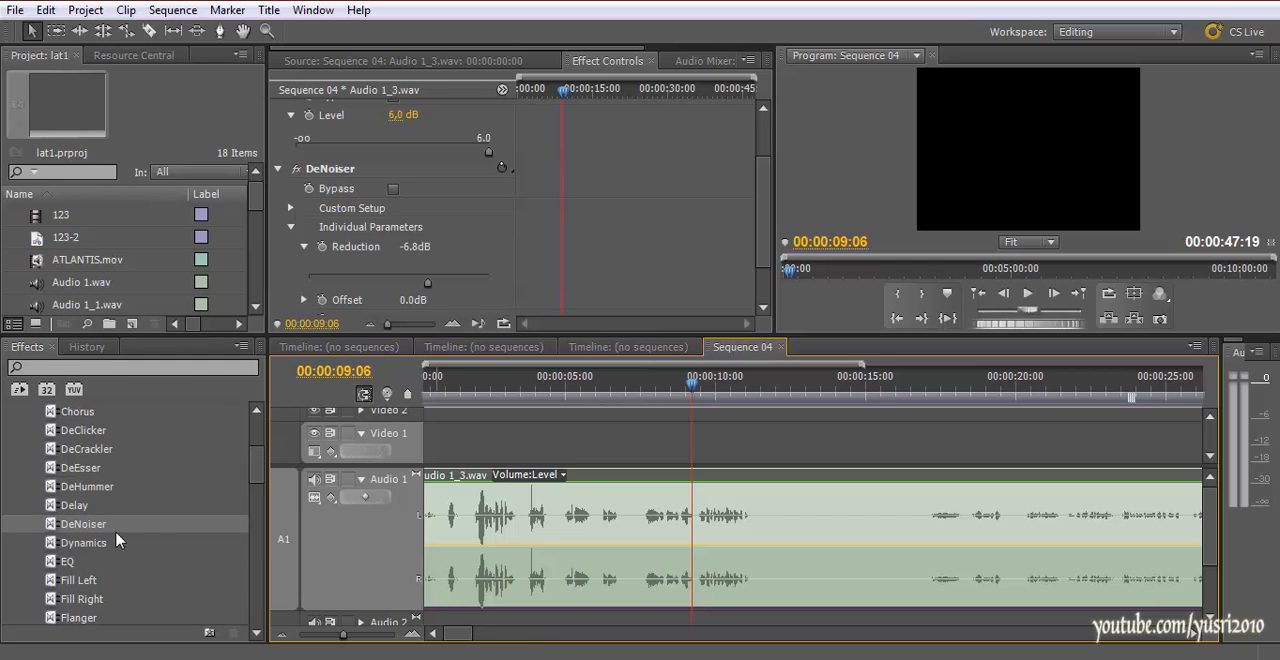
pyautogui.scroll(1, 666, 520)
pyautogui.scroll(-3, 125, 560)
pyautogui.scroll(-3, 125, 560)
pyautogui.scroll(4, 110, 565)
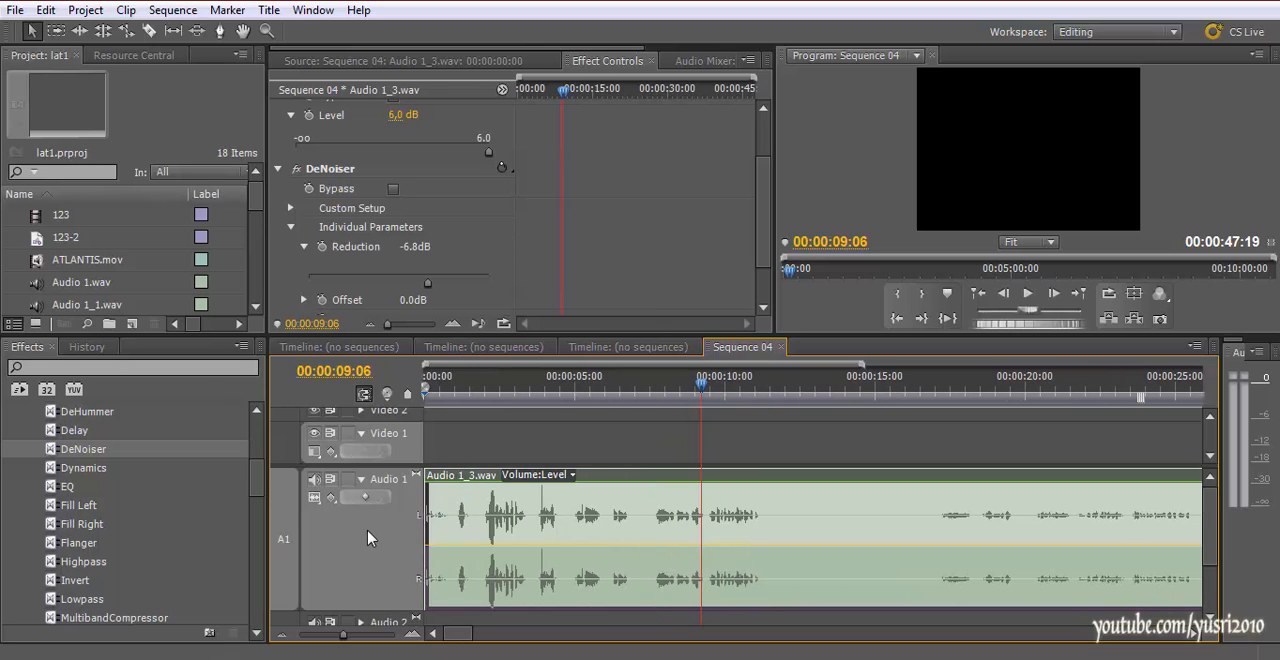
pyautogui.scroll(4, 55, 505)
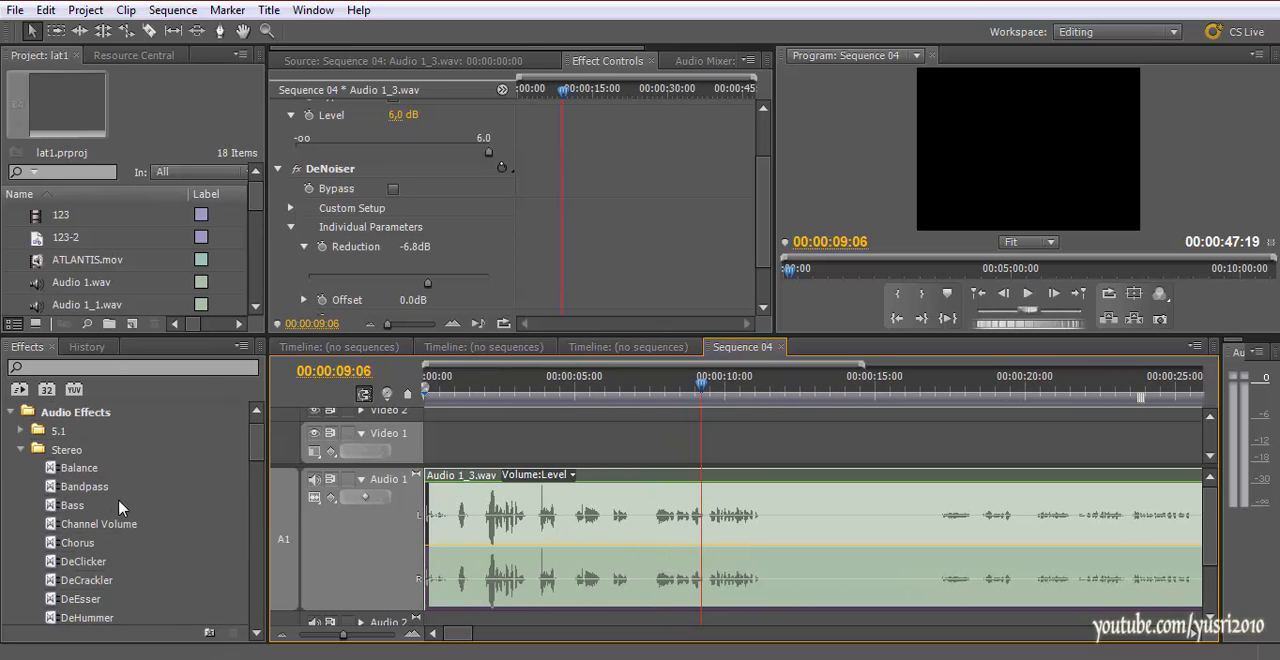
pyautogui.moveTo(110, 535); pyautogui.dragTo(512, 532)
pyautogui.scroll(-3, 390, 262)
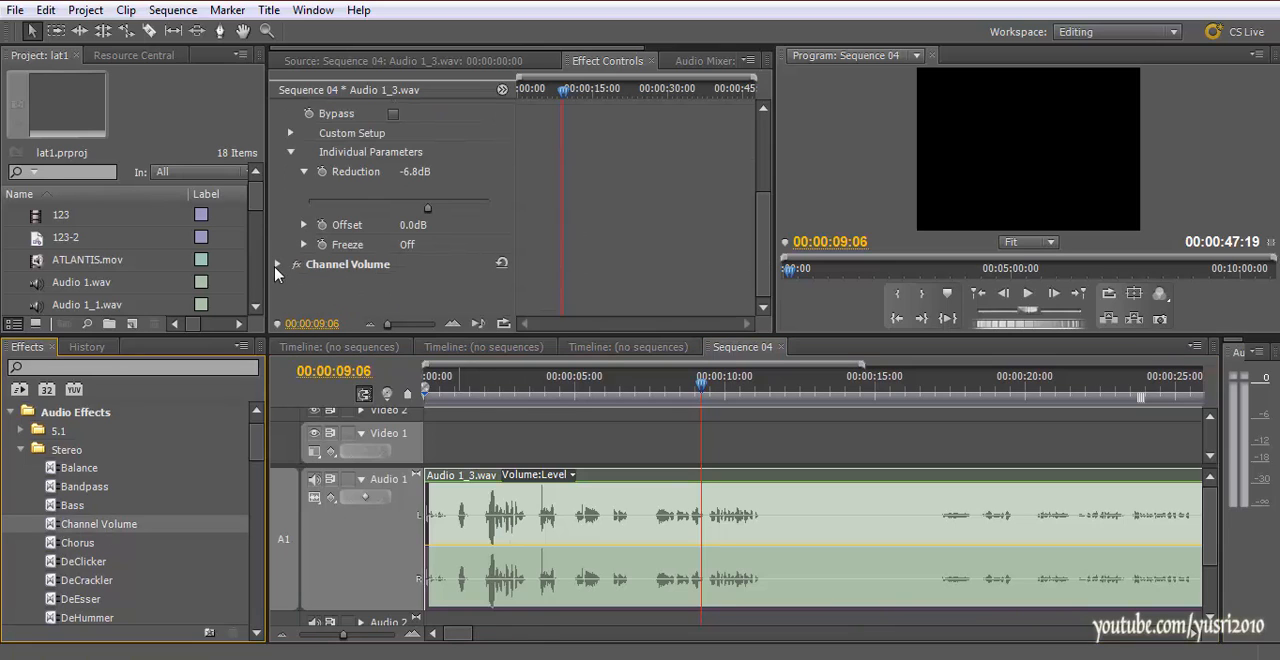
pyautogui.click(277, 266)
pyautogui.scroll(-2, 372, 270)
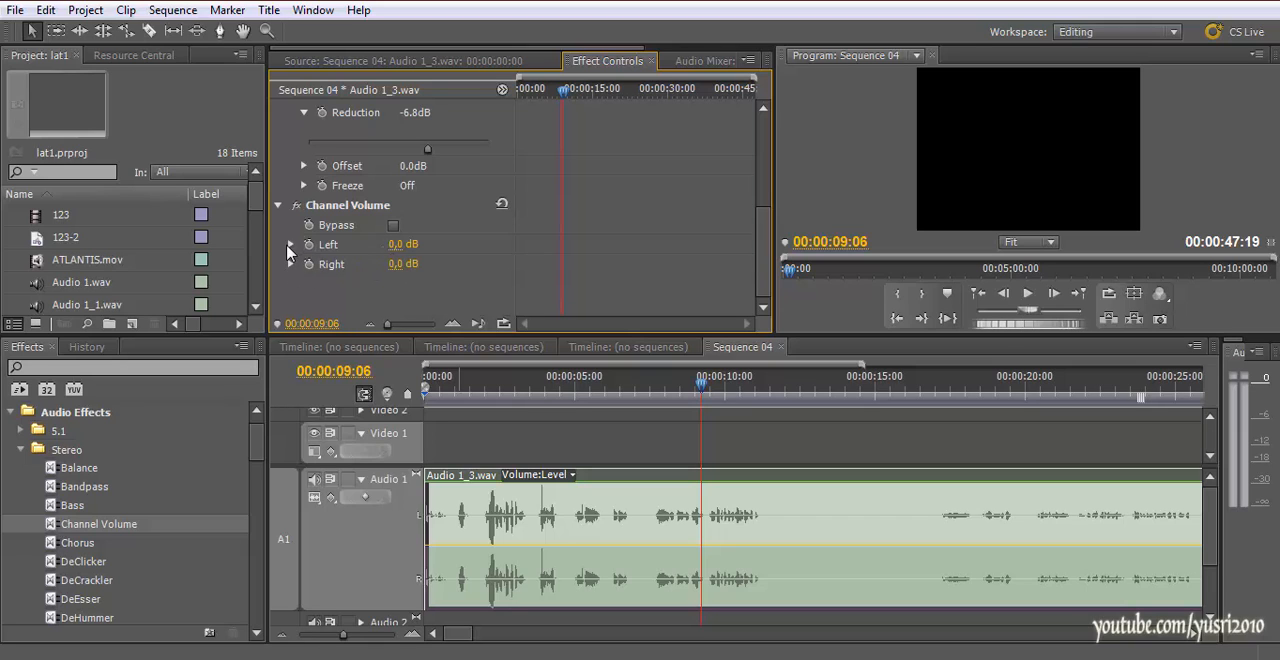
# Lower Channel Volume's Left level to -oo and play the clip to check the left channel's meter
pyautogui.click(290, 245)
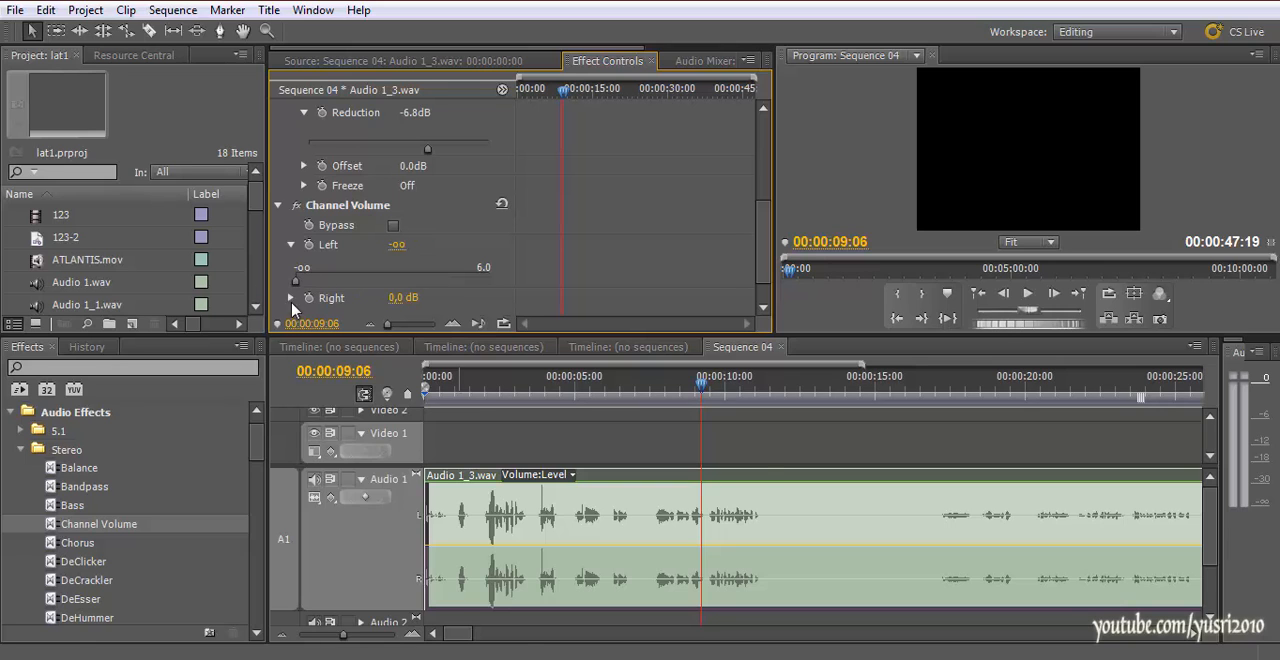
pyautogui.moveTo(497, 392); pyautogui.dragTo(488, 404)
pyautogui.press('space')
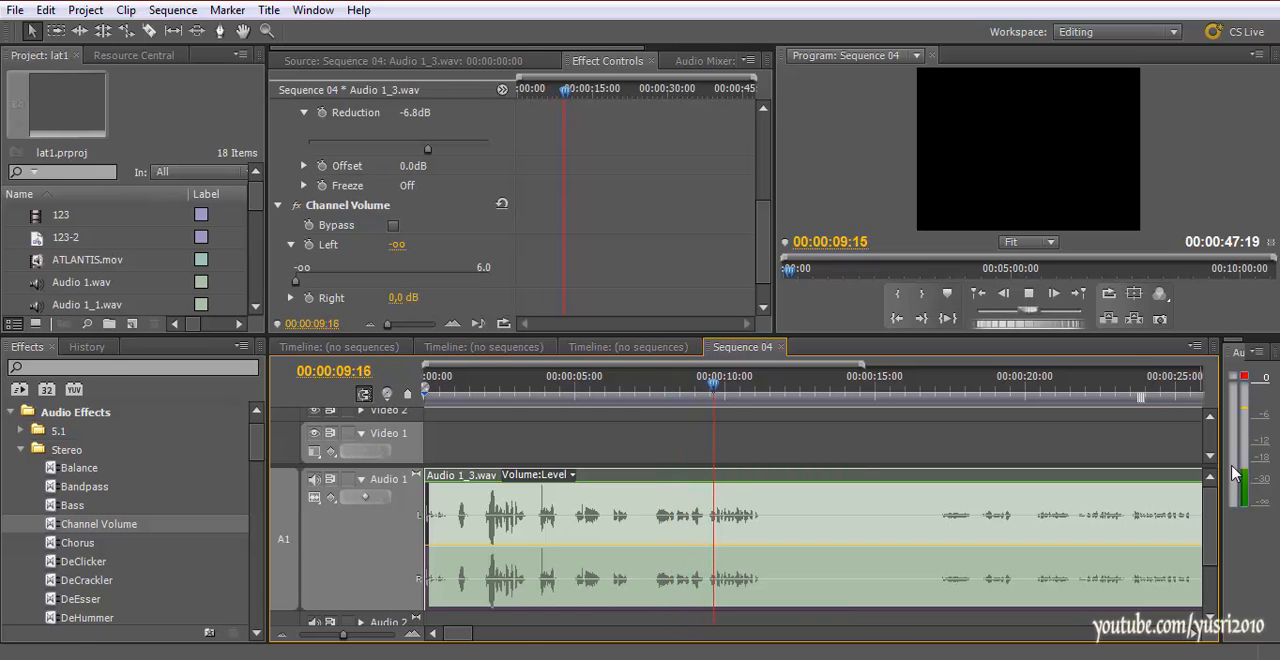
pyautogui.press('space')
# Set Channel Volume's Left level to 6.0 dB and its Right level to -oo, then play the clip
pyautogui.moveTo(296, 281); pyautogui.dragTo(527, 280)
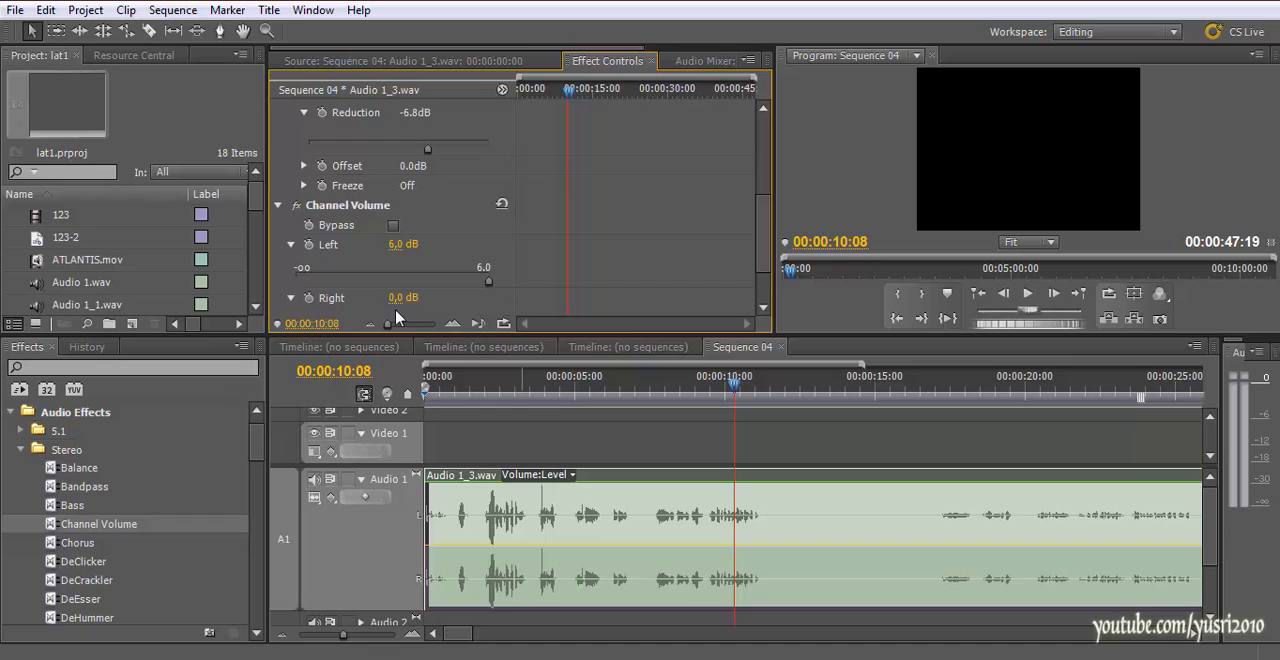
pyautogui.scroll(-2, 405, 300)
pyautogui.click(572, 387)
pyautogui.press('space')
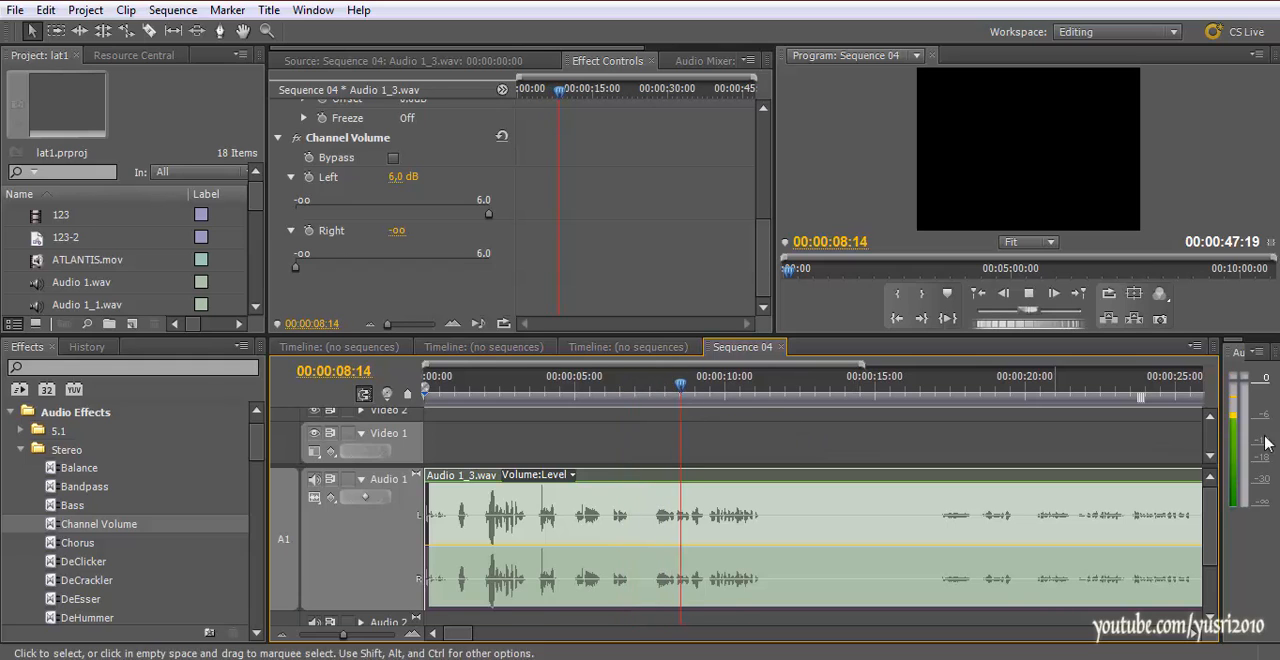
pyautogui.press('space')
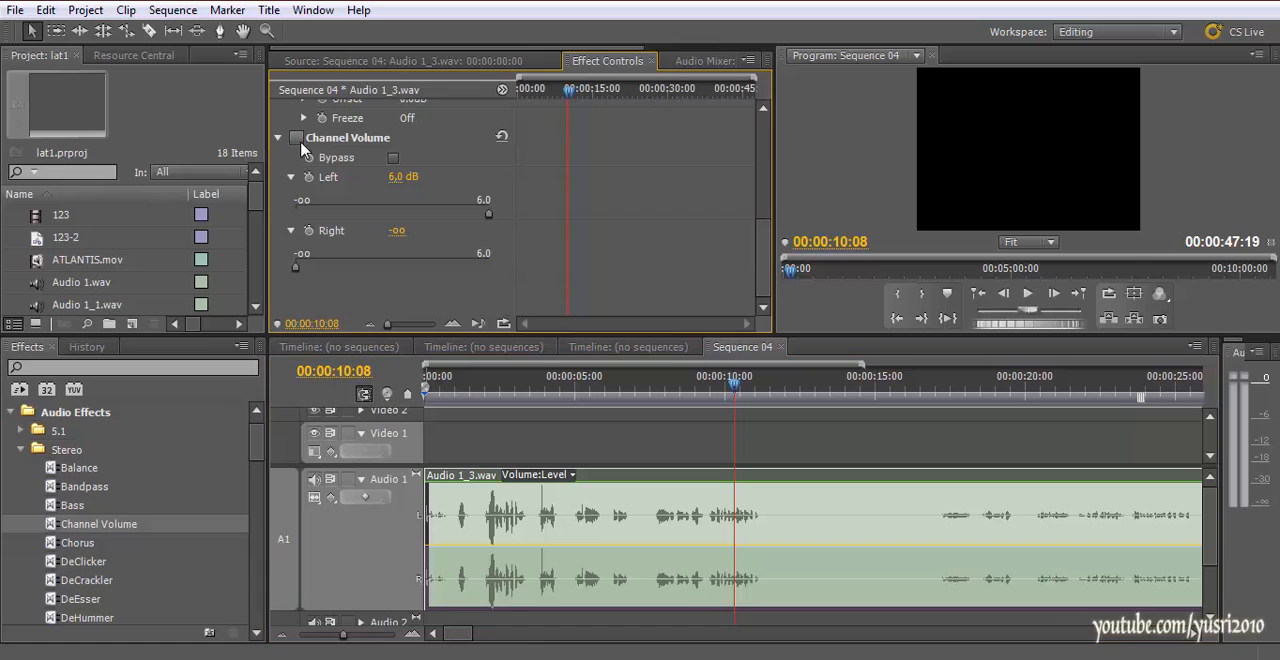
# Turn off the Channel Volume effect and play parts of Sequence 04 to hear both channels
pyautogui.scroll(1, 303, 150)
pyautogui.moveTo(704, 388); pyautogui.dragTo(695, 388)
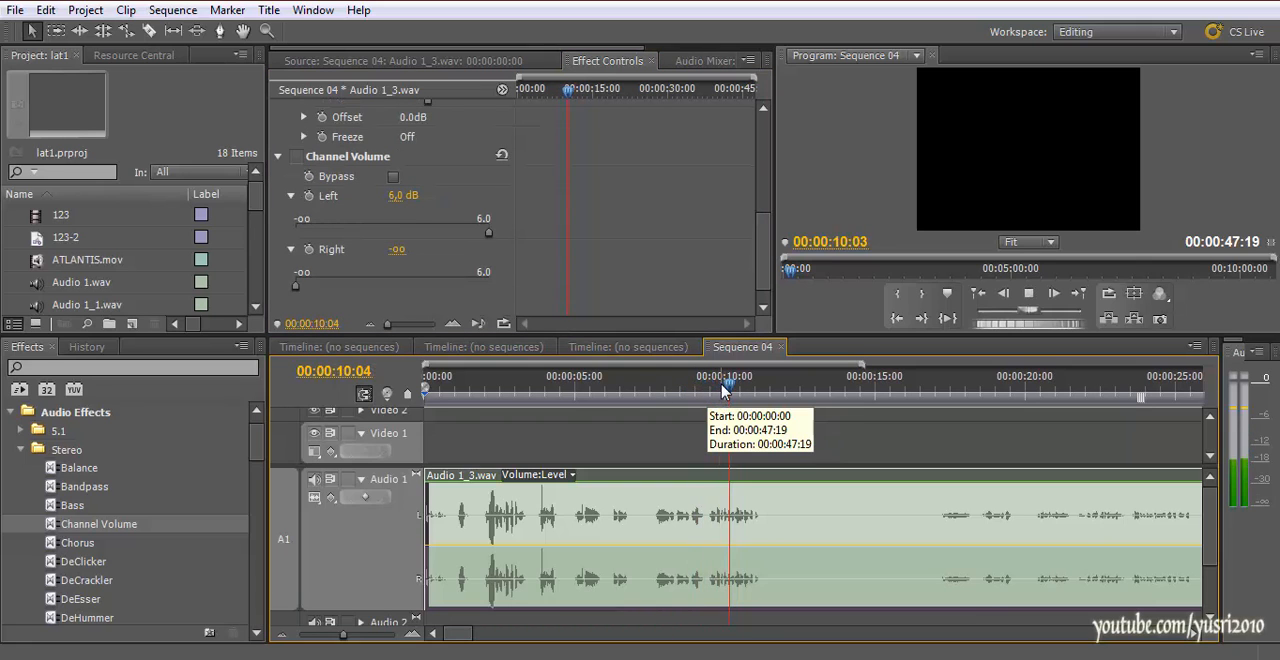
pyautogui.click(780, 390)
pyautogui.moveTo(780, 390); pyautogui.dragTo(562, 392)
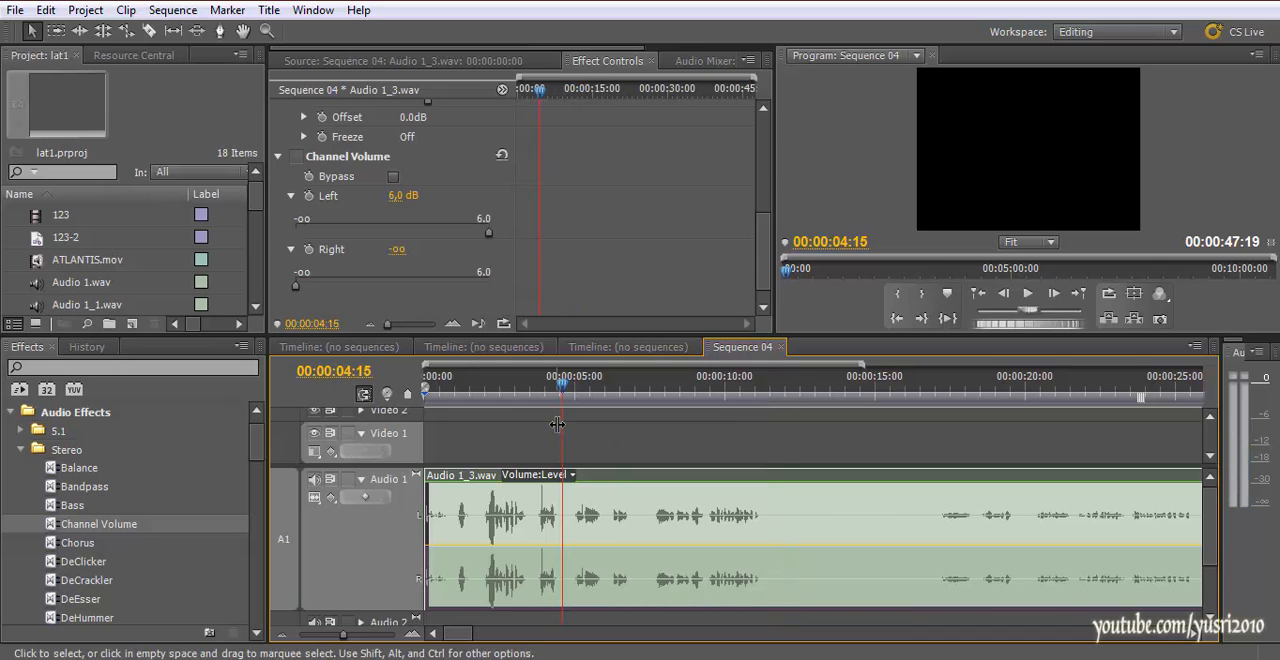
# Apply the stereo PitchShifter audio effect to the Audio 1_3.wav clip in Sequence 04
pyautogui.moveTo(256, 448); pyautogui.dragTo(257, 511)
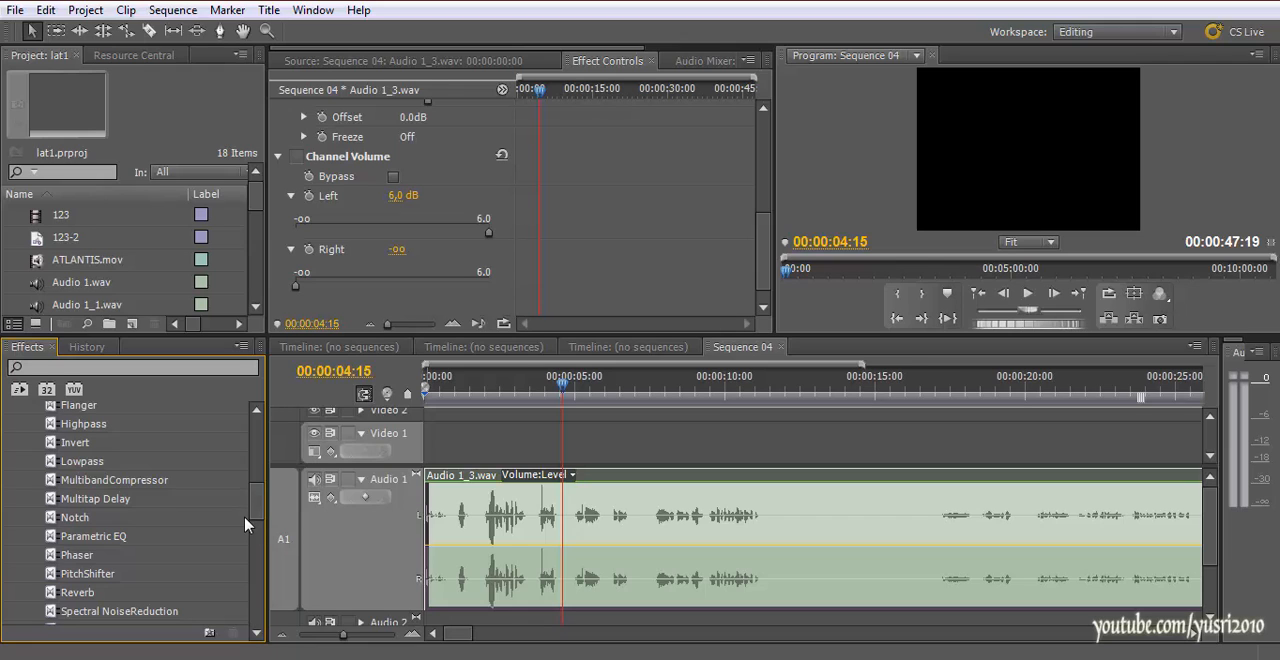
pyautogui.moveTo(256, 505); pyautogui.dragTo(257, 513)
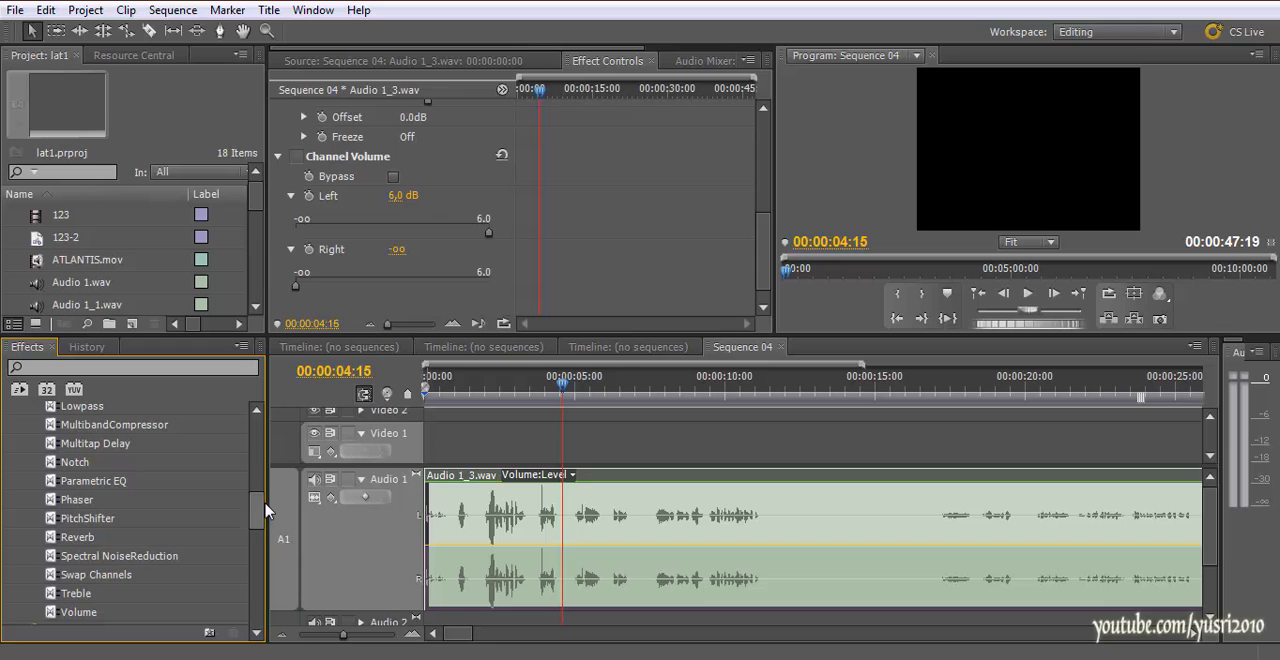
pyautogui.moveTo(258, 517); pyautogui.dragTo(258, 520)
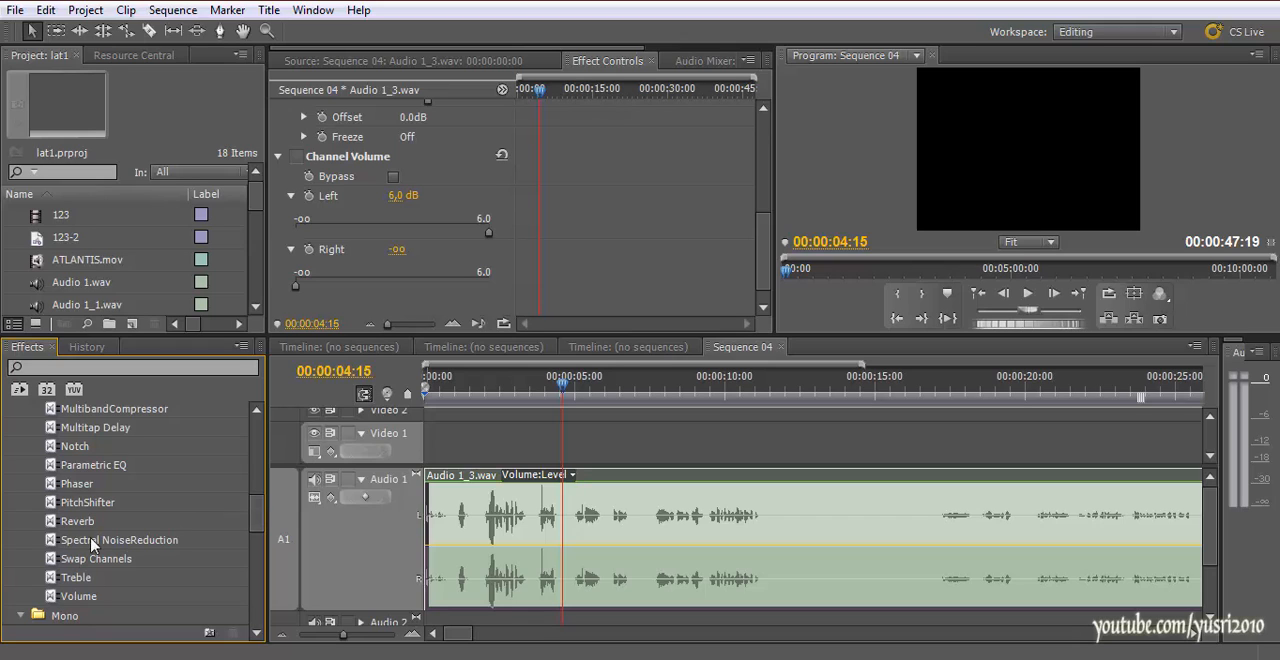
pyautogui.scroll(2, 125, 552)
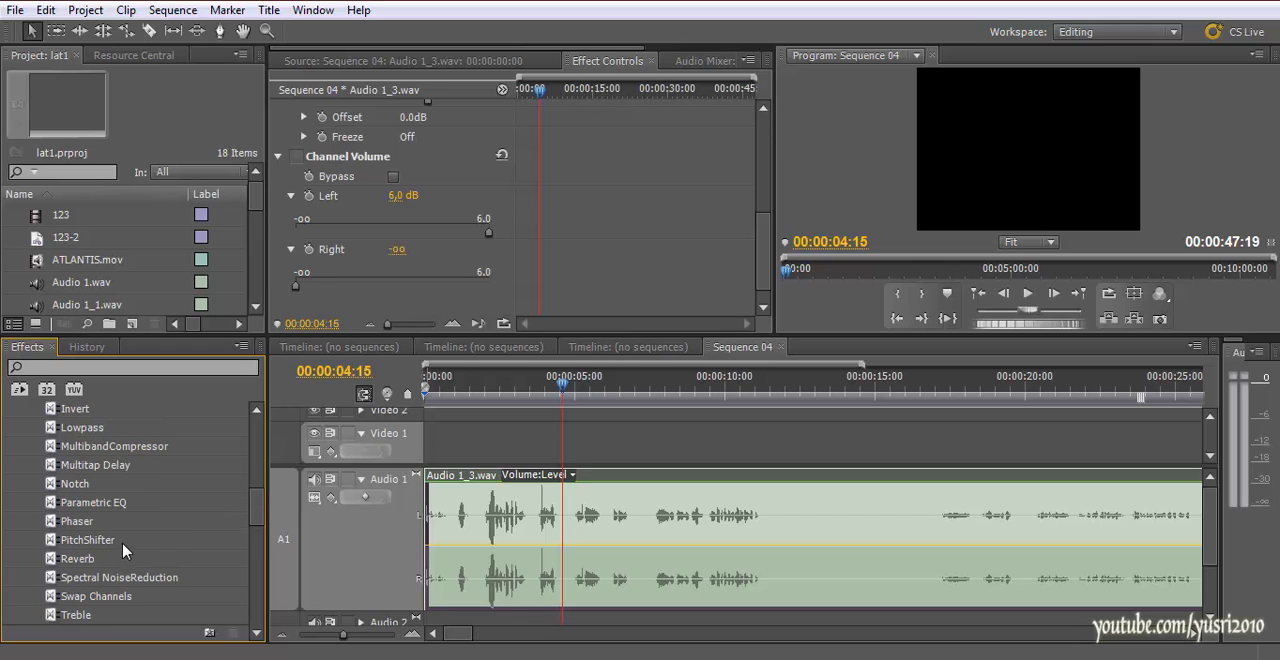
pyautogui.click(91, 543)
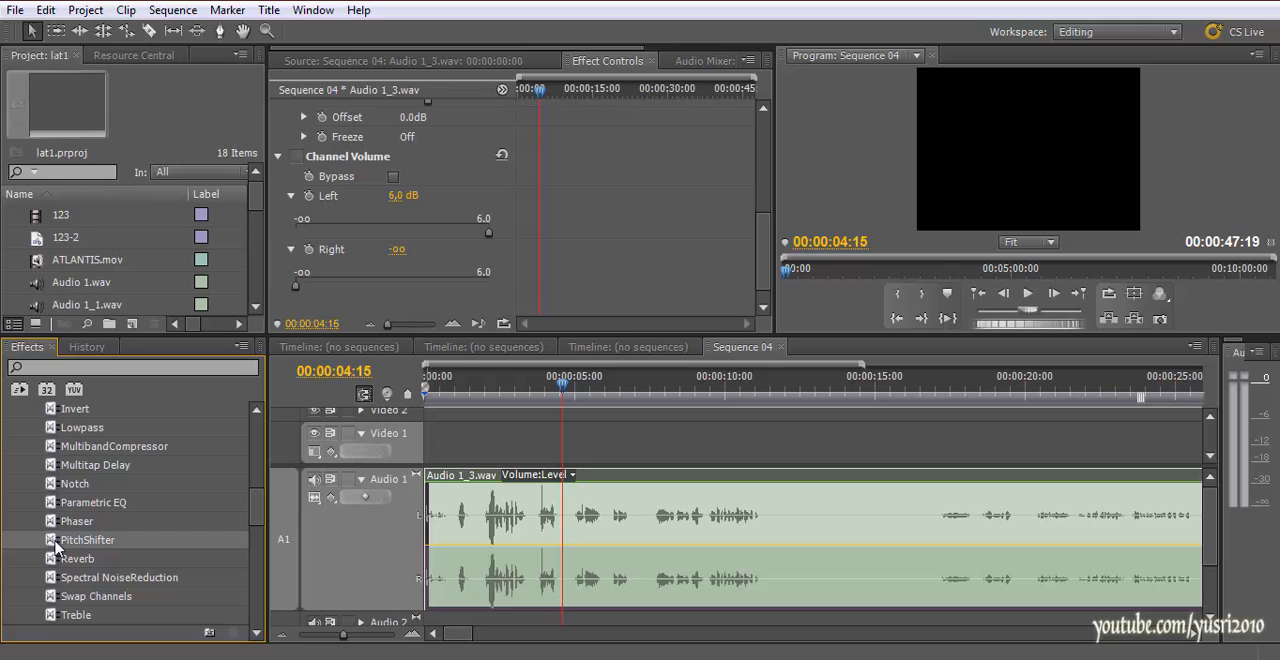
pyautogui.moveTo(75, 549); pyautogui.dragTo(507, 537)
# Expand PitchShifter's Individual Parameters and reveal the slider for its Pitch parameter
pyautogui.scroll(-1, 378, 290)
pyautogui.click(279, 265)
pyautogui.scroll(-2, 430, 275)
pyautogui.click(290, 266)
pyautogui.scroll(-2, 300, 262)
pyautogui.click(304, 225)
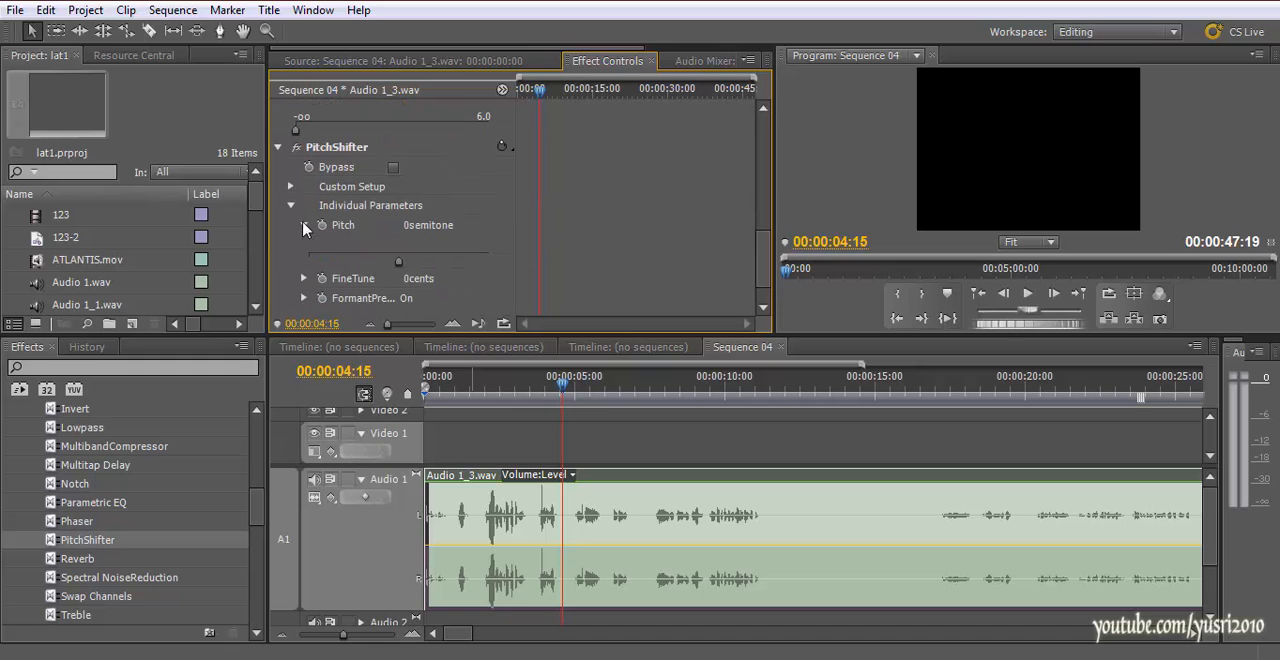
# Scrub and play the clip around the five-second mark to hear it before changing the pitch
pyautogui.click(541, 389)
pyautogui.moveTo(541, 389); pyautogui.dragTo(591, 389)
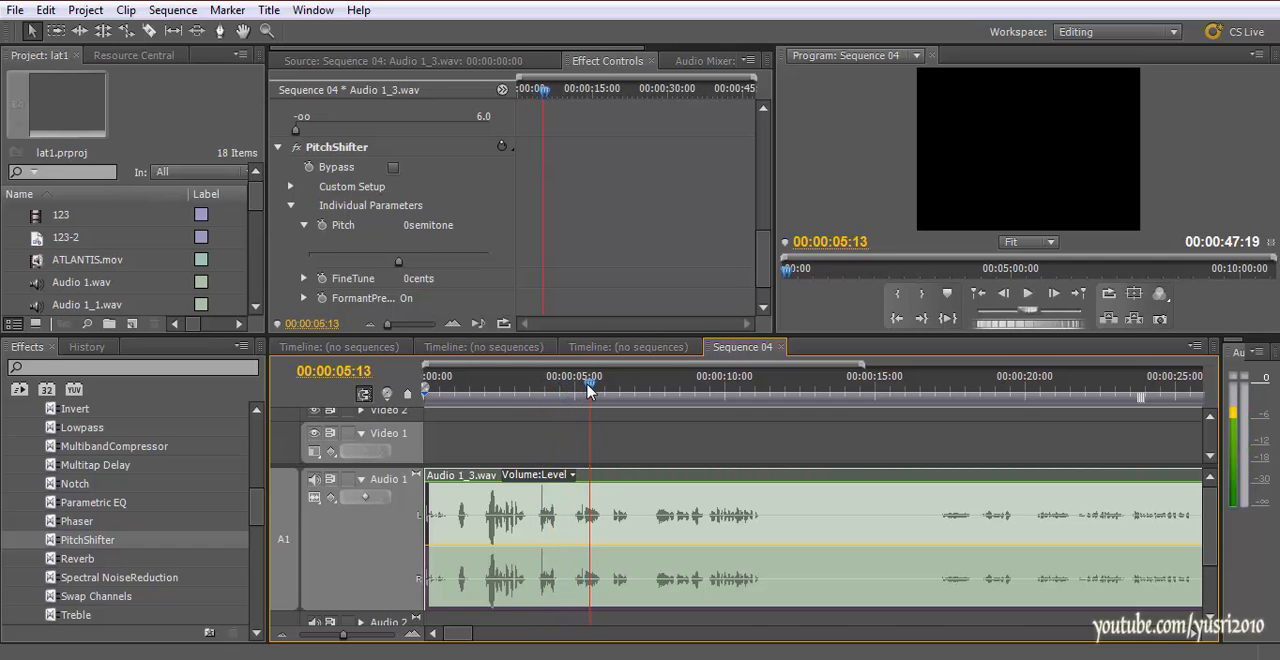
pyautogui.press('space')
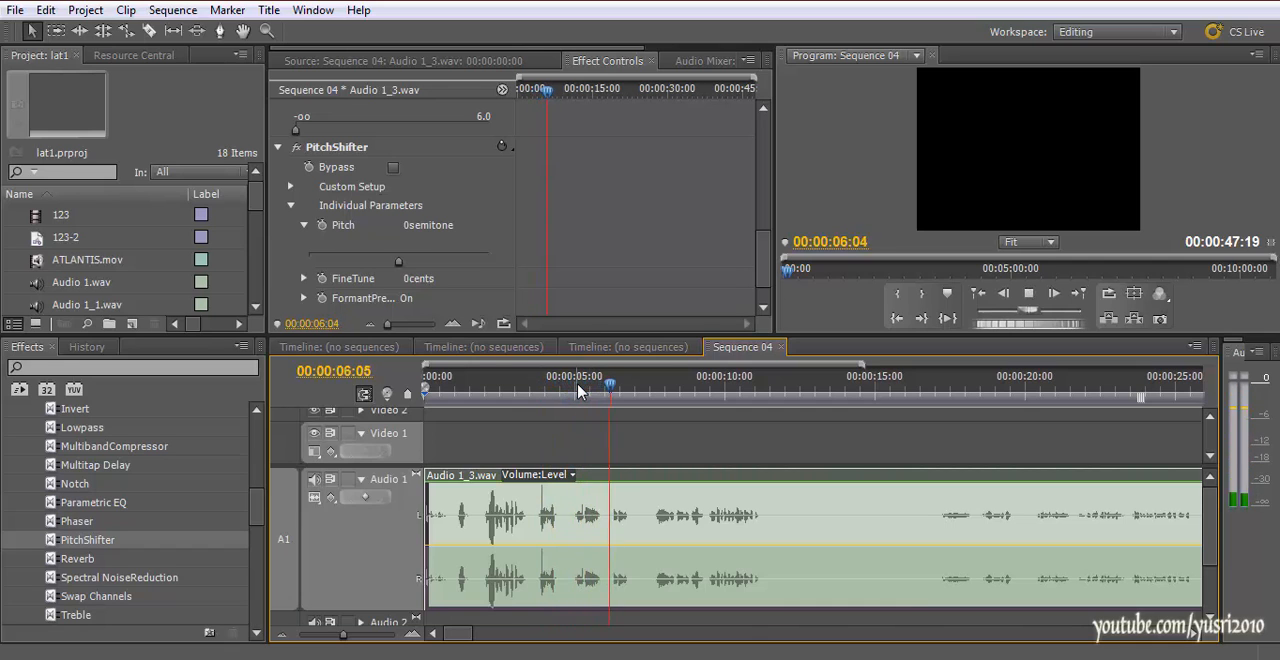
pyautogui.click(597, 389)
pyautogui.moveTo(597, 389); pyautogui.dragTo(580, 386)
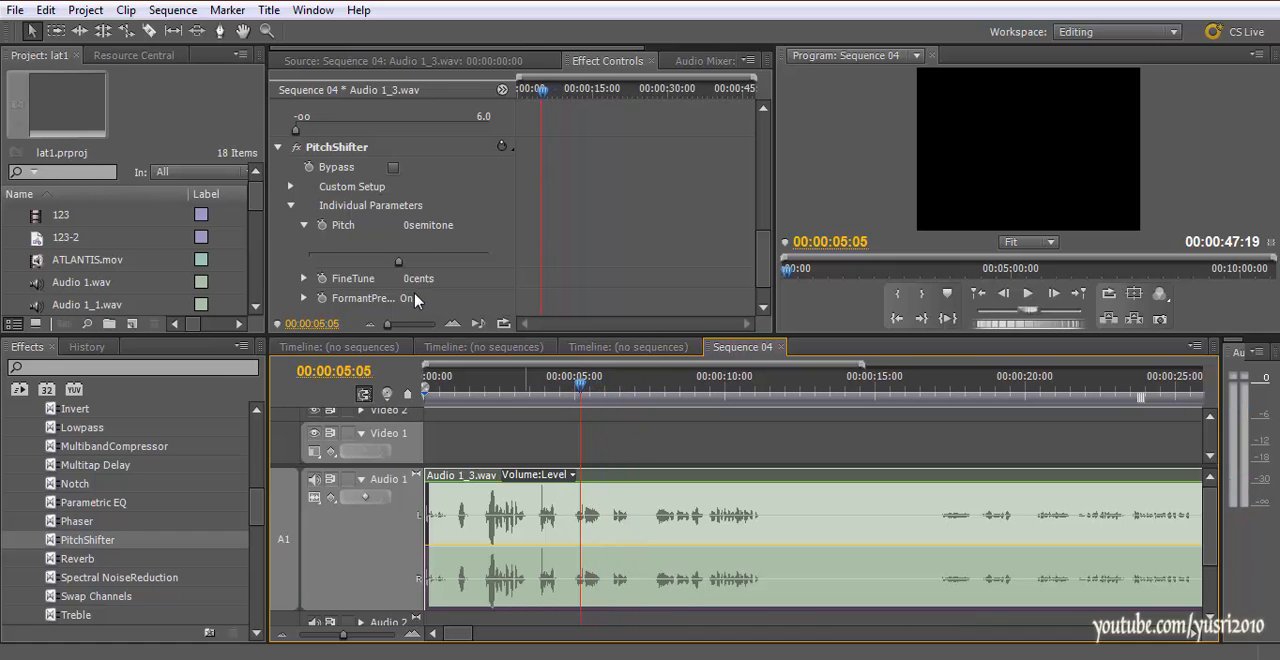
# Set PitchShifter's Pitch to 11 semitones and play the clip, including once from near its start
pyautogui.moveTo(401, 264); pyautogui.dragTo(428, 266)
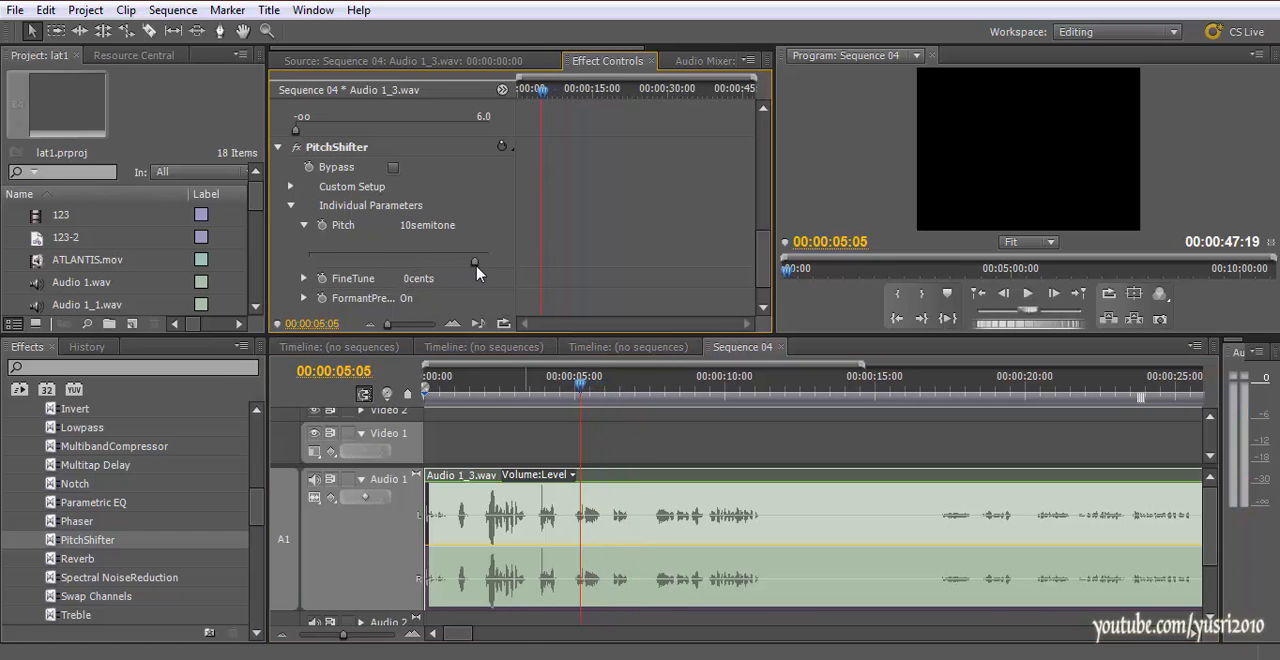
pyautogui.click(656, 390)
pyautogui.press('space')
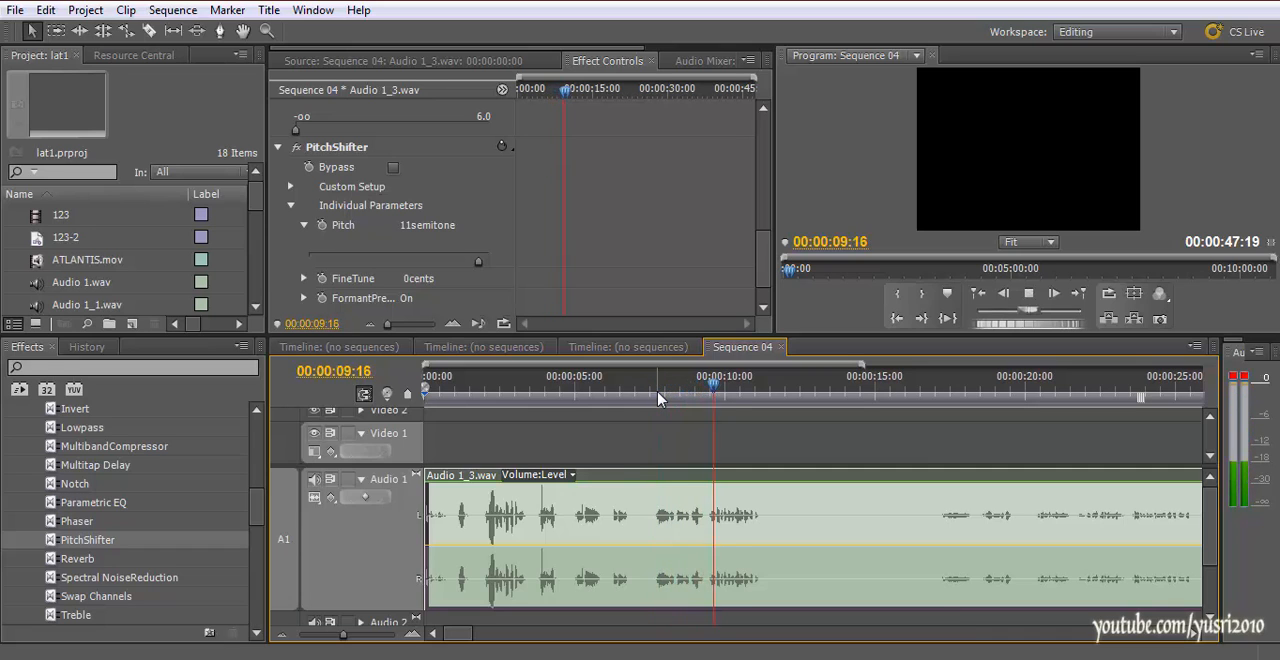
pyautogui.moveTo(497, 388); pyautogui.dragTo(450, 378)
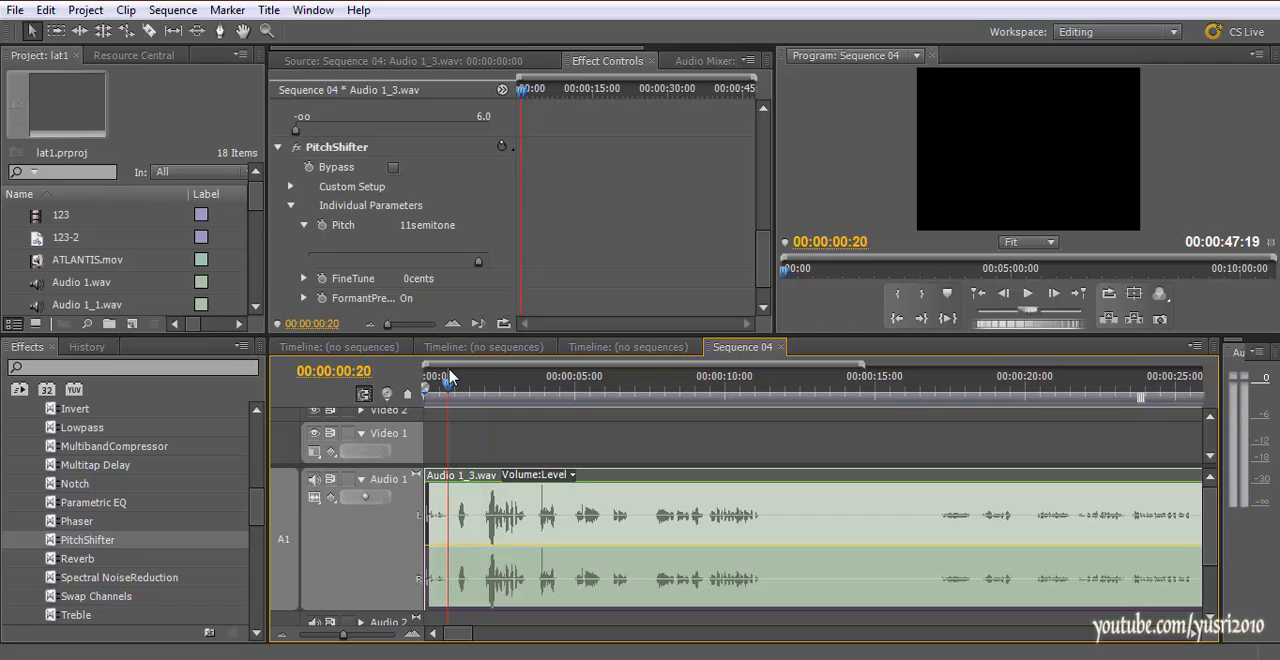
pyautogui.press('space')
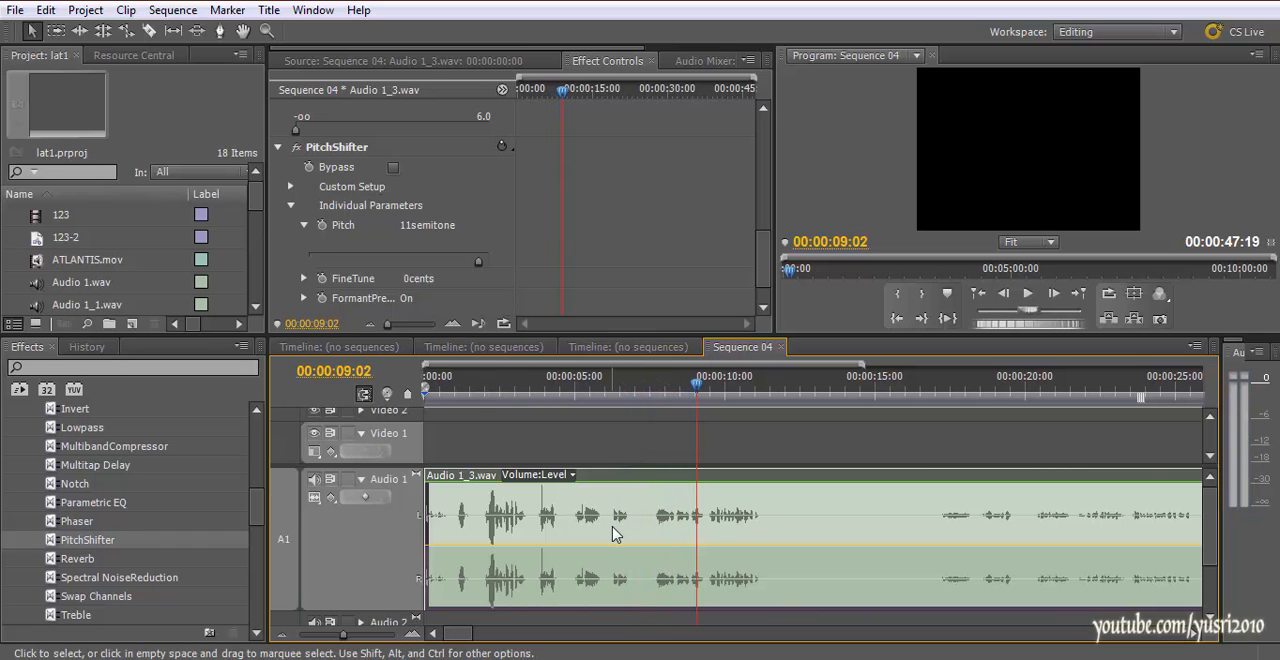
# Lower PitchShifter's Pitch to -10 semitones and play several parts of the clip
pyautogui.moveTo(478, 262); pyautogui.dragTo(383, 262)
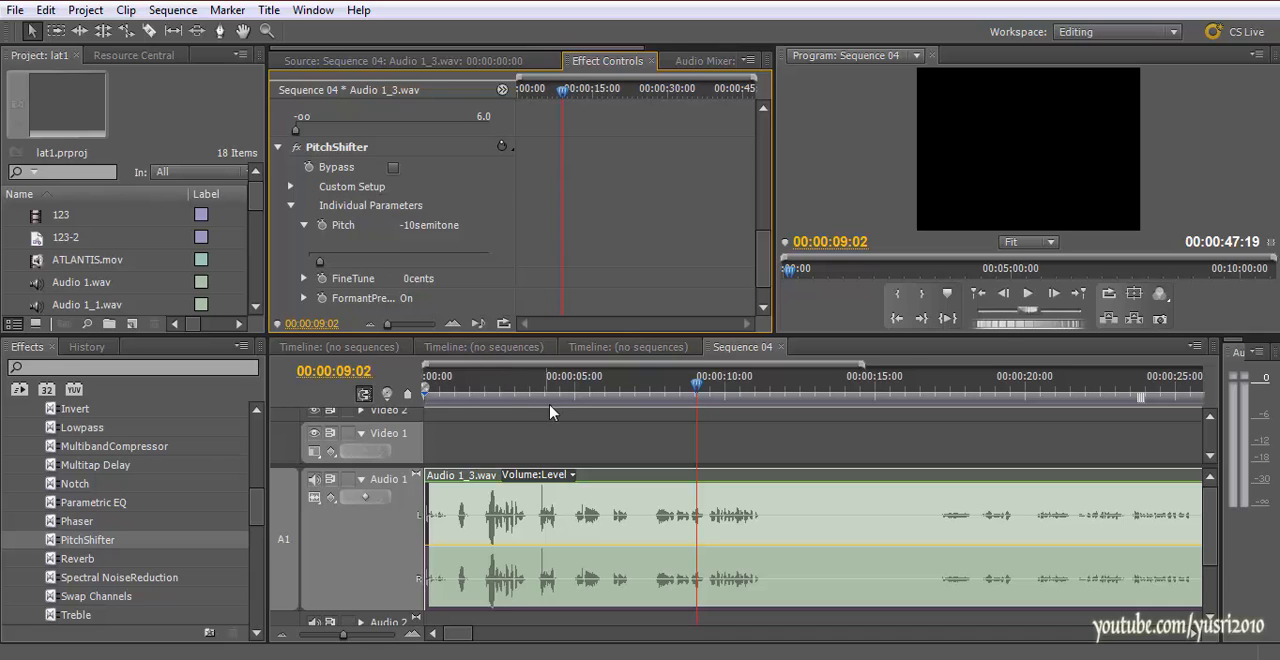
pyautogui.moveTo(681, 392); pyautogui.dragTo(584, 400)
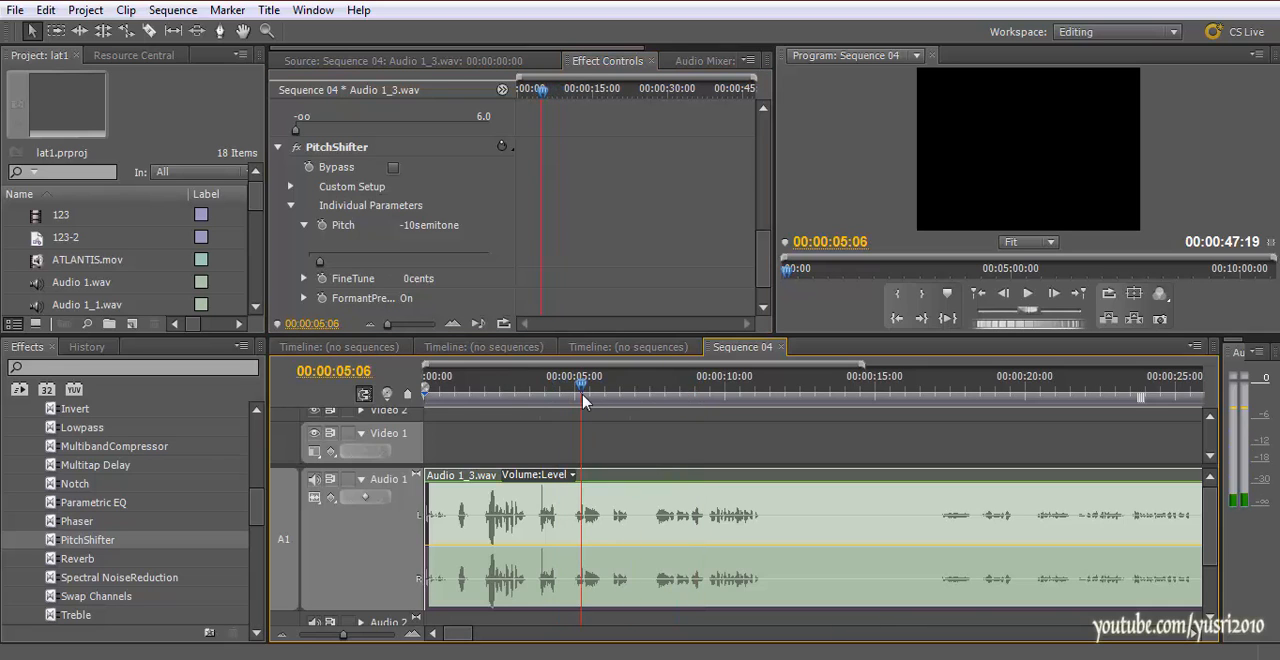
pyautogui.click(645, 392)
pyautogui.press('space')
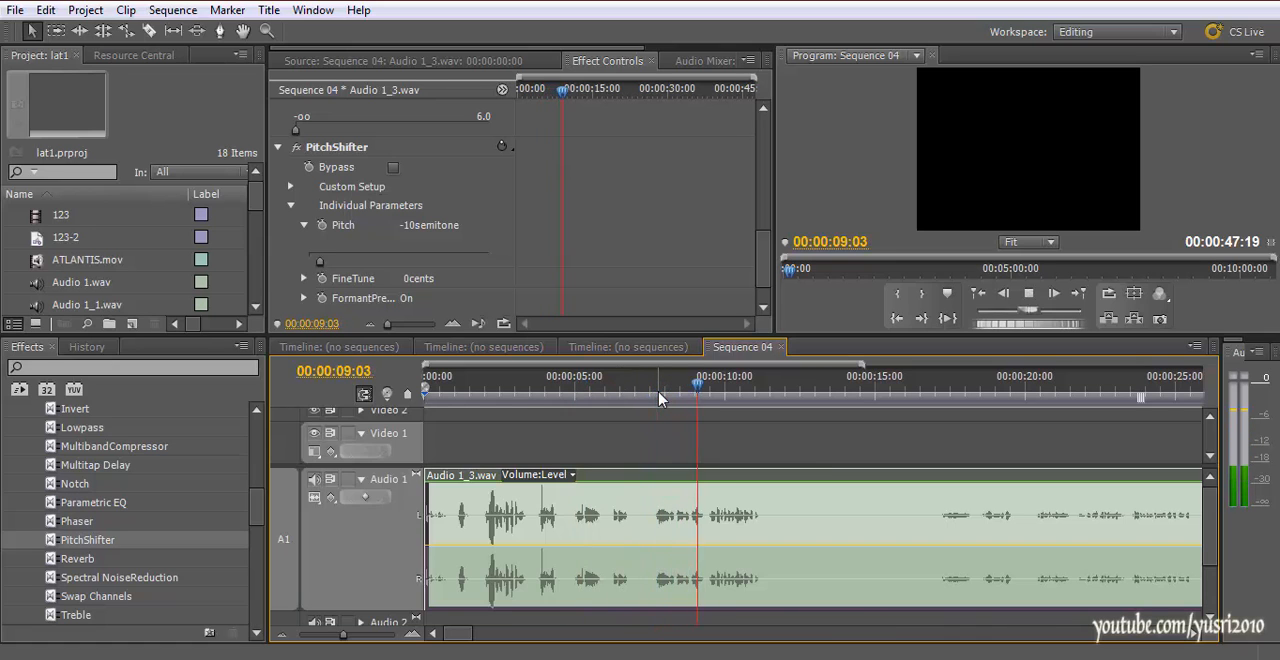
pyautogui.press('space')
pyautogui.click(471, 392)
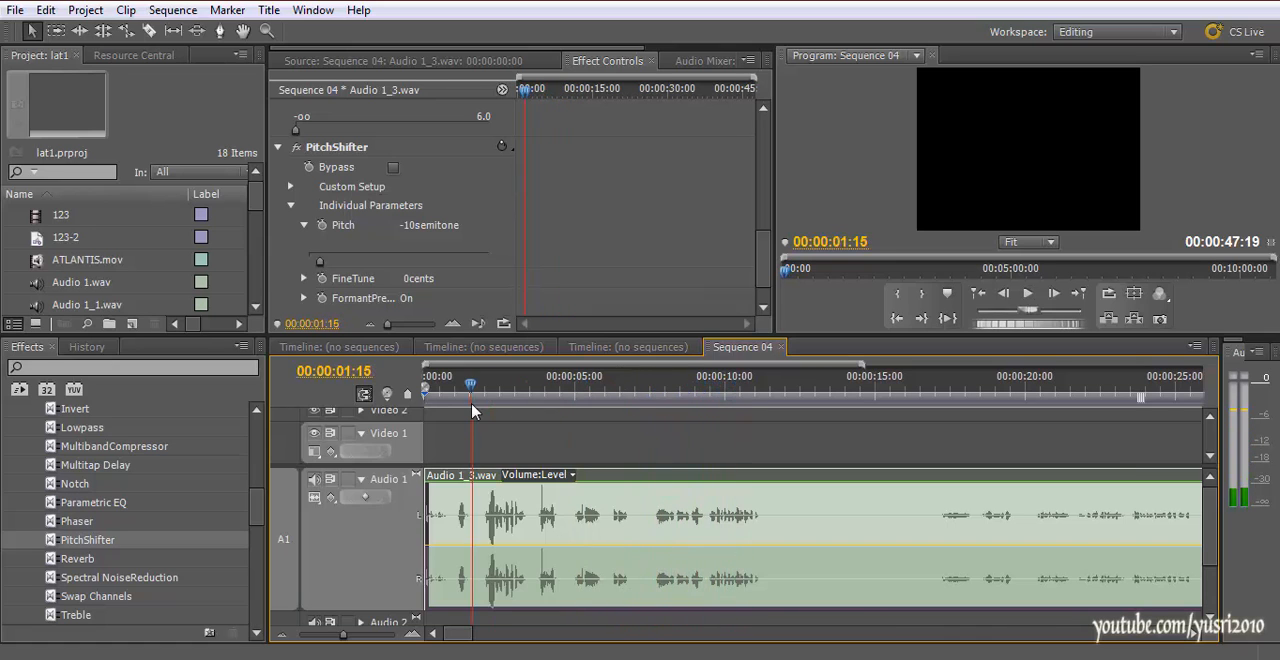
pyautogui.press('space')
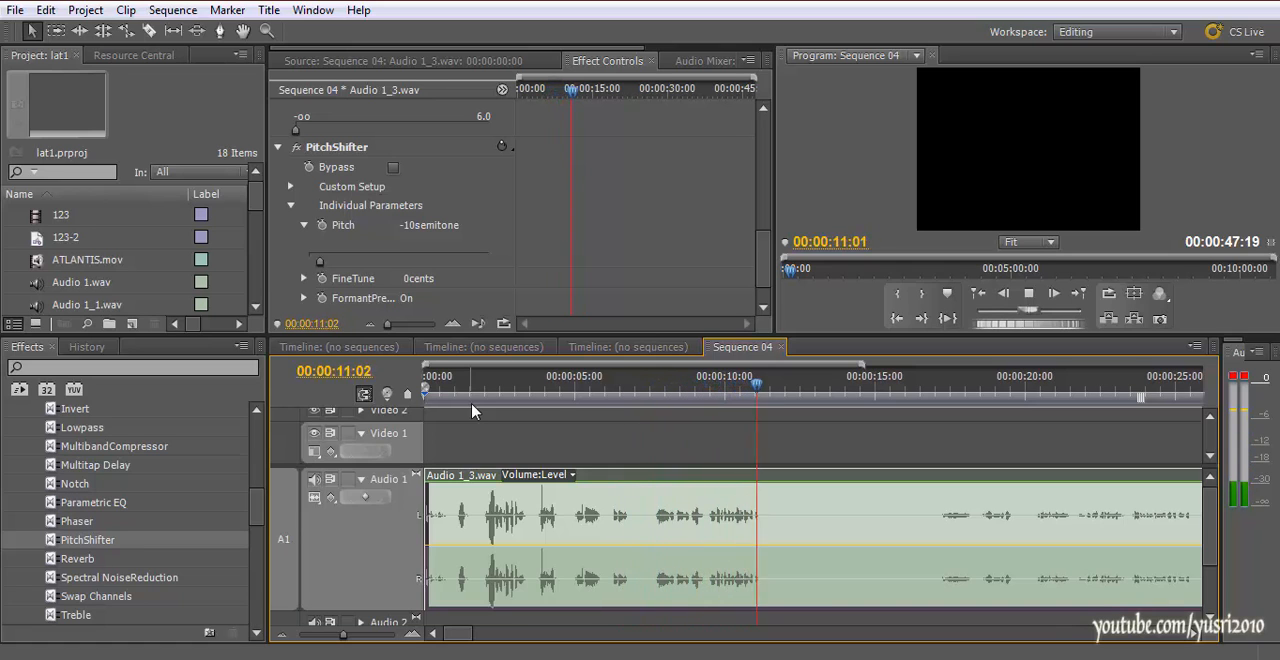
pyautogui.click(936, 385)
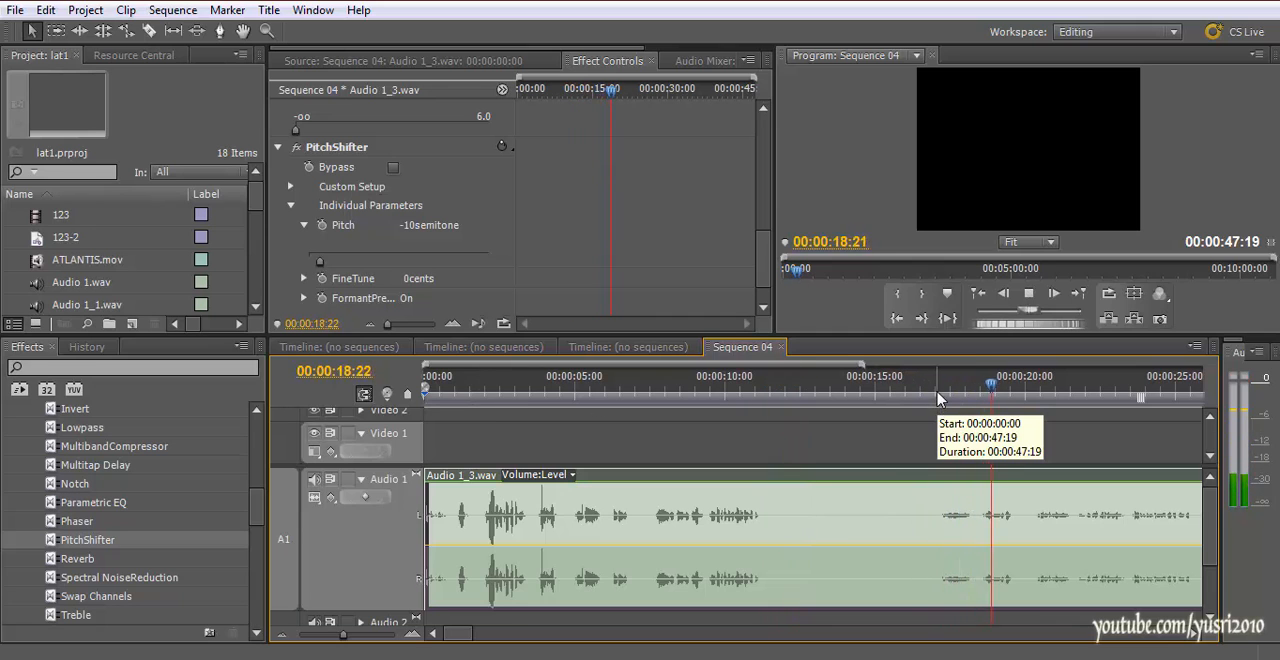
# Raise PitchShifter's Pitch to 12 semitones and set the Audio 1_3.wav clip's speed to 200%
pyautogui.moveTo(320, 261); pyautogui.dragTo(538, 268)
pyautogui.press('space')
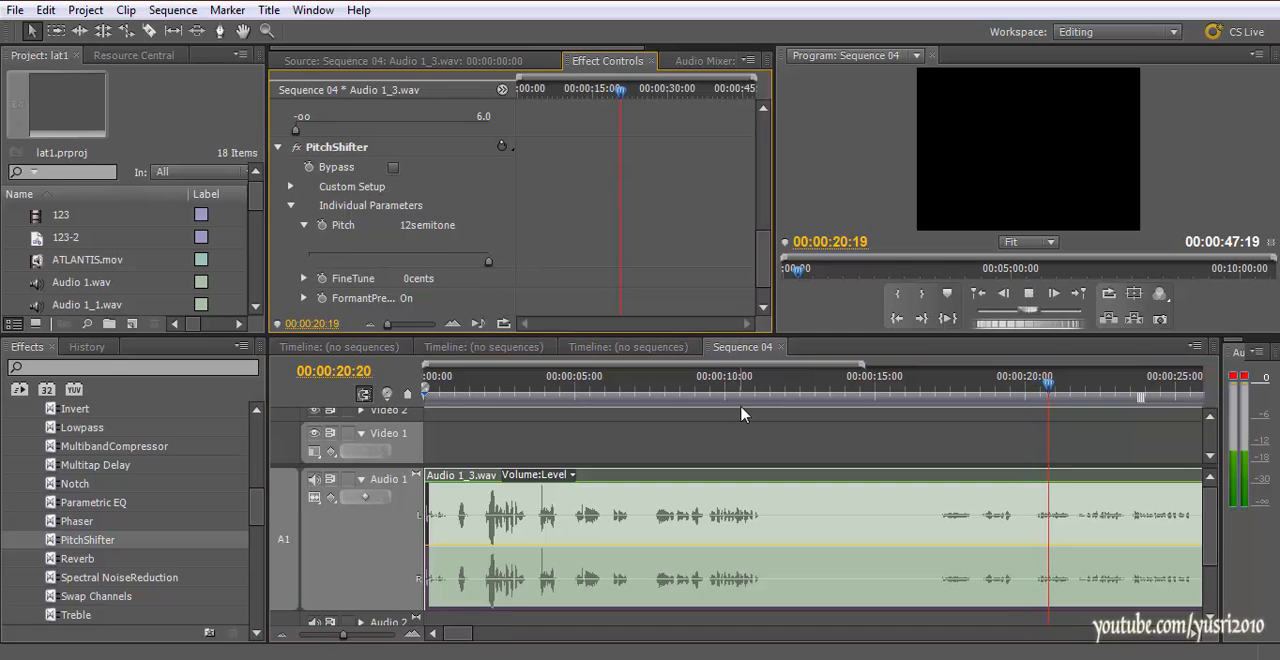
pyautogui.rightClick(801, 524)
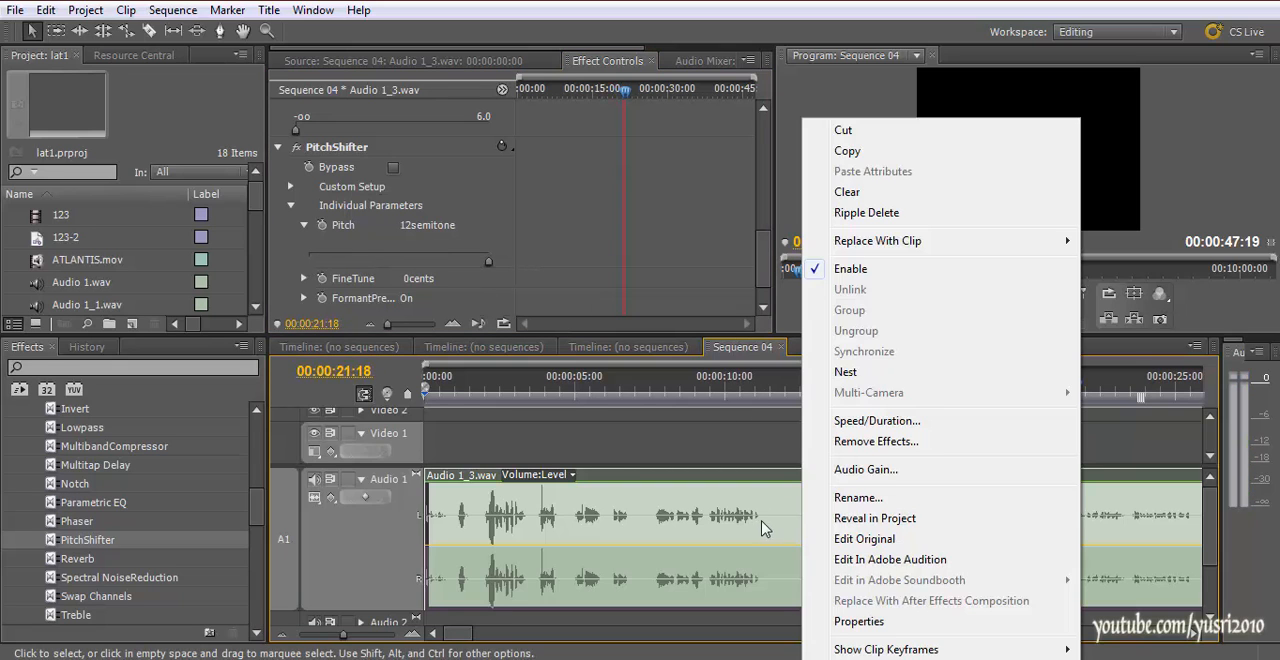
pyautogui.click(877, 420)
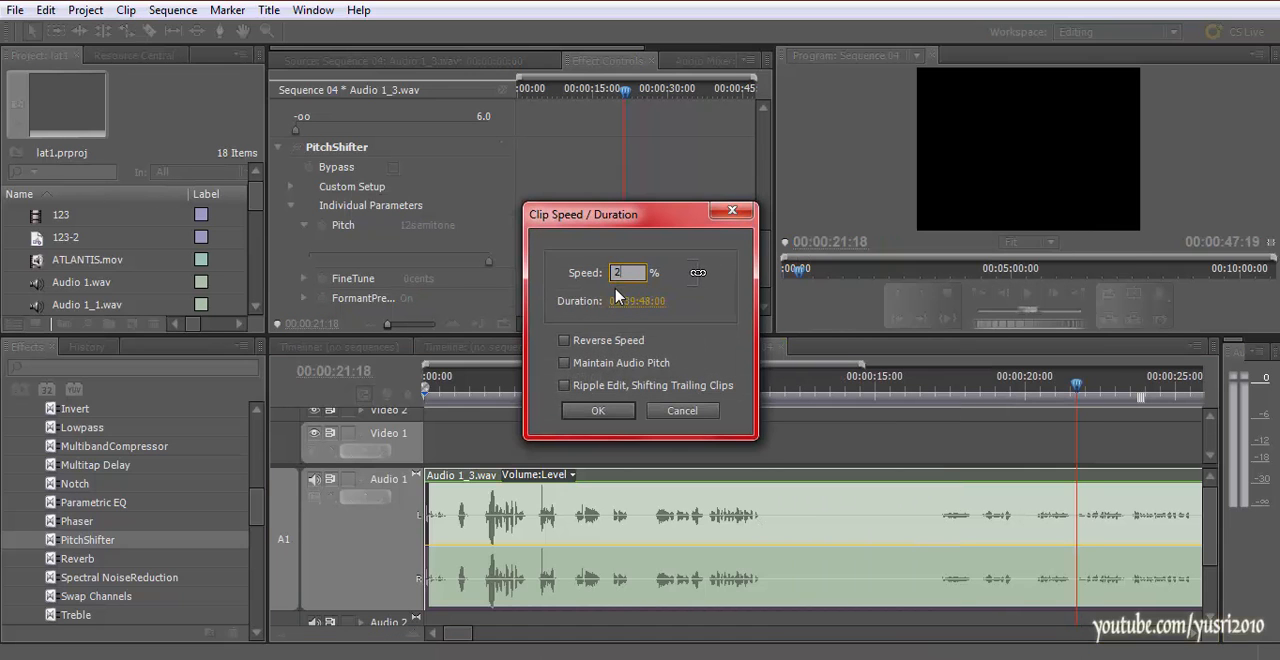
pyautogui.press('Return')
# Play the sped-up clip from near its start to hear the combined speed and pitch change
pyautogui.click(696, 388)
pyautogui.press('space')
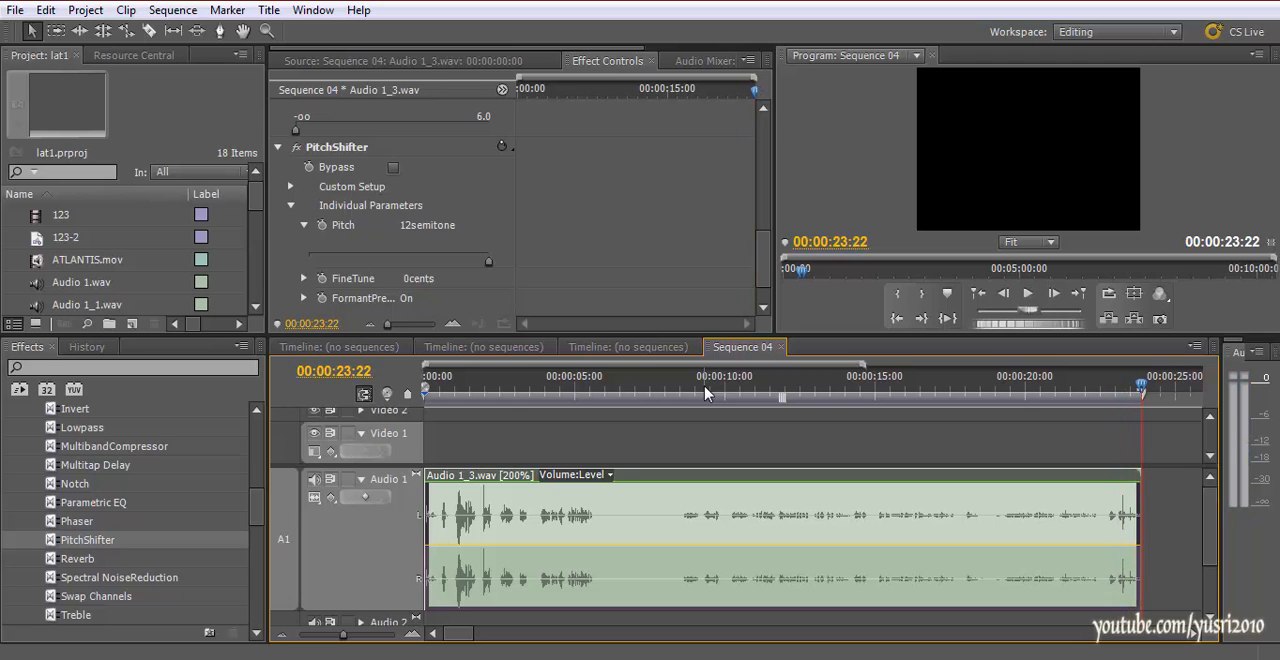
pyautogui.moveTo(588, 393); pyautogui.dragTo(456, 381)
pyautogui.press('space')
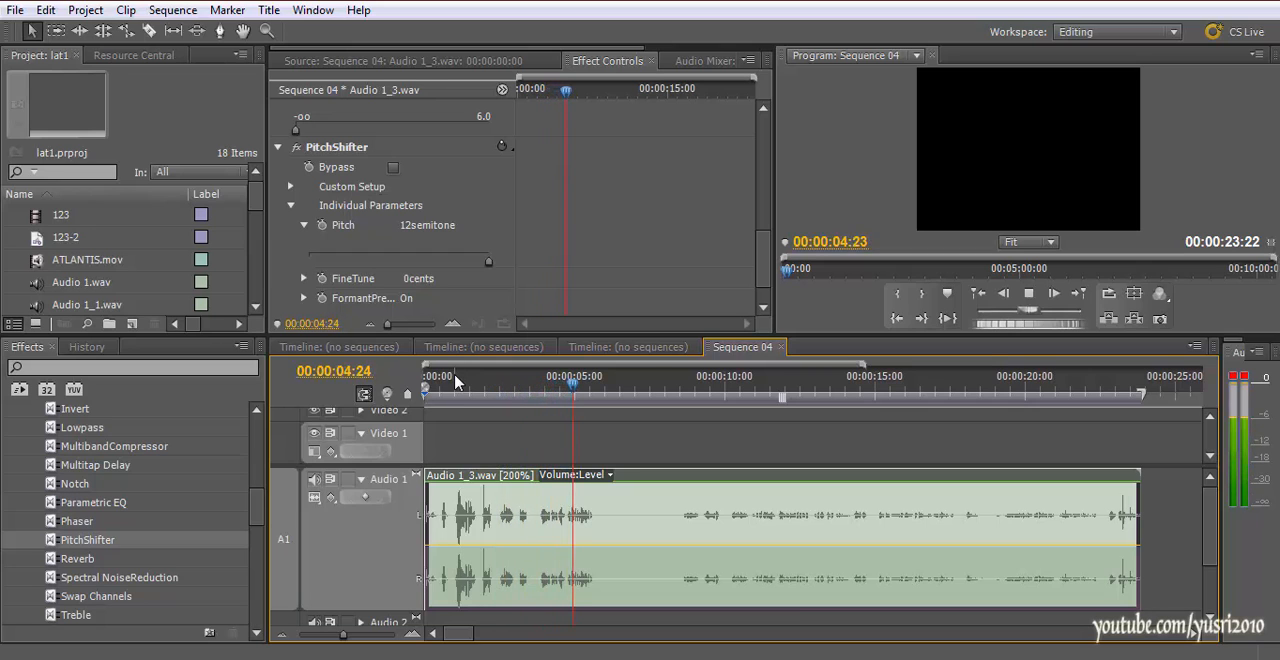
pyautogui.click(684, 390)
pyautogui.moveTo(694, 405); pyautogui.dragTo(440, 410)
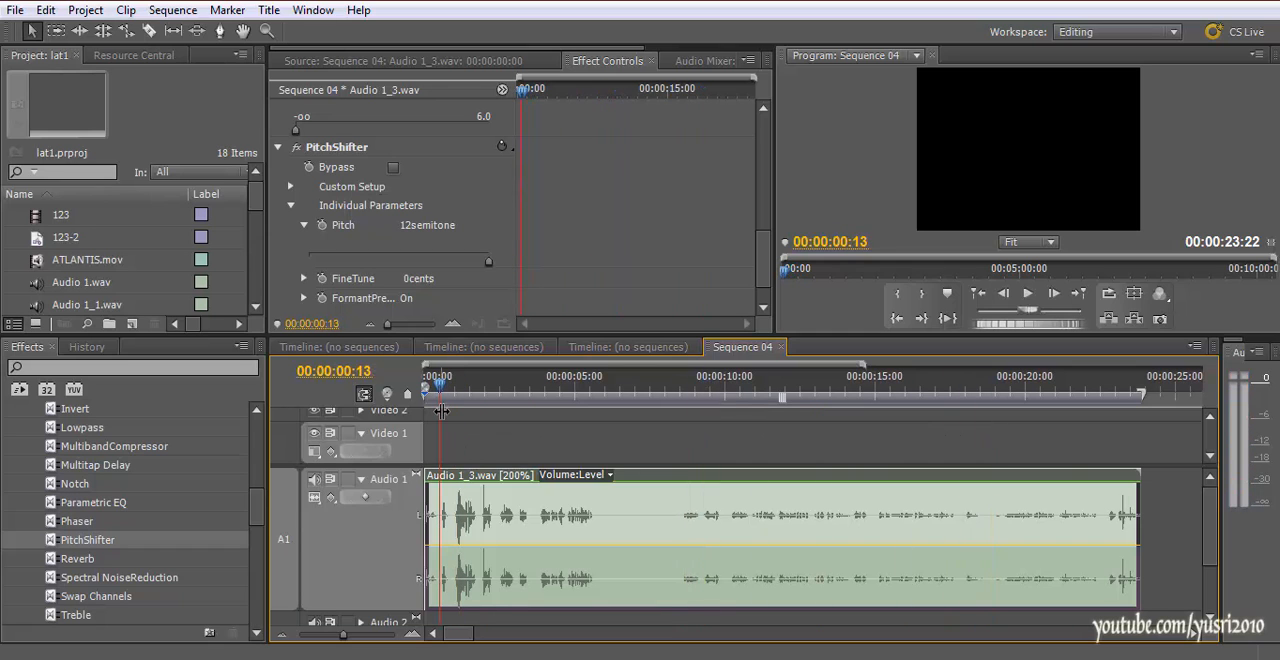
# Save the project and play further parts of the sped-up clip in Sequence 04
pyautogui.hotkey('ctrl', 's')
pyautogui.moveTo(491, 388); pyautogui.dragTo(682, 398)
pyautogui.press('space')
pyautogui.press('space')
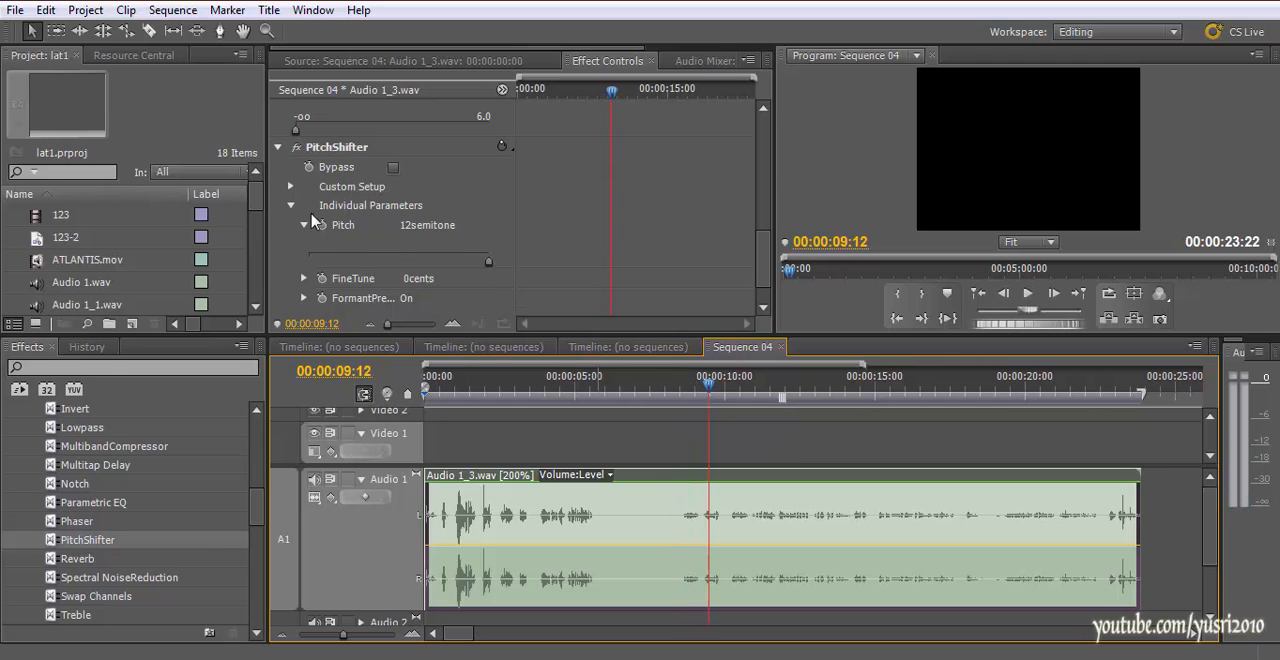
pyautogui.moveTo(709, 393); pyautogui.dragTo(766, 400)
pyautogui.press('space')
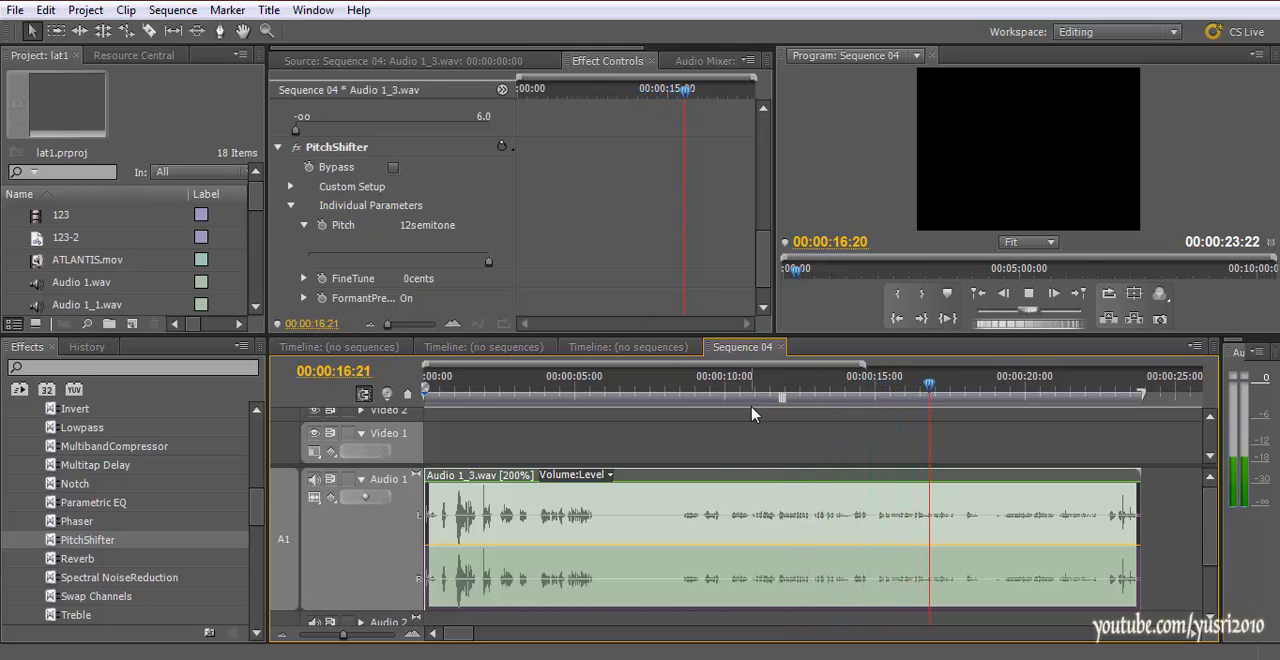
pyautogui.press('space')
pyautogui.moveTo(723, 658)
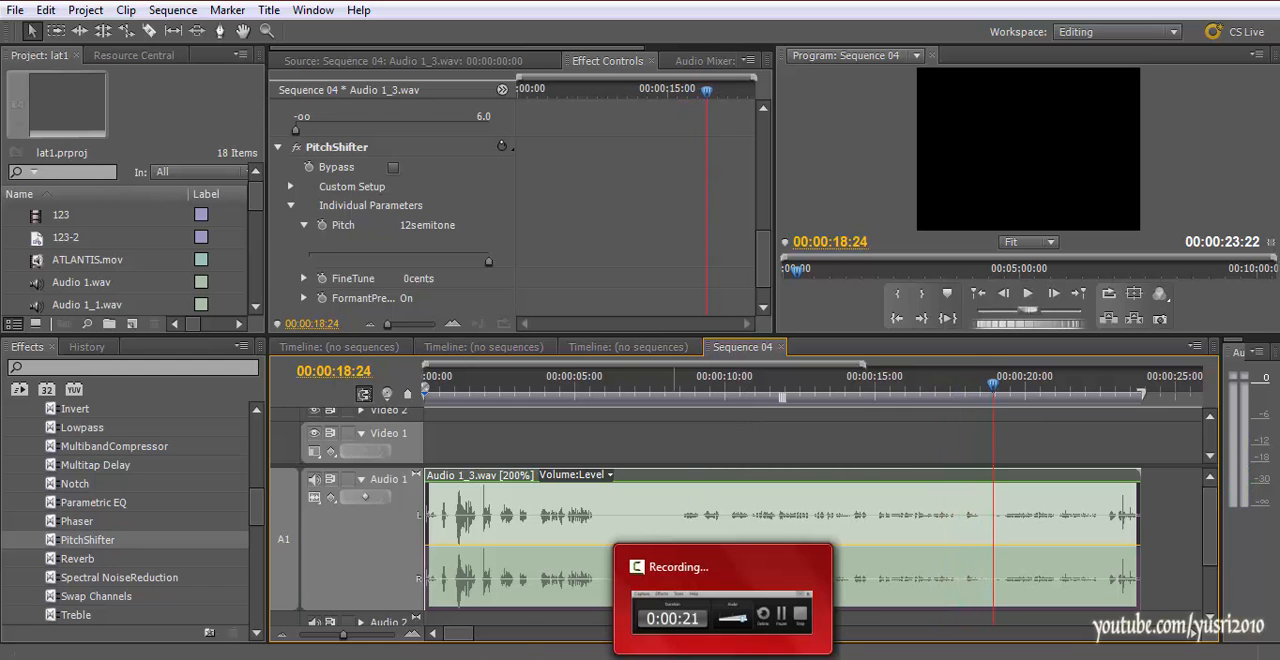
pyautogui.click(722, 610)
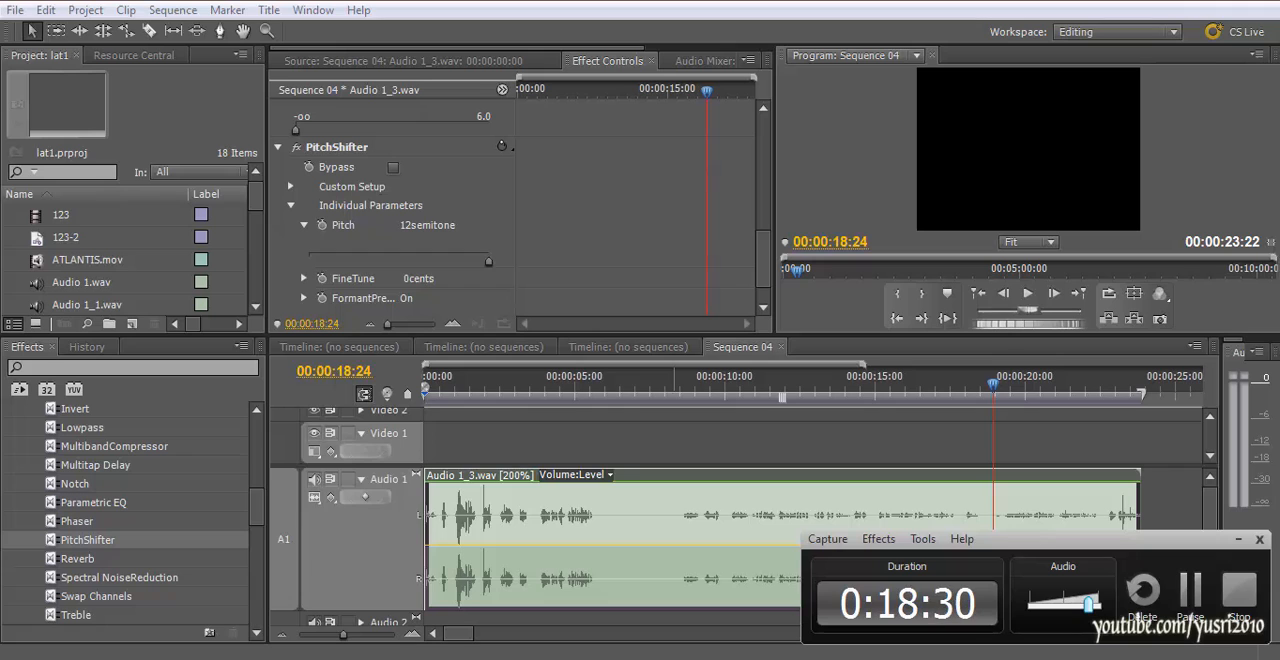
pyautogui.click(723, 657)
# Reduce the Audio 1 track's height and place the playhead near the sequence start at 00:00:00:23
pyautogui.moveTo(994, 385); pyautogui.dragTo(419, 468)
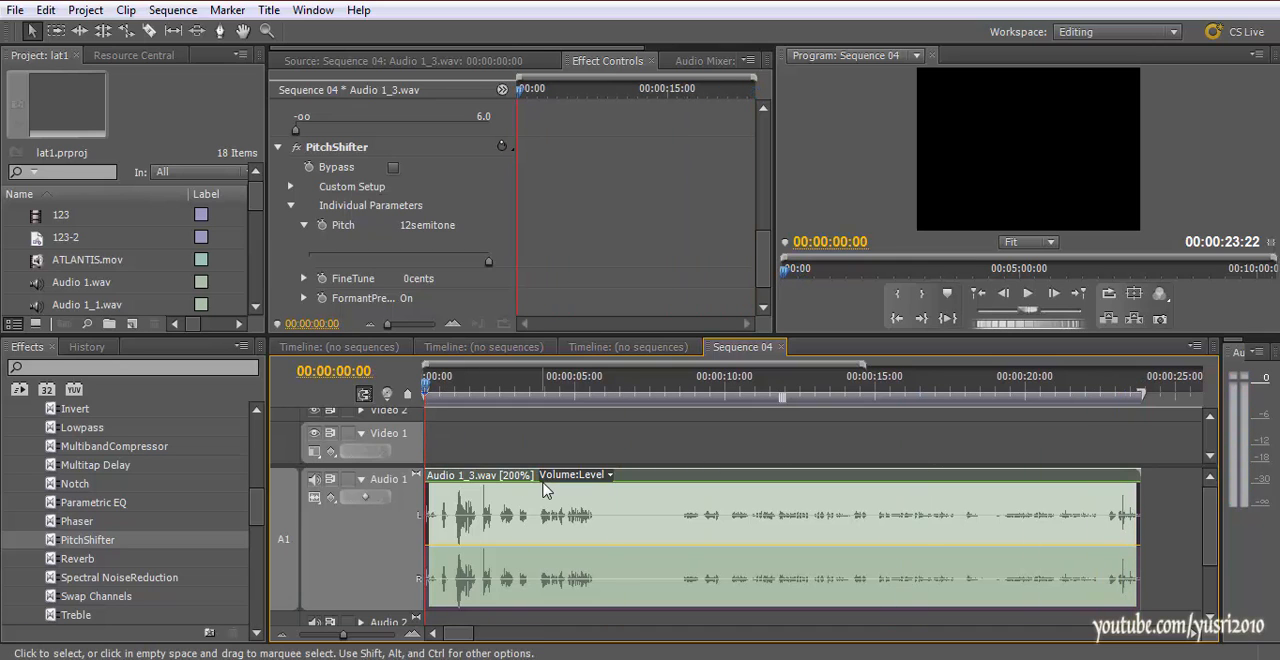
pyautogui.hscroll(3, 543, 490)
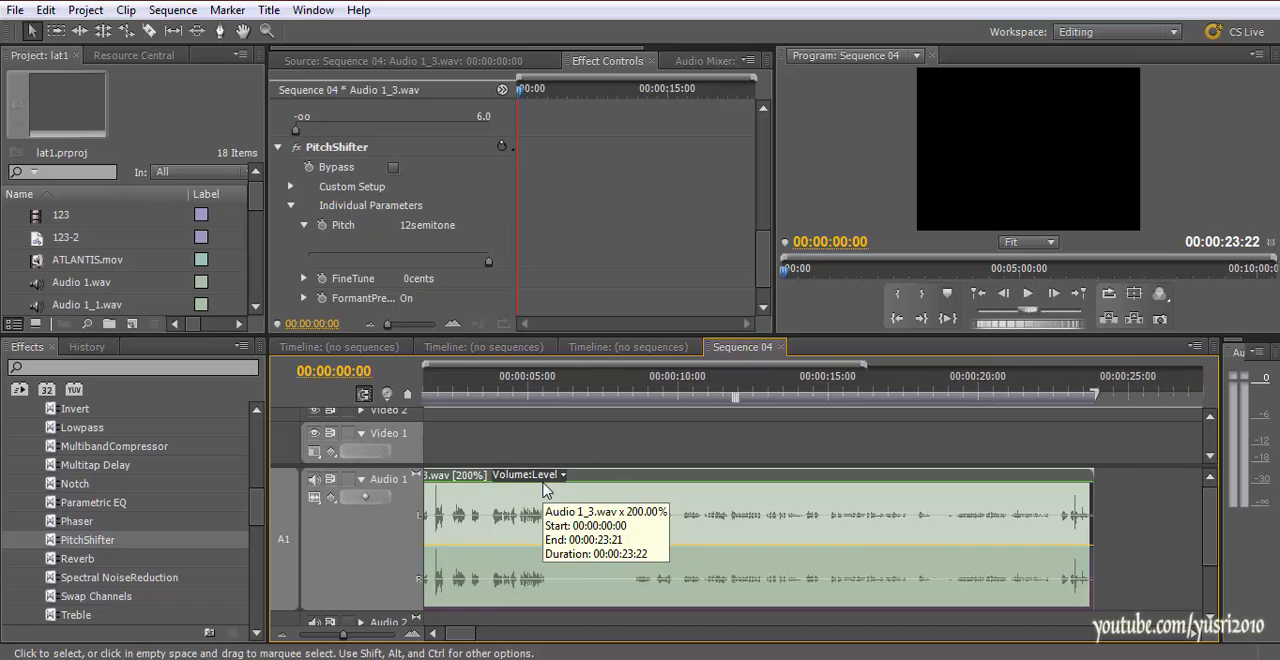
pyautogui.hscroll(-3, 543, 490)
pyautogui.press('-')
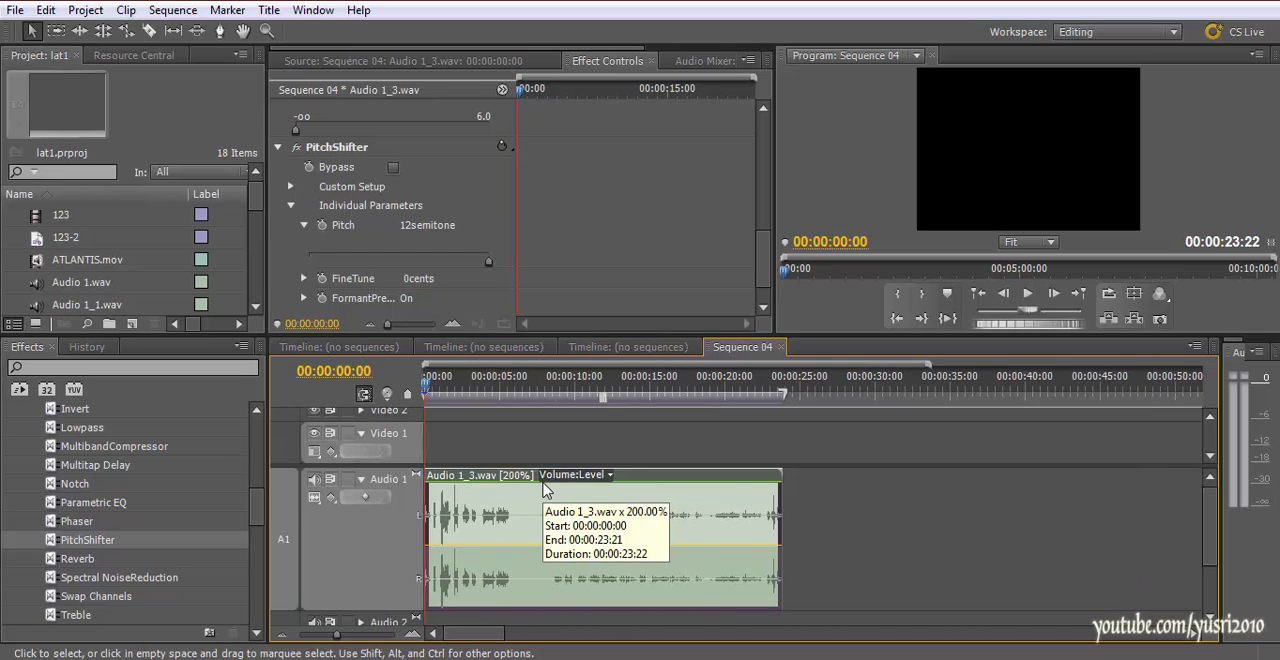
pyautogui.moveTo(379, 608); pyautogui.dragTo(380, 531)
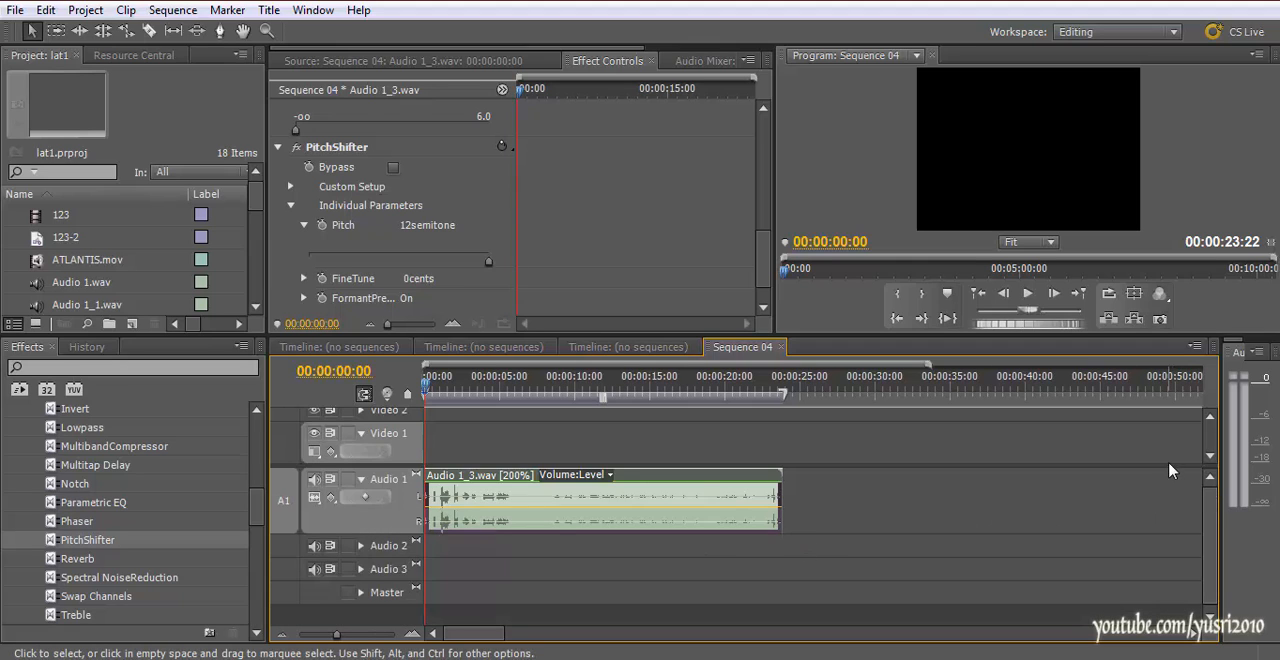
pyautogui.moveTo(445, 388); pyautogui.dragTo(437, 388)
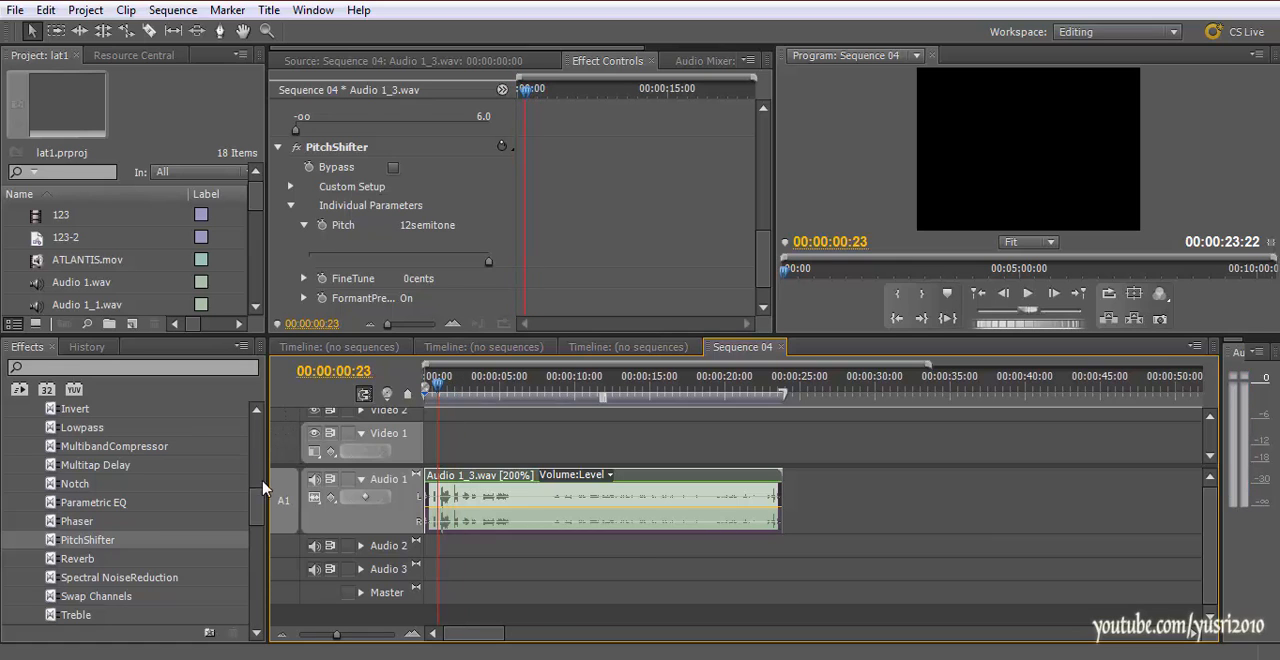
pyautogui.scroll(3, 257, 495)
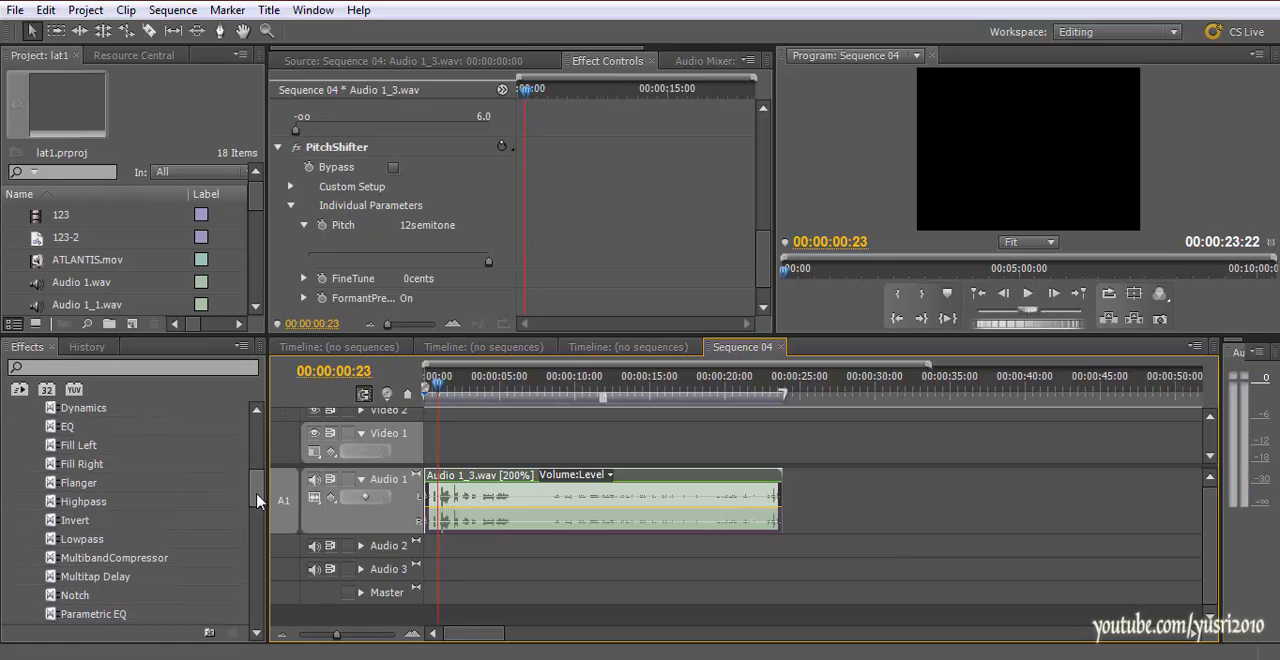
# Add the MS SAMSUNG MINYAK HARGA, NS ASIA.wav file to Audio 1, a little after the Audio 1_3.wav clip
pyautogui.scroll(1, 257, 500)
pyautogui.moveTo(258, 210)
pyautogui.mouseDown()
pyautogui.moveTo(257, 294)
pyautogui.moveTo(258, 200)
pyautogui.mouseUp()
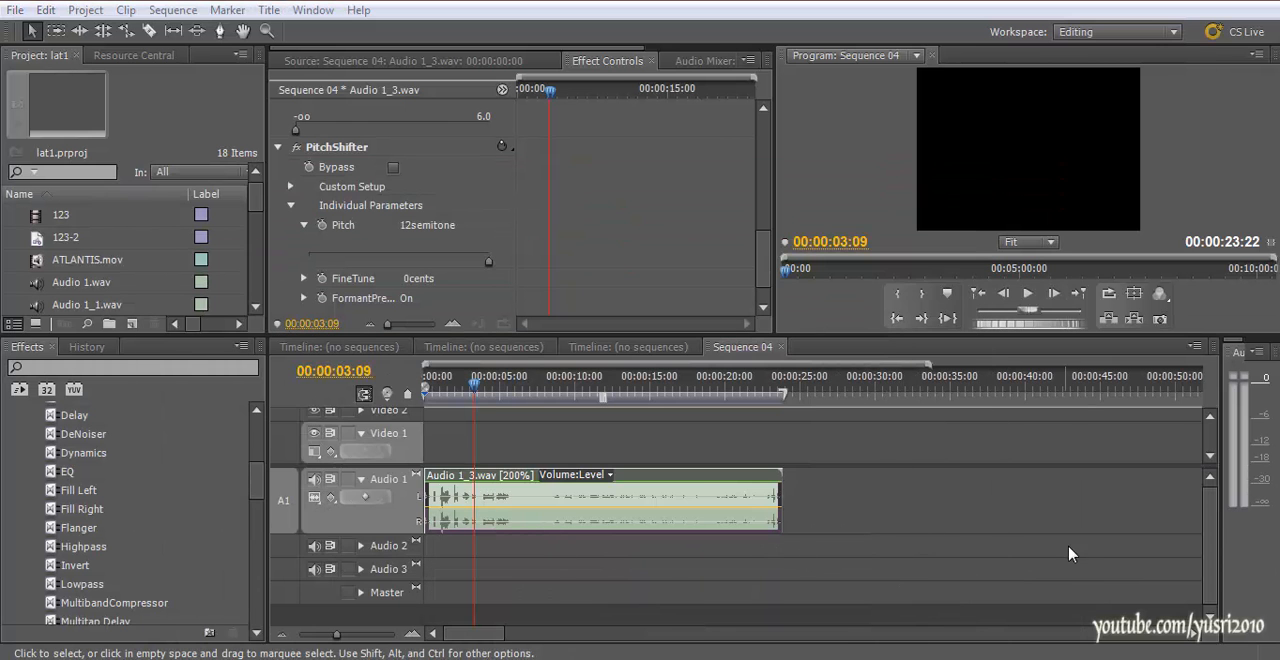
pyautogui.moveTo(252, 222); pyautogui.dragTo(254, 285)
pyautogui.scroll(5, 80, 287)
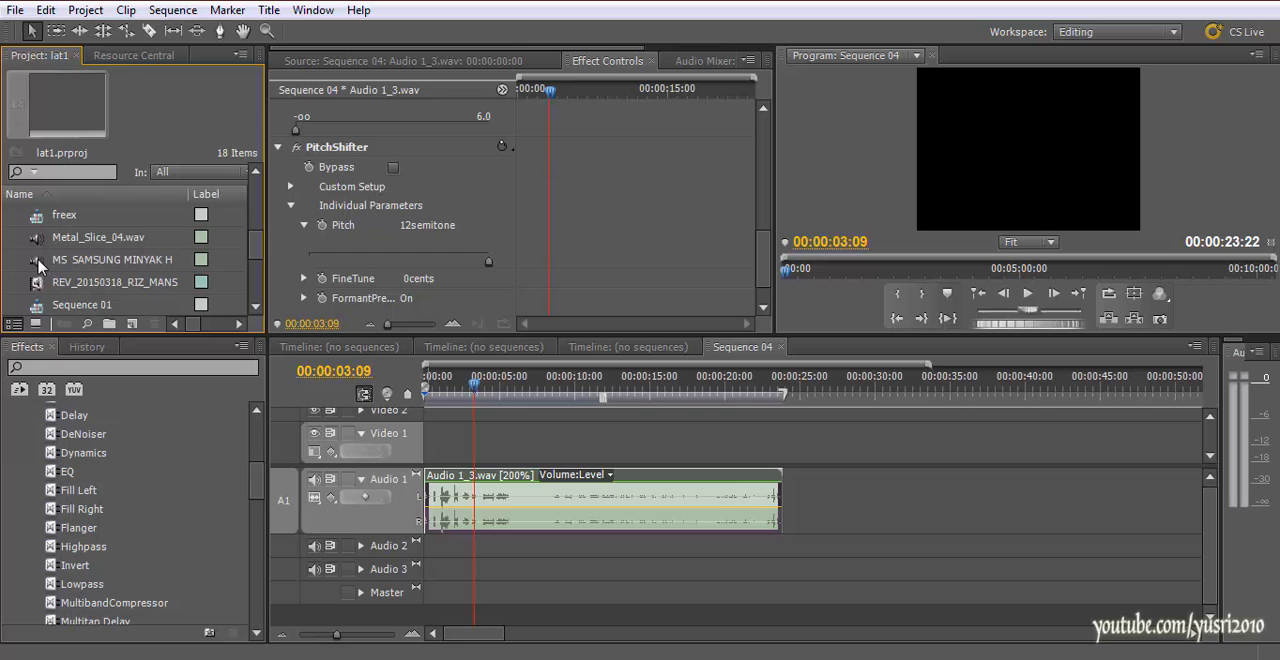
pyautogui.click(41, 262)
pyautogui.moveTo(826, 473); pyautogui.dragTo(827, 474)
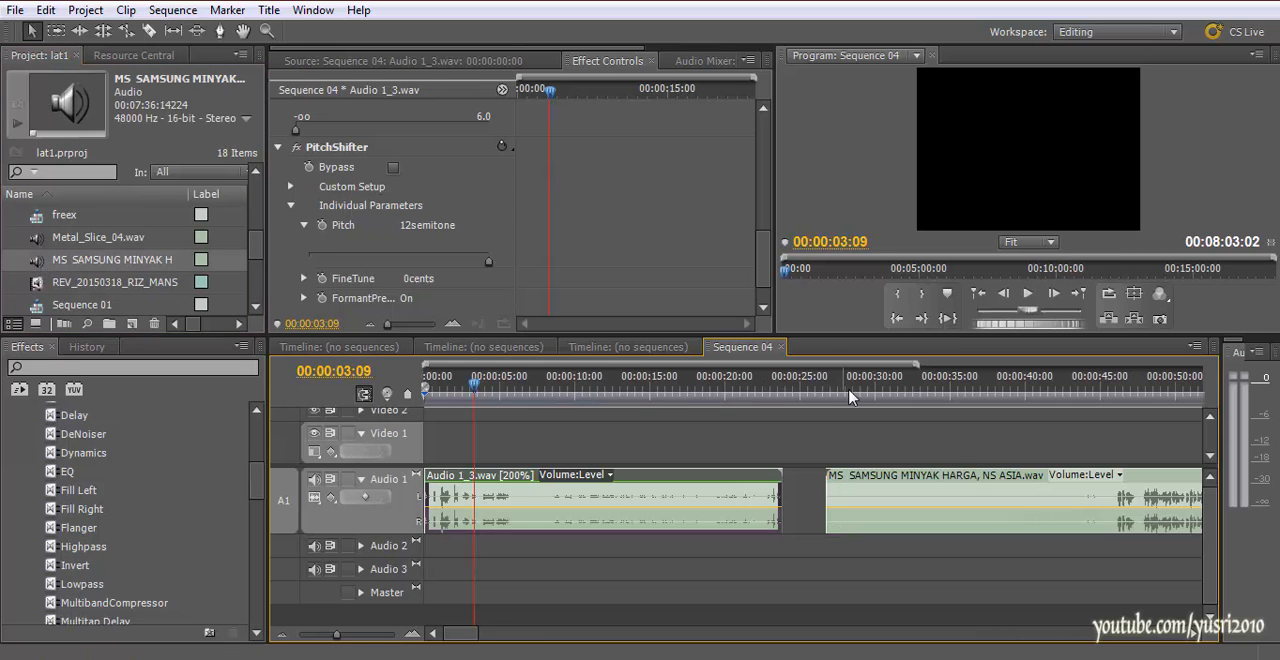
pyautogui.press('-')
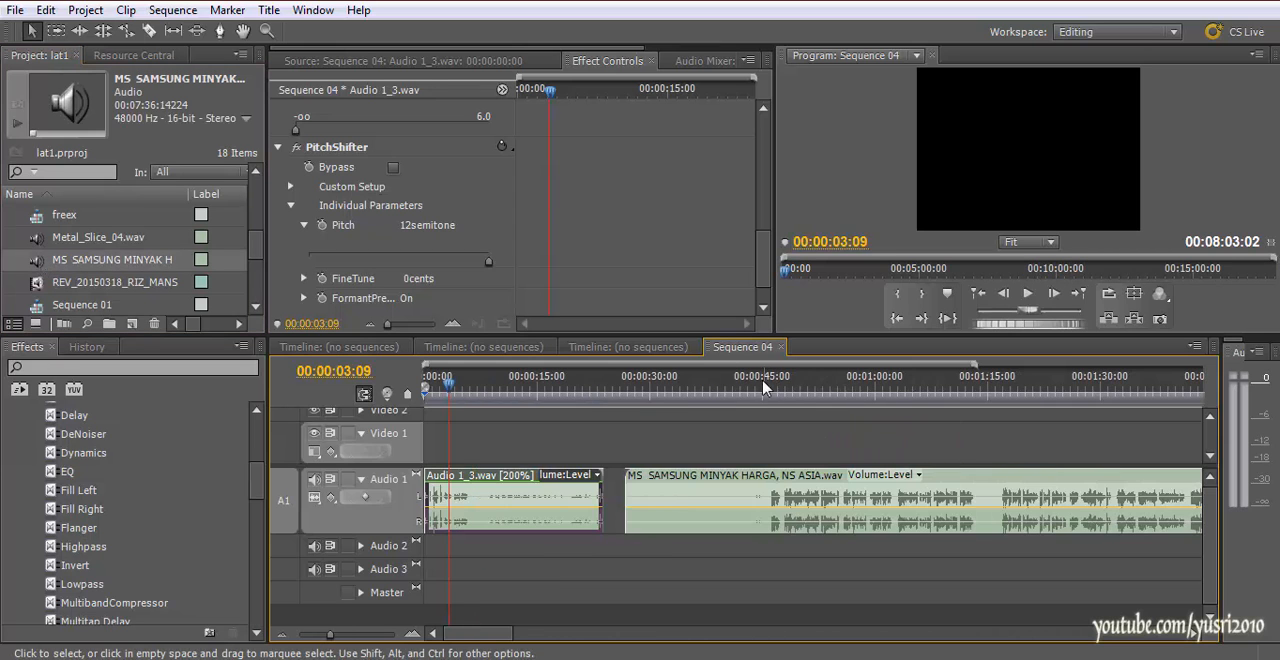
# Play the MS SAMSUNG MINYAK HARGA clip from about 00:00:45:00, then move the playhead back to 00:00:55:00
pyautogui.click(769, 388)
pyautogui.press('space')
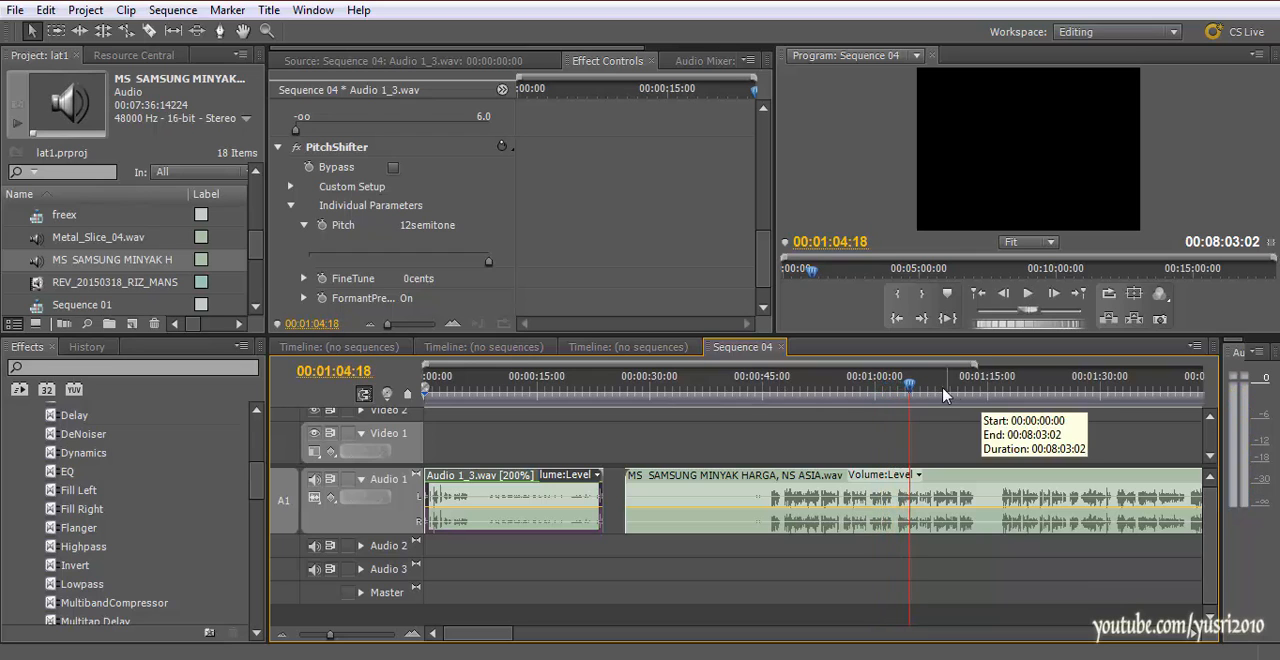
pyautogui.click(843, 390)
pyautogui.moveTo(838, 409); pyautogui.dragTo(838, 409)
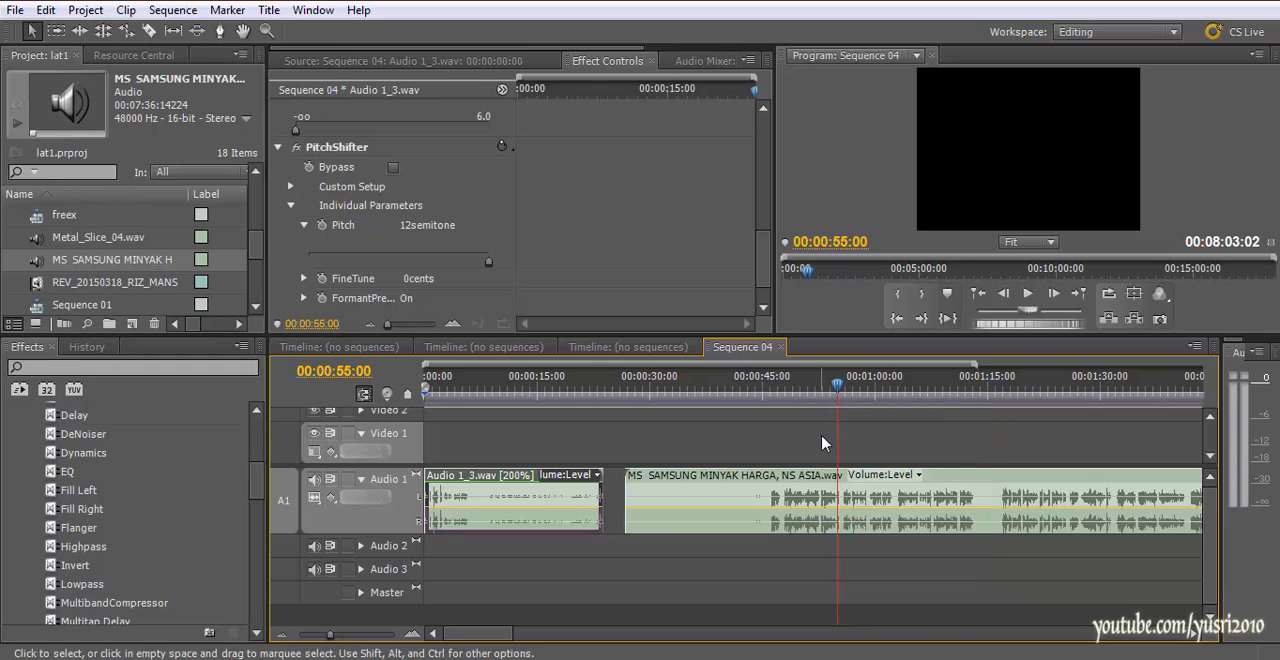
pyautogui.press('-')
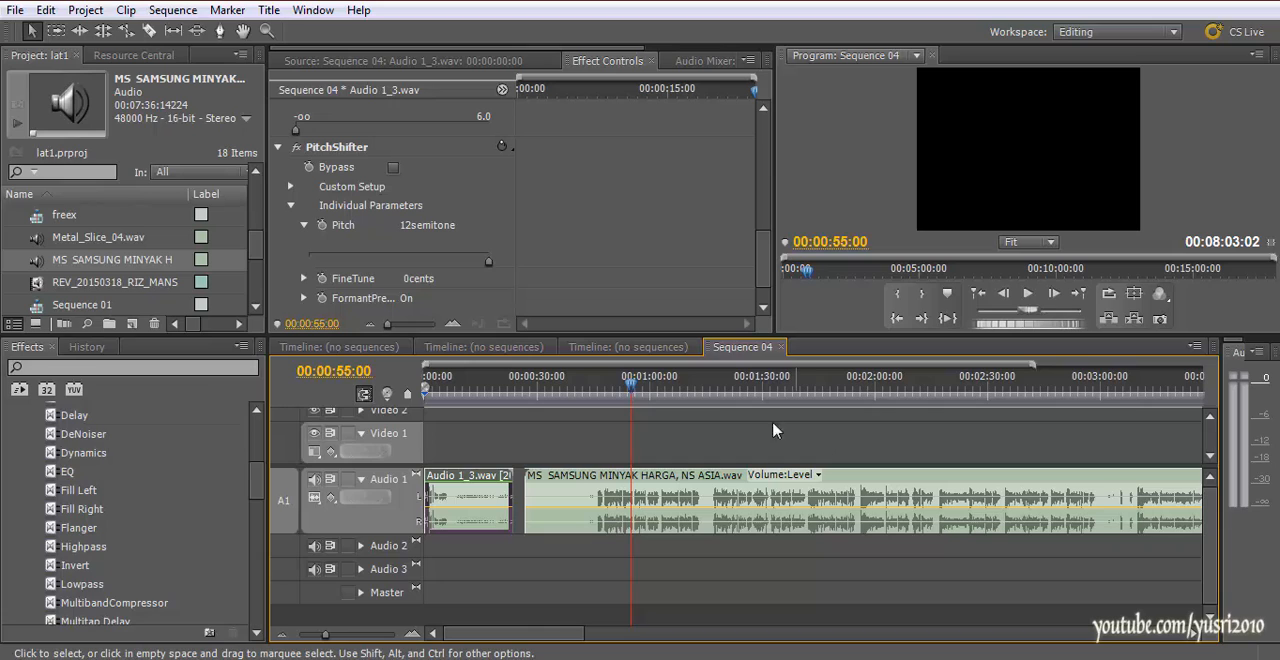
# Play short passages of the MS SAMSUNG MINYAK HARGA clip from 00:00:48:13, pausing between them, and return the playhead to 00:00:53:00
pyautogui.click(607, 388)
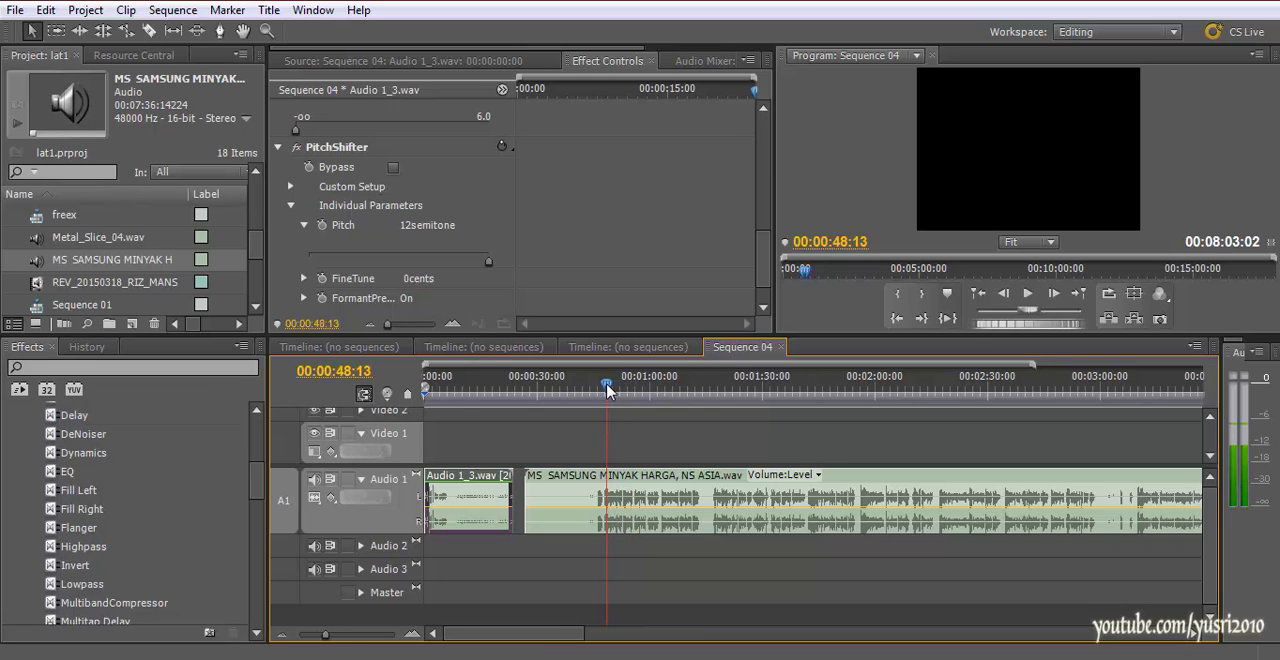
pyautogui.press('space')
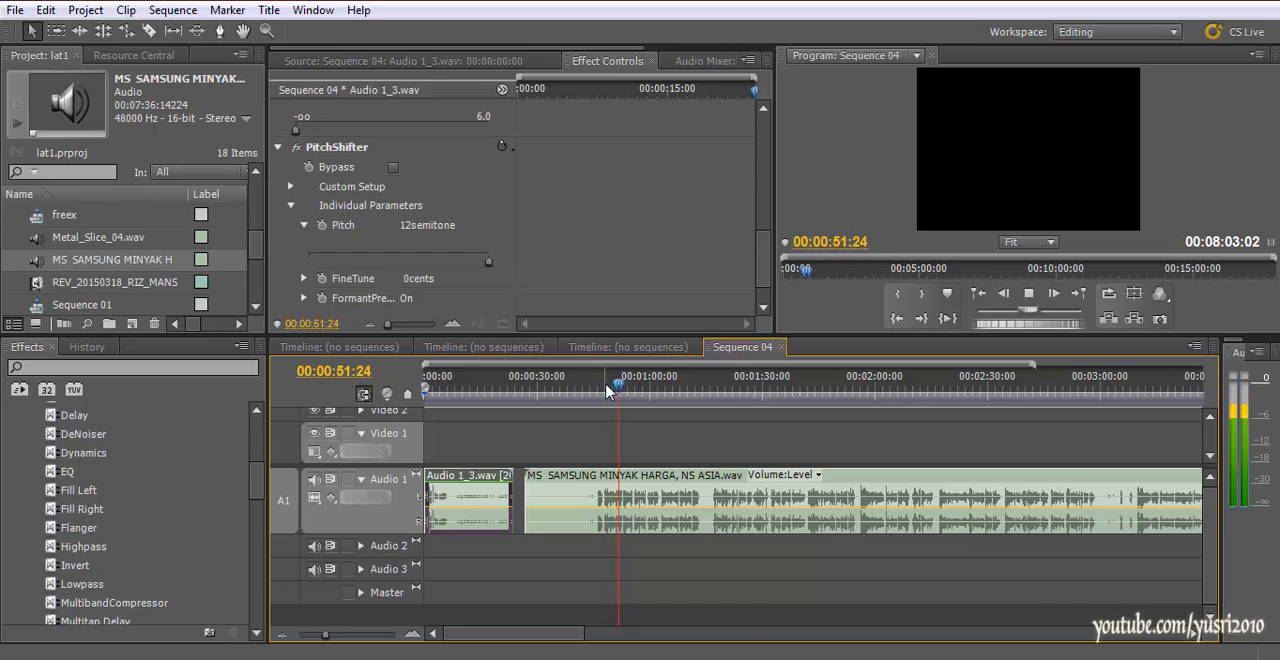
pyautogui.press('space')
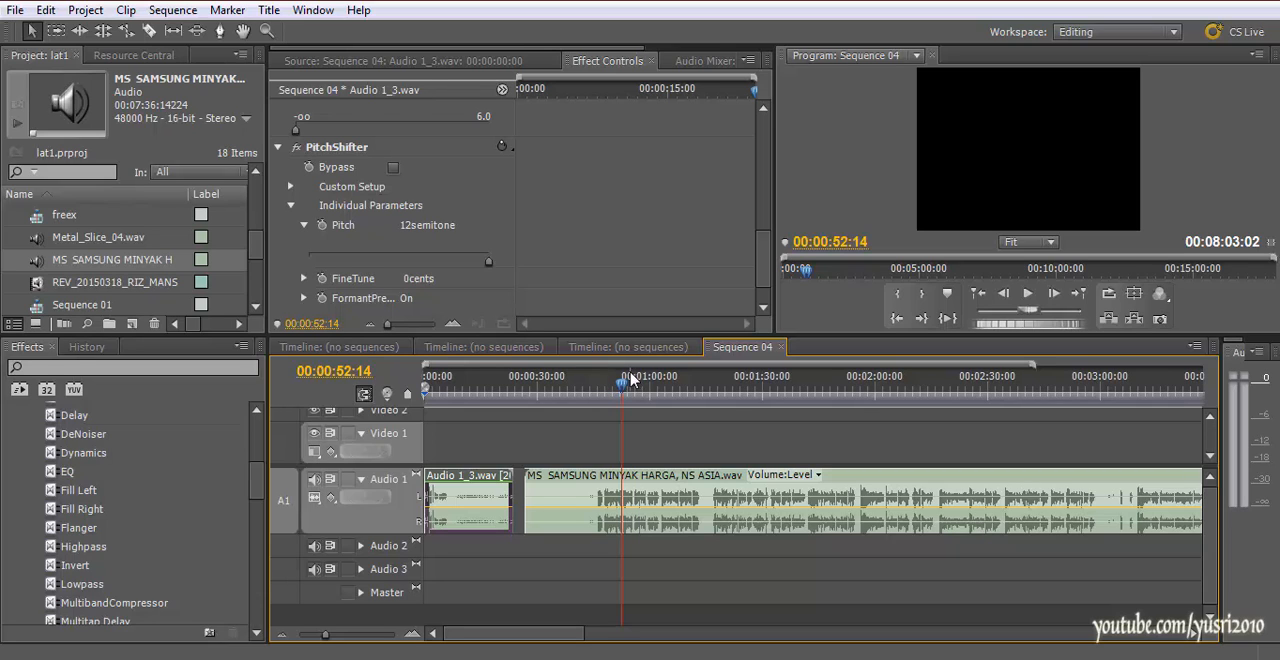
pyautogui.press('space')
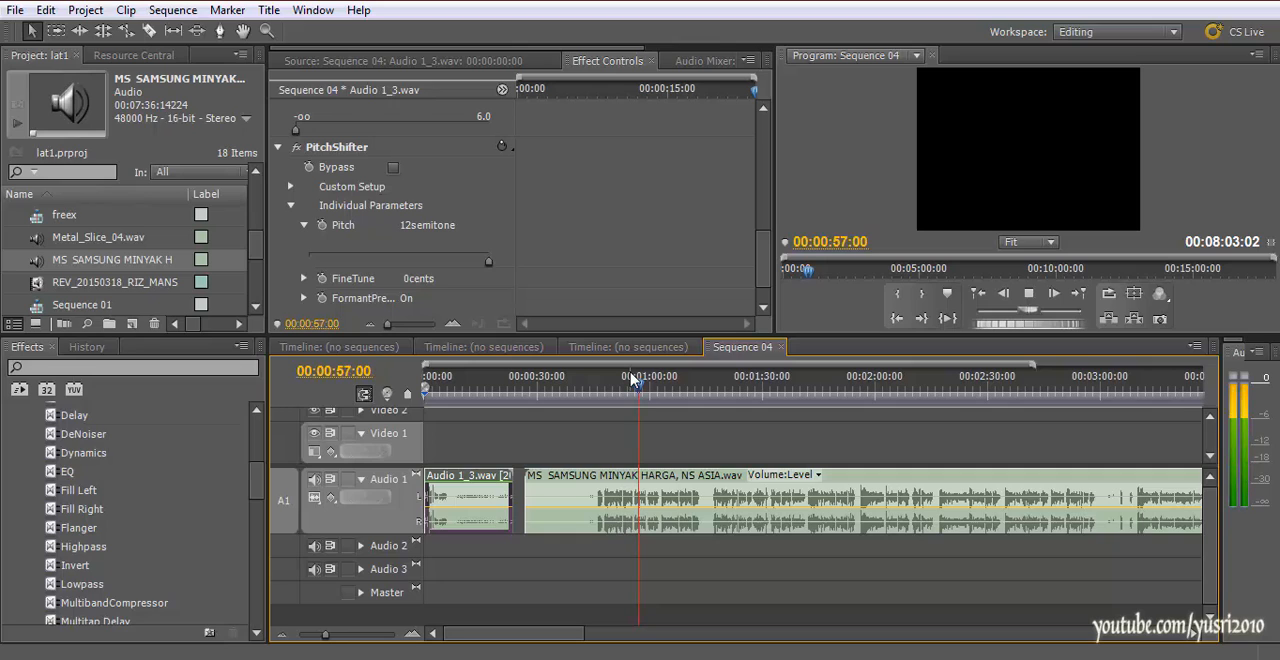
pyautogui.press('space')
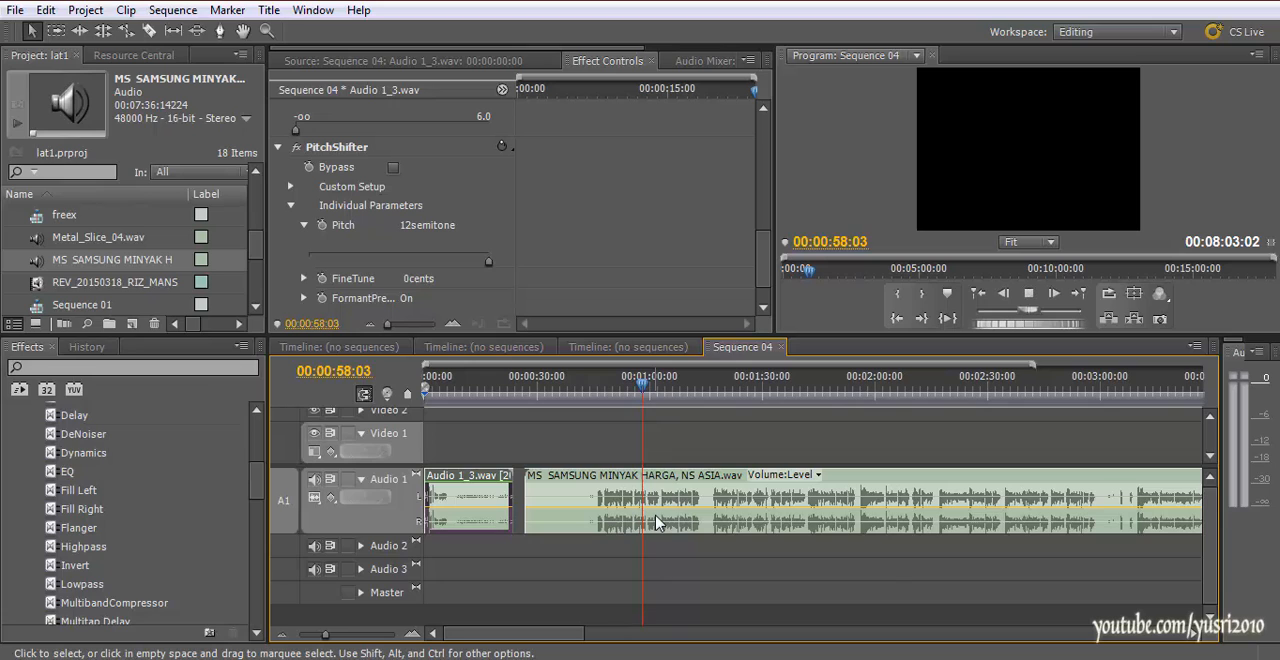
pyautogui.press('space')
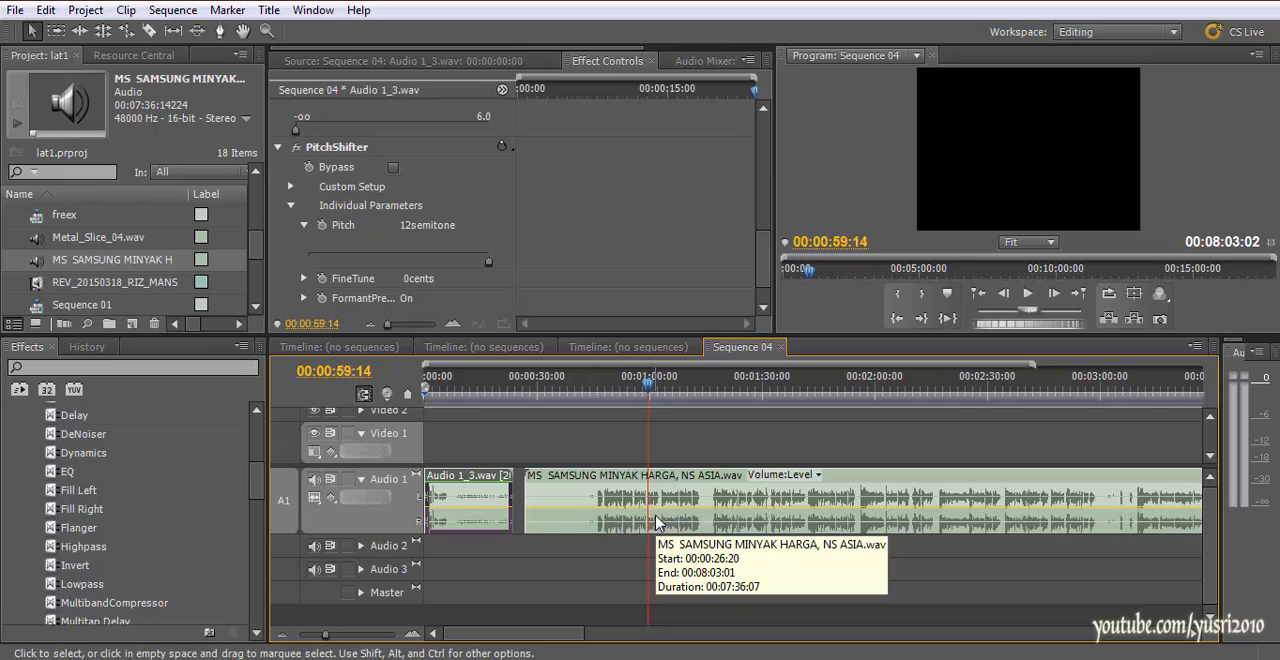
pyautogui.moveTo(650, 392); pyautogui.dragTo(627, 410)
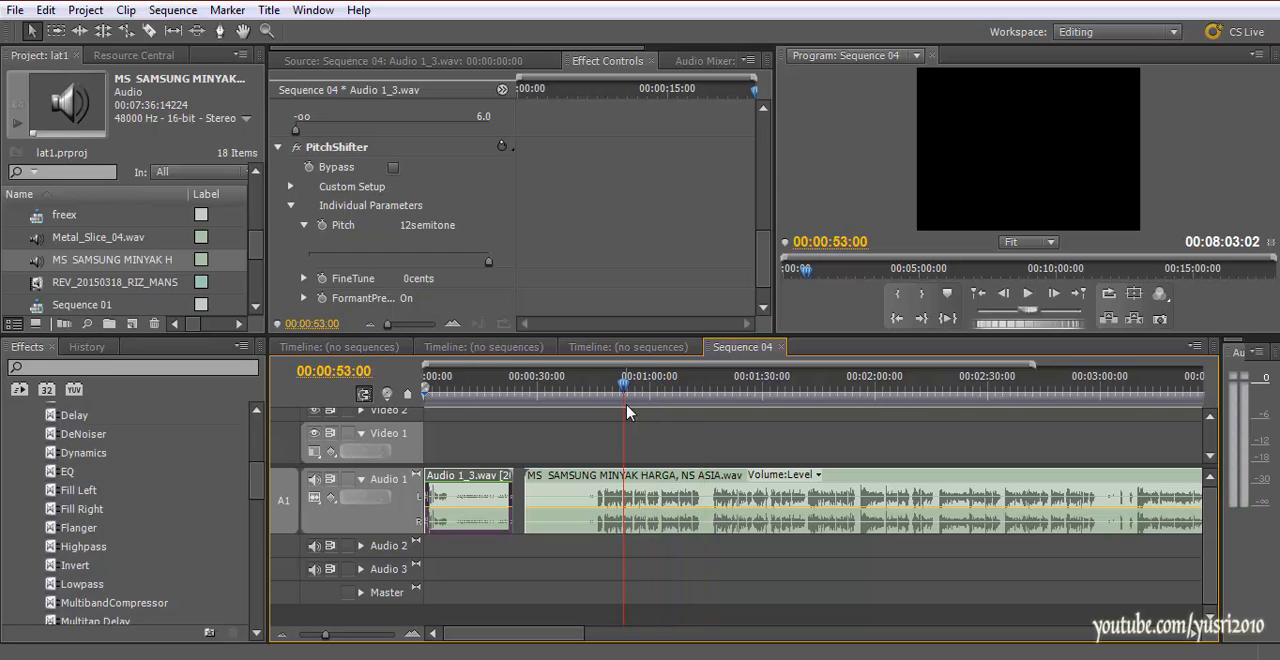
# Delete the MS SAMSUNG MINYAK HARGA clip from Audio 1 and move the playhead to 00:00:30:00
pyautogui.press('-')
pyautogui.press('-')
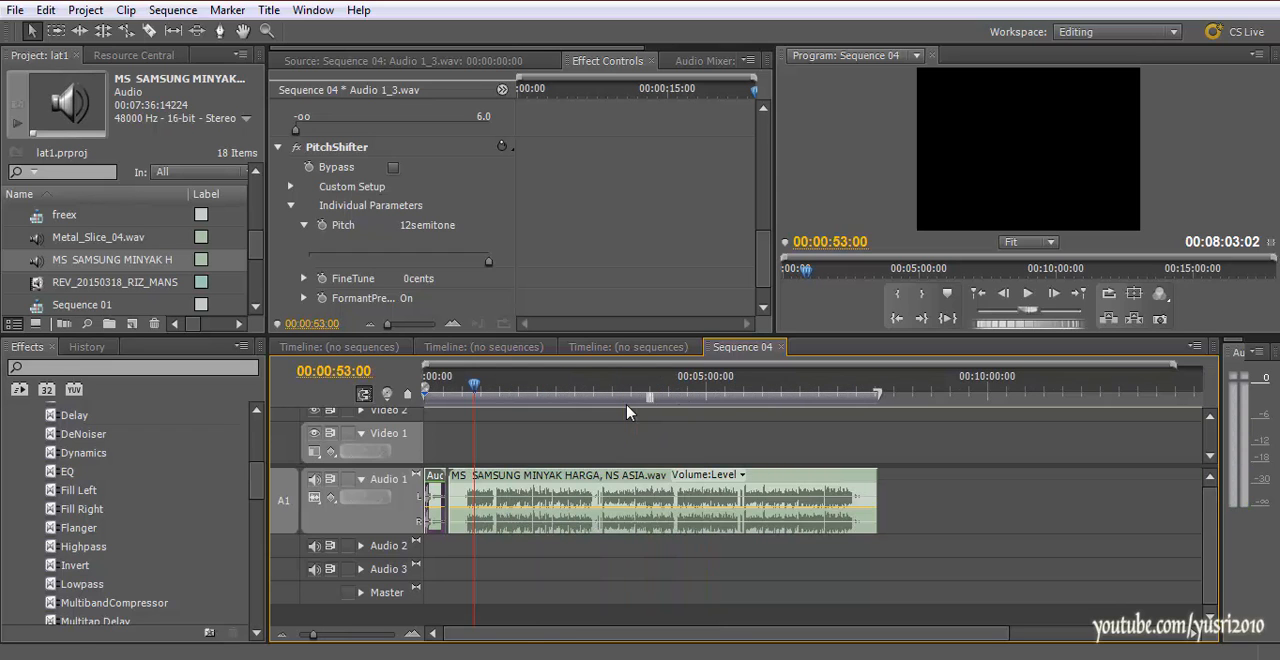
pyautogui.click(793, 497)
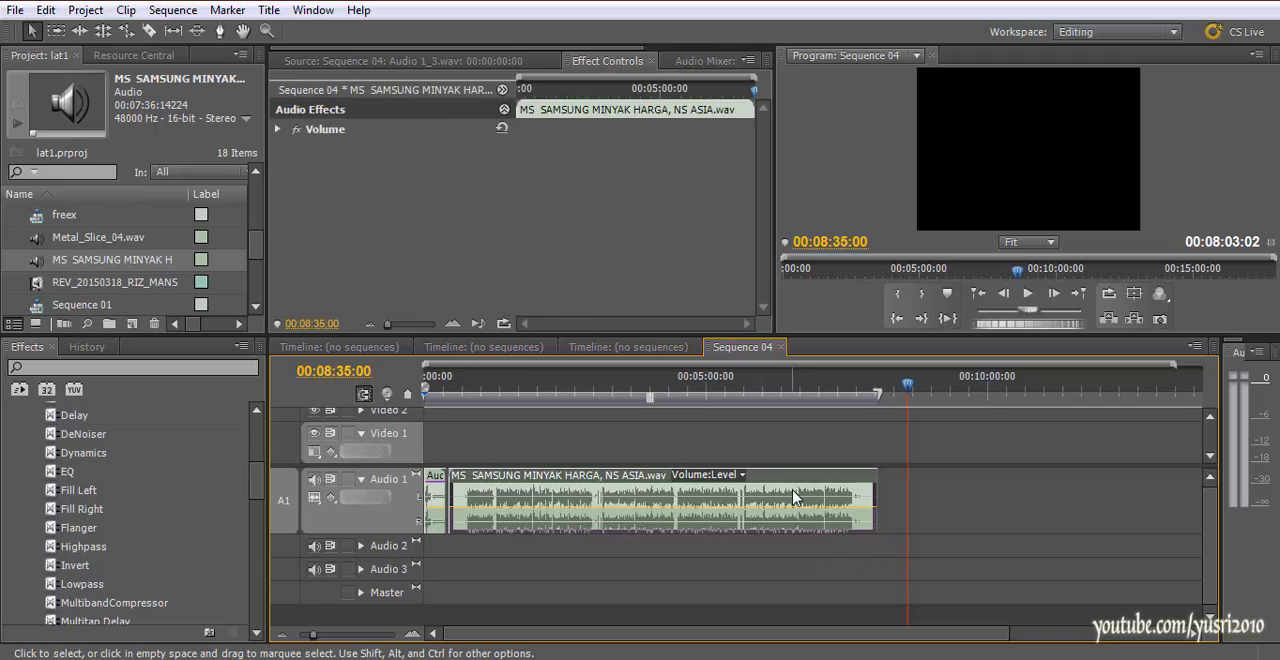
pyautogui.press('Delete')
pyautogui.moveTo(508, 386); pyautogui.dragTo(453, 385)
pyautogui.press('=')
pyautogui.press('=')
pyautogui.press('=')
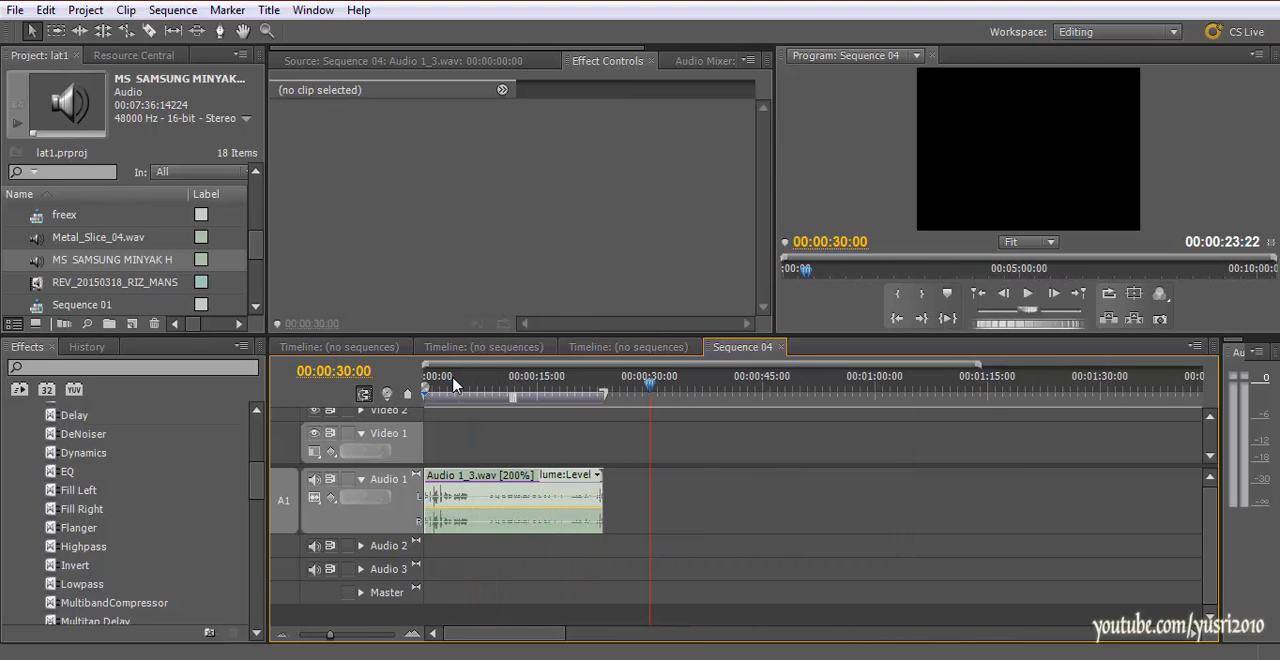
# Place ATLANTIS.mov on Video 1 and Audio 1 in Sequence 04, shortly after the Audio 1_3.wav clip
pyautogui.moveTo(254, 243); pyautogui.dragTo(257, 215)
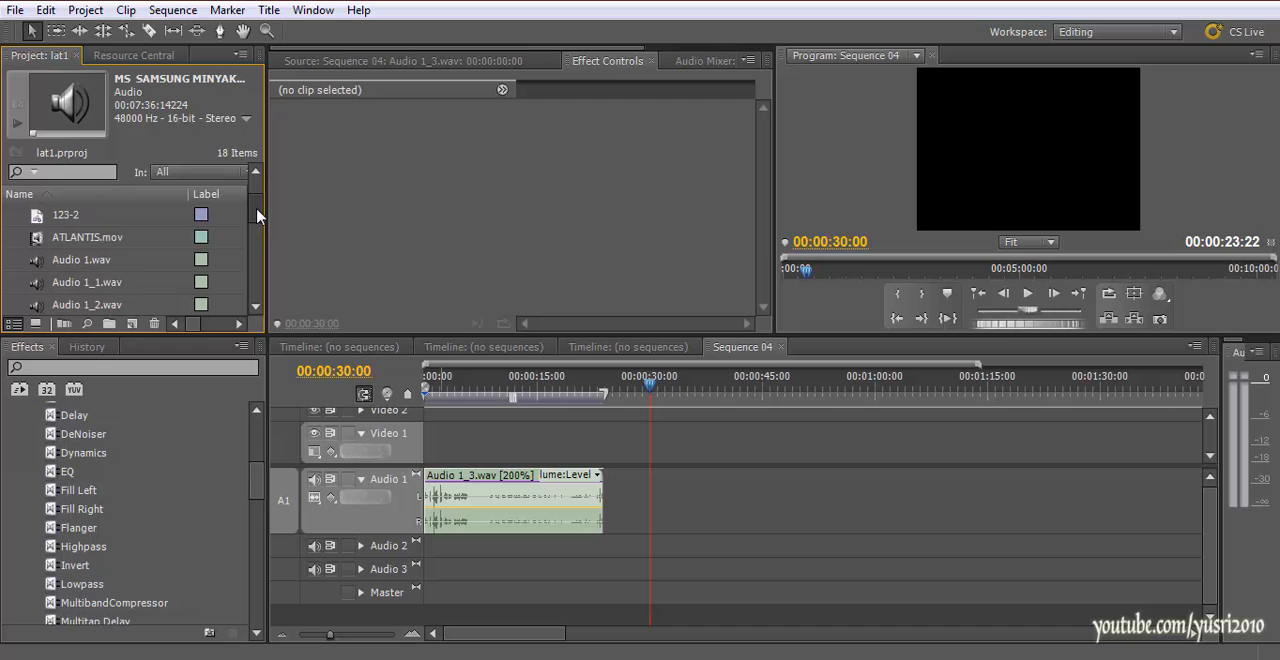
pyautogui.doubleClick(38, 245)
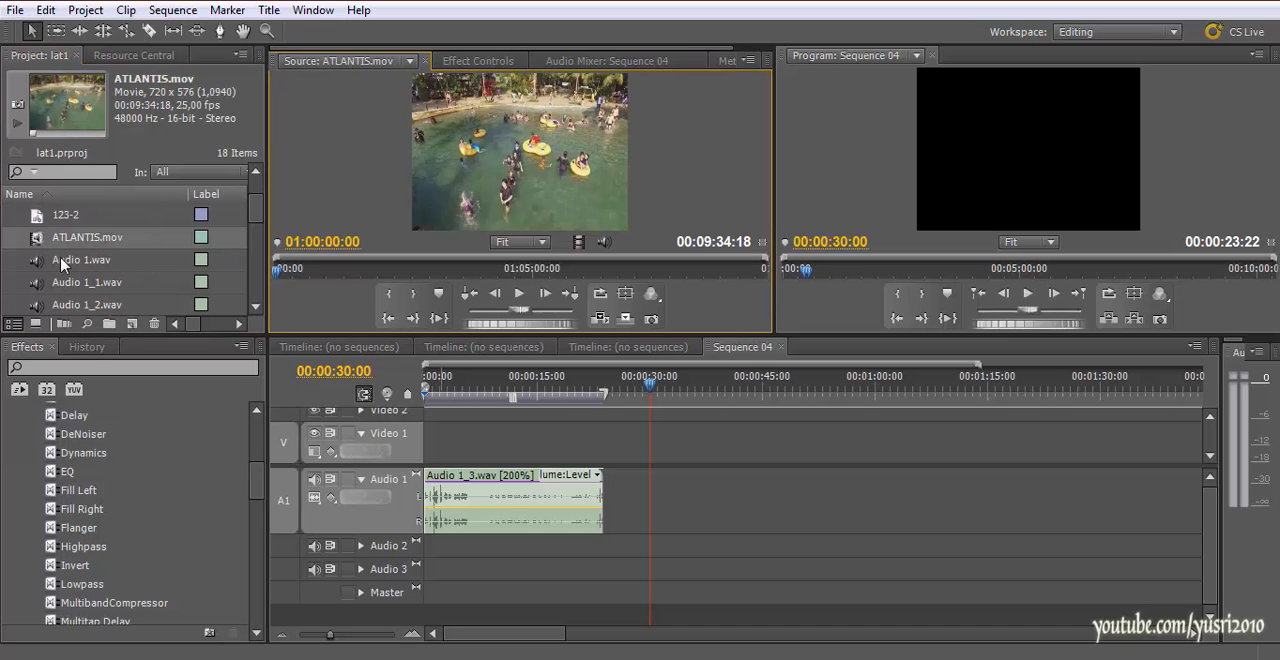
pyautogui.moveTo(40, 240); pyautogui.dragTo(628, 452)
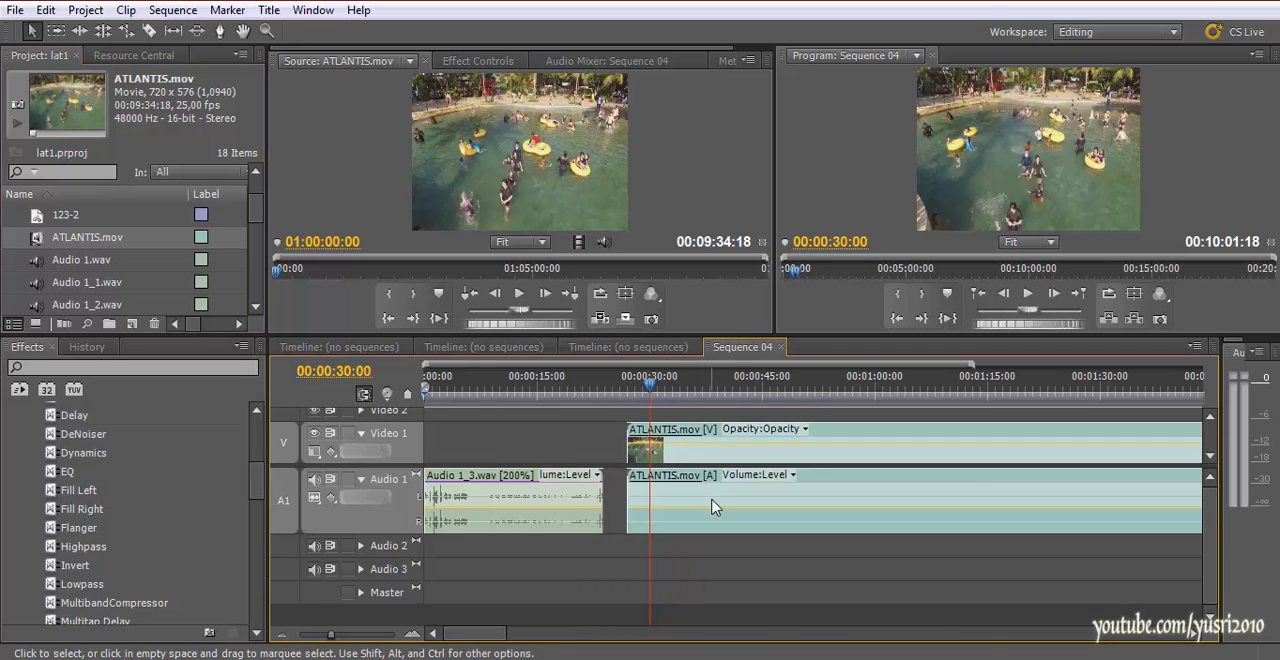
# Unlink the ATLANTIS.mov clip's audio from its video and delete the audio part from Audio 1
pyautogui.click(713, 507)
pyautogui.rightClick(718, 440)
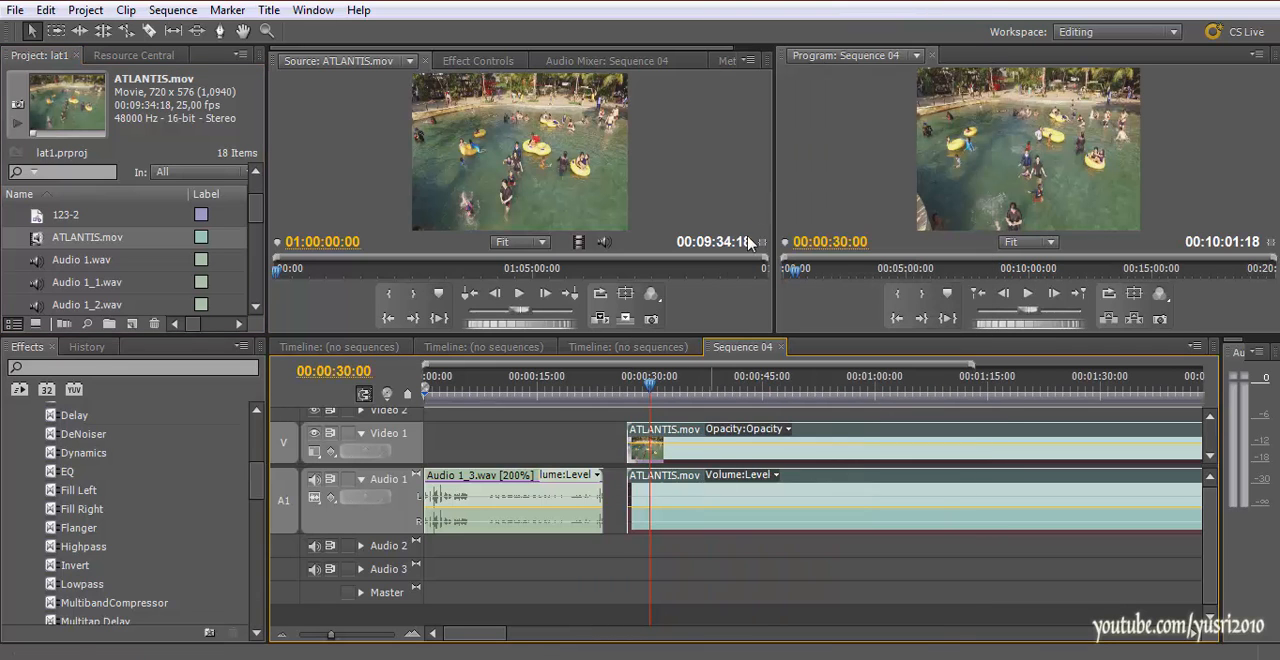
pyautogui.click(760, 178)
pyautogui.click(731, 524)
pyautogui.press('Delete')
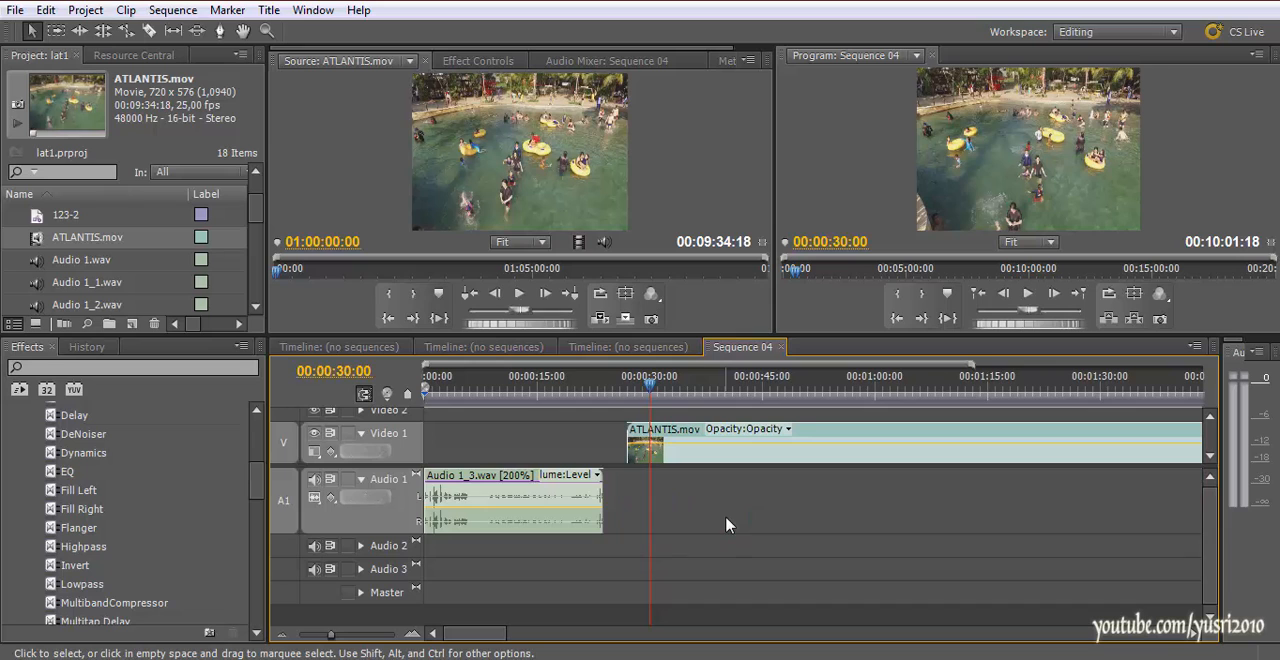
pyautogui.press('-')
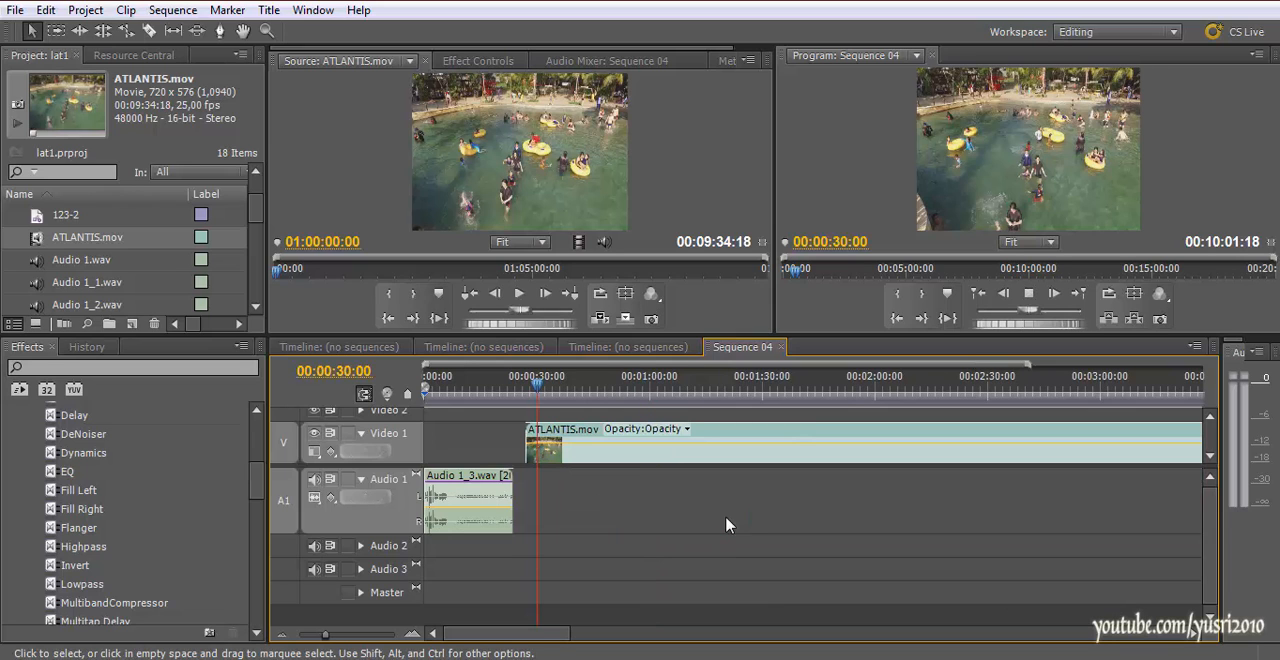
# Preview the ATLANTIS.mov footage at 00:00:40:06 and 00:00:45:06, then scrub ahead to 00:01:18:23
pyautogui.click(574, 386)
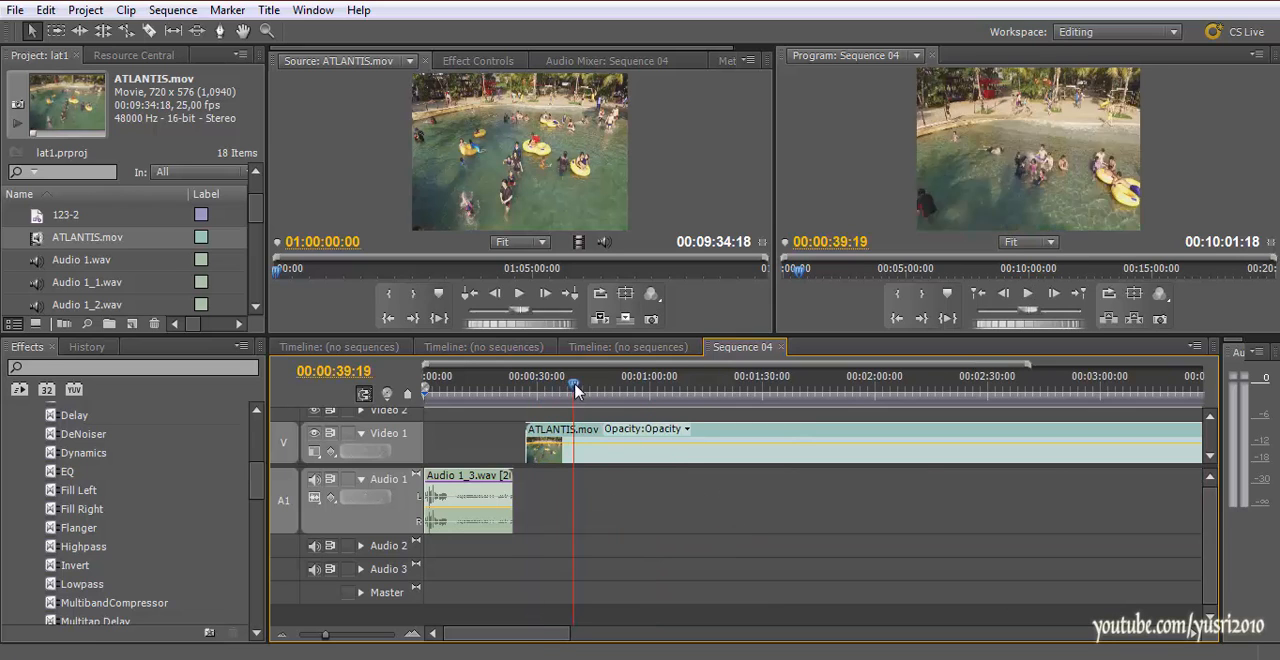
pyautogui.click(1210, 417)
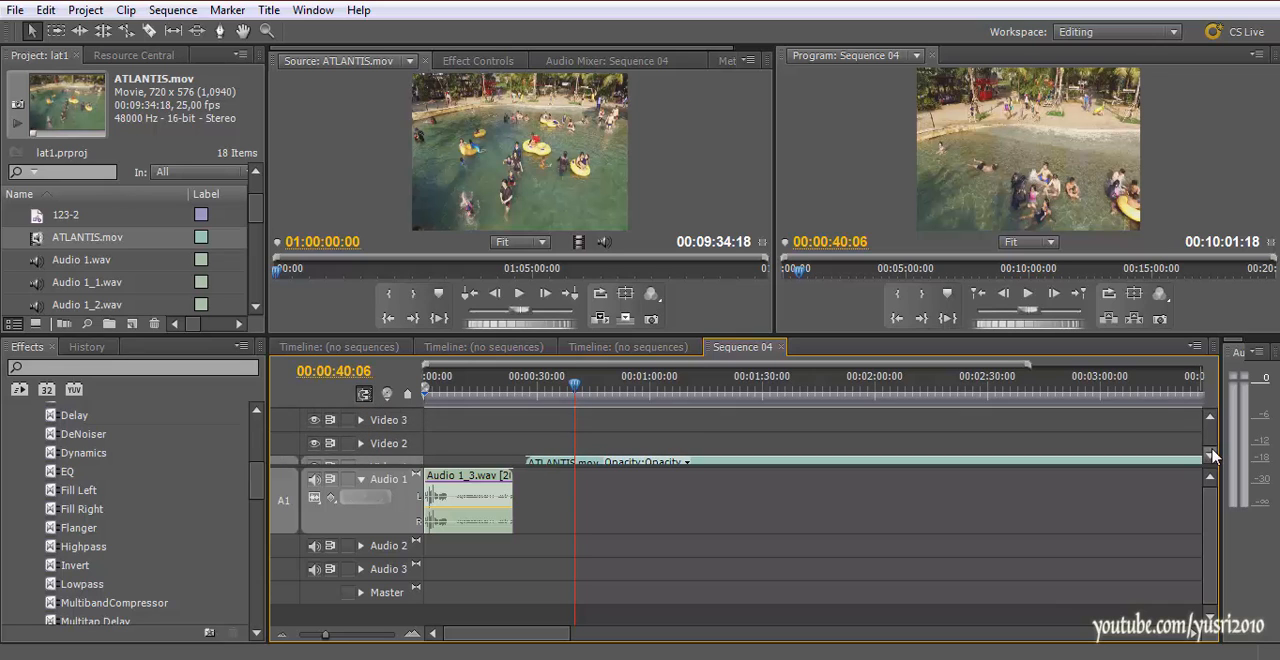
pyautogui.click(1211, 455)
pyautogui.click(594, 385)
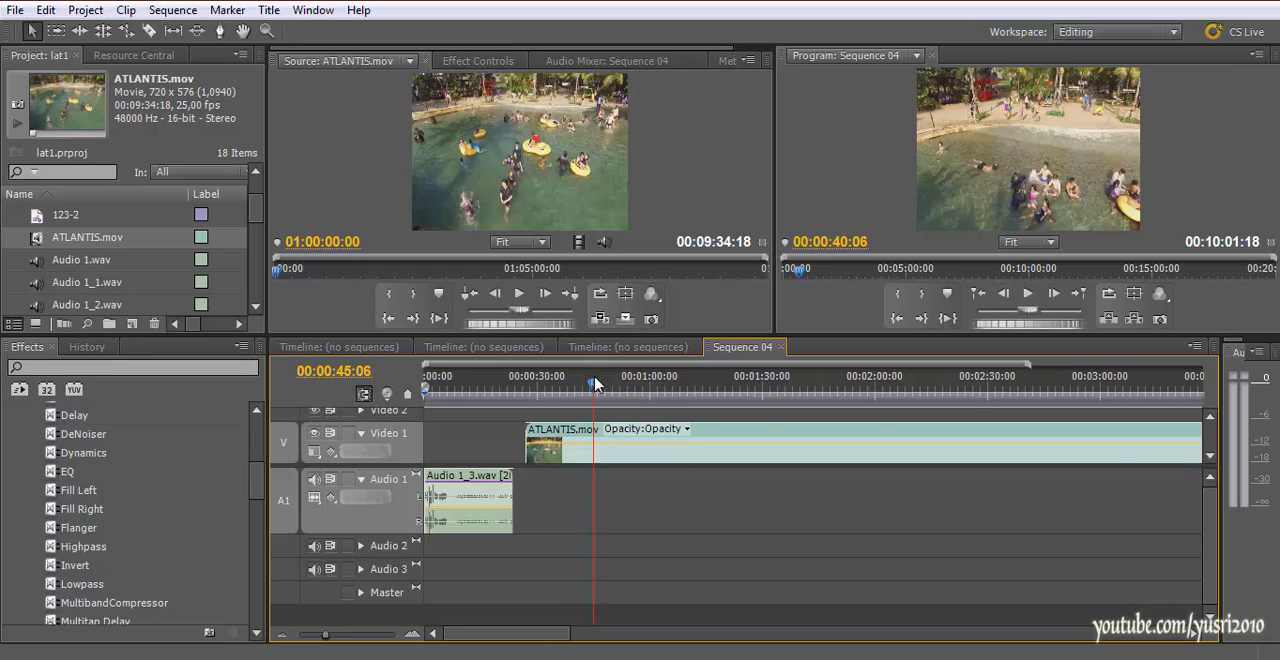
pyautogui.press('space')
pyautogui.moveTo(630, 390); pyautogui.dragTo(720, 396)
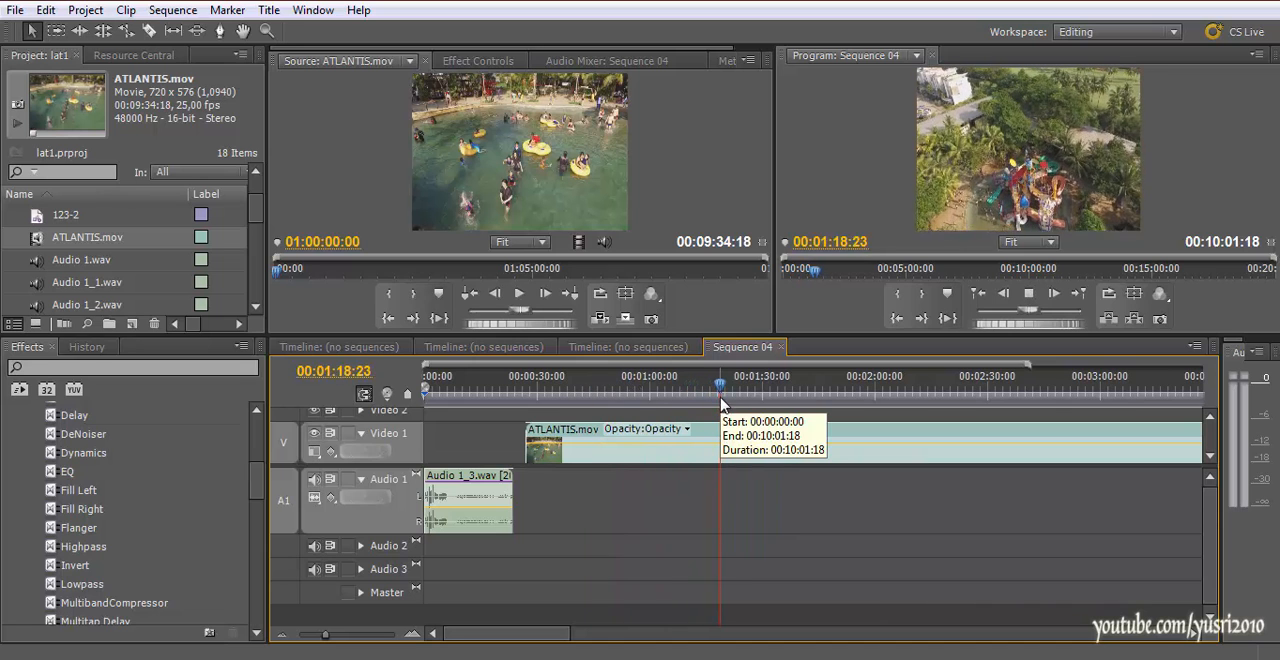
# Trim the beginning of the ATLANTIS.mov clip on Video 1 so it starts just after 00:00:50:00
pyautogui.moveTo(568, 392); pyautogui.dragTo(616, 410)
pyautogui.moveTo(547, 452); pyautogui.dragTo(616, 450)
pyautogui.moveTo(686, 398); pyautogui.dragTo(619, 415)
pyautogui.click(615, 390)
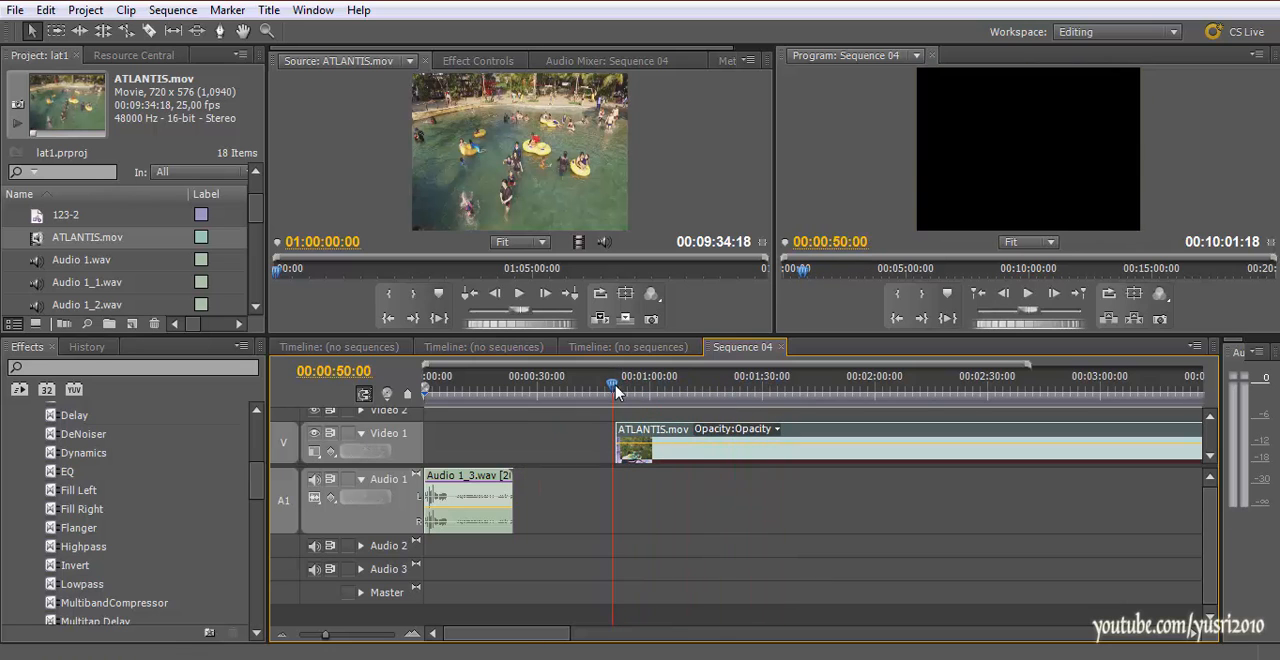
# Turn off timeline snapping and place the playhead at 00:00:50:13, beside the start of the ATLANTIS.mov clip
pyautogui.press('s')
pyautogui.moveTo(614, 384); pyautogui.dragTo(616, 385)
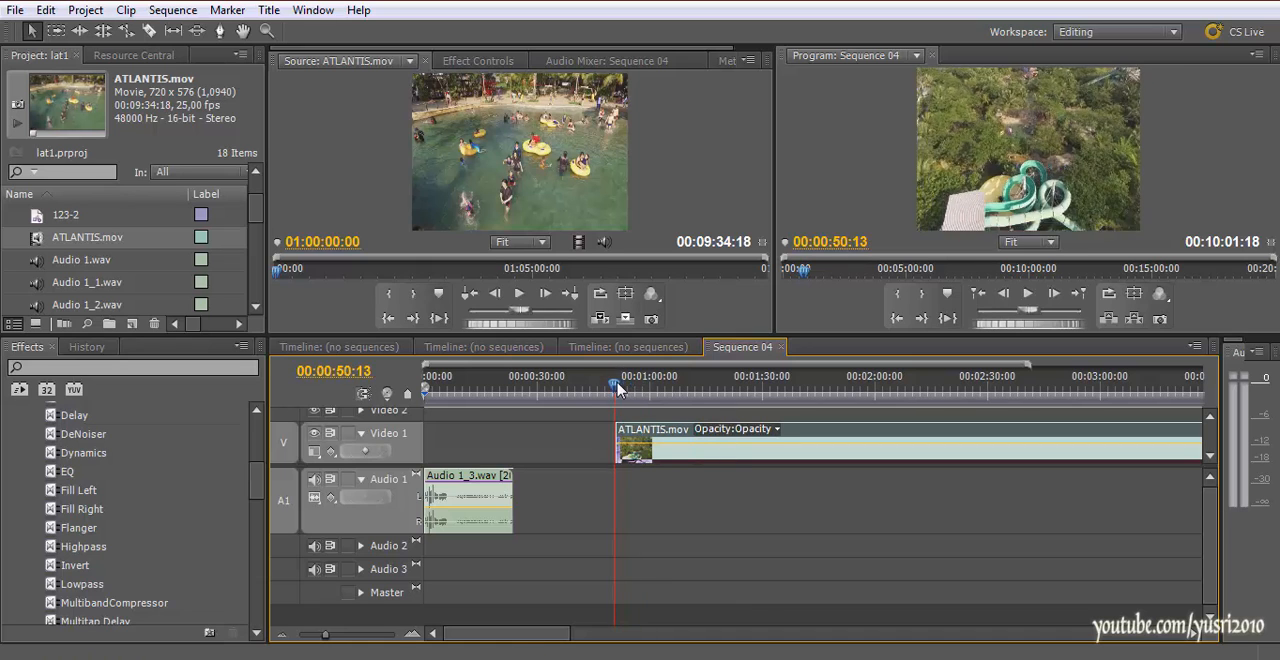
pyautogui.click(616, 393)
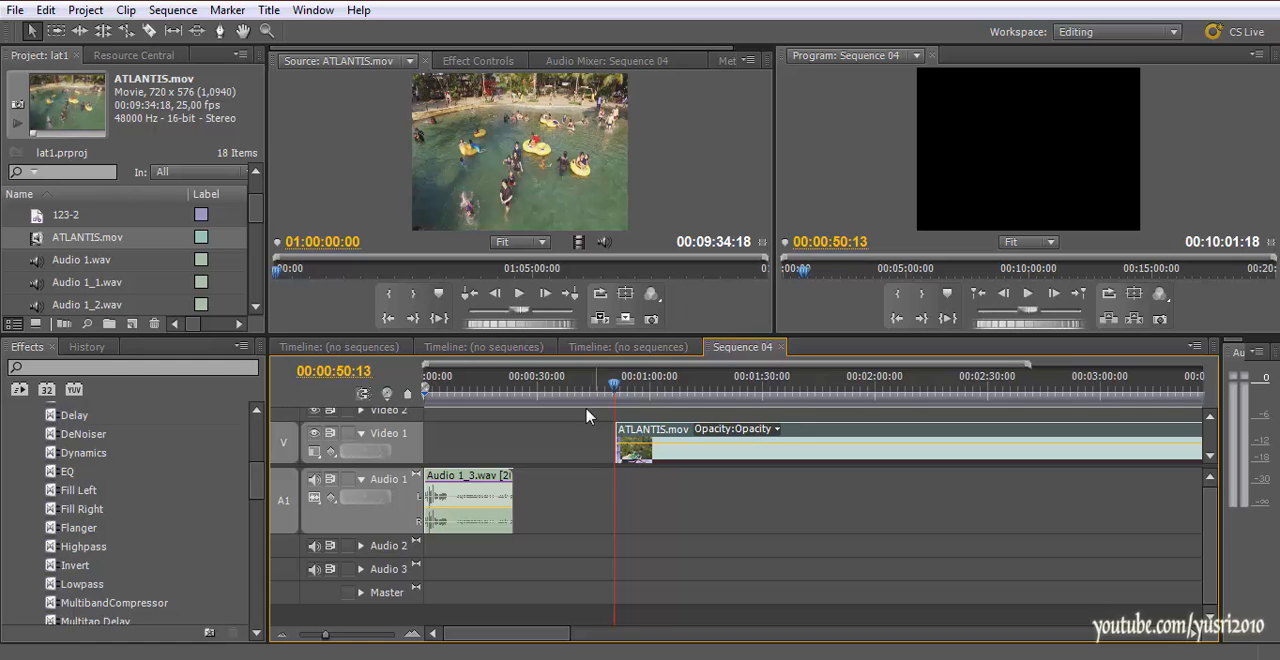
# Open Sequence 04's Audio Mixer and record a narration take onto Audio 1 from 00:00:50:13, at the start of the ATLANTIS.mov clip
pyautogui.moveTo(258, 479); pyautogui.dragTo(264, 423)
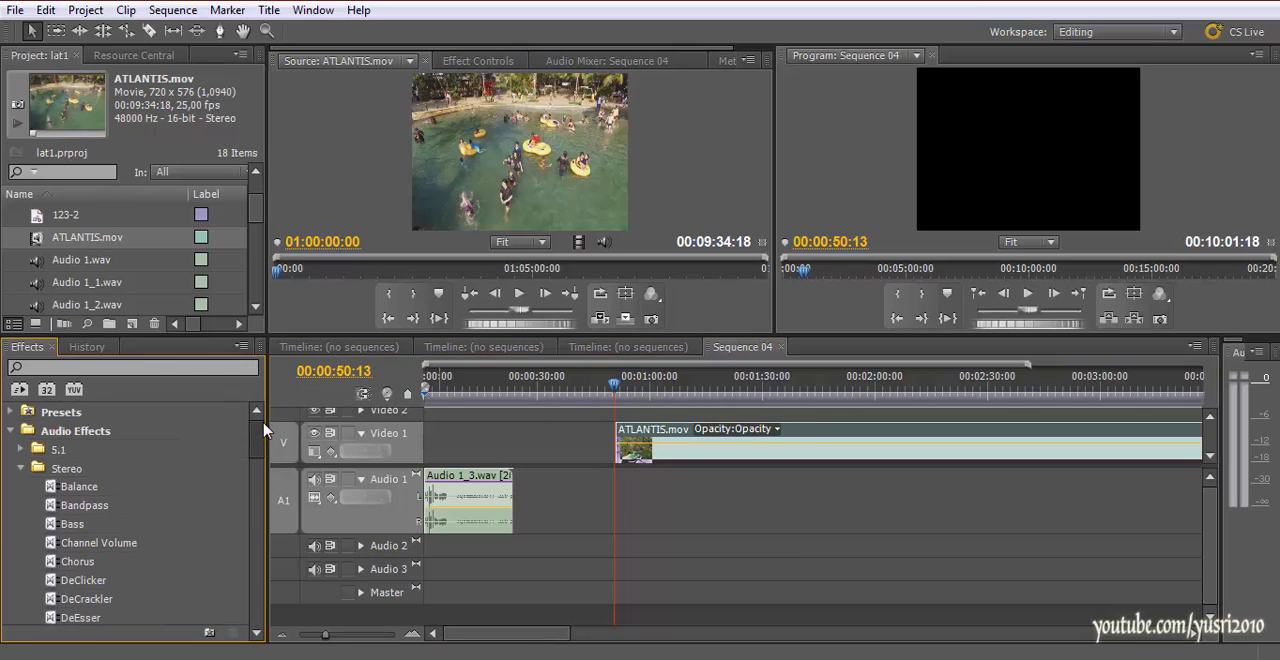
pyautogui.click(619, 496)
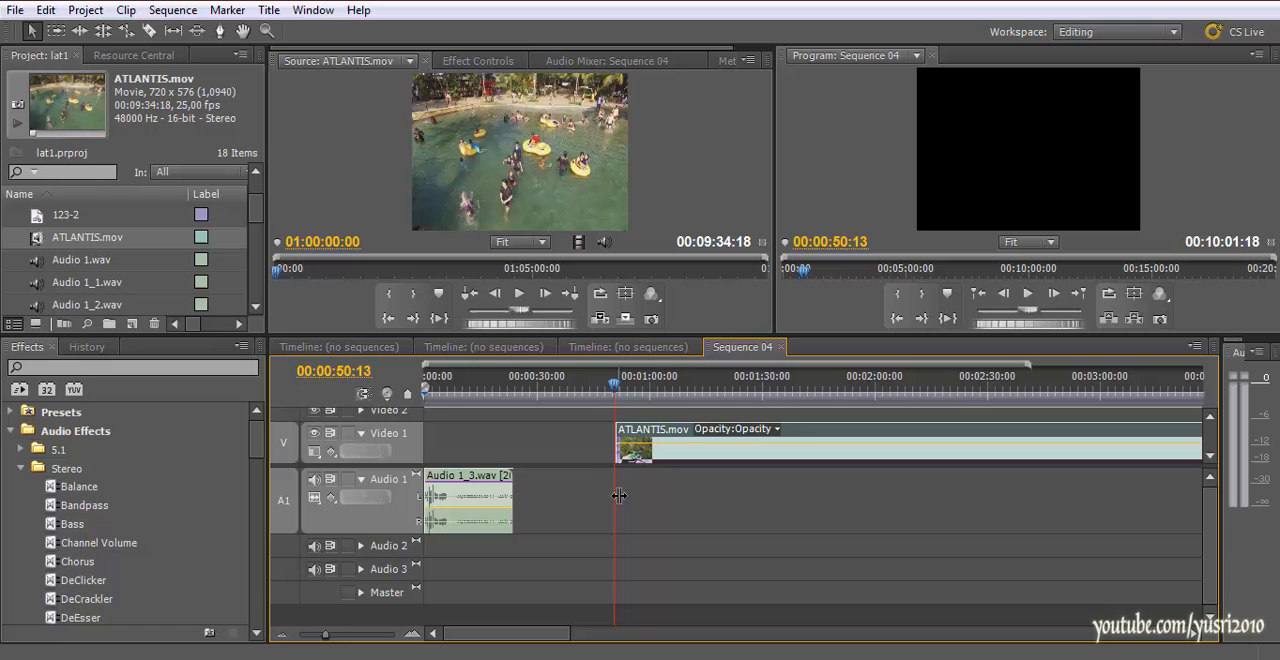
pyautogui.click(583, 64)
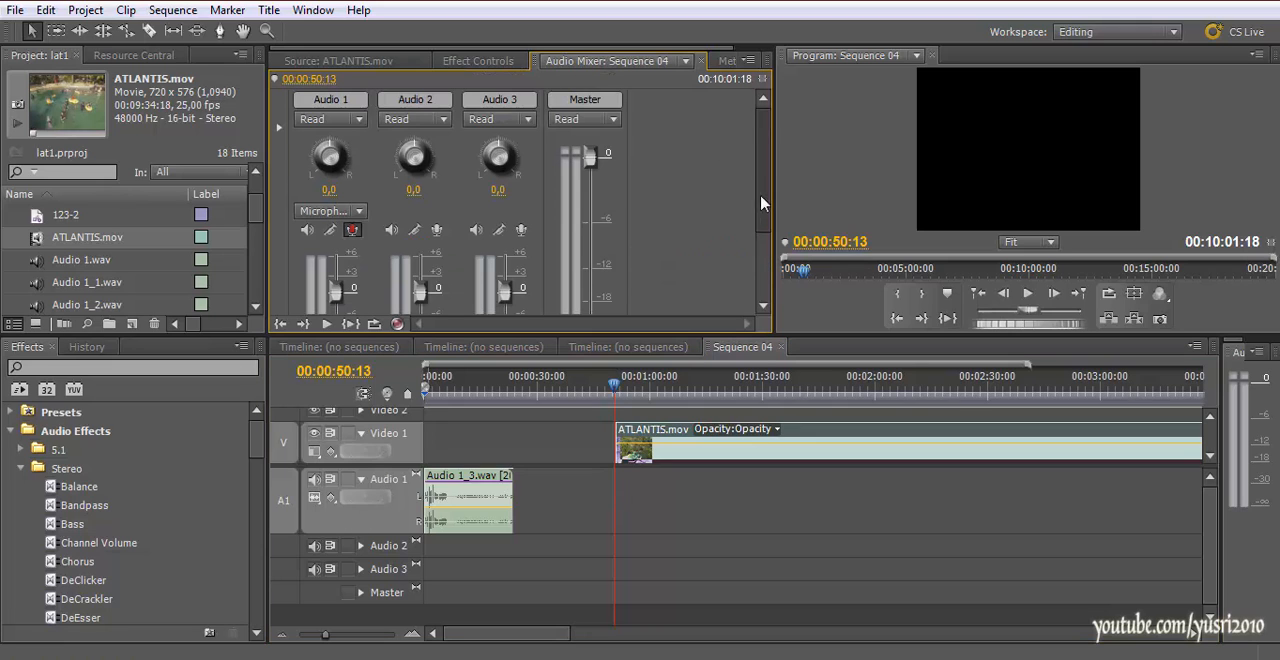
pyautogui.scroll(-3, 761, 203)
pyautogui.click(352, 116)
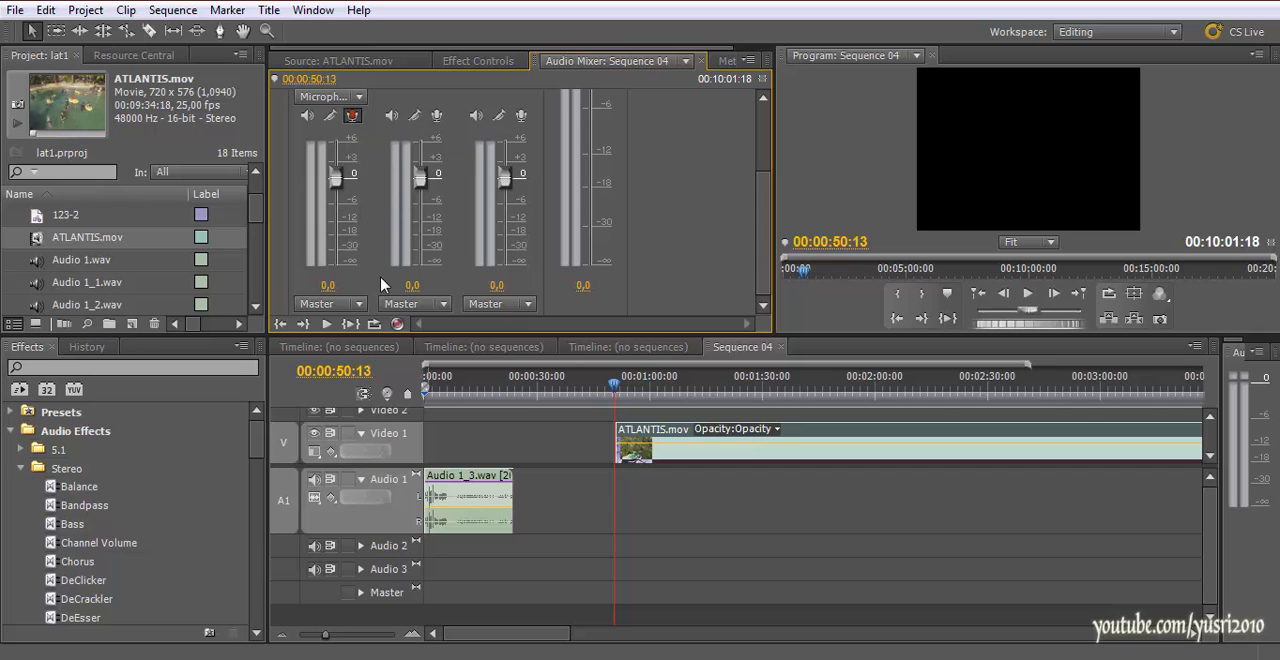
pyautogui.click(397, 323)
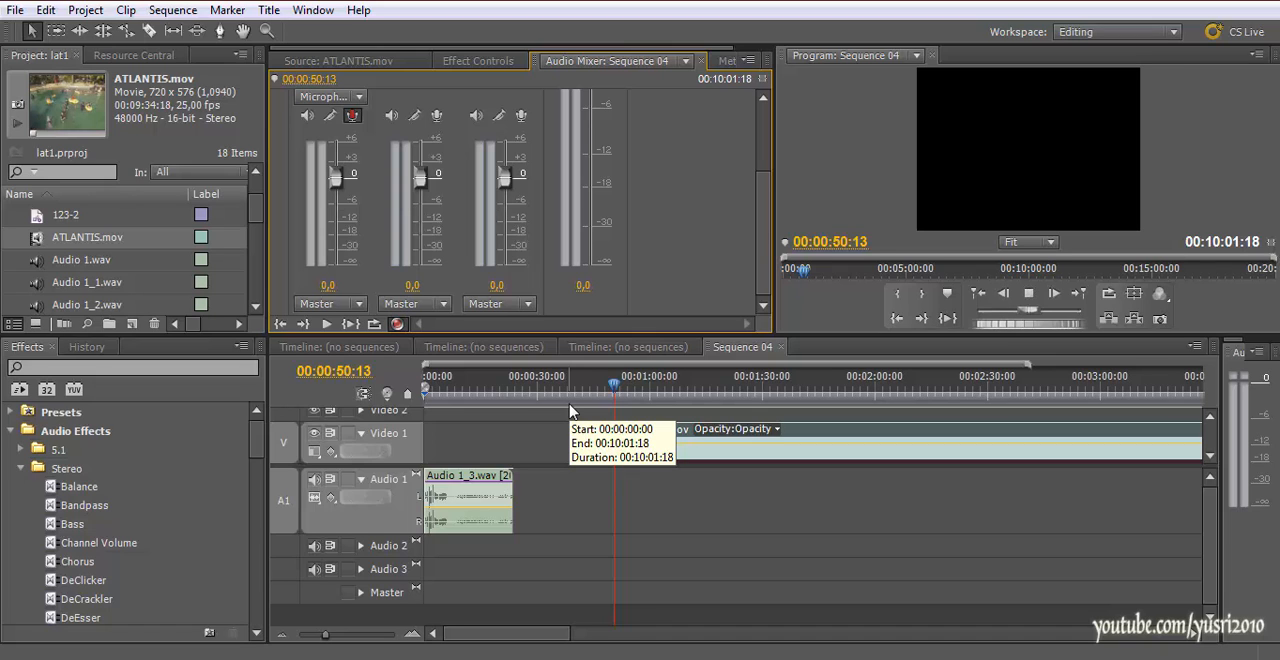
pyautogui.press('space')
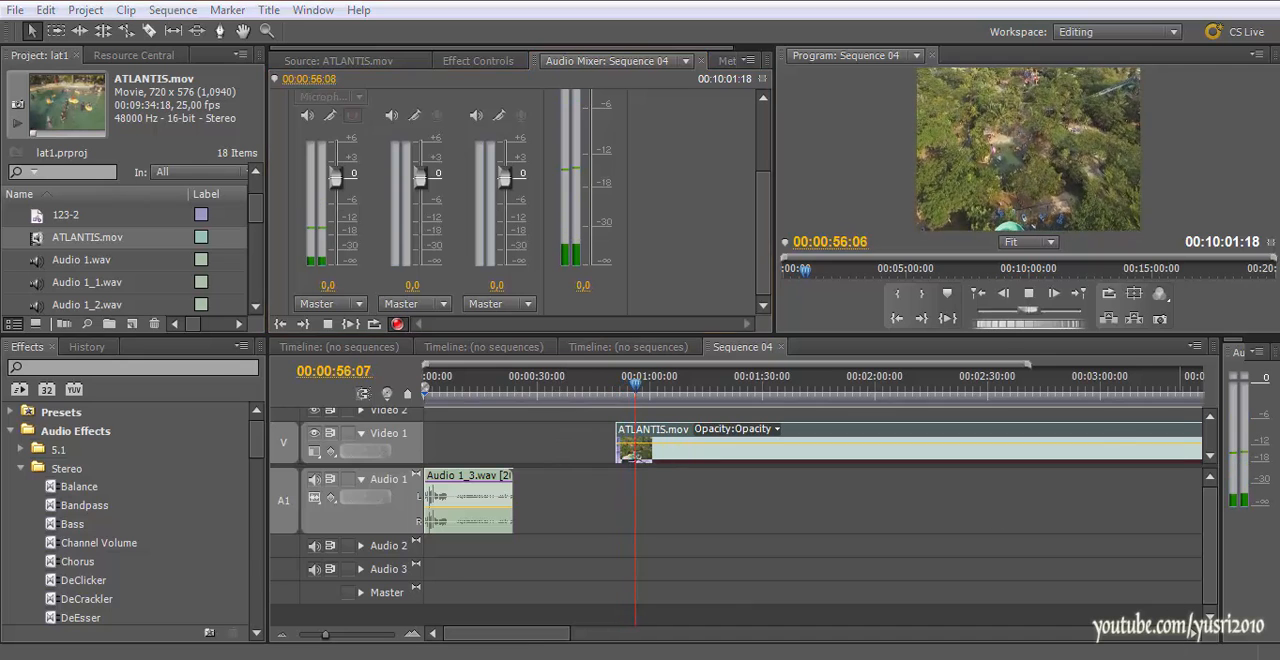
# Lower the system speaker volume and delete the short narration take beneath the start of the ATLANTIS.mov clip from Audio 1
pyautogui.click(1138, 659)
pyautogui.scroll(-5, 1093, 538)
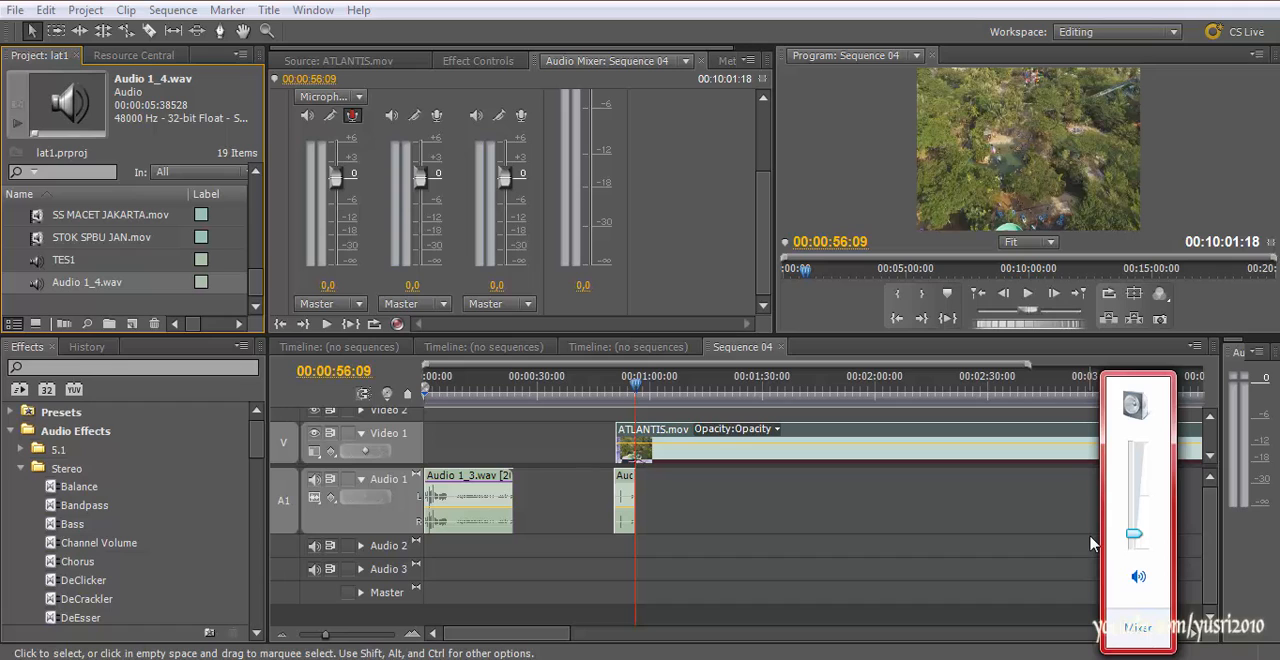
pyautogui.click(1082, 537)
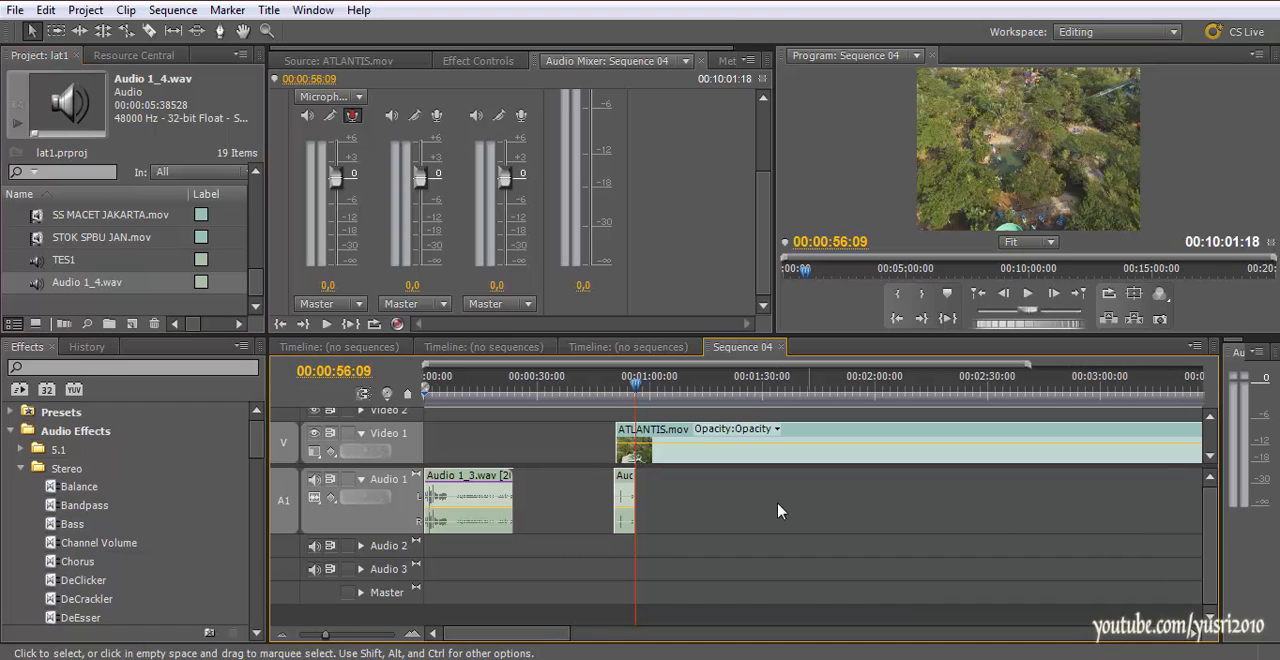
pyautogui.press('Delete')
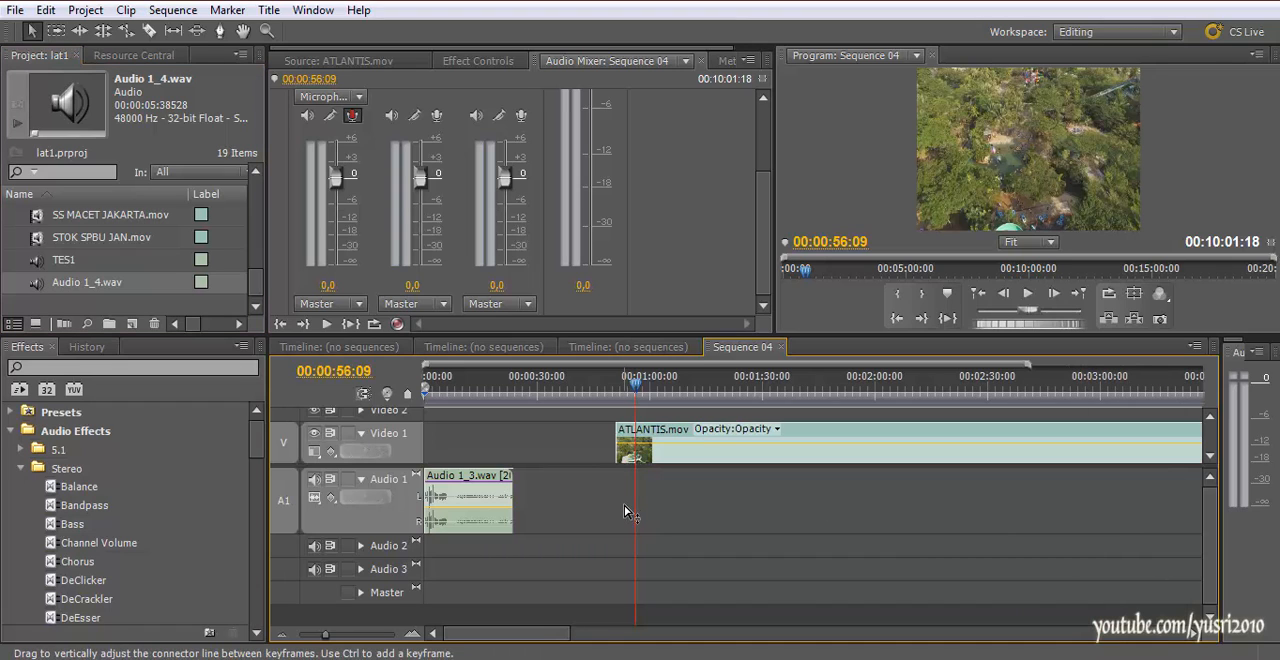
# Record a new narration take onto Audio 1 from 00:00:52:00, over the beginning of the ATLANTIS.mov footage
pyautogui.click(611, 389)
pyautogui.moveTo(611, 389); pyautogui.dragTo(620, 390)
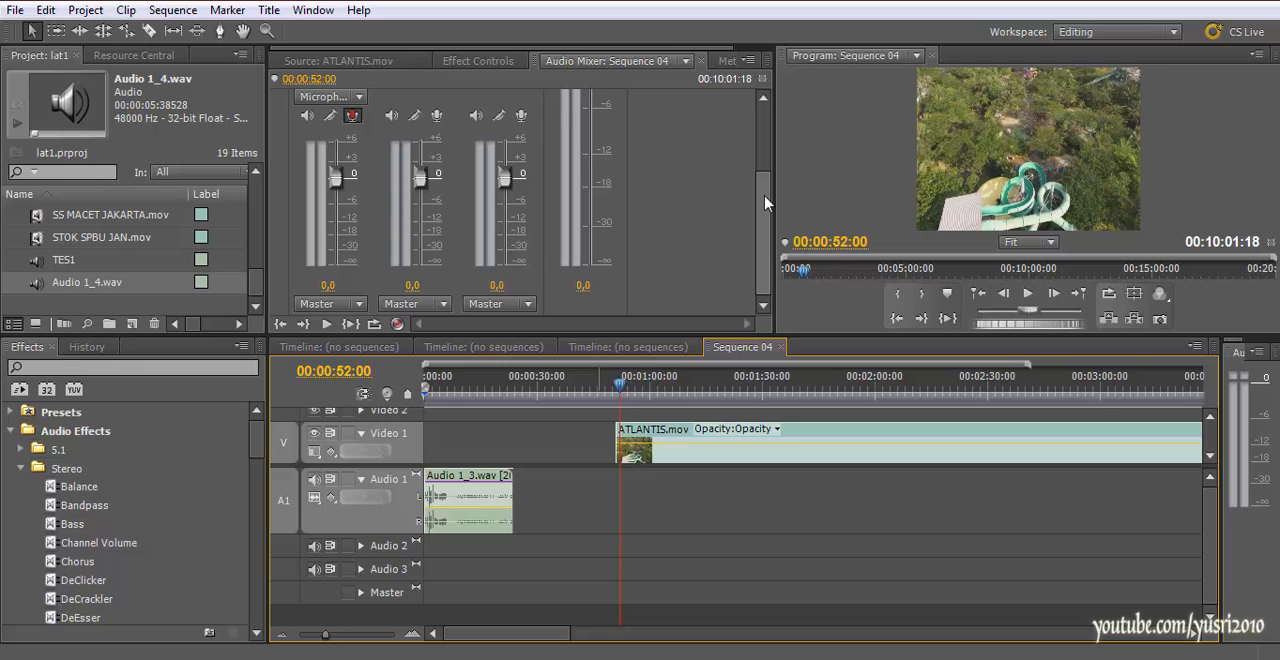
pyautogui.moveTo(764, 196)
pyautogui.mouseDown()
pyautogui.moveTo(764, 161)
pyautogui.moveTo(763, 195)
pyautogui.mouseUp()
pyautogui.click(397, 323)
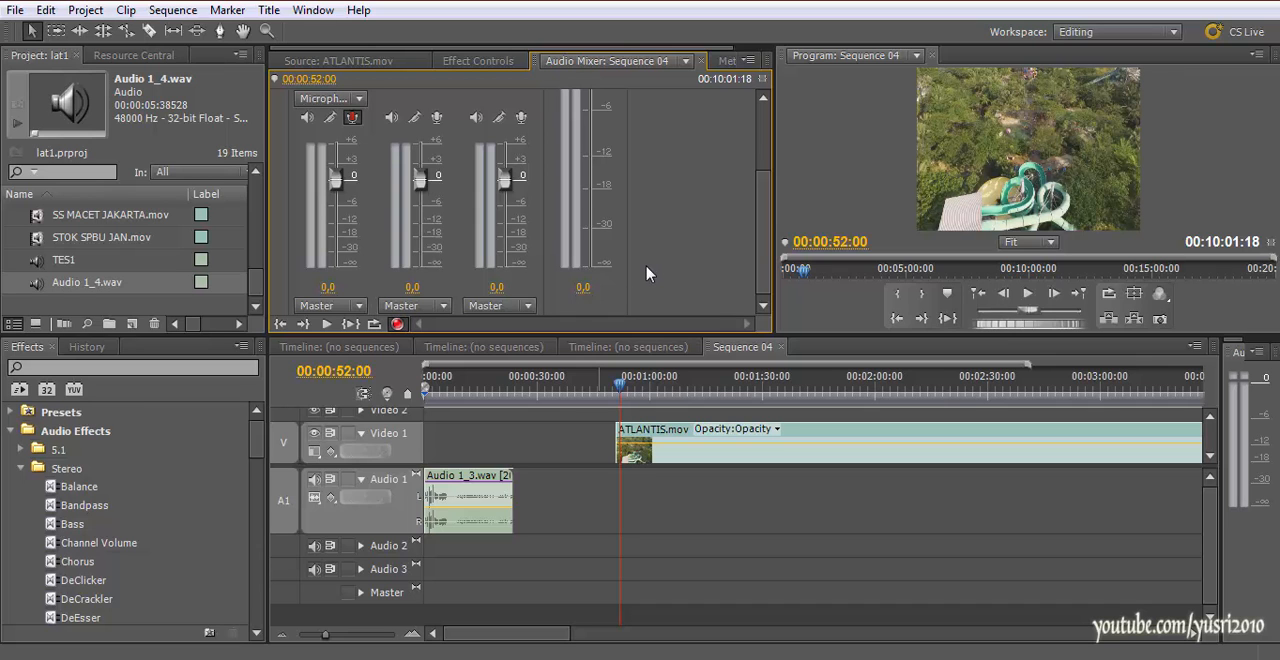
pyautogui.press('space')
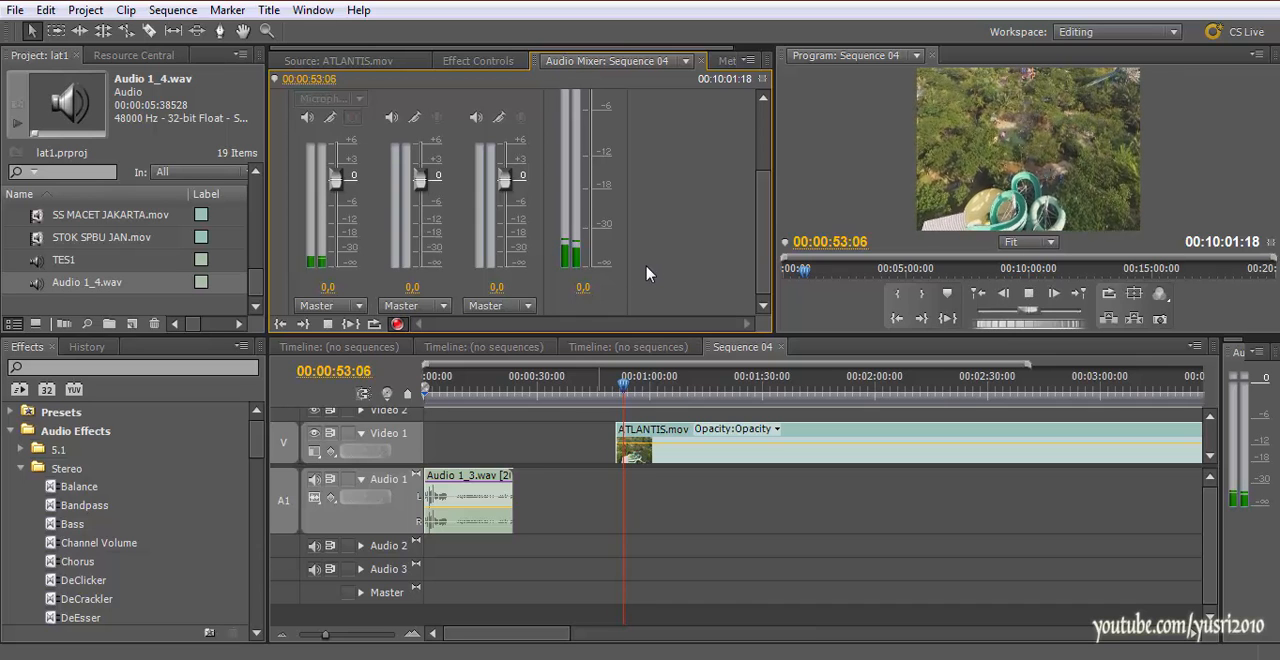
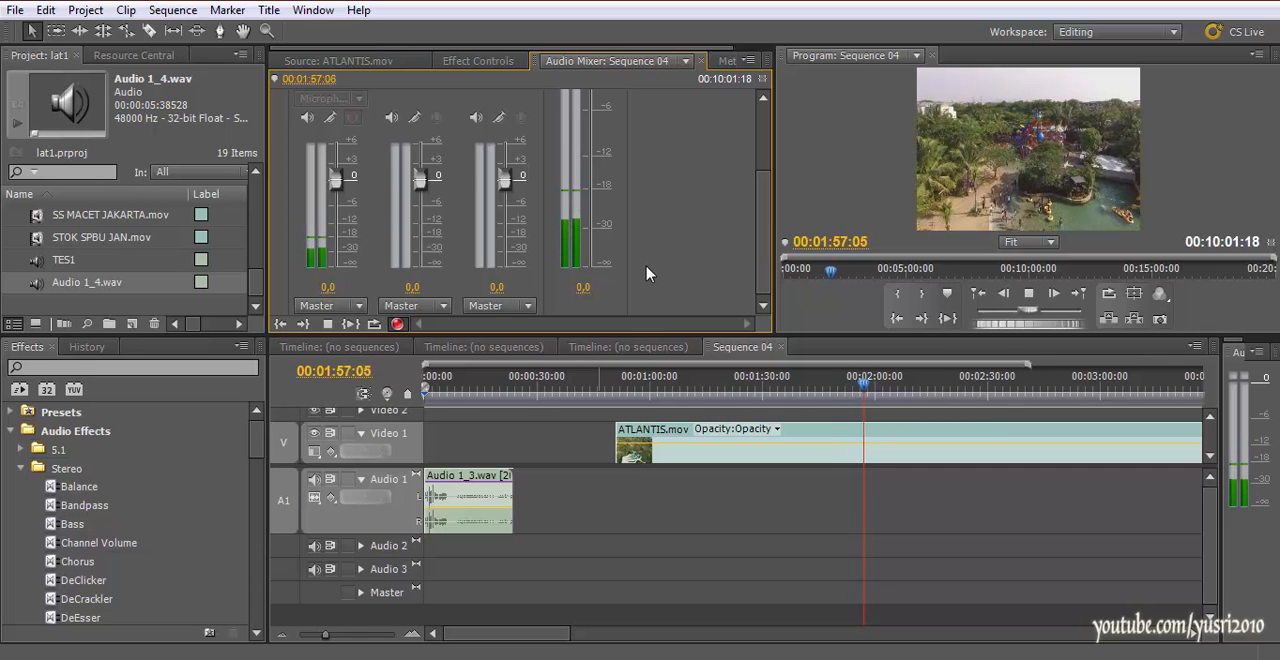
# Stop recording the narration at 00:01:57:21 and play the new take back from 00:00:52:00
pyautogui.press('space')
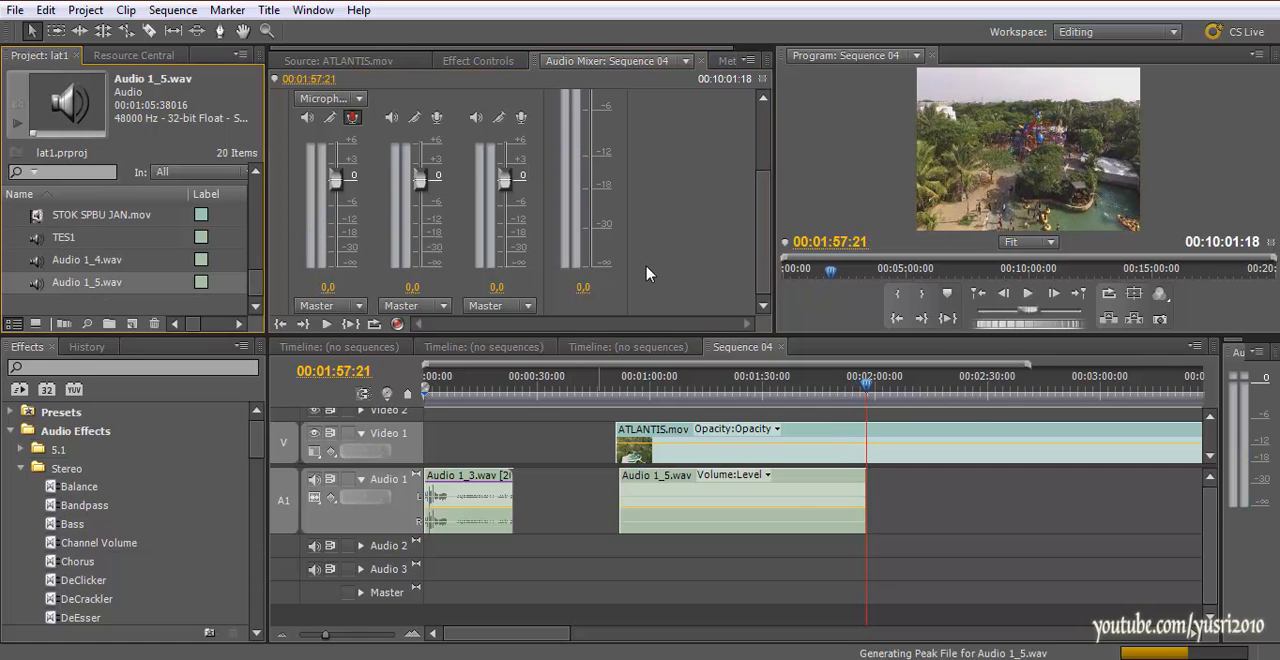
pyautogui.click(621, 387)
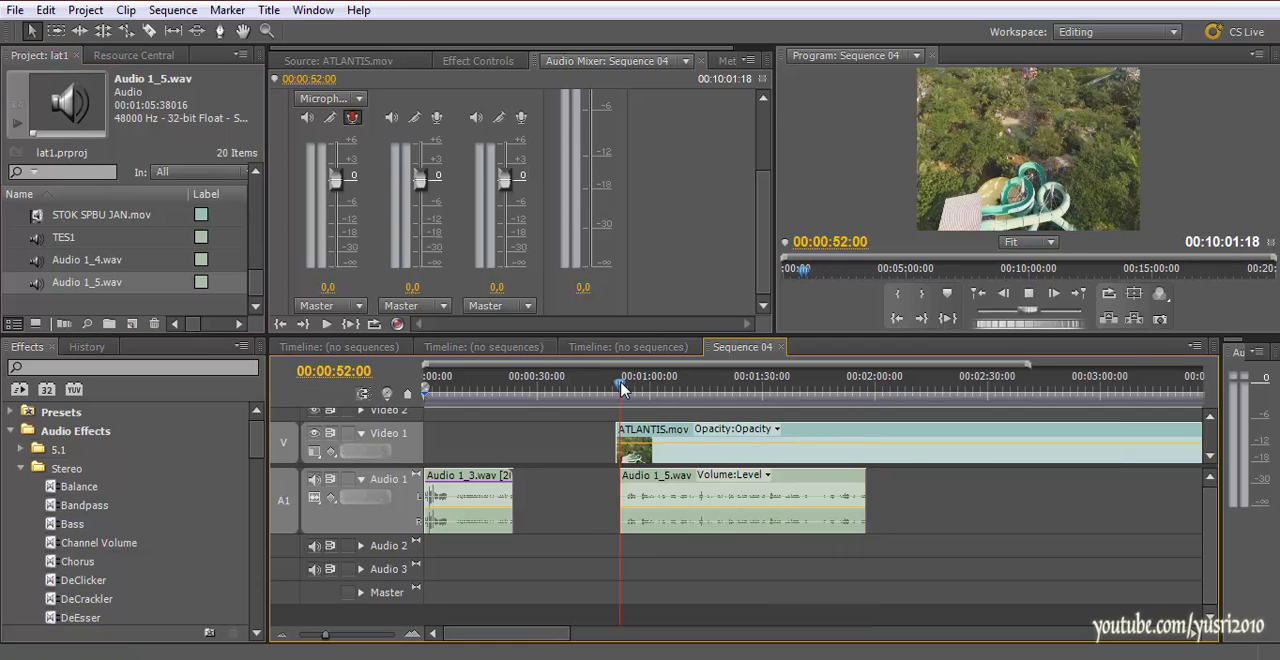
pyautogui.press('space')
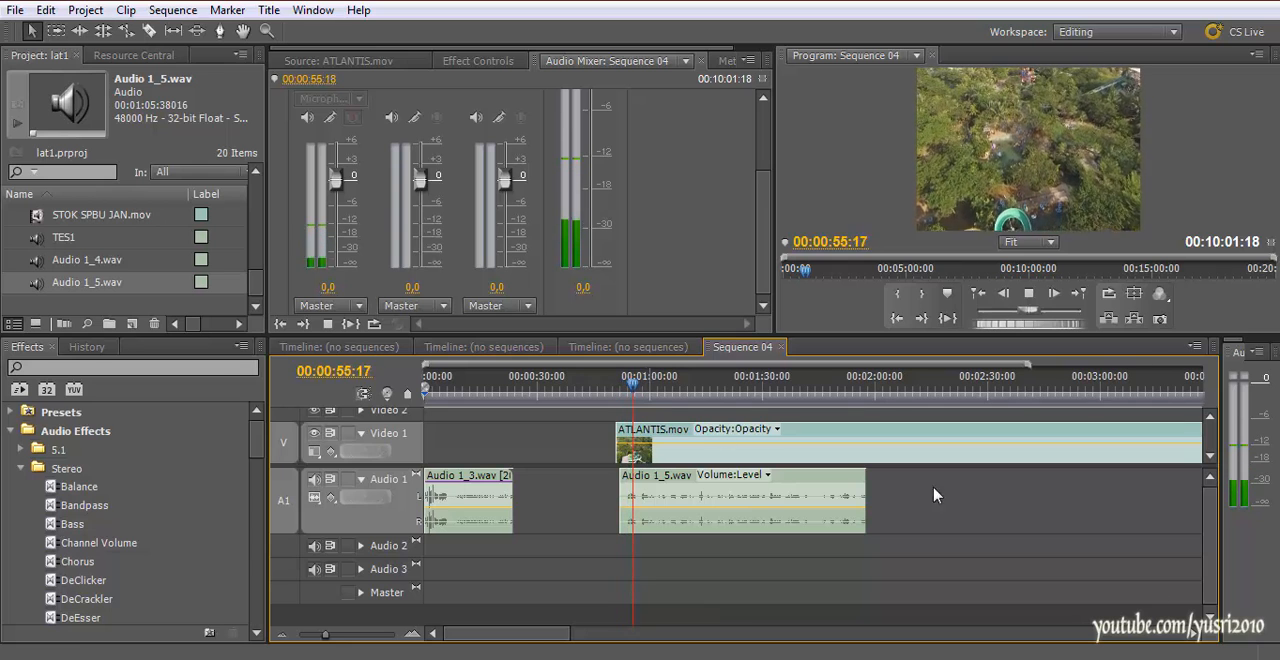
# Adjust the system speaker volume and listen to more of the narration take, up to about 00:01:08
pyautogui.click(1137, 659)
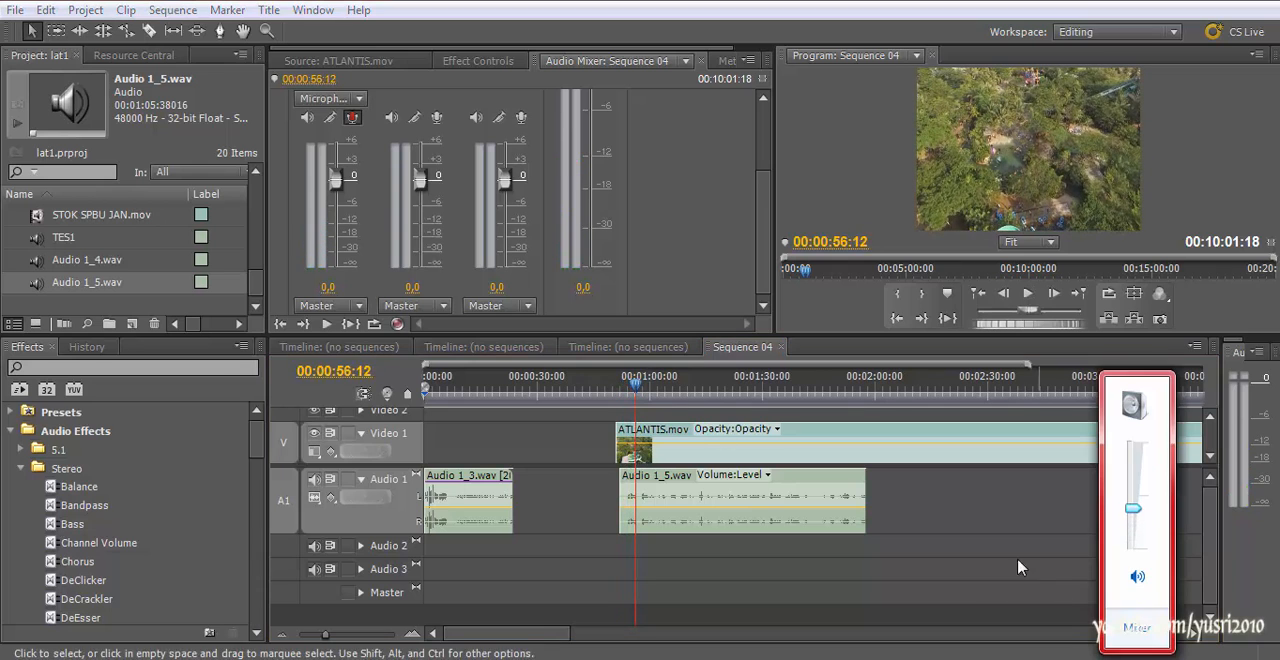
pyautogui.click(638, 385)
pyautogui.press('space')
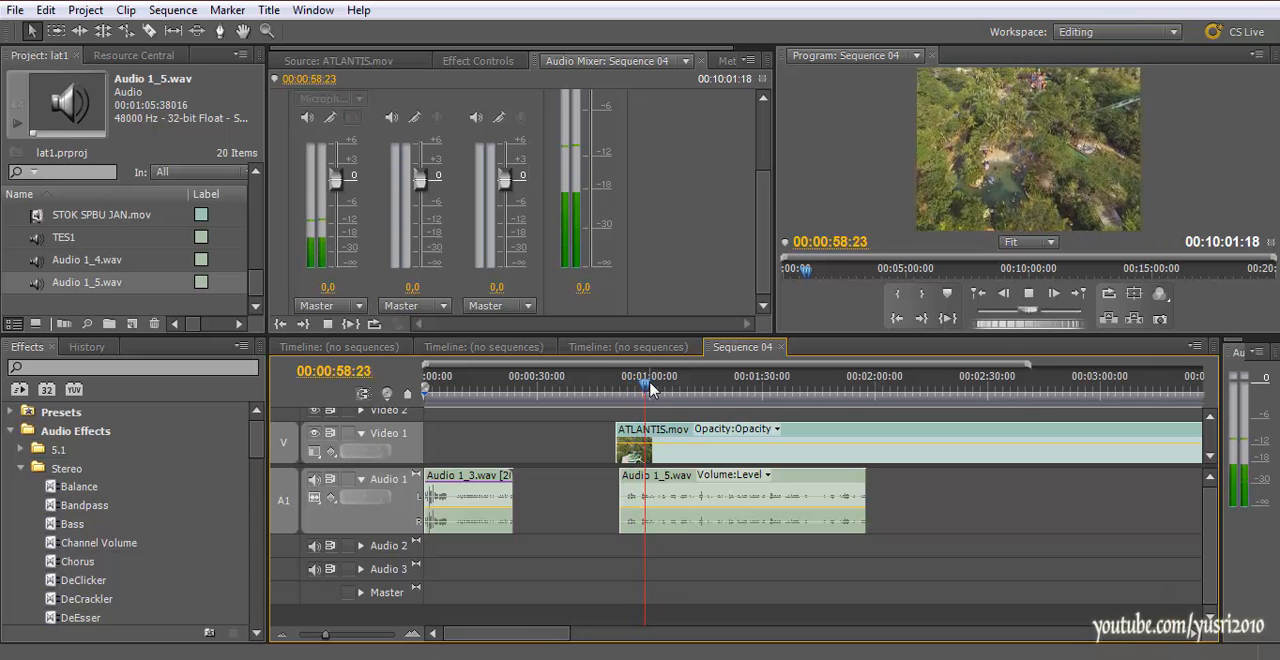
pyautogui.click(672, 393)
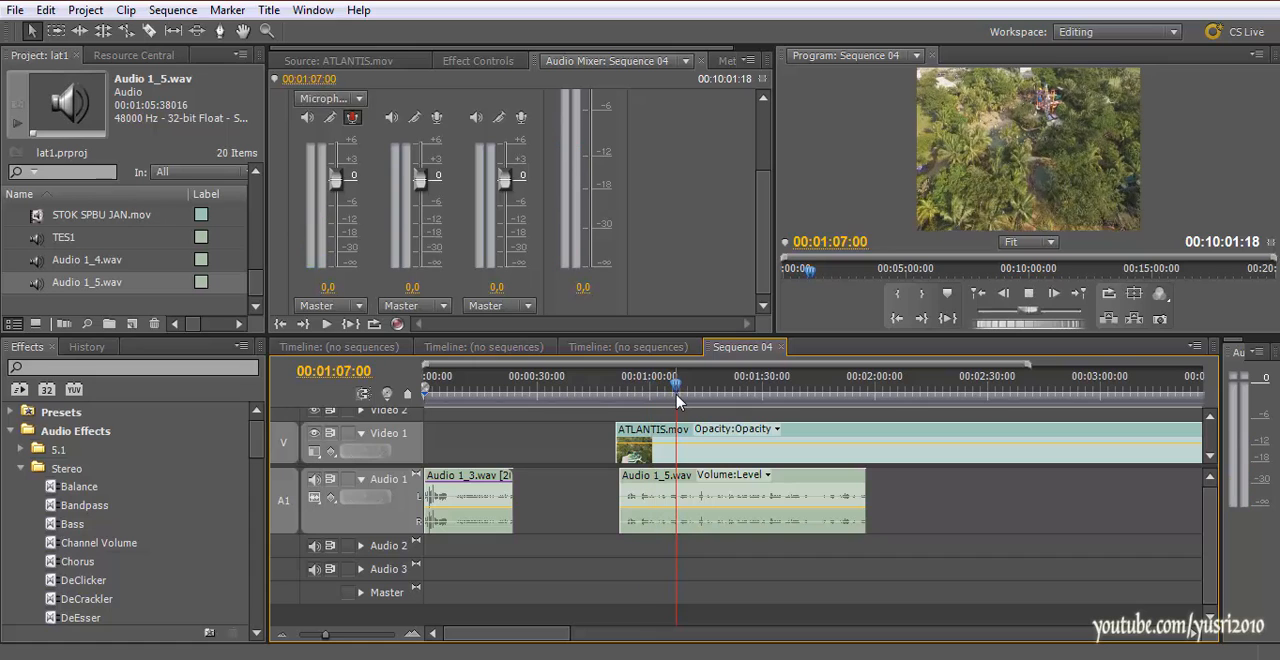
# Select the Audio 1_5.wav clip on Audio 1 and expand its Volume Level setting in Effect Controls
pyautogui.click(730, 501)
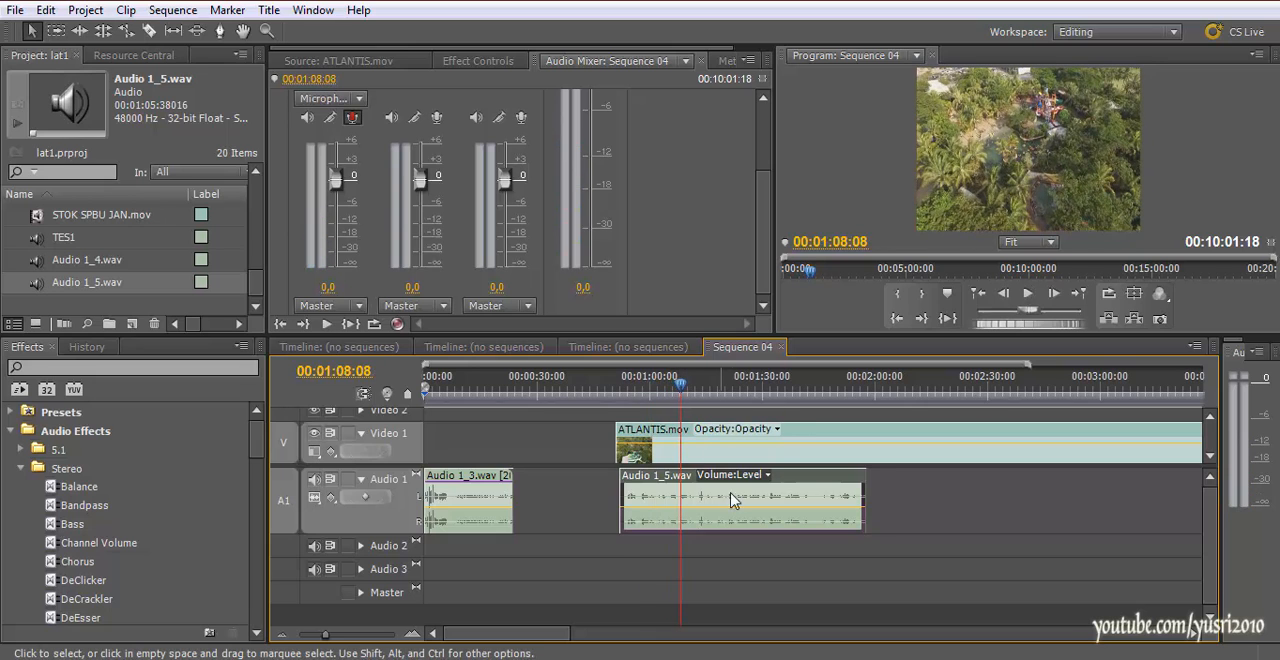
pyautogui.click(769, 476)
pyautogui.click(870, 514)
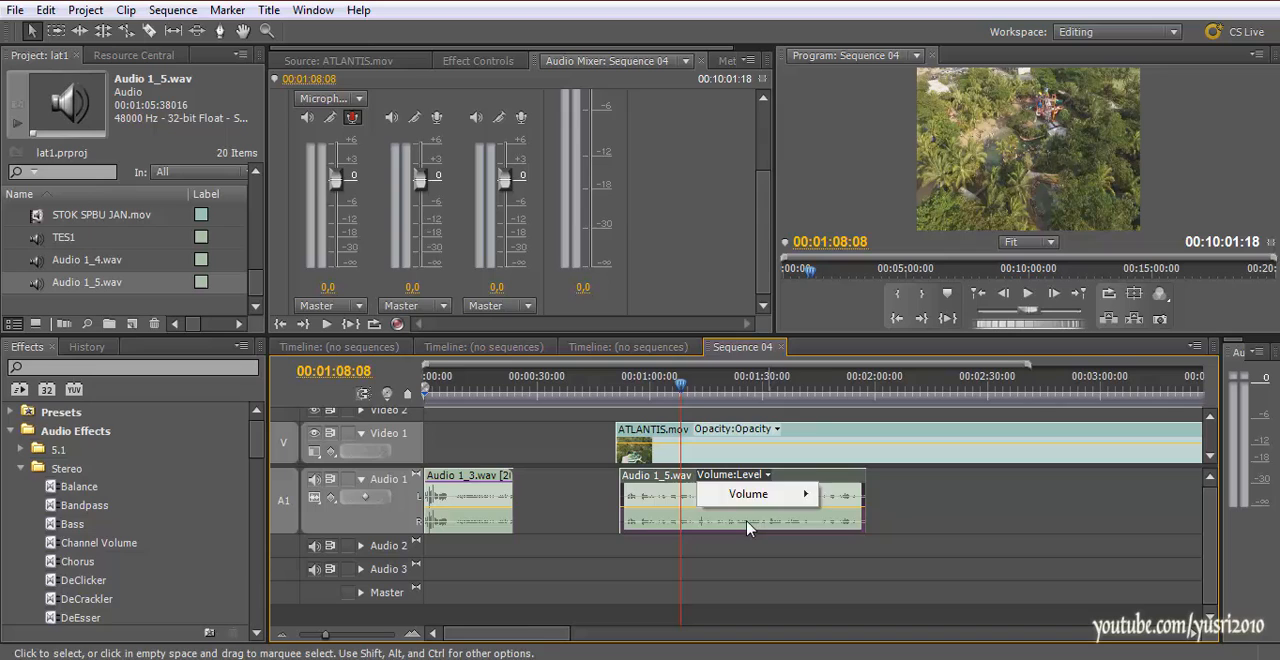
pyautogui.click(478, 61)
pyautogui.click(277, 130)
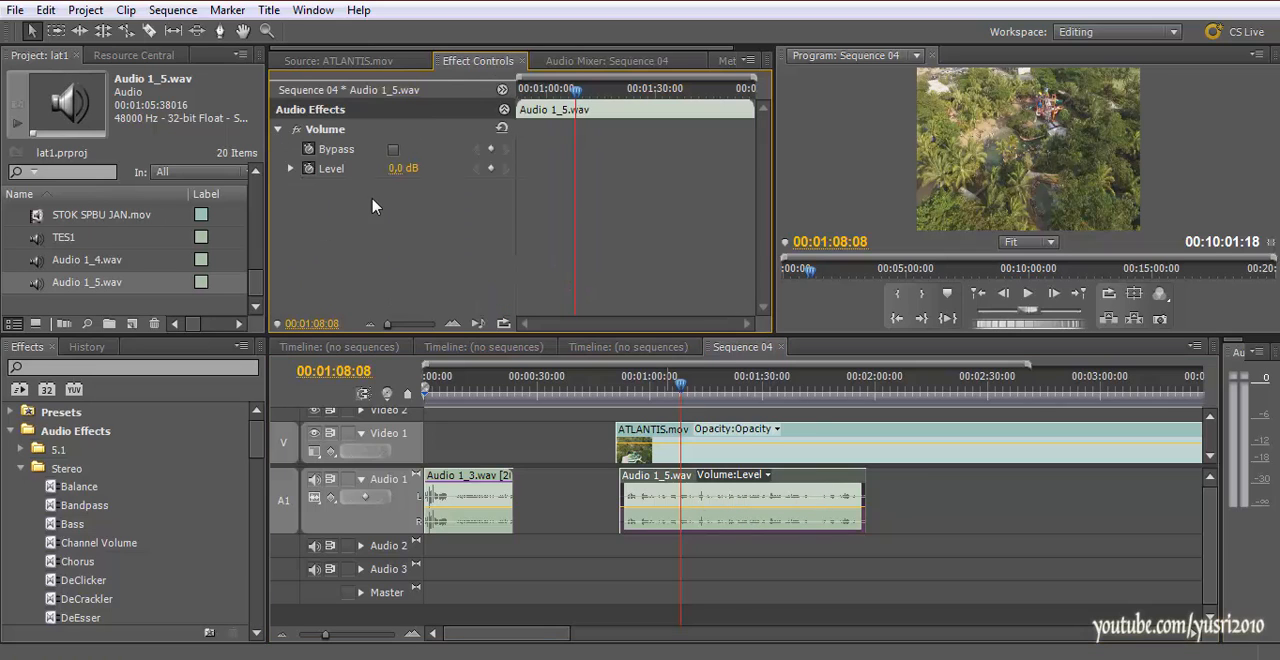
pyautogui.click(290, 168)
# Try a 6.0 dB volume keyframe on the Audio 1_5.wav clip at 00:01:08:08 and clear it after playback
pyautogui.moveTo(452, 222); pyautogui.dragTo(497, 228)
pyautogui.click(668, 390)
pyautogui.press('space')
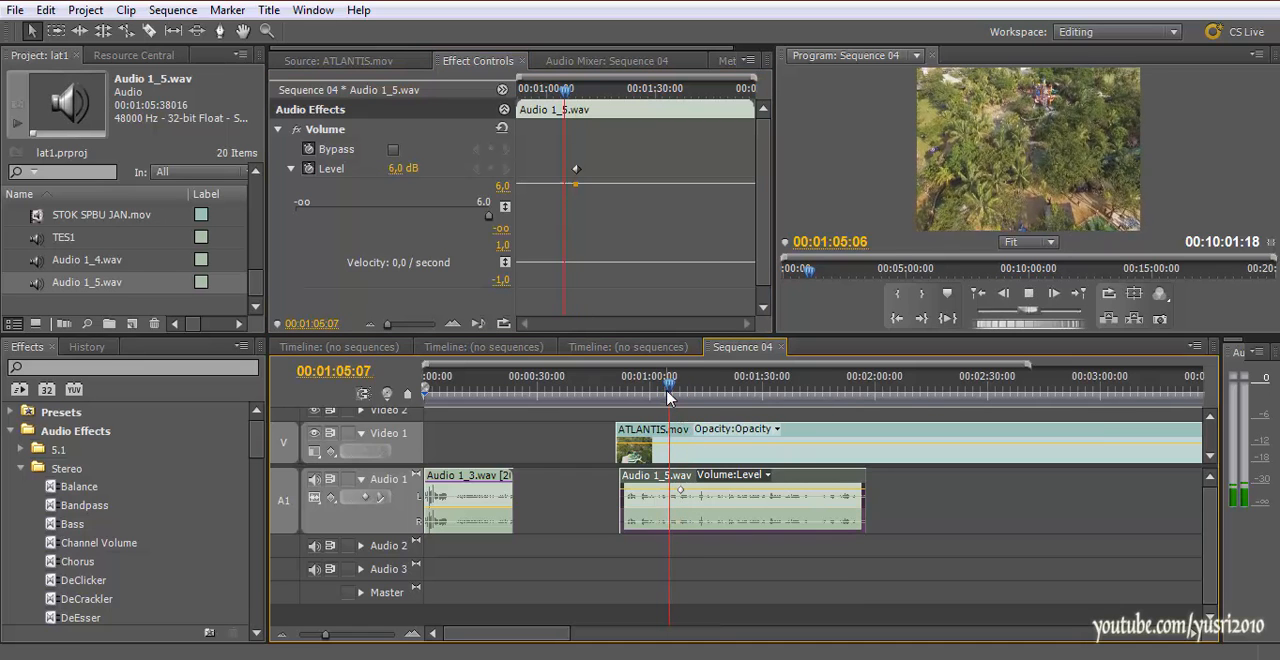
pyautogui.press('space')
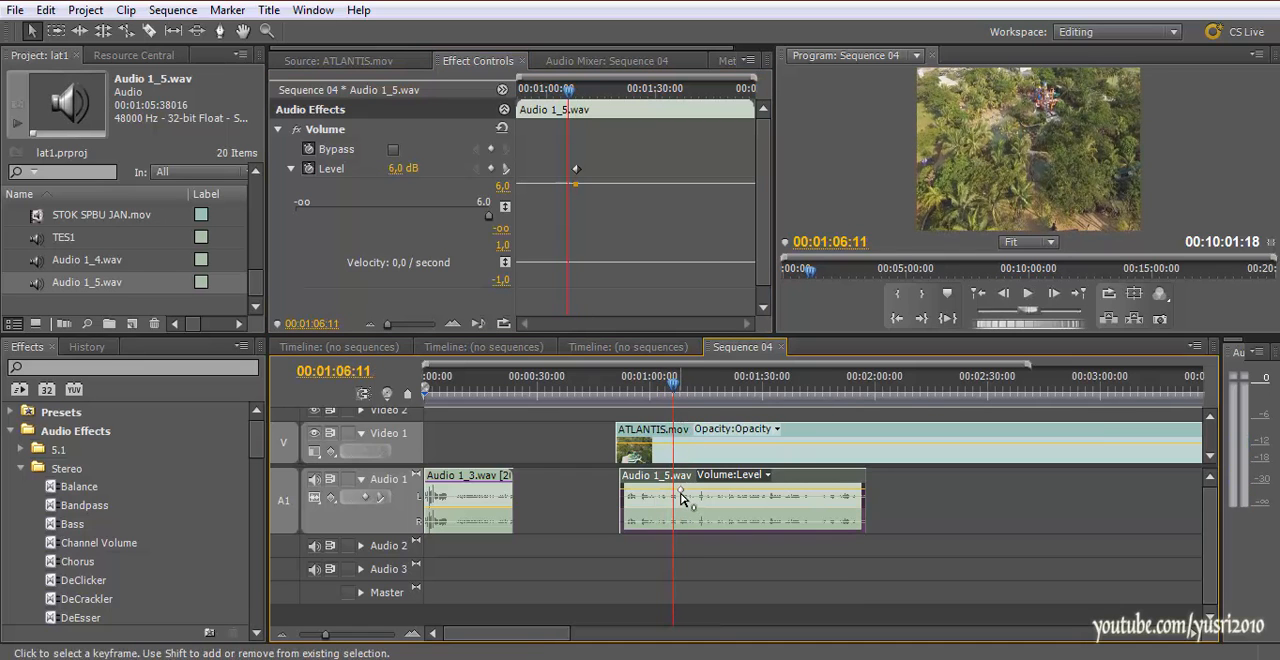
pyautogui.rightClick(680, 493)
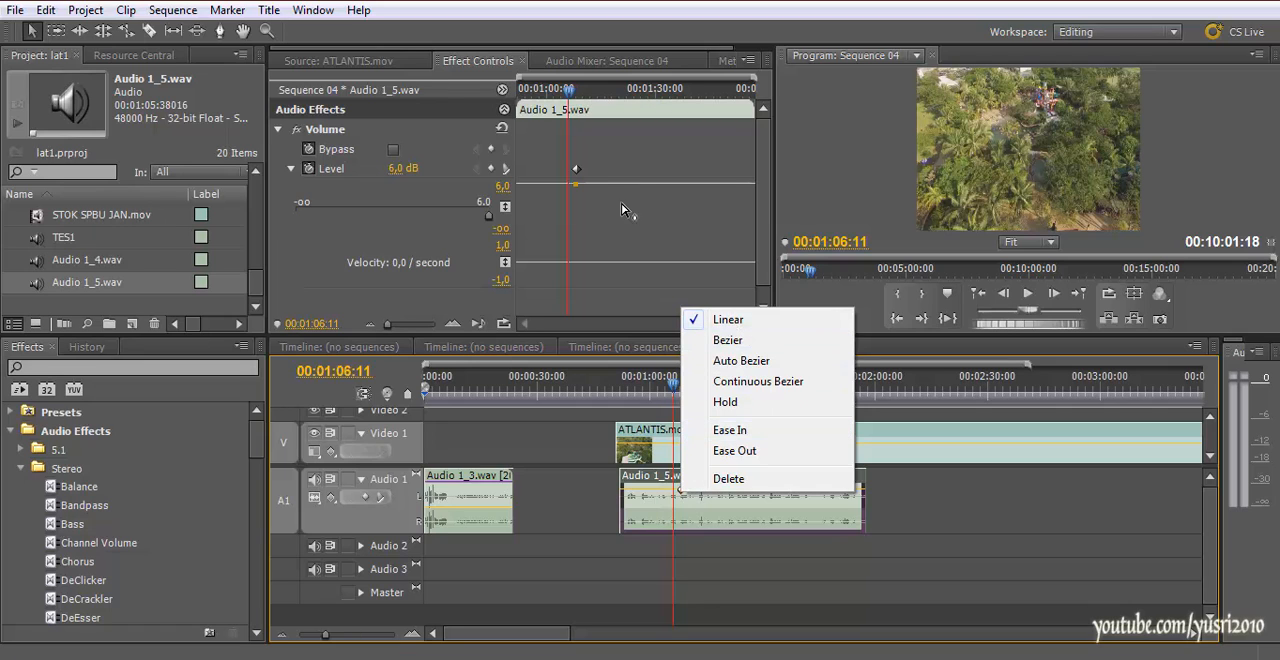
pyautogui.rightClick(577, 173)
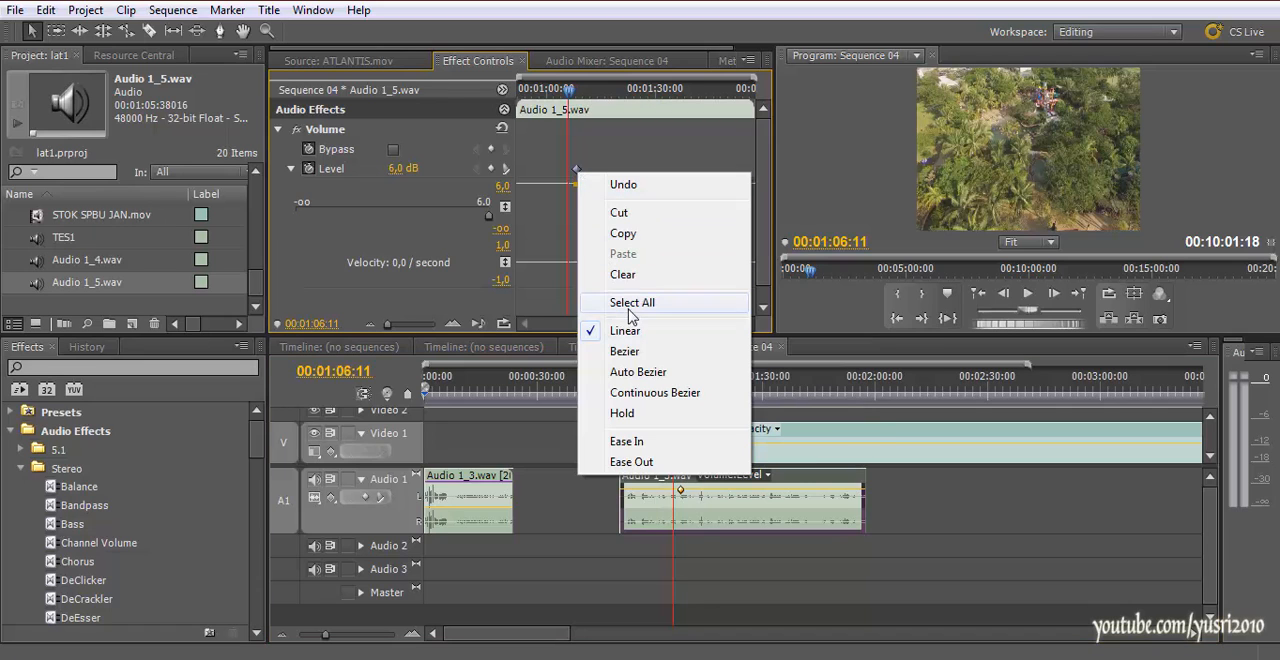
pyautogui.click(622, 274)
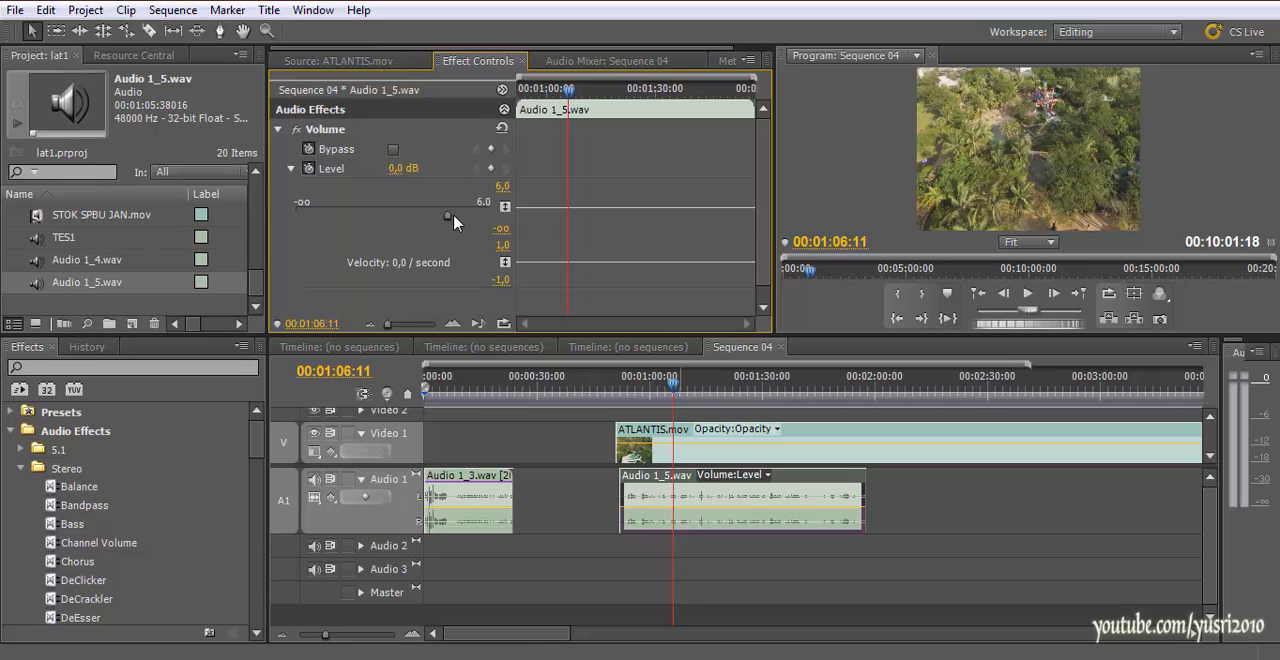
# Turn off keyframing for the Audio 1_5.wav clip's volume level and set the level to 6.0 dB
pyautogui.moveTo(449, 216); pyautogui.dragTo(474, 218)
pyautogui.click(309, 168)
pyautogui.moveTo(447, 206); pyautogui.dragTo(506, 215)
# Play back the boosted narration from 00:00:57:00 and again around 00:01:05 to judge its loudness
pyautogui.moveTo(620, 385); pyautogui.dragTo(638, 386)
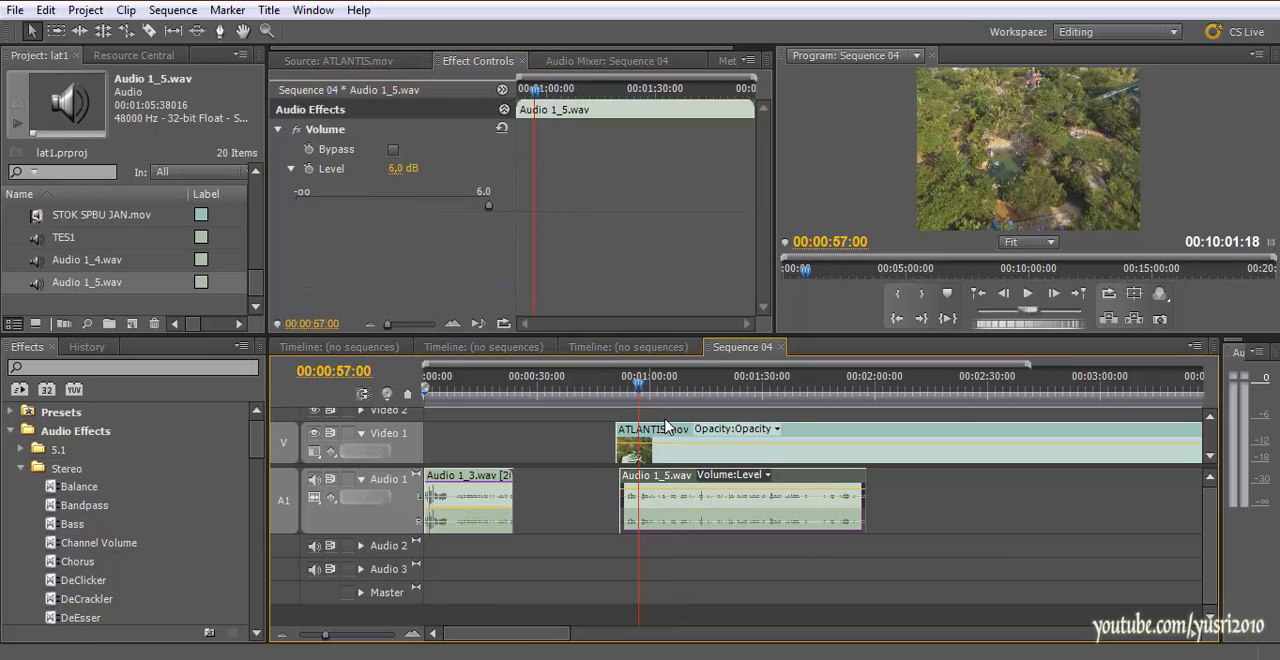
pyautogui.press('space')
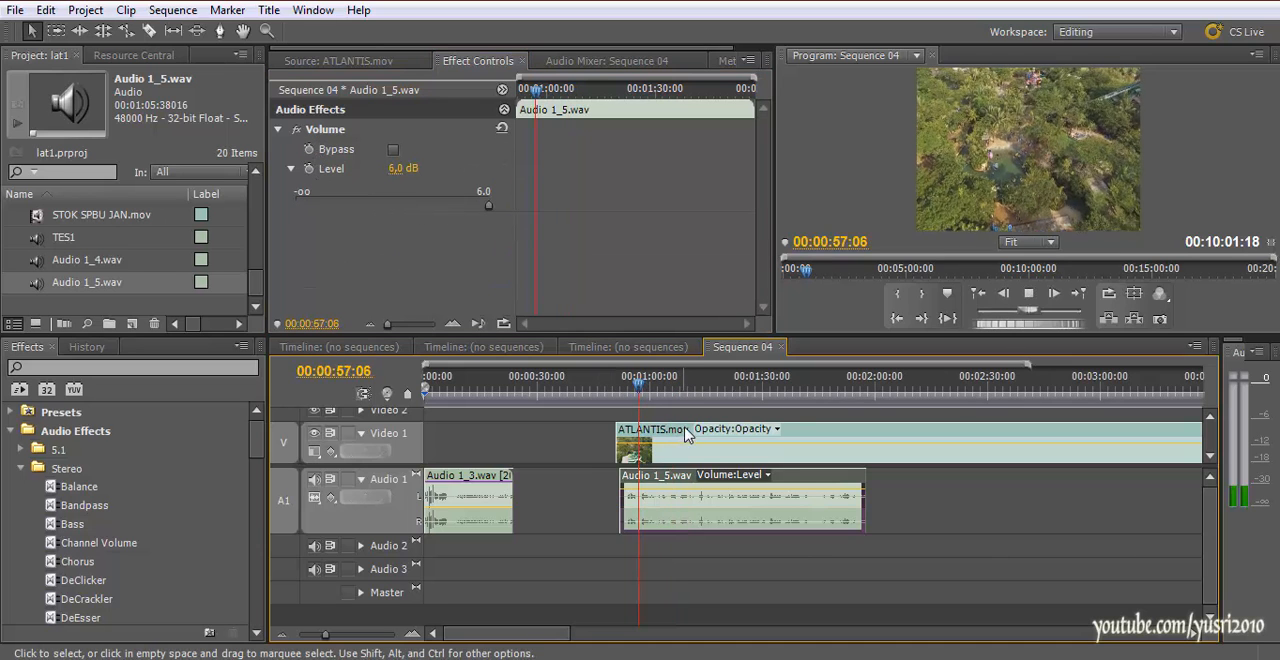
pyautogui.doubleClick(726, 523)
pyautogui.click(612, 62)
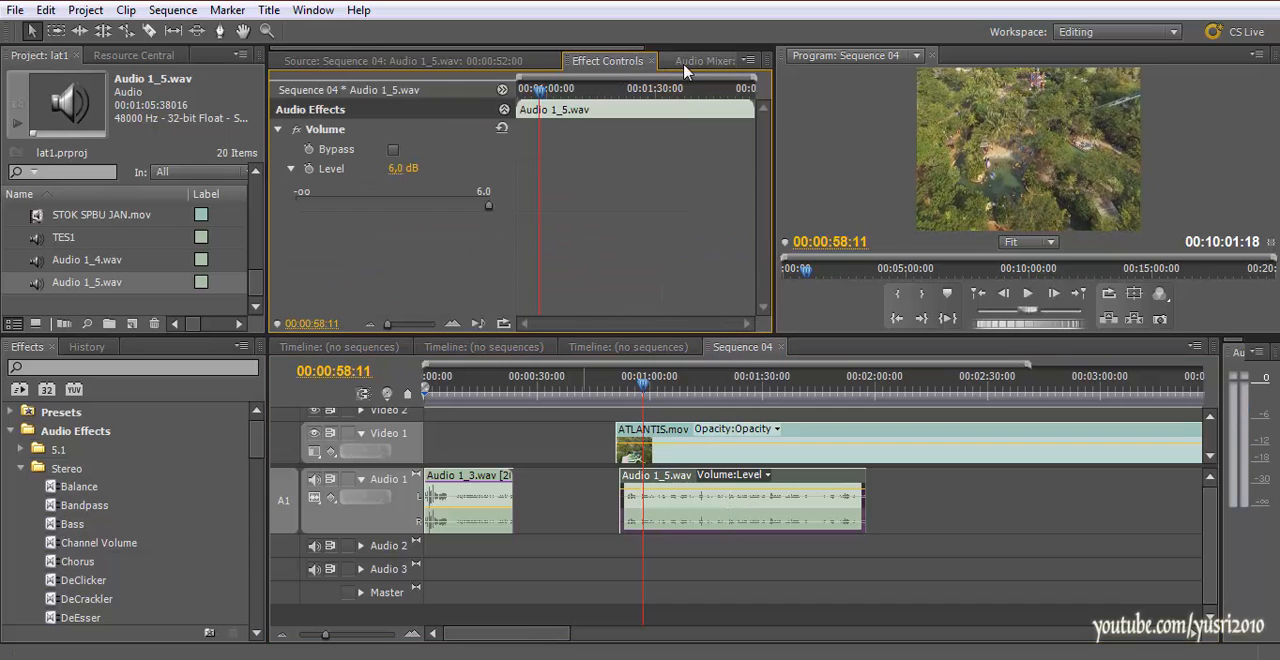
pyautogui.click(672, 392)
pyautogui.click(650, 390)
pyautogui.press('space')
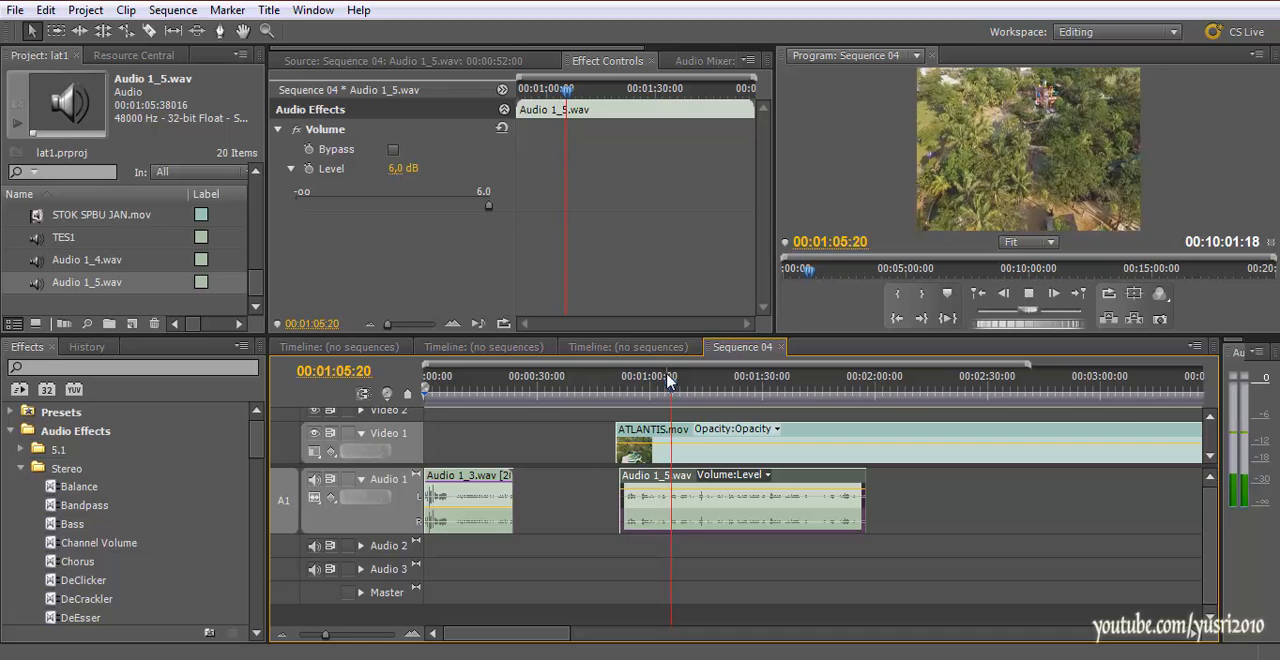
pyautogui.press('space')
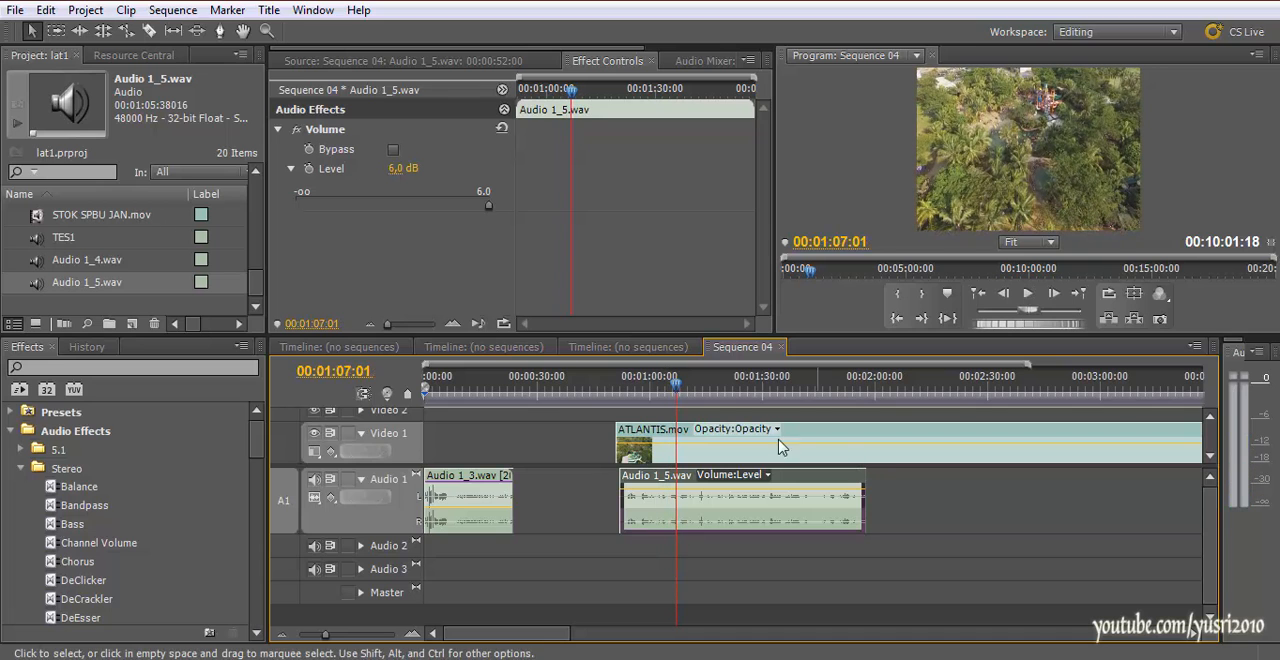
# Place the playhead at 00:01:04:13 and shift the ATLANTIS.mov clip so it starts at 00:00:50:00
pyautogui.moveTo(692, 389); pyautogui.dragTo(666, 437)
pyautogui.click(663, 440)
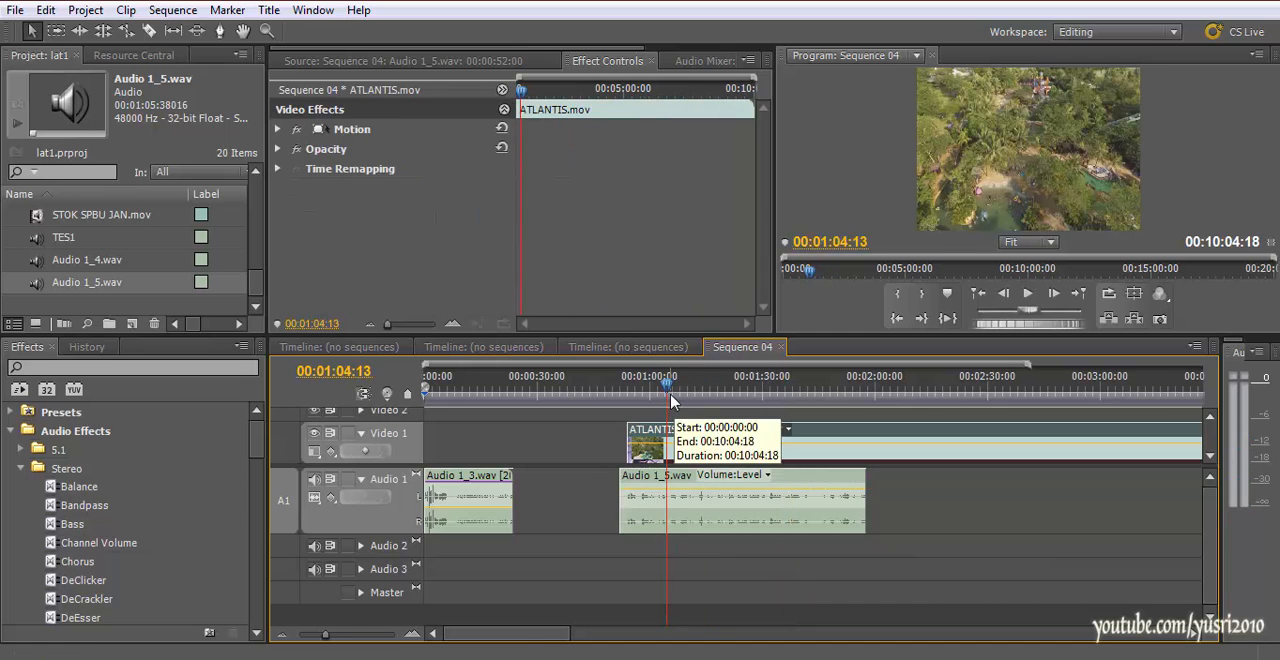
pyautogui.moveTo(711, 456); pyautogui.dragTo(696, 456)
# Split the Audio 1_5.wav narration at 00:01:04:13 and move its second part about 6 seconds later
pyautogui.press('c')
pyautogui.click(666, 505)
pyautogui.press('v')
pyautogui.moveTo(714, 505); pyautogui.dragTo(736, 505)
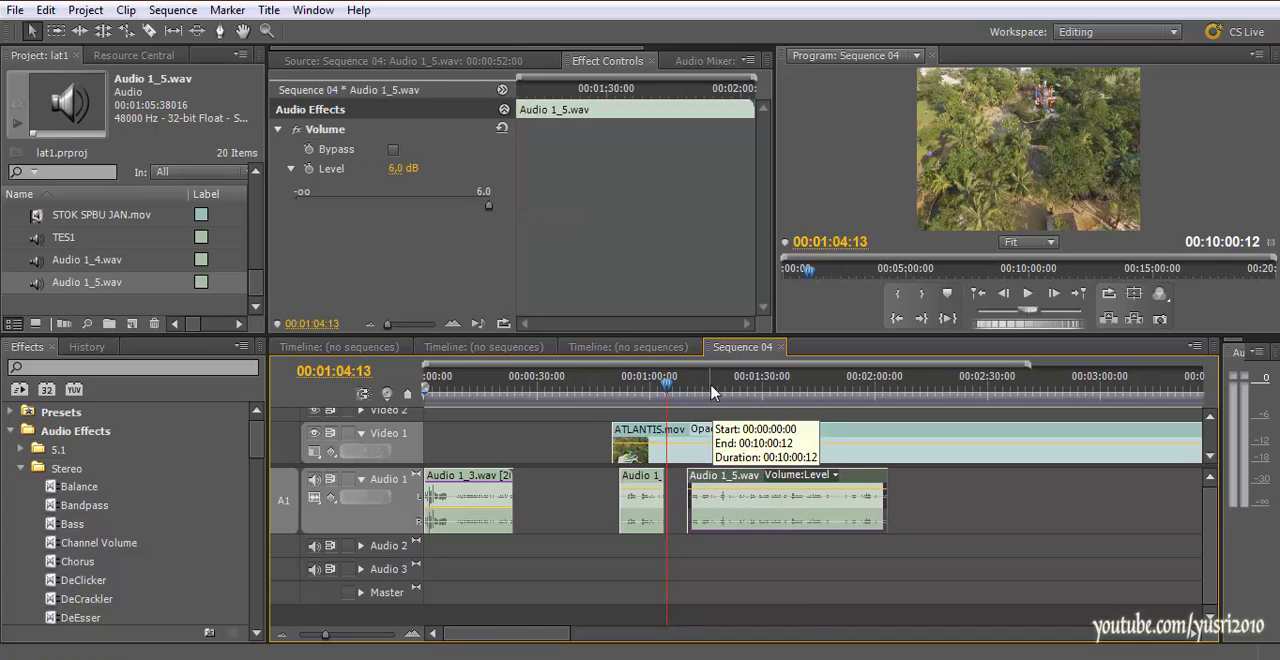
# Split the moved narration part at 00:01:27:13 and shift its last piece about 13 seconds later
pyautogui.click(752, 390)
pyautogui.press('c')
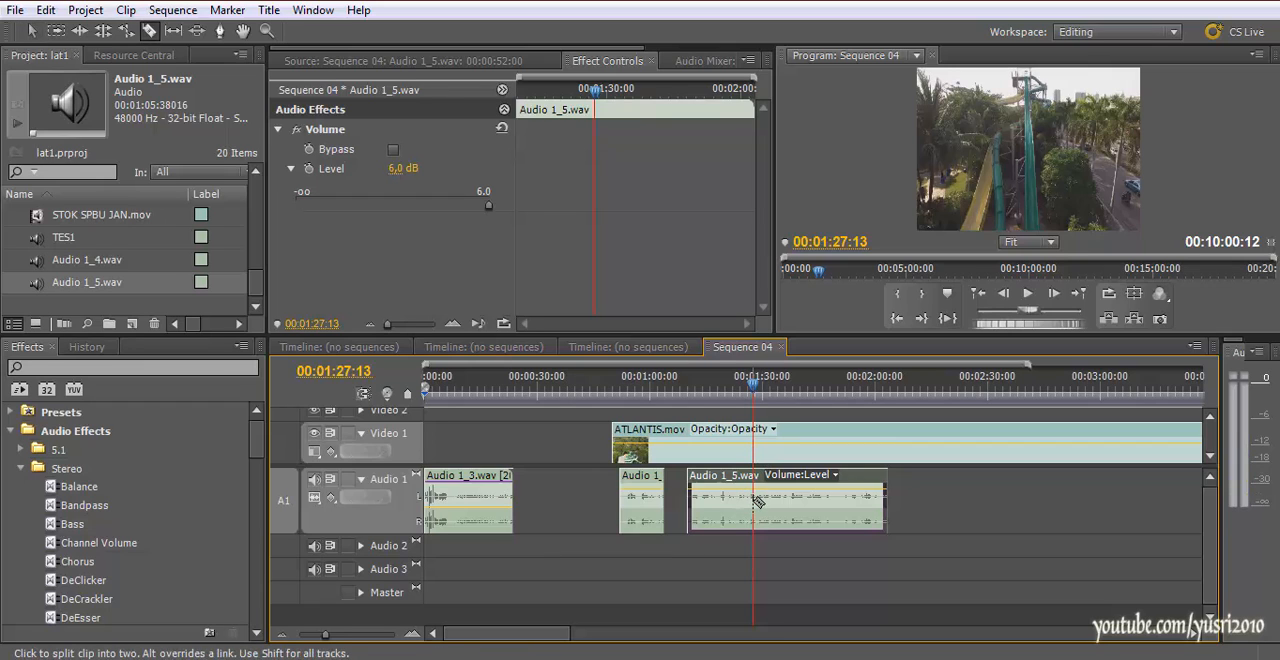
pyautogui.click(755, 500)
pyautogui.press('v')
pyautogui.moveTo(790, 515); pyautogui.dragTo(838, 518)
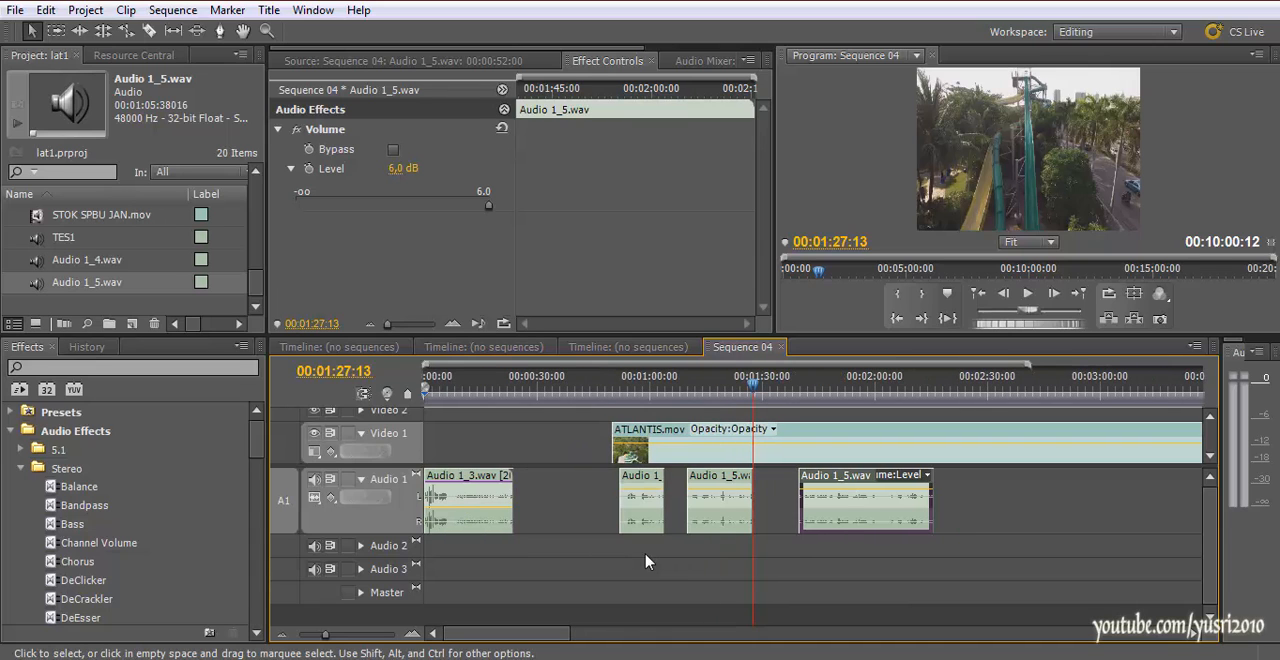
# Review the separated narration pieces and the gaps between them beneath the ATLANTIS.mov clip
pyautogui.scroll(-2, 645, 562)
pyautogui.scroll(1, 610, 480)
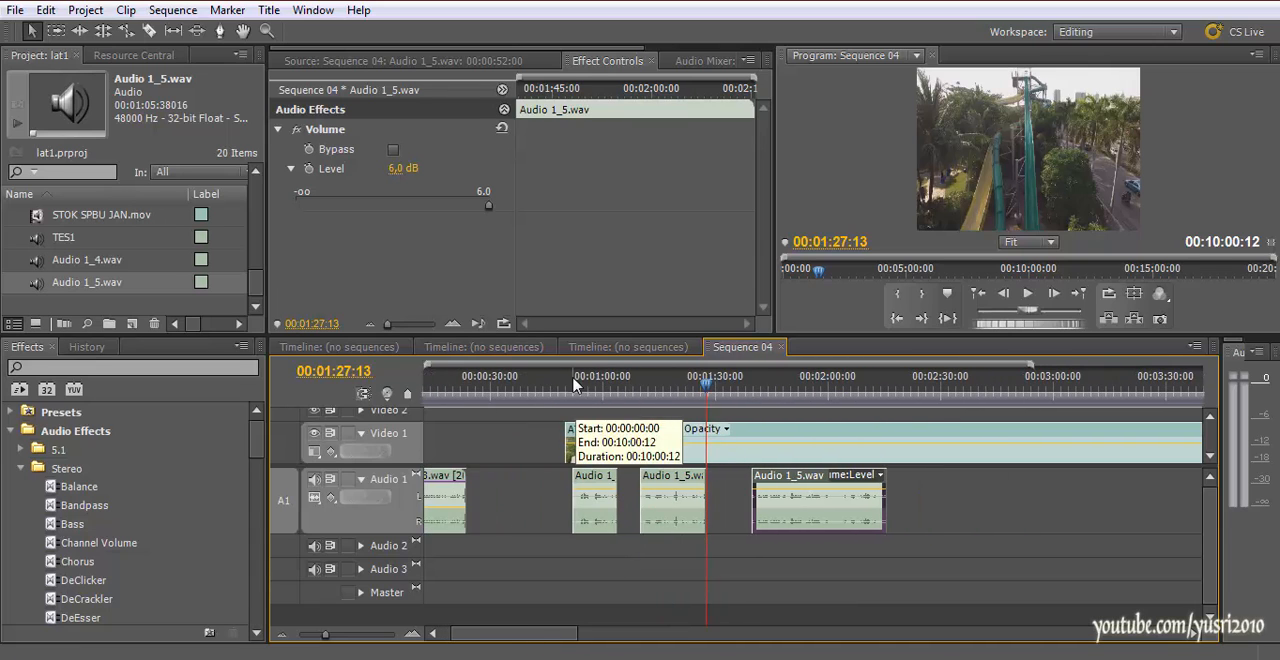
pyautogui.click(573, 383)
pyautogui.moveTo(573, 383); pyautogui.dragTo(647, 433)
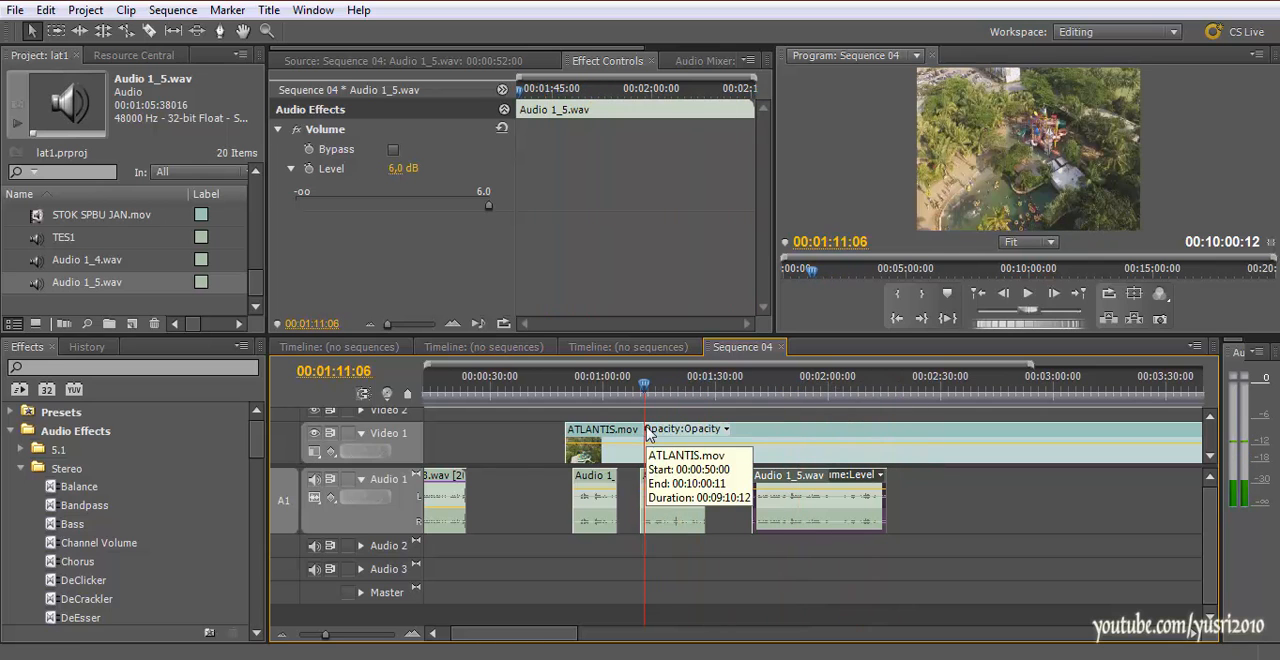
pyautogui.scroll(1, 850, 490)
pyautogui.scroll(-2, 806, 487)
pyautogui.scroll(-2, 806, 487)
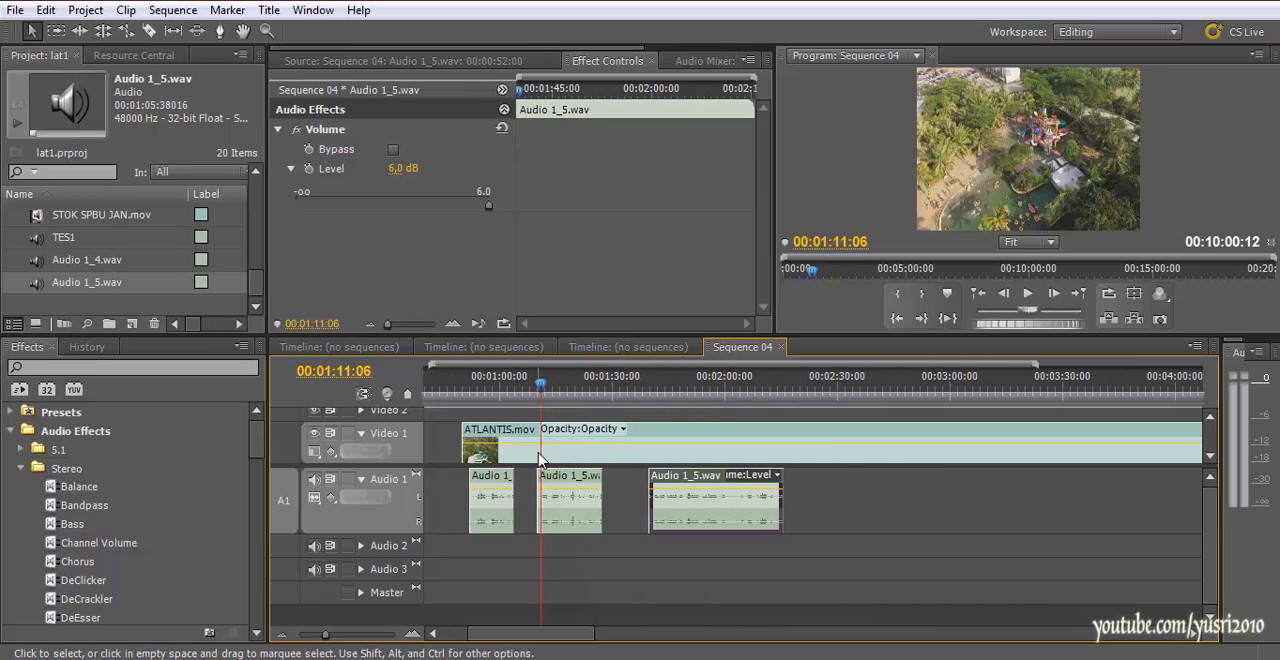
pyautogui.scroll(2, 553, 441)
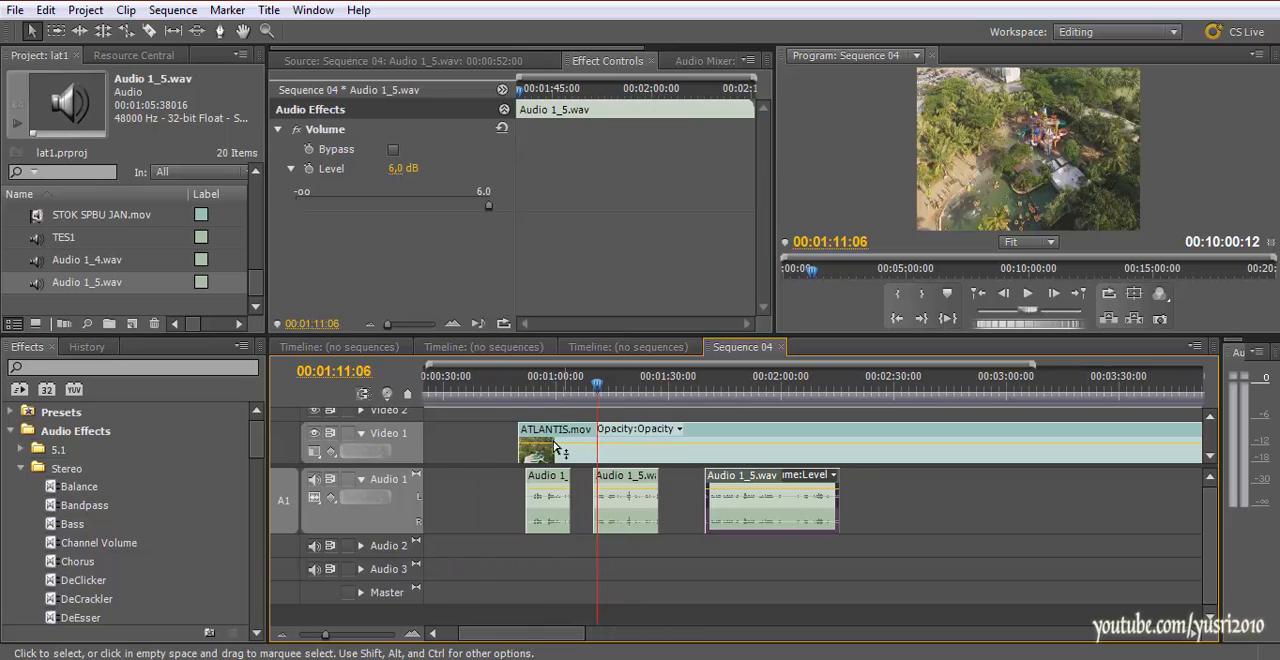
pyautogui.click(528, 398)
pyautogui.moveTo(528, 401); pyautogui.dragTo(508, 408)
# Switch to Windows Explorer and open the DEPAFUYU folder in Stock editing > Musik > feature
pyautogui.click(158, 656)
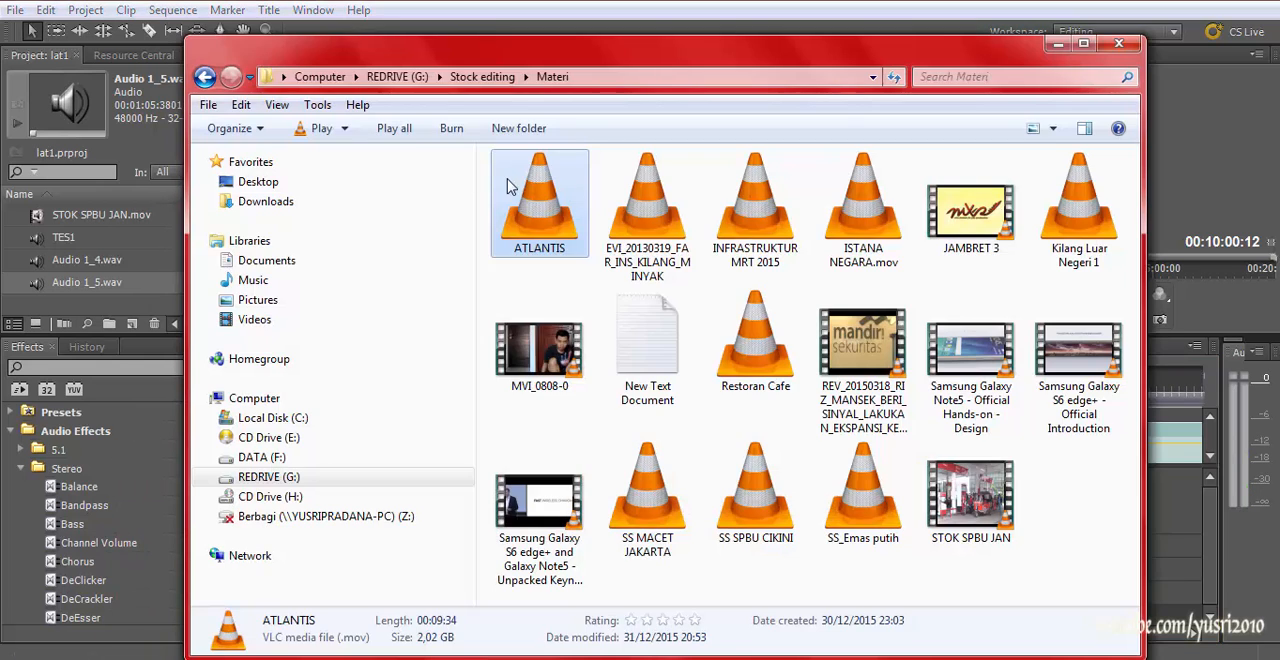
pyautogui.click(205, 78)
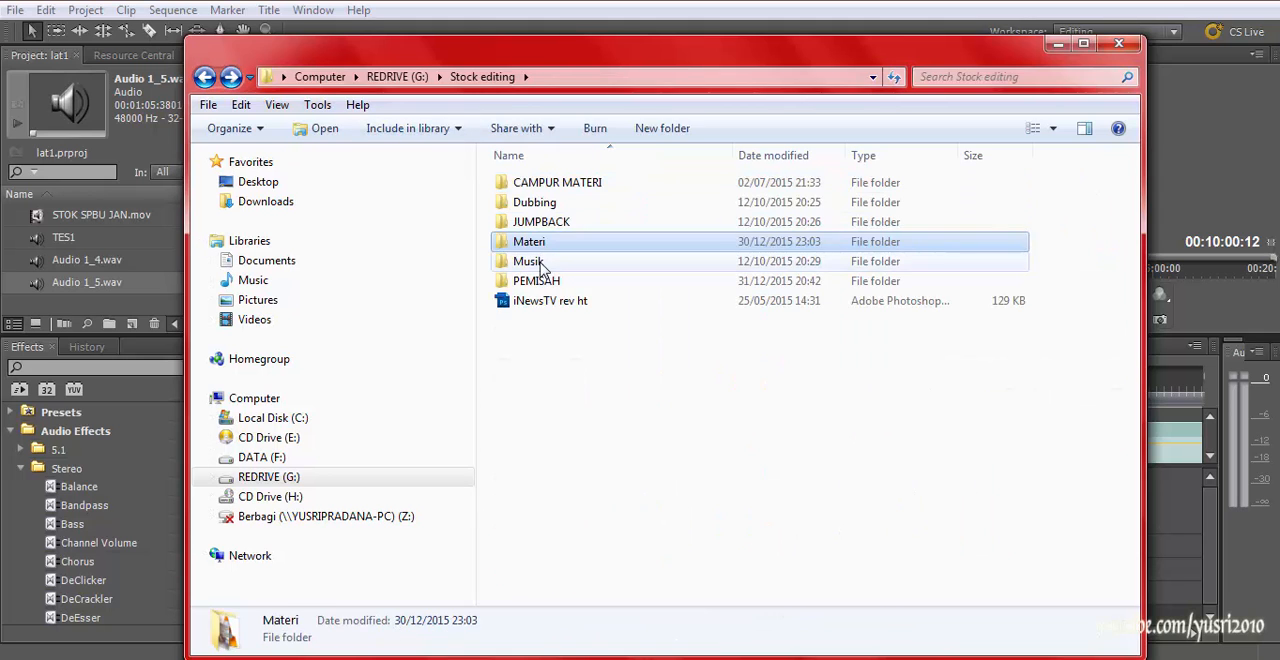
pyautogui.doubleClick(530, 261)
pyautogui.doubleClick(530, 183)
pyautogui.doubleClick(545, 277)
# Look through the DEPAFUYU music files and try to play ._06 Dreams
pyautogui.click(567, 268)
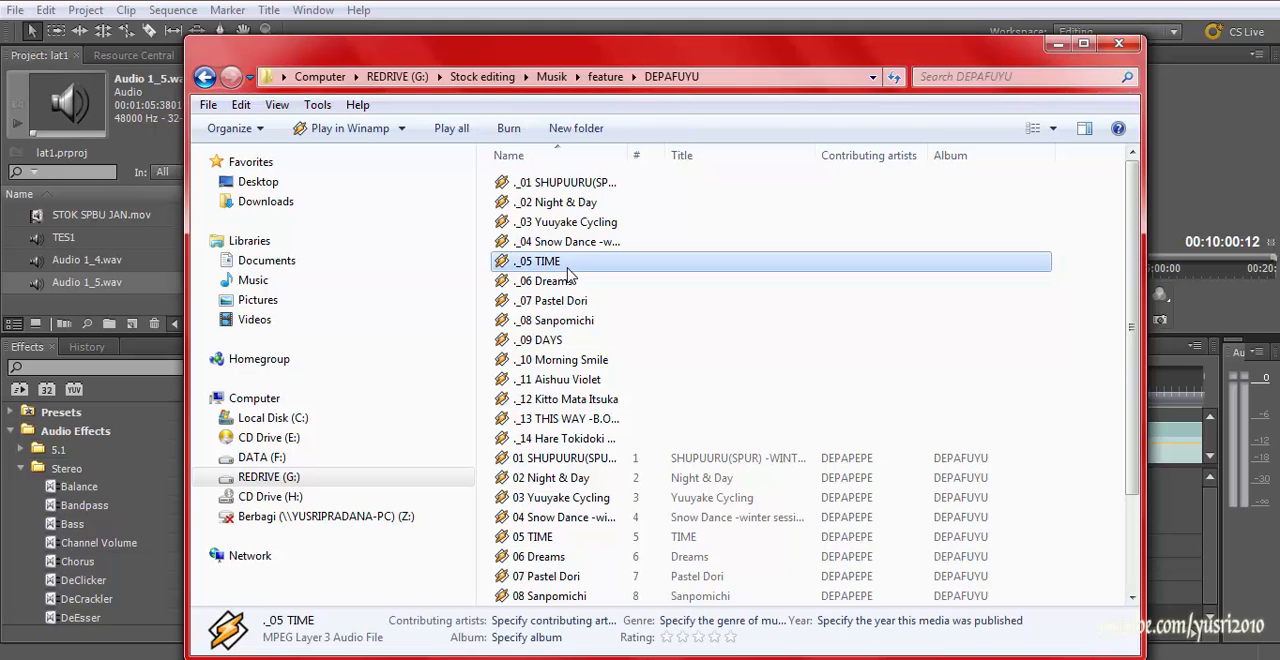
pyautogui.scroll(-2, 565, 275)
pyautogui.scroll(2, 550, 285)
pyautogui.click(545, 284)
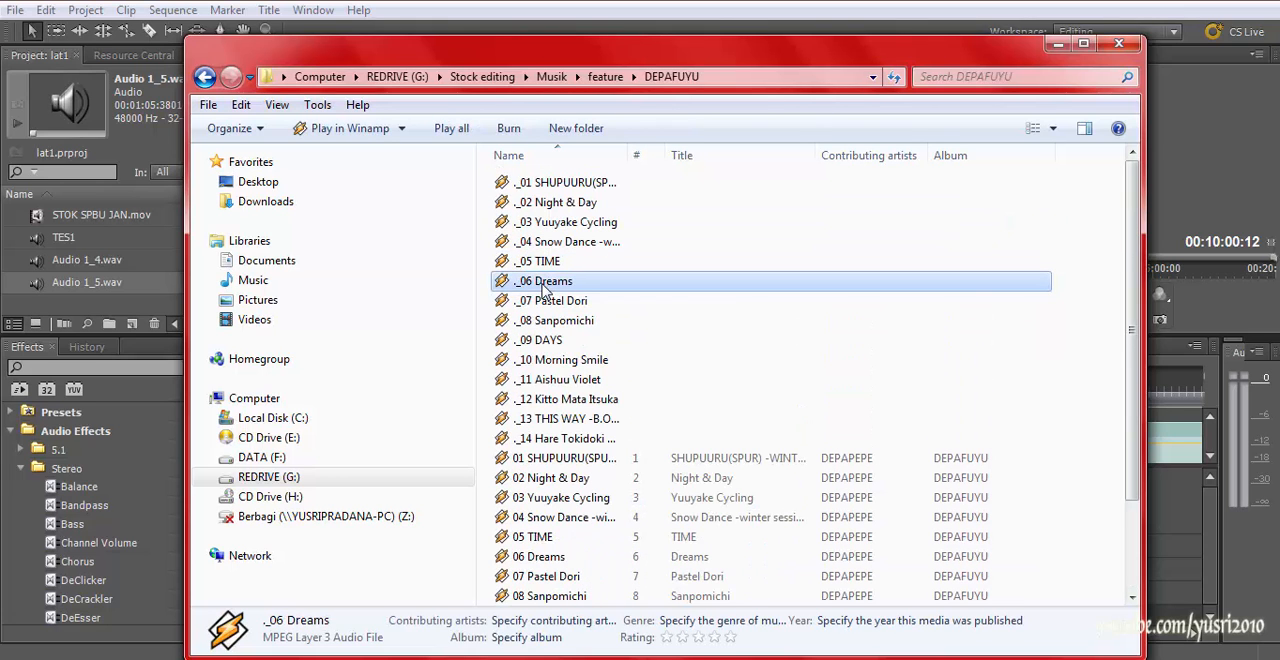
pyautogui.doubleClick(545, 284)
# Audition the tracks 04 Snow Dance -winter session-, 06 Dreams and 07 Pastel Dori as possible background music
pyautogui.click(580, 320)
pyautogui.scroll(-2, 580, 390)
pyautogui.doubleClick(565, 418)
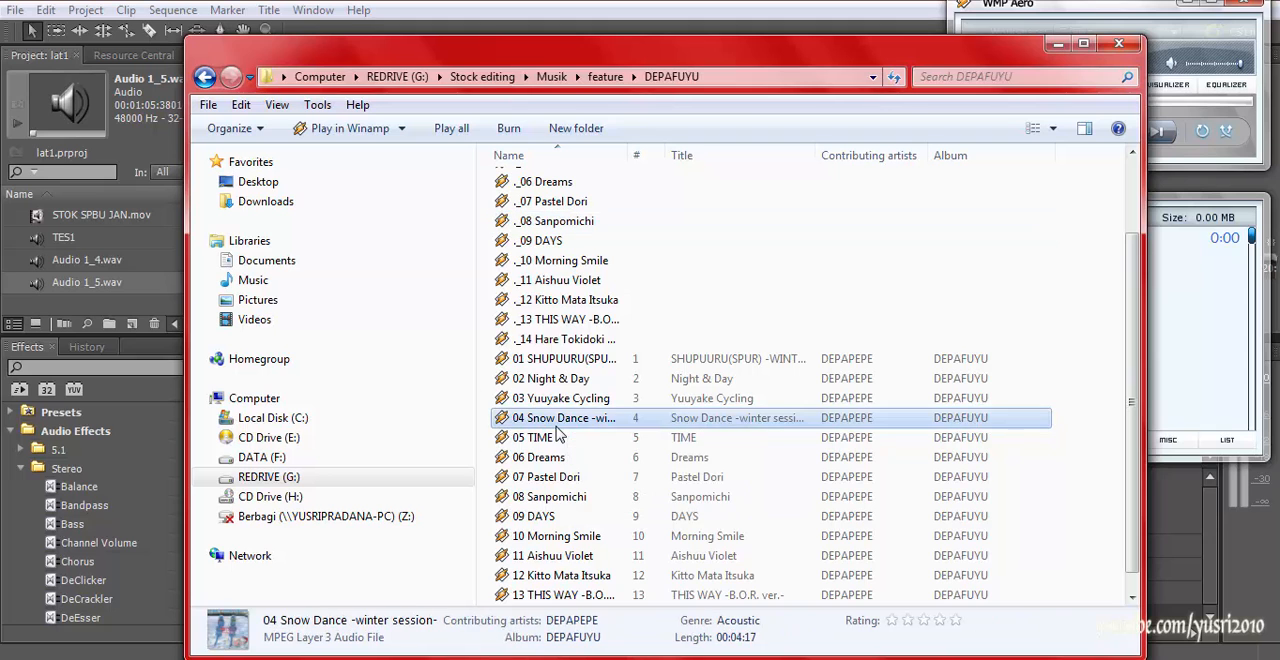
pyautogui.moveTo(983, 64); pyautogui.dragTo(808, 63)
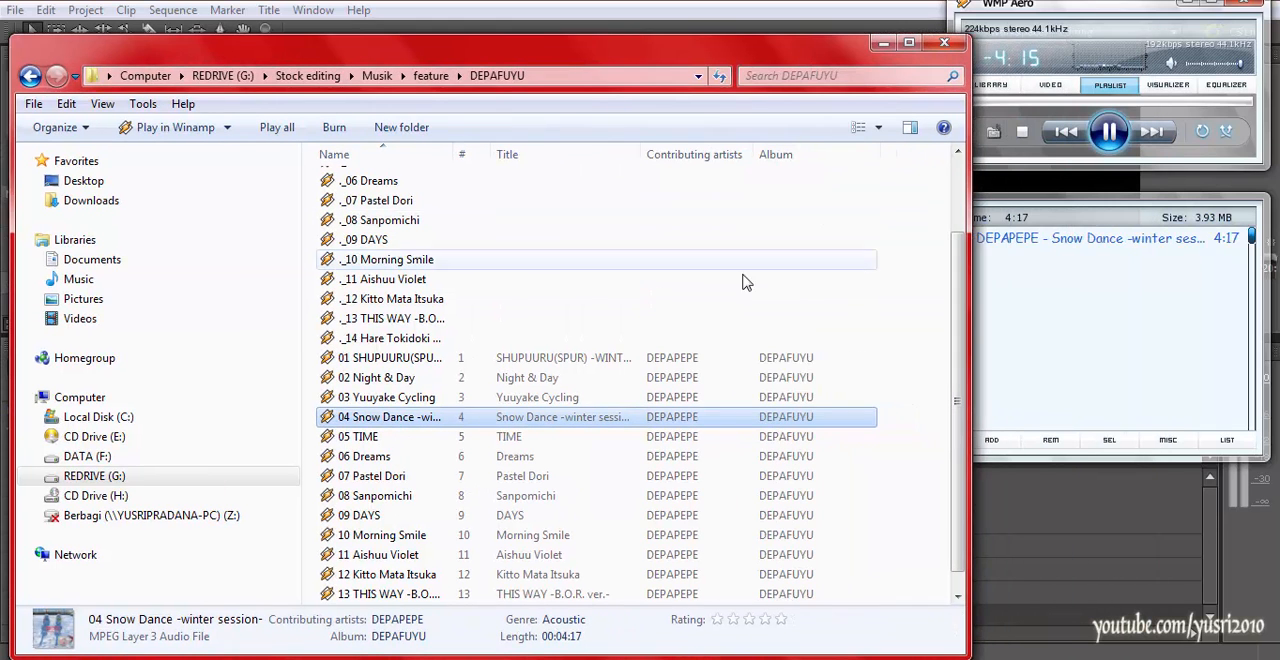
pyautogui.click(377, 458)
pyautogui.doubleClick(377, 458)
pyautogui.doubleClick(380, 476)
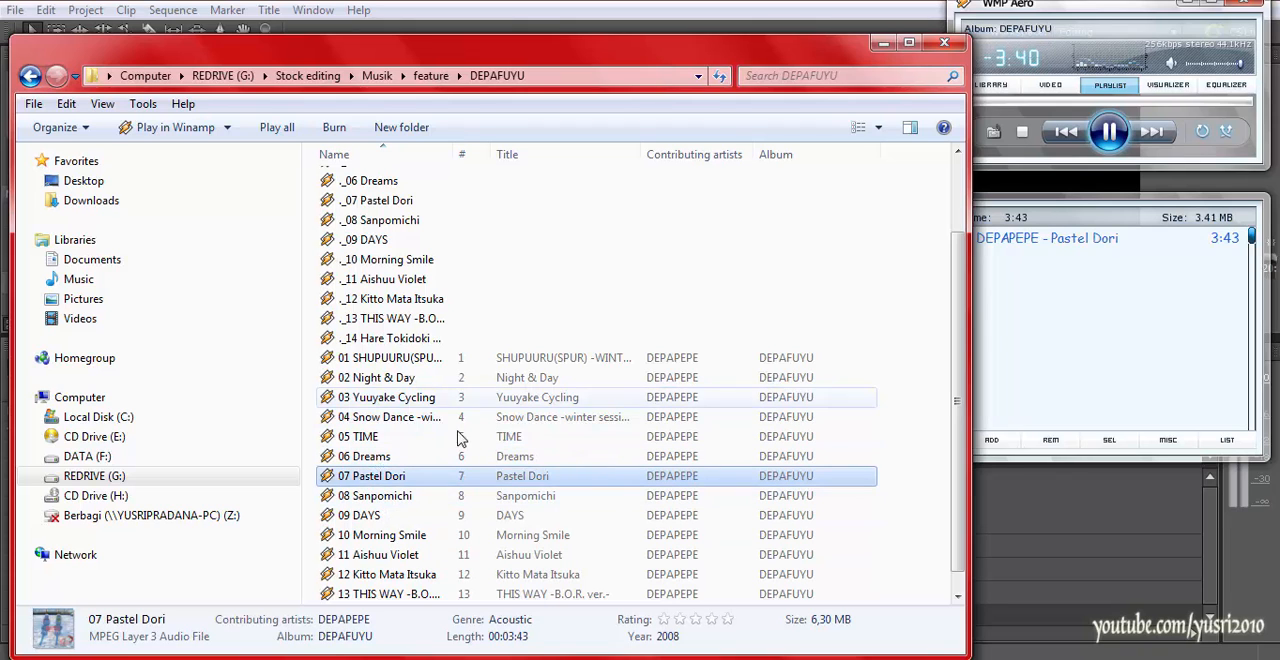
# Stop the music preview, import 07 Pastel Dori from the DEPAFUYU folder into the project, and switch back to Adobe Premiere Pro
pyautogui.click(1021, 132)
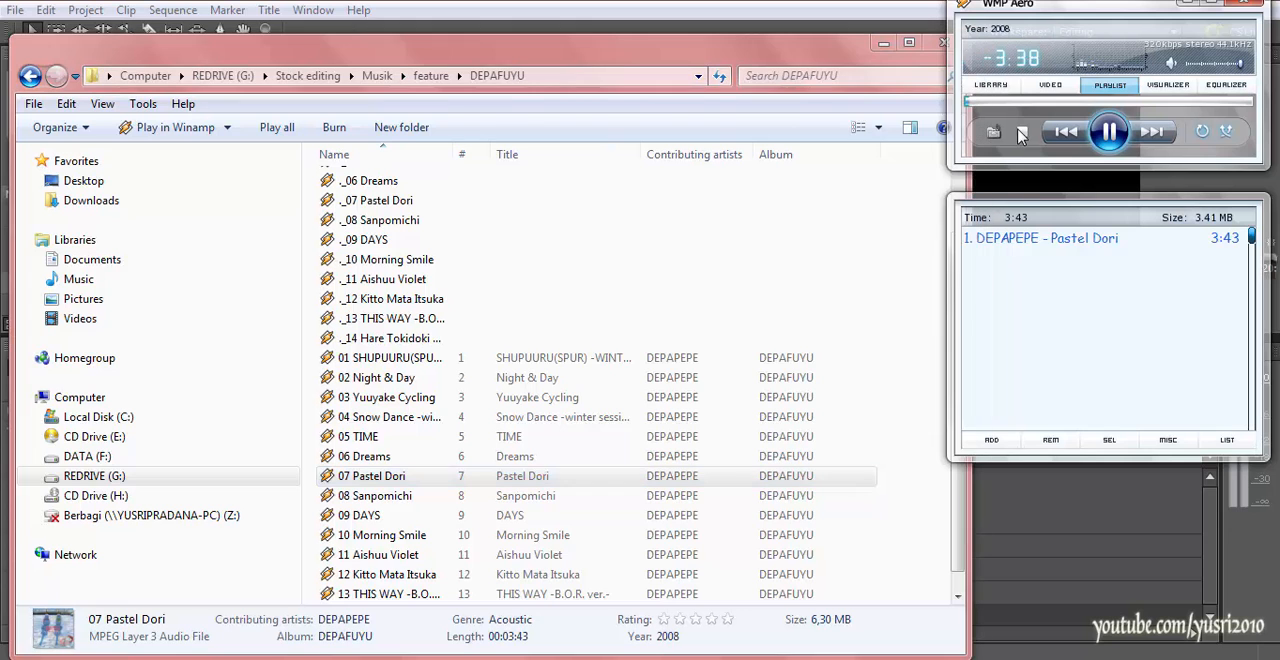
pyautogui.moveTo(878, 50); pyautogui.dragTo(1143, 73)
pyautogui.moveTo(640, 499); pyautogui.dragTo(115, 265)
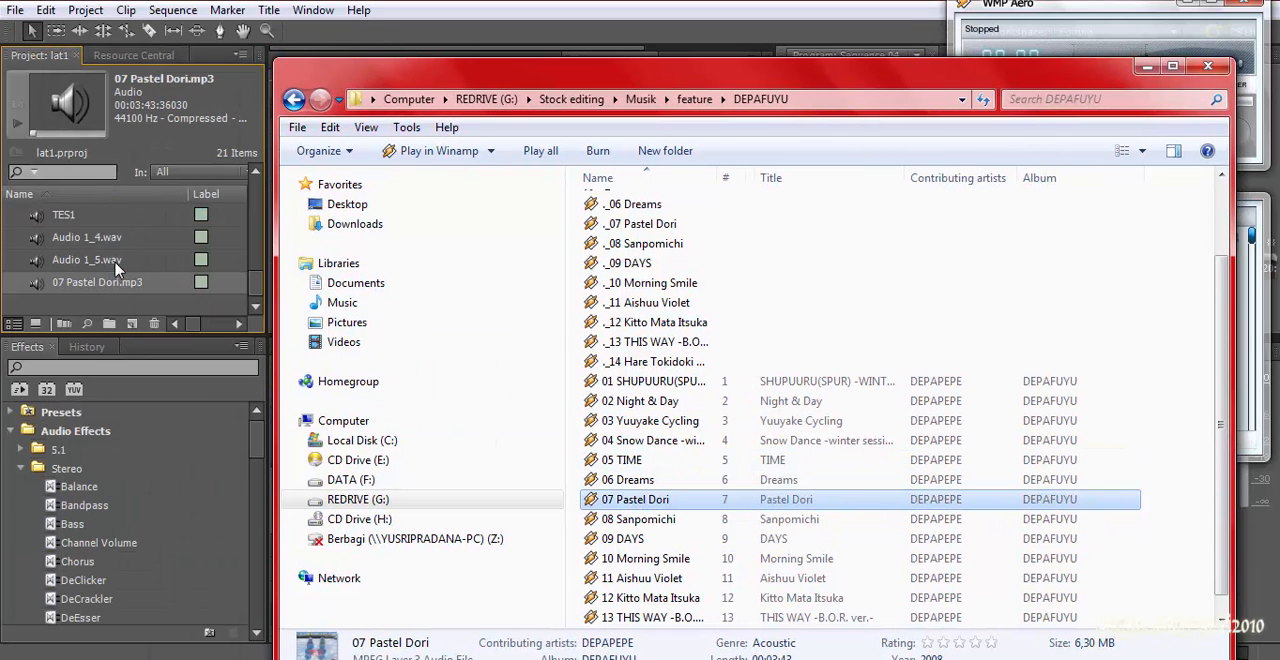
pyautogui.click(470, 37)
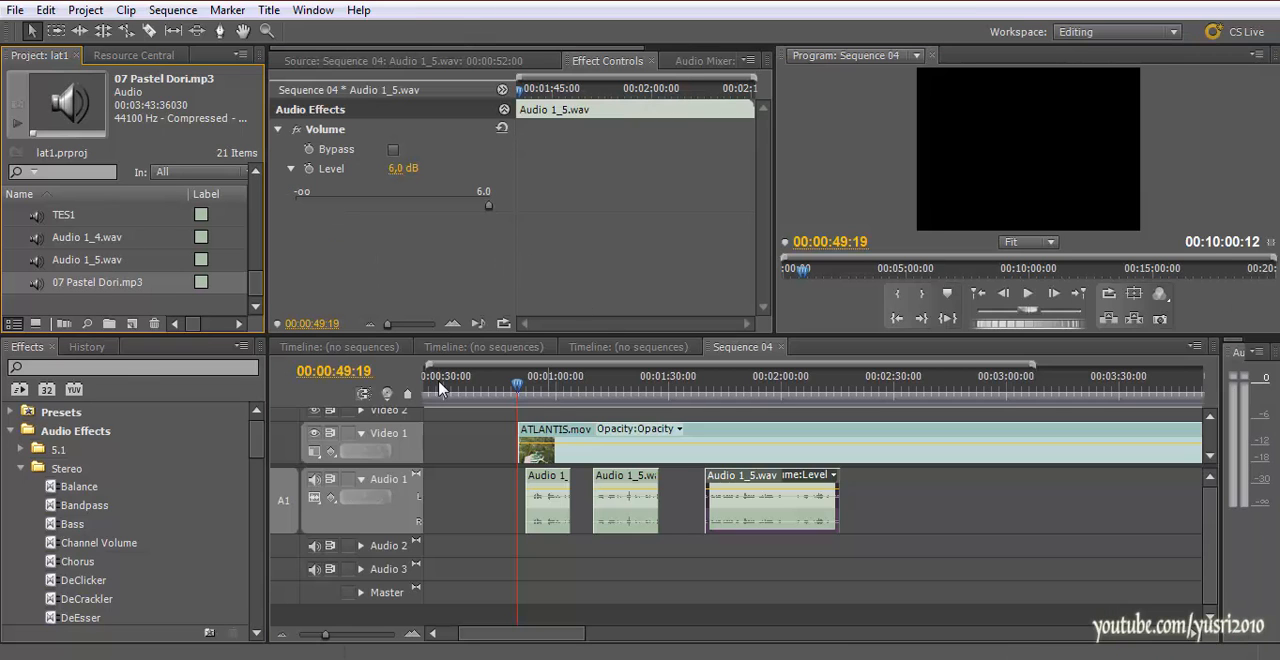
# Place 07 Pastel Dori.mp3 on an expanded Audio 2 track, aligned with the start of ATLANTIS.mov, and open it in the Source monitor
pyautogui.moveTo(40, 290); pyautogui.dragTo(527, 560)
pyautogui.click(361, 546)
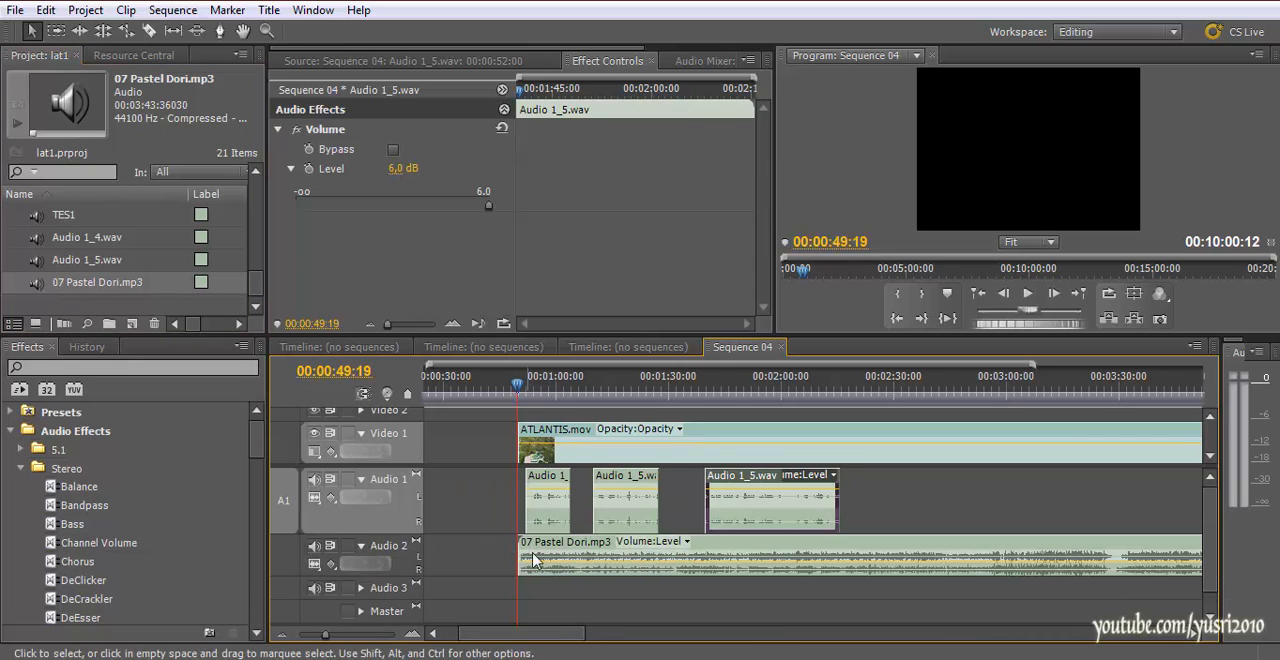
pyautogui.click(516, 561)
pyautogui.hscroll(3, 516, 561)
pyautogui.doubleClick(516, 561)
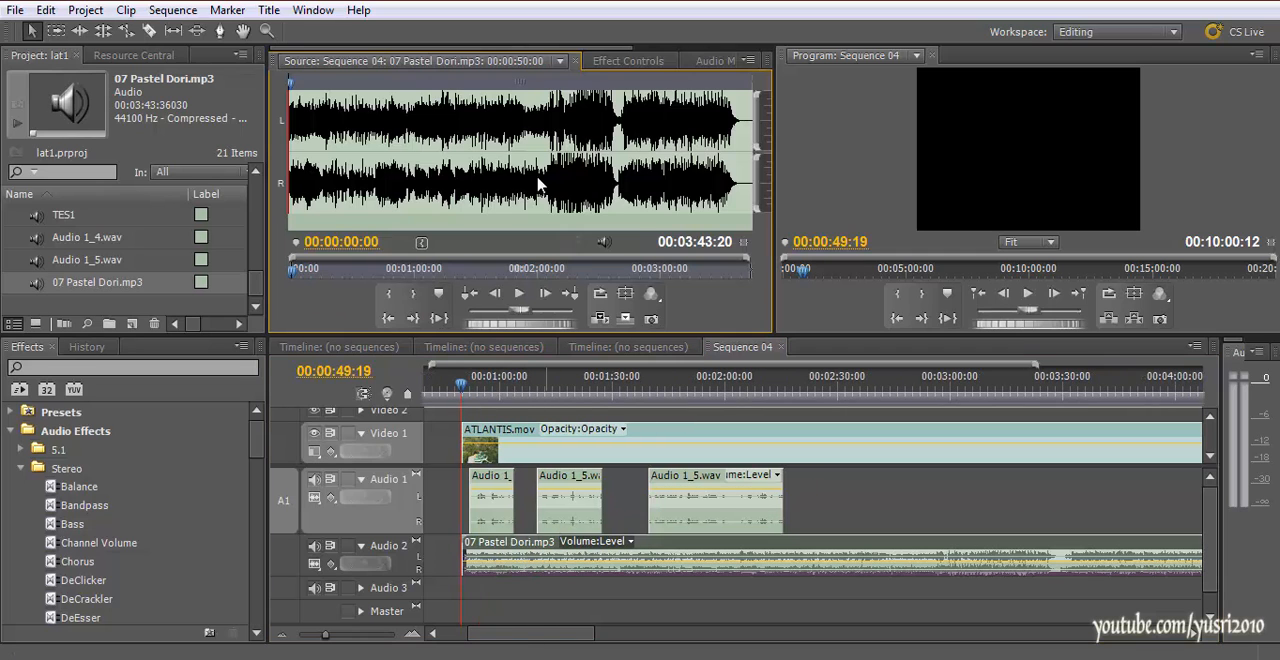
# Play the sequence from just before ATLANTIS.mov to hear the music together with the first narration piece
pyautogui.click(460, 390)
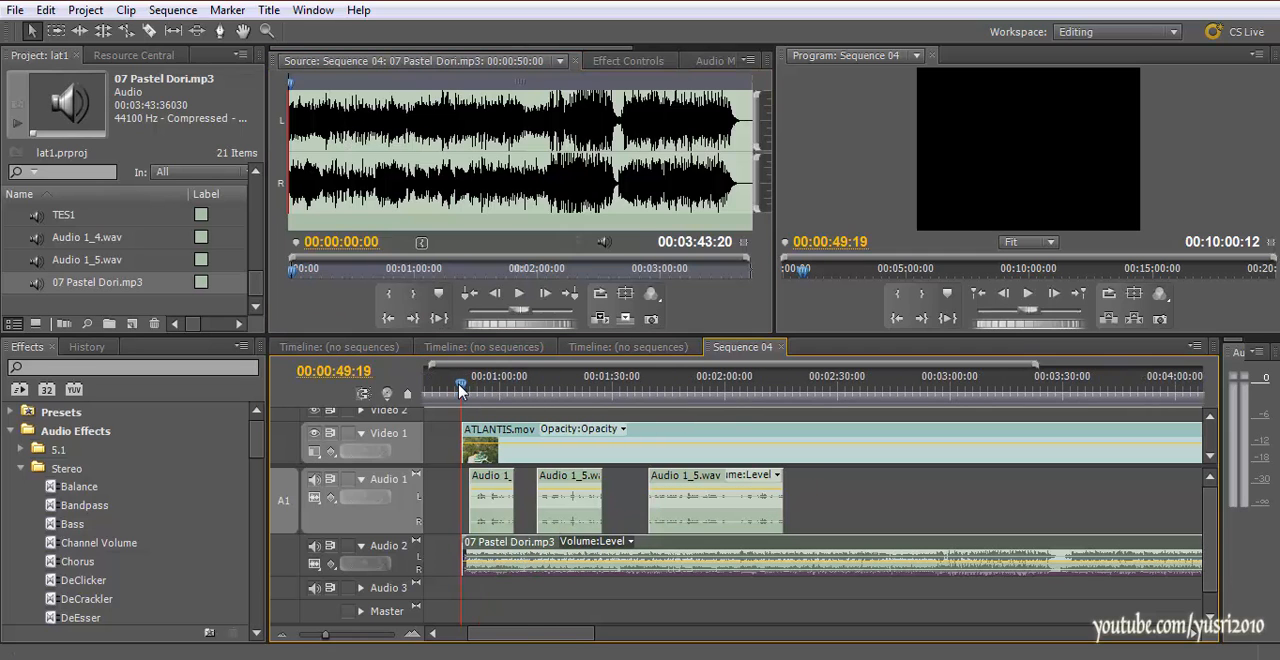
pyautogui.hscroll(-3, 540, 440)
pyautogui.press('space')
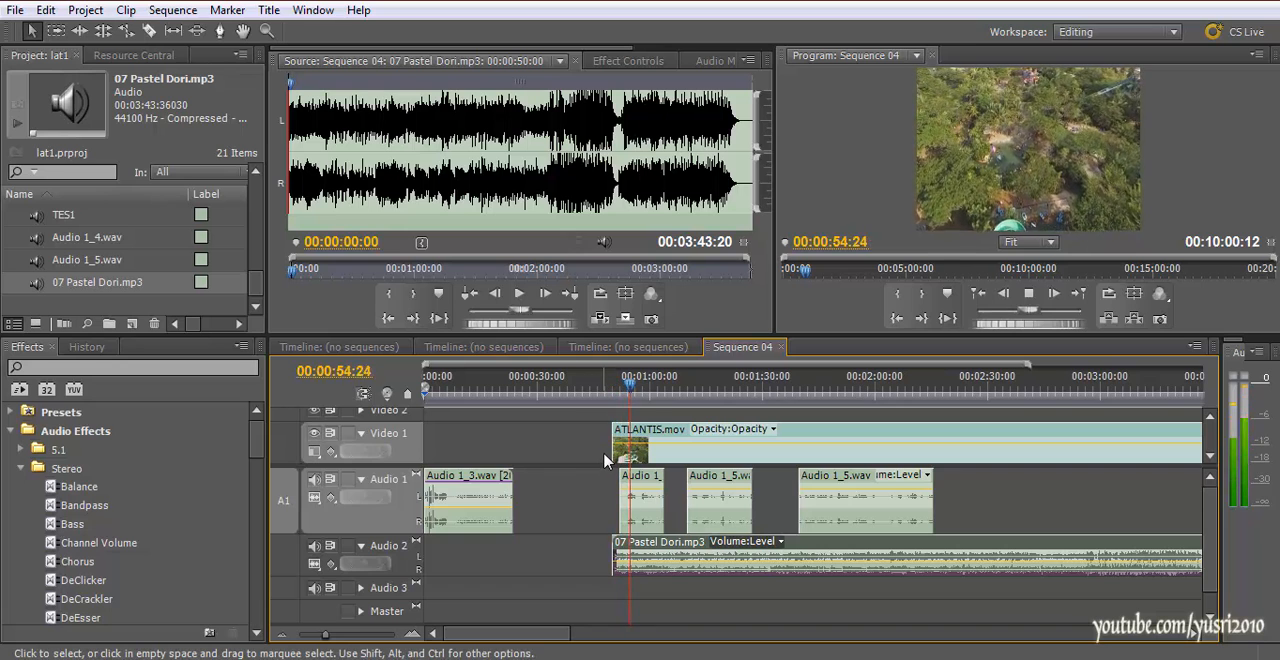
pyautogui.press('space')
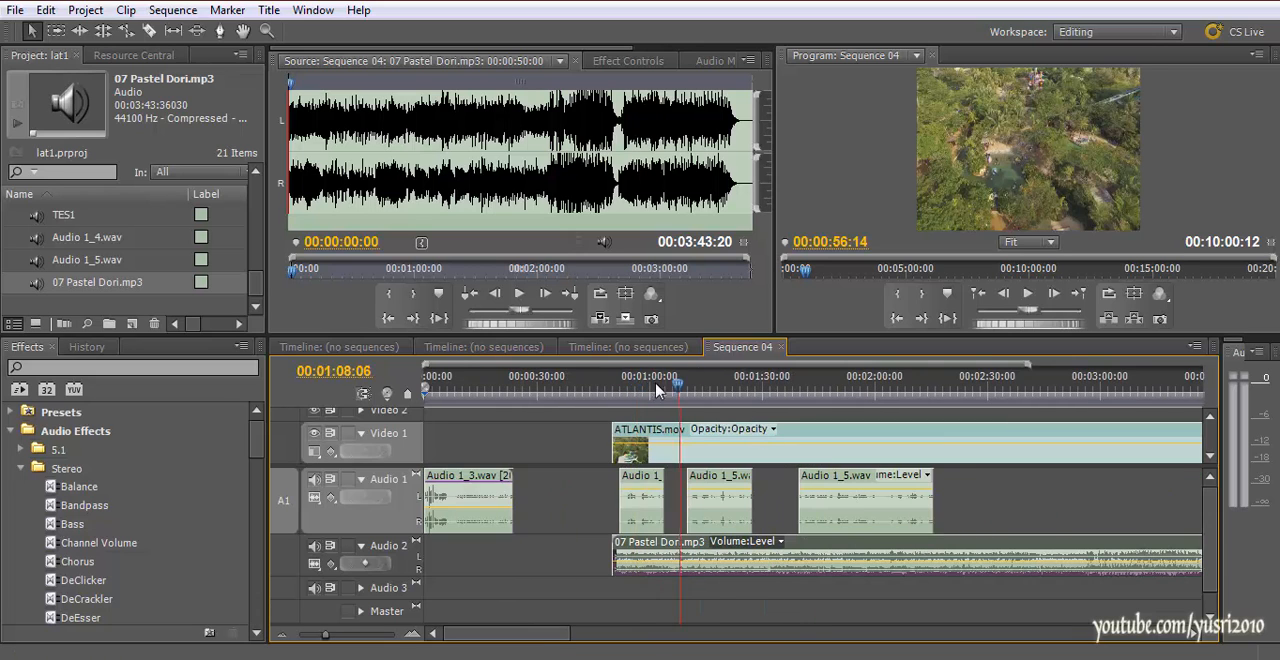
# Open the Volume Level settings of the 07 Pastel Dori.mp3 clip, with the timeline magnified around the first narration pieces
pyautogui.click(605, 392)
pyautogui.press('=')
pyautogui.press('pageup')
pyautogui.press('=')
pyautogui.press('-')
pyautogui.press('-')
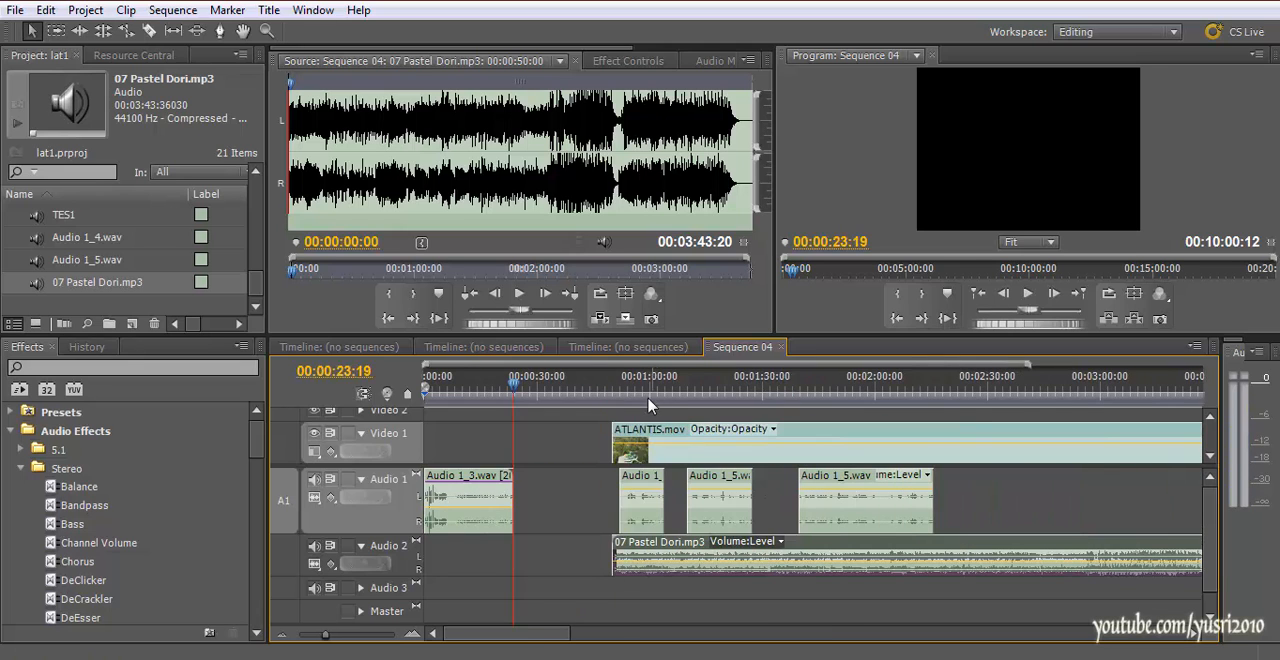
pyautogui.click(642, 392)
pyautogui.press('=')
pyautogui.moveTo(492, 637)
pyautogui.mouseDown()
pyautogui.moveTo(512, 640)
pyautogui.moveTo(500, 637)
pyautogui.mouseUp()
pyautogui.press('=')
pyautogui.doubleClick(590, 568)
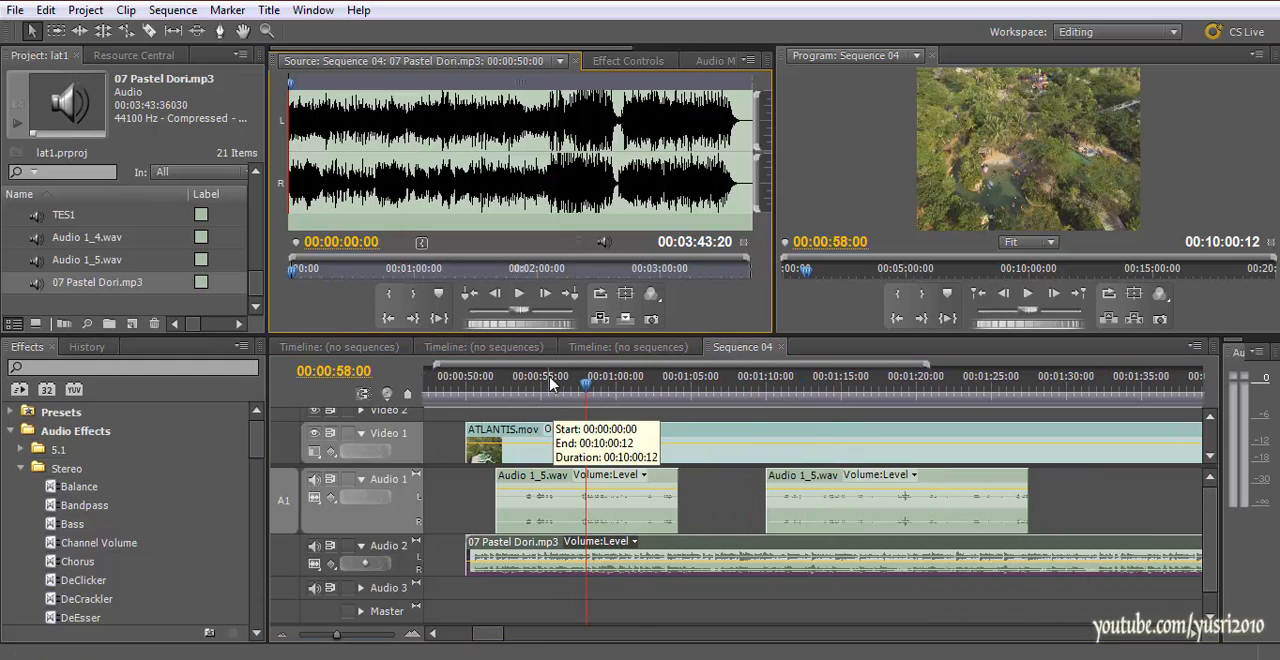
pyautogui.click(606, 62)
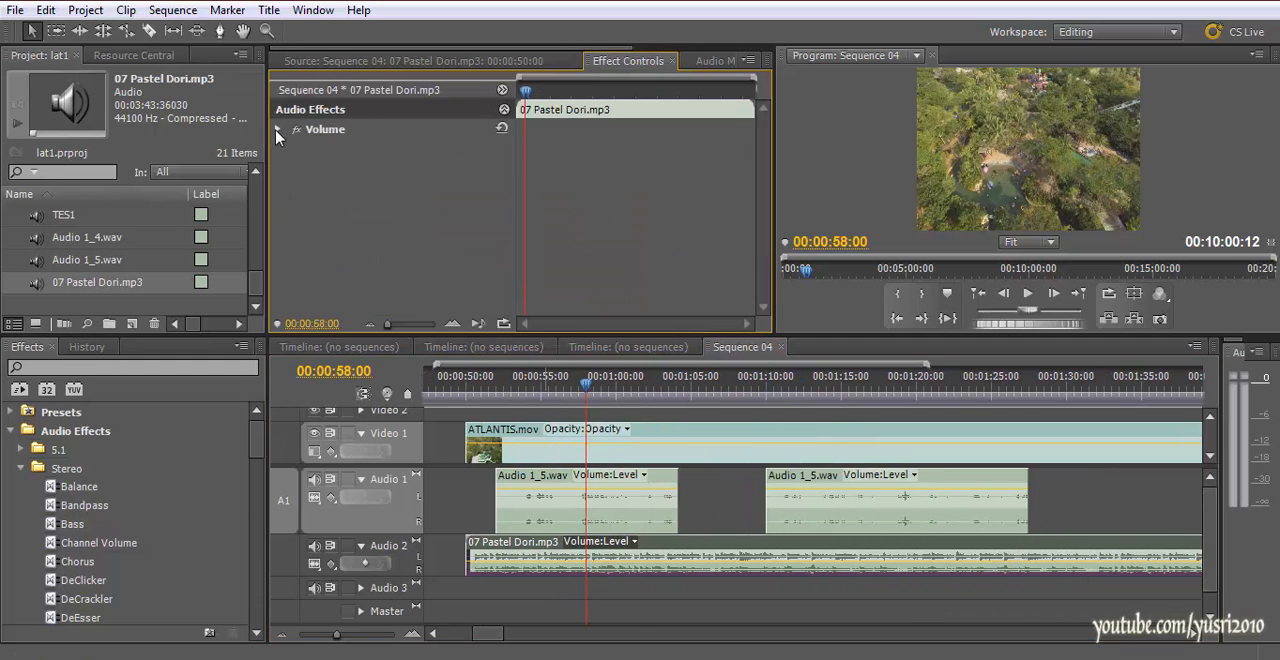
pyautogui.click(290, 169)
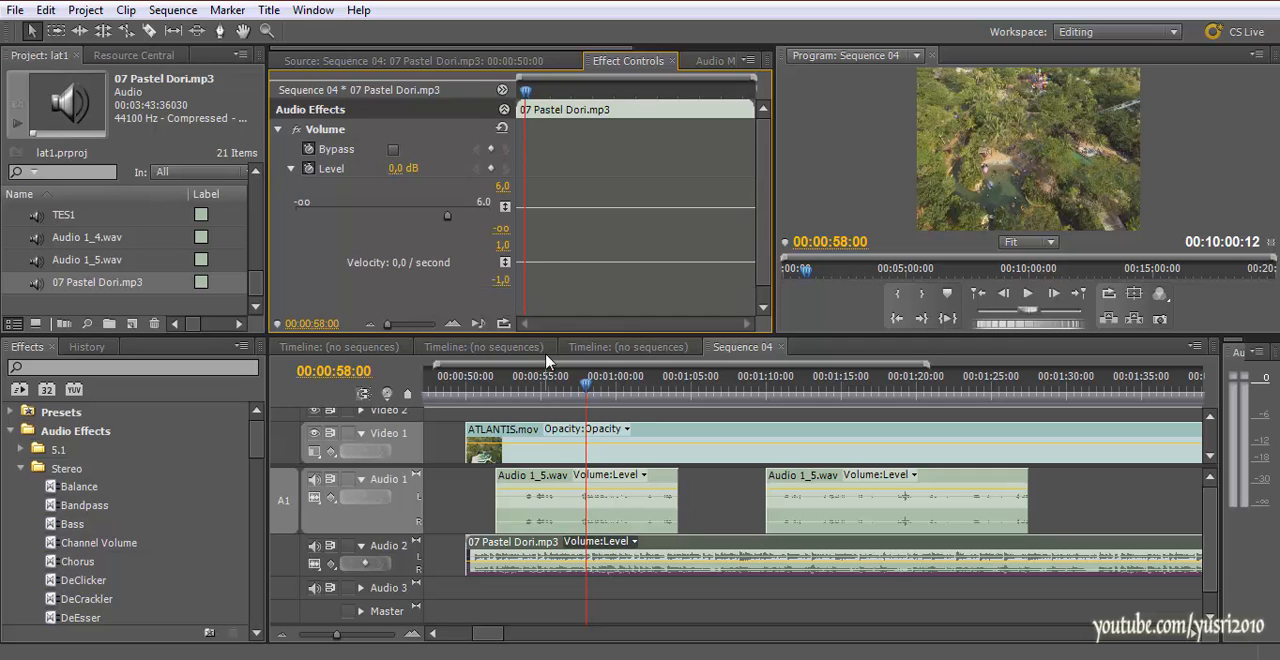
# Return the playhead to 00:00:50:00 and enlarge the Audio 2 track and the timeline area to show the music waveform
pyautogui.click(466, 374)
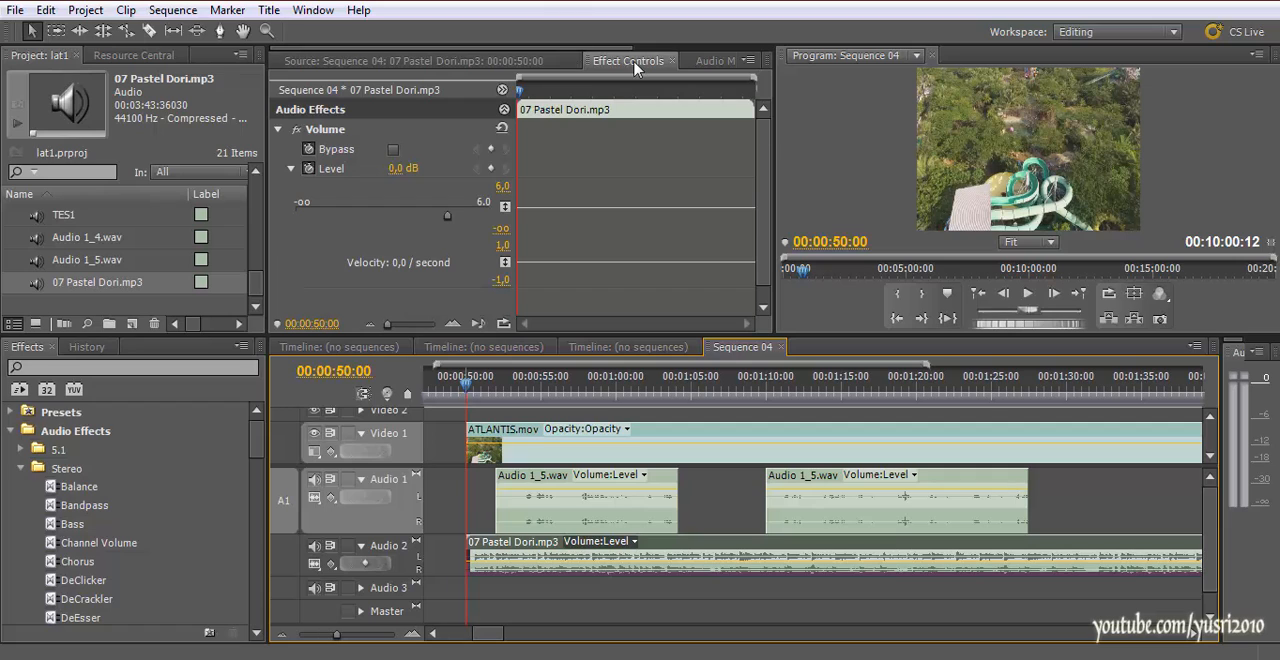
pyautogui.click(361, 546)
pyautogui.click(361, 546)
pyautogui.moveTo(393, 579); pyautogui.dragTo(393, 601)
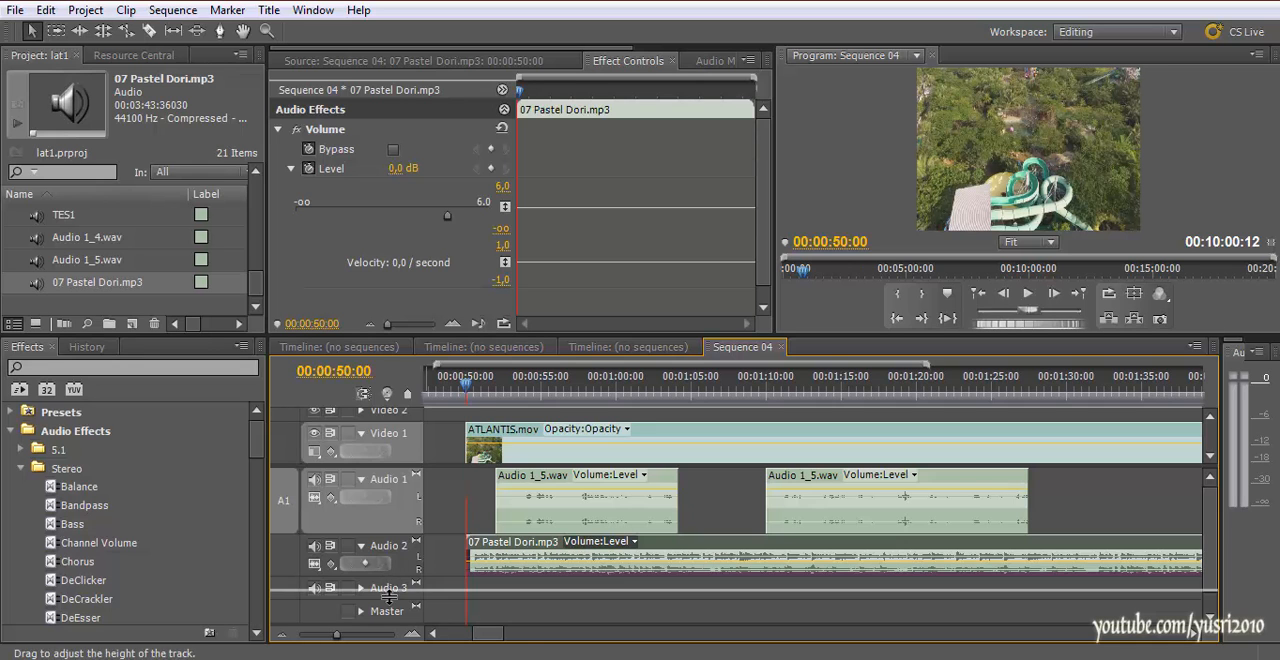
pyautogui.moveTo(445, 334); pyautogui.dragTo(445, 291)
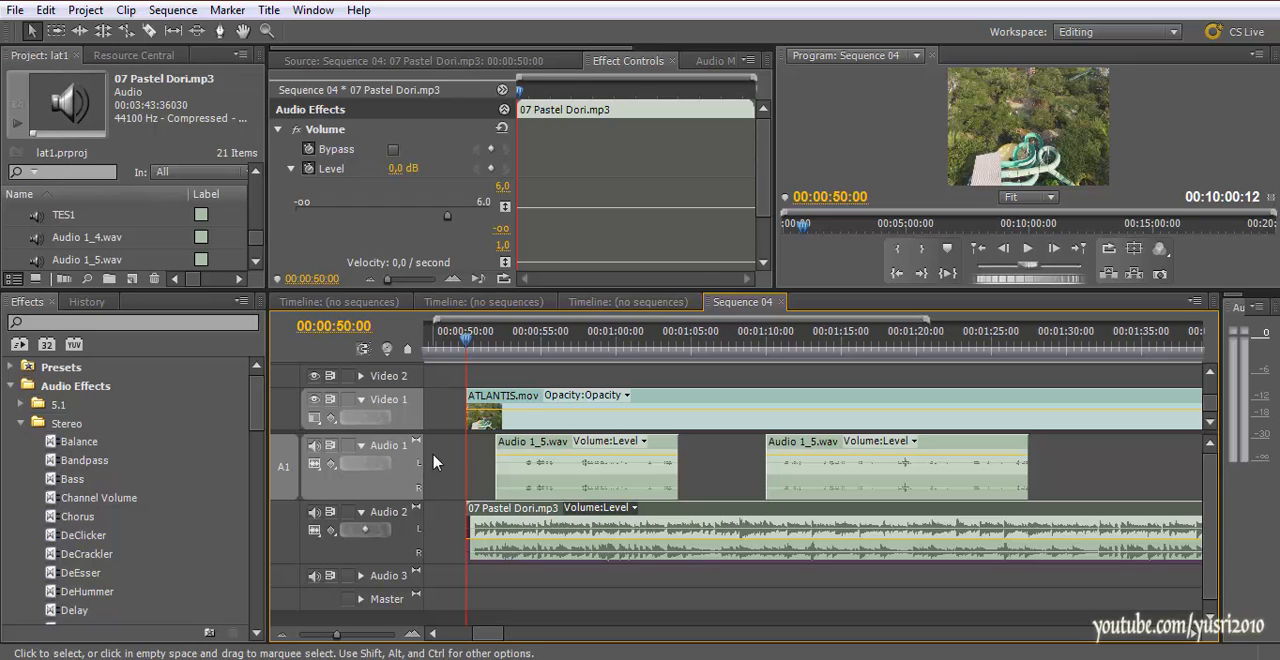
# Find by playback where the first narration begins and add a volume keyframe to the music there, at 00:00:53:18
pyautogui.click(460, 352)
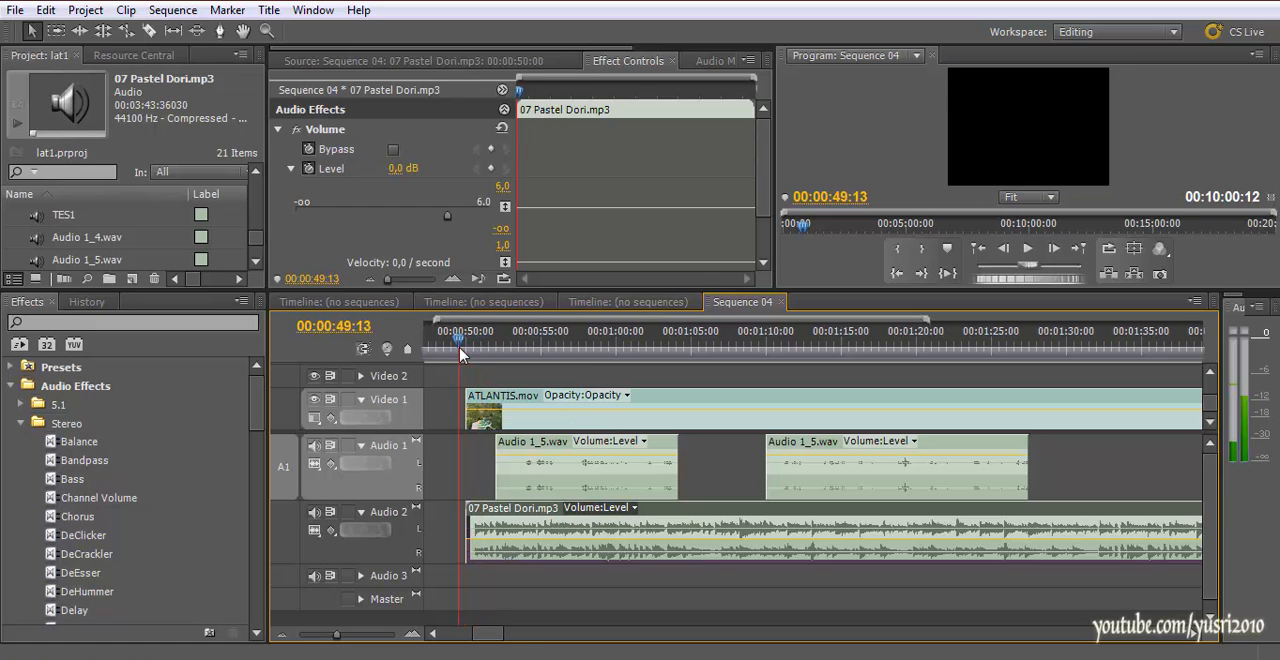
pyautogui.moveTo(465, 356); pyautogui.dragTo(467, 356)
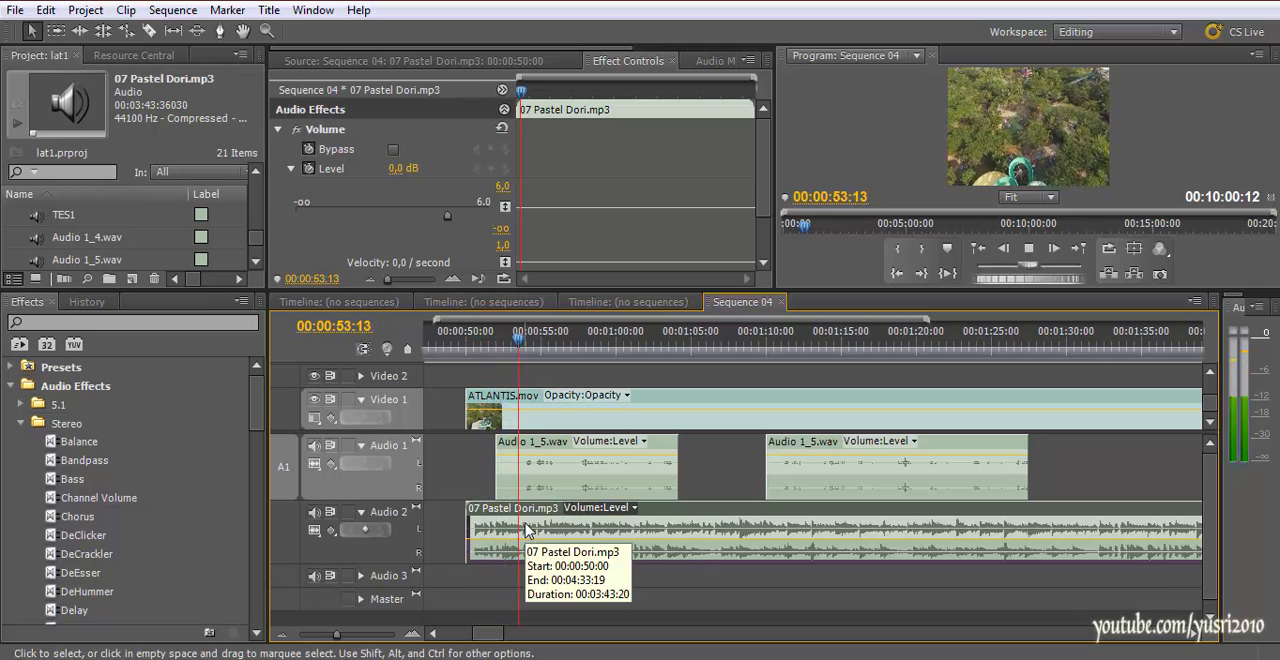
pyautogui.press('space')
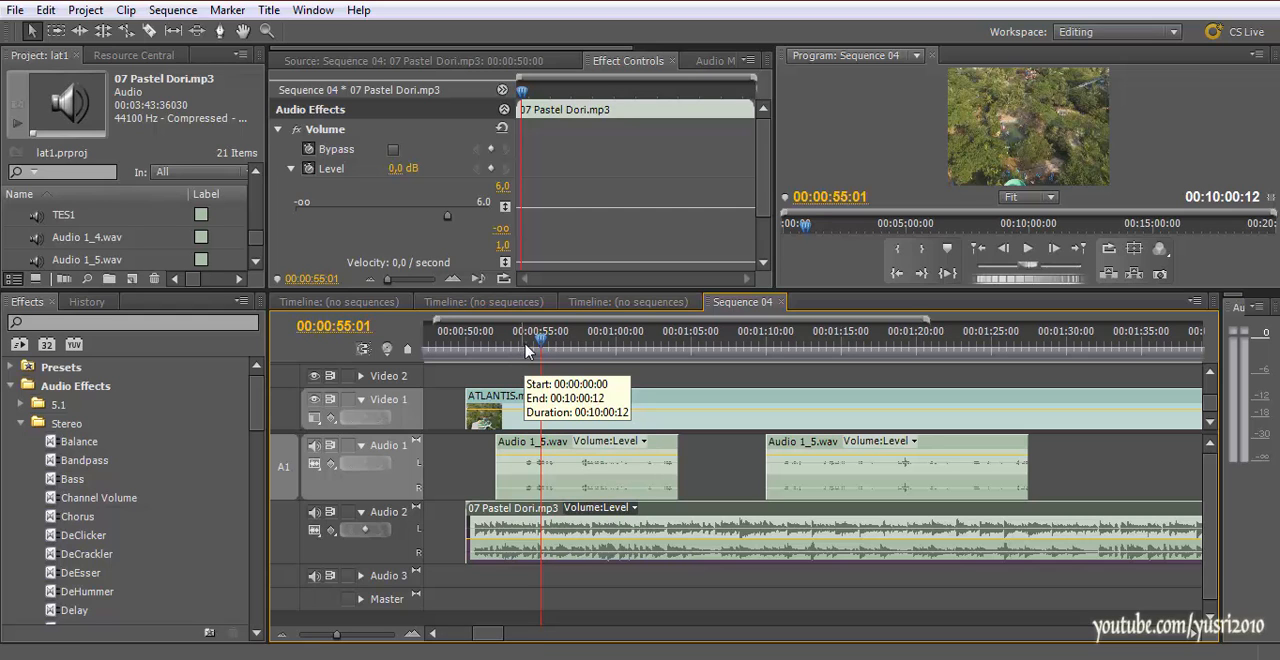
pyautogui.moveTo(529, 348); pyautogui.dragTo(519, 348)
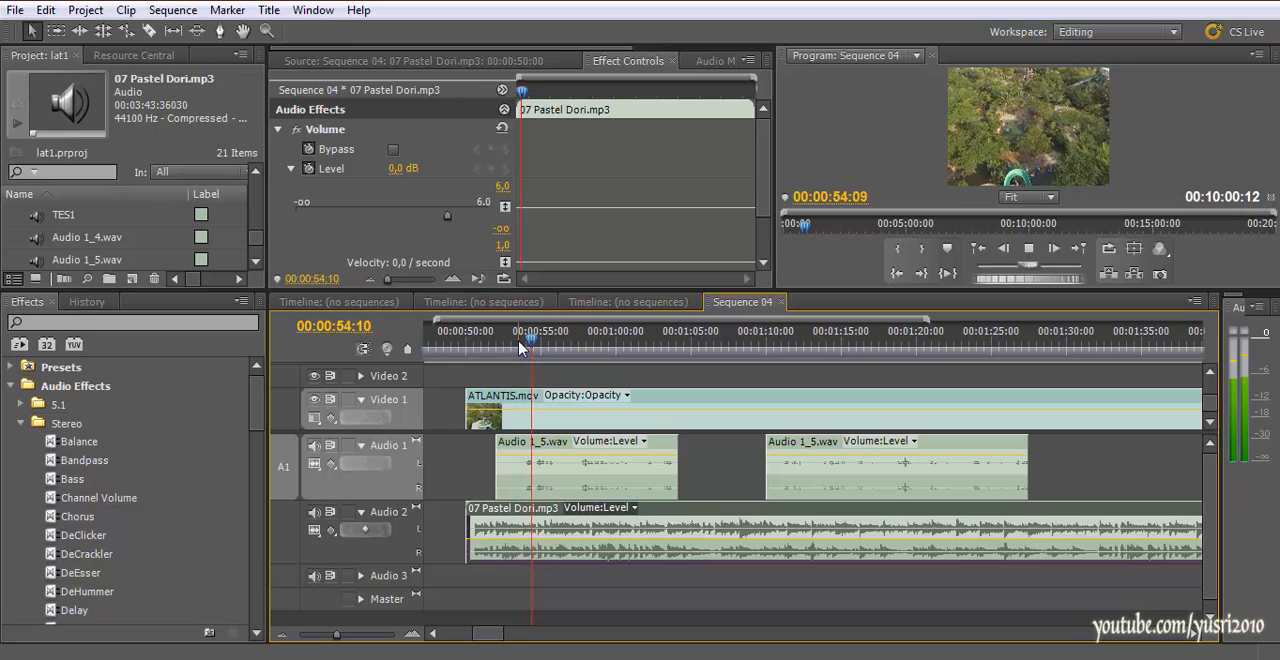
pyautogui.click(519, 348)
pyautogui.press('space')
pyautogui.press('space')
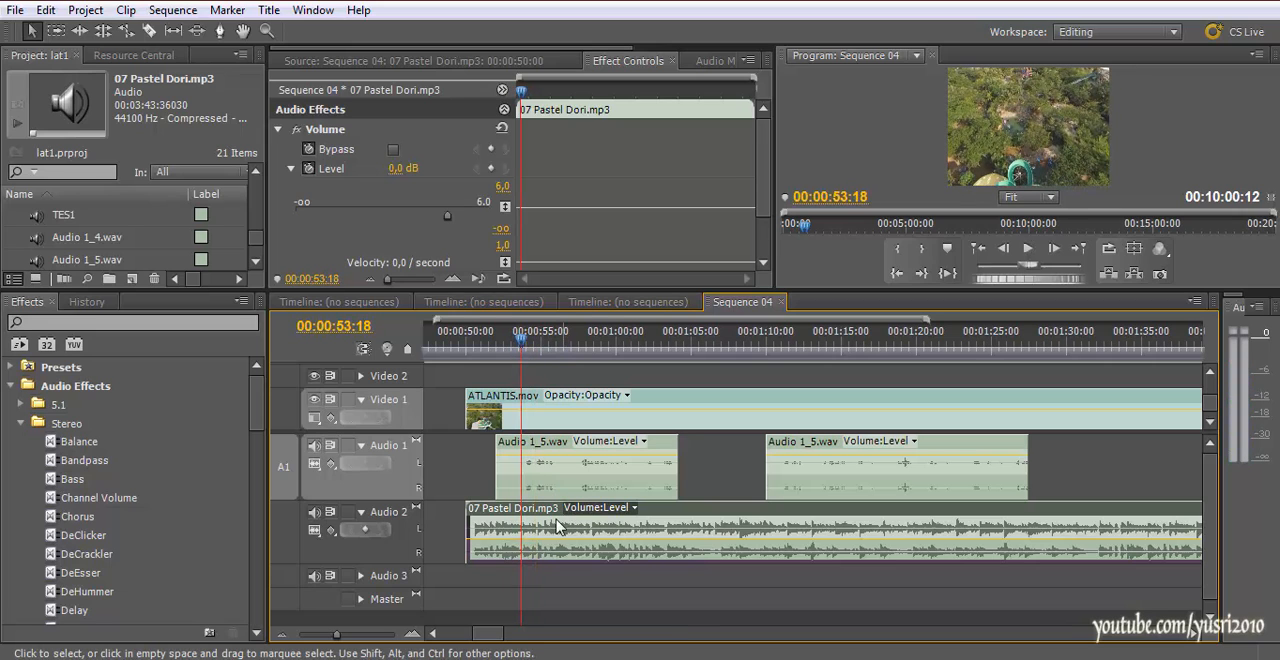
pyautogui.click(366, 531)
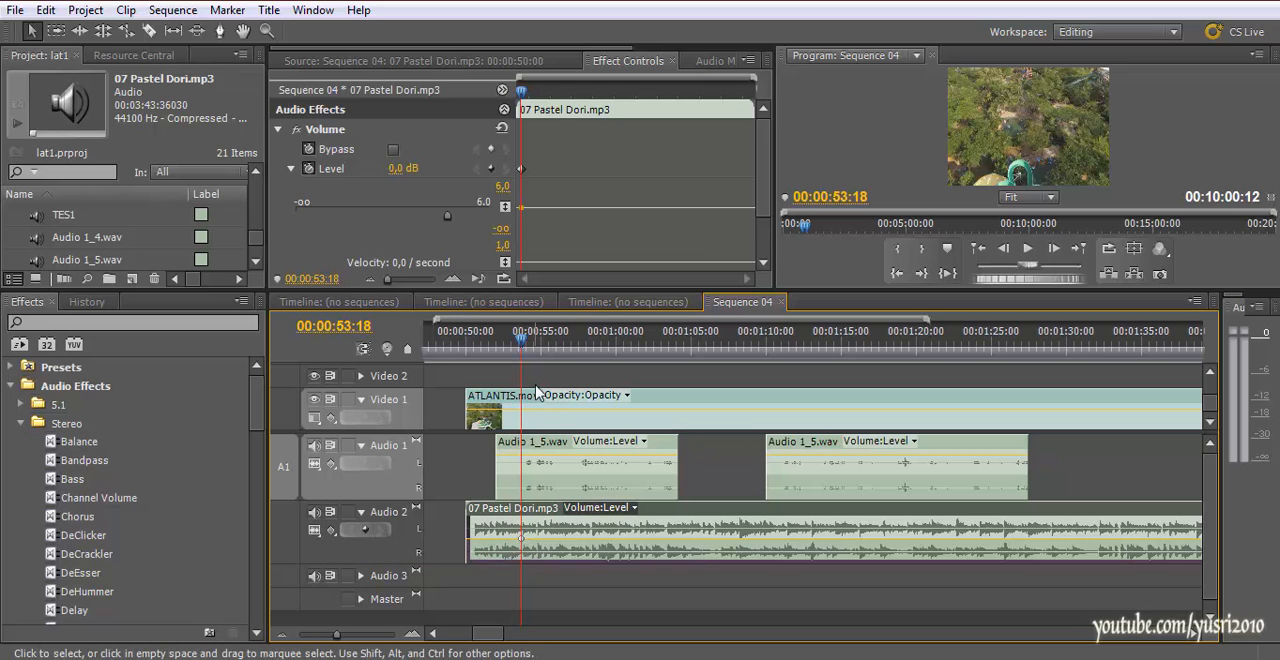
# Add a second volume keyframe to the music at 00:00:53:22 and lower its level to -3.0 dB
pyautogui.press('space')
pyautogui.press('space')
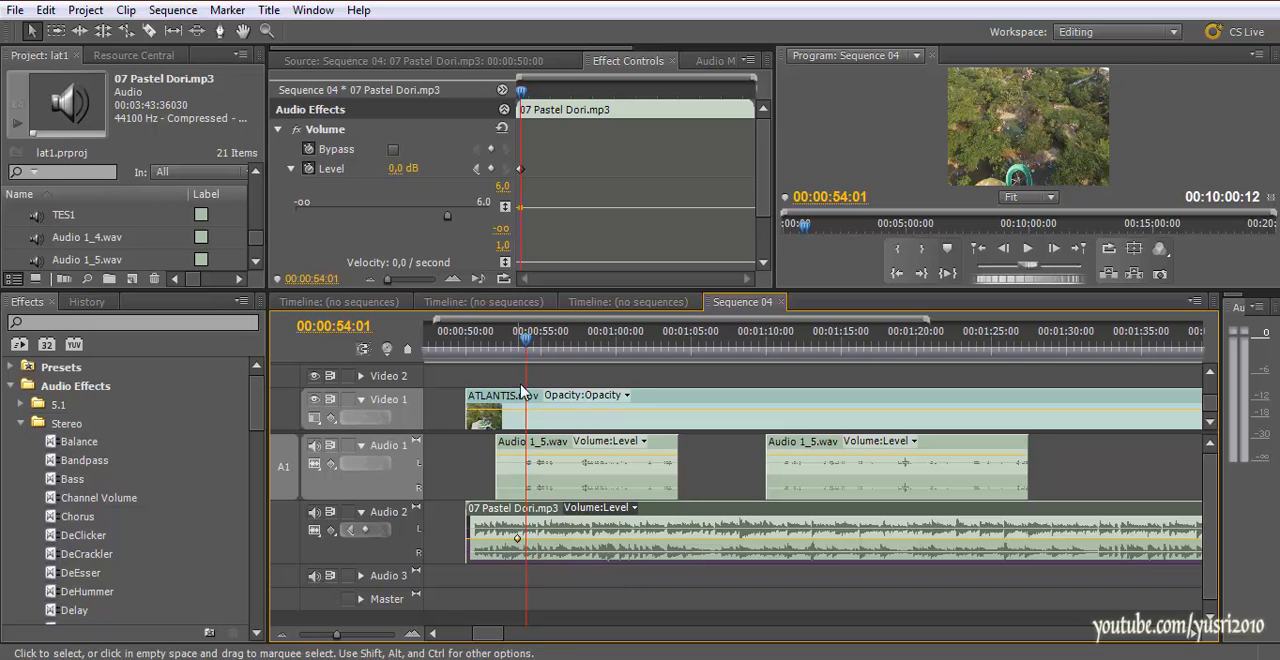
pyautogui.click(523, 341)
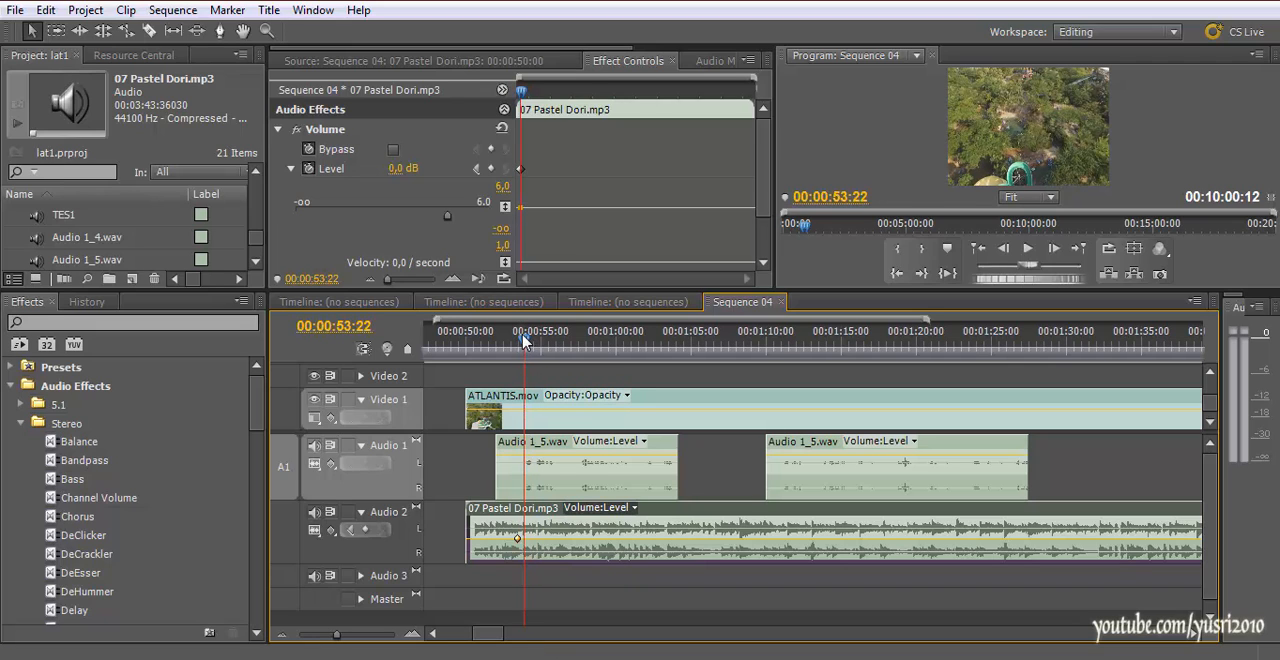
pyautogui.click(372, 531)
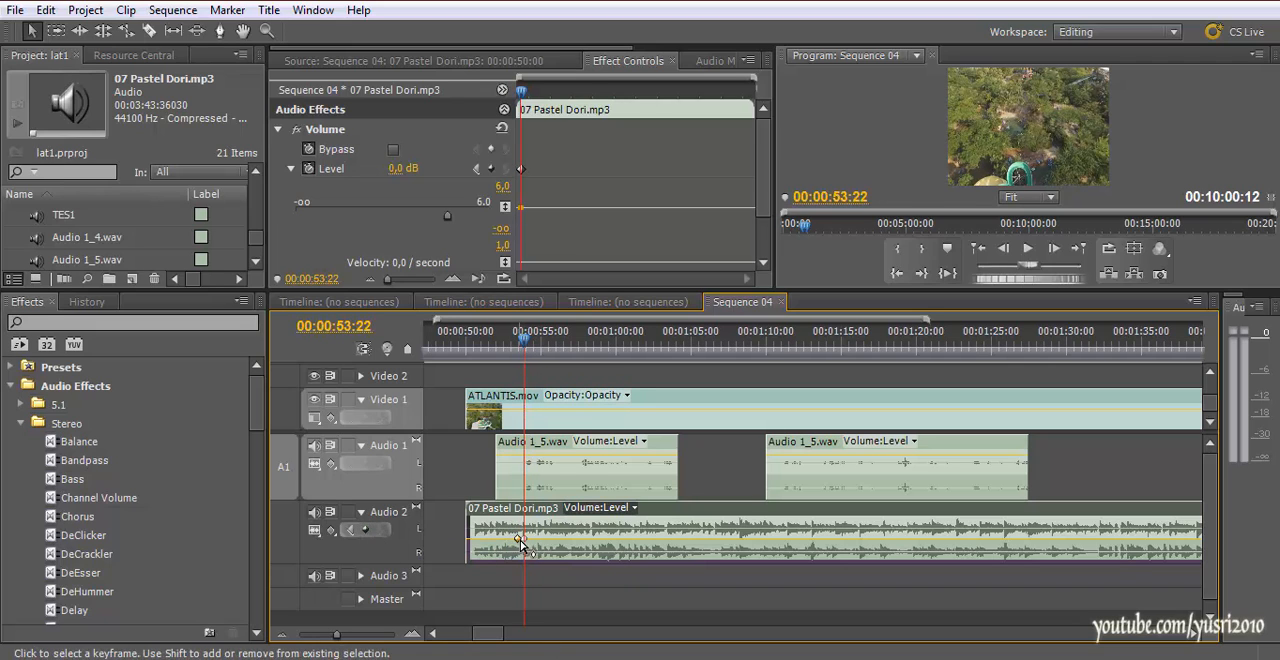
pyautogui.moveTo(525, 538); pyautogui.dragTo(518, 539)
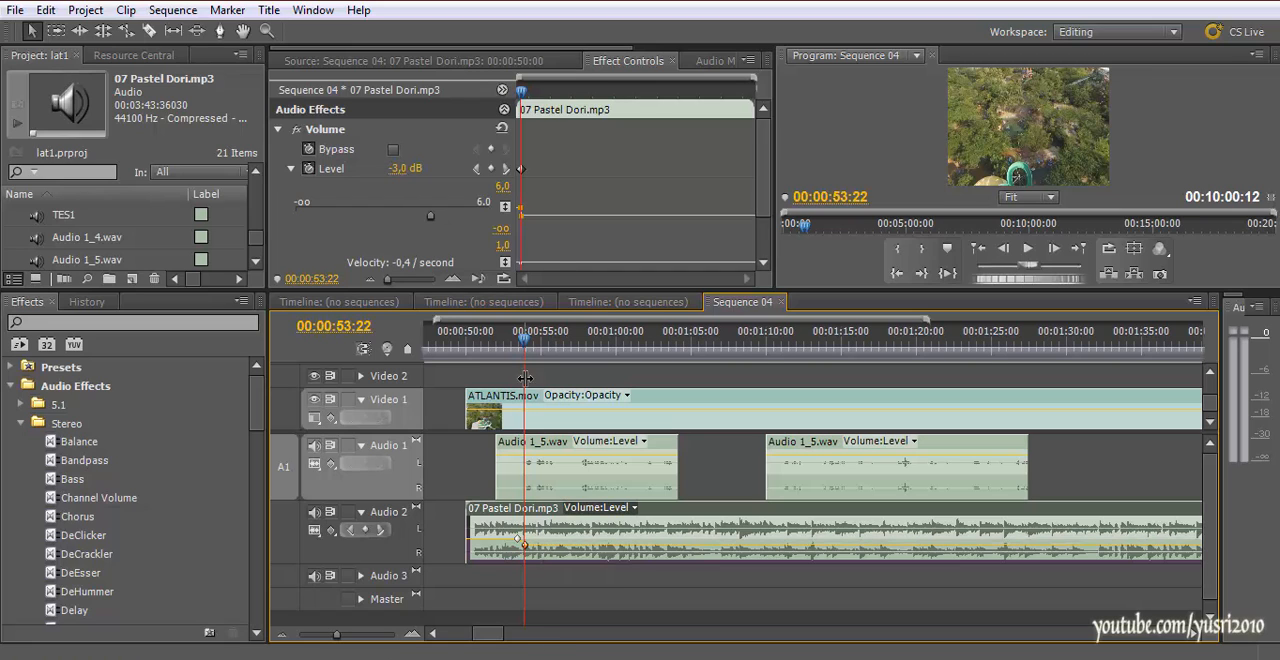
# Spread the two music volume keyframes further apart for a more gradual fade and lower the second one to -5.8 dB
pyautogui.click(541, 244)
pyautogui.press('=')
pyautogui.press('=')
pyautogui.press('=')
pyautogui.press('=')
pyautogui.press('=')
pyautogui.press('=')
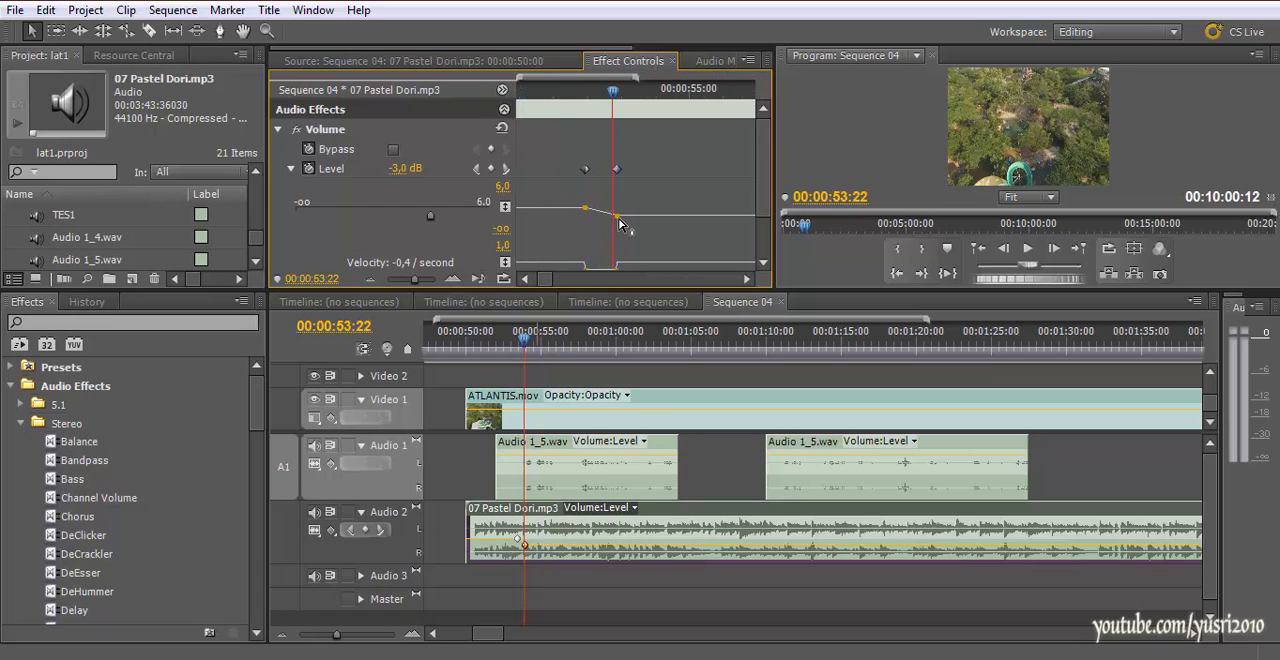
pyautogui.moveTo(615, 178); pyautogui.dragTo(652, 178)
pyautogui.moveTo(517, 538); pyautogui.dragTo(508, 538)
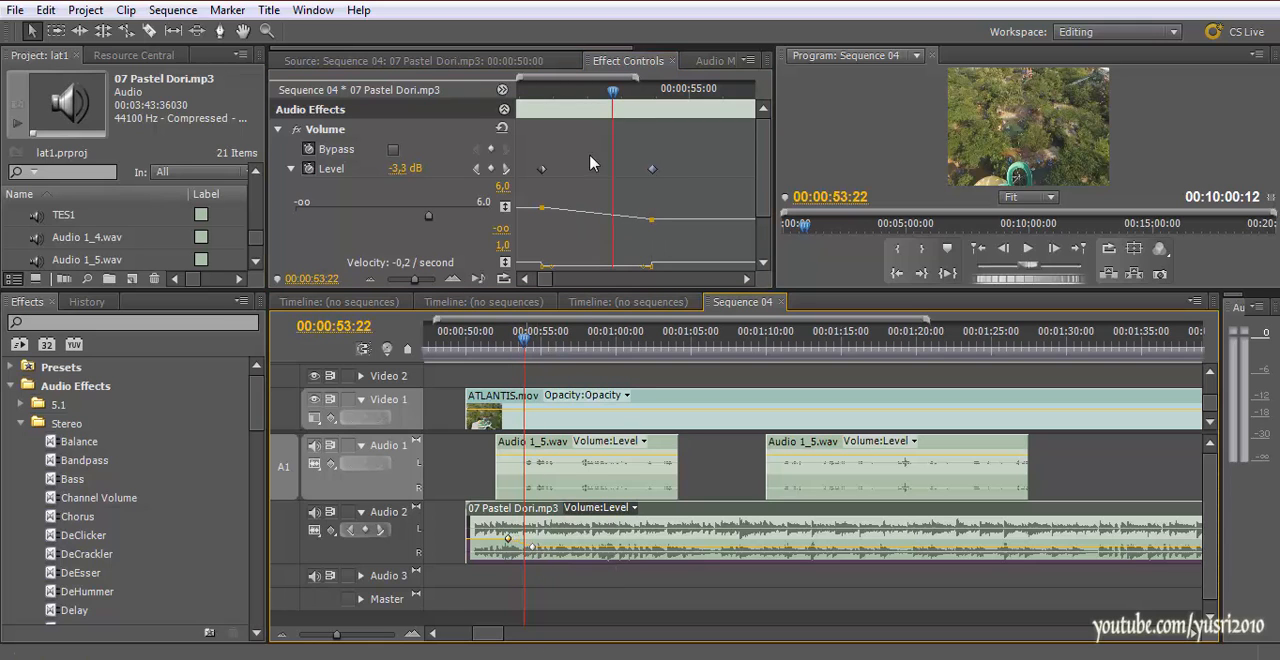
# Play through the music fade, lower its second volume keyframe to -13.8 dB, and replay it under the narration
pyautogui.click(500, 343)
pyautogui.press('space')
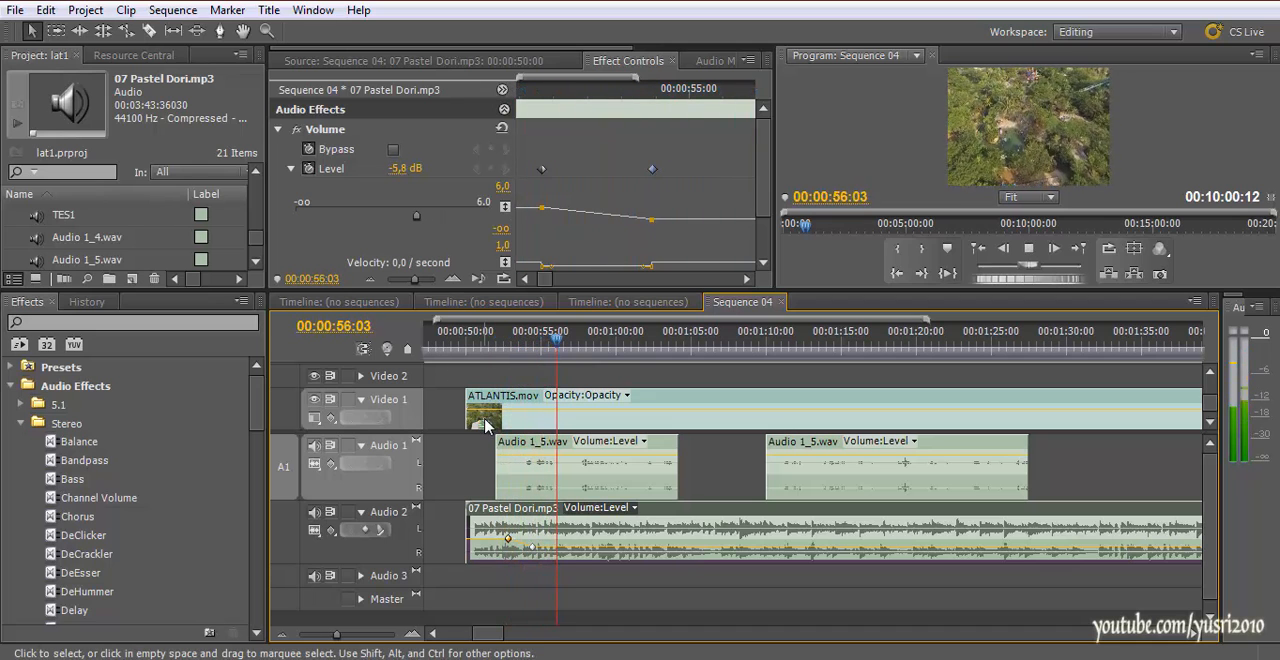
pyautogui.press('space')
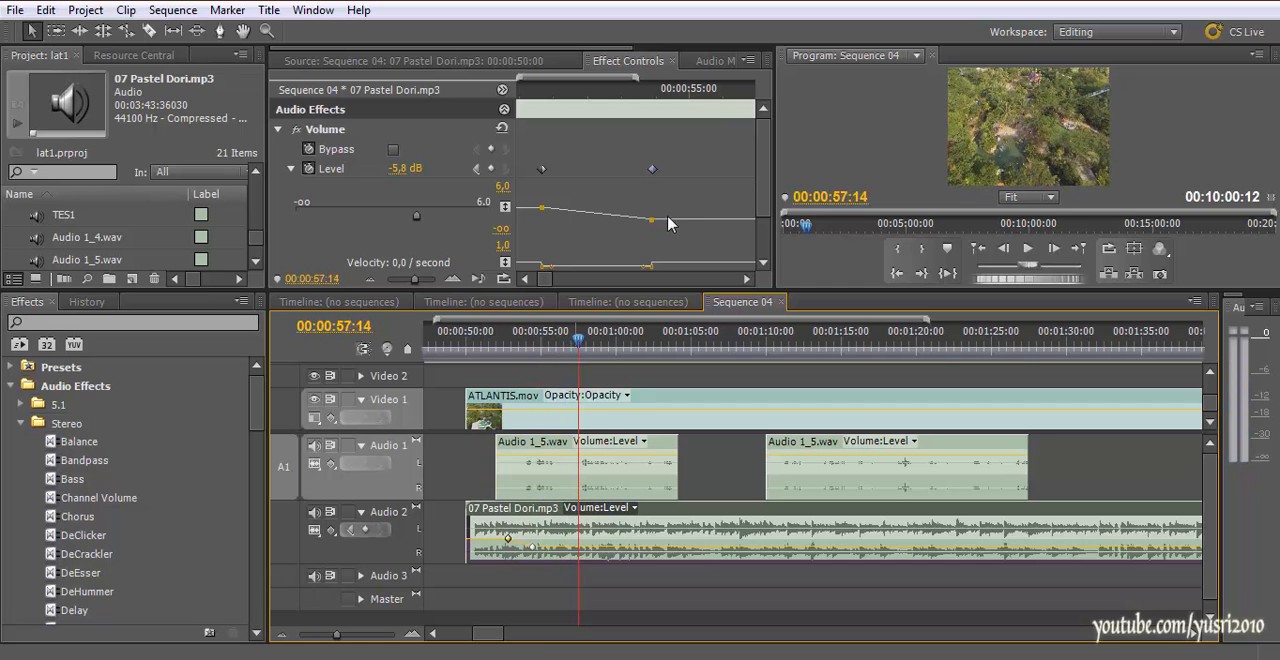
pyautogui.moveTo(656, 227); pyautogui.dragTo(652, 230)
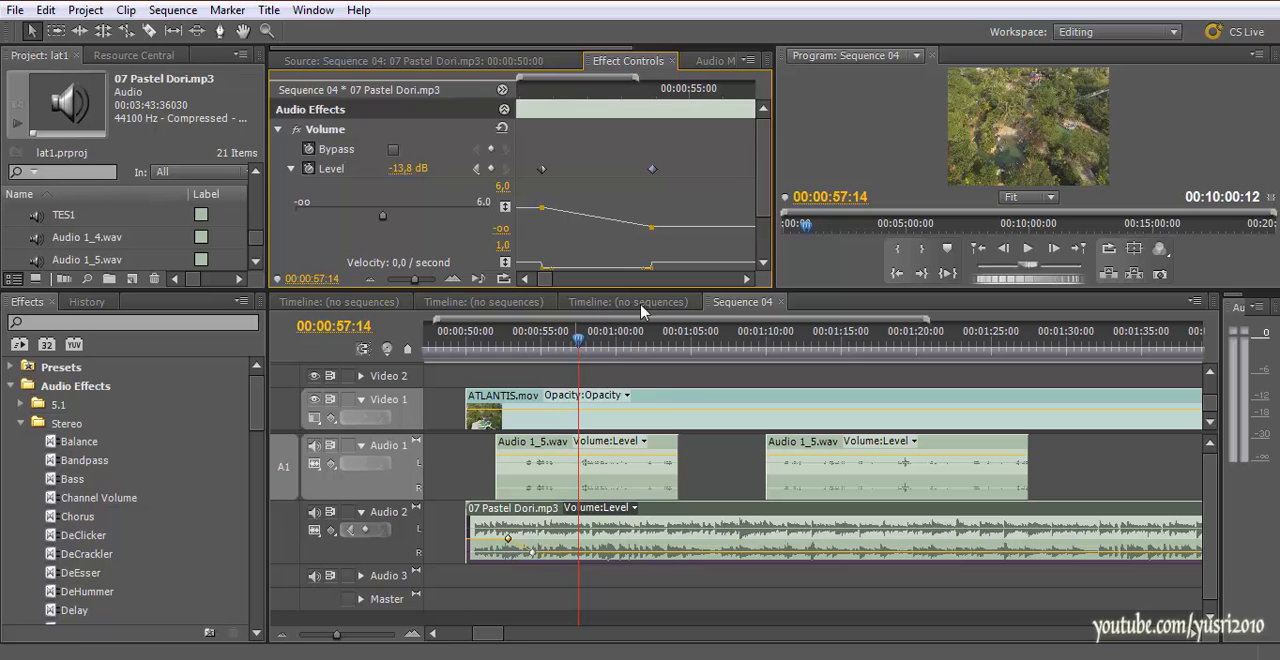
pyautogui.click(497, 345)
pyautogui.press('space')
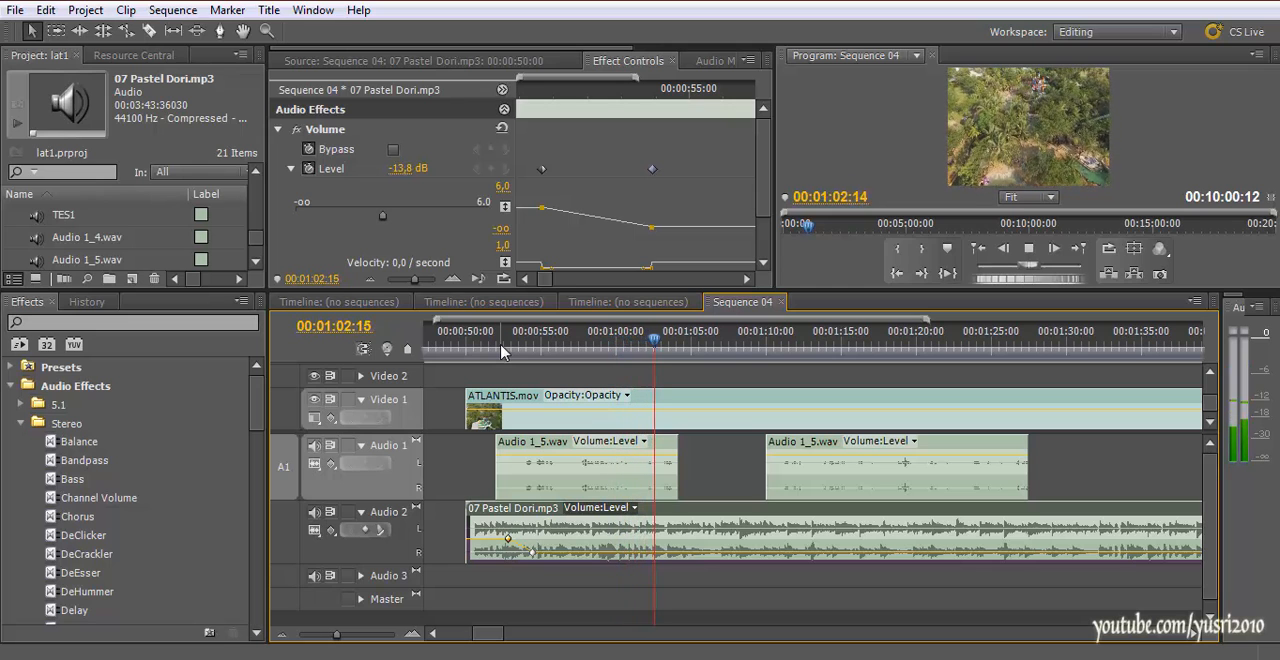
pyautogui.press('space')
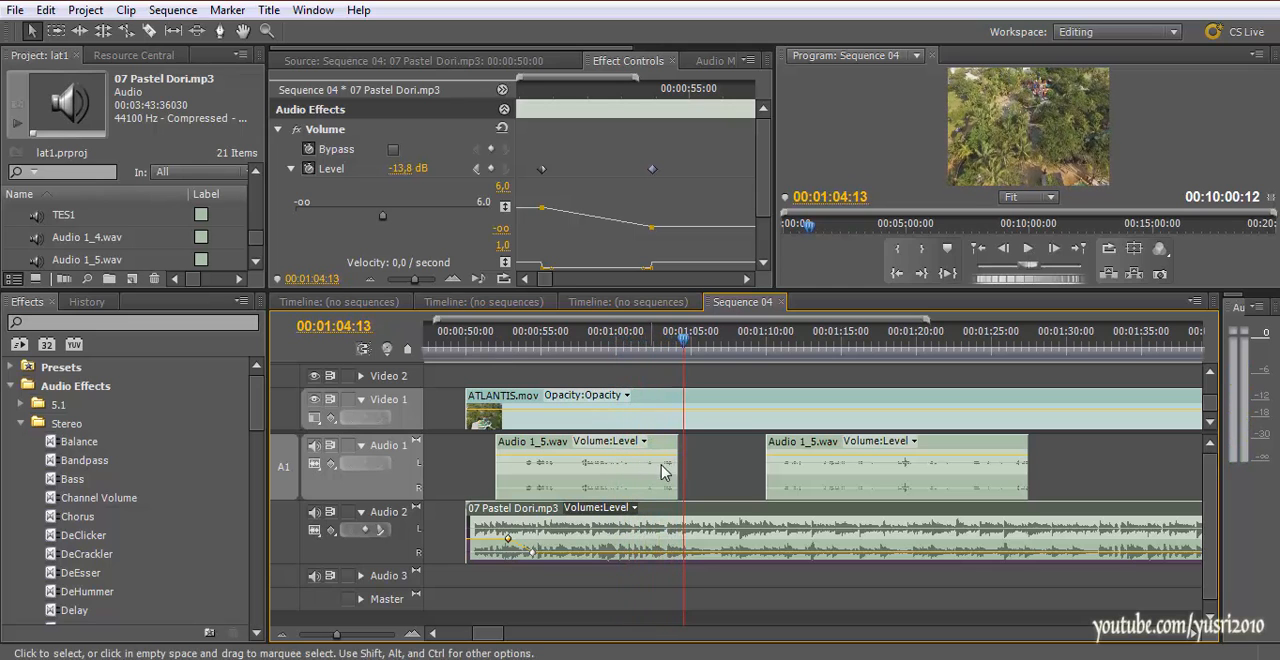
# Extend the end of the first Audio 1_5.wav piece under ATLANTIS.mov and place the playhead there, at 00:01:07:16
pyautogui.moveTo(677, 460); pyautogui.dragTo(731, 428)
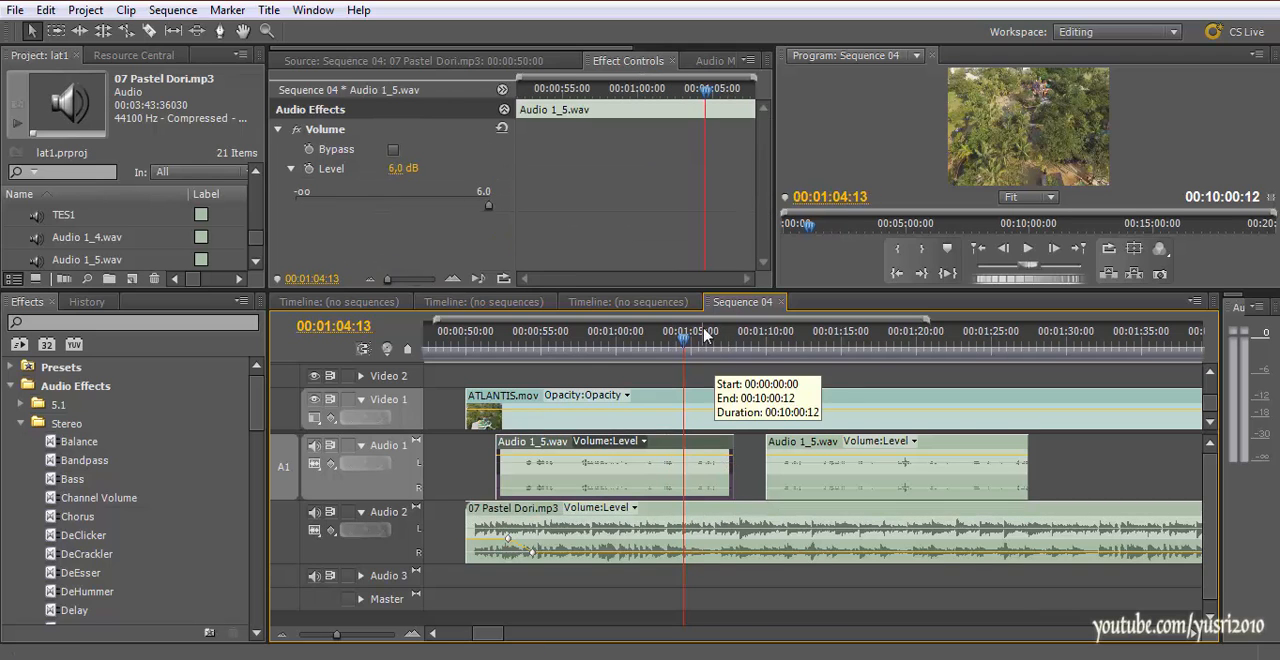
pyautogui.press('space')
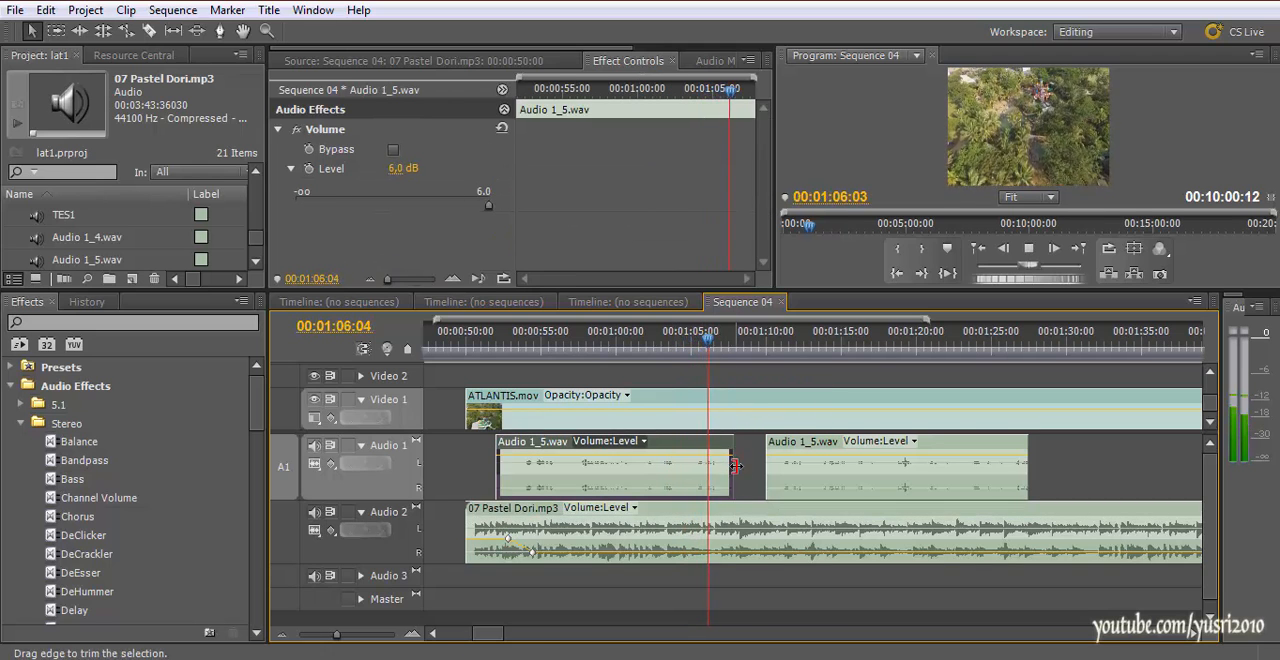
pyautogui.press('space')
pyautogui.click(734, 348)
pyautogui.moveTo(734, 348); pyautogui.dragTo(731, 348)
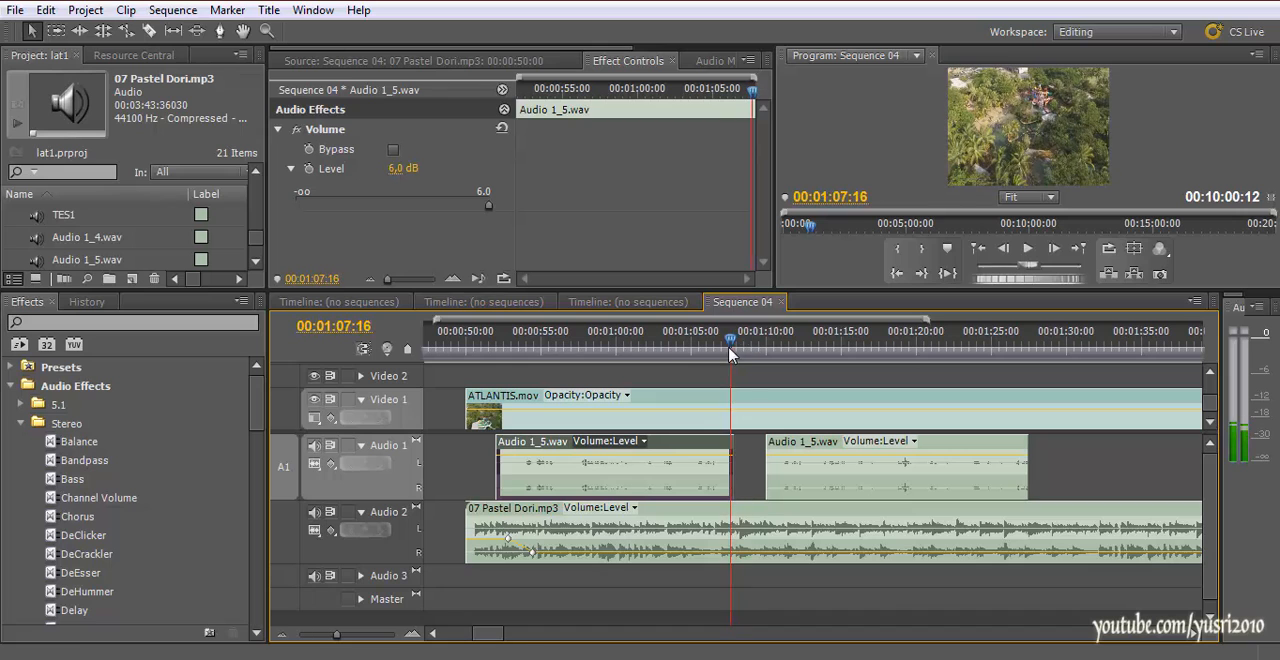
# Try to mark an in-to-out range in the sequence over ATLANTIS.mov, ending at 00:01:48:13
pyautogui.click(744, 414)
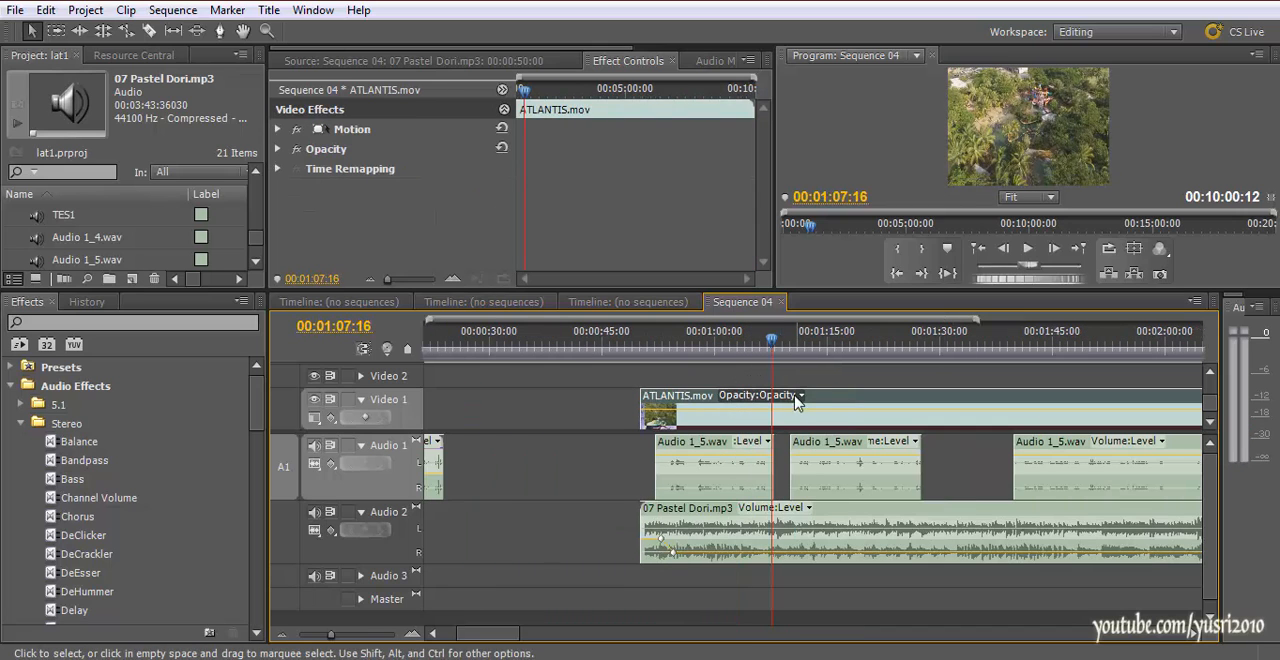
pyautogui.doubleClick(795, 411)
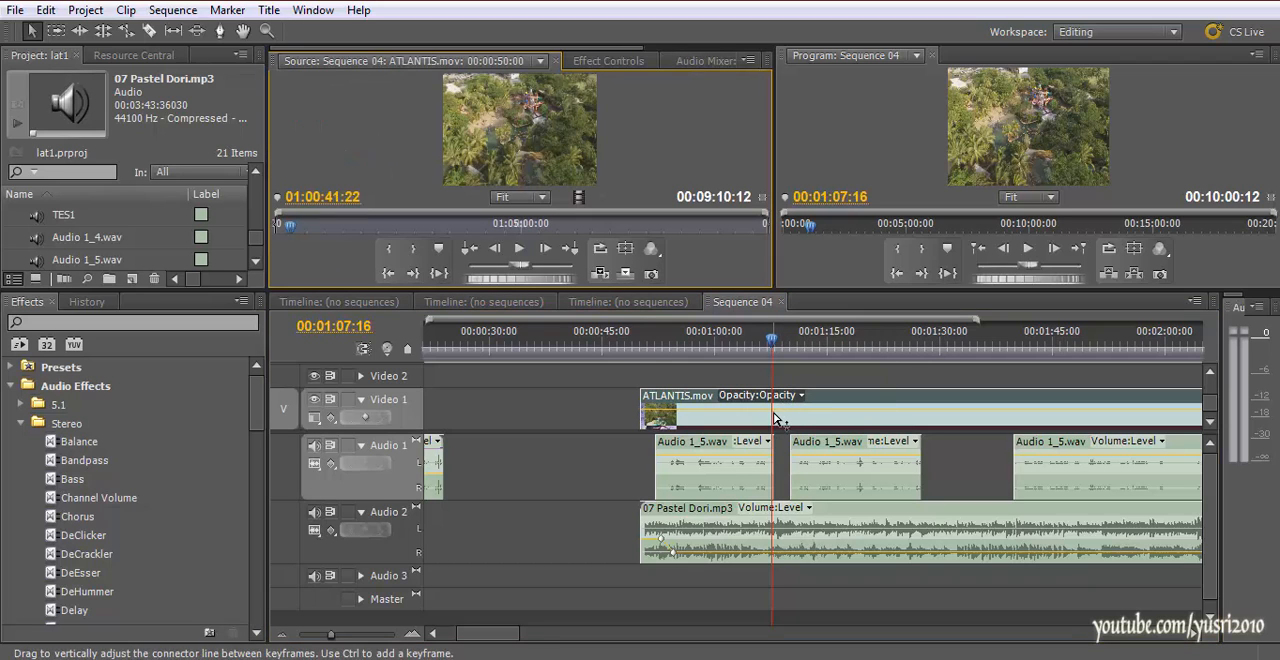
pyautogui.click(766, 348)
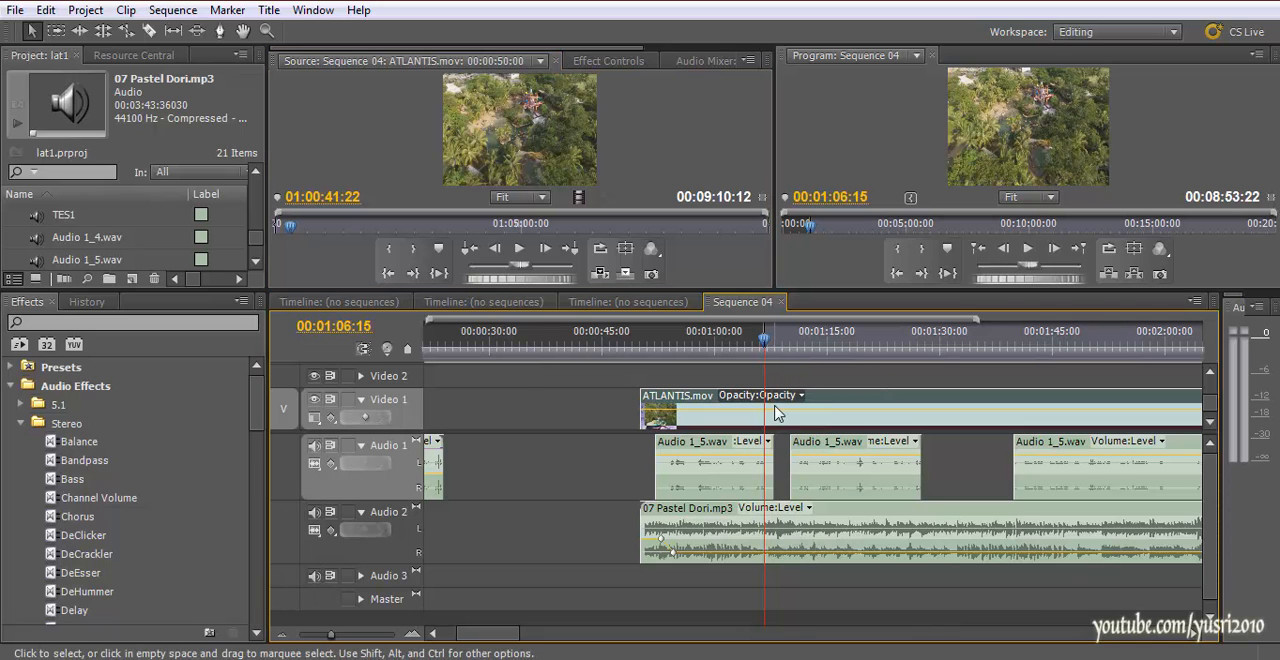
pyautogui.moveTo(764, 345); pyautogui.dragTo(834, 356)
pyautogui.press('i')
pyautogui.press('-')
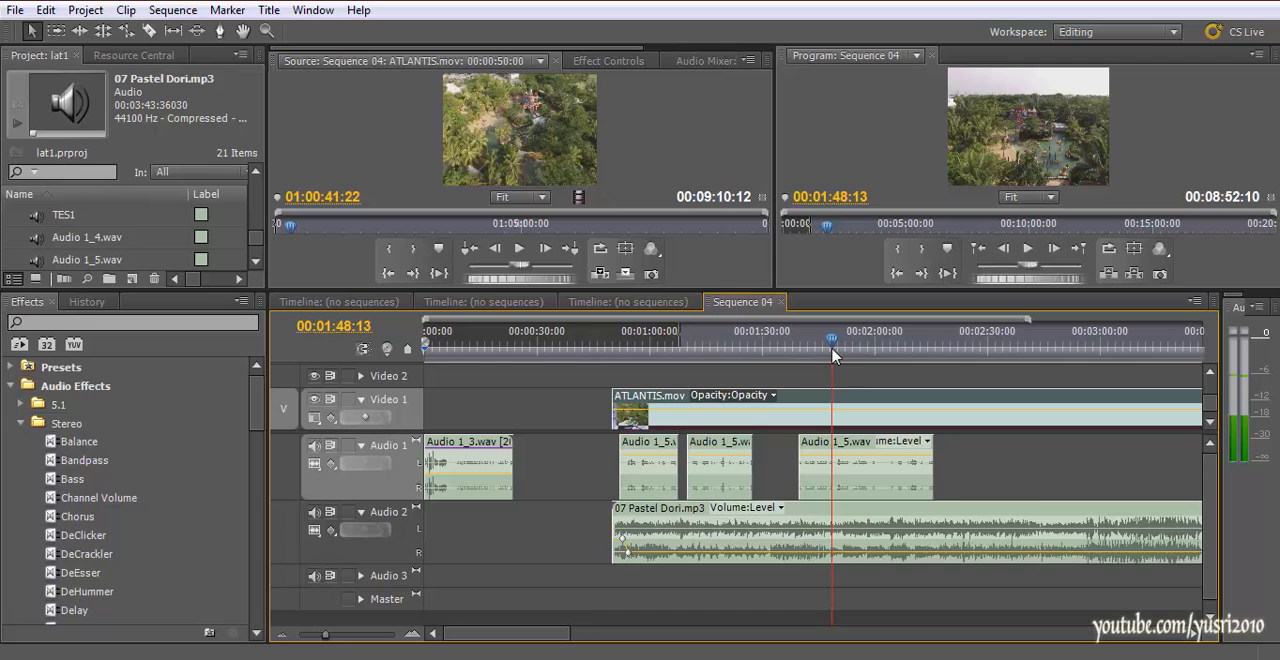
pyautogui.press('o')
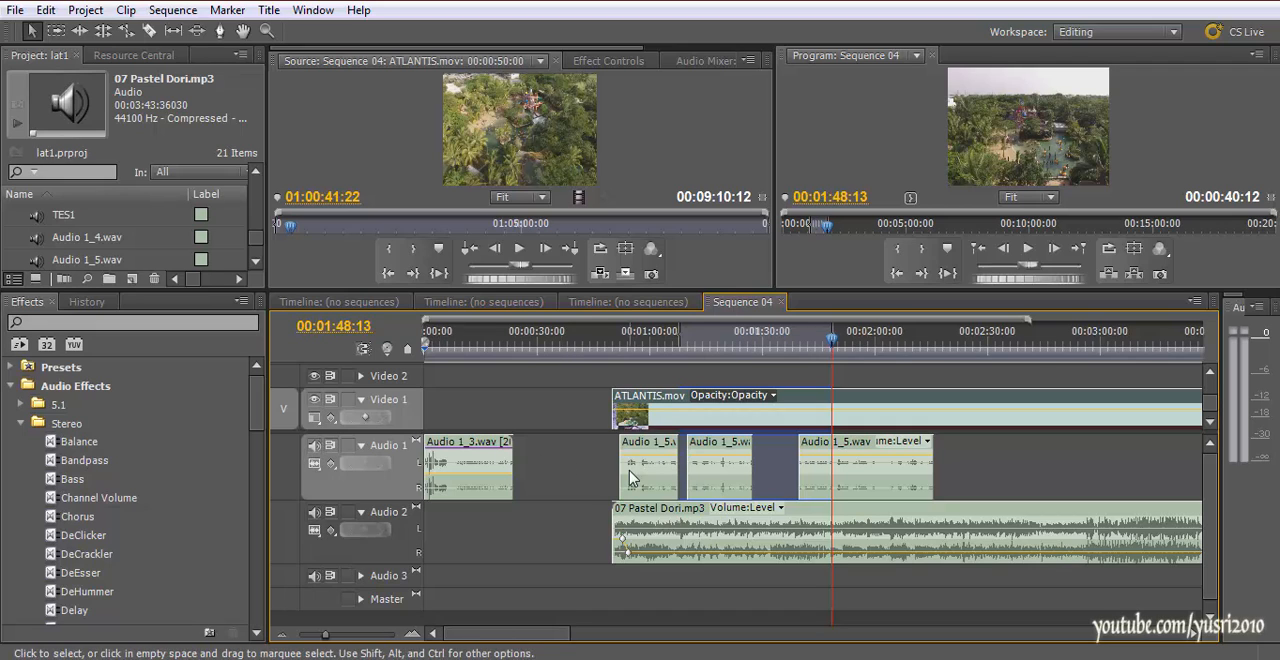
pyautogui.moveTo(461, 638); pyautogui.dragTo(456, 638)
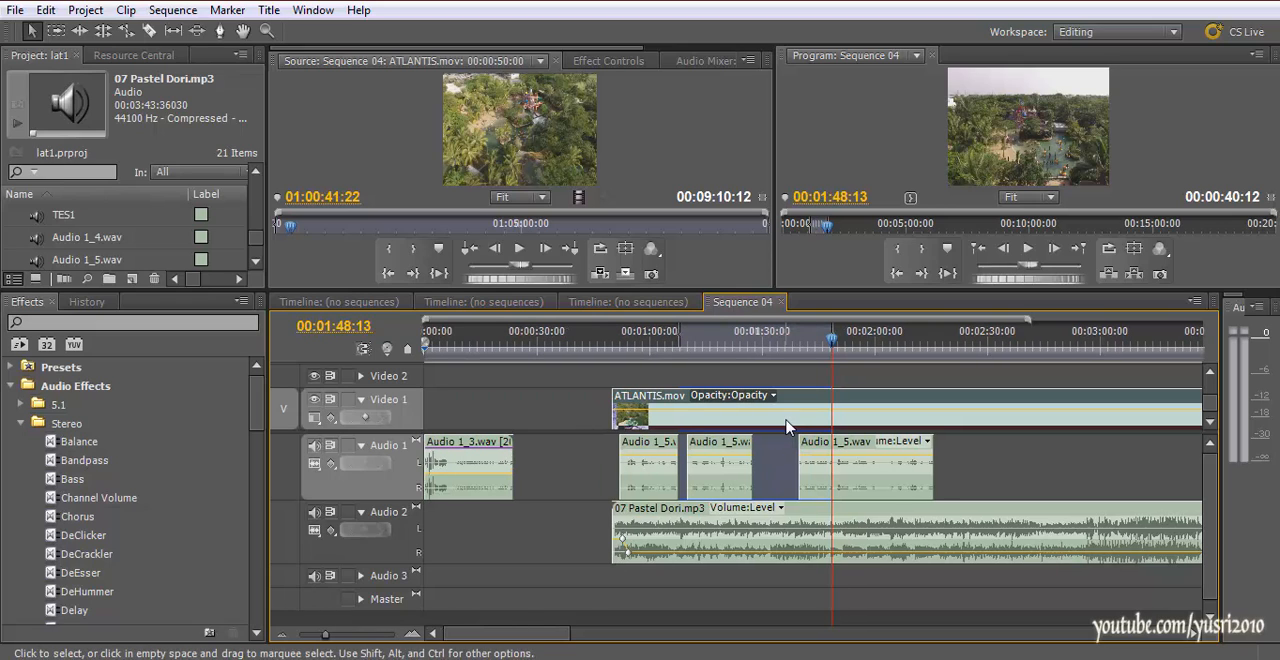
pyautogui.press('x')
pyautogui.press('f')
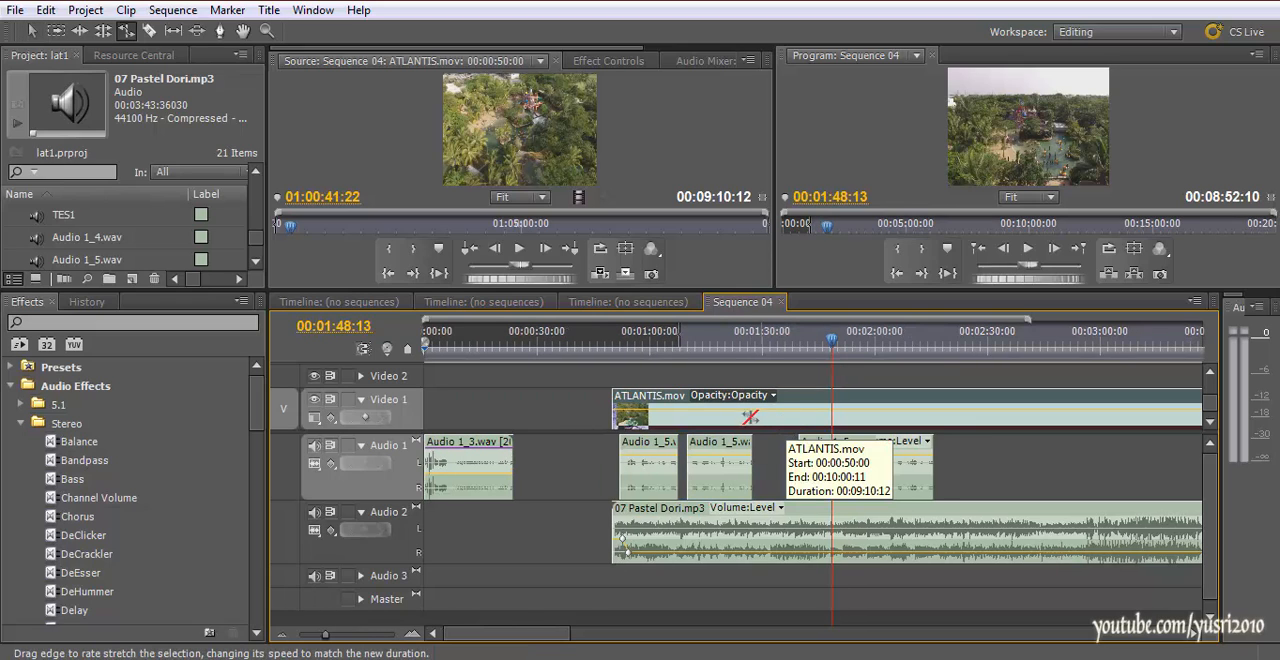
# Split ATLANTIS.mov on Video 1 at about 00:01:20:00 and at 00:01:49:19
pyautogui.moveTo(762, 345); pyautogui.dragTo(838, 348)
pyautogui.press('c')
pyautogui.click(728, 407)
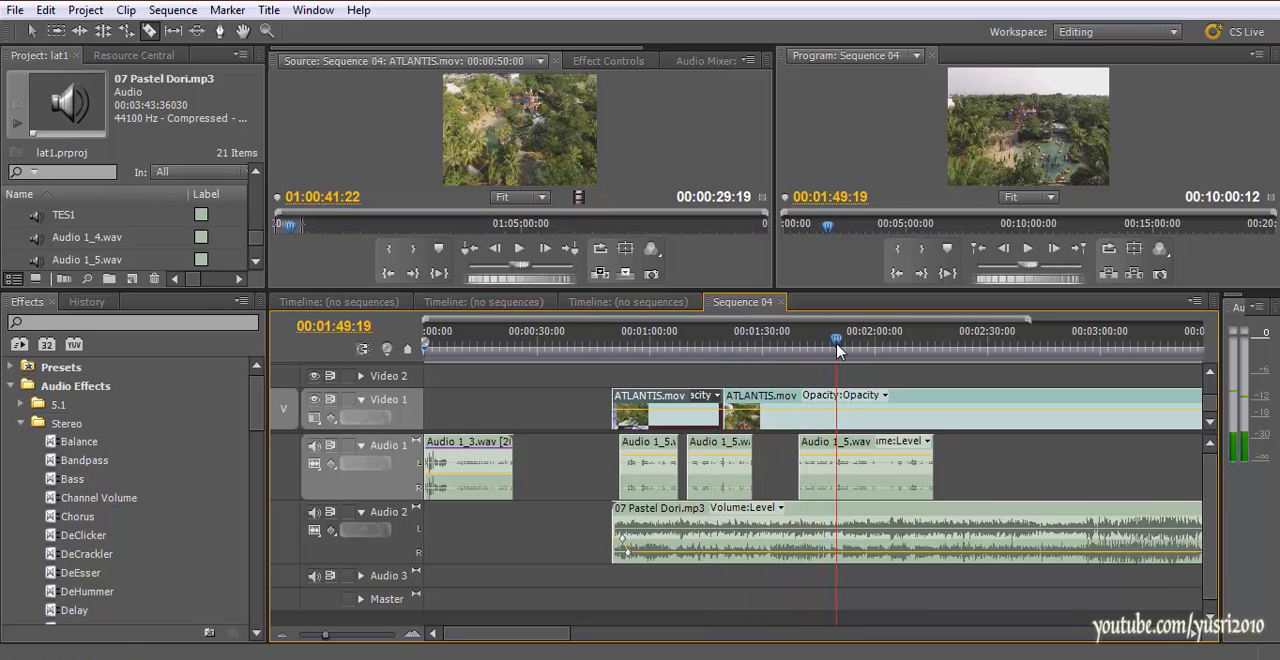
# Delete the middle ATLANTIS.mov piece and slide the last piece back against the first one to close the gap
pyautogui.press('v')
pyautogui.click(794, 420)
pyautogui.press('Delete')
pyautogui.moveTo(912, 426); pyautogui.dragTo(800, 424)
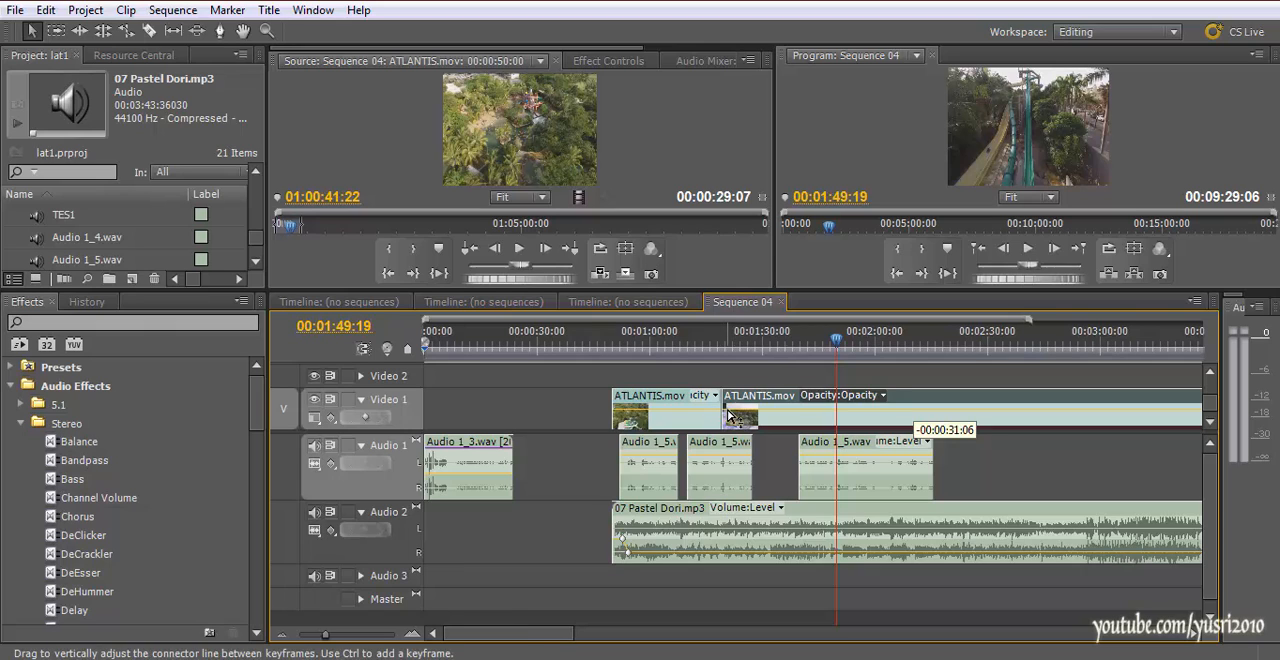
# Rate-stretch the first ATLANTIS.mov piece, slowing it to 80.17% and then shortening it to about 19 seconds for a speed of 153.78%
pyautogui.click(121, 34)
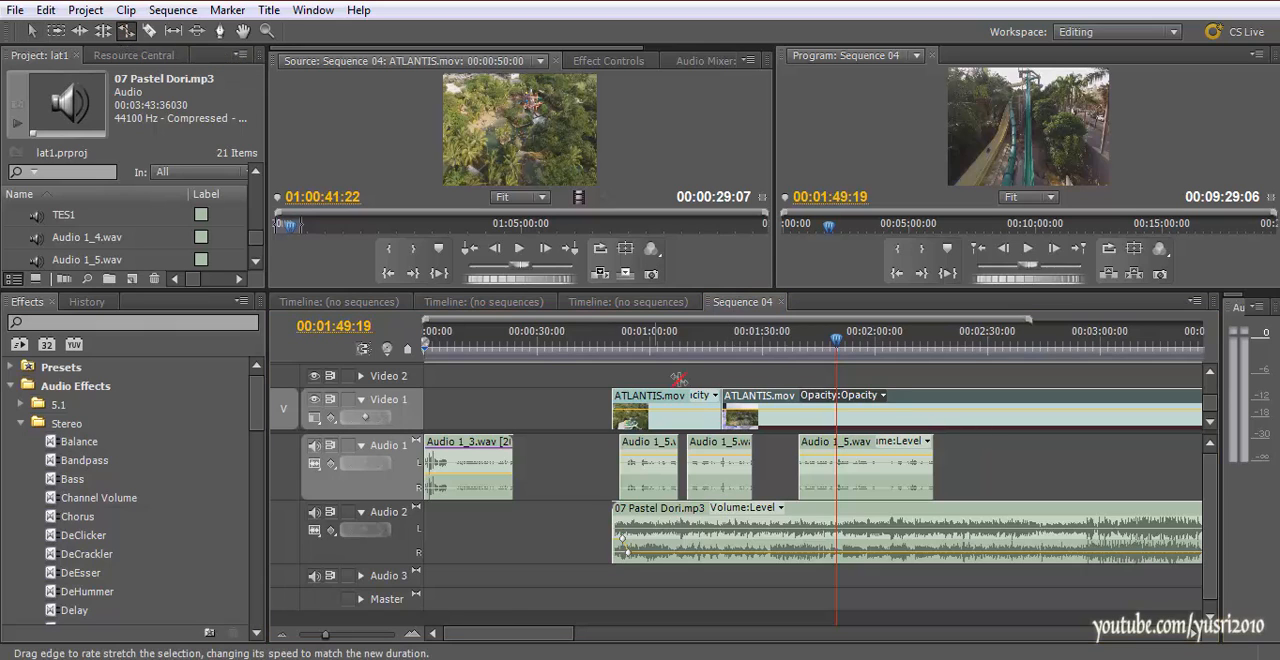
pyautogui.moveTo(728, 413); pyautogui.dragTo(746, 410)
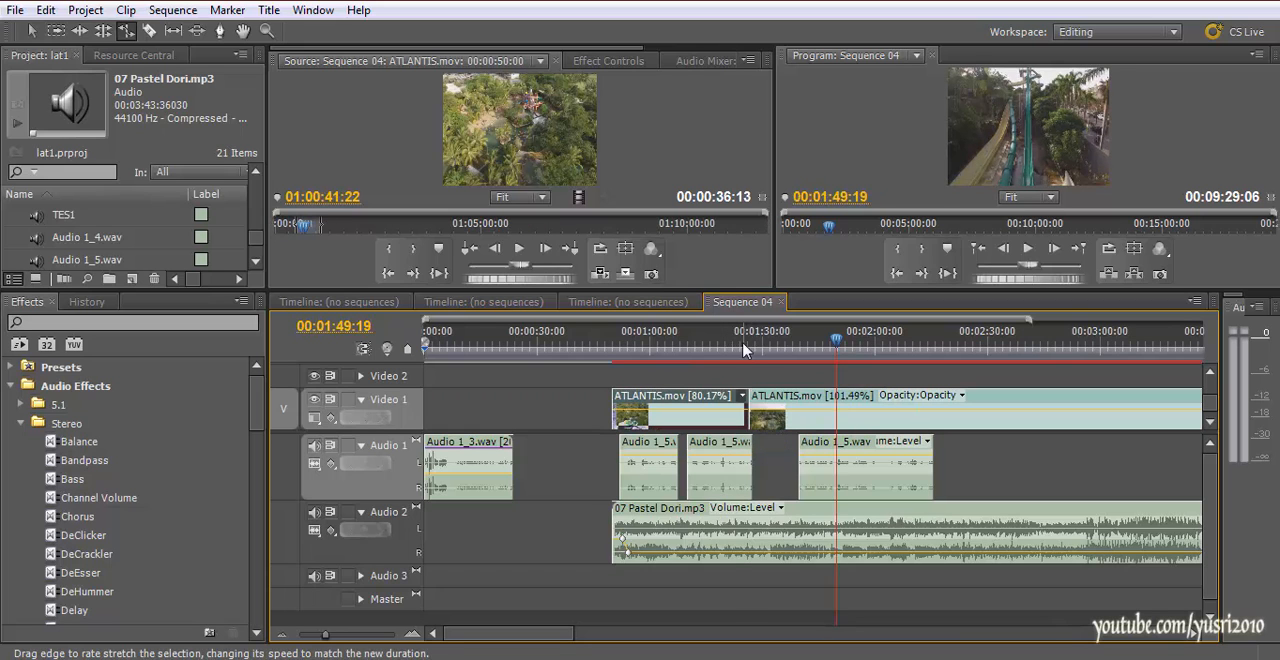
pyautogui.click(736, 343)
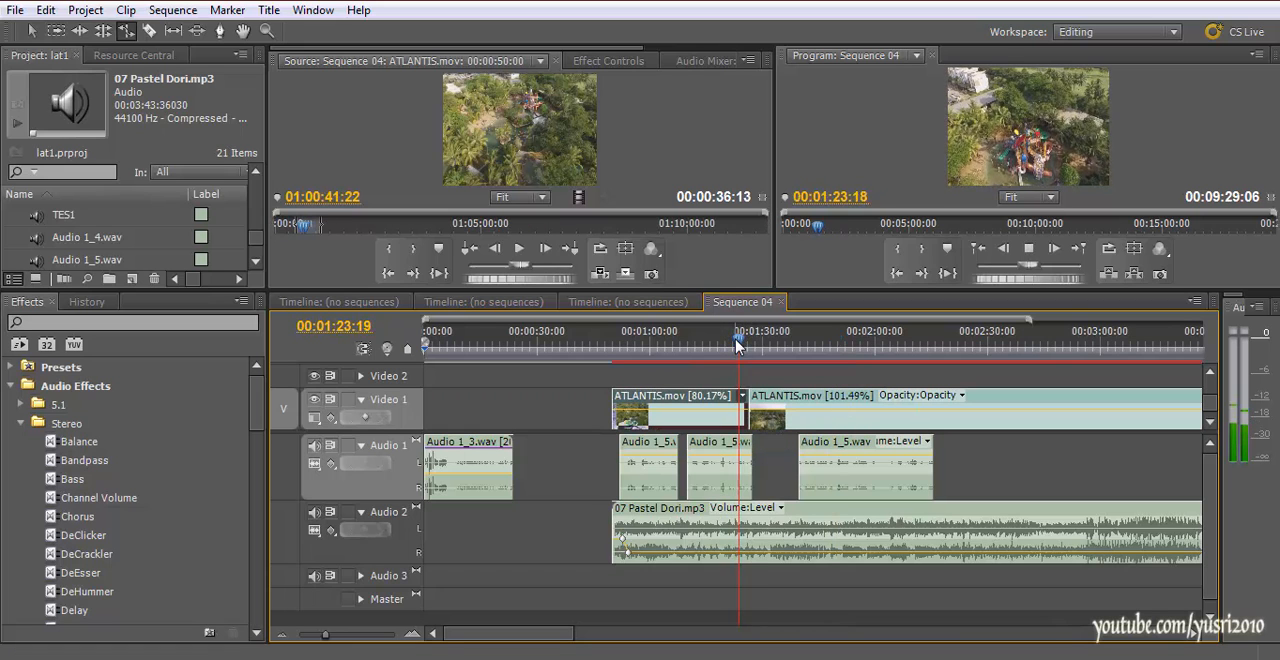
pyautogui.moveTo(738, 343); pyautogui.dragTo(678, 343)
pyautogui.moveTo(682, 414); pyautogui.dragTo(682, 411)
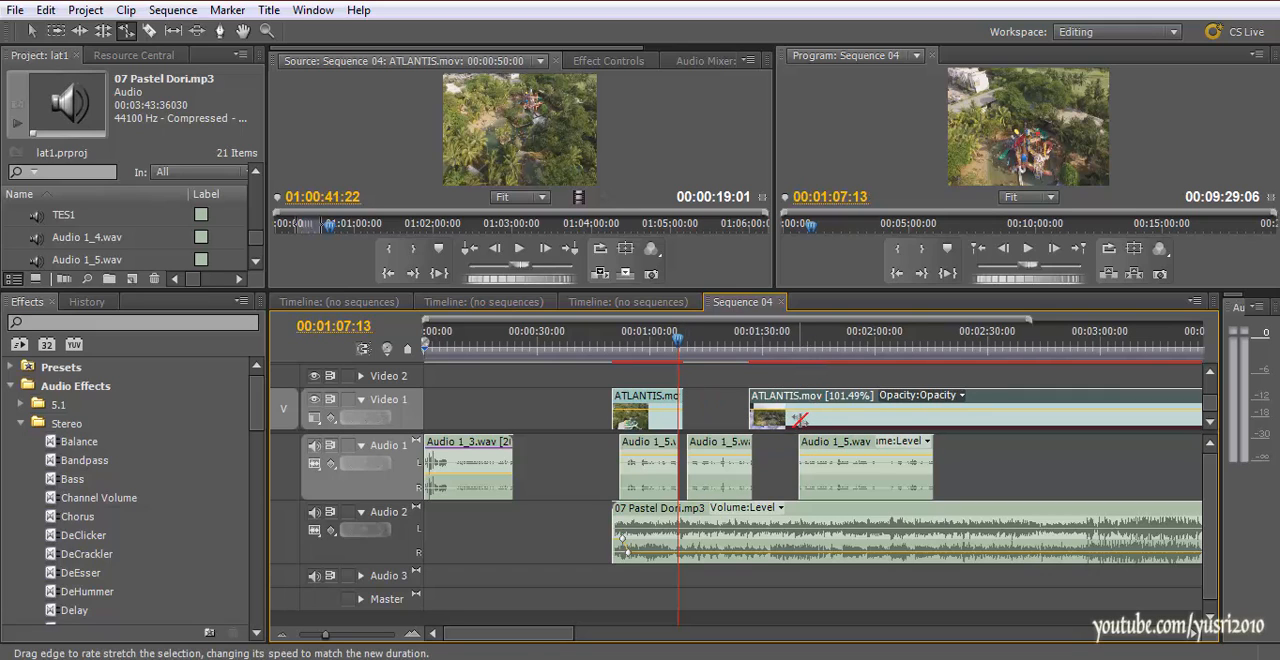
# Slide the 101.49% ATLANTIS.mov piece back over the end of the first one so it starts at 00:00:57:07, and play the cut
pyautogui.moveTo(812, 418); pyautogui.dragTo(745, 418)
pyautogui.click(671, 358)
pyautogui.press('space')
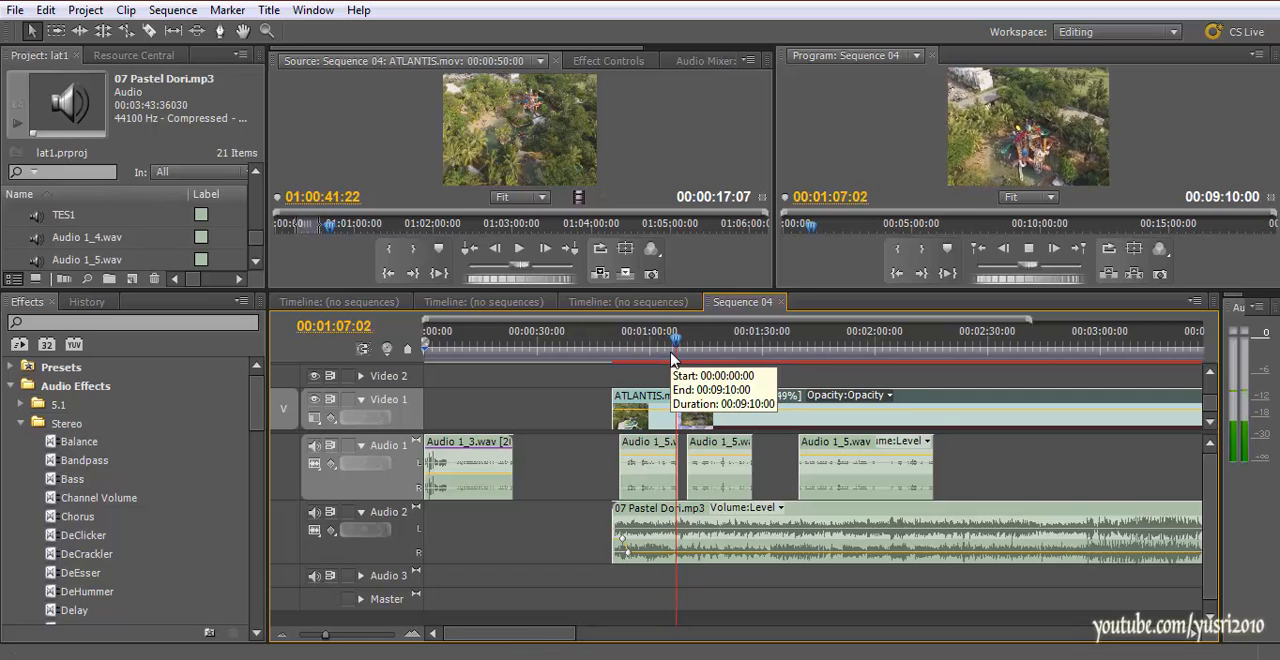
pyautogui.press('space')
pyautogui.moveTo(709, 419); pyautogui.dragTo(672, 420)
pyautogui.click(636, 342)
pyautogui.press('space')
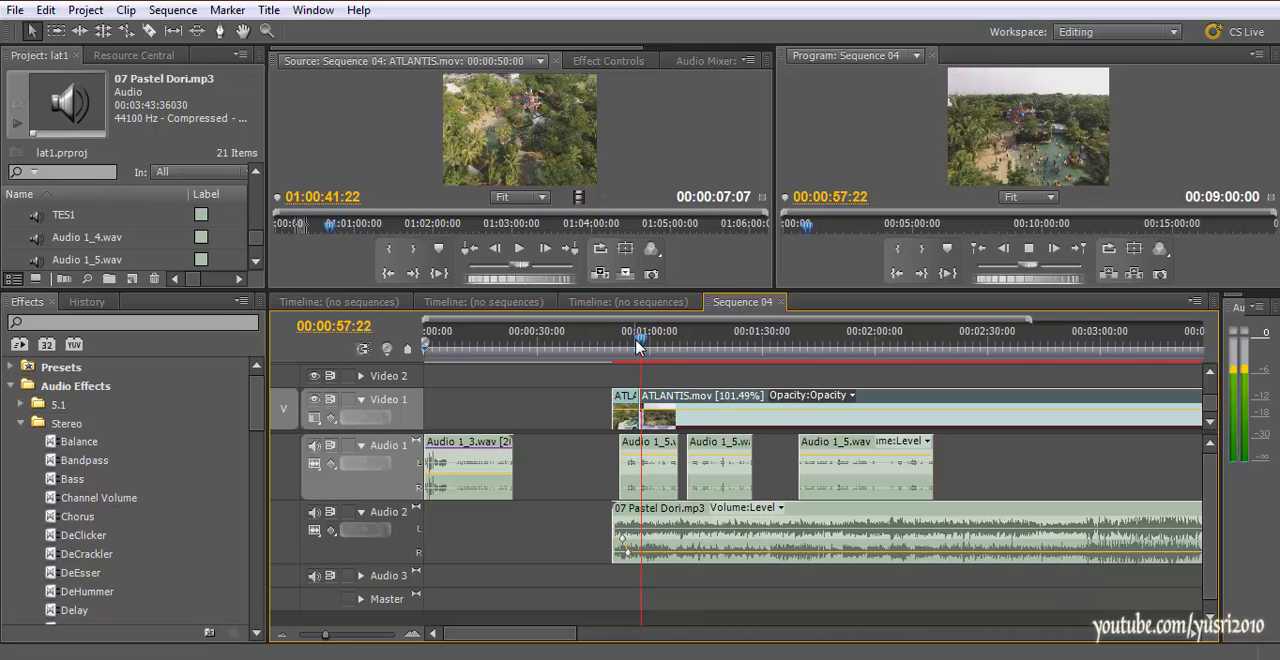
pyautogui.press('space')
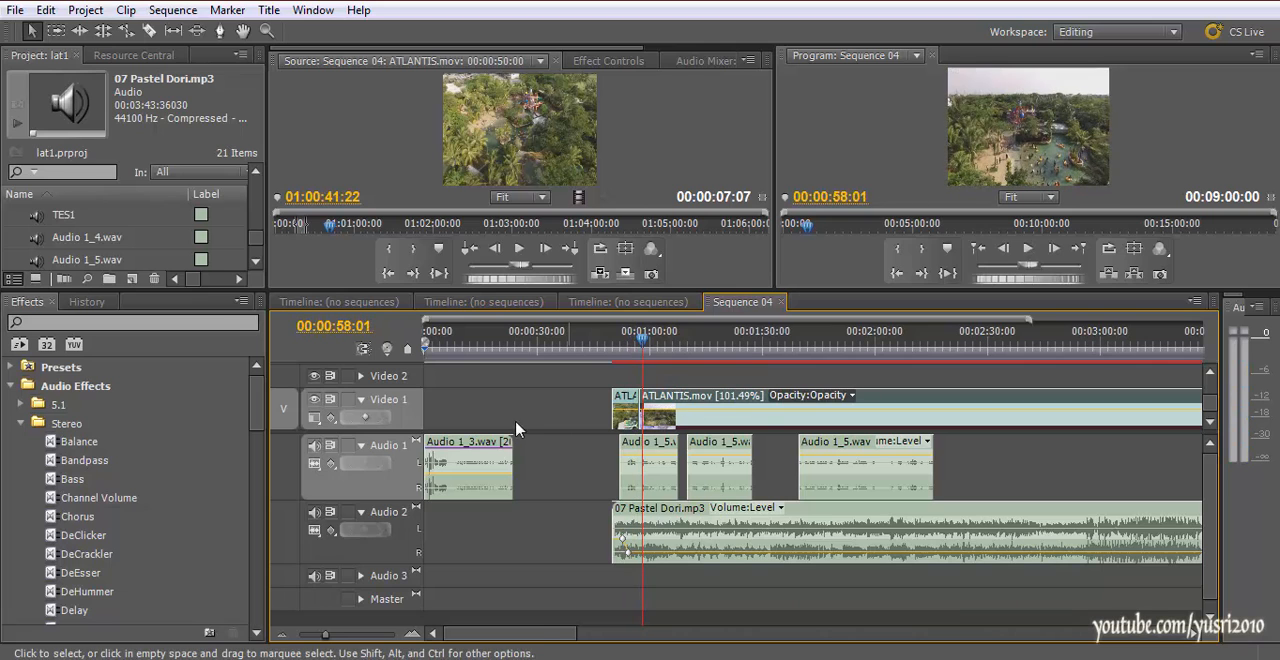
# Apply a Cross Dissolve video transition at the cut between the two ATLANTIS.mov pieces
pyautogui.click(24, 423)
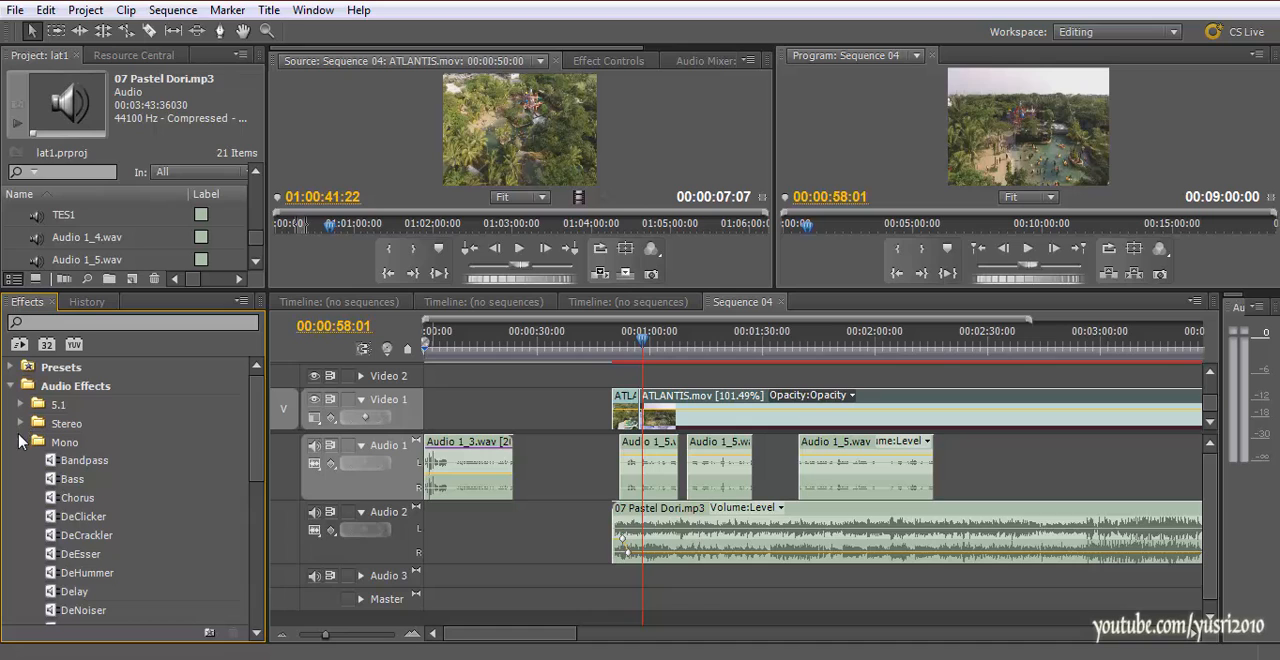
pyautogui.click(12, 385)
pyautogui.click(10, 442)
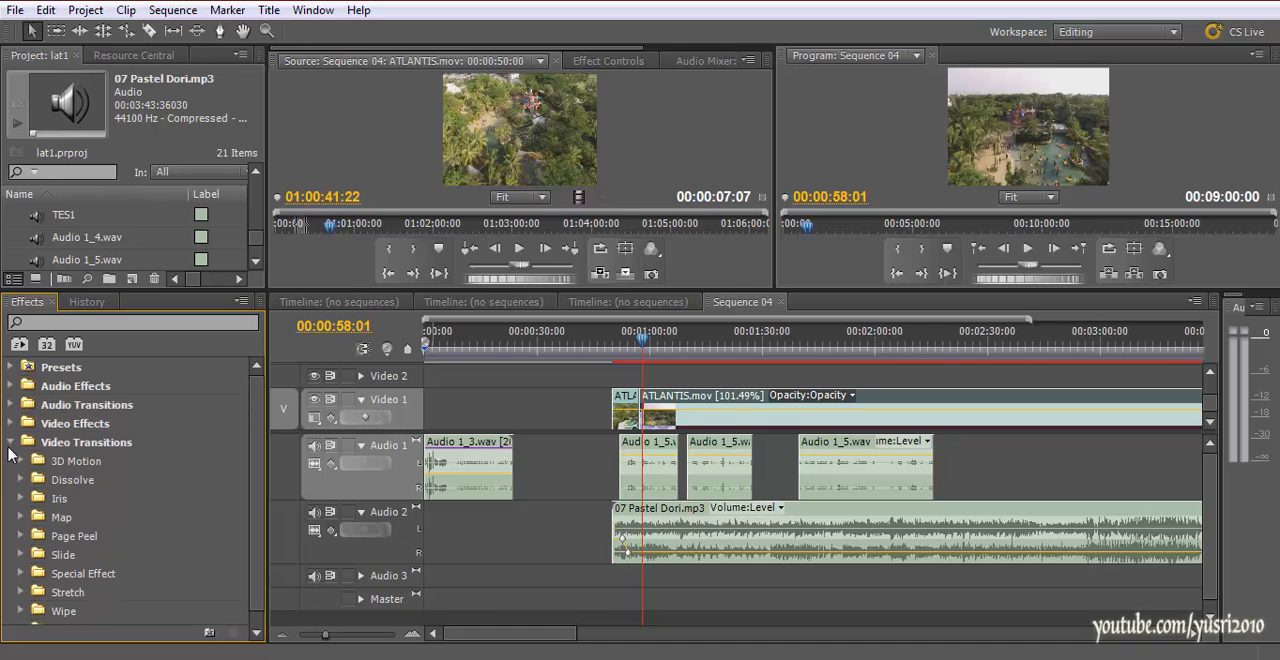
pyautogui.click(22, 480)
pyautogui.scroll(-1, 30, 485)
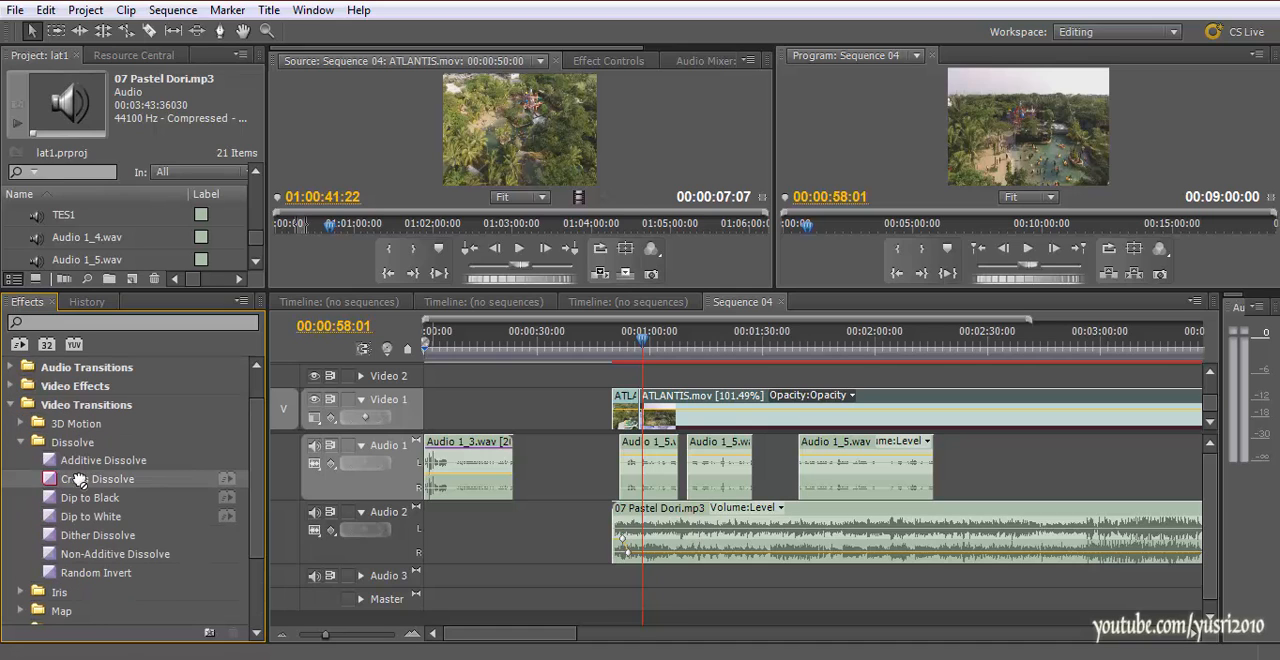
pyautogui.moveTo(641, 410); pyautogui.dragTo(645, 412)
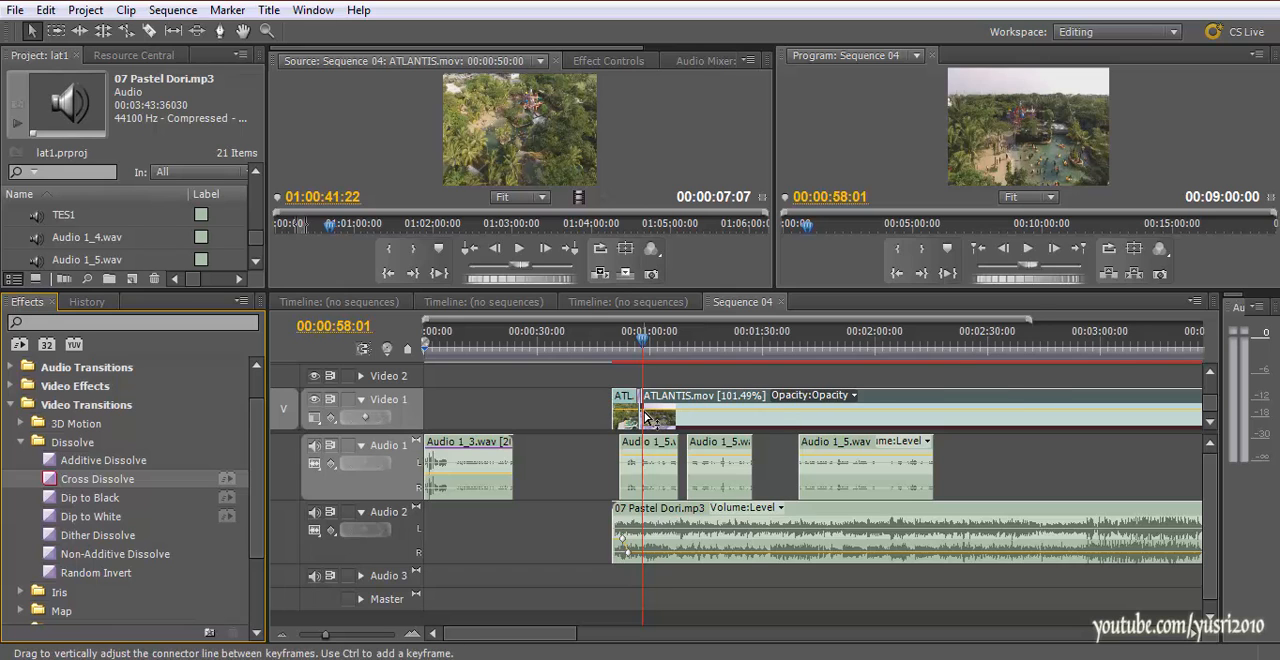
# Play through the Cross Dissolve between the first two ATLANTIS.mov pieces
pyautogui.press('=')
pyautogui.press('=')
pyautogui.press('=')
pyautogui.press('=')
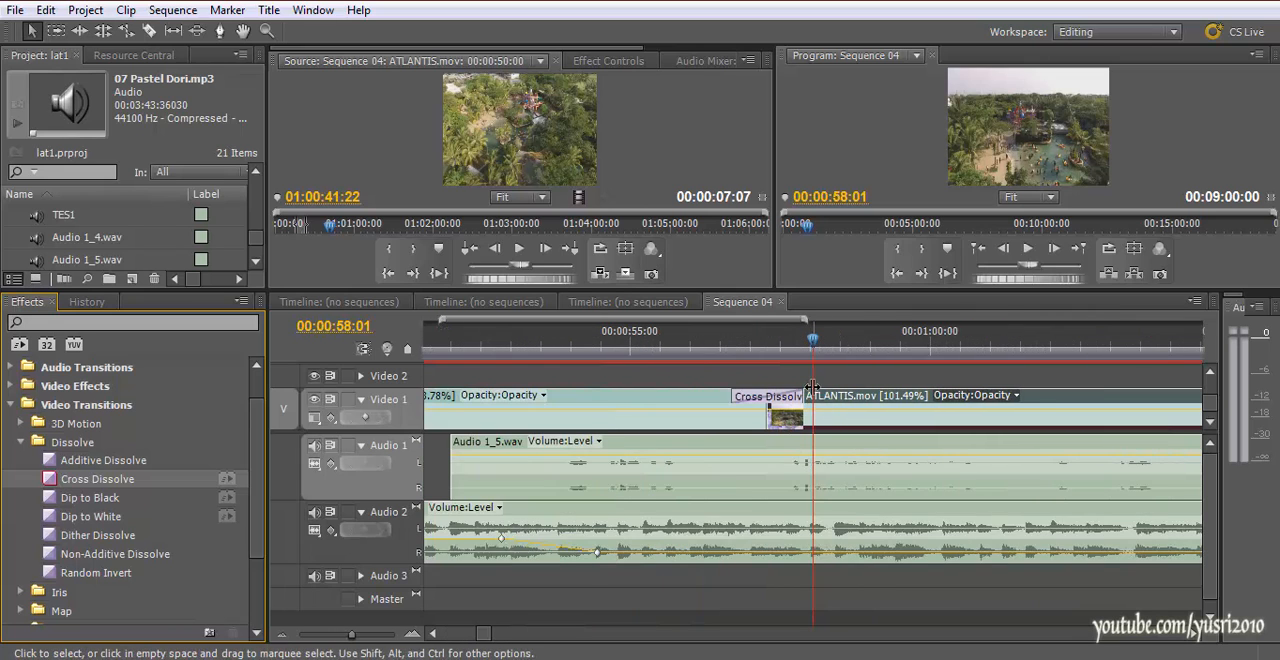
pyautogui.press('-')
pyautogui.moveTo(791, 348); pyautogui.dragTo(722, 356)
pyautogui.press('space')
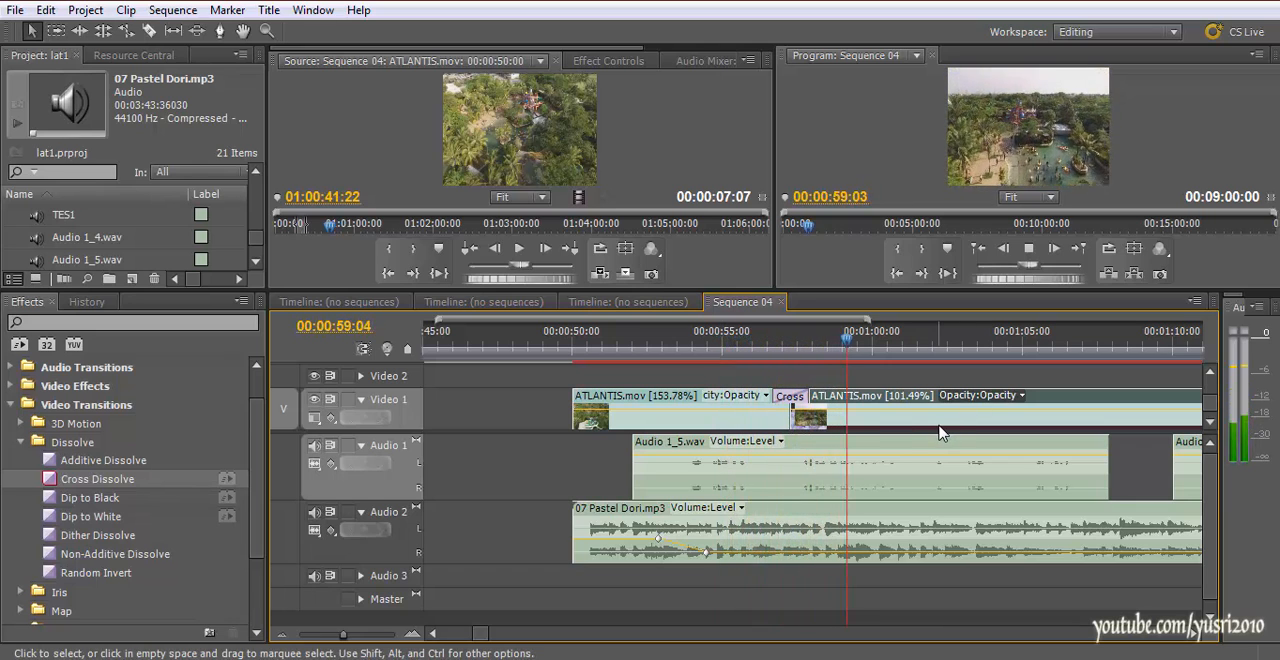
# Split the ATLANTIS.mov piece after the dissolve at 00:01:03:01
pyautogui.press('-')
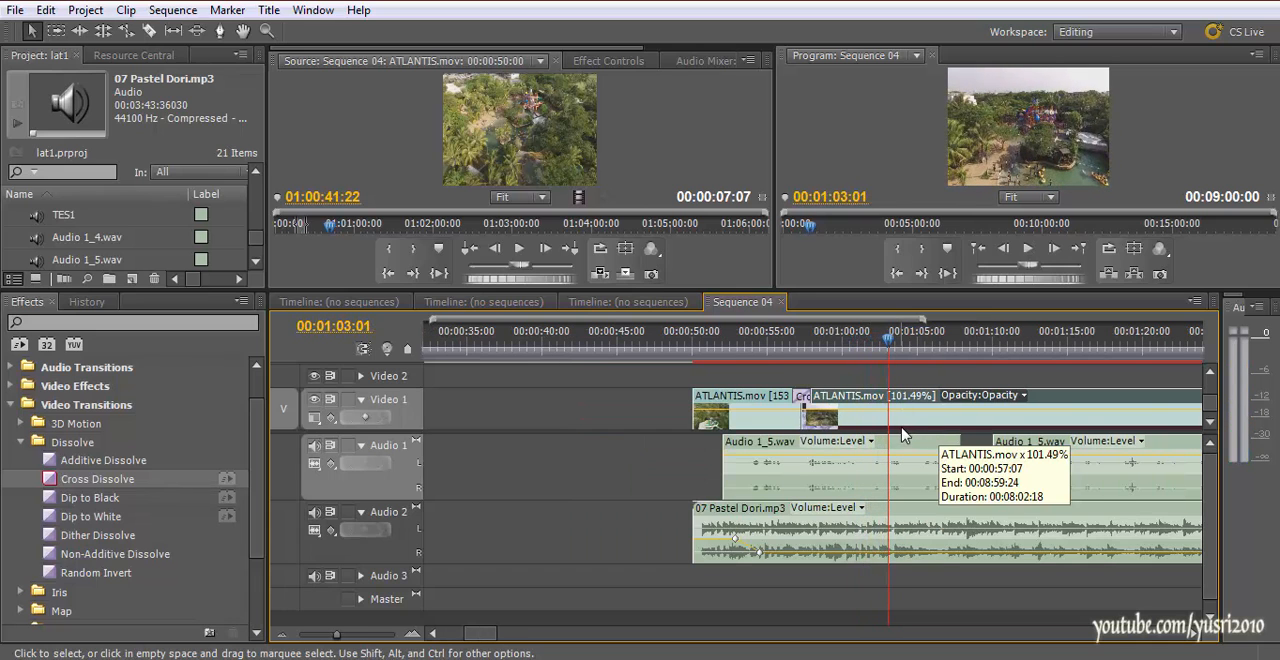
pyautogui.press('c')
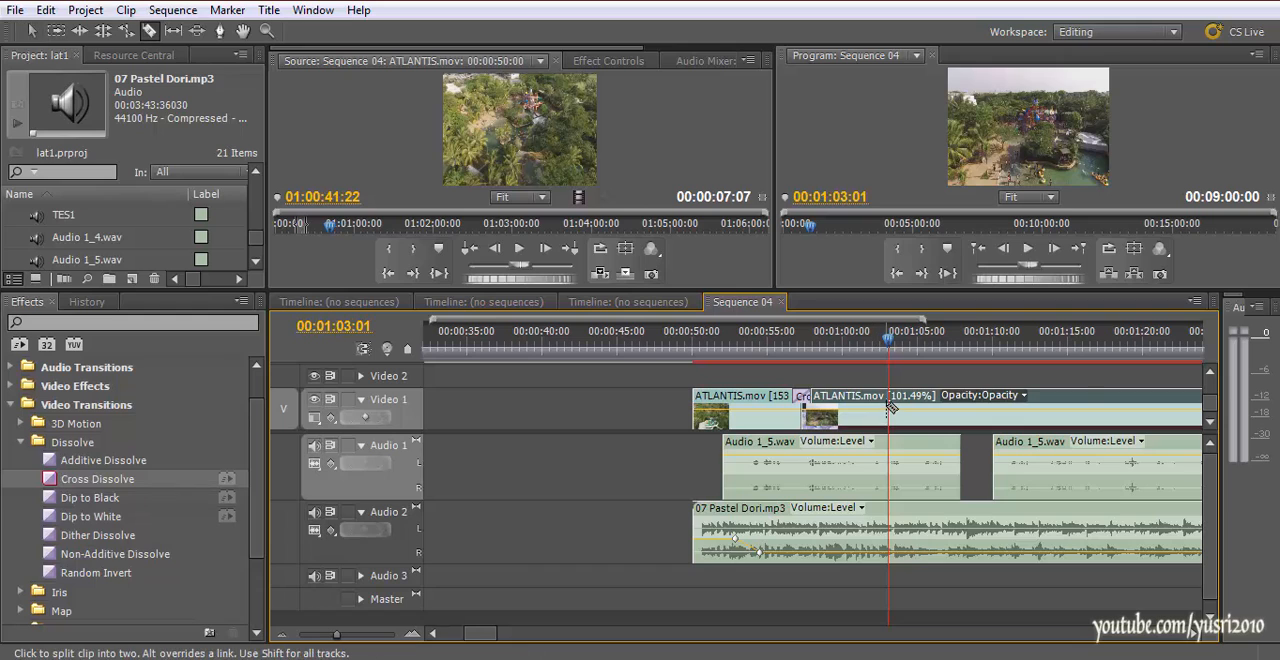
pyautogui.press('-')
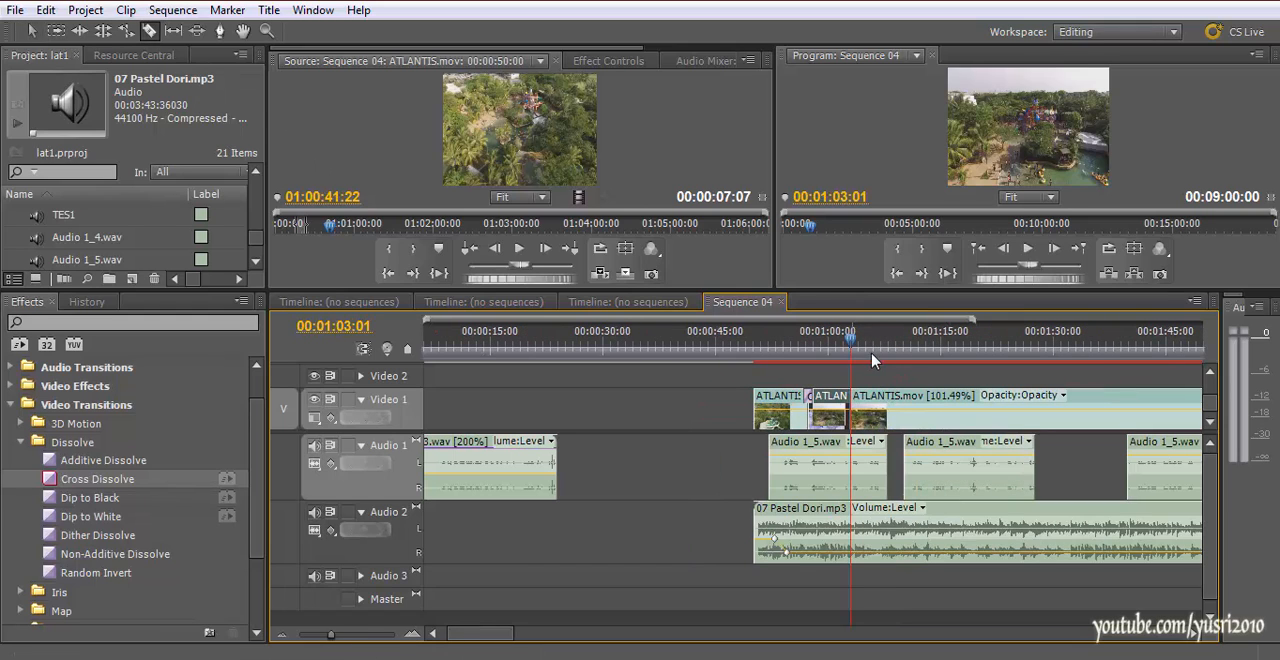
# Remove the opening part of the last ATLANTIS.mov piece and slide the remaining footage back against the cut at 00:01:03:01
pyautogui.press('v')
pyautogui.press('-')
pyautogui.moveTo(808, 428); pyautogui.dragTo(843, 430)
pyautogui.moveTo(700, 416)
pyautogui.mouseDown()
pyautogui.moveTo(938, 413)
pyautogui.moveTo(700, 421)
pyautogui.mouseUp()
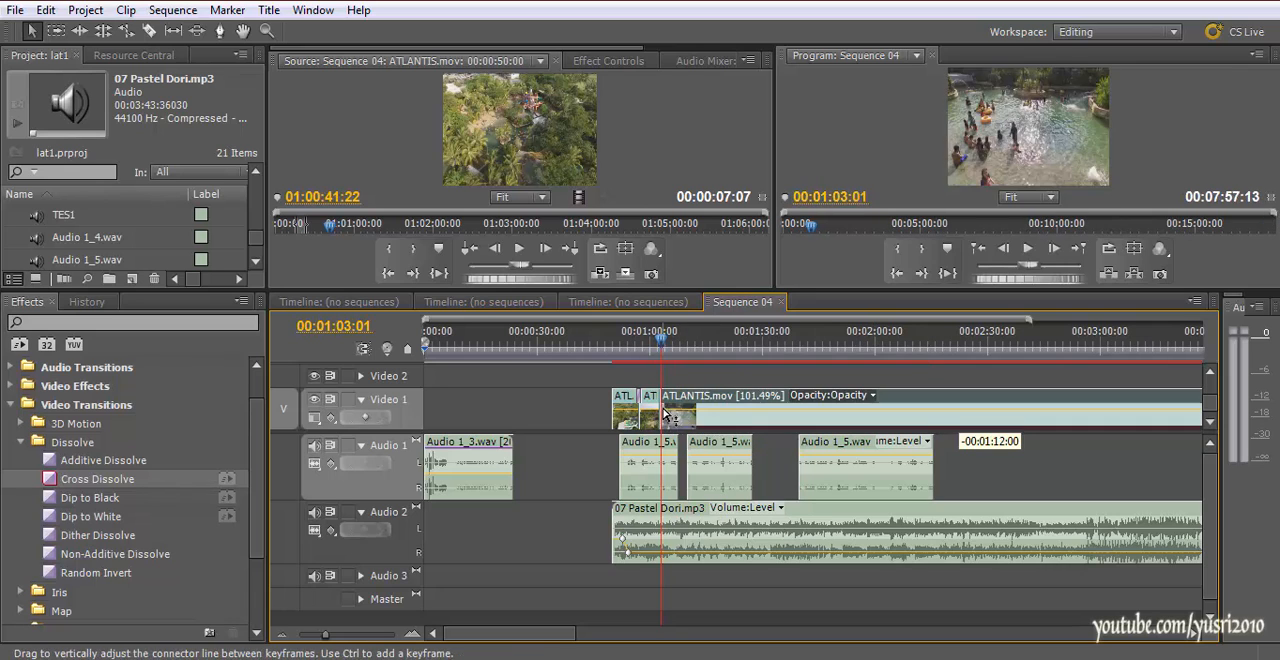
# Apply a Cross Dissolve at the ATLANTIS.mov cut at 00:01:03:01 and place the playhead at 00:01:02:00
pyautogui.moveTo(89, 487); pyautogui.dragTo(594, 418)
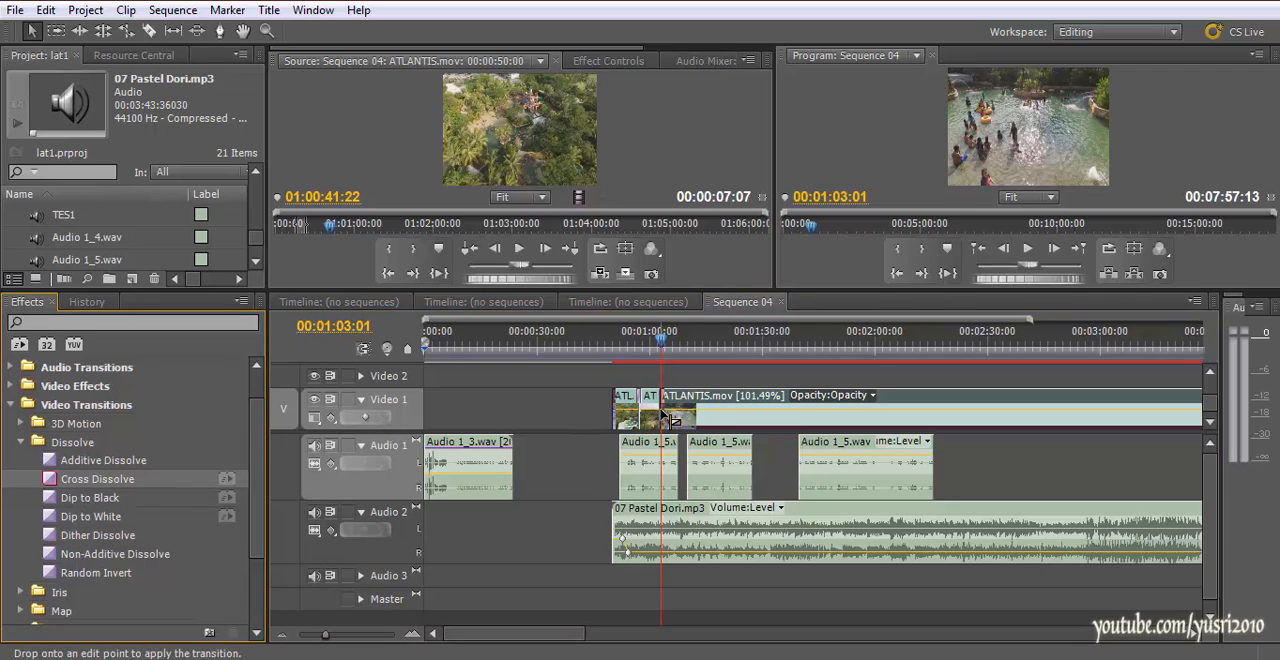
pyautogui.moveTo(661, 413); pyautogui.dragTo(661, 413)
pyautogui.click(657, 343)
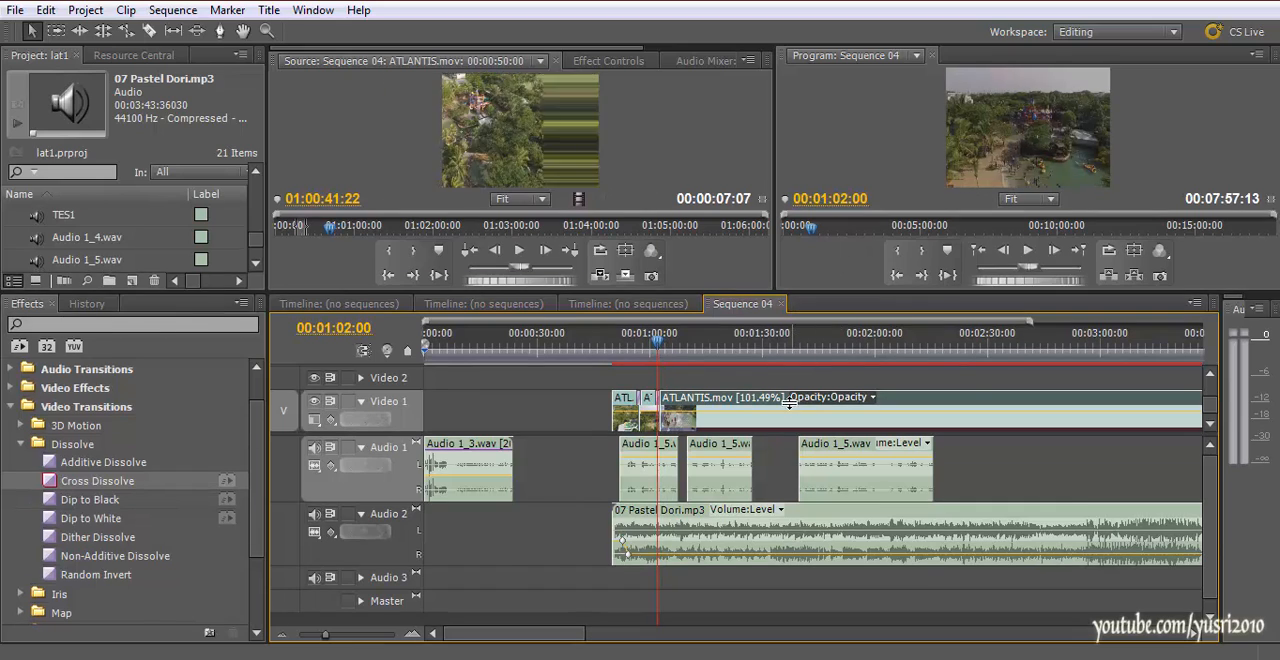
# Enlarge the Source and Program monitors and collapse the Audio 1 and Audio 2 tracks
pyautogui.moveTo(800, 288); pyautogui.dragTo(800, 428)
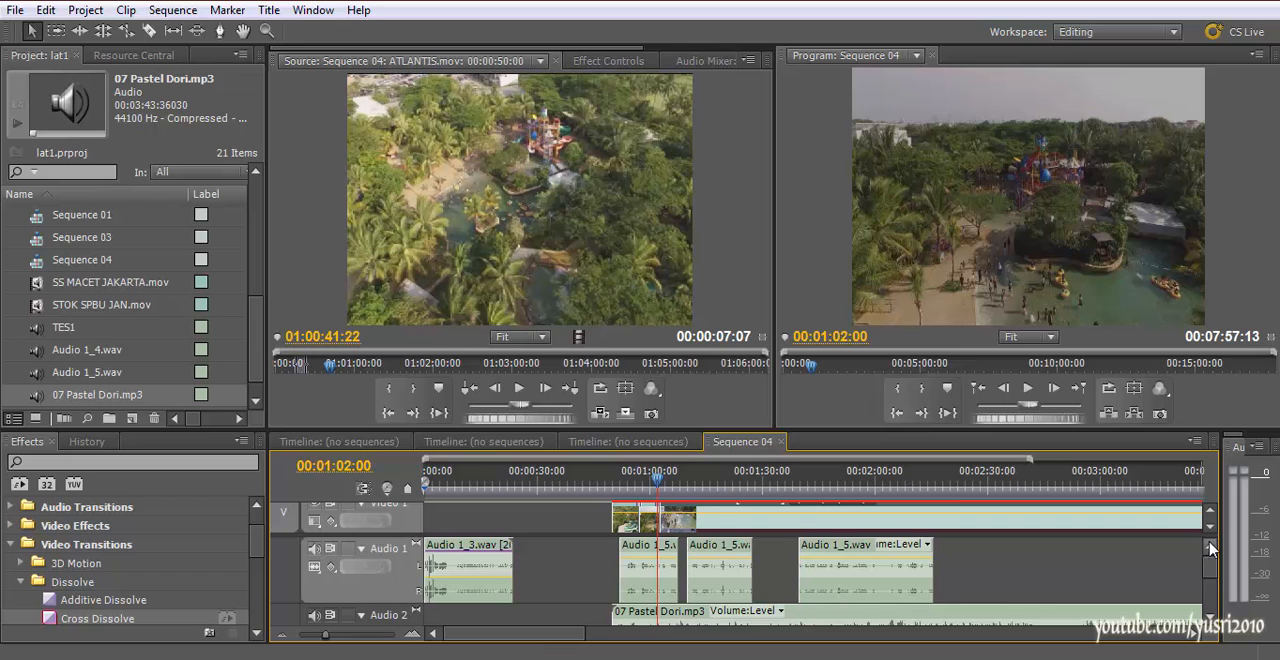
pyautogui.click(361, 616)
pyautogui.click(361, 549)
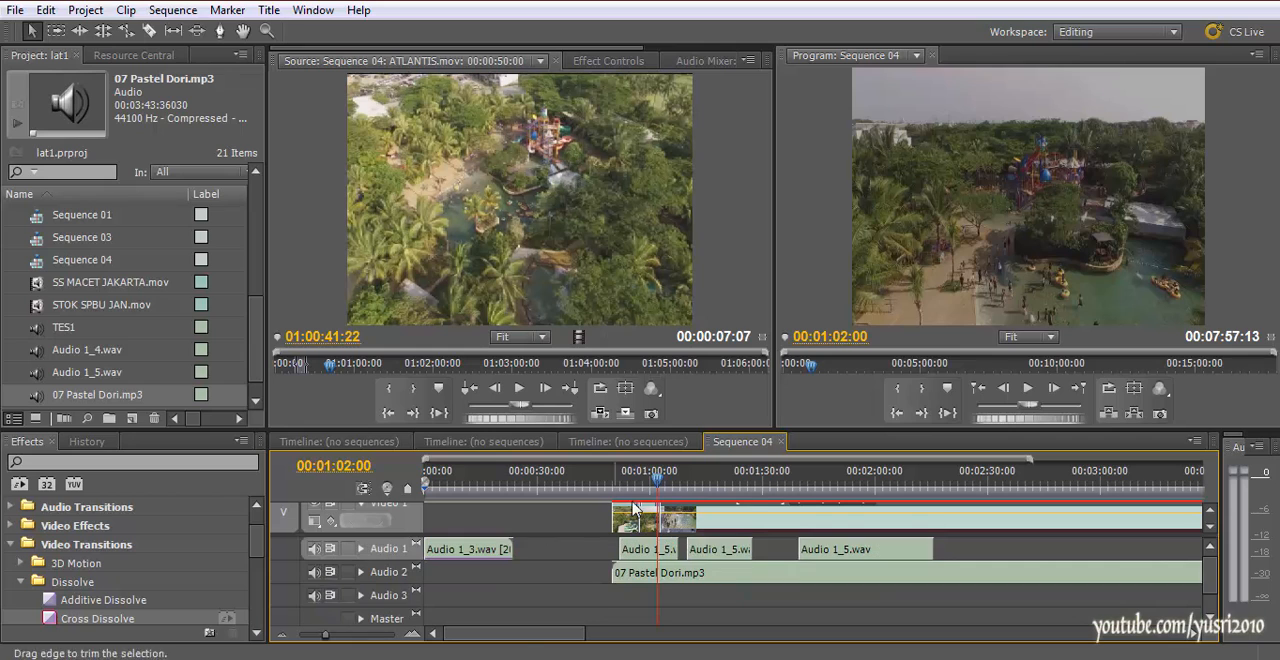
# Play both Cross Dissolve transitions from about 00:00:56:19 to check the edit
pyautogui.click(637, 472)
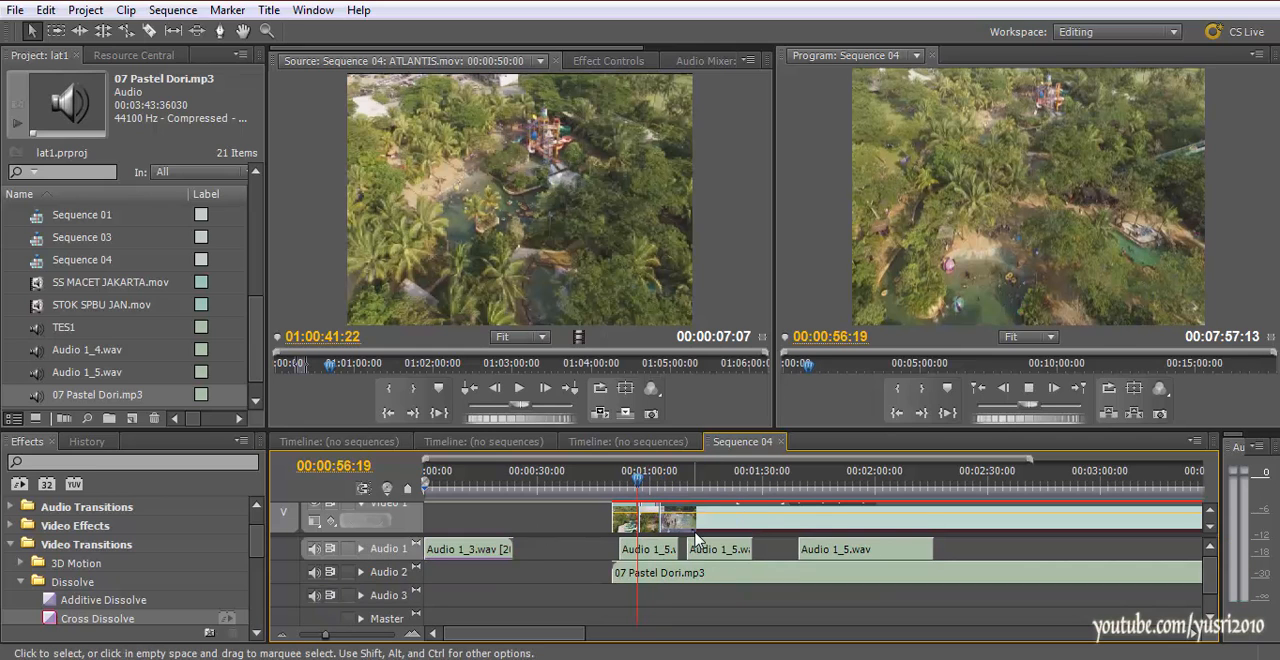
pyautogui.press('space')
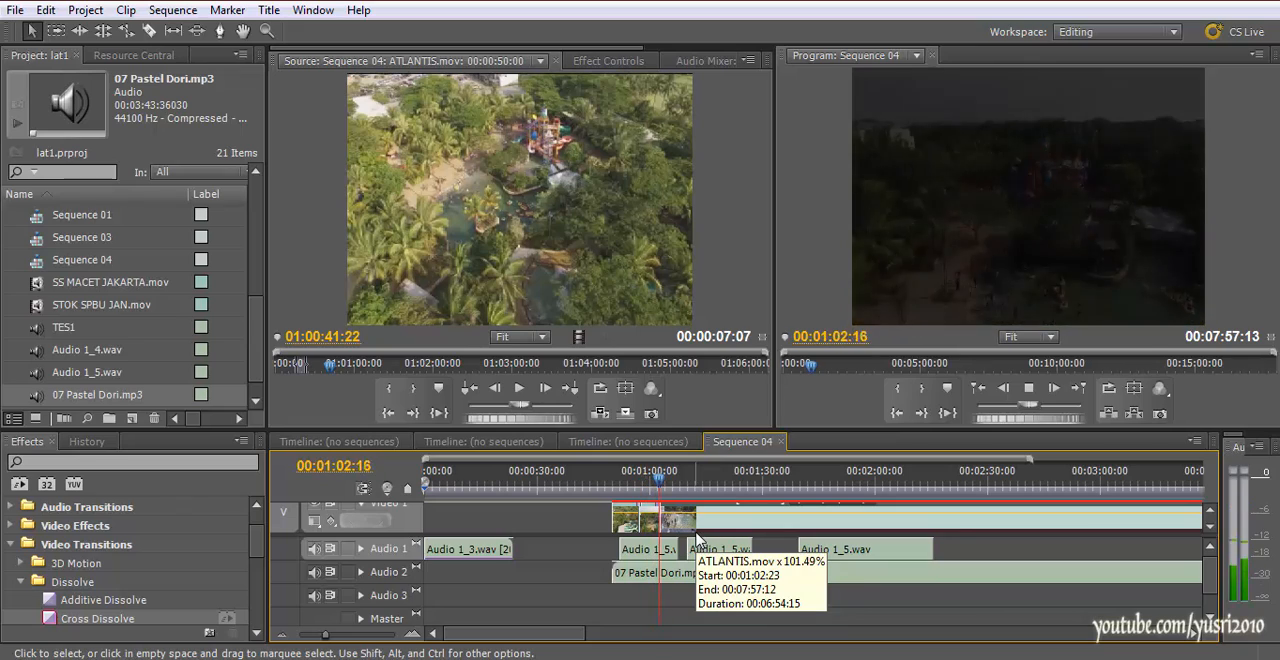
pyautogui.press('space')
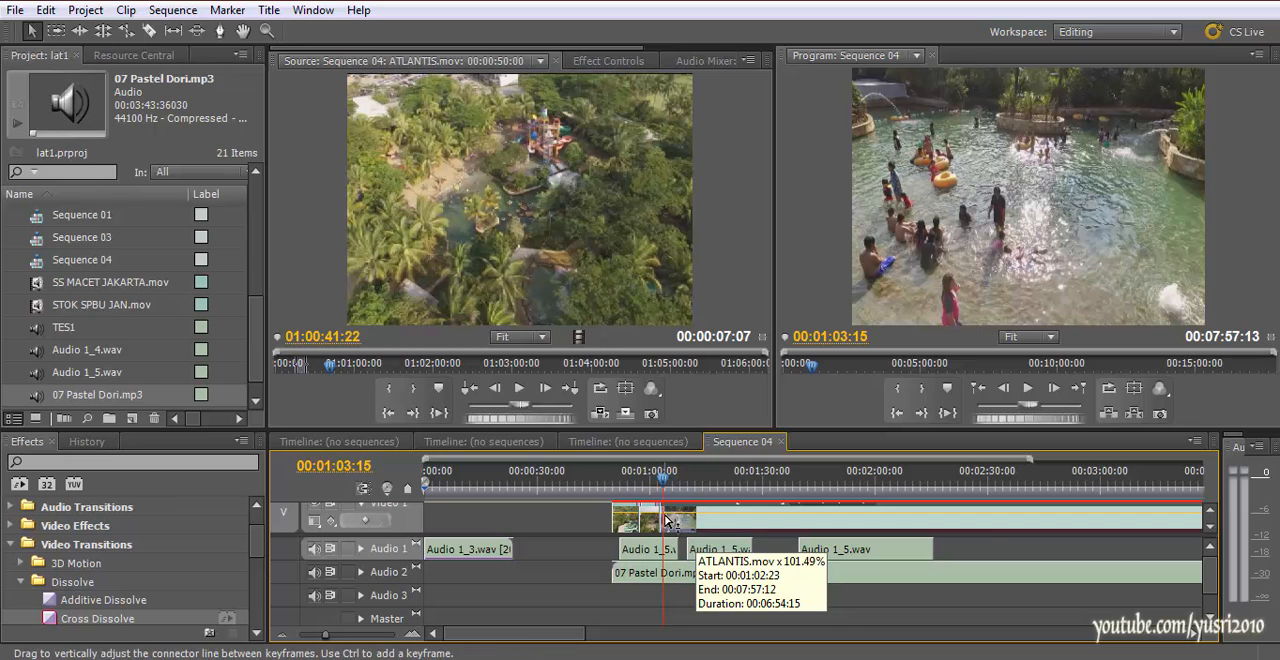
# Select the second Cross Dissolve on Video 1 and replay it from about 00:01:01:09
pyautogui.press('=')
pyautogui.press('=')
pyautogui.press('=')
pyautogui.scroll(3, 787, 516)
pyautogui.scroll(-2, 794, 514)
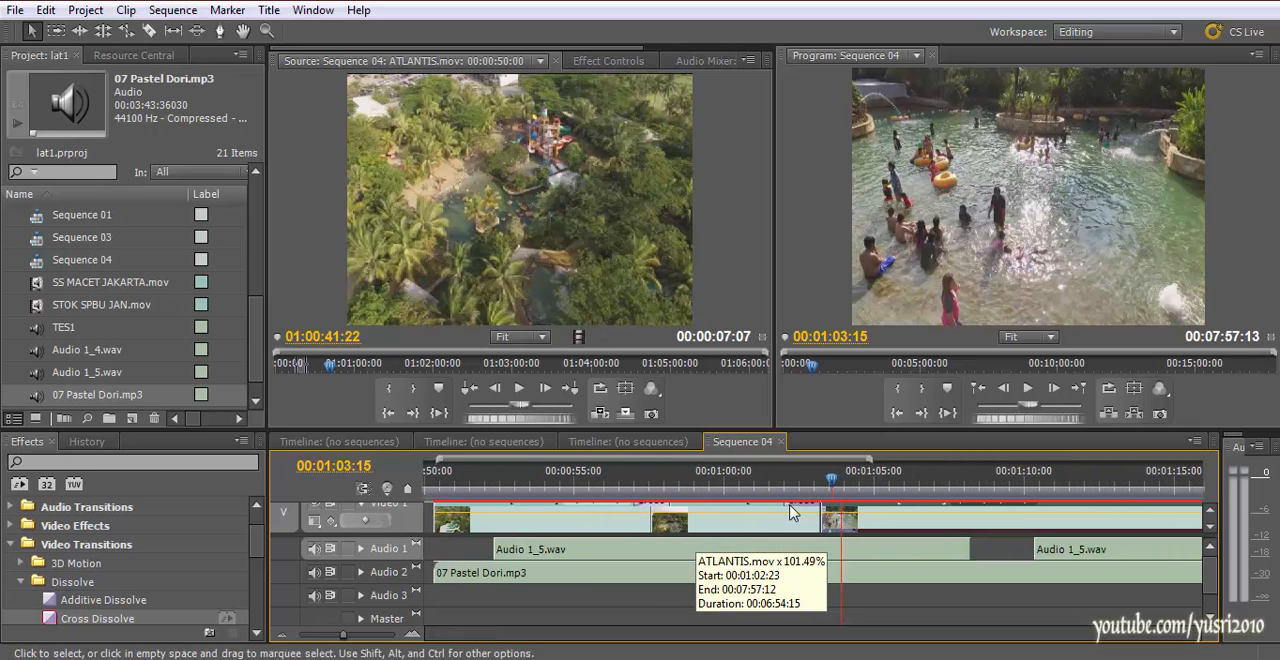
pyautogui.scroll(1, 791, 514)
pyautogui.click(1211, 510)
pyautogui.click(1211, 510)
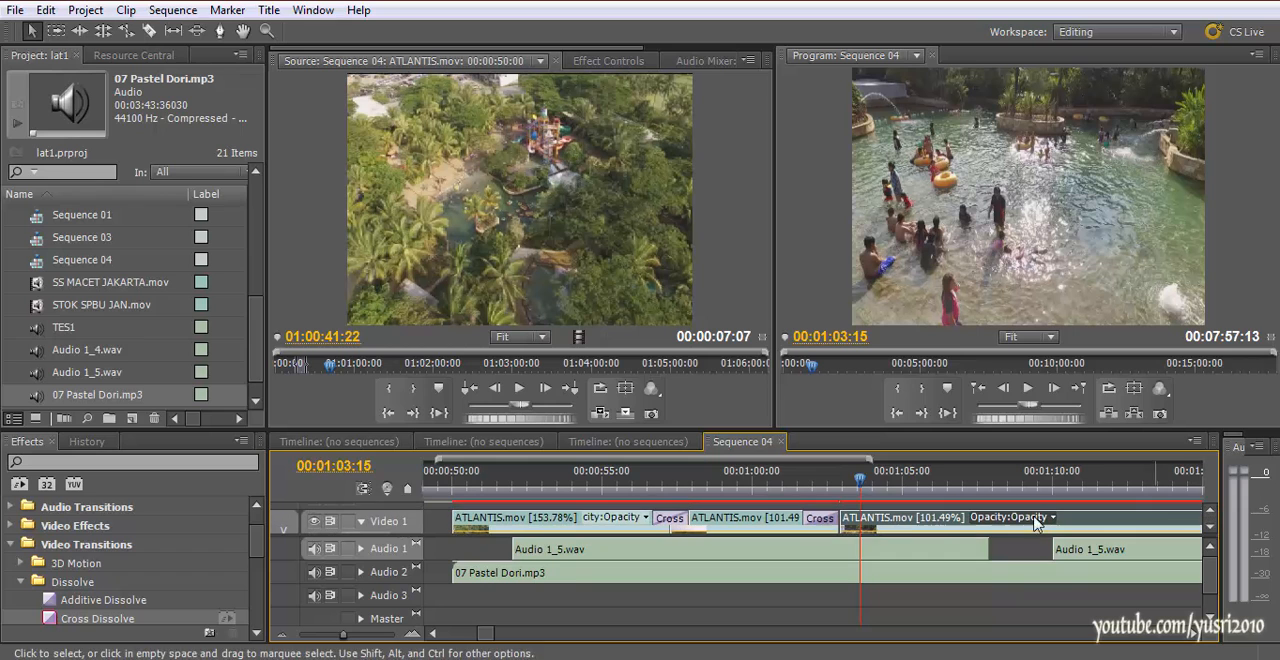
pyautogui.click(821, 519)
pyautogui.moveTo(811, 481); pyautogui.dragTo(794, 479)
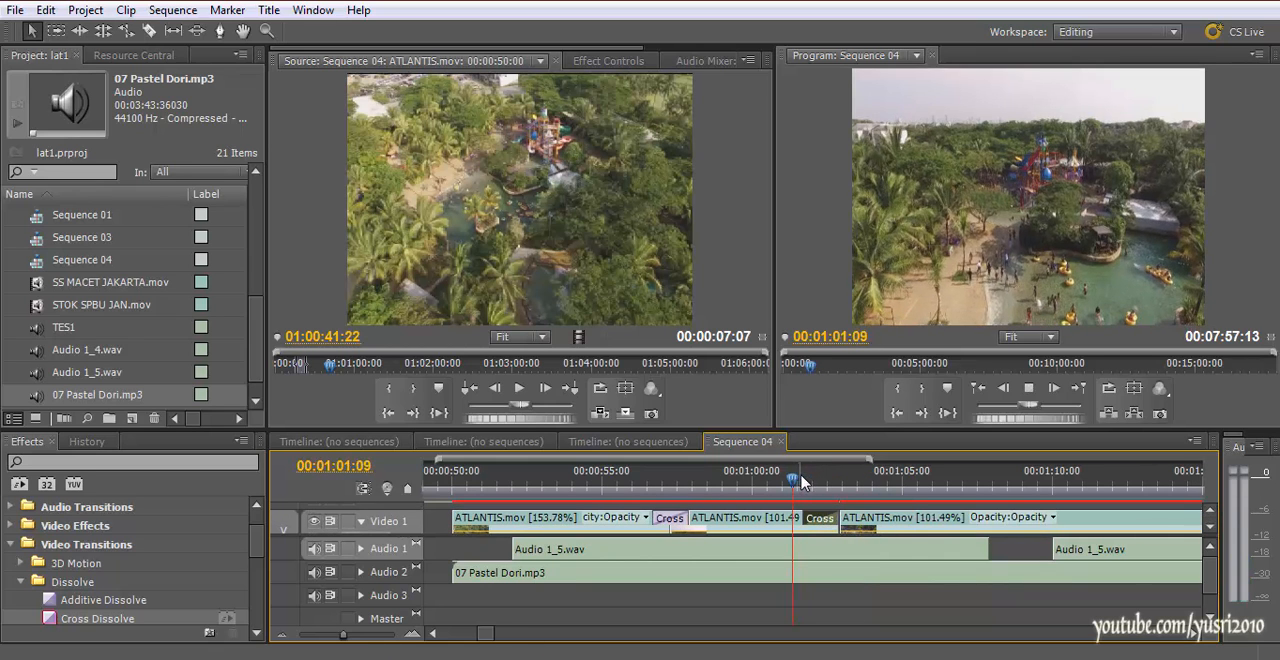
pyautogui.press('space')
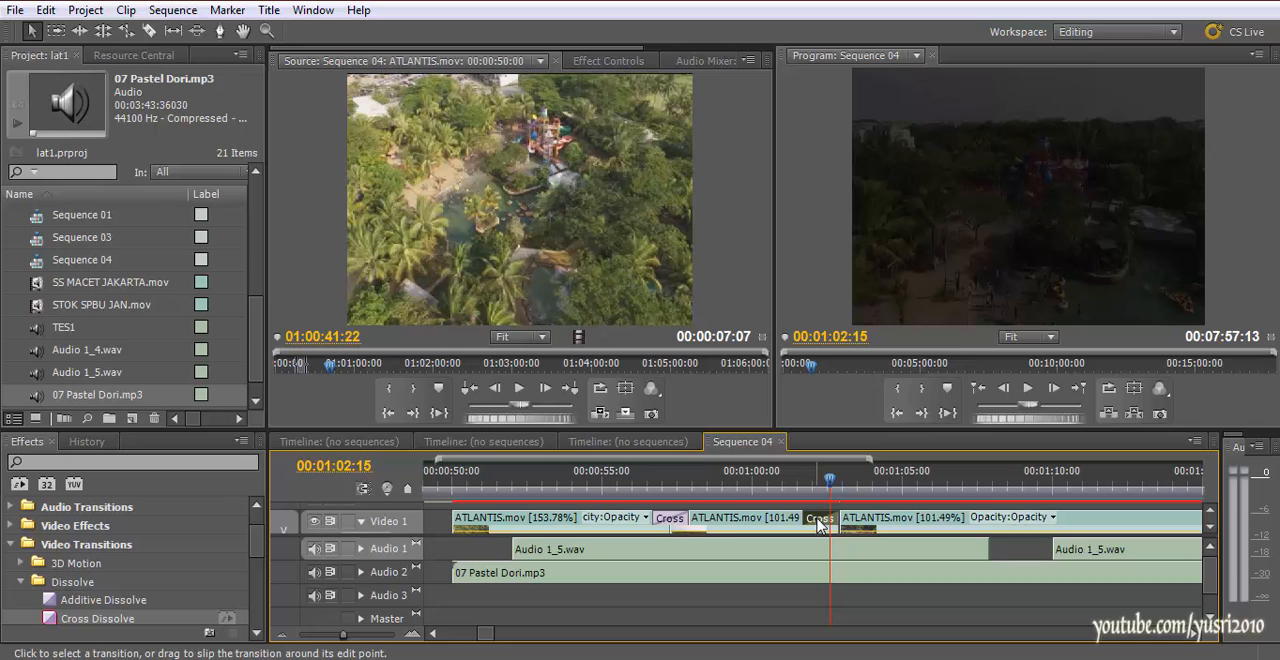
# Replace the second Cross Dissolve on Video 1 after shifting the last ATLANTIS.mov clip earlier over the end of the preceding clip
pyautogui.press('Delete')
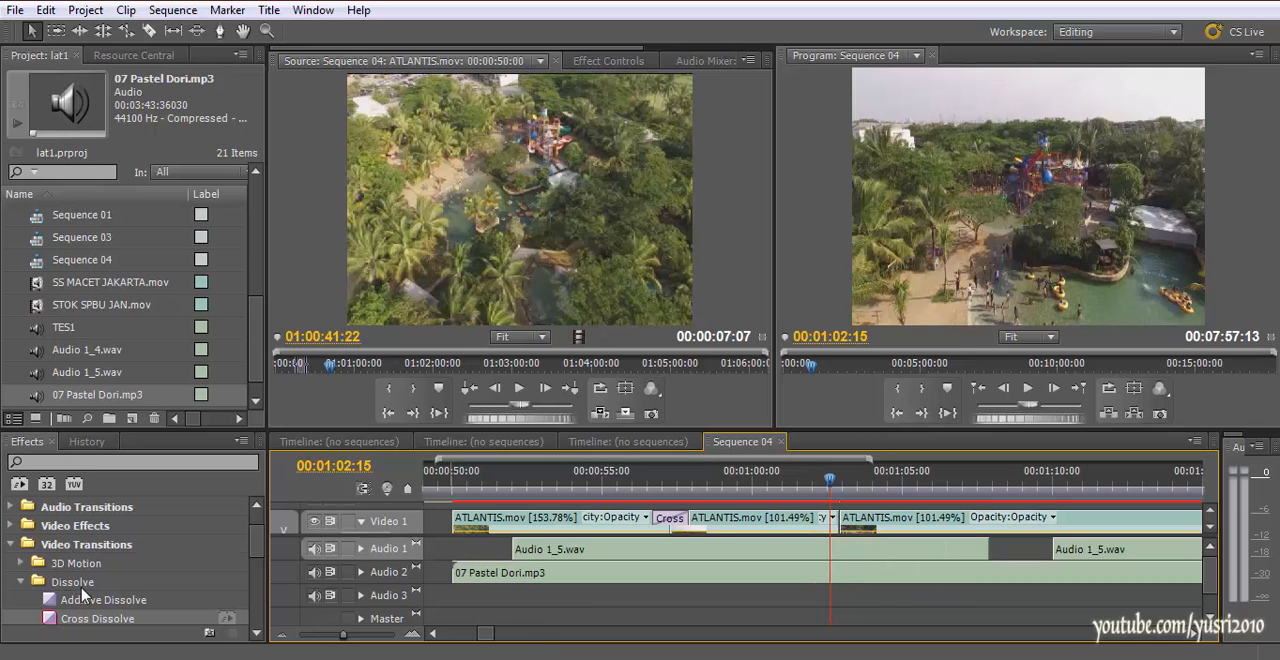
pyautogui.moveTo(75, 620); pyautogui.dragTo(812, 522)
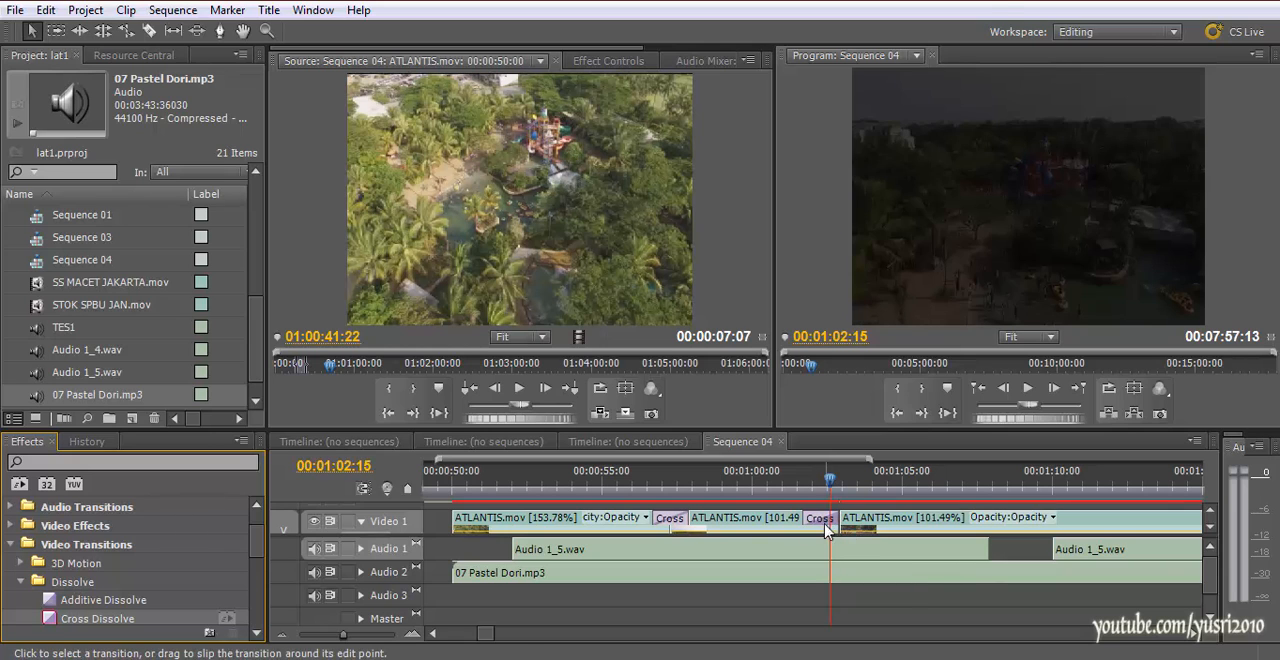
pyautogui.hotkey('ctrl', 'z')
pyautogui.moveTo(867, 531); pyautogui.dragTo(838, 530)
pyautogui.moveTo(110, 628); pyautogui.dragTo(829, 524)
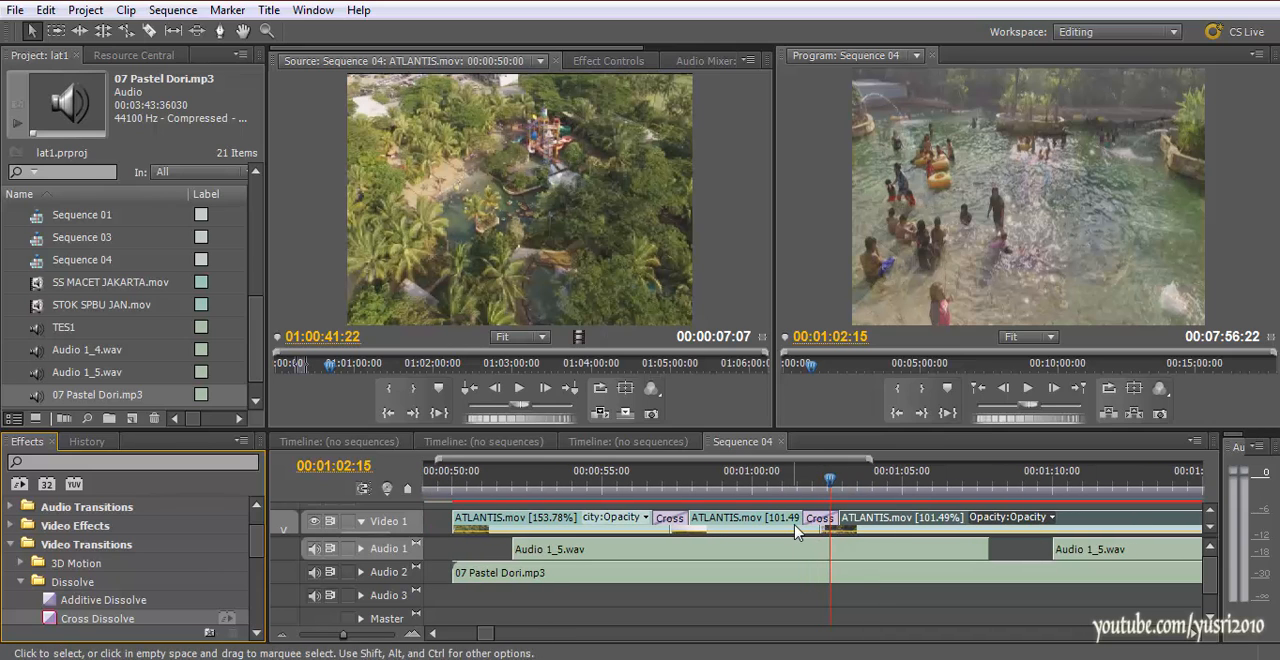
# Review both Cross Dissolves on Video 1, scrubbing the first and playing the second from about 00:01:01:00
pyautogui.press('`')
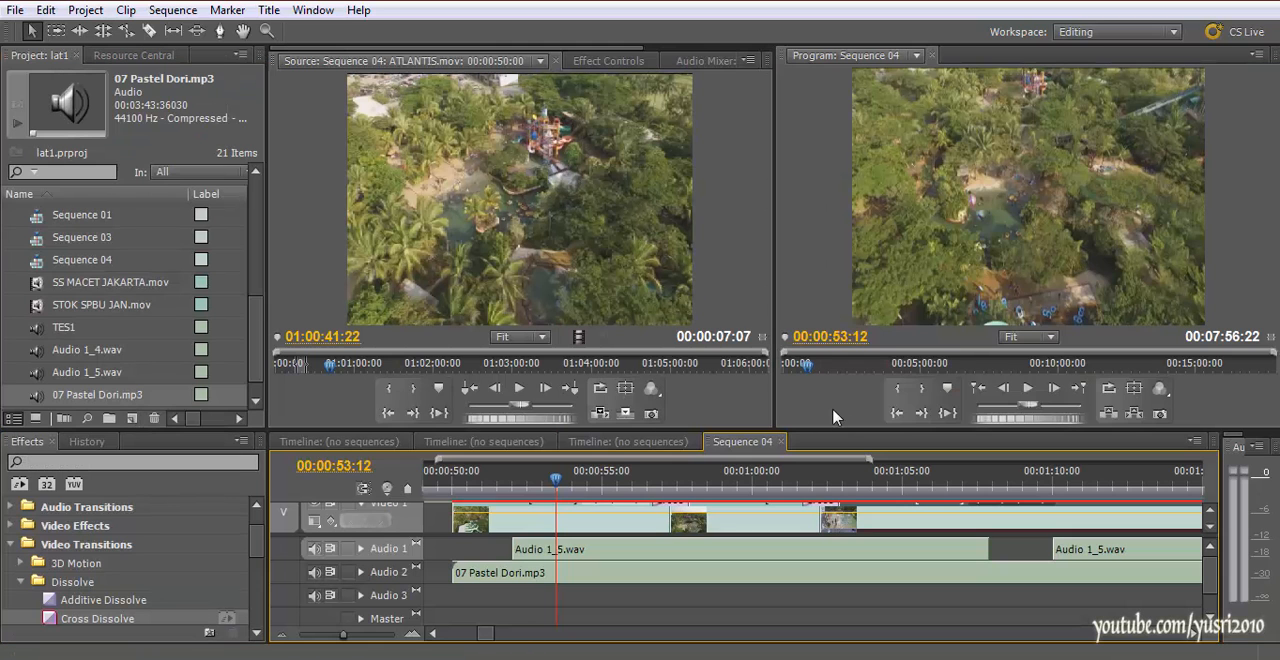
pyautogui.moveTo(632, 480); pyautogui.dragTo(673, 488)
pyautogui.scroll(4, 850, 492)
pyautogui.scroll(-3, 860, 489)
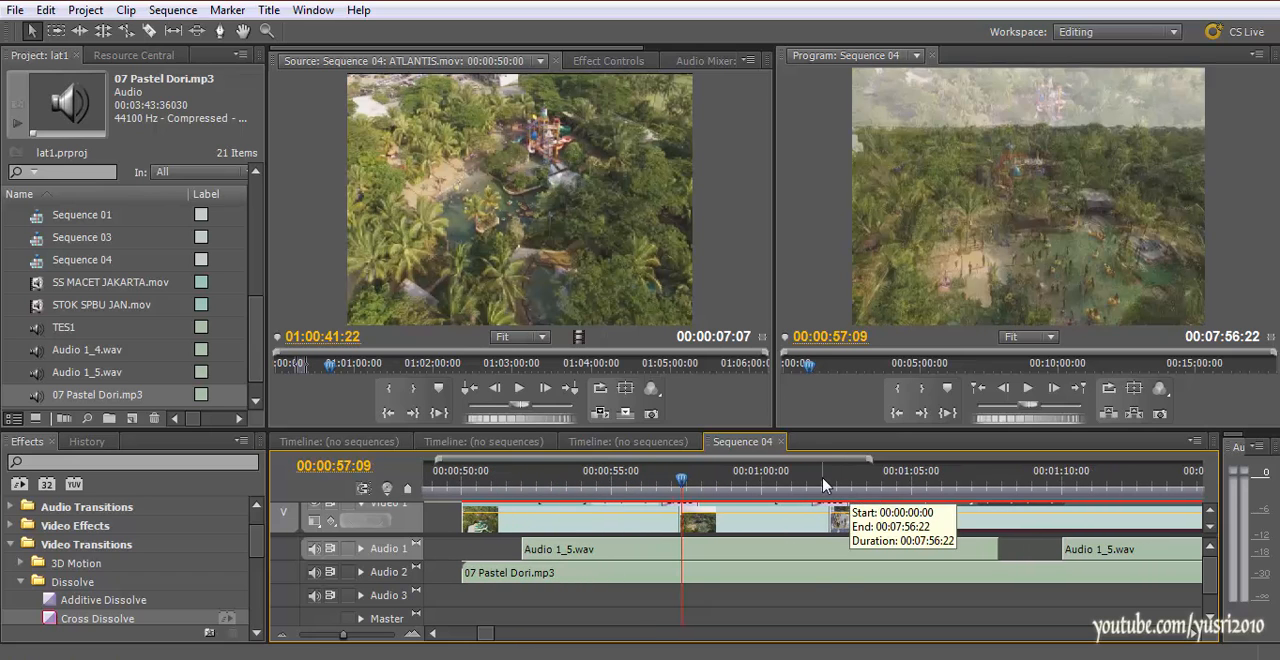
pyautogui.moveTo(820, 480); pyautogui.dragTo(801, 483)
pyautogui.press('space')
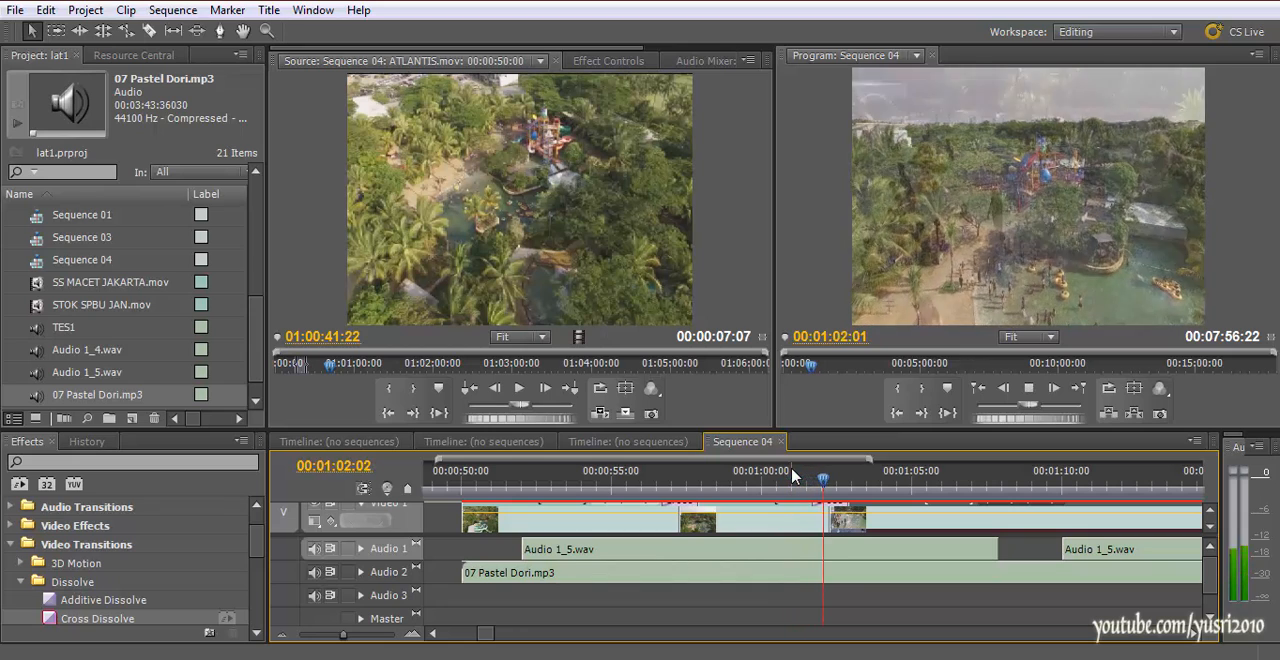
pyautogui.press('space')
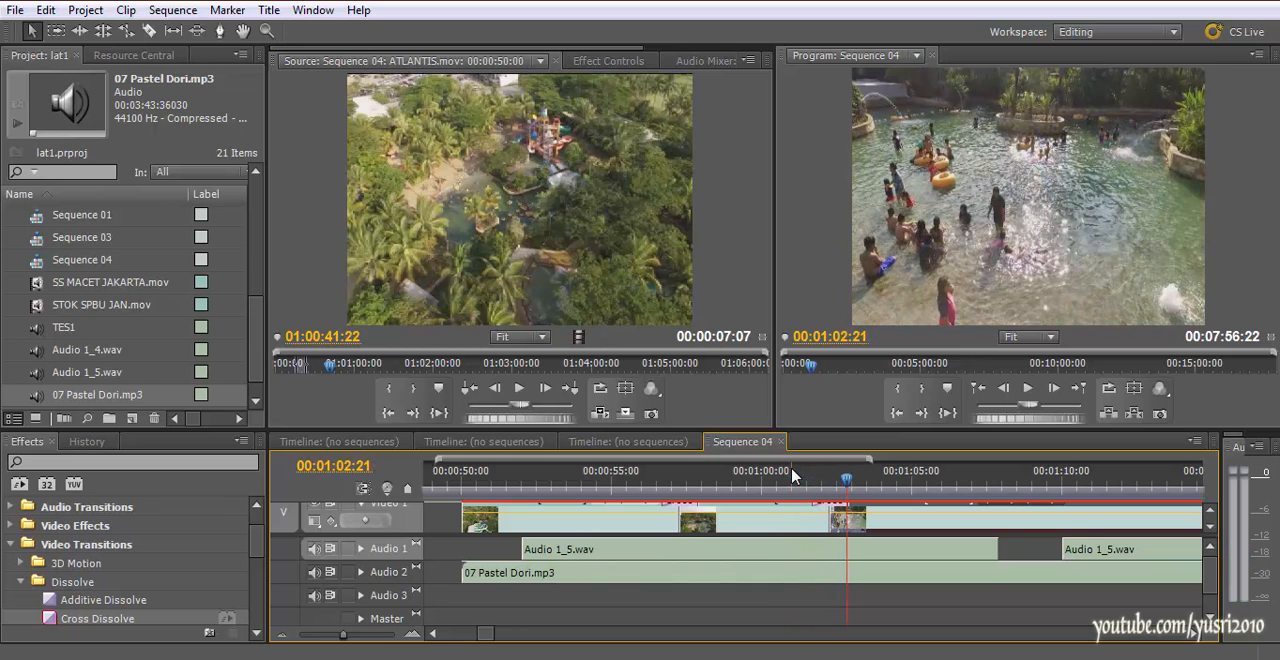
# Save the project and play from before the second Cross Dissolve to about 00:01:07:20, near the end of the narration clip
pyautogui.hotkey('ctrl', 's')
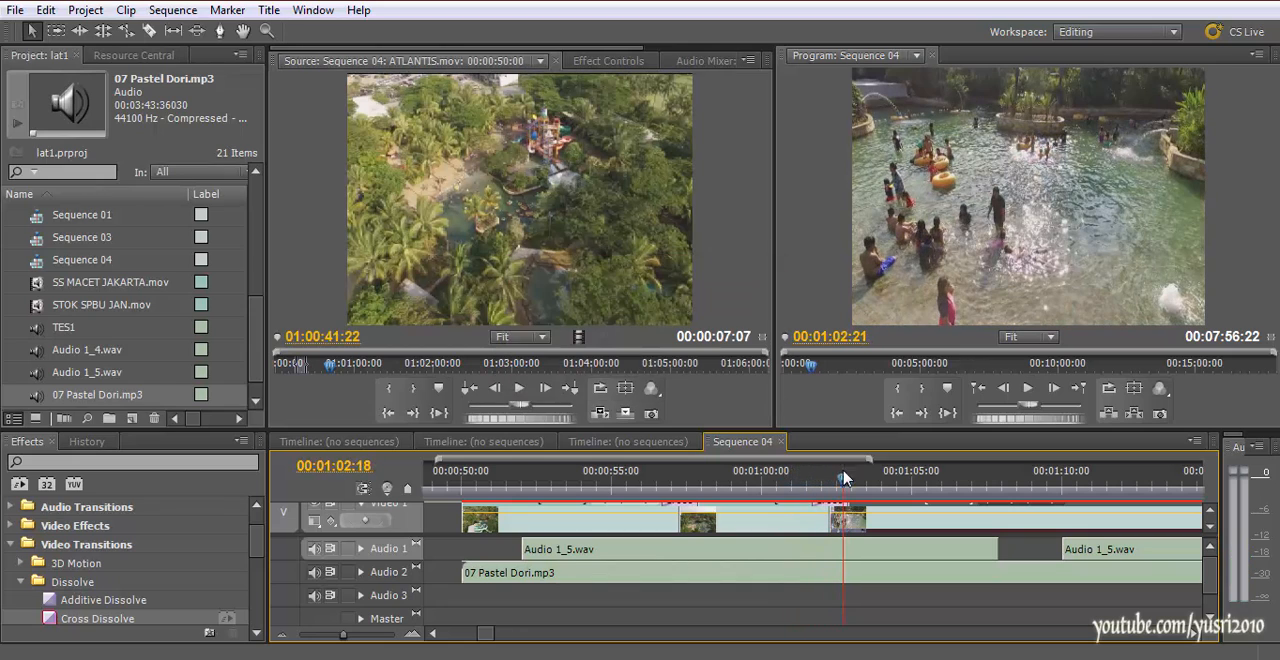
pyautogui.click(785, 484)
pyautogui.press('space')
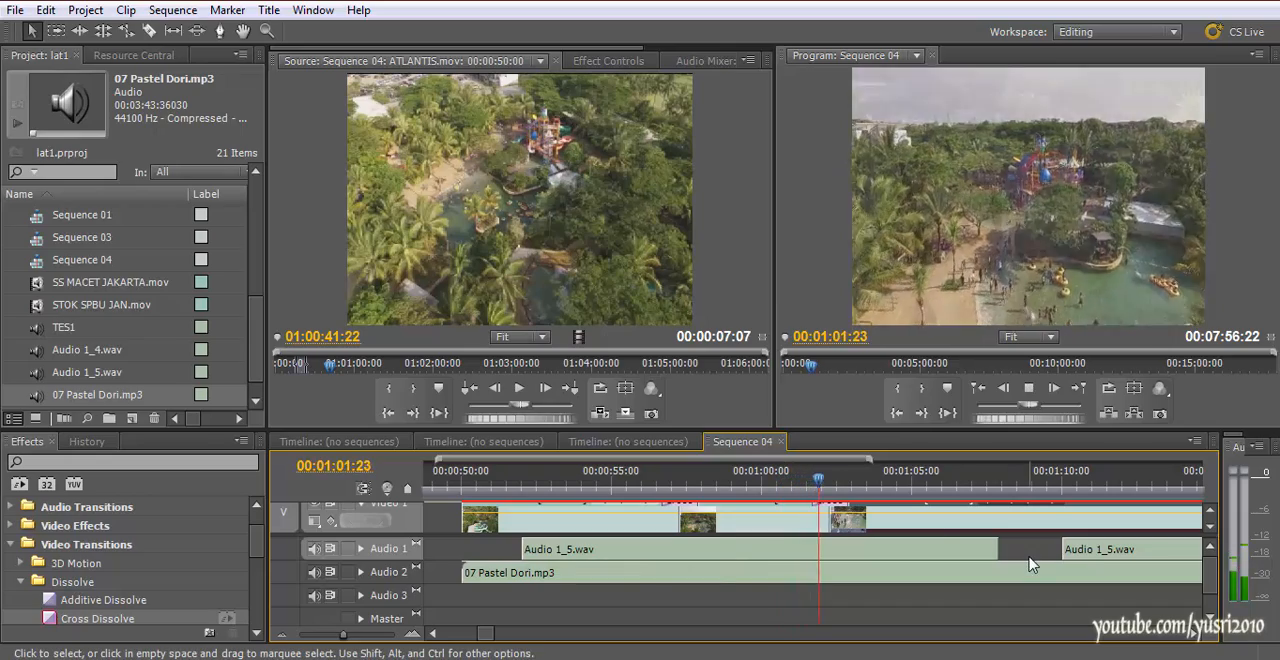
pyautogui.press('-')
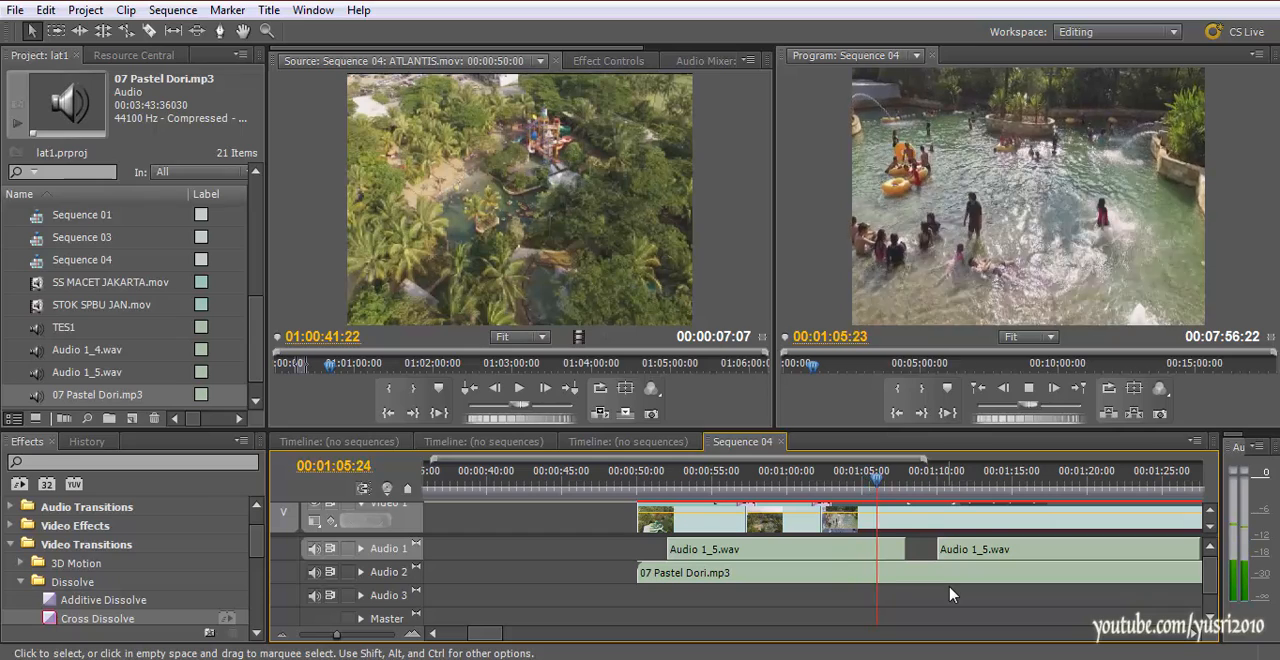
pyautogui.press('space')
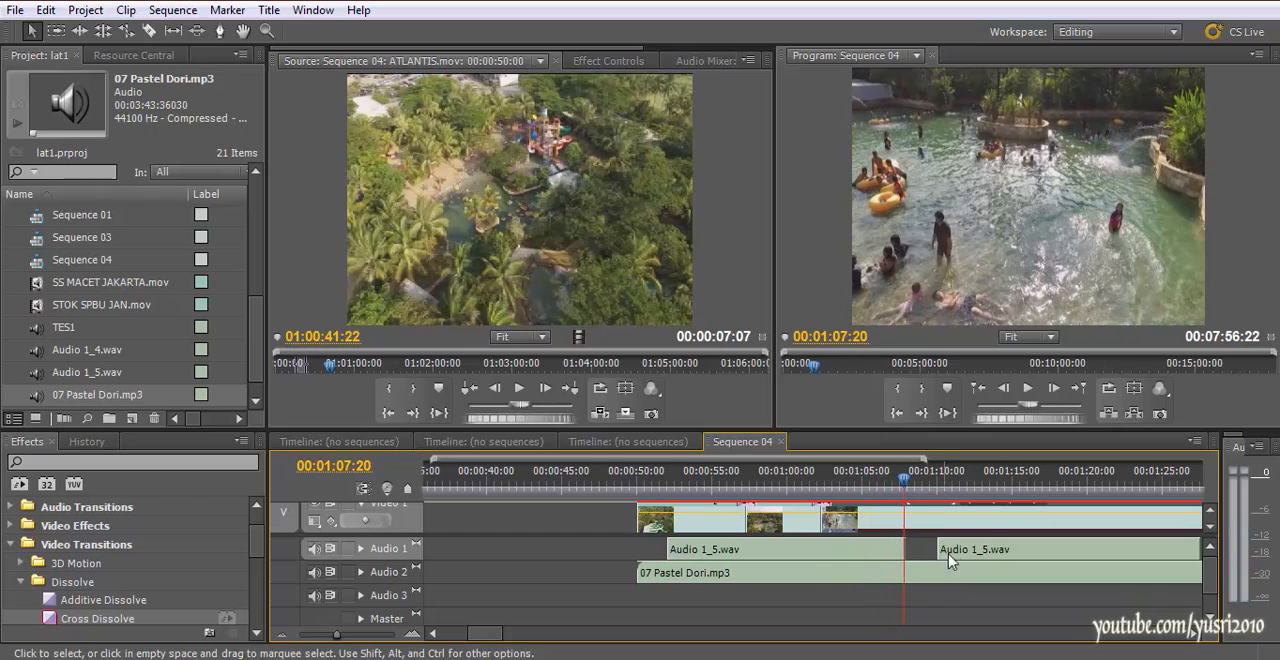
# Move the next Audio 1_5.wav clip later to about 00:01:21 and place the playhead at the preceding narration's end, 00:01:07:22
pyautogui.press('-')
pyautogui.moveTo(938, 560); pyautogui.dragTo(1035, 570)
pyautogui.press('-')
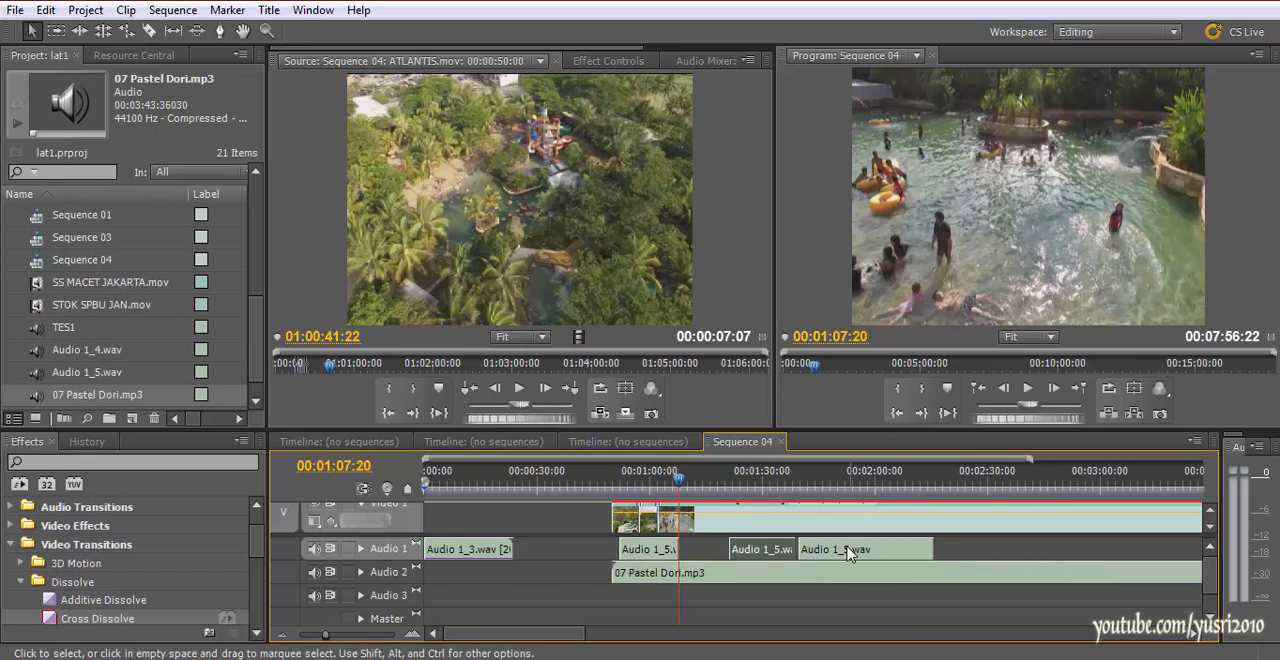
pyautogui.press('=')
pyautogui.press('=')
pyautogui.press('=')
pyautogui.press('=')
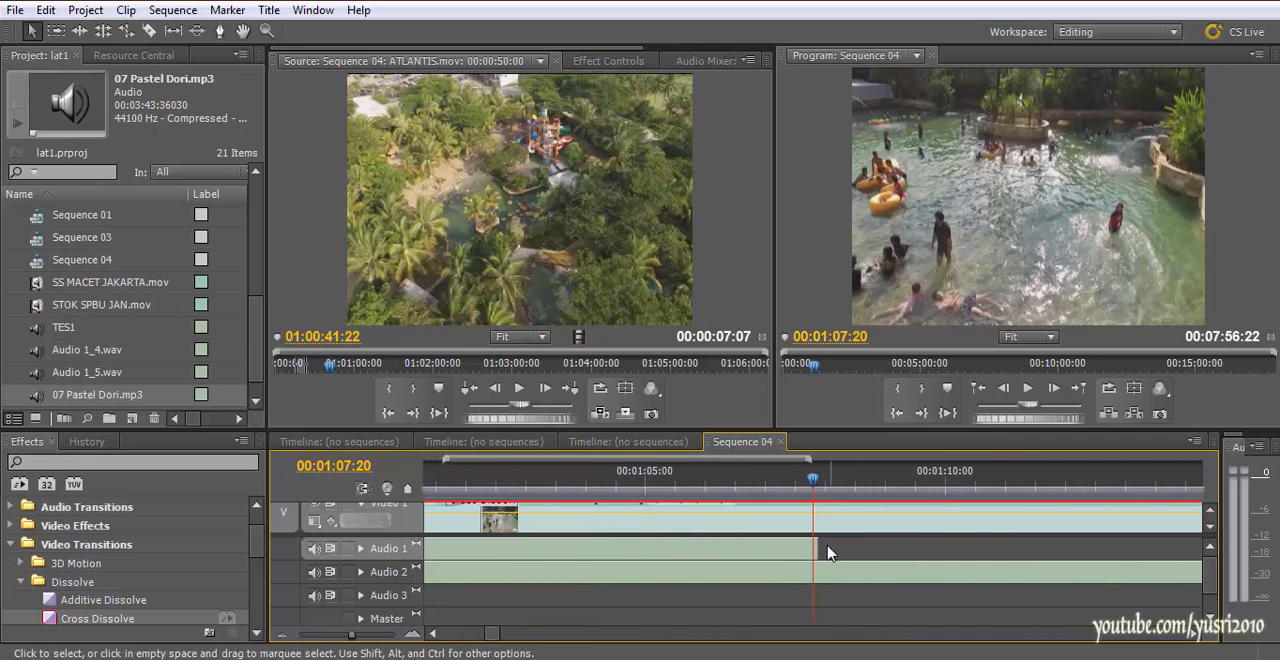
pyautogui.press('Left')
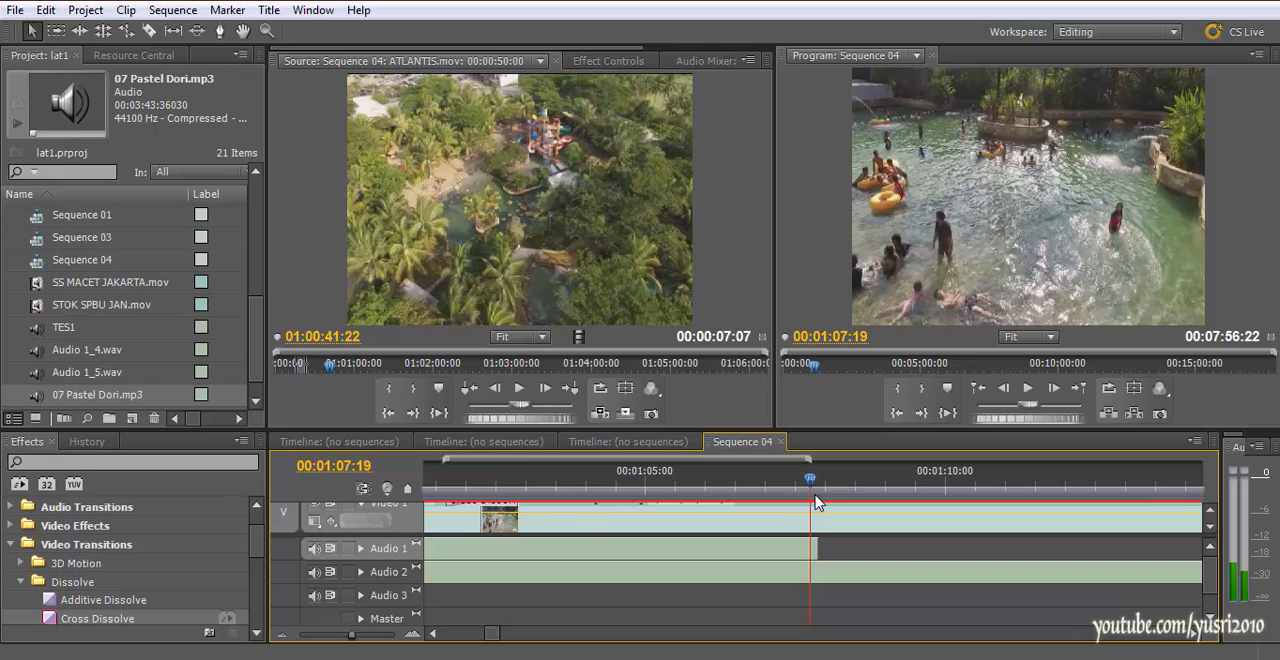
pyautogui.moveTo(815, 495); pyautogui.dragTo(823, 496)
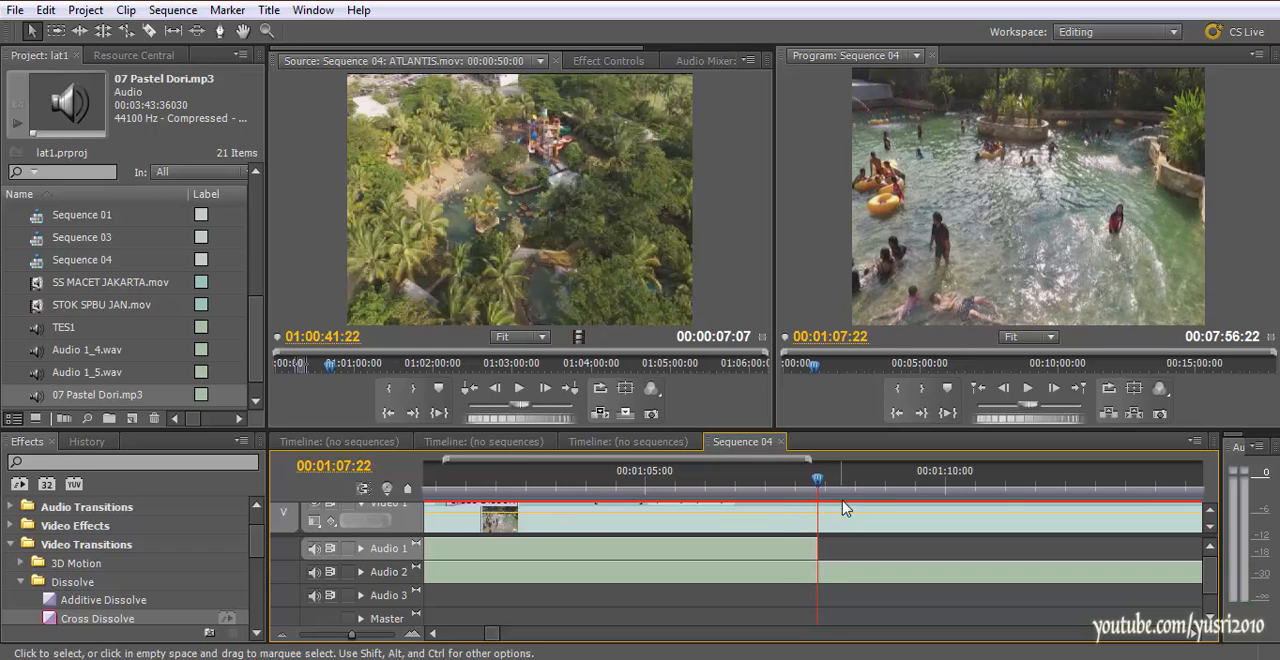
# Expand the Audio 2 track and show the Volume effect settings of the 07 Pastel Dori.mp3 clip
pyautogui.click(361, 572)
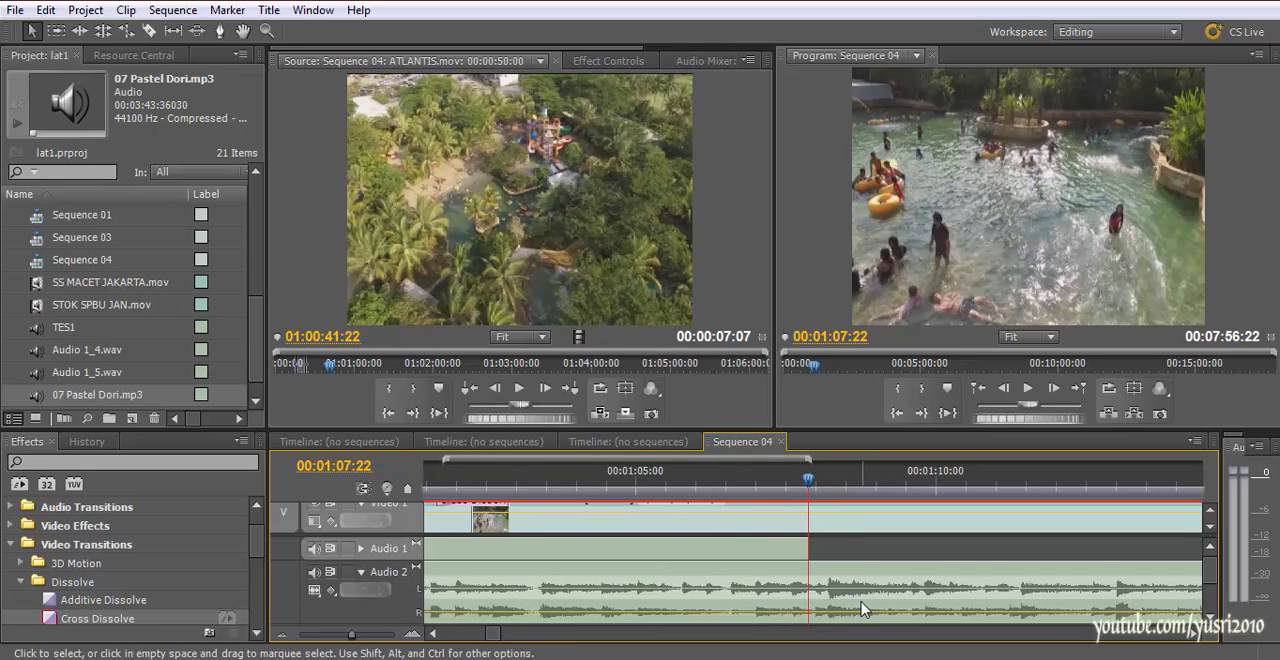
pyautogui.doubleClick(860, 608)
pyautogui.click(615, 61)
pyautogui.click(703, 61)
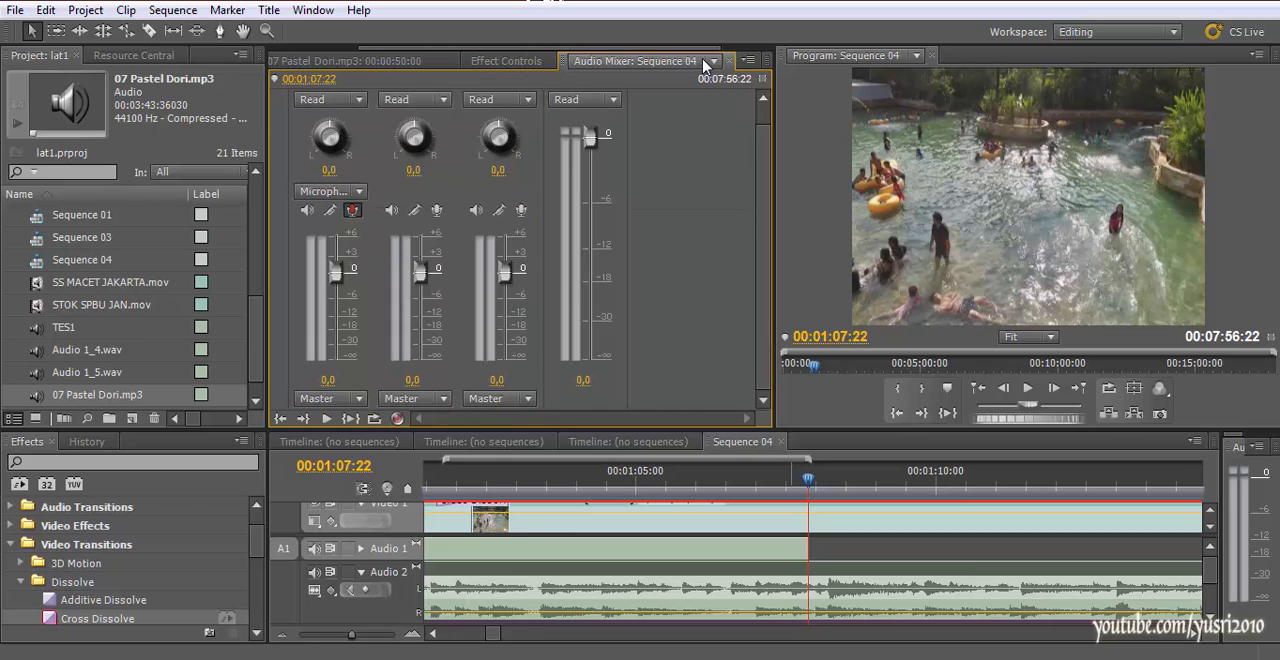
pyautogui.click(657, 63)
pyautogui.click(496, 62)
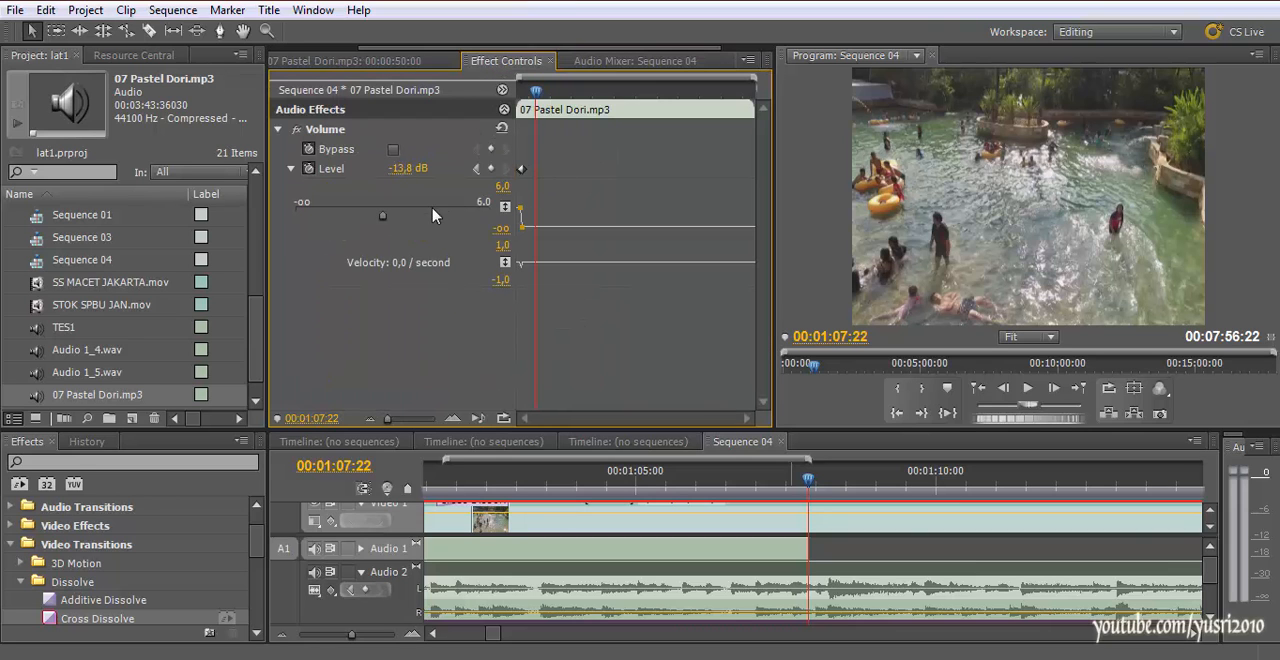
# Add a music Level keyframe at 00:01:07:17 keeping -13.8 dB, and another at 00:01:11:02 set to 0.1 dB
pyautogui.moveTo(806, 488); pyautogui.dragTo(795, 486)
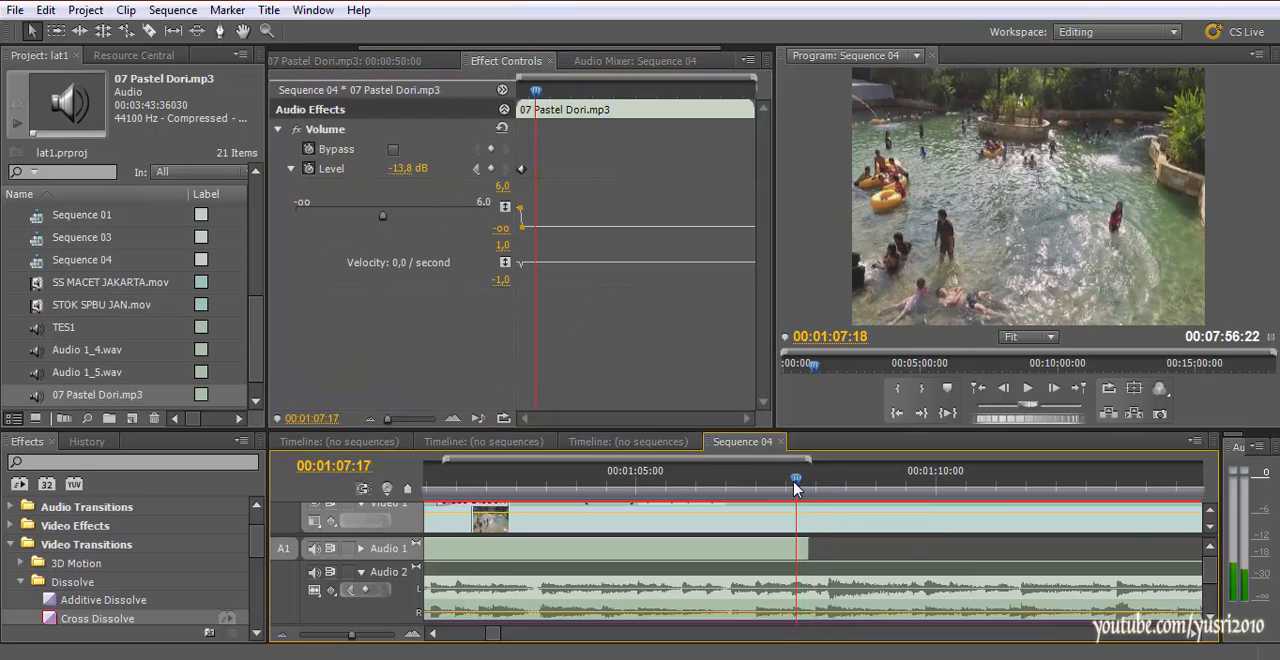
pyautogui.click(491, 168)
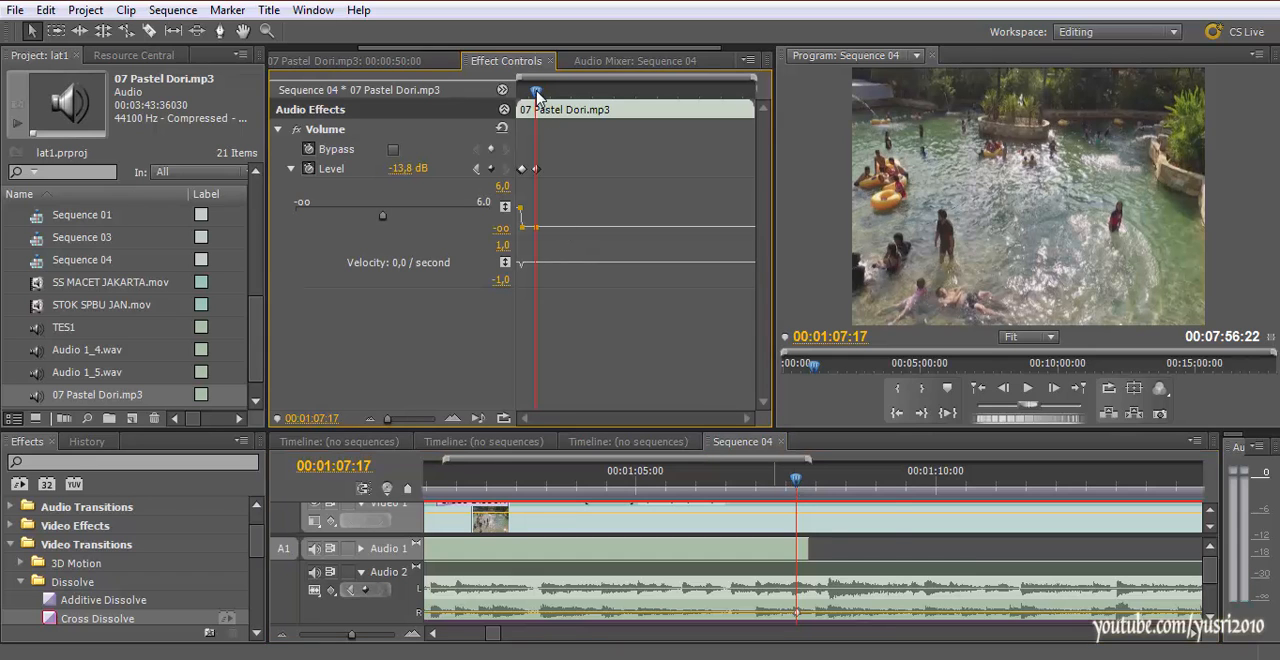
pyautogui.moveTo(537, 90); pyautogui.dragTo(541, 91)
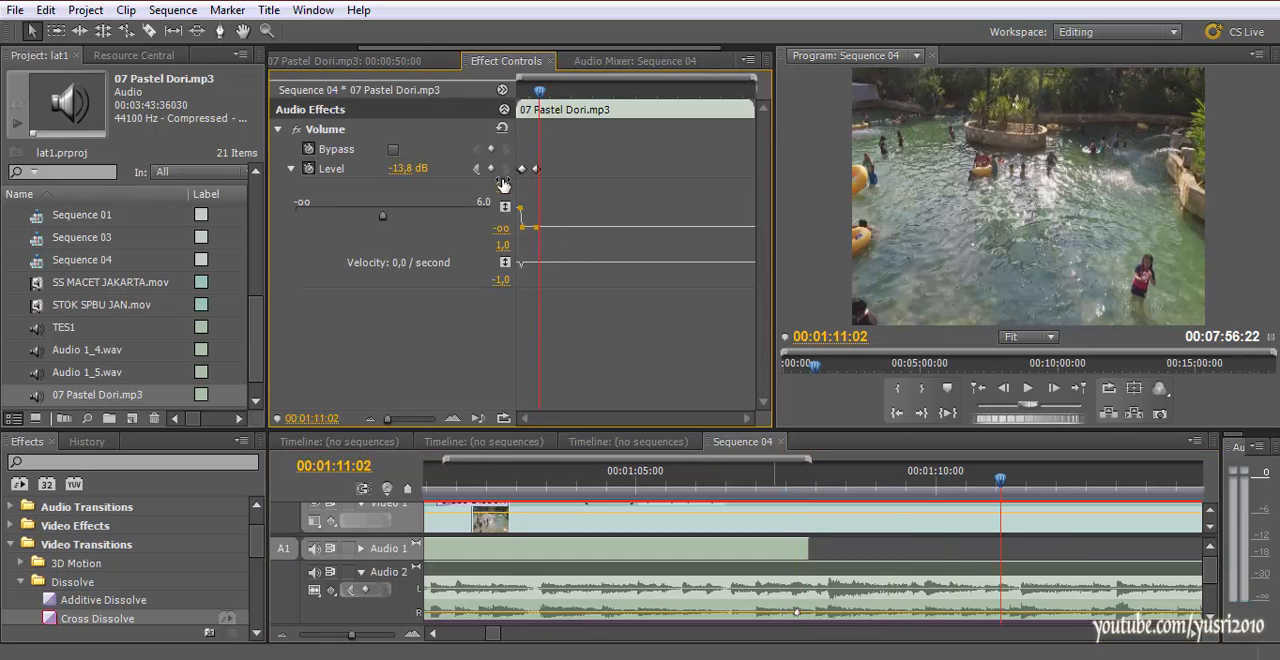
pyautogui.moveTo(386, 224); pyautogui.dragTo(449, 237)
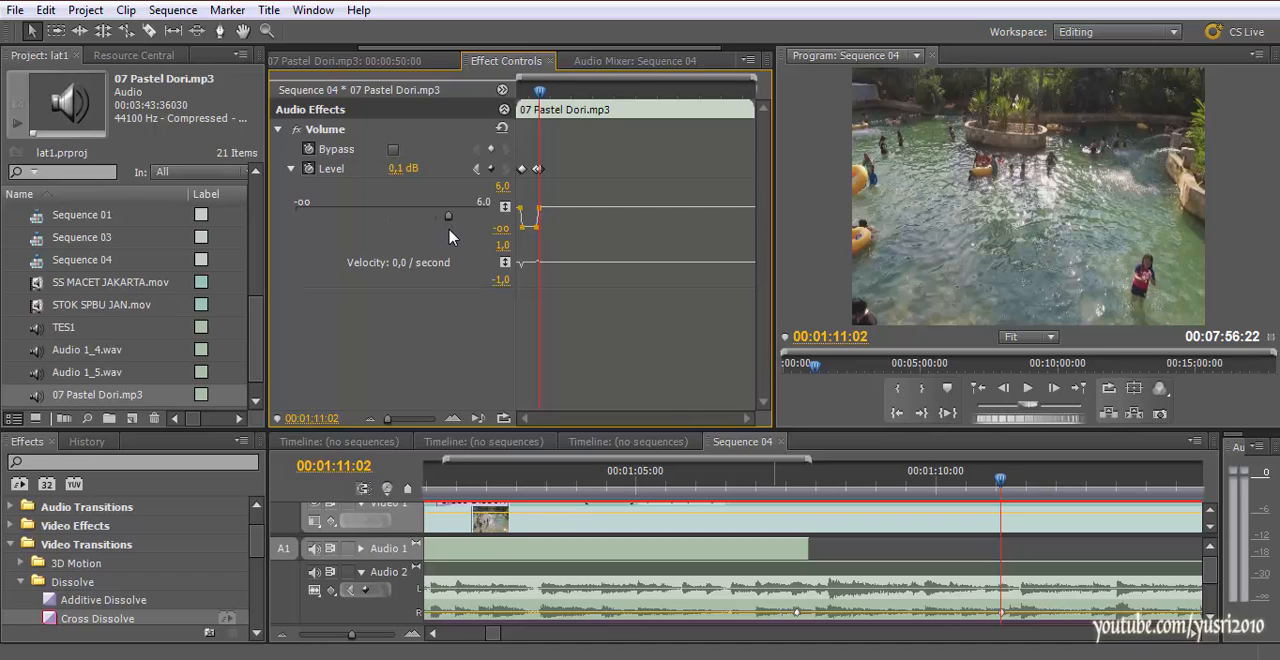
# Move the music's last volume keyframe earlier to about 00:01:08:15, slightly louder, and play the volume rise
pyautogui.moveTo(977, 478); pyautogui.dragTo(731, 489)
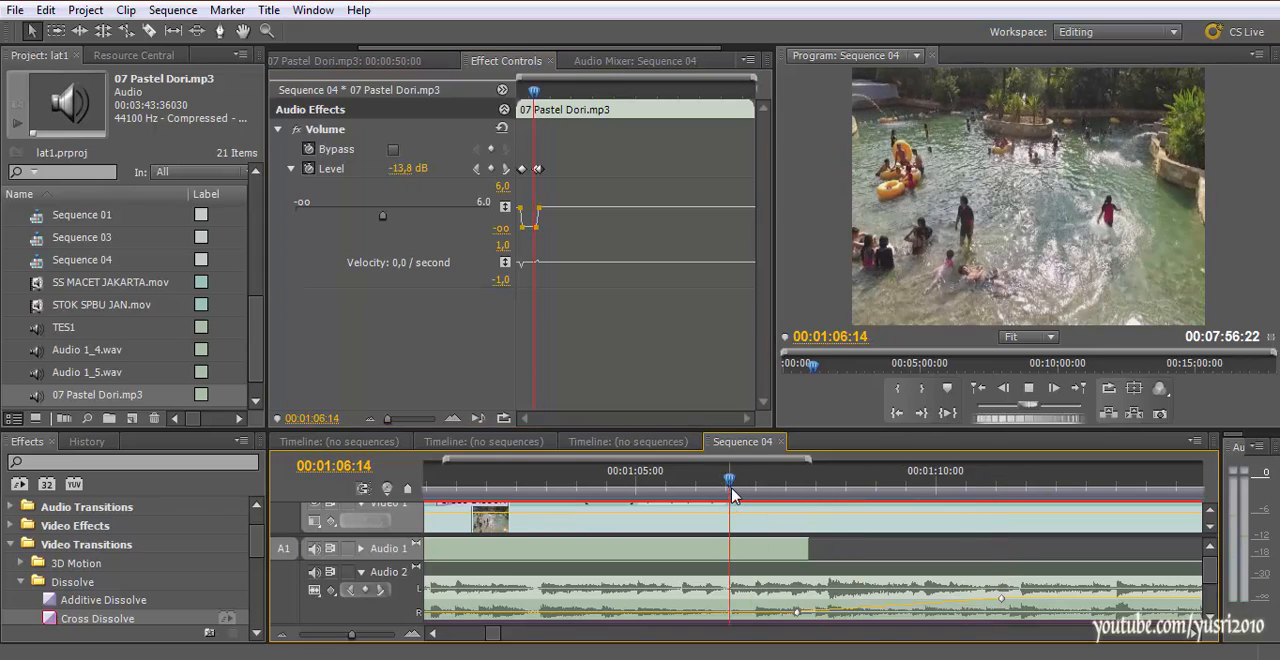
pyautogui.press('space')
pyautogui.press('space')
pyautogui.moveTo(1001, 599); pyautogui.dragTo(849, 592)
pyautogui.moveTo(790, 490); pyautogui.dragTo(760, 491)
pyautogui.press('space')
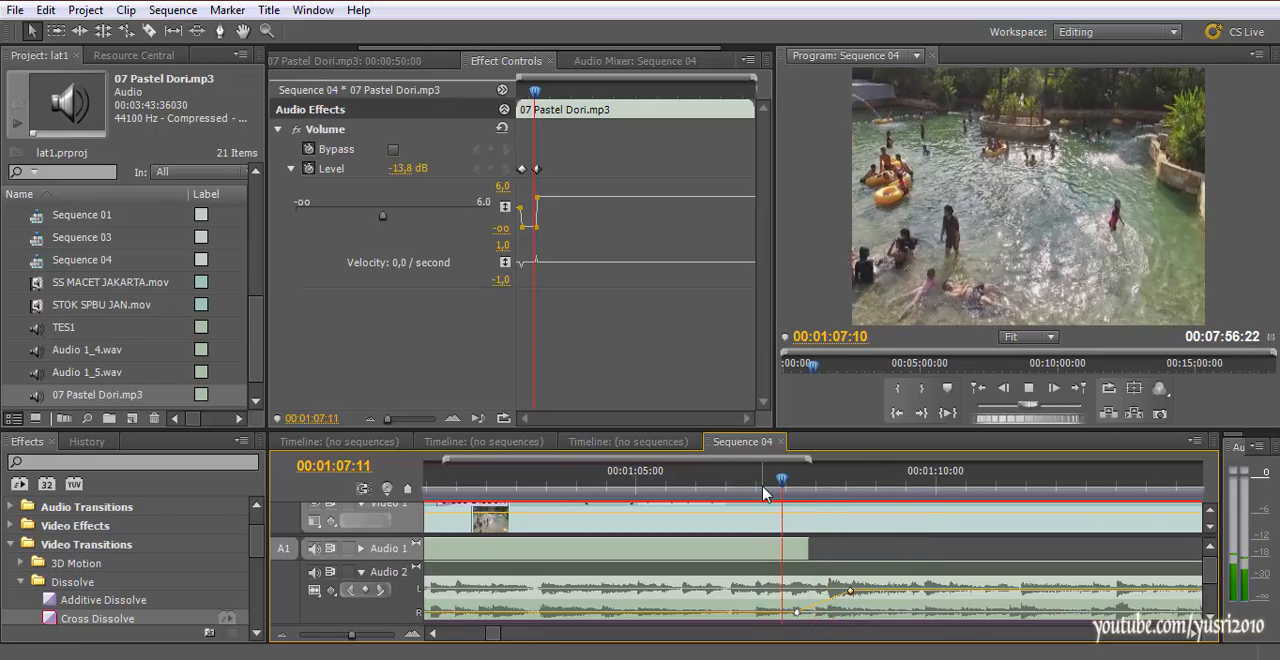
# Shift the music rise's two keyframes to about 00:01:07:05 and 00:01:08:05, raise the second to 4.2 dB, and replay
pyautogui.press('space')
pyautogui.moveTo(851, 593); pyautogui.dragTo(767, 609)
pyautogui.click(775, 484)
pyautogui.press('space')
pyautogui.press('space')
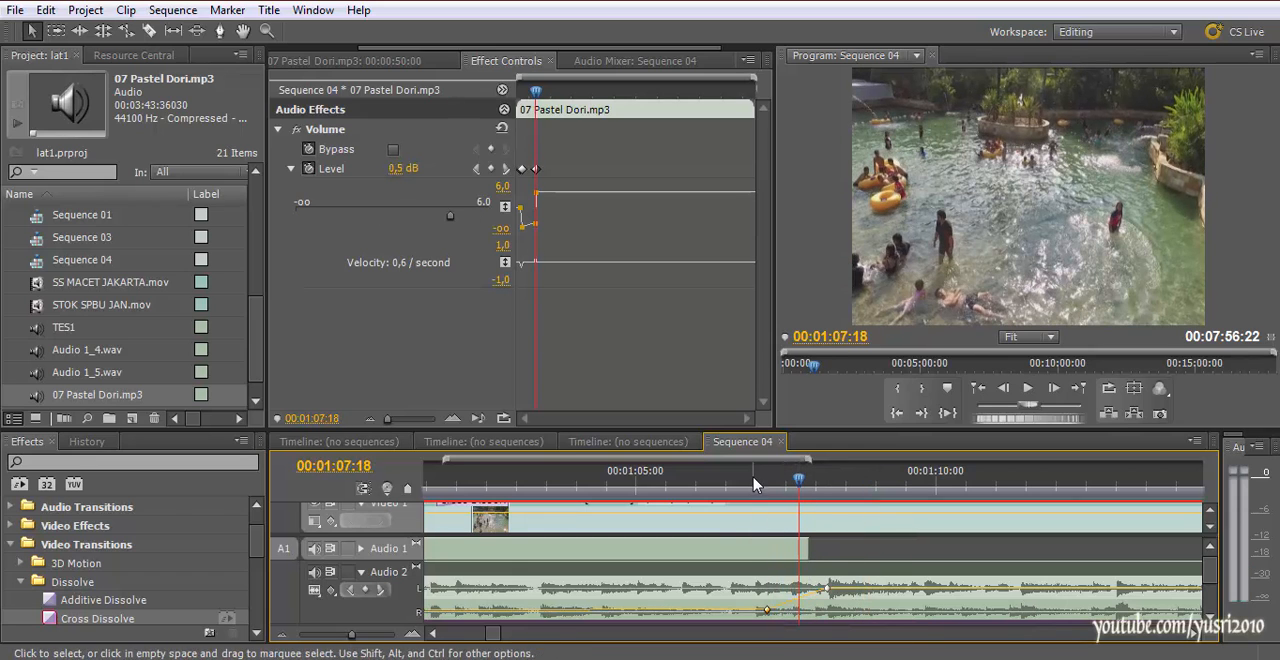
pyautogui.click(737, 481)
pyautogui.press('space')
pyautogui.press('space')
# Move the keyframe that starts the music rise to about 00:01:06:20 and play the result through 00:01:13:21
pyautogui.scroll(-1, 769, 594)
pyautogui.scroll(1, 769, 594)
pyautogui.moveTo(1213, 580); pyautogui.dragTo(1212, 605)
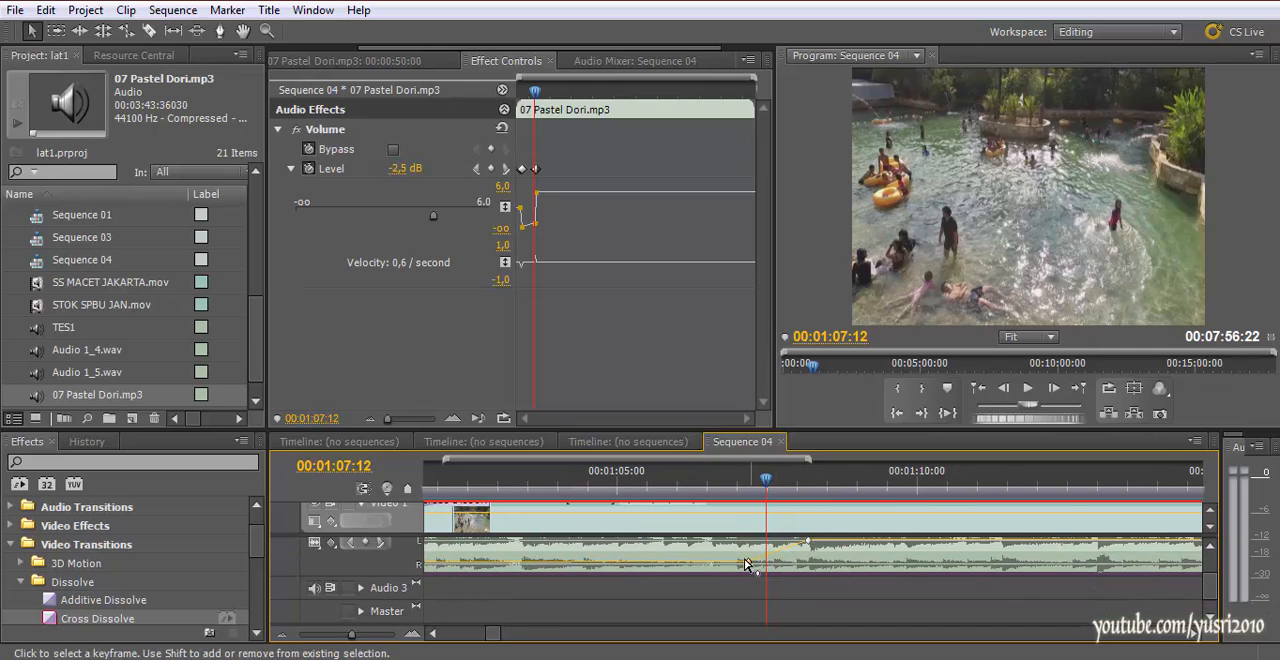
pyautogui.moveTo(750, 563); pyautogui.dragTo(724, 559)
pyautogui.click(710, 480)
pyautogui.press('space')
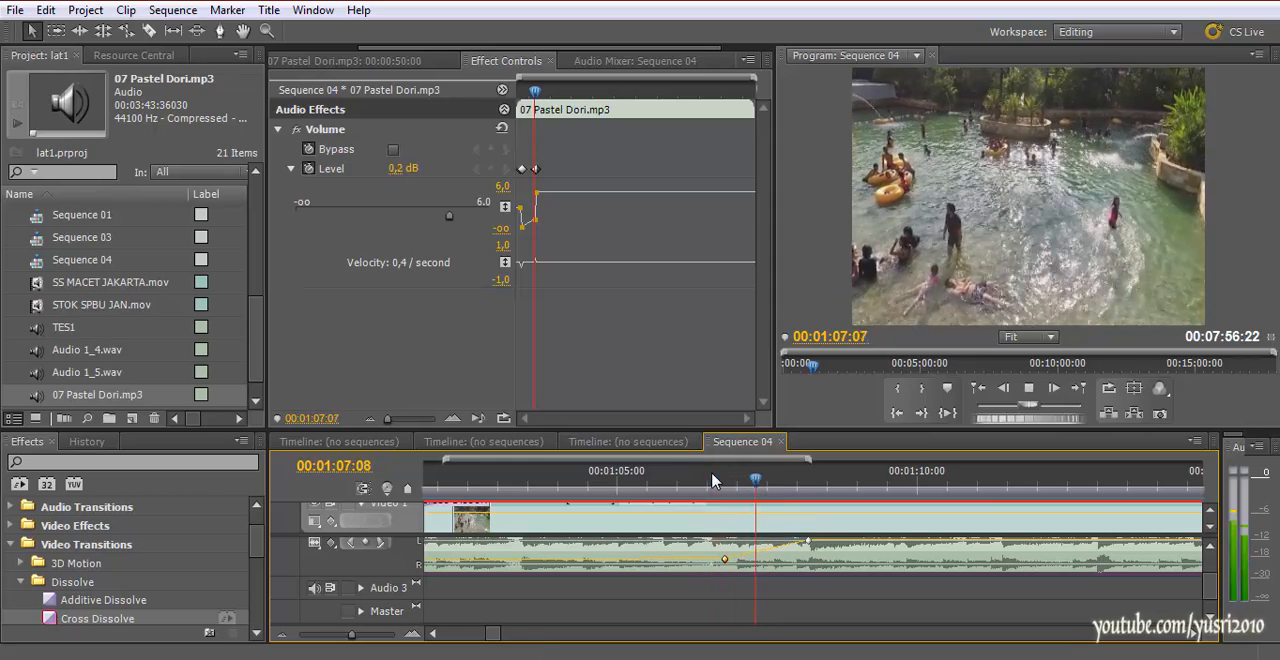
pyautogui.click(620, 483)
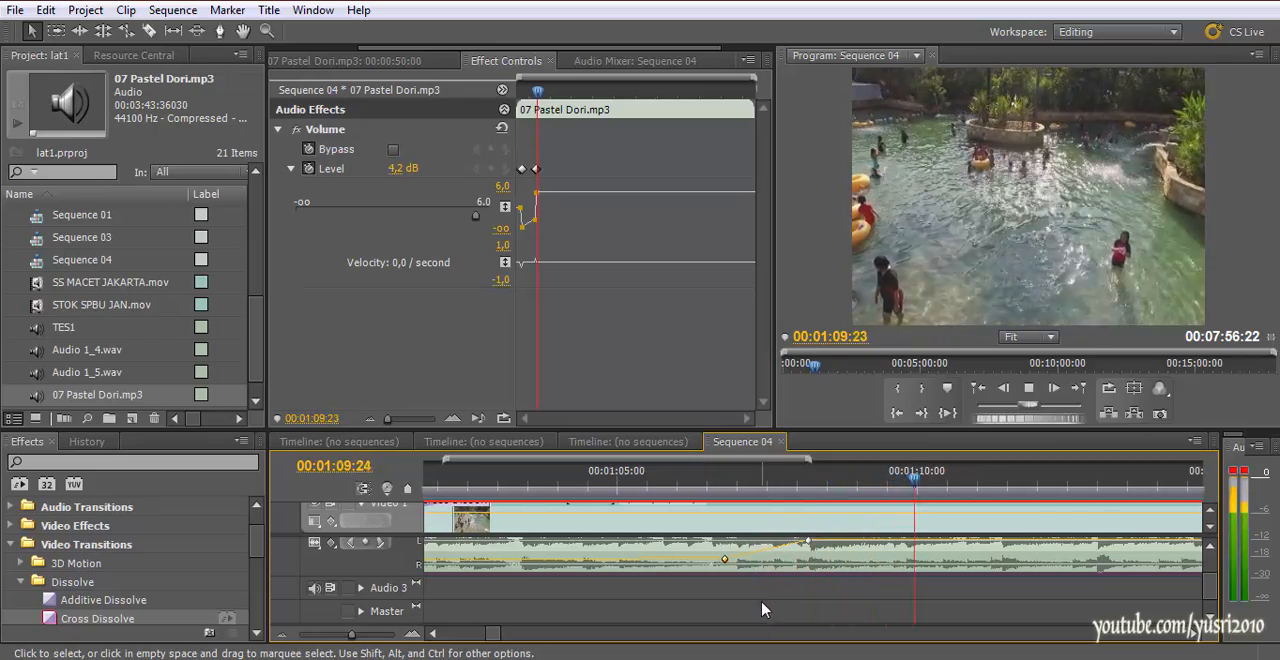
pyautogui.press('-')
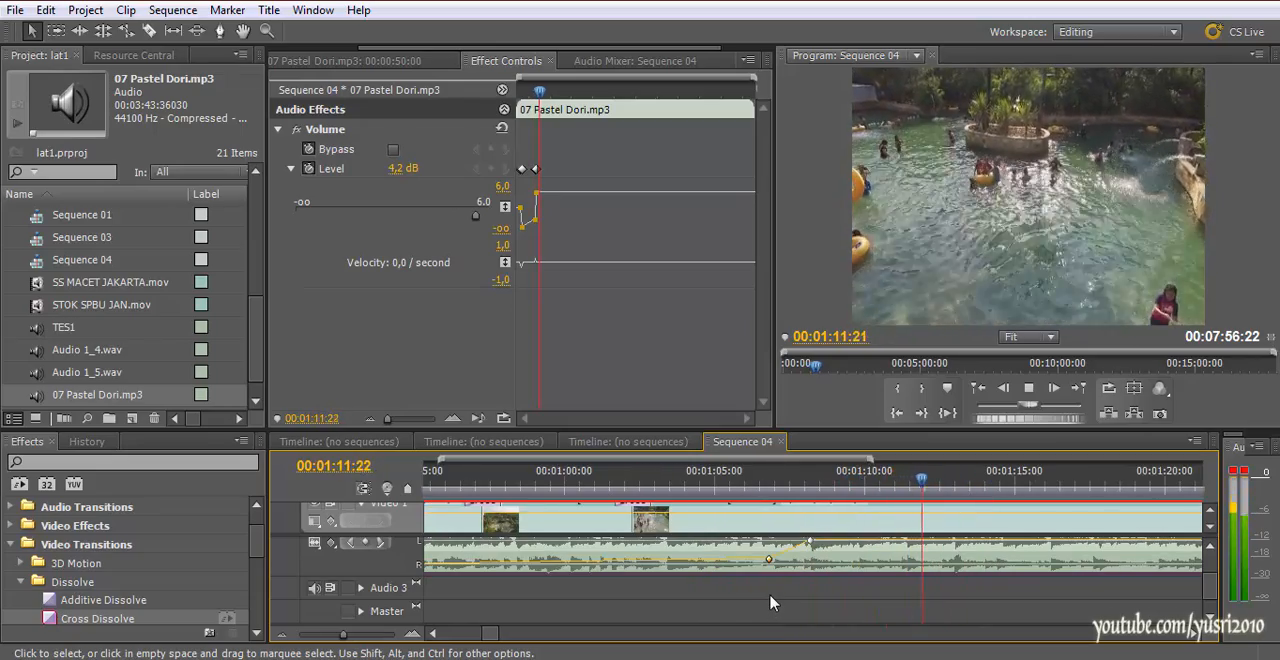
pyautogui.press('-')
pyautogui.press('-')
pyautogui.press('space')
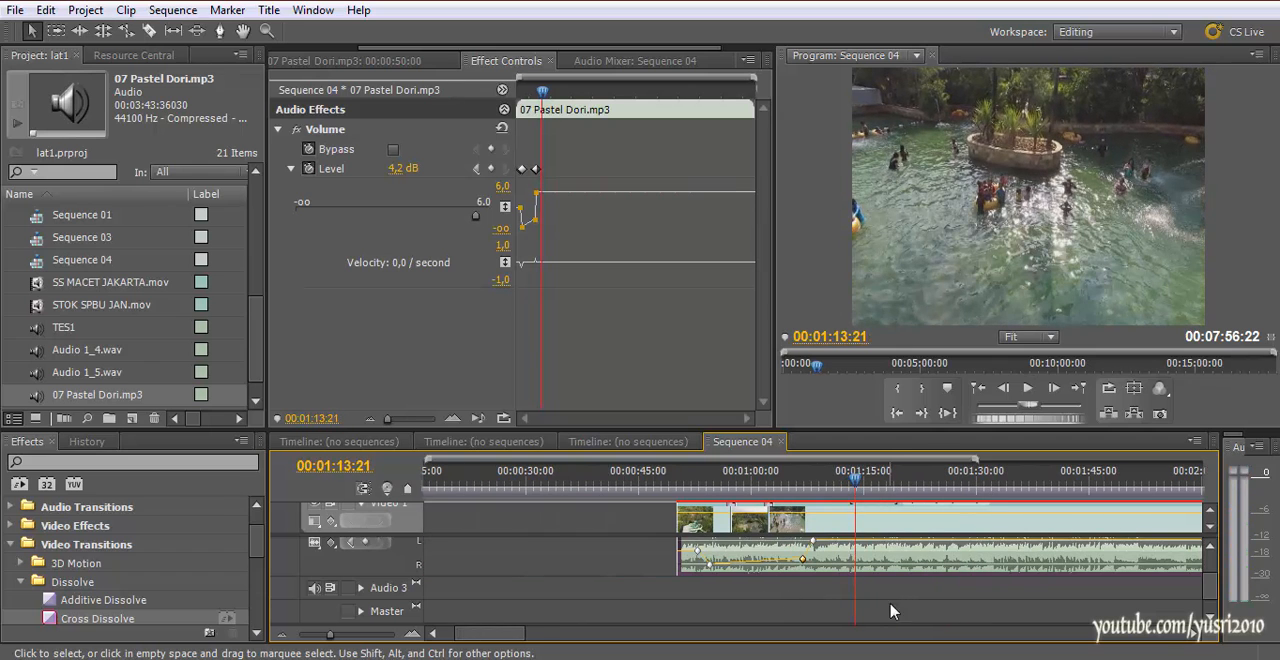
# Enlarge the timeline area and collapse the Video 1 and Audio 2 tracks
pyautogui.moveTo(514, 634); pyautogui.dragTo(553, 645)
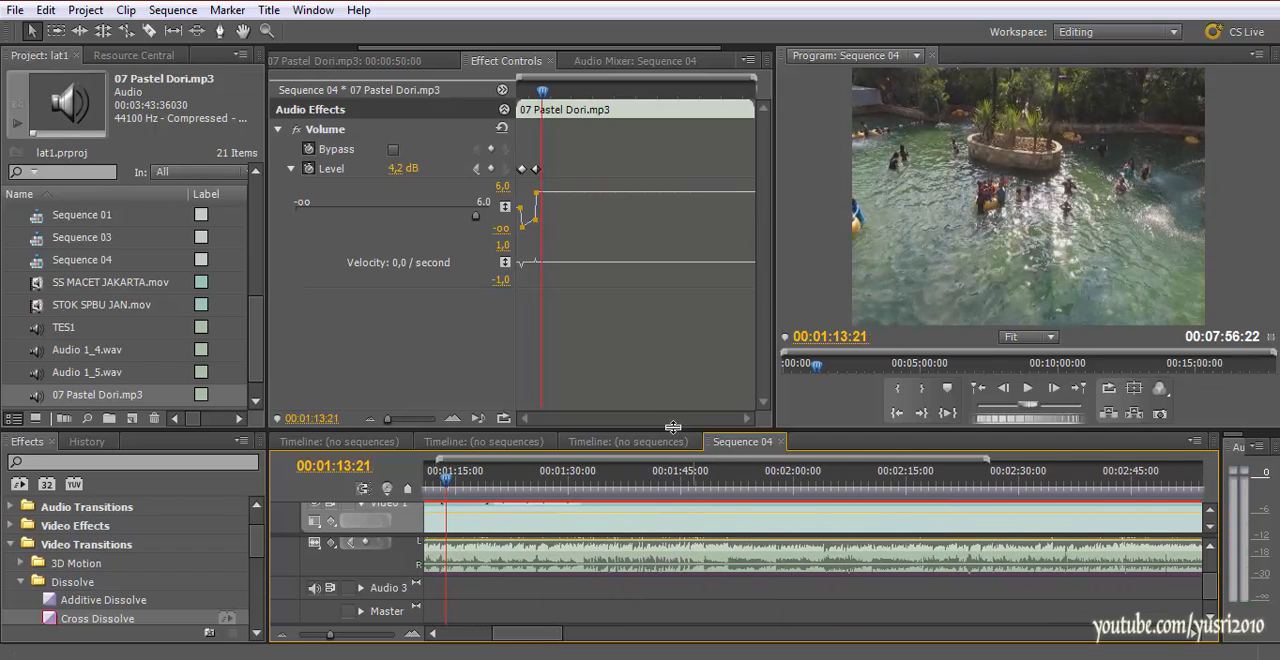
pyautogui.moveTo(673, 428); pyautogui.dragTo(673, 374)
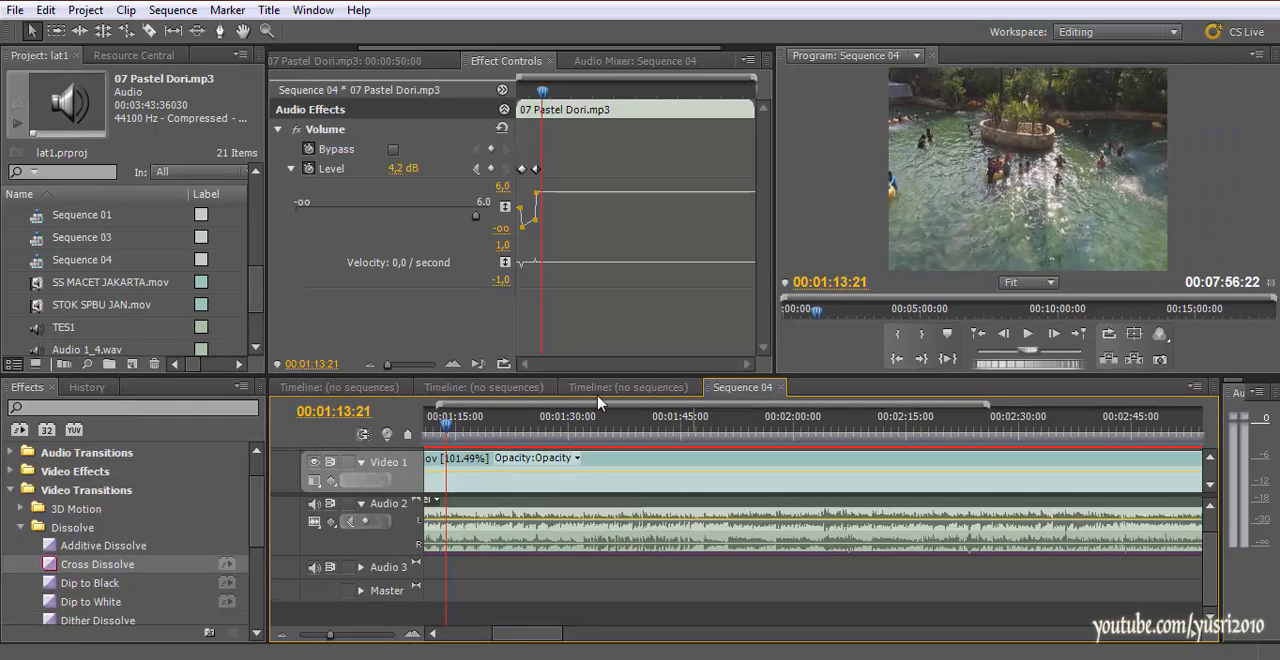
pyautogui.click(361, 464)
pyautogui.scroll(2, 356, 500)
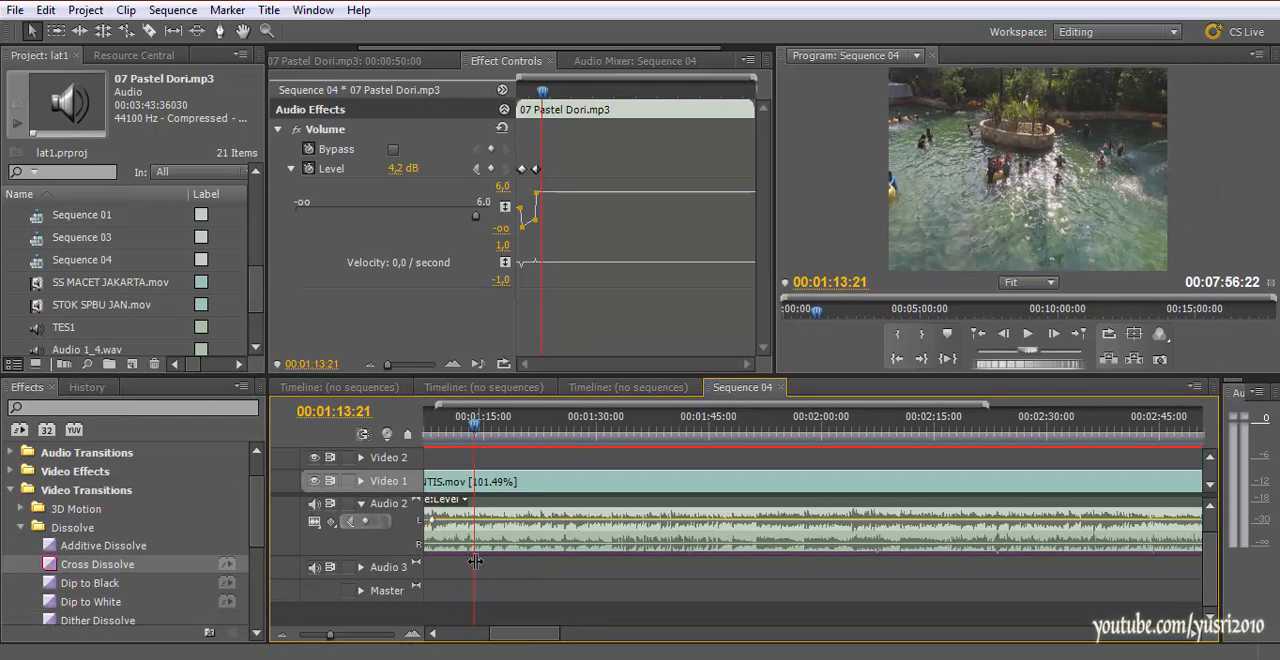
pyautogui.click(360, 505)
pyautogui.scroll(3, 586, 443)
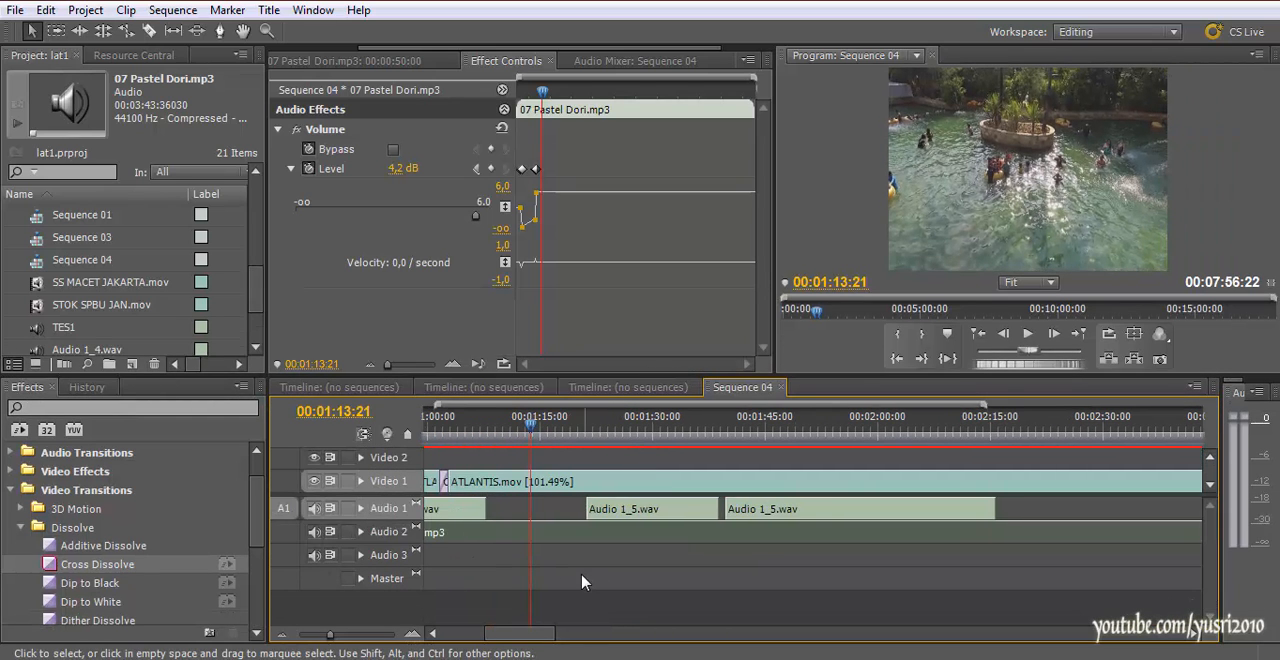
# Cut ATLANTIS.mov at about 00:01:13:19 and 07 Pastel Dori.mp3 at about 00:01:14:03 with the Razor tool
pyautogui.moveTo(593, 430); pyautogui.dragTo(596, 436)
pyautogui.press('c')
pyautogui.click(598, 483)
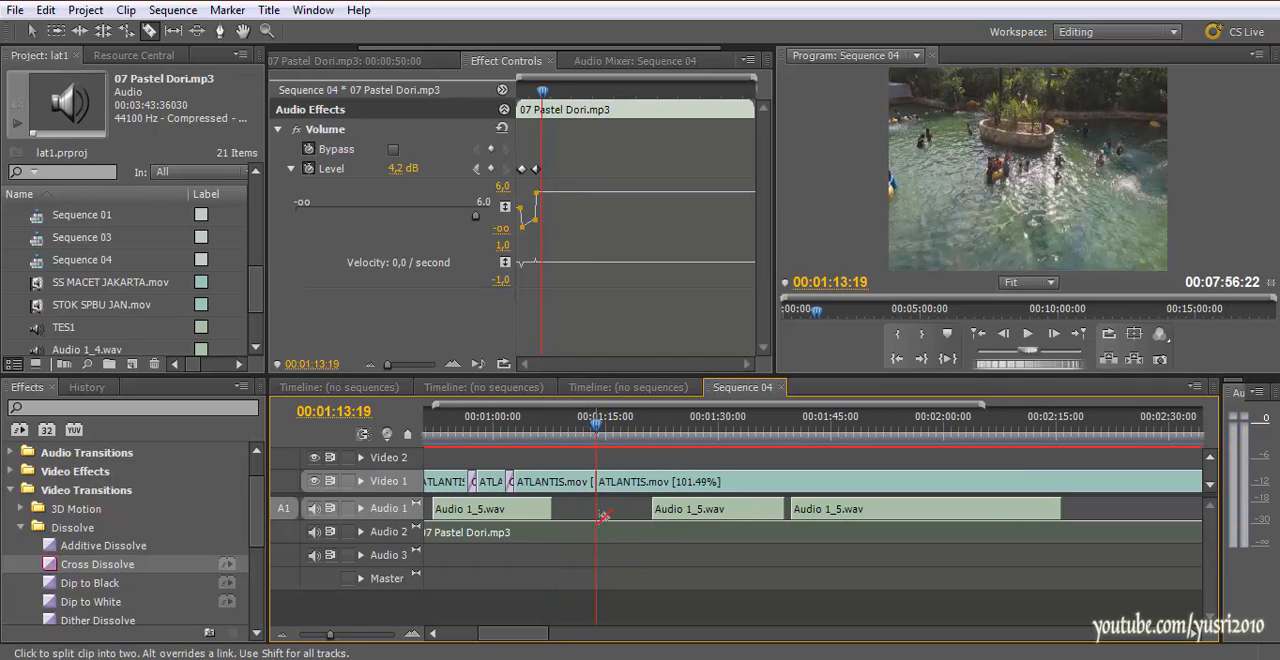
pyautogui.click(601, 531)
pyautogui.press('v')
# Place the playhead at 00:01:11:19 and delete all video, narration and music clips after the cuts
pyautogui.moveTo(624, 433); pyautogui.dragTo(583, 587)
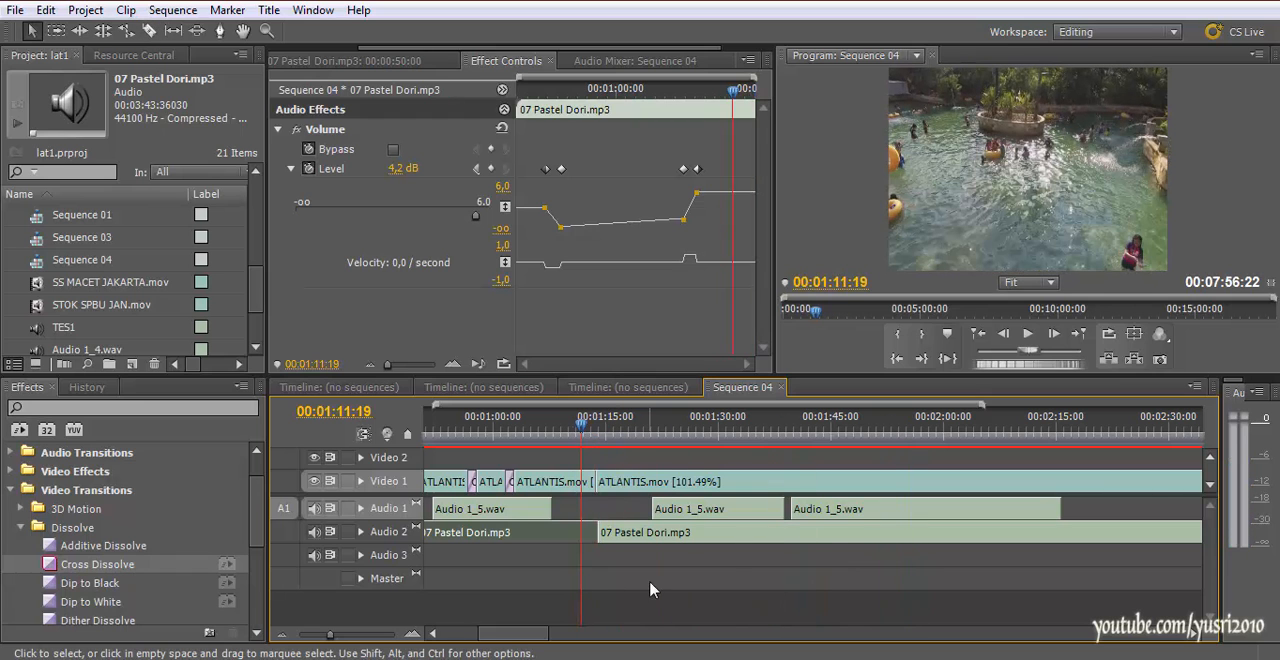
pyautogui.click(648, 573)
pyautogui.moveTo(619, 459); pyautogui.dragTo(873, 567)
pyautogui.press('Delete')
pyautogui.press('-')
pyautogui.press('-')
pyautogui.press('=')
pyautogui.press('=')
pyautogui.press('=')
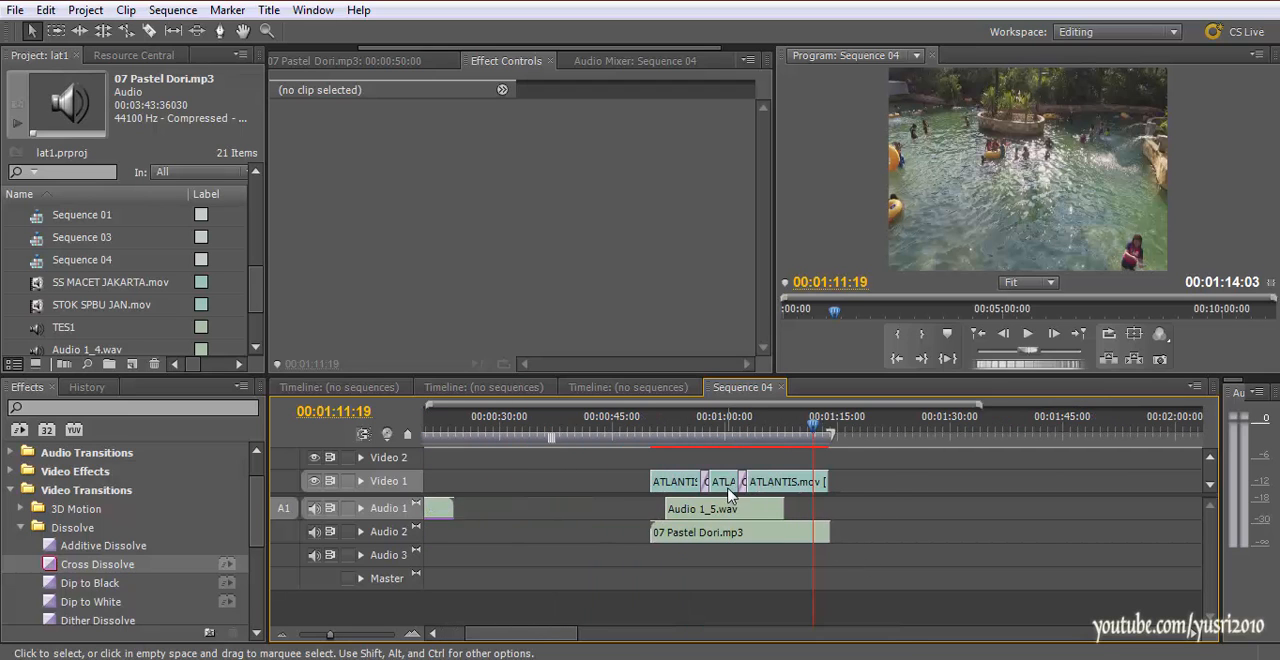
# Mark the sequence's In point at 00:00:50:03 and Out point at 00:01:13:24, and save the project
pyautogui.click(487, 440)
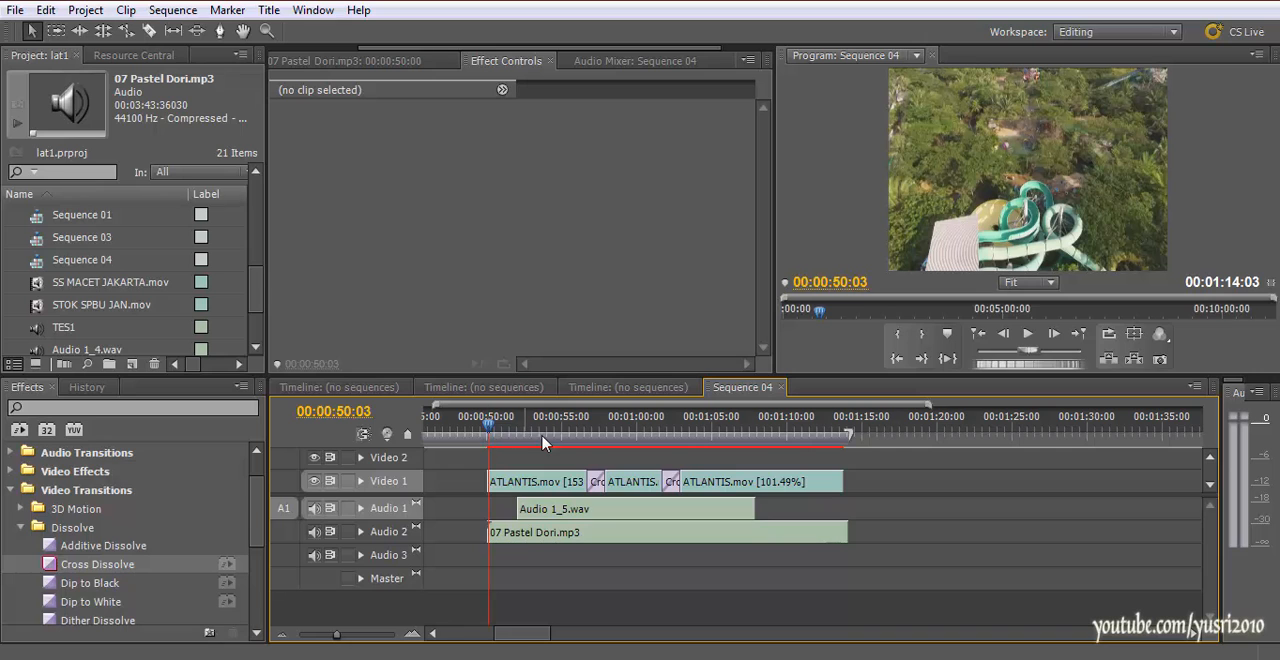
pyautogui.press('i')
pyautogui.moveTo(822, 434); pyautogui.dragTo(845, 434)
pyautogui.press('o')
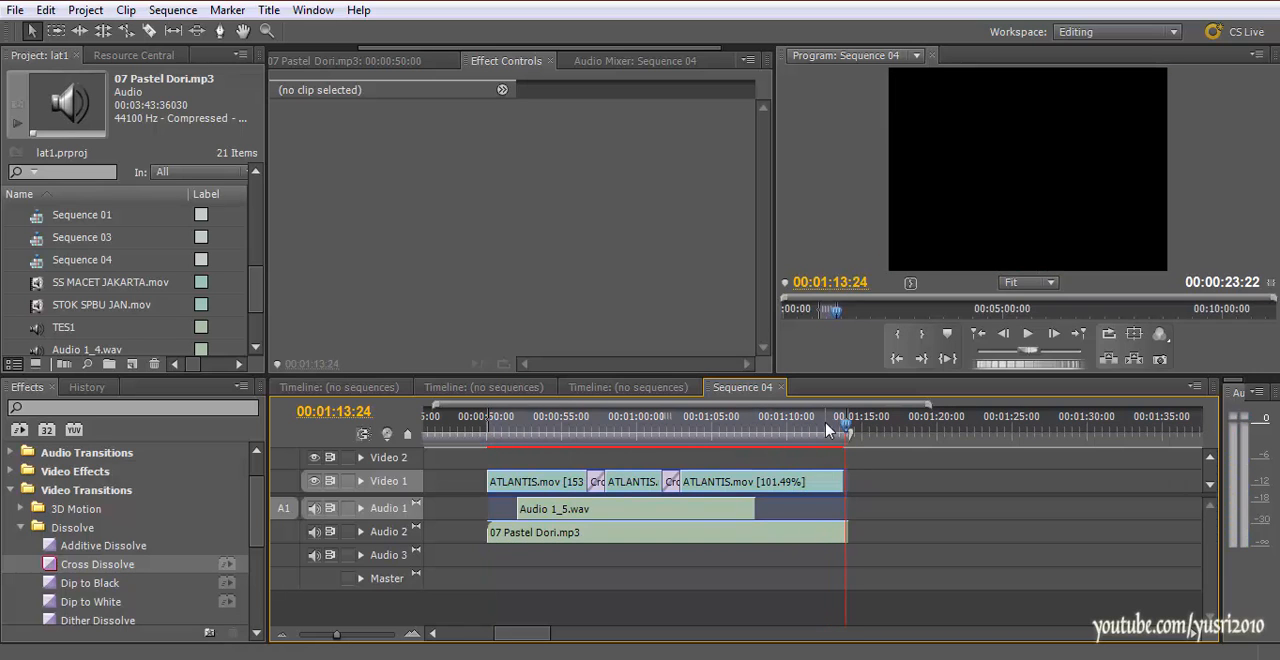
pyautogui.hotkey('ctrl', 's')
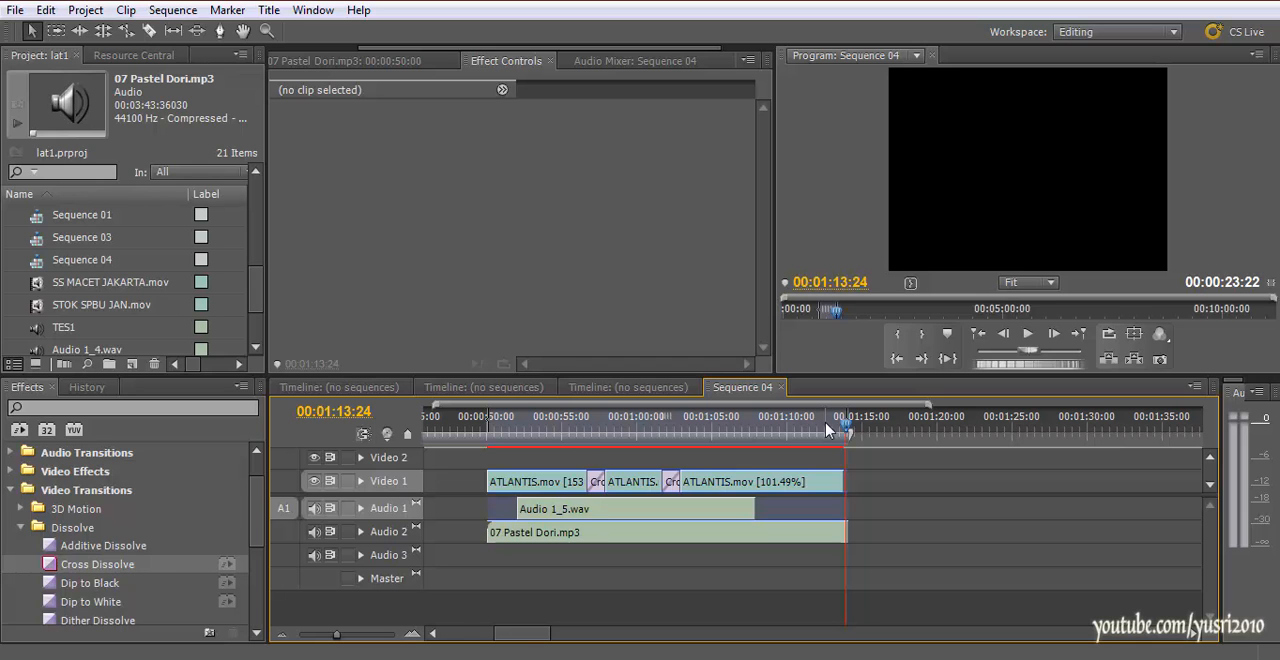
# Try trimming the start of 07 Pastel Dori.mp3 to 00:00:50:11, and undo the trim
pyautogui.moveTo(845, 434); pyautogui.dragTo(489, 441)
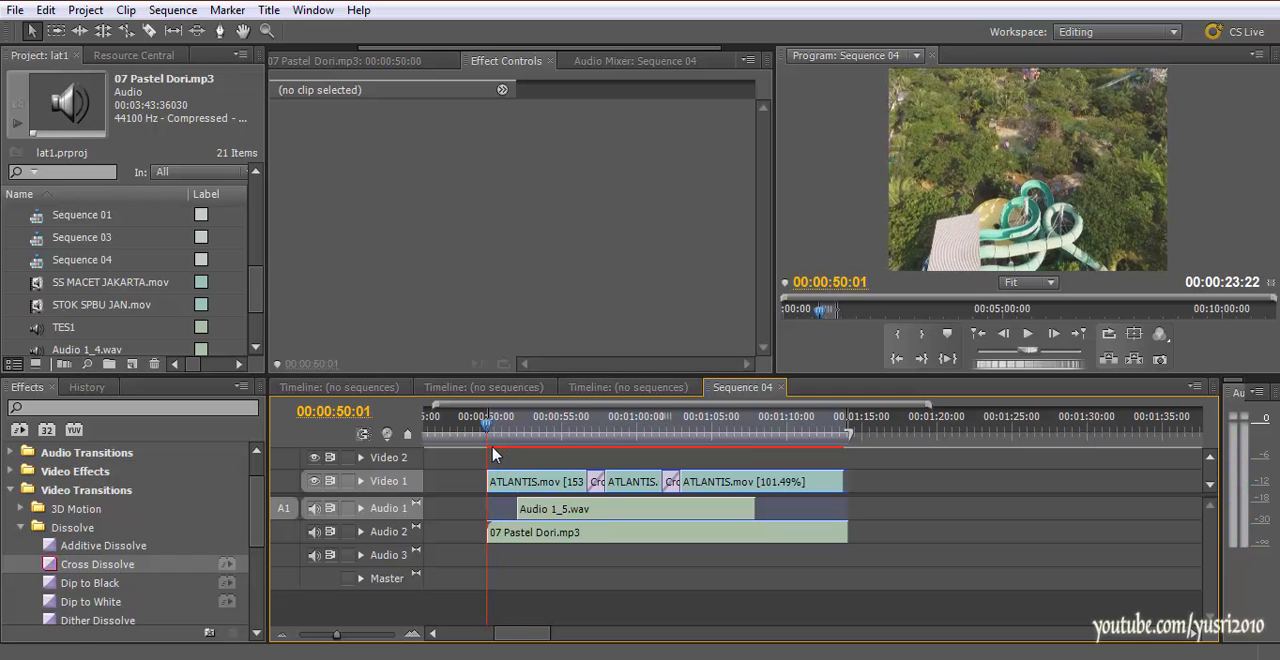
pyautogui.moveTo(487, 532); pyautogui.dragTo(494, 532)
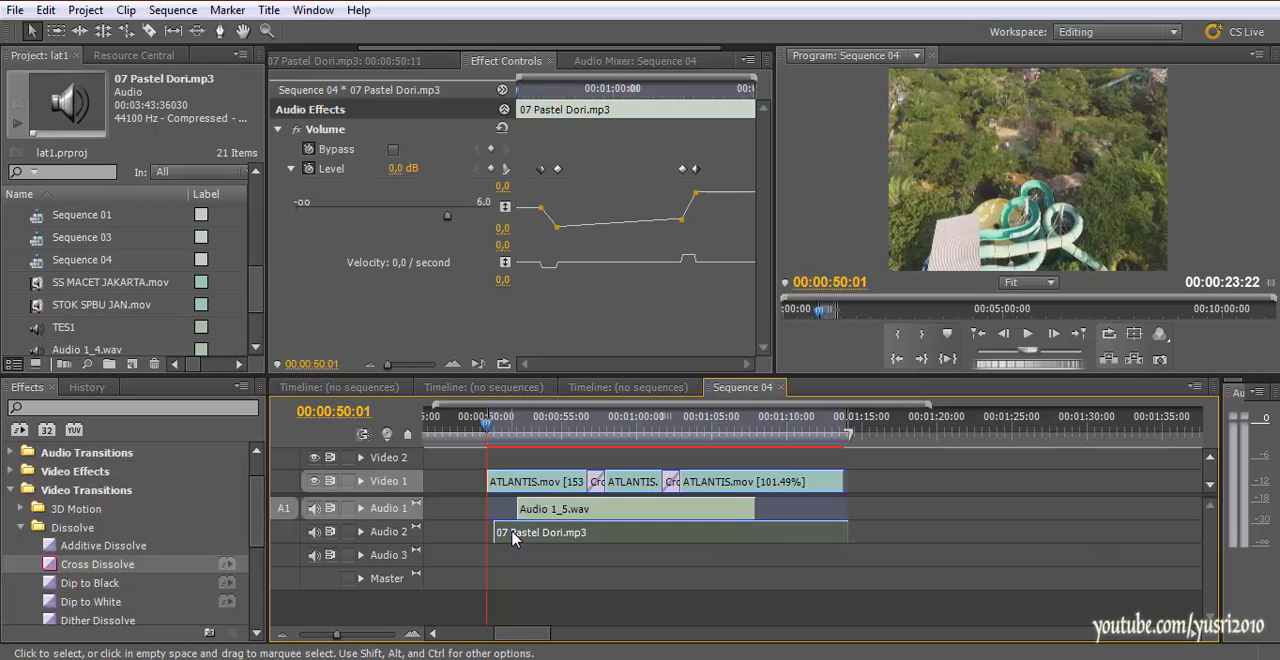
pyautogui.hotkey('ctrl', 'z')
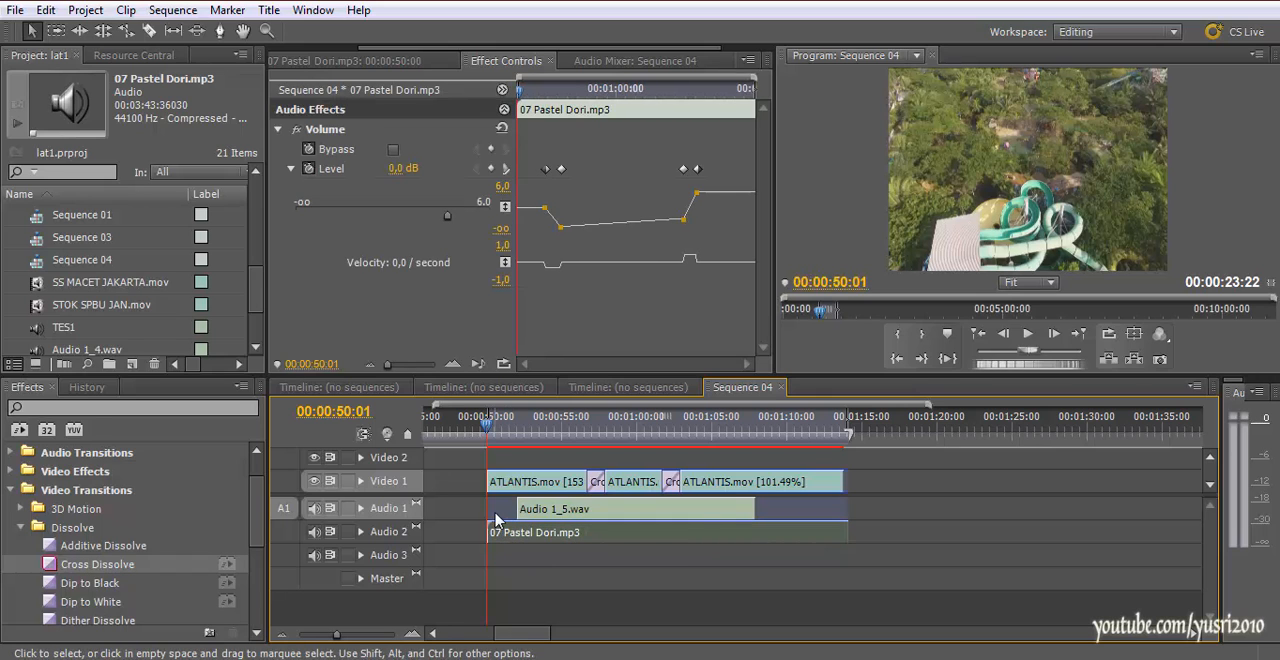
# Render the sequence's video previews, stop playback and return the playhead to about 00:00:51:00
pyautogui.press('Return')
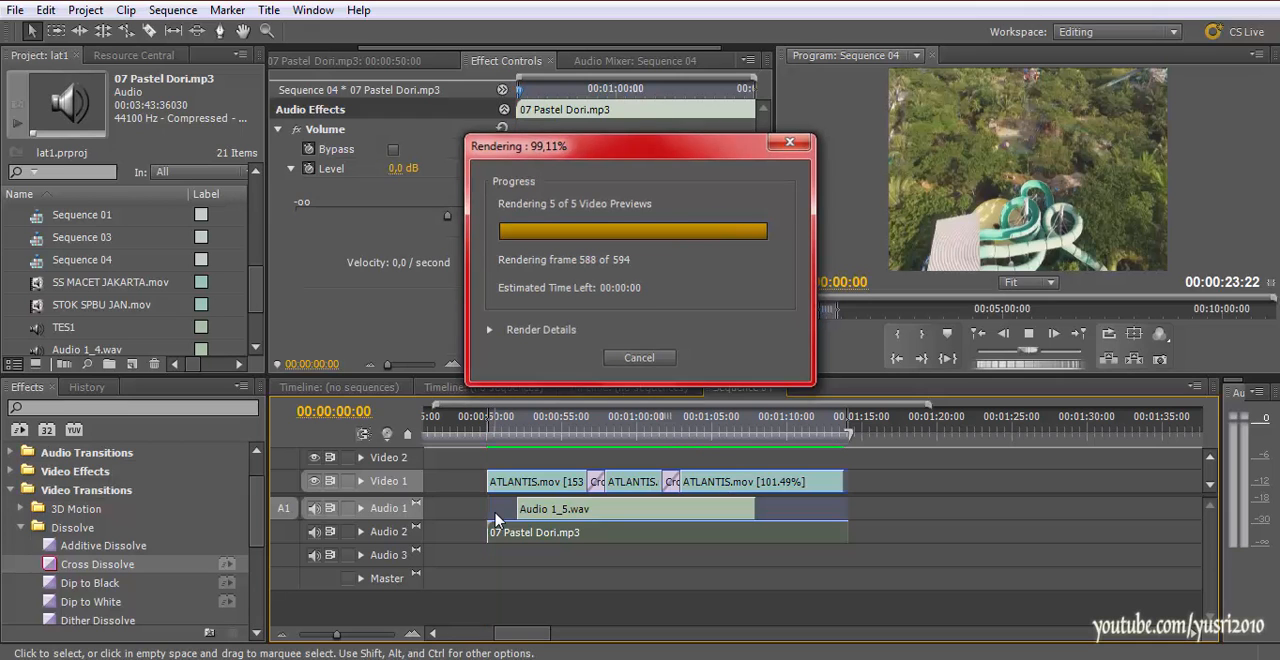
pyautogui.press('space')
pyautogui.press('-')
pyautogui.press('-')
pyautogui.moveTo(621, 424); pyautogui.dragTo(614, 424)
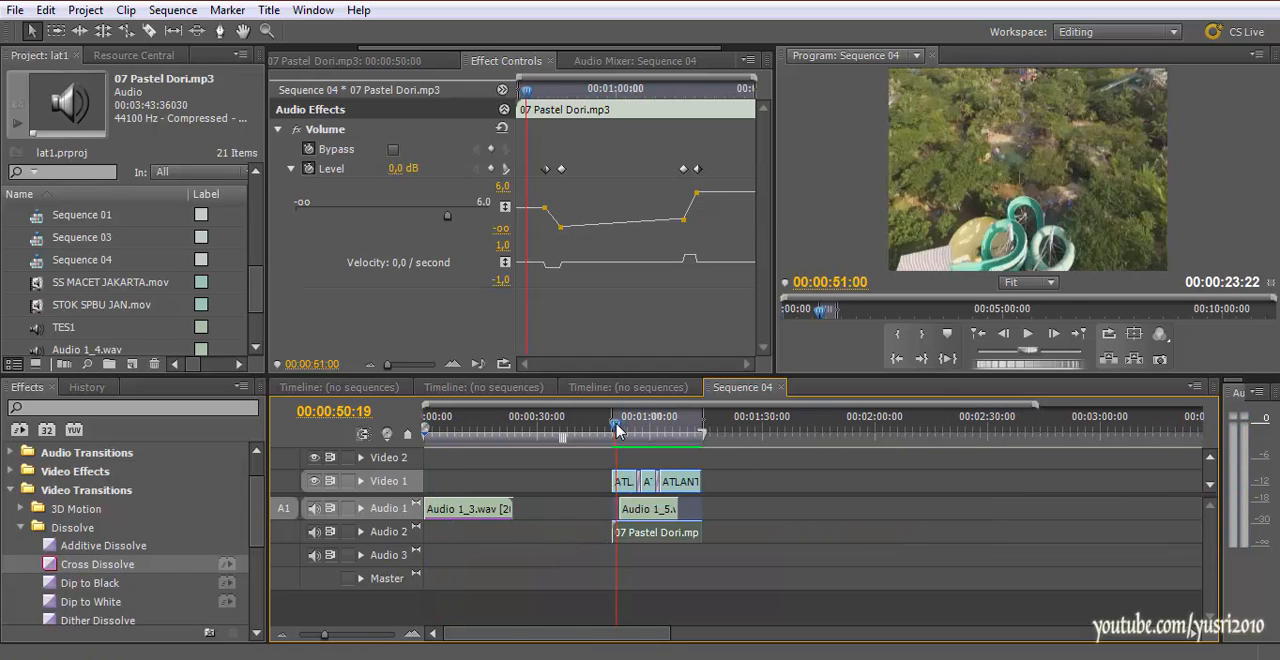
# Play the start of the rendered ATLANTIS.mov section from 00:00:50:06 to 00:00:51:15
pyautogui.press('=')
pyautogui.press('=')
pyautogui.press('-')
pyautogui.press('-')
pyautogui.click(926, 491)
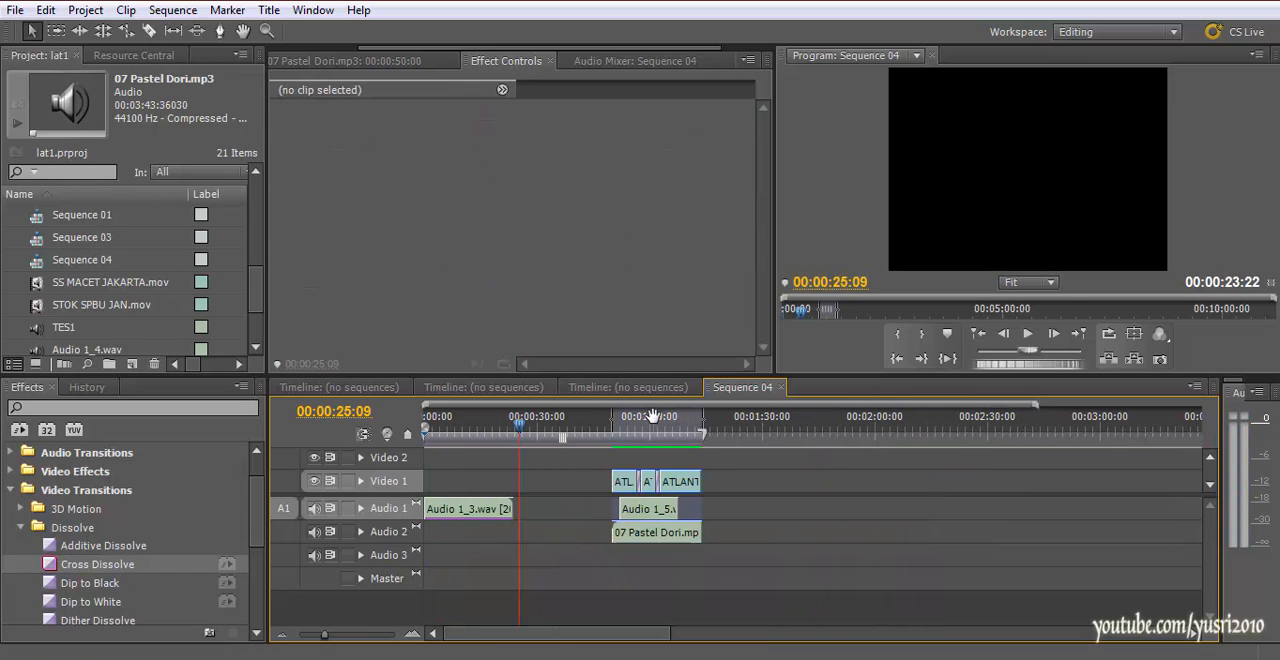
pyautogui.press('=')
pyautogui.press('=')
pyautogui.press('-')
pyautogui.click(792, 433)
pyautogui.moveTo(796, 436); pyautogui.dragTo(803, 441)
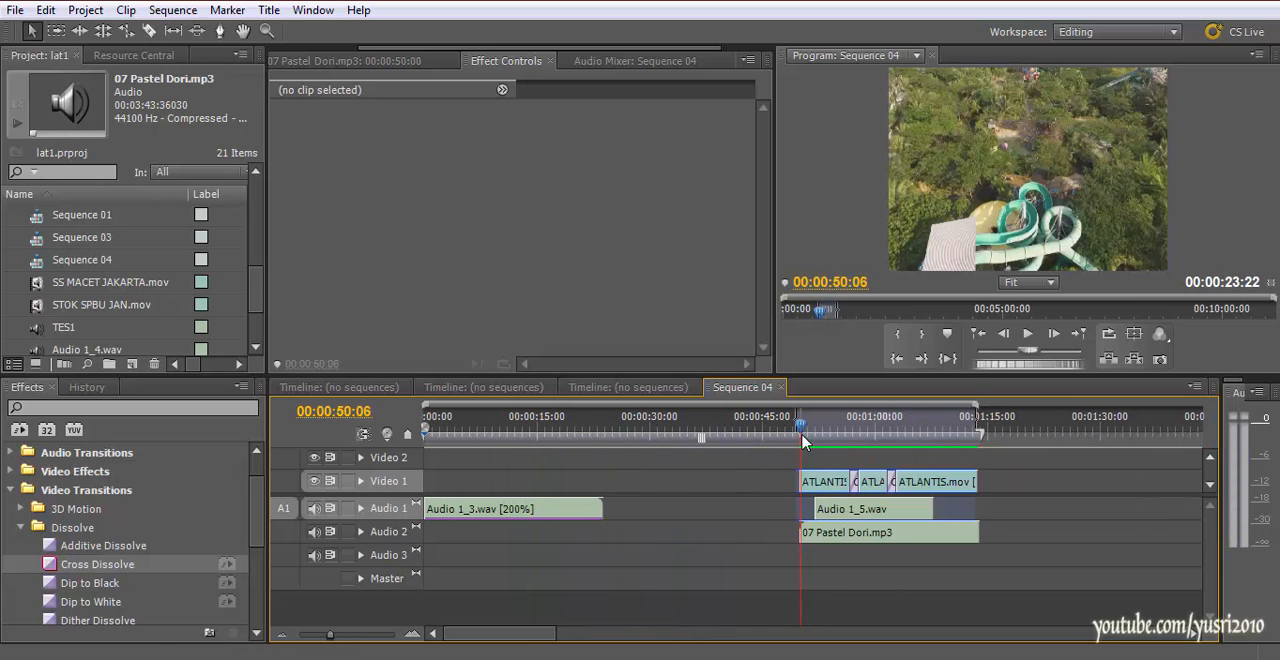
pyautogui.press('space')
pyautogui.click(792, 428)
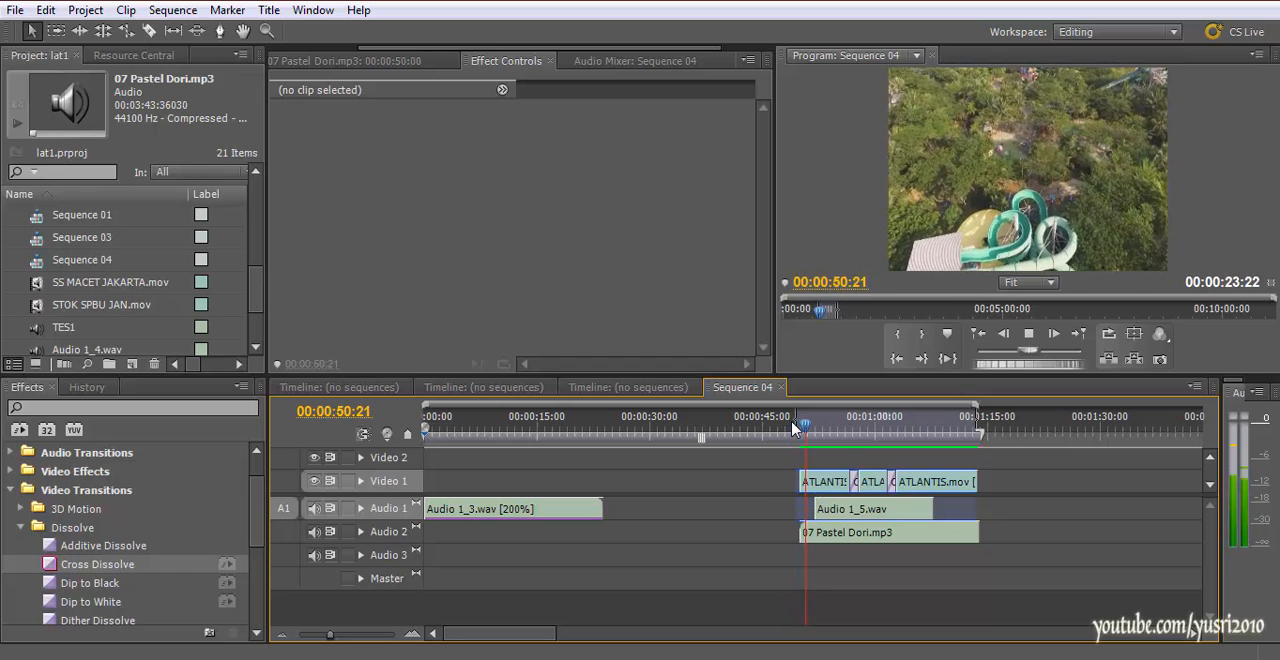
pyautogui.press('space')
# Expand the Audio 2 track, apply Constant Gain crossfades to both ends of 07 Pastel Dori.mp3 and play the opening
pyautogui.scroll(1, 100, 525)
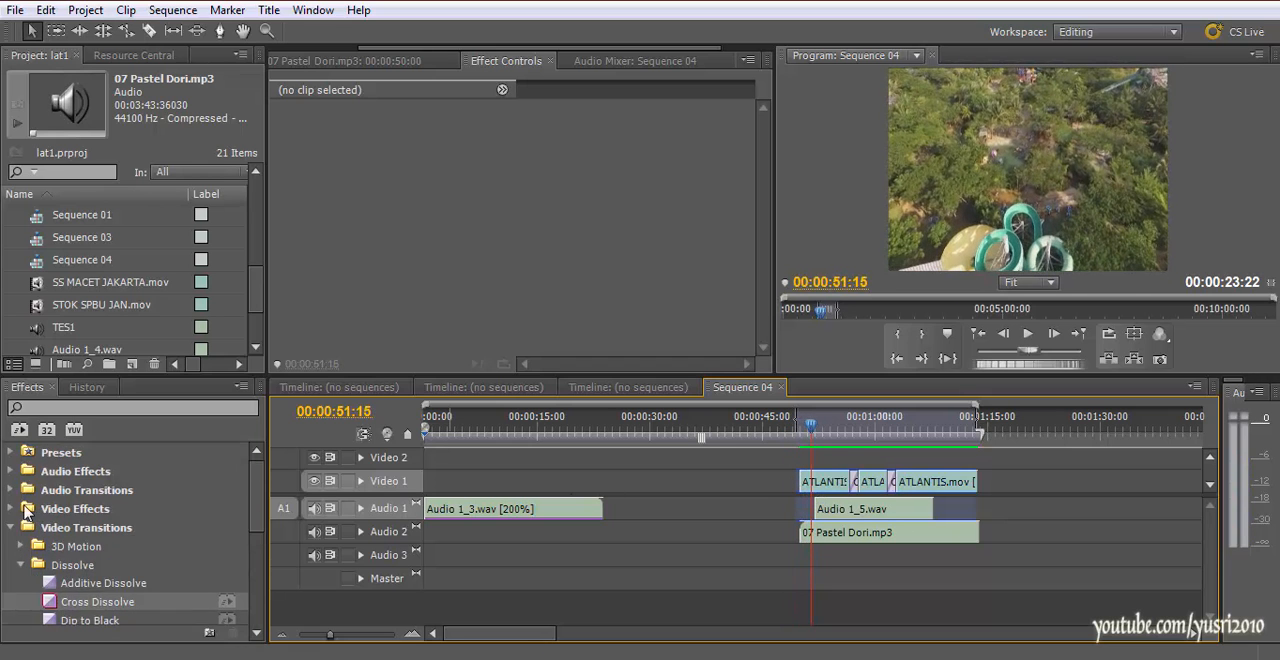
pyautogui.click(12, 490)
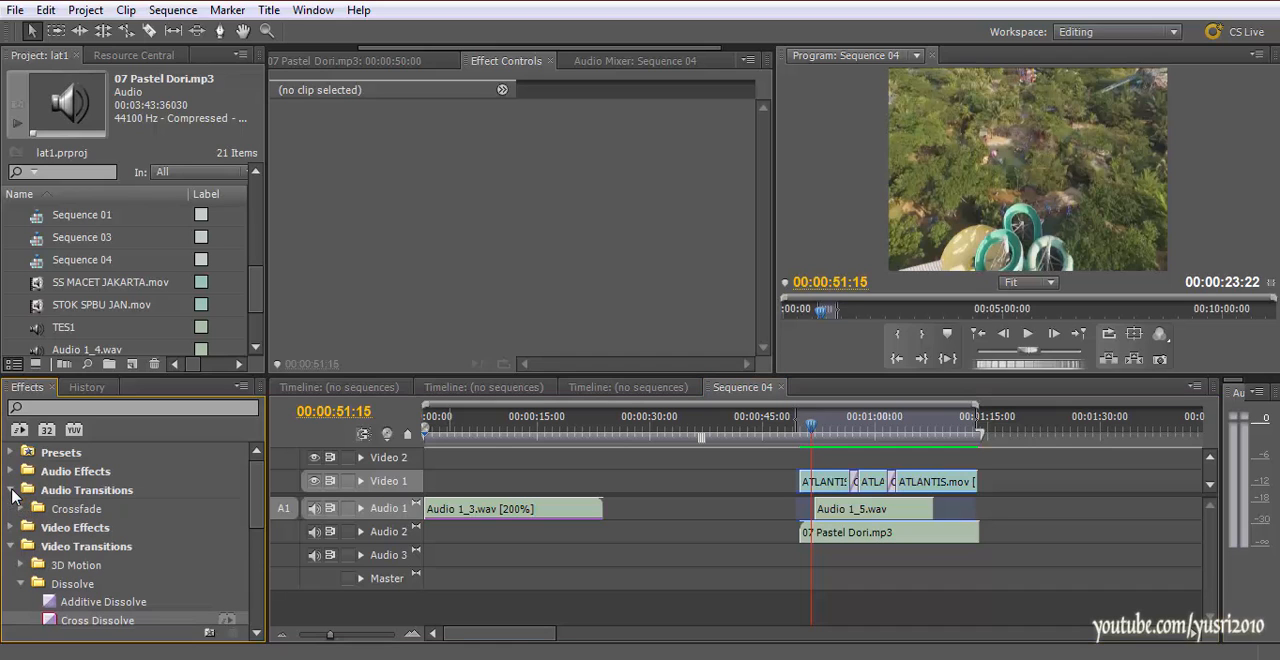
pyautogui.click(361, 533)
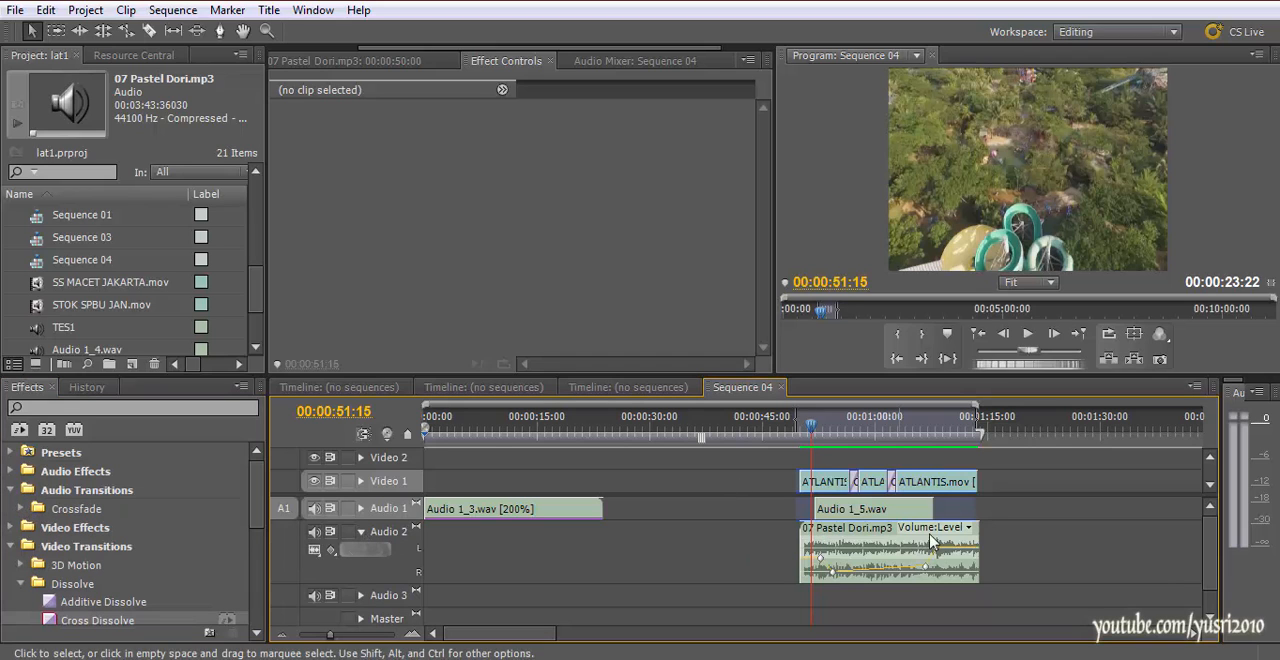
pyautogui.click(21, 509)
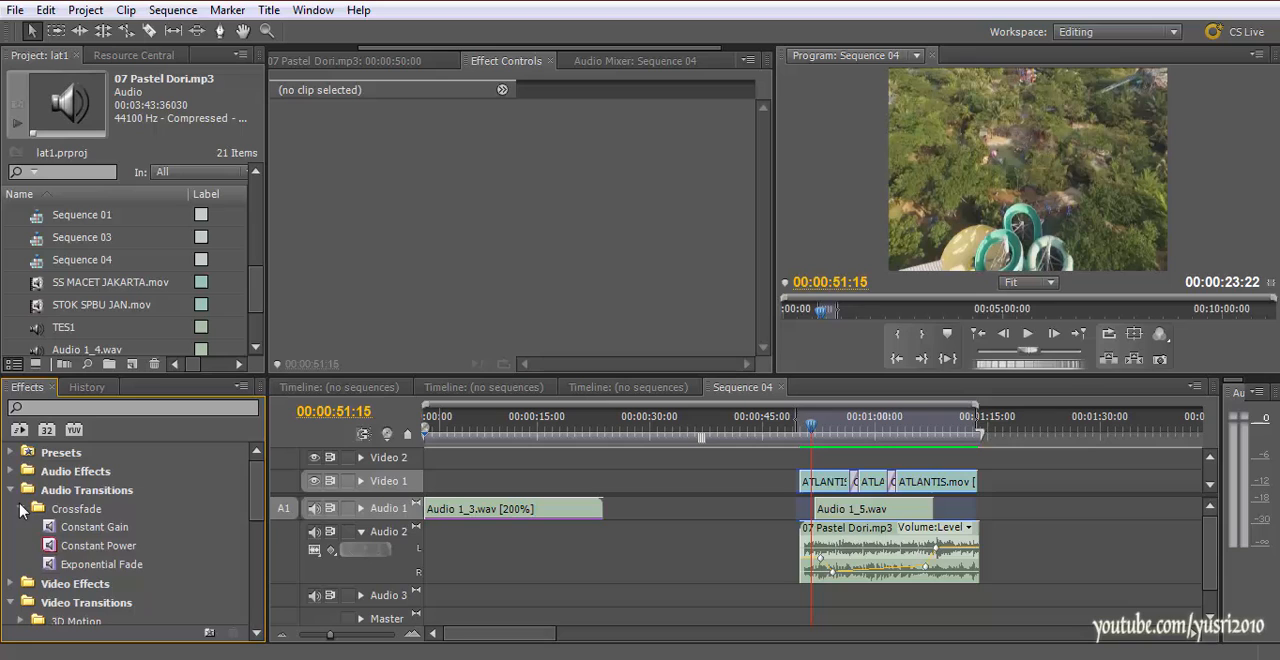
pyautogui.click(95, 531)
pyautogui.moveTo(98, 537); pyautogui.dragTo(808, 558)
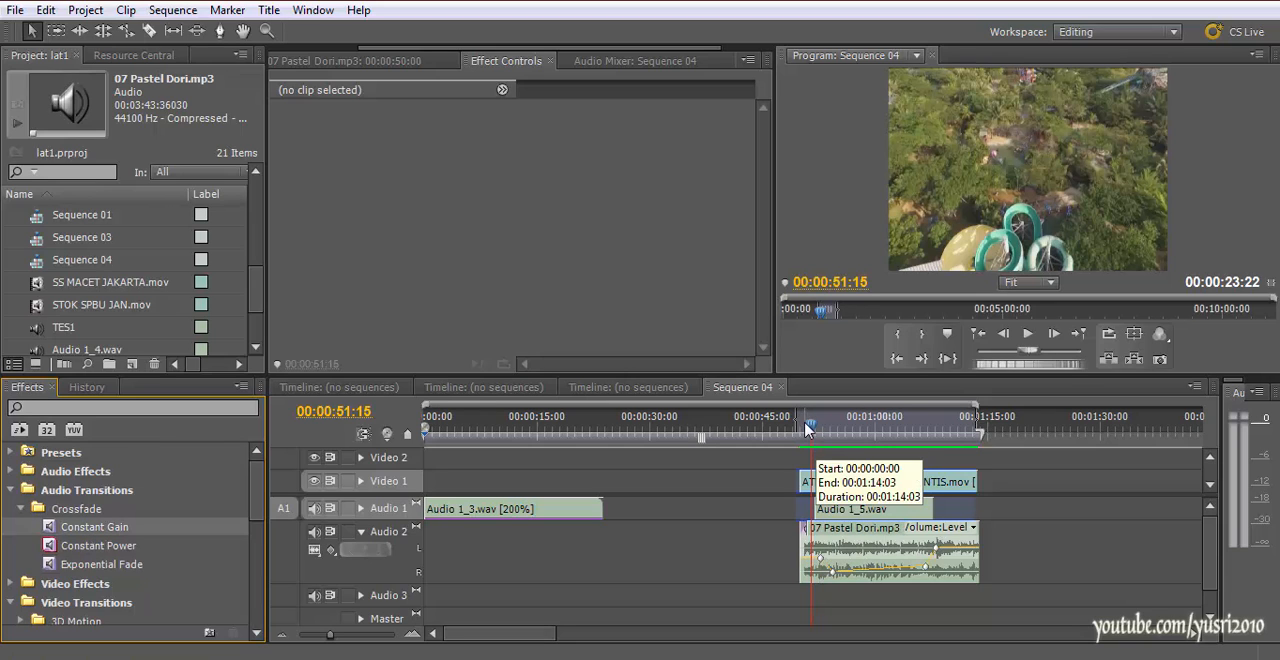
pyautogui.moveTo(50, 533); pyautogui.dragTo(980, 555)
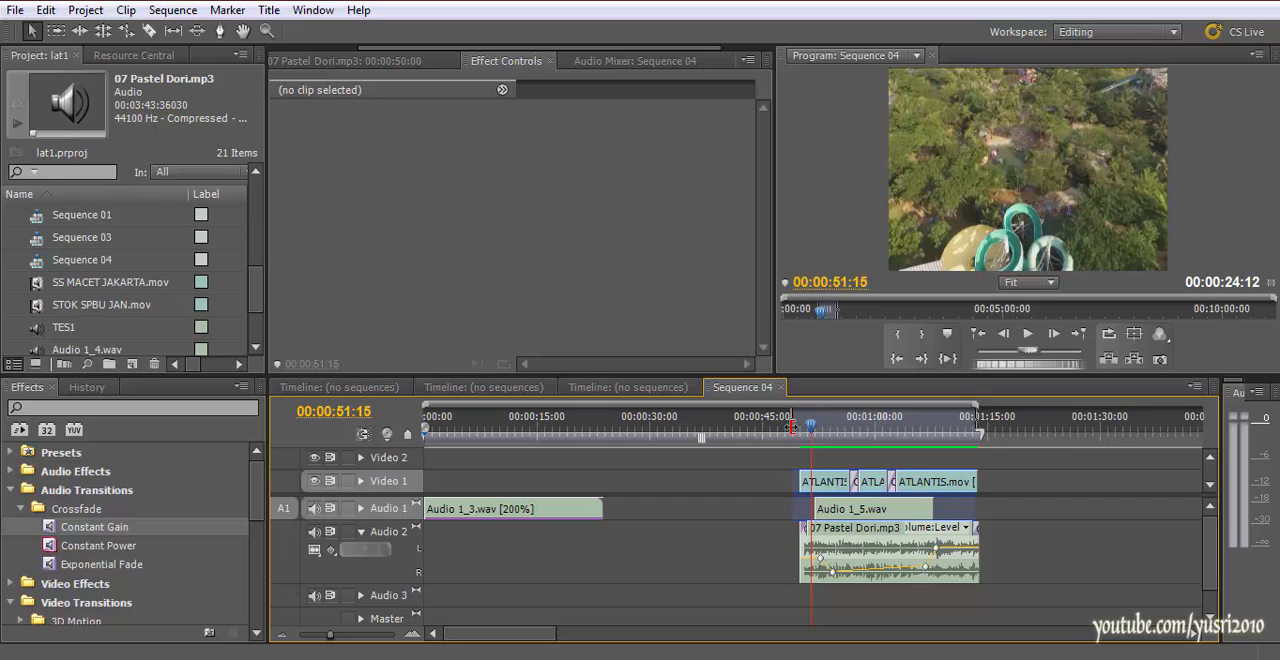
pyautogui.click(784, 431)
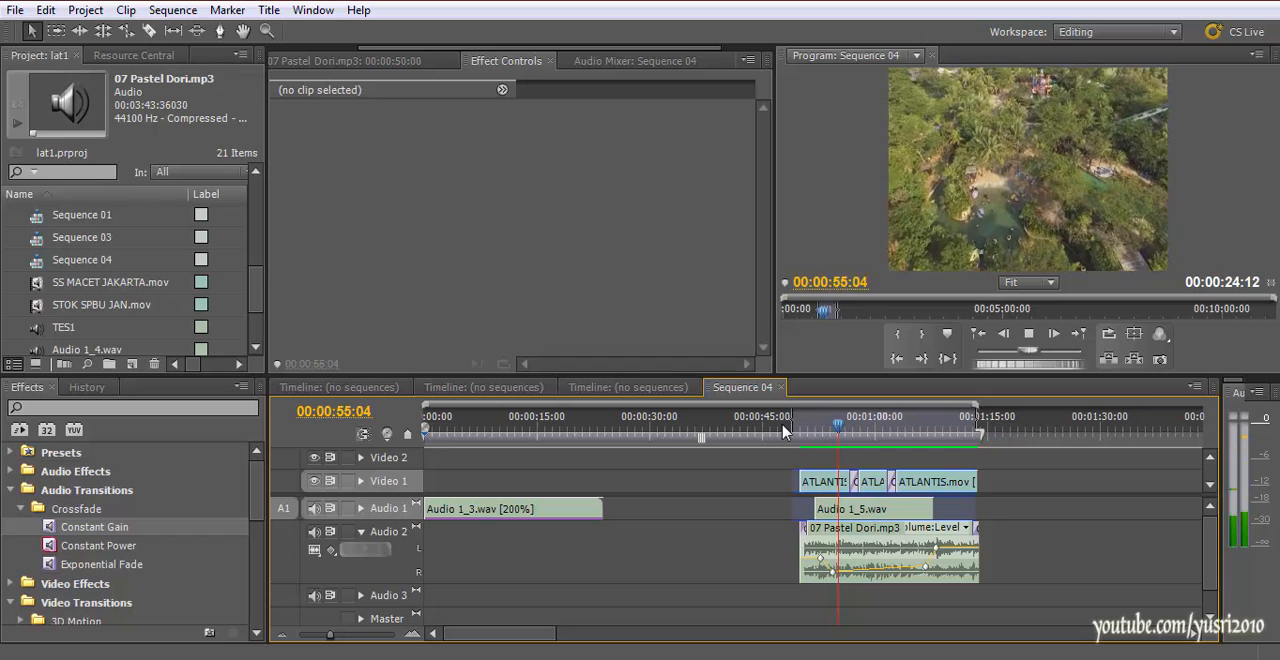
# Expand the Audio 1 track, select Audio 1_5.wav and collapse the Crossfade folder of audio transitions
pyautogui.click(361, 508)
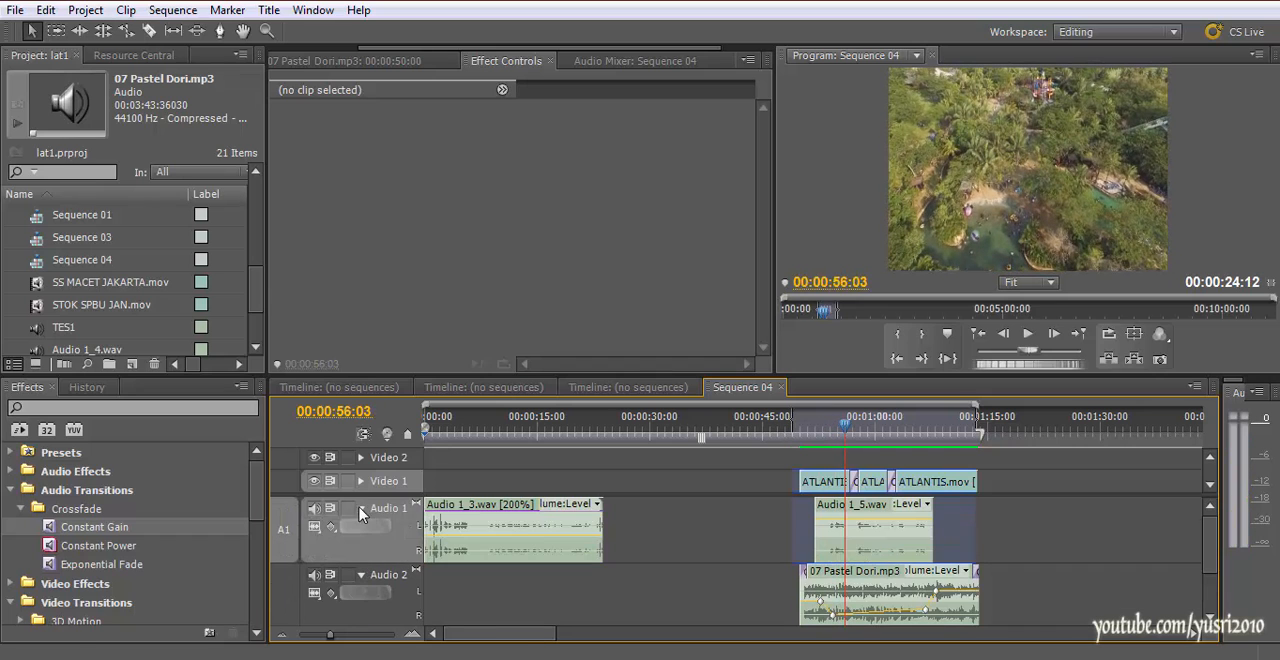
pyautogui.click(850, 521)
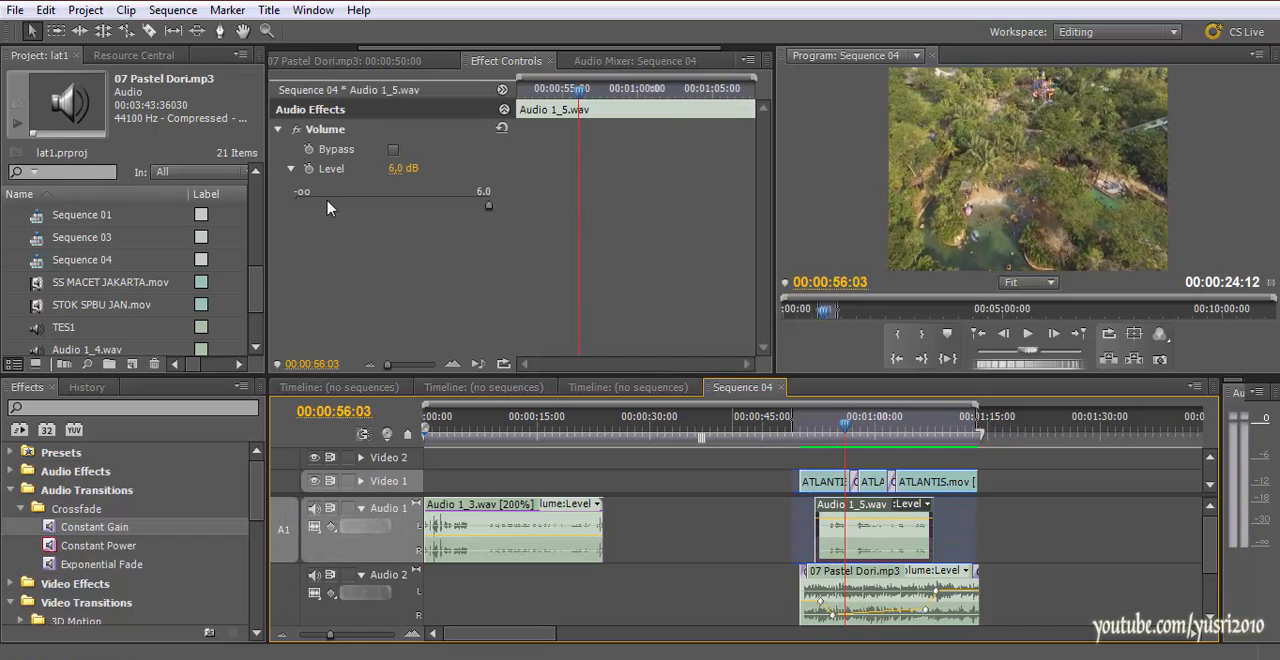
pyautogui.scroll(-5, 45, 585)
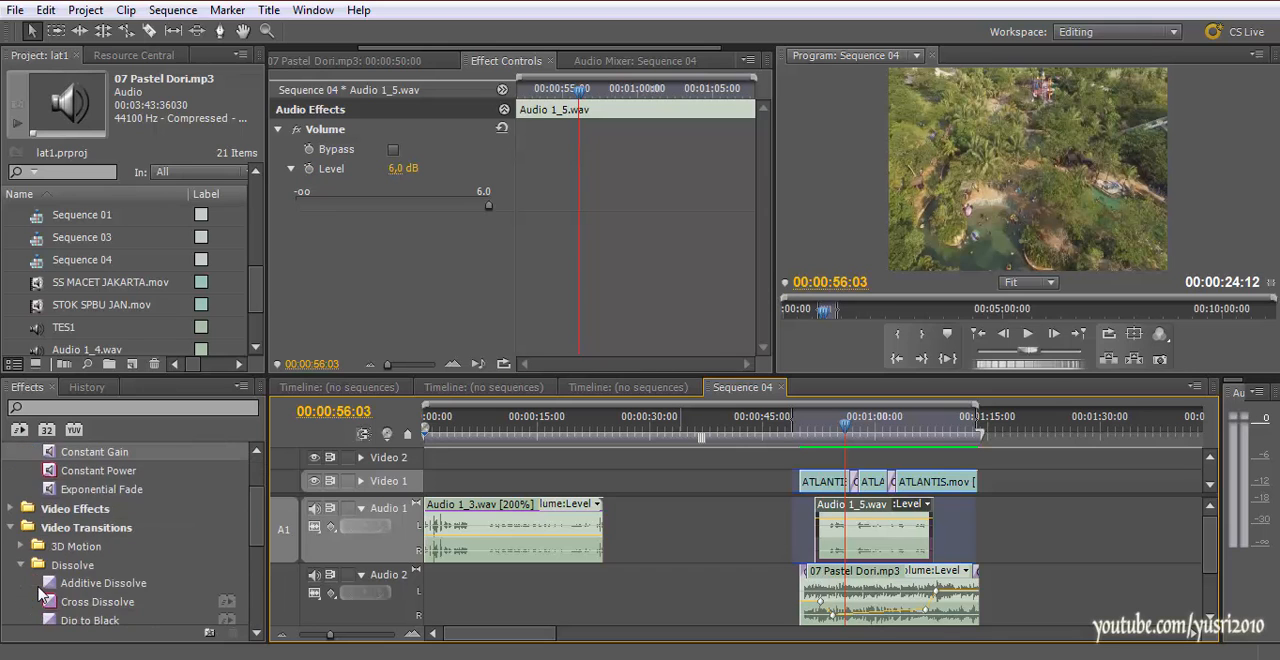
pyautogui.scroll(5, 38, 594)
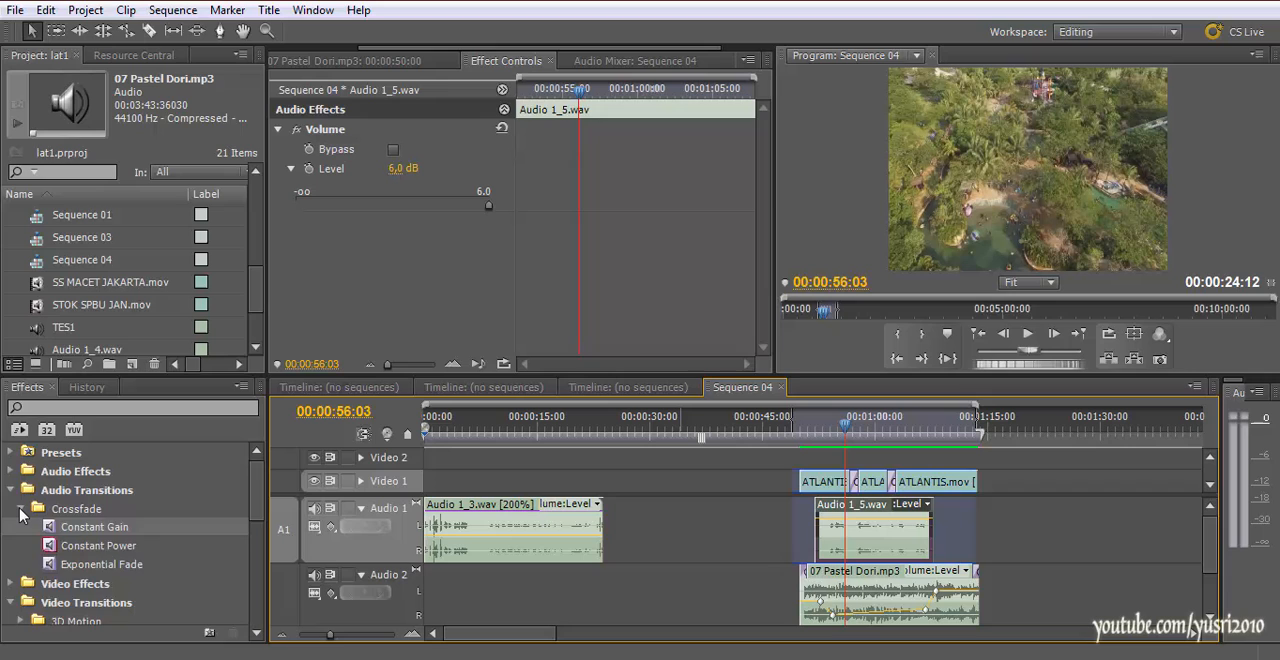
pyautogui.click(21, 509)
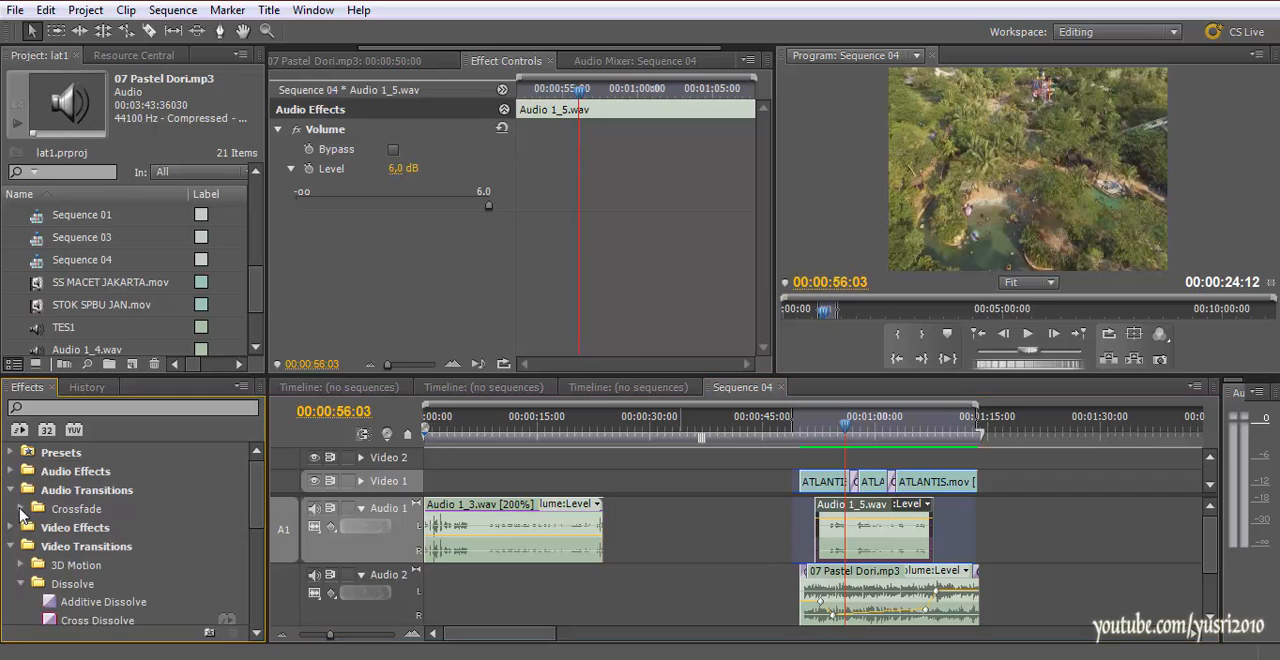
# Try to apply the Mono version of the Volume audio effect to Audio 1_5.wav
pyautogui.click(11, 472)
pyautogui.scroll(-4, 42, 540)
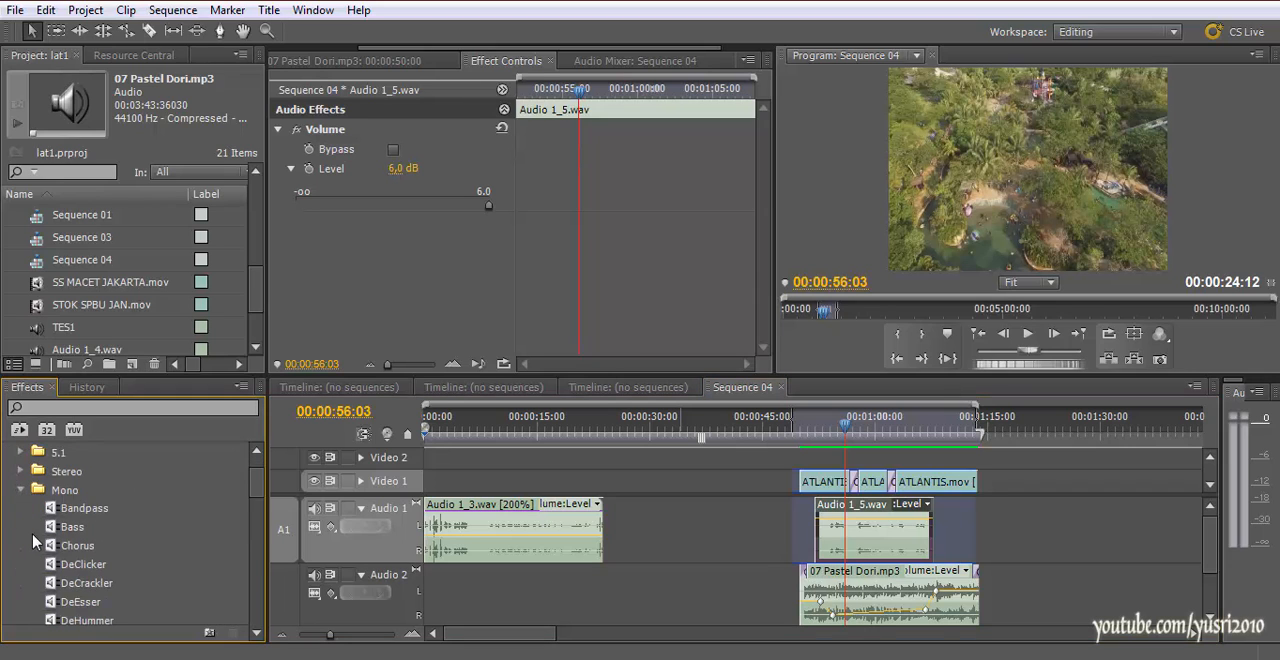
pyautogui.scroll(-4, 42, 543)
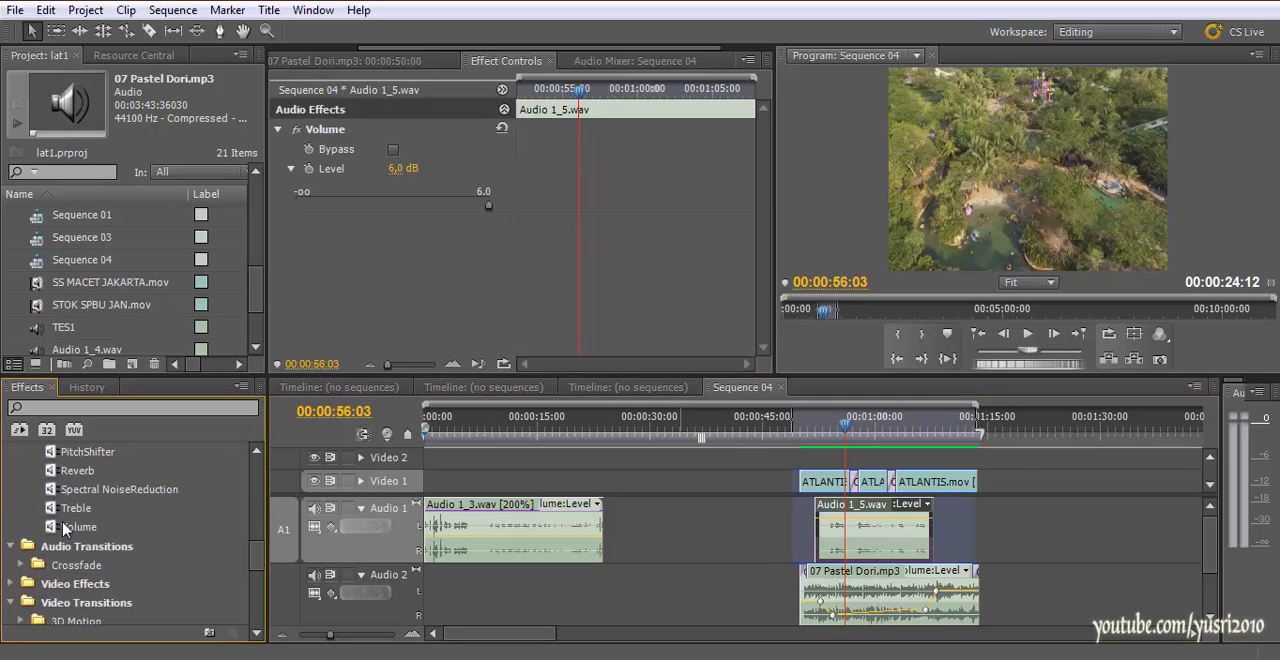
pyautogui.moveTo(64, 528); pyautogui.dragTo(99, 506)
pyautogui.moveTo(697, 390); pyautogui.dragTo(831, 529)
pyautogui.scroll(10, 258, 468)
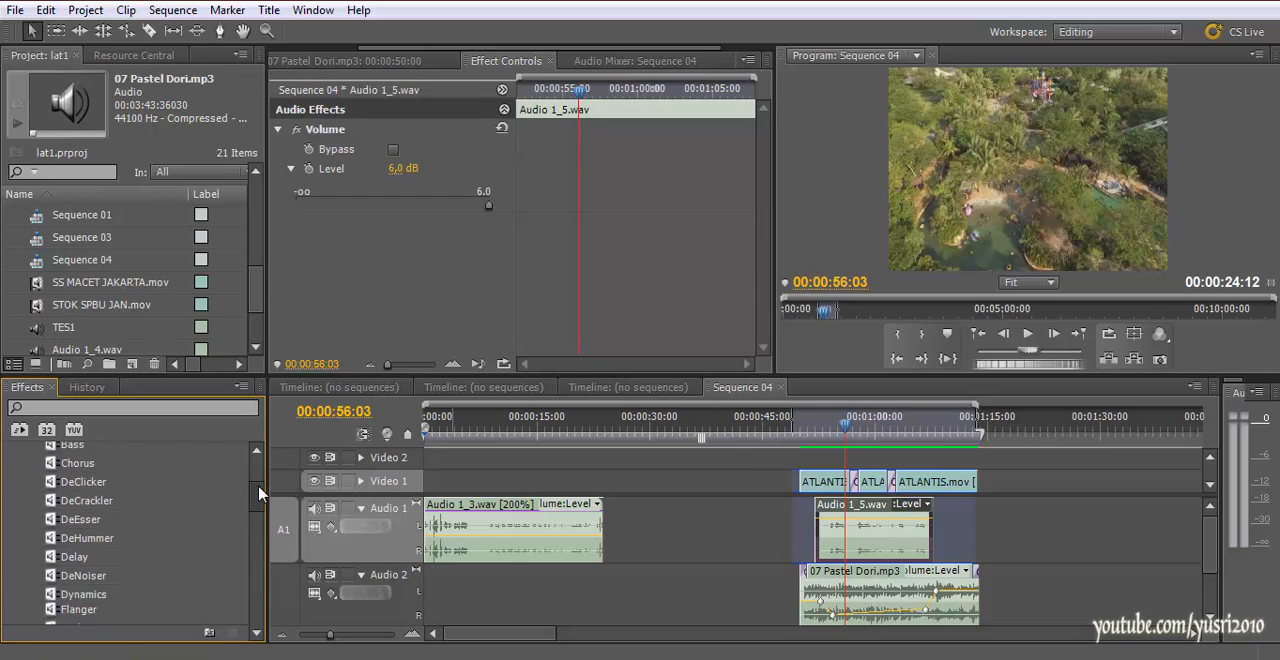
# Add the Stereo Volume audio effect to Audio 1_5.wav and set its level to 4.5 dB
pyautogui.click(21, 527)
pyautogui.click(21, 508)
pyautogui.scroll(-7, 100, 567)
pyautogui.scroll(-3, 100, 567)
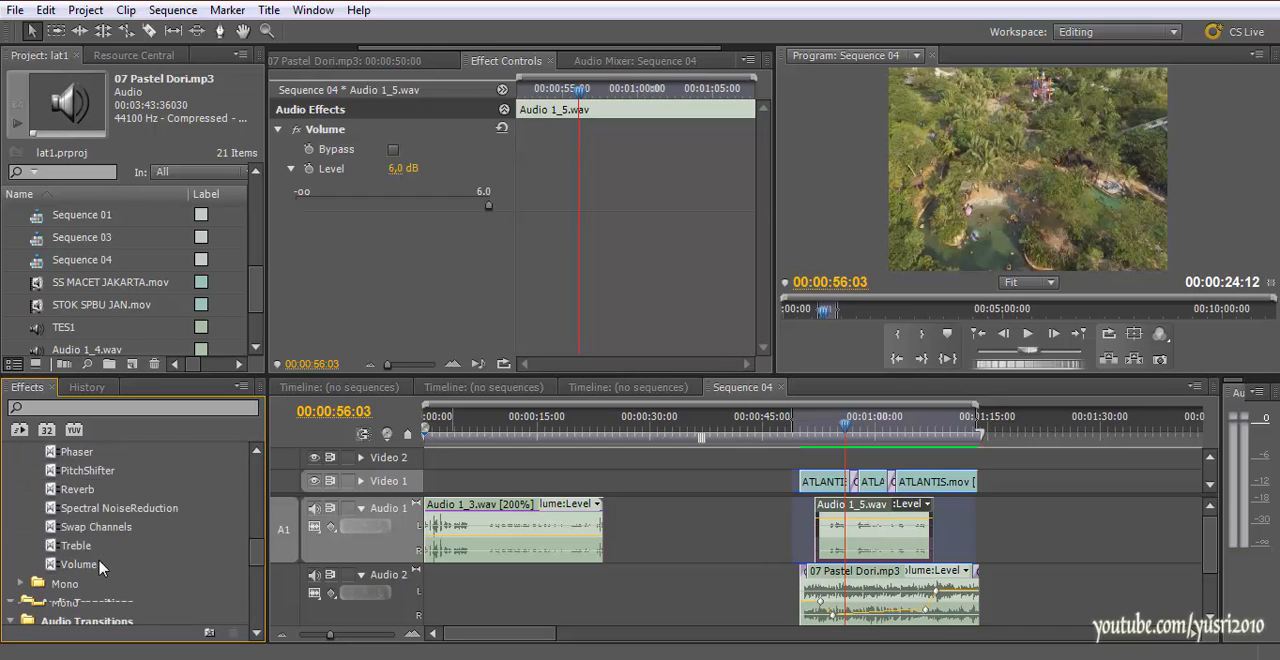
pyautogui.moveTo(80, 527); pyautogui.dragTo(835, 524)
pyautogui.click(278, 222)
pyautogui.click(291, 261)
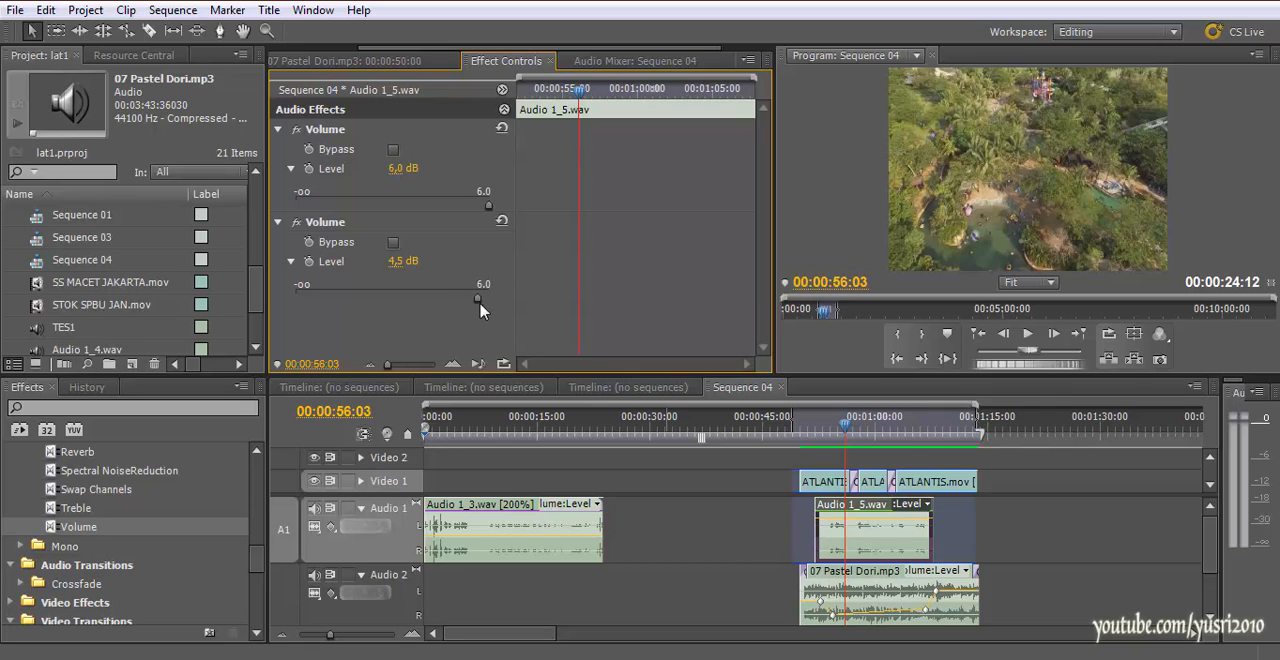
# Play the narration, raise the second Volume effect's level on Audio 1_5.wav to 6.0 dB and save the project
pyautogui.moveTo(812, 430); pyautogui.dragTo(805, 430)
pyautogui.press('space')
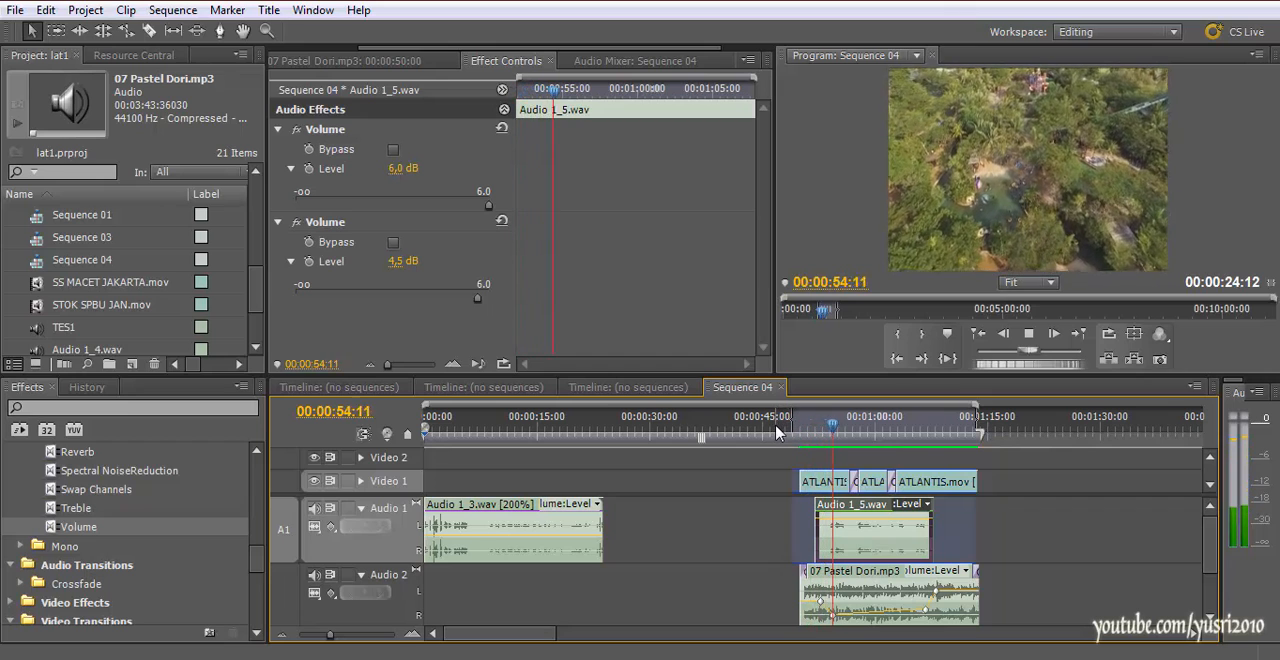
pyautogui.moveTo(478, 299); pyautogui.dragTo(488, 300)
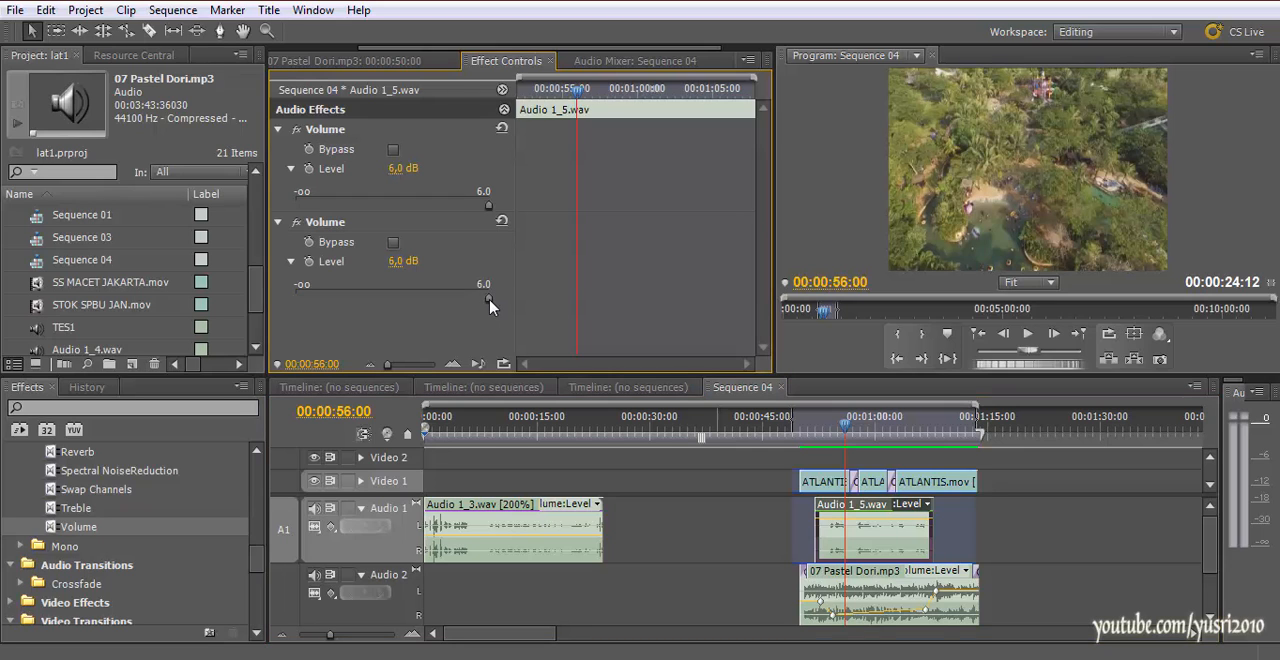
pyautogui.hotkey('ctrl', 's')
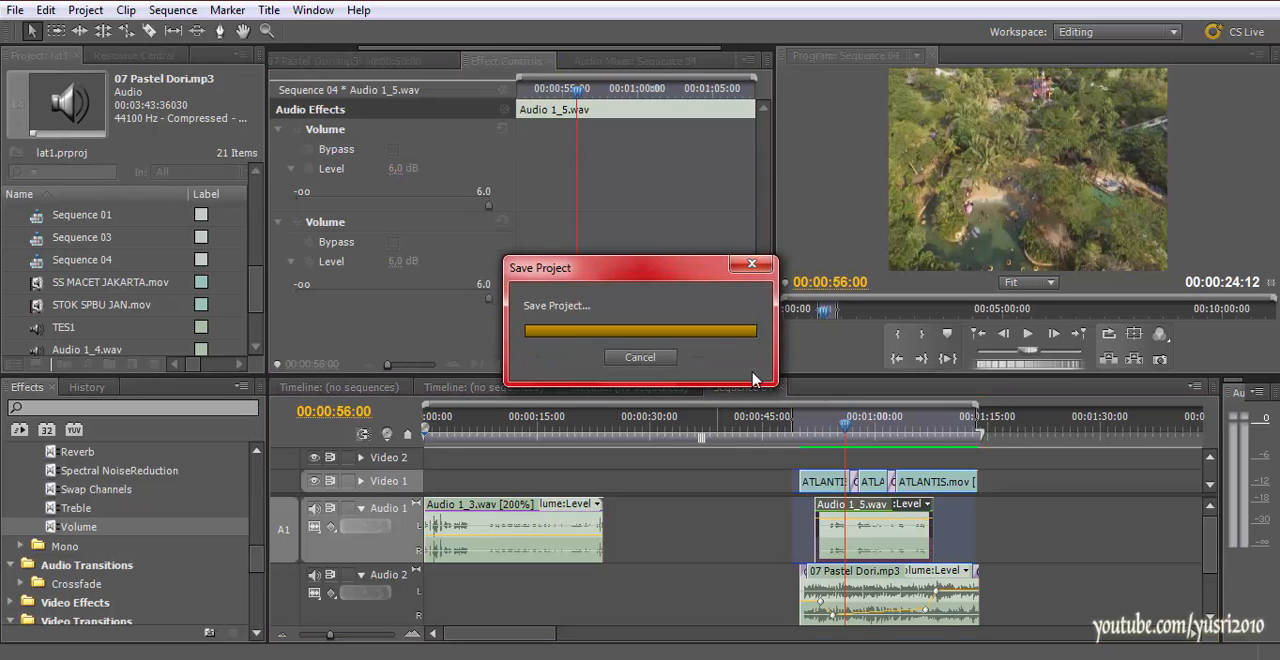
# Play the narration and music mix through to 00:01:12:04
pyautogui.moveTo(836, 430); pyautogui.dragTo(810, 430)
pyautogui.press('space')
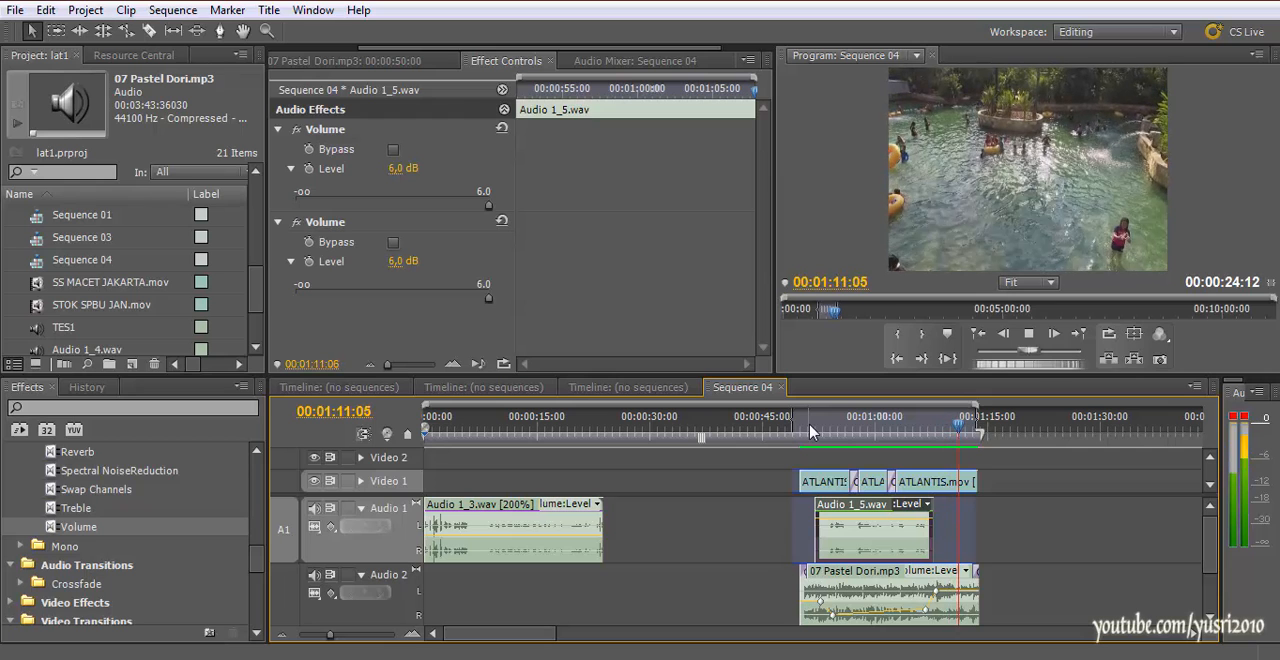
pyautogui.press('space')
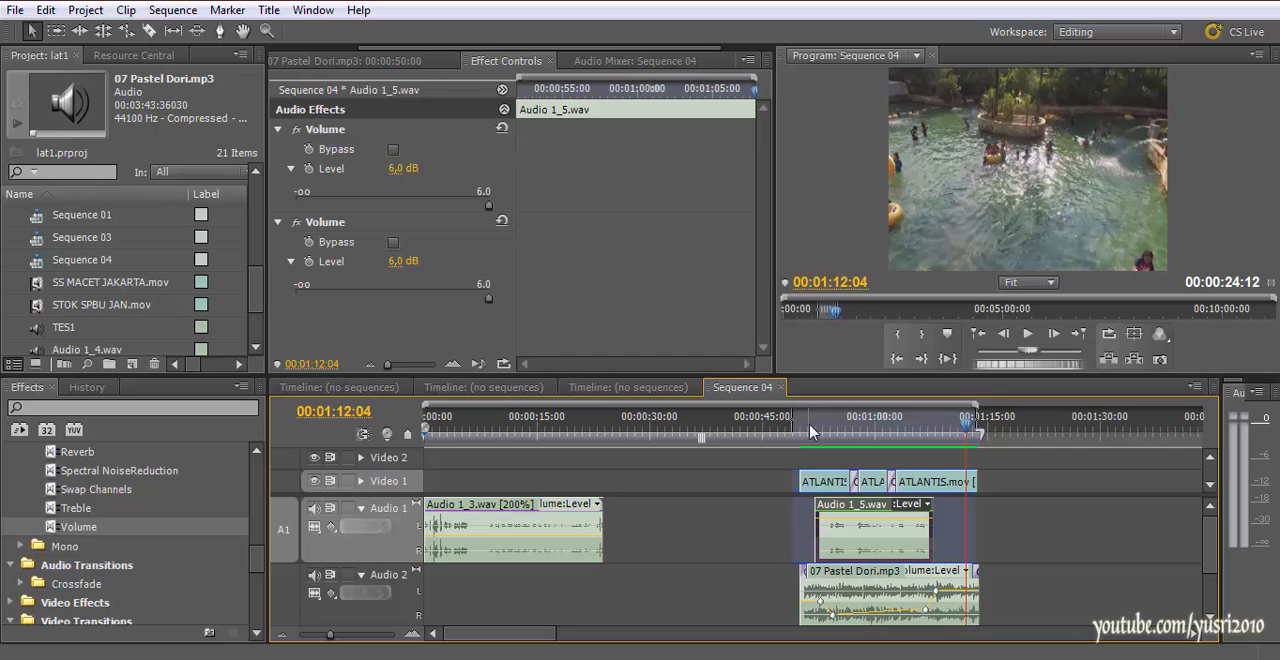
# Open Audio 1_5.wav in the Source Monitor to examine its waveform, and place the sequence playhead at 00:00:54:03
pyautogui.click(801, 432)
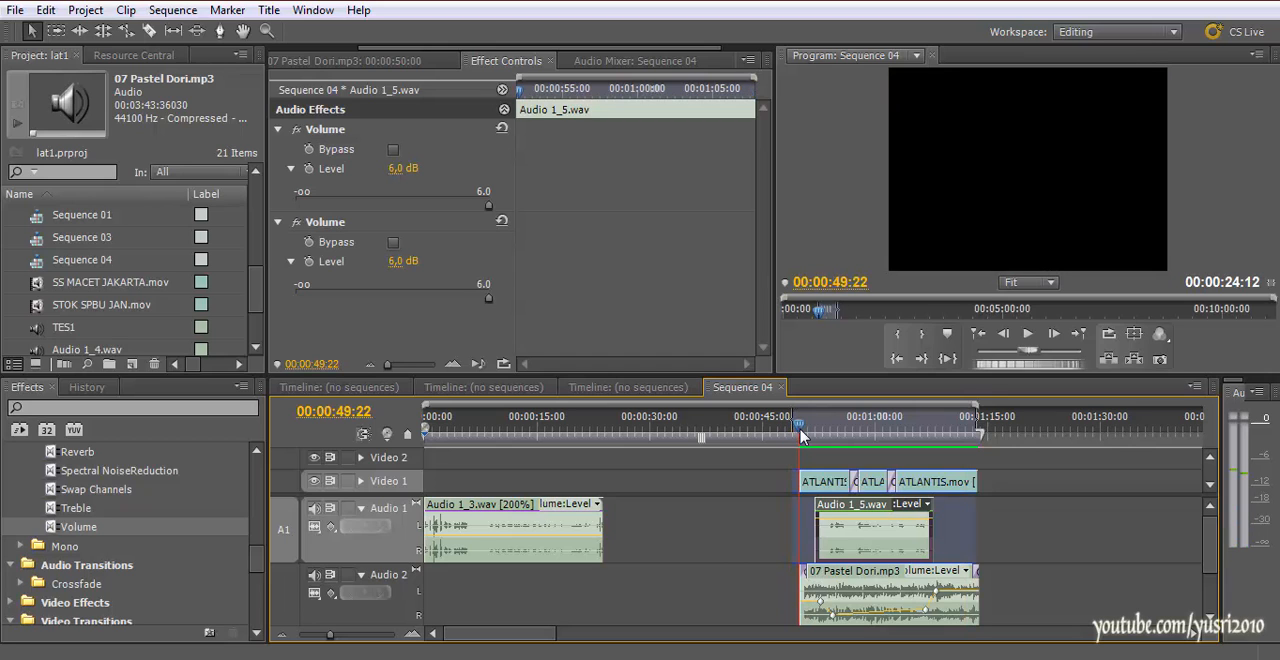
pyautogui.moveTo(801, 432); pyautogui.dragTo(809, 435)
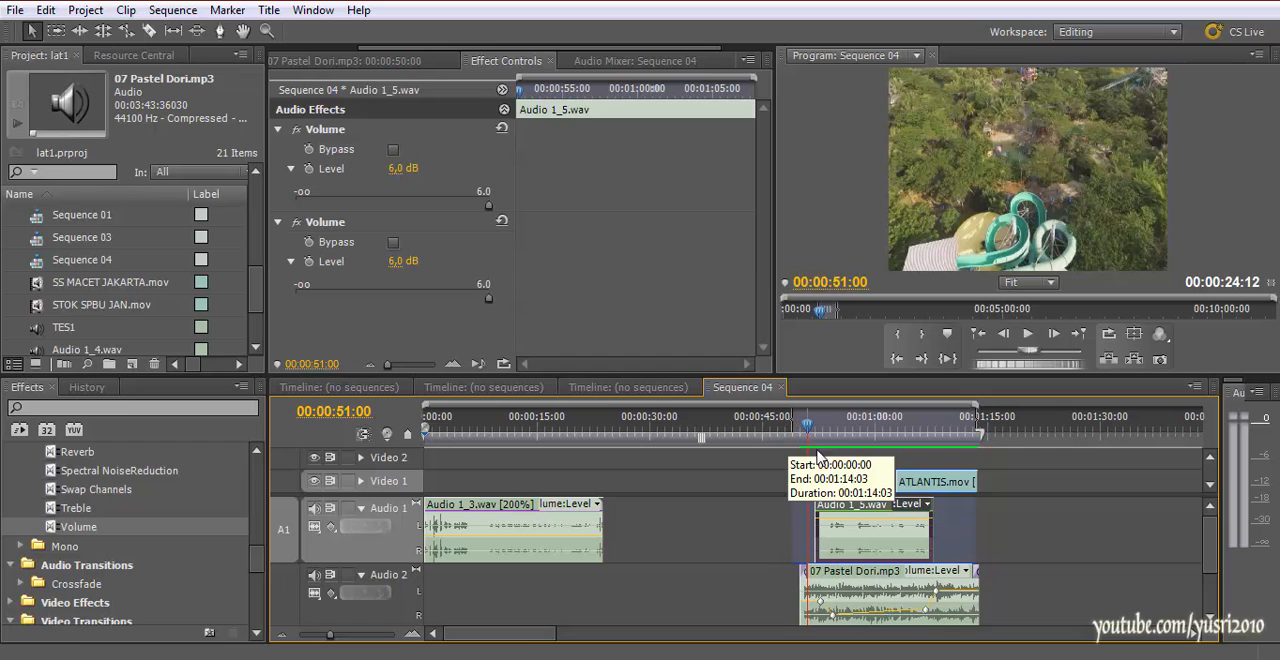
pyautogui.doubleClick(858, 541)
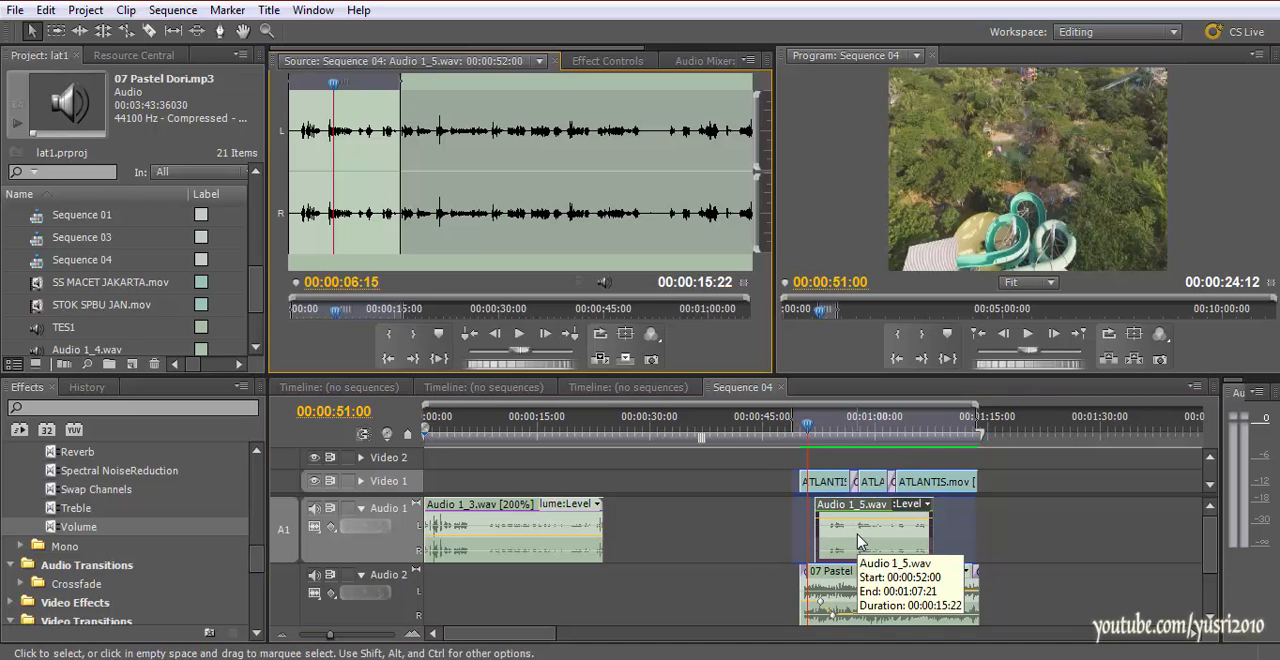
pyautogui.click(830, 432)
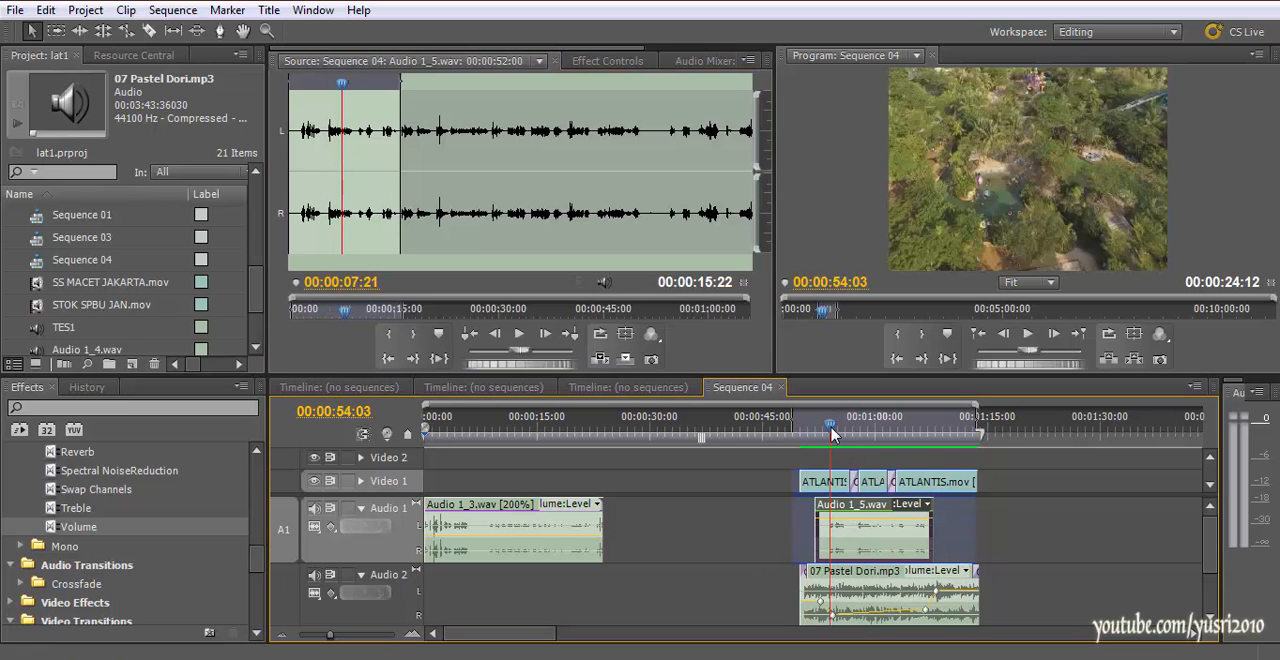
# Play a short part of the narration, and add the PitchShifter audio effect to Audio 1_5.wav
pyautogui.press('space')
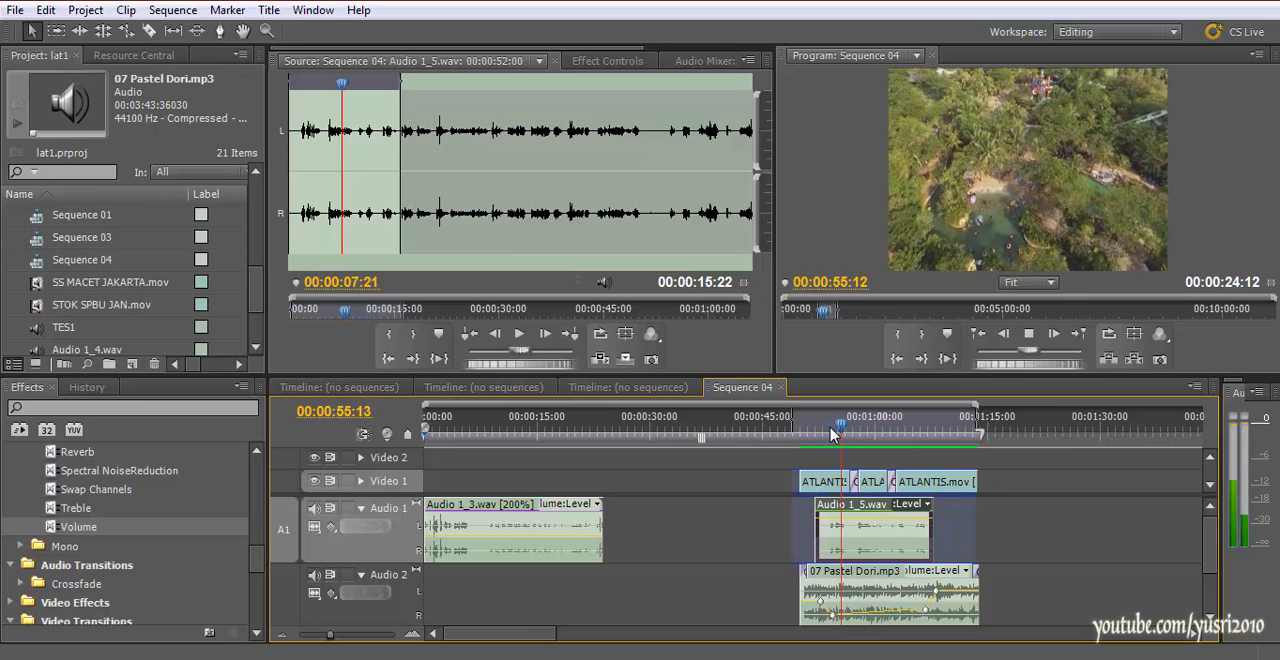
pyautogui.press('space')
pyautogui.click(608, 61)
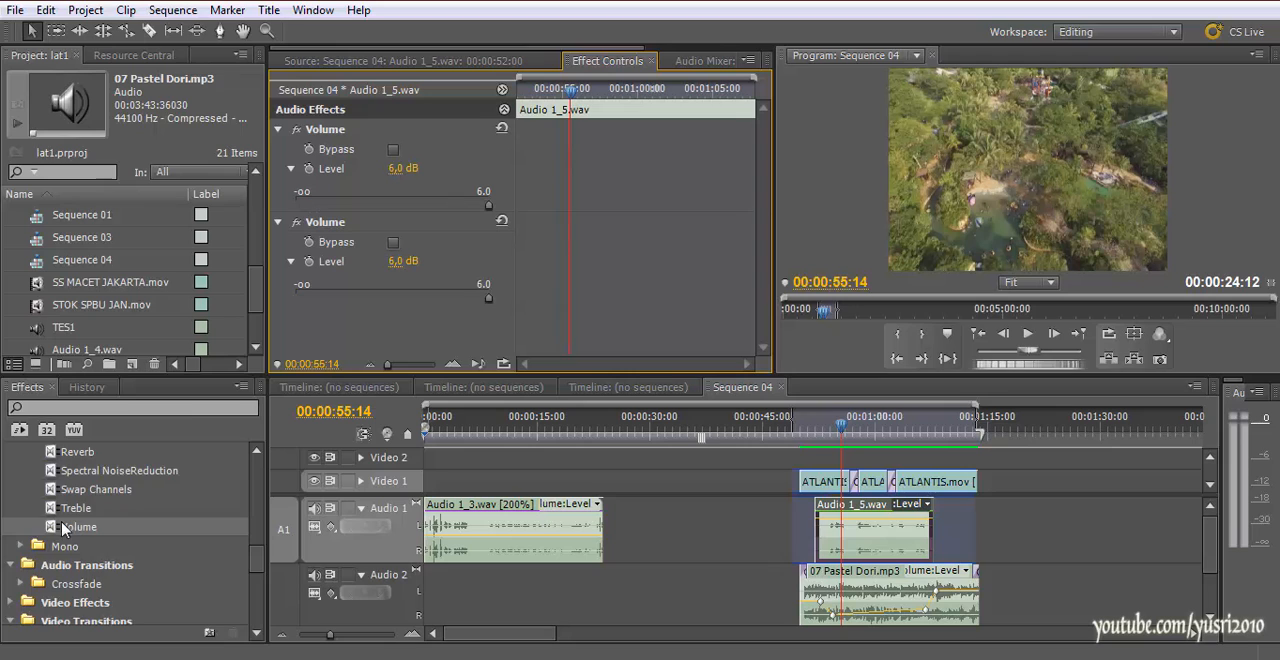
pyautogui.scroll(5, 63, 527)
pyautogui.scroll(-1, 63, 541)
pyautogui.moveTo(80, 545); pyautogui.dragTo(866, 526)
# Play the narration from 00:00:52:06 to hear it with the PitchShifter effect applied
pyautogui.click(818, 425)
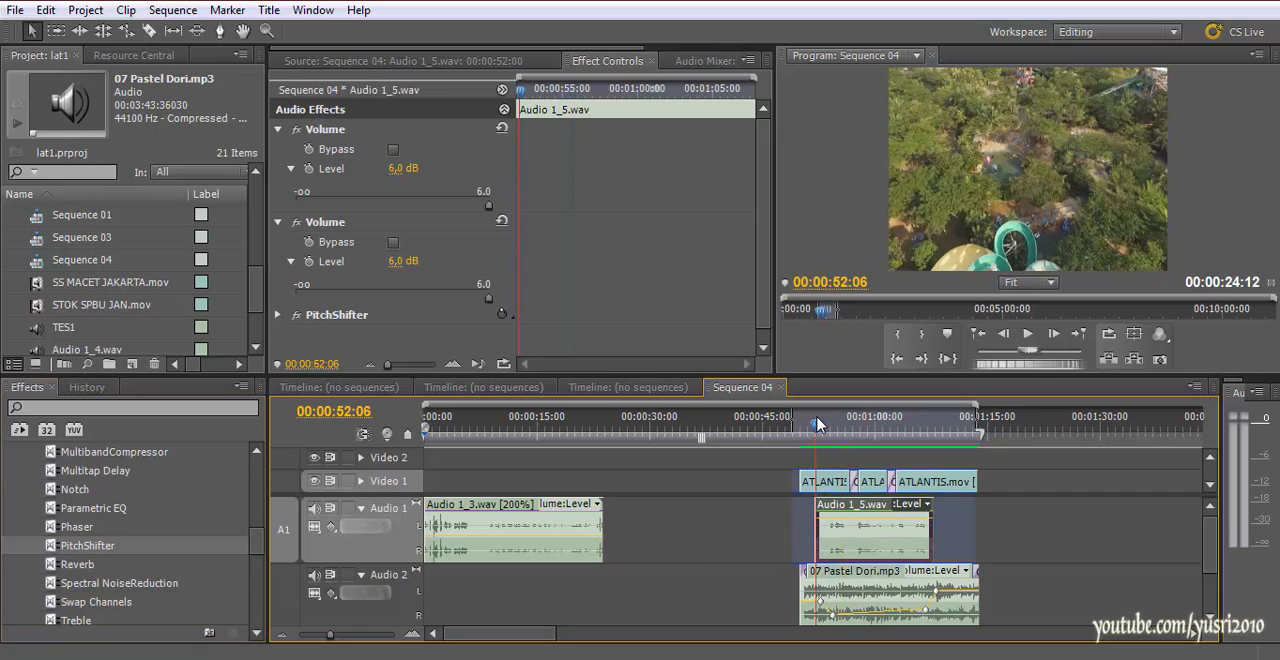
pyautogui.scroll(-1, 774, 265)
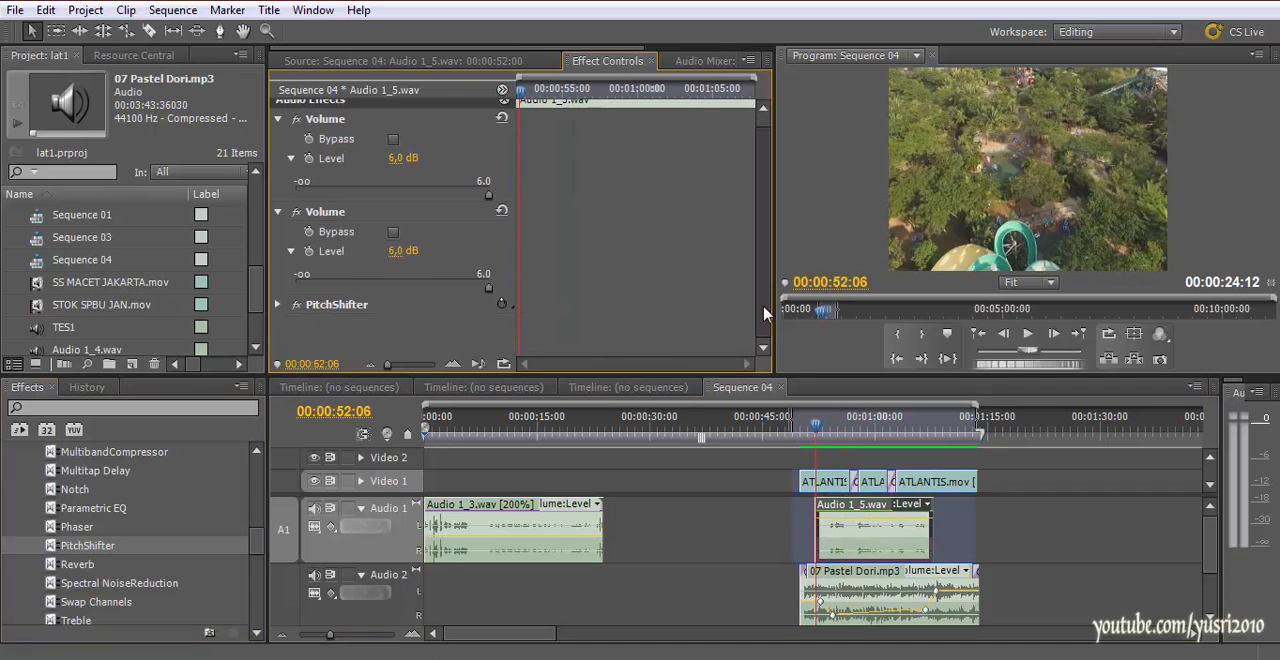
pyautogui.press('space')
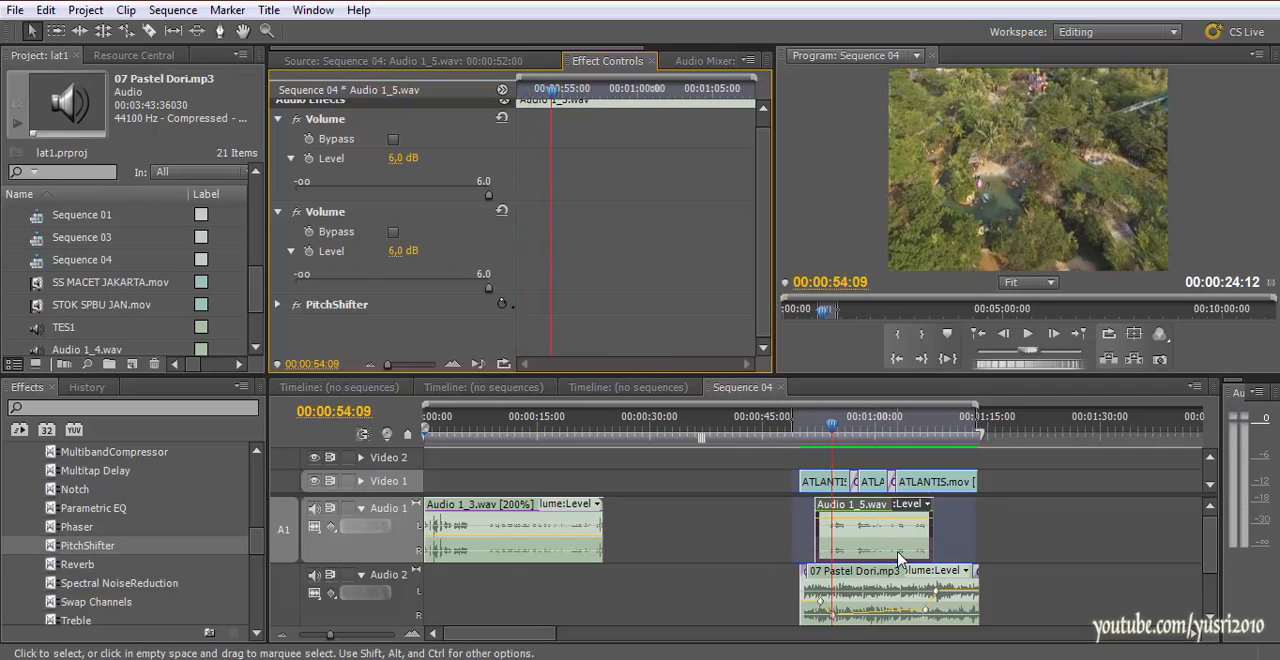
pyautogui.click(400, 61)
pyautogui.click(600, 61)
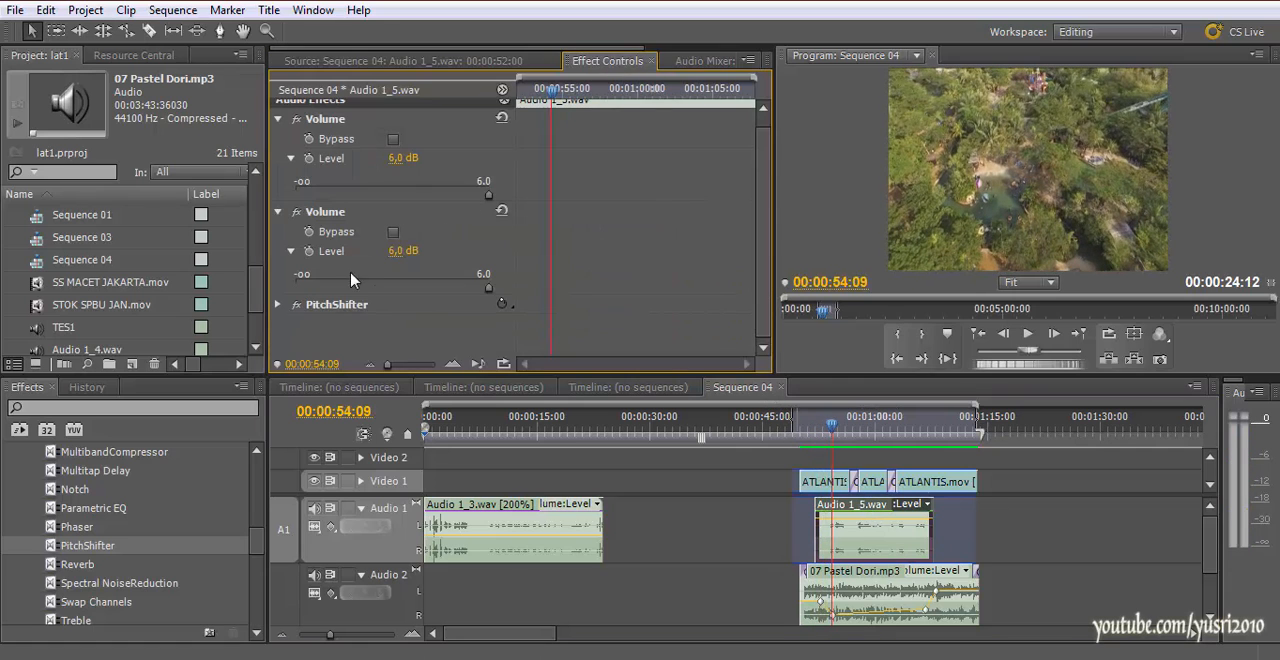
# Set PitchShifter's Pitch parameter on Audio 1_5.wav to 10 semitones and play the narration through to its end
pyautogui.click(279, 304)
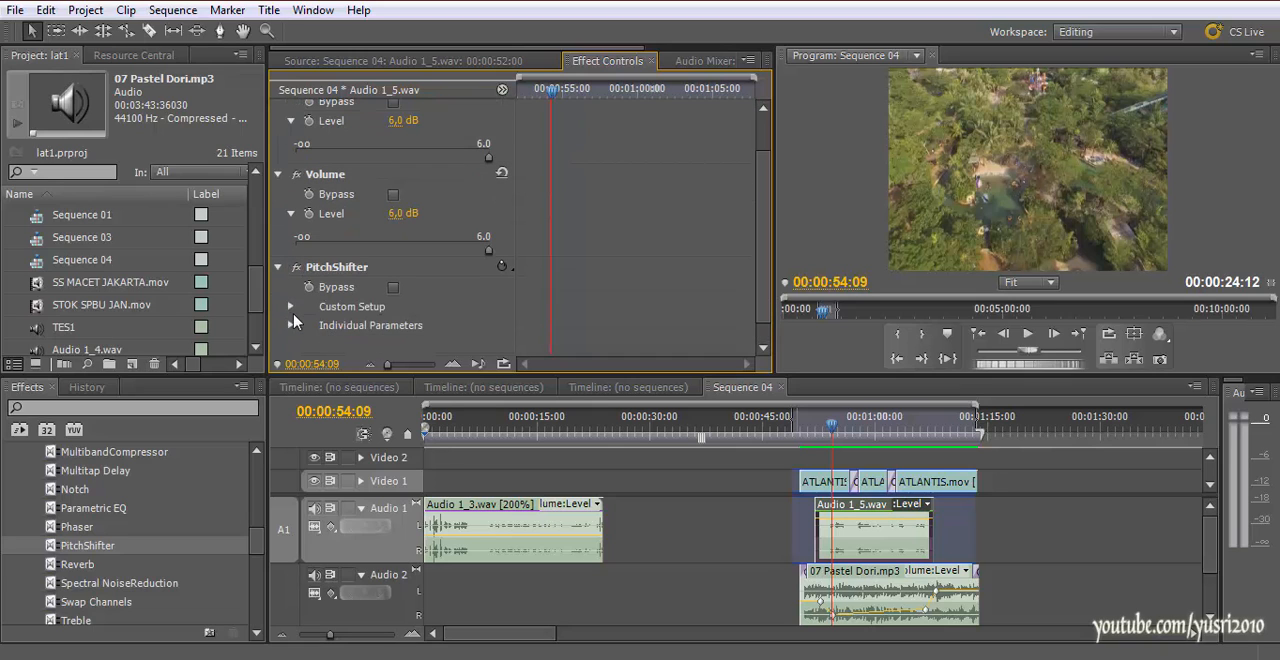
pyautogui.click(291, 307)
pyautogui.click(291, 308)
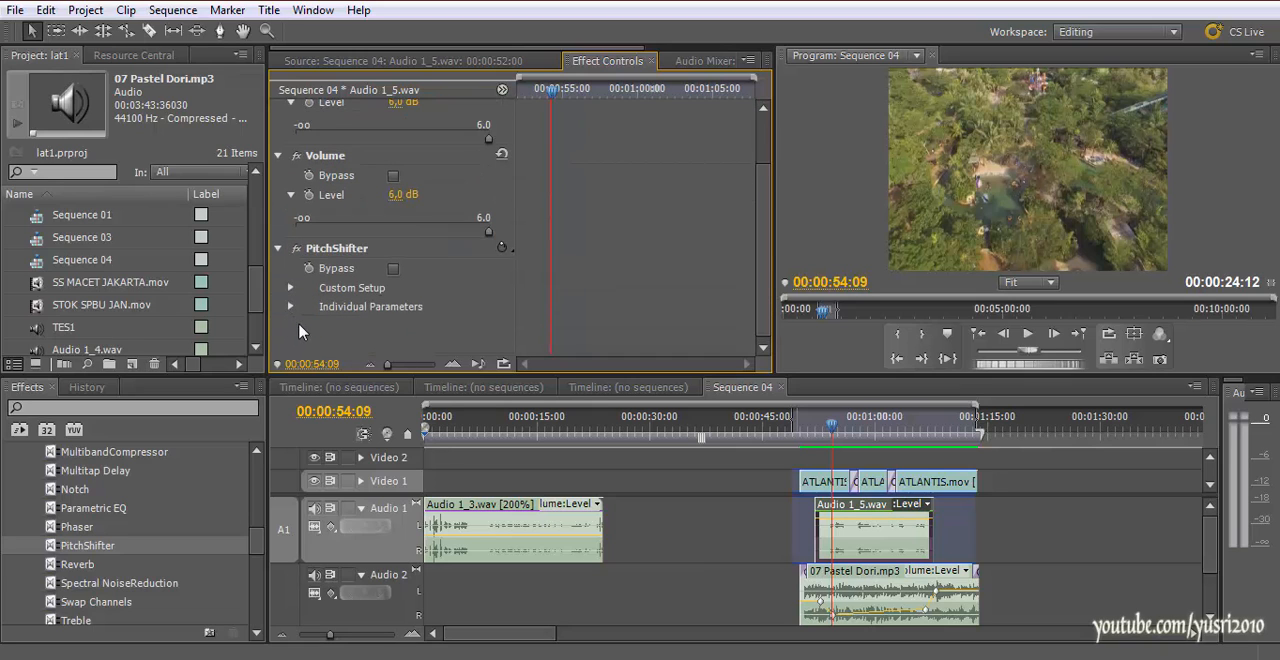
pyautogui.click(292, 308)
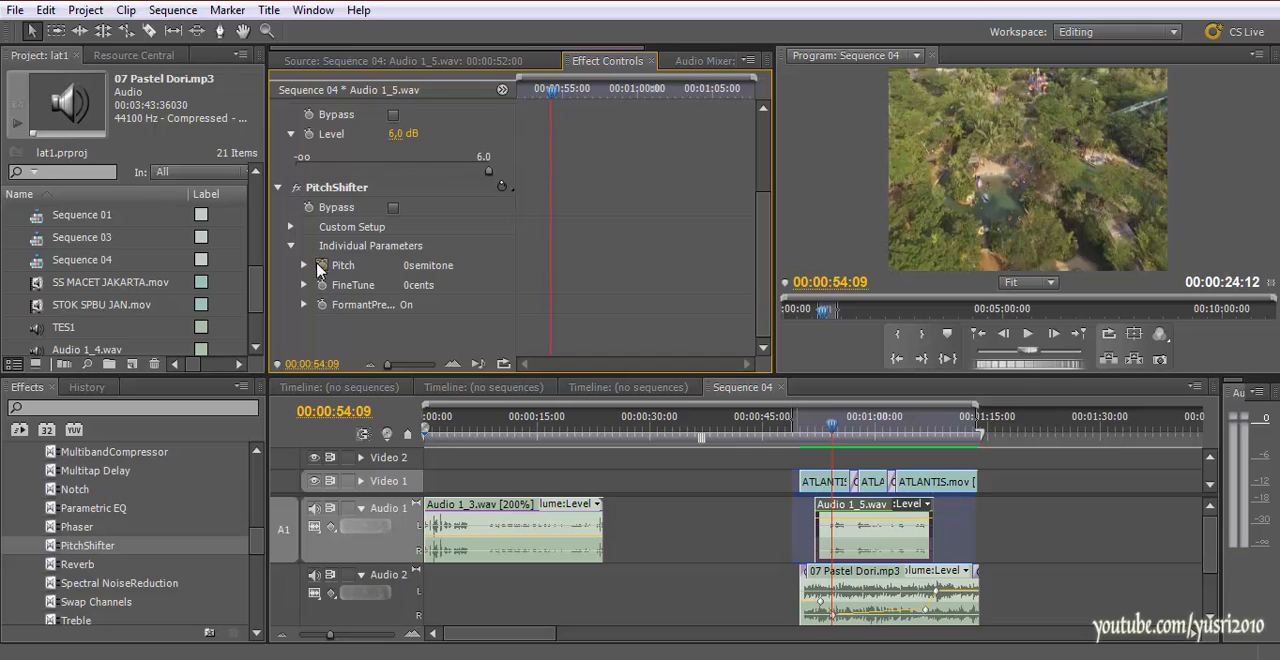
pyautogui.click(304, 266)
pyautogui.moveTo(400, 304); pyautogui.dragTo(481, 309)
pyautogui.press('space')
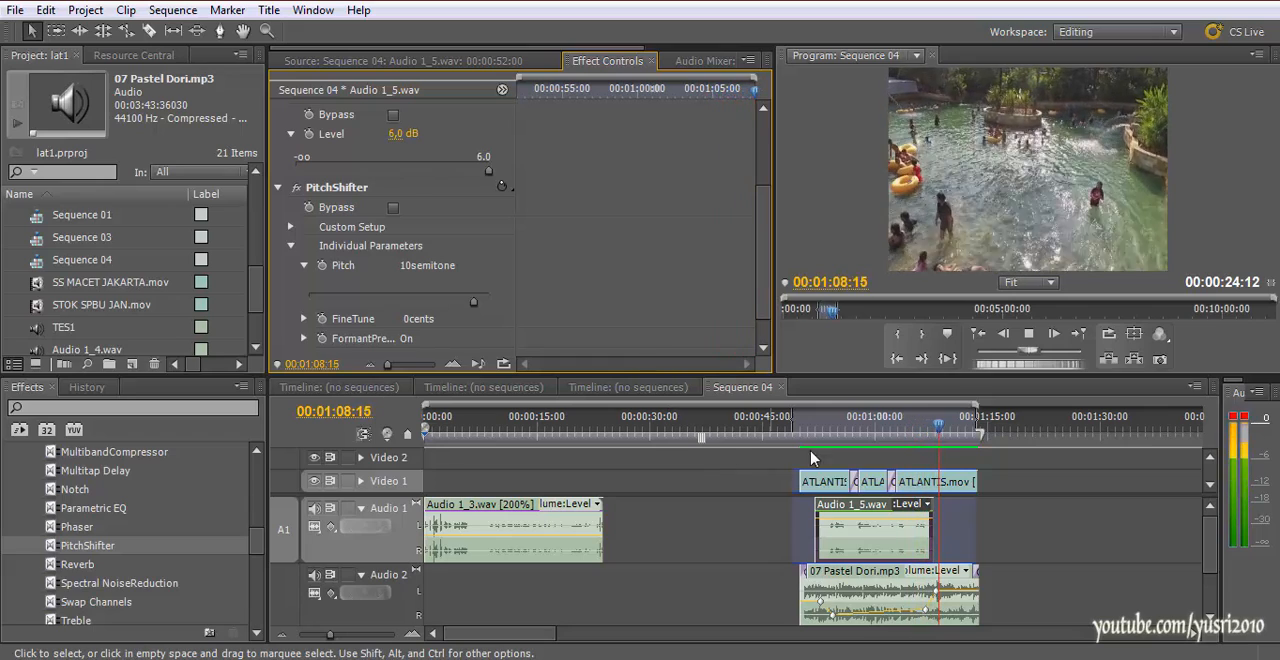
pyautogui.press('space')
# Place the playhead at 00:00:57:09 and examine the effects on the 07 Pastel Dori.mp3 music and the Audio 1_5.wav narration in turn
pyautogui.click(1004, 489)
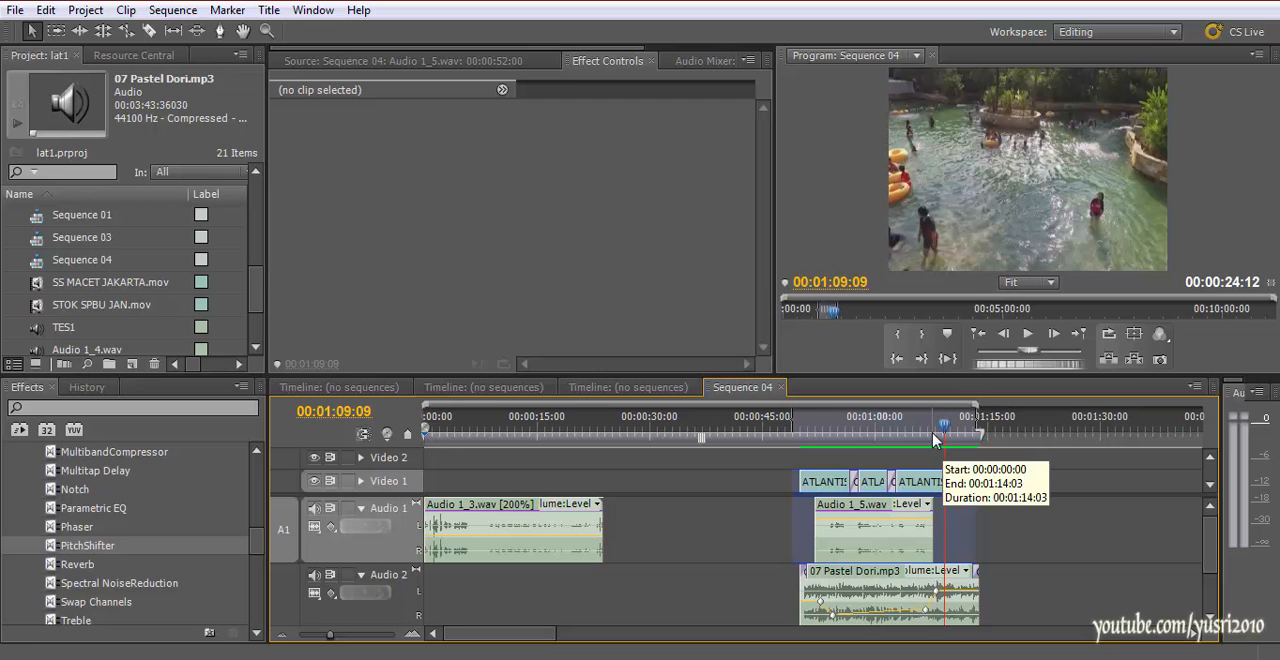
pyautogui.moveTo(935, 440); pyautogui.dragTo(856, 453)
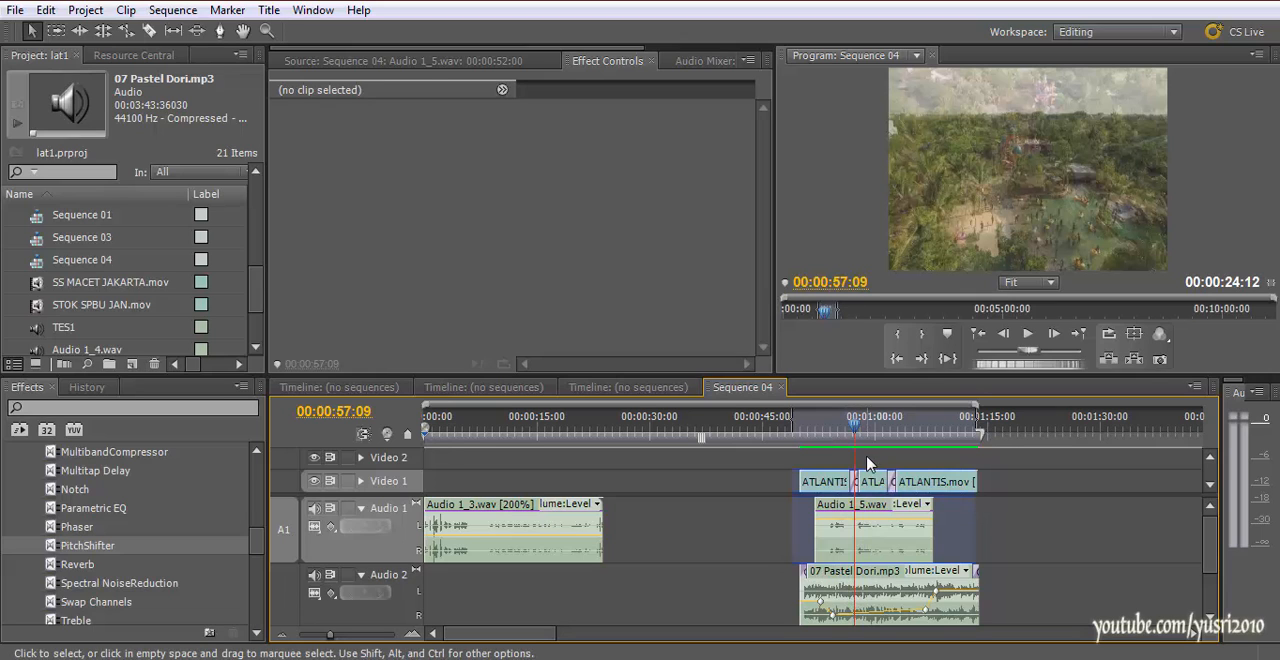
pyautogui.click(885, 592)
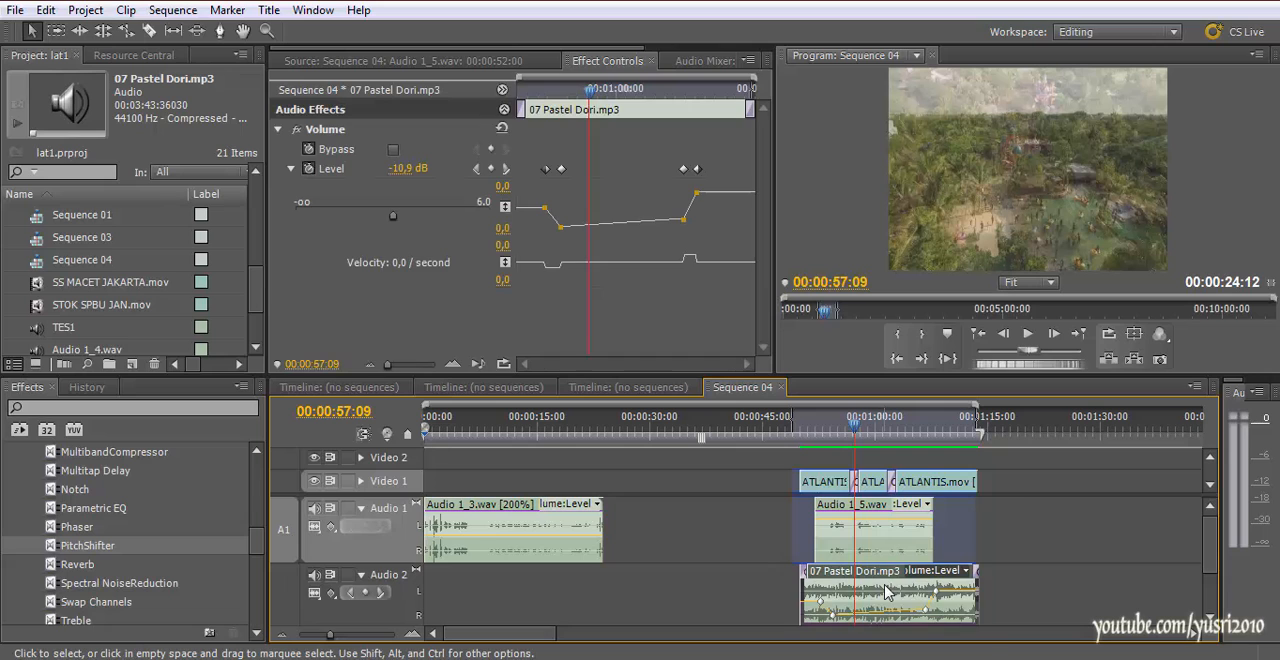
pyautogui.click(866, 534)
pyautogui.click(868, 594)
pyautogui.click(866, 534)
pyautogui.click(868, 596)
# Scrub through the ATLANTIS.mov edit to 00:01:11:13, and play the mix from 00:00:49:13
pyautogui.moveTo(855, 424); pyautogui.dragTo(924, 432)
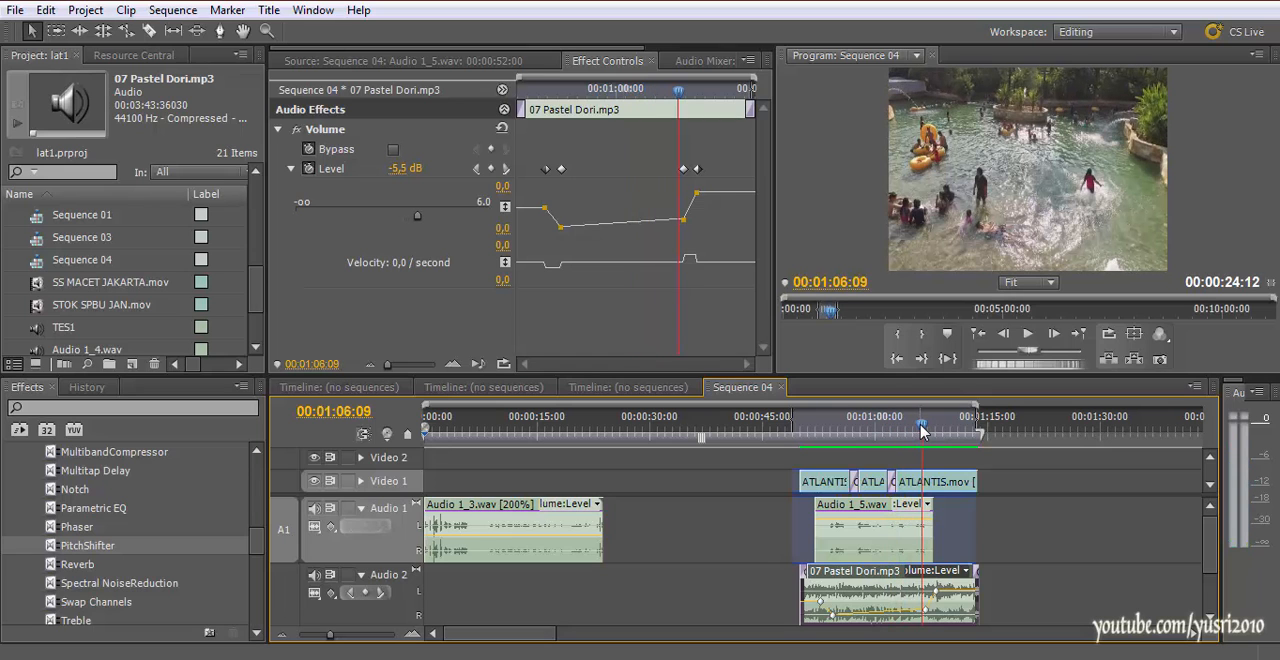
pyautogui.click(811, 428)
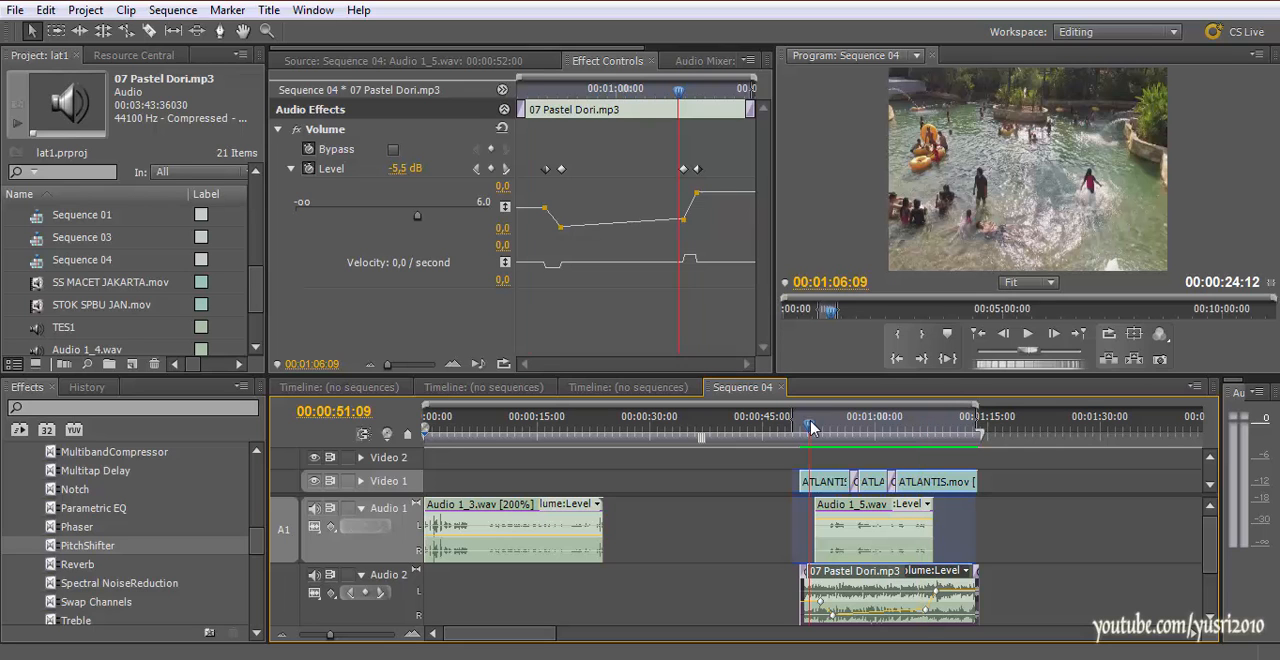
pyautogui.moveTo(811, 428); pyautogui.dragTo(947, 452)
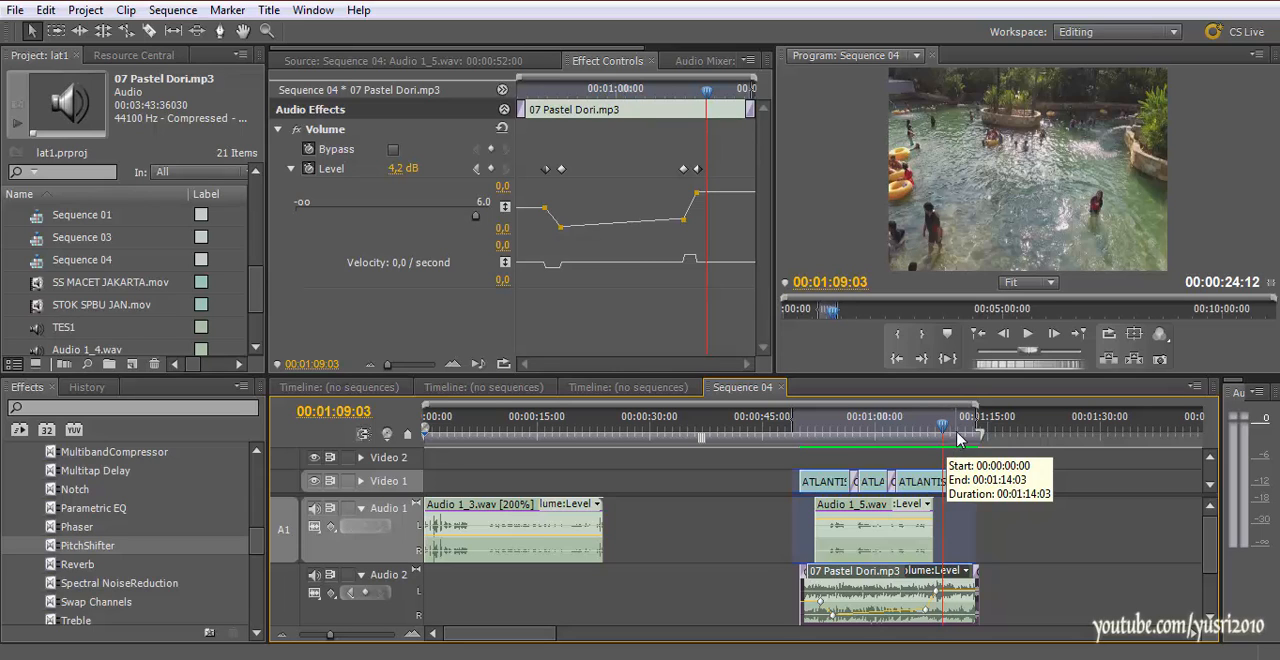
pyautogui.click(963, 432)
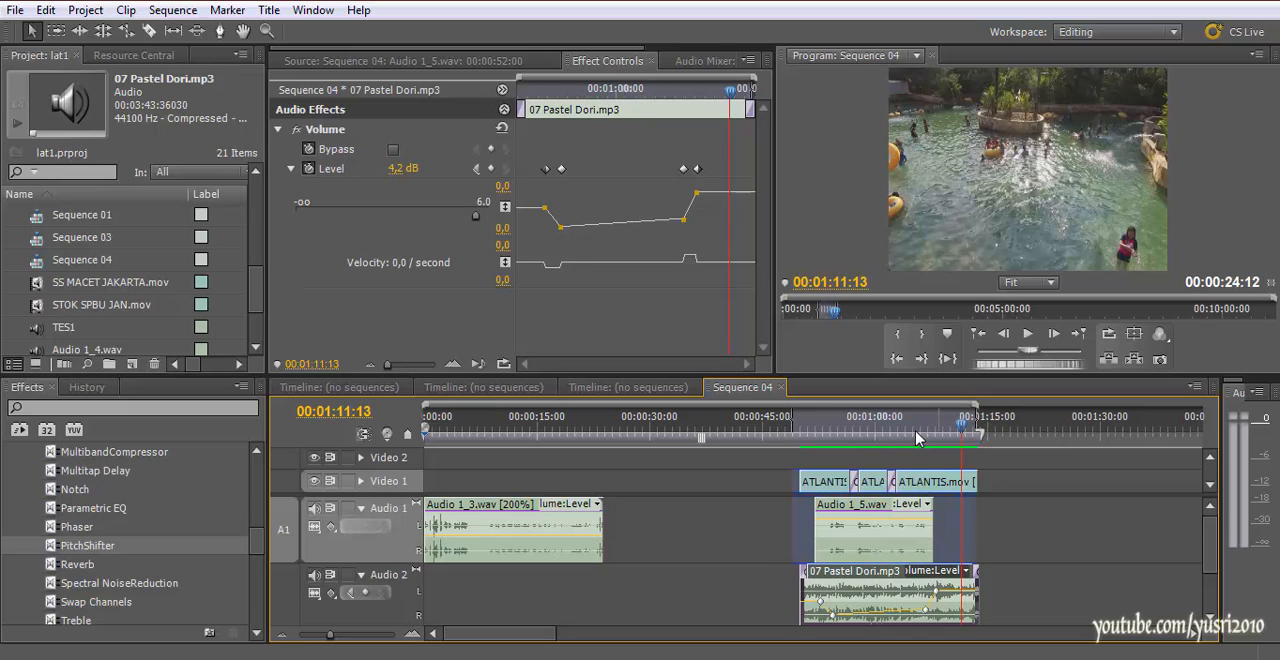
pyautogui.click(798, 431)
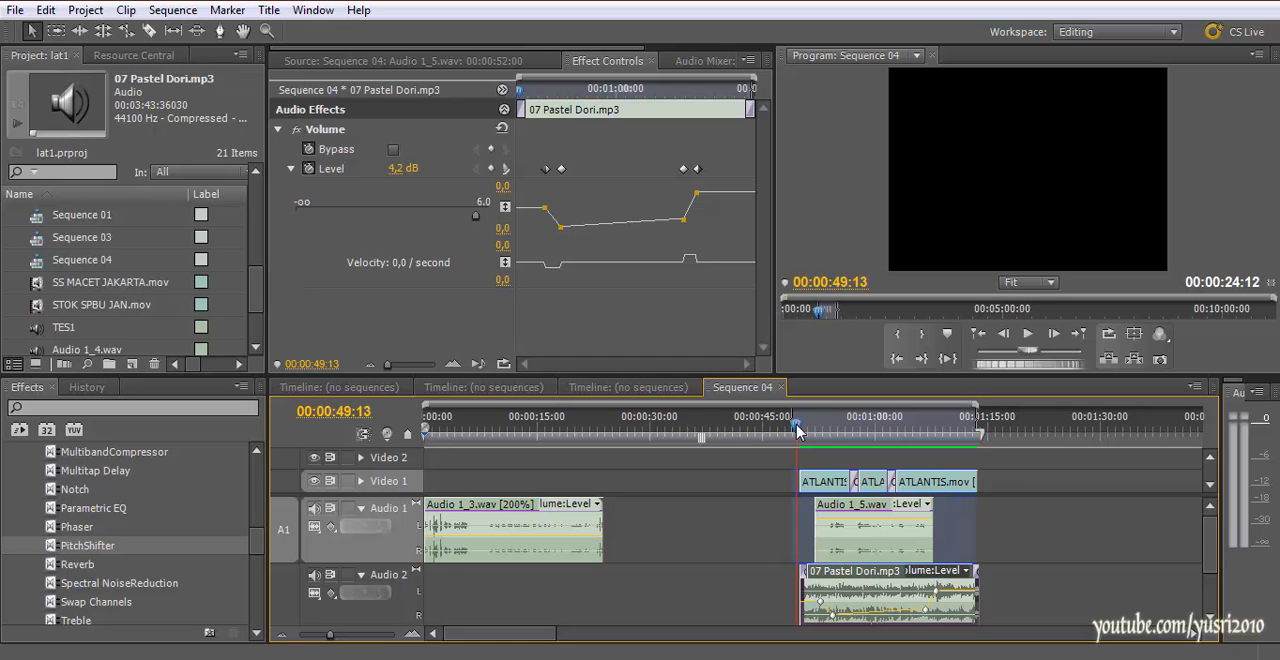
pyautogui.press('space')
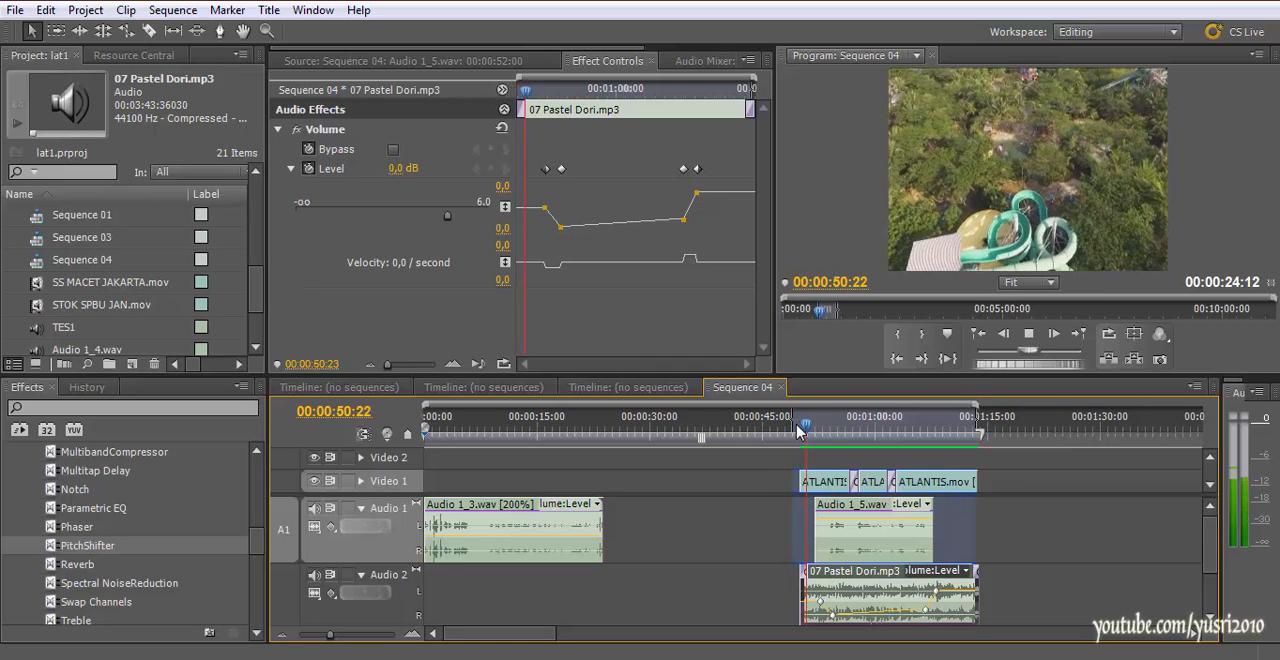